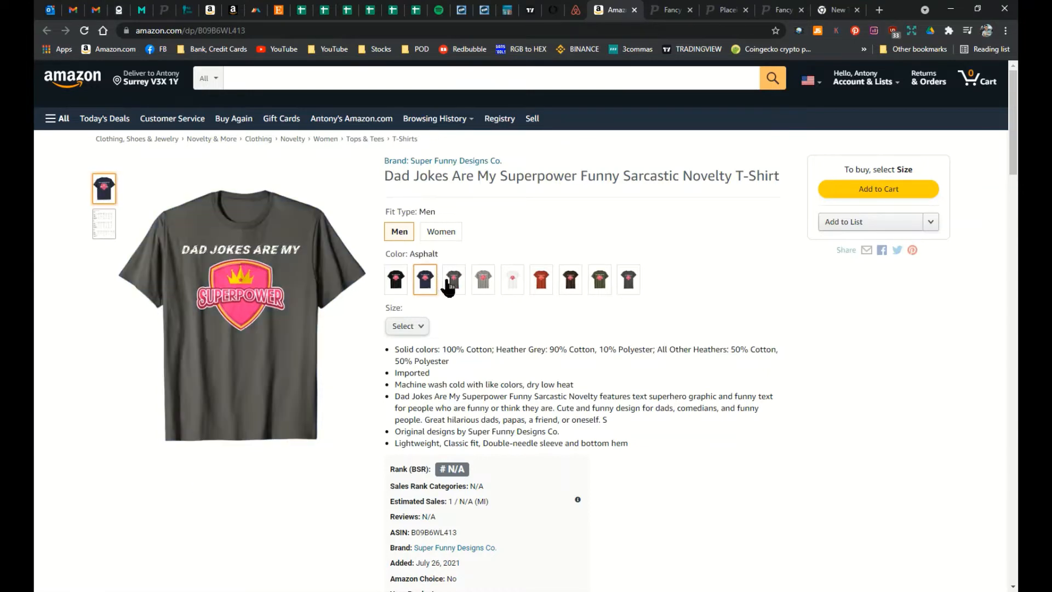
Preview the Dad Jokes shirt listing in other colors and examine its units sold, royalties and last sale date
{"action": "left_click", "coordinate": [454, 281]}
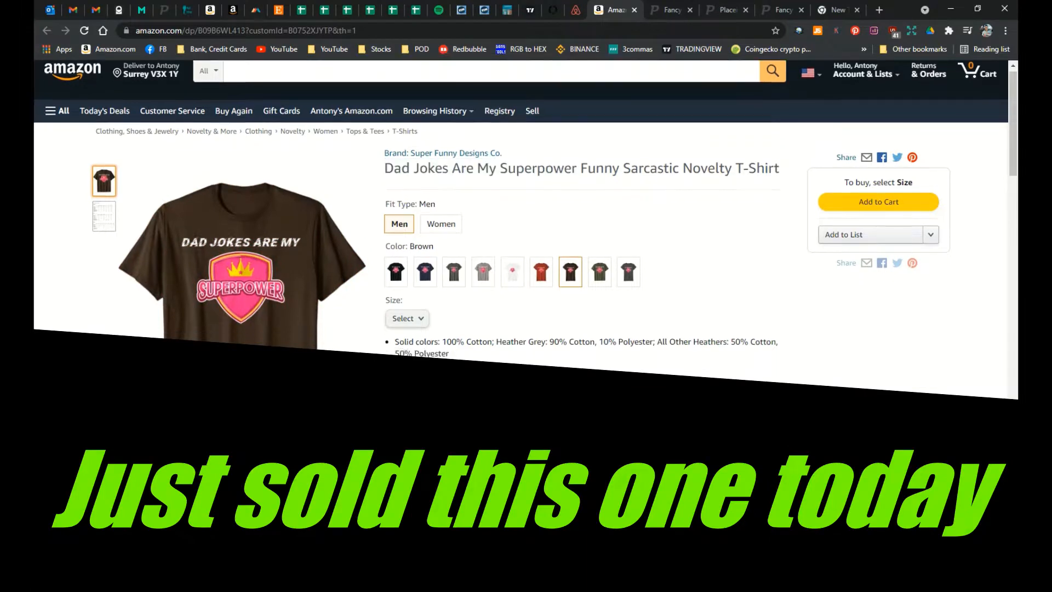
{"action": "scroll", "coordinate": [526, 219], "scroll_direction": "down", "scroll_amount": 2}
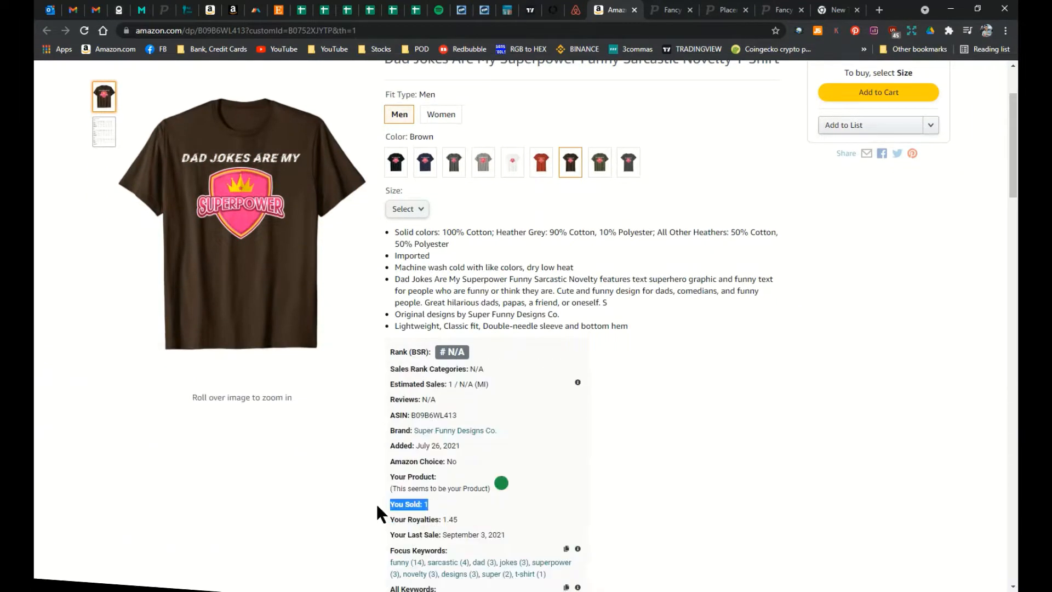
{"action": "left_click_drag", "start_coordinate": [459, 519], "coordinate": [386, 525]}
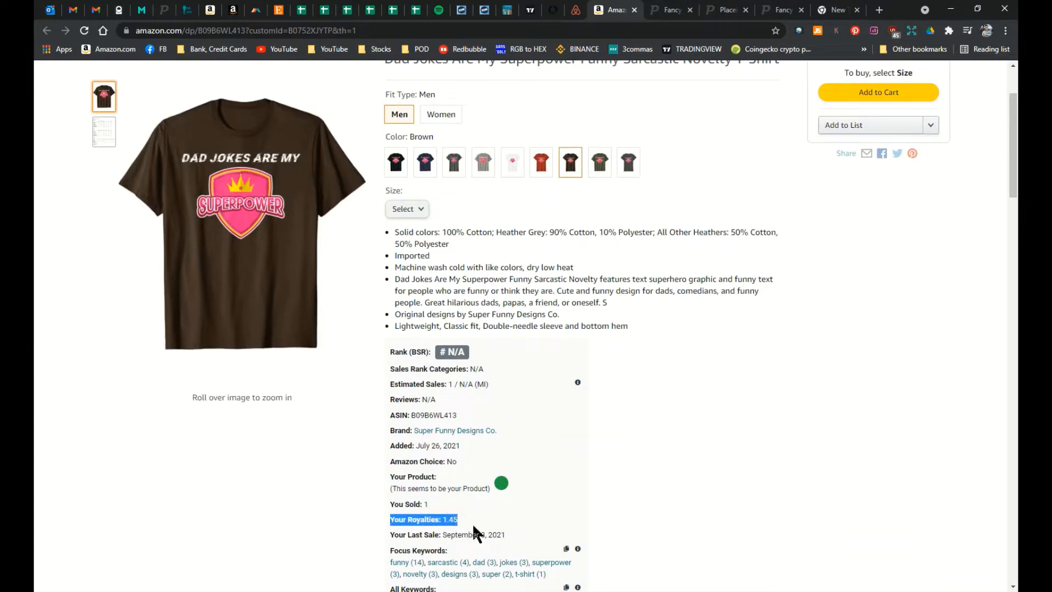
{"action": "left_click_drag", "start_coordinate": [505, 535], "coordinate": [394, 535]}
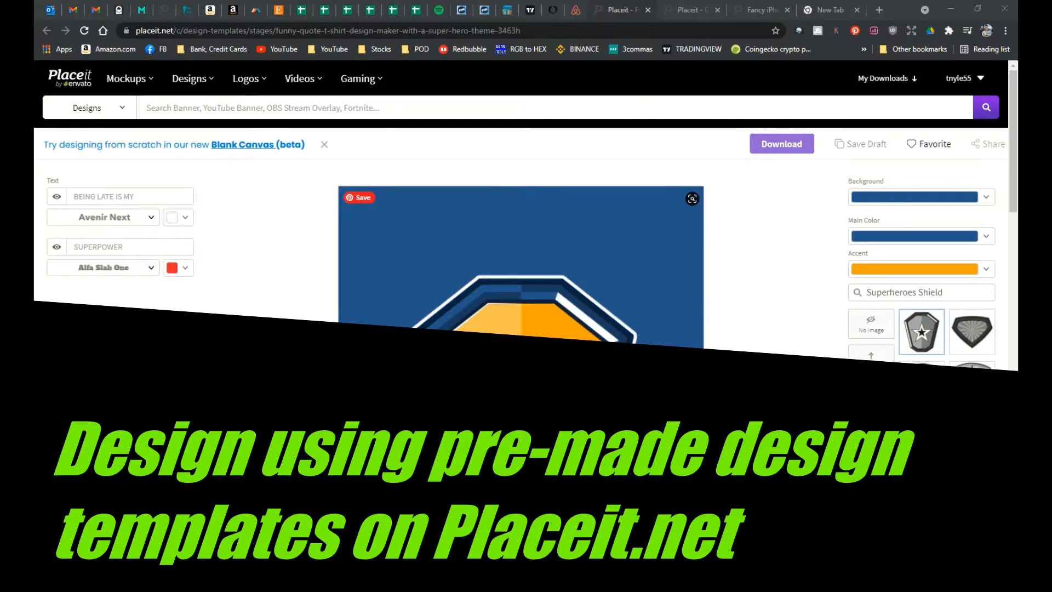
Replace the superhero shield design's two text lines with "my super power" and "DAD JOKES" in Placeit
{"action": "triple_click", "coordinate": [165, 197]}
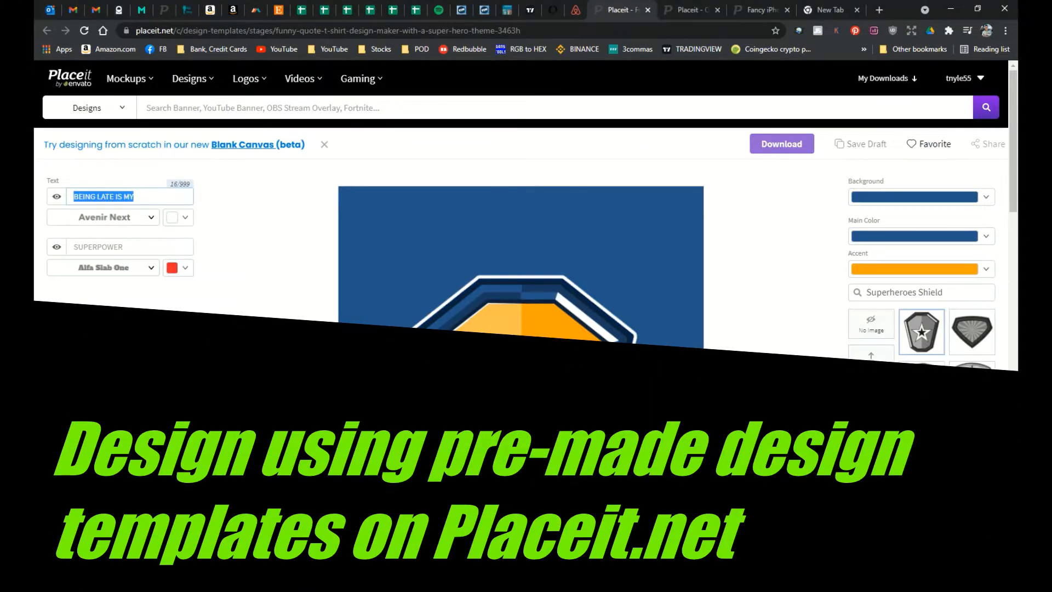
{"action": "type", "text": "my"}
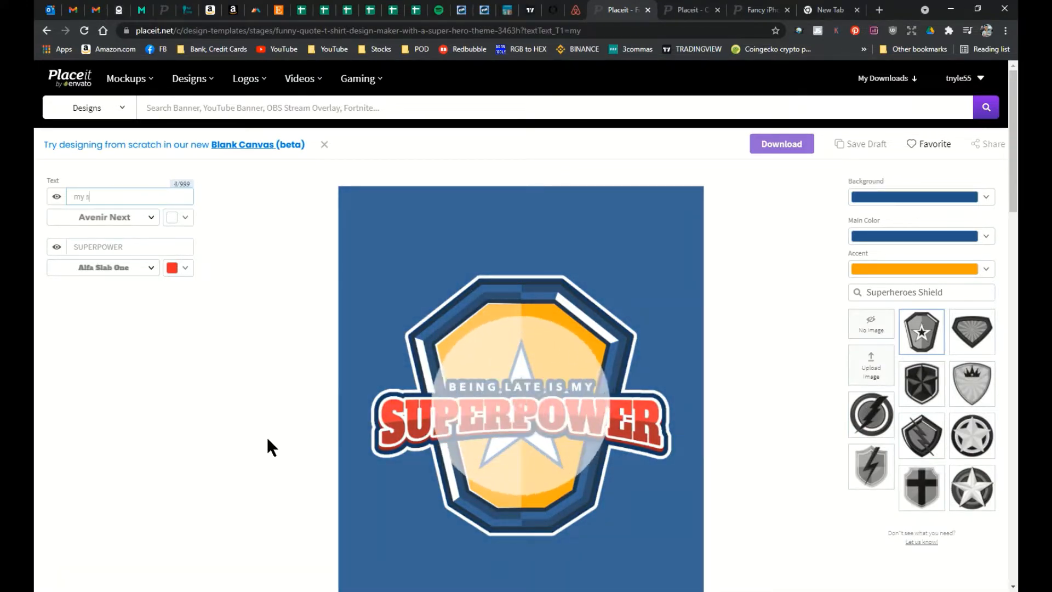
{"action": "type", "text": " super power"}
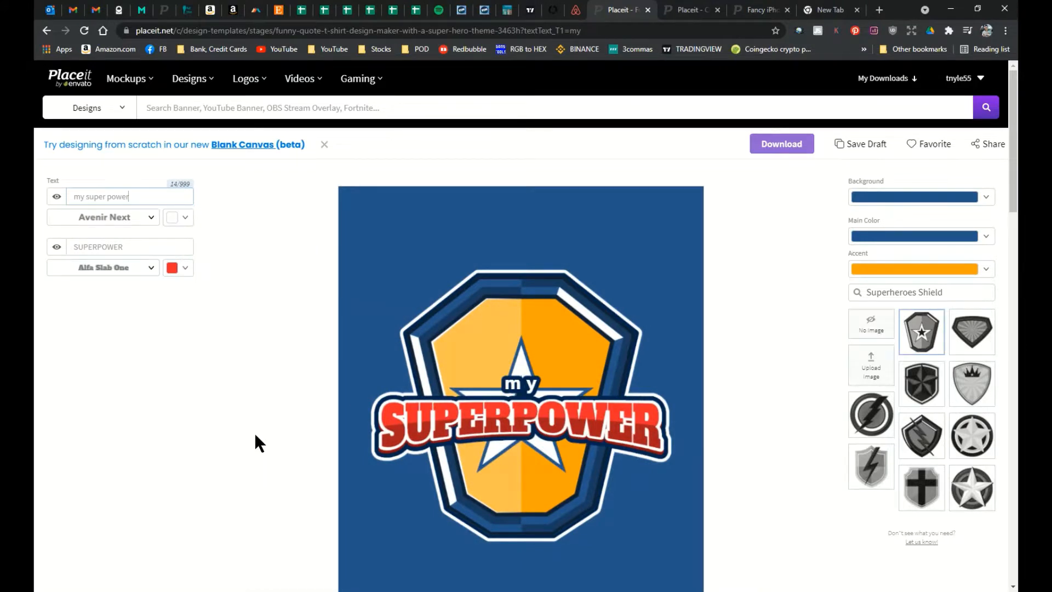
{"action": "double_click", "coordinate": [146, 246]}
{"action": "type", "text": "dad jokes"}
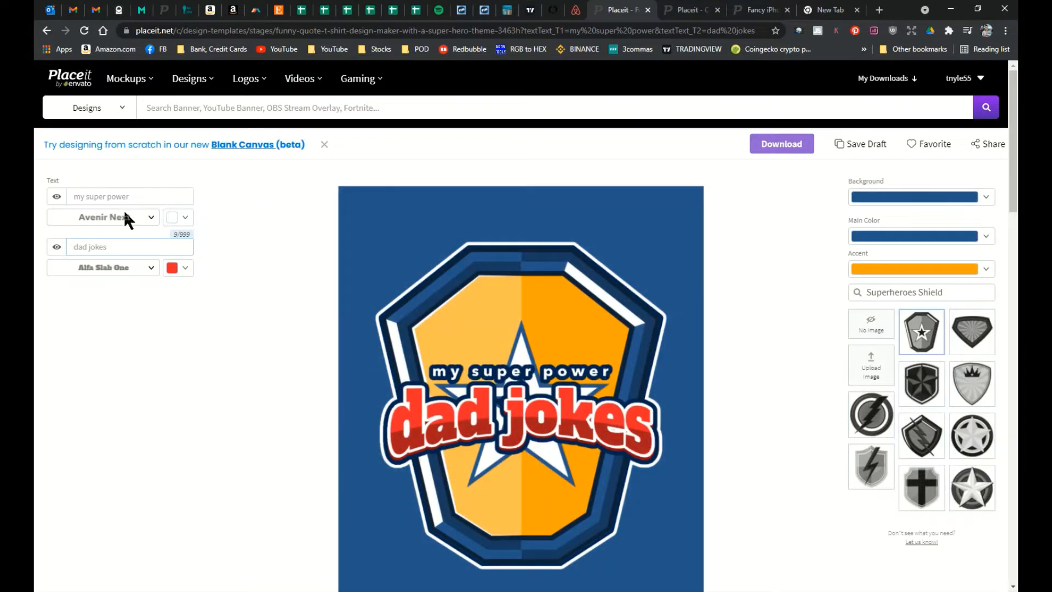
{"action": "triple_click", "coordinate": [120, 247]}
{"action": "type", "text": "DAD JOKES"}
Capitalize the initial letters of the smaller text line so it reads "My Super Power"
{"action": "triple_click", "coordinate": [170, 196]}
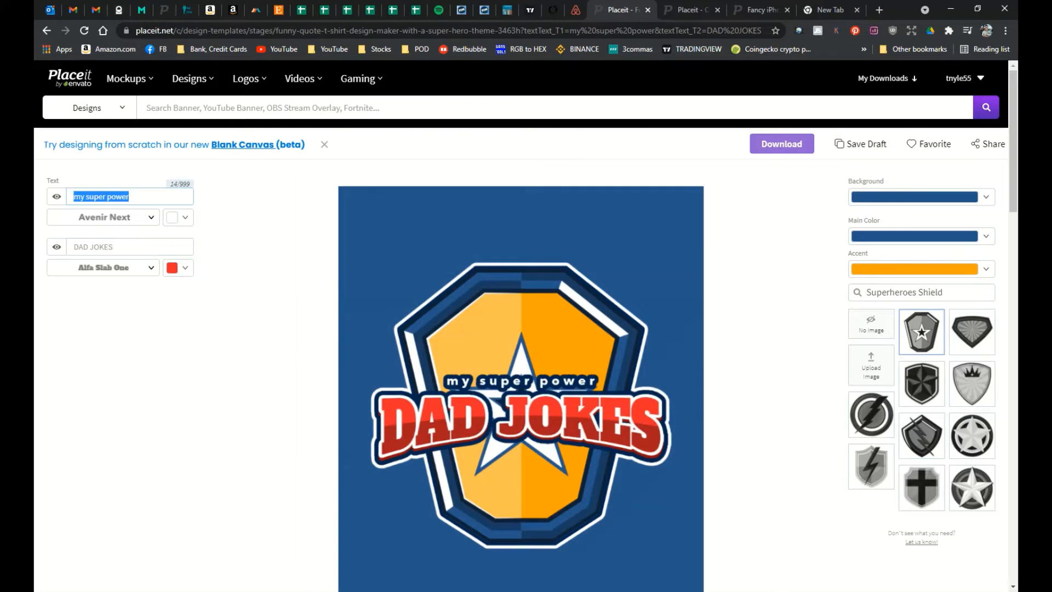
{"action": "left_click", "coordinate": [36, 232]}
{"action": "key", "text": "Delete"}
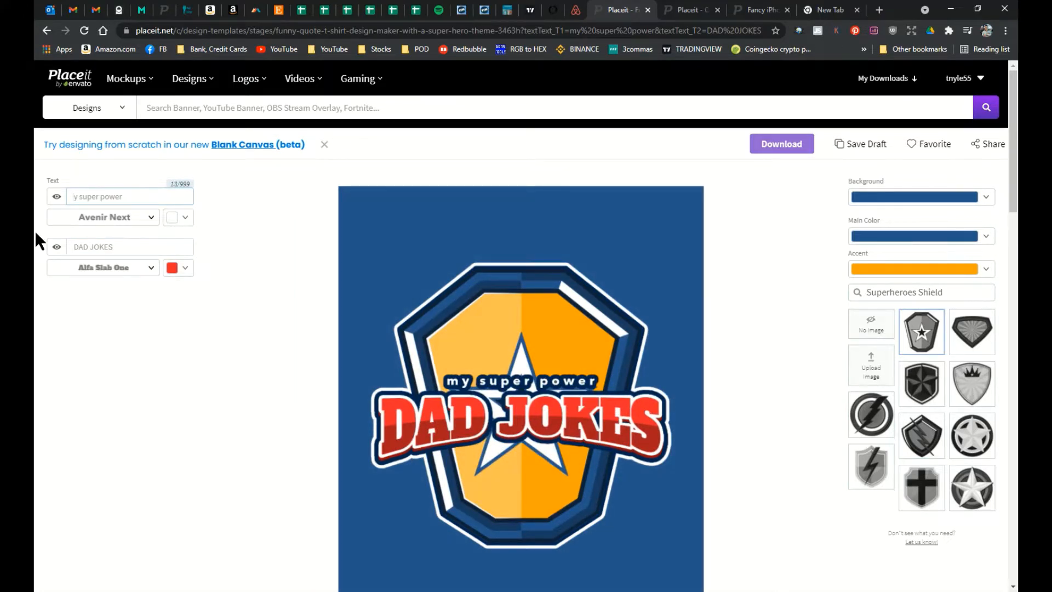
{"action": "type", "text": "m"}
{"action": "key", "text": "Right"}
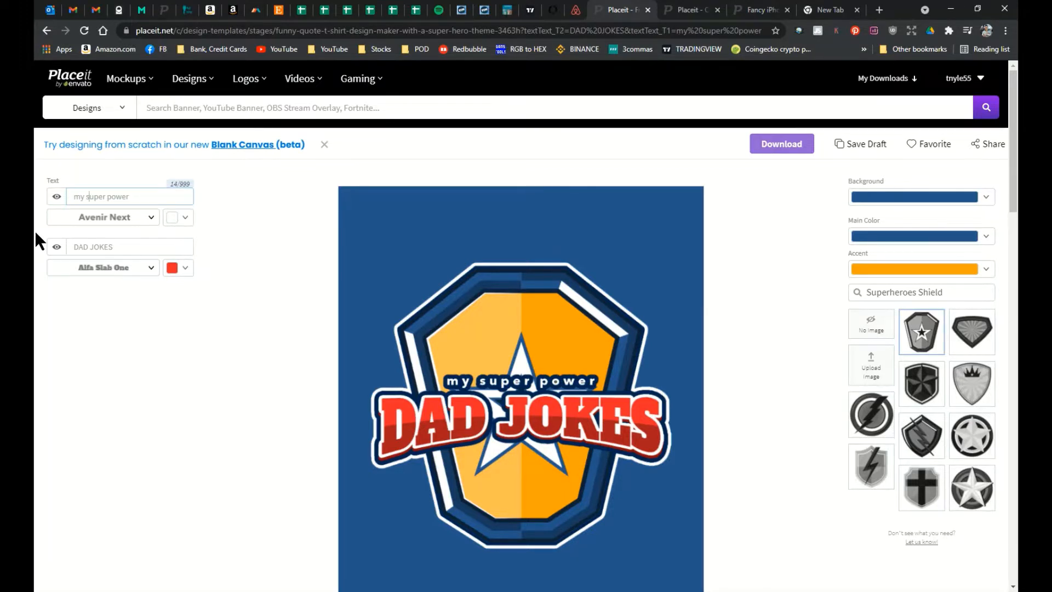
{"action": "key", "text": "BackSpace"}
{"action": "type", "text": "S"}
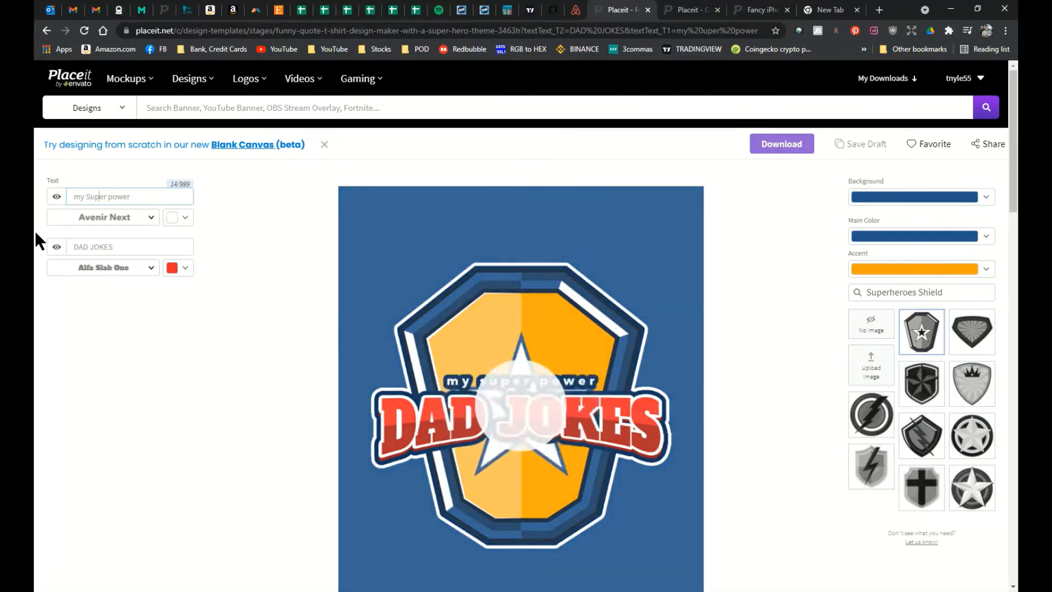
{"action": "key", "text": "Right"}
{"action": "key", "text": "Right"}
{"action": "key", "text": "Right"}
{"action": "key", "text": "Right"}
{"action": "key", "text": "Right"}
{"action": "key", "text": "Right"}
{"action": "key", "text": "BackSpace"}
{"action": "type", "text": "P"}
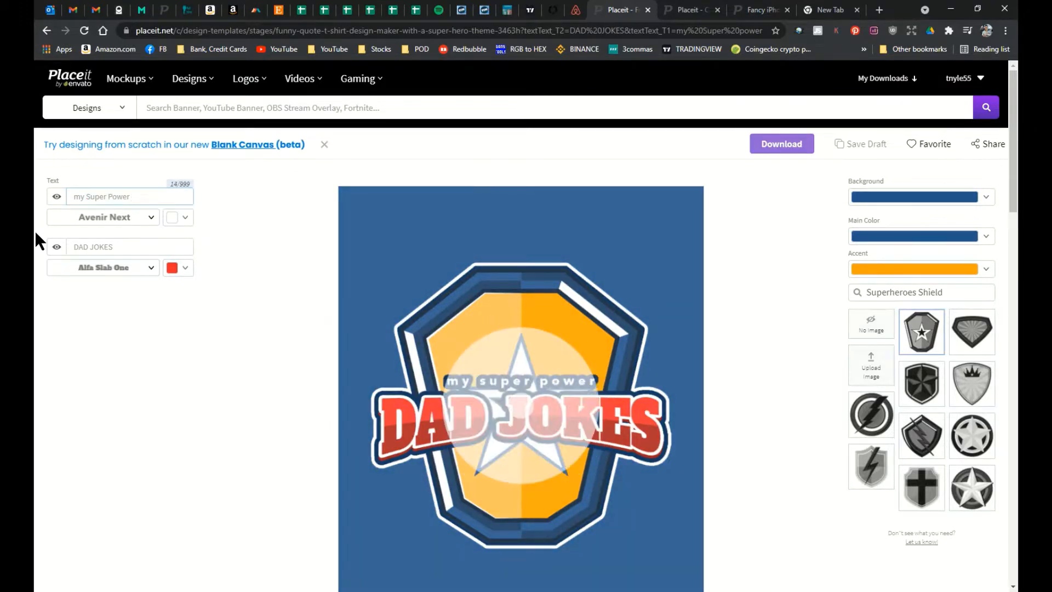
{"action": "left_click", "coordinate": [77, 197]}
{"action": "key", "text": "BackSpace"}
{"action": "type", "text": "M"}
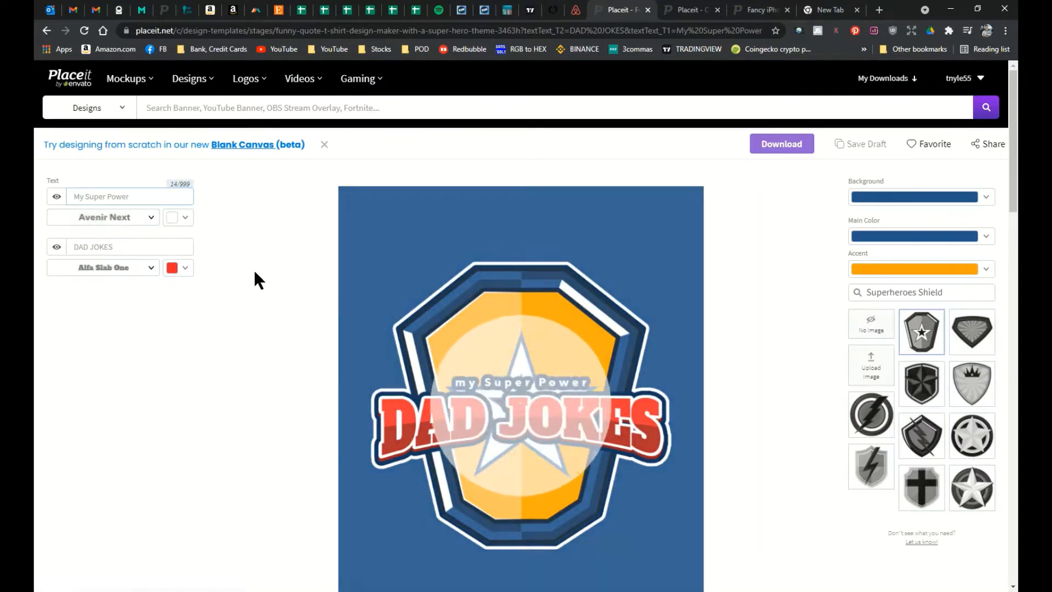
Make the design's background transparent and download this version
{"action": "left_click", "coordinate": [984, 198]}
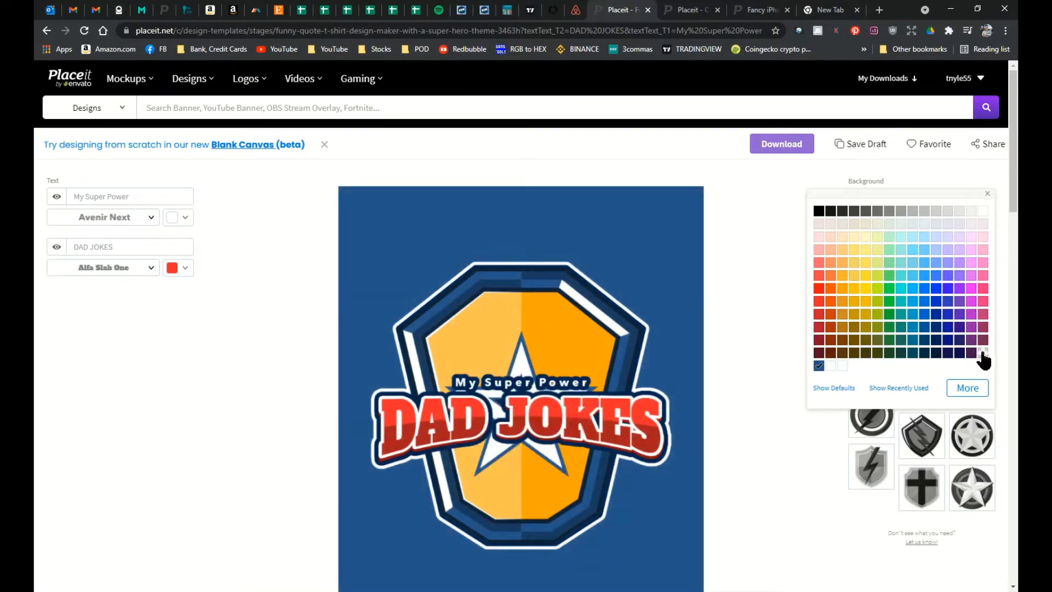
{"action": "left_click", "coordinate": [982, 353]}
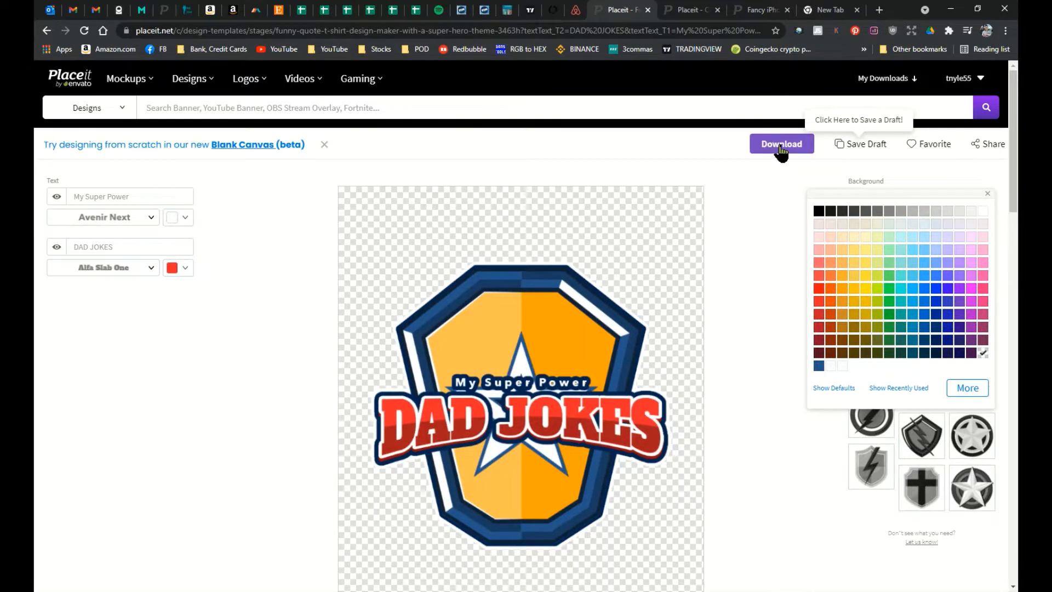
{"action": "left_click", "coordinate": [786, 305]}
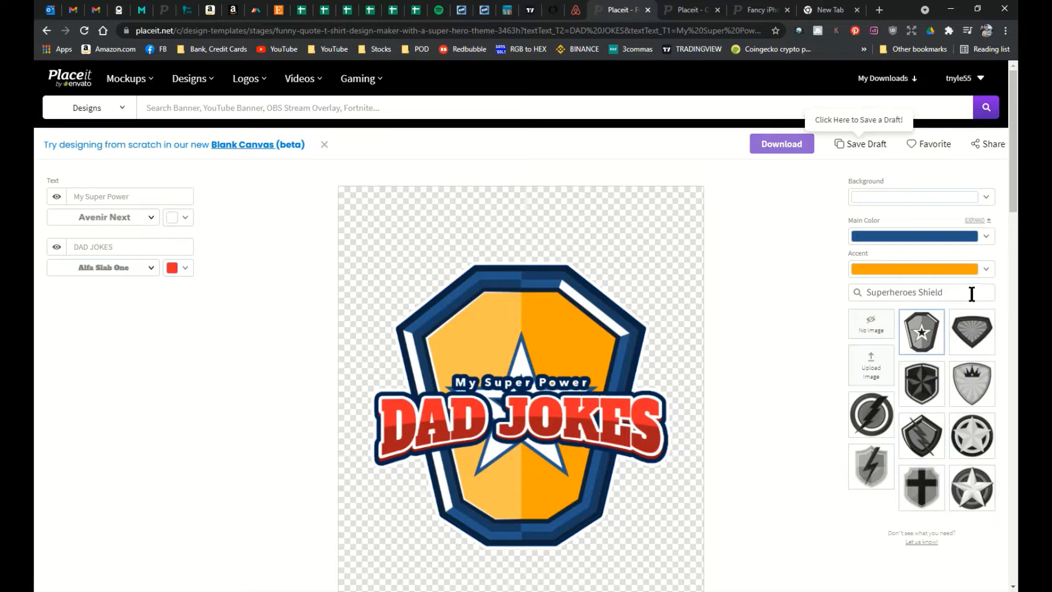
{"action": "left_click", "coordinate": [784, 420]}
Change the design's main color to red and the DAD JOKES text to blue
{"action": "left_click", "coordinate": [984, 241]}
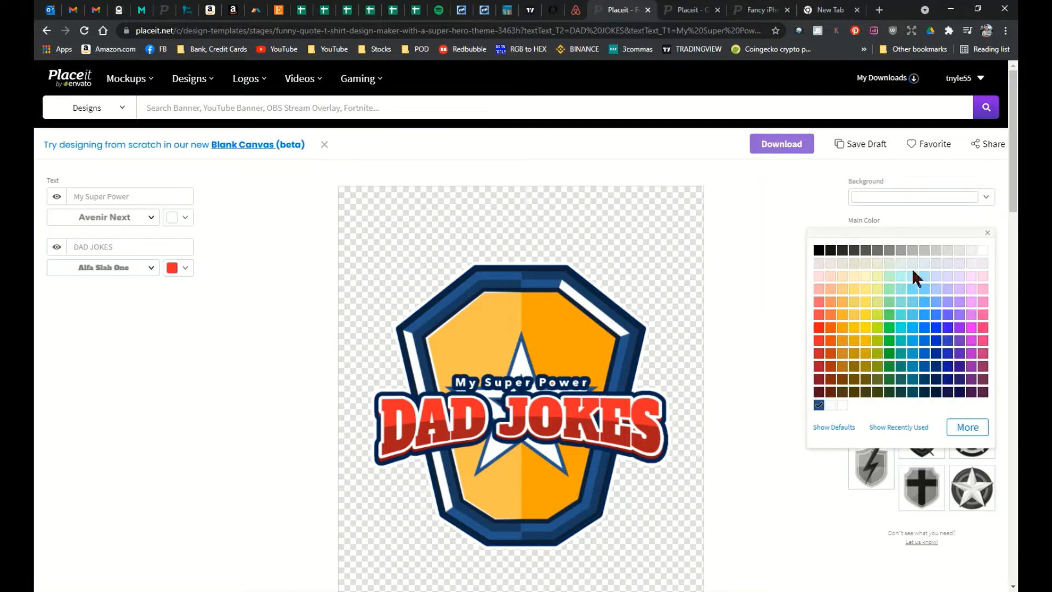
{"action": "left_click", "coordinate": [819, 341]}
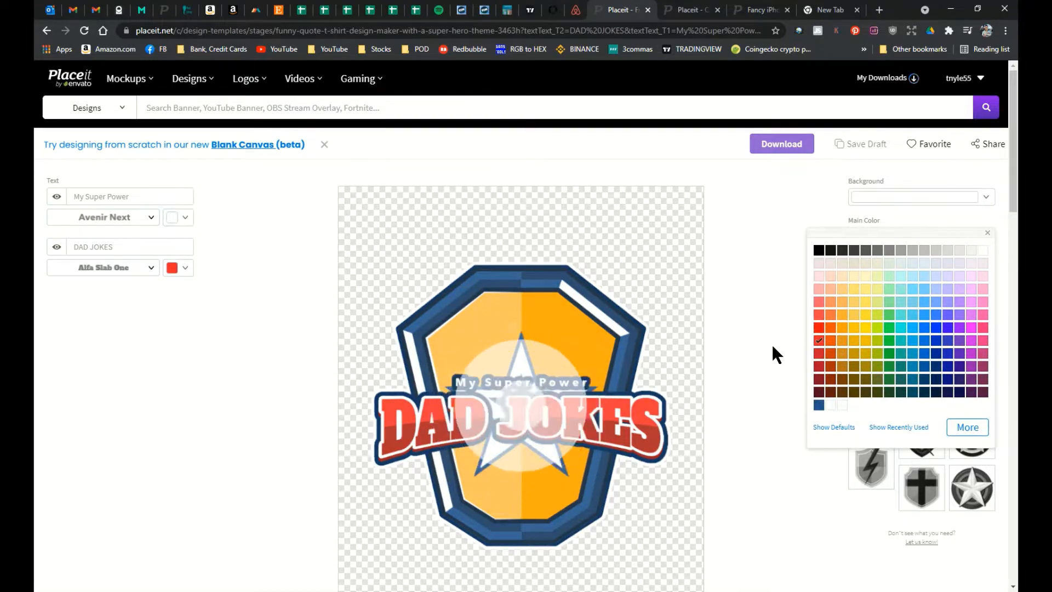
{"action": "left_click", "coordinate": [771, 343]}
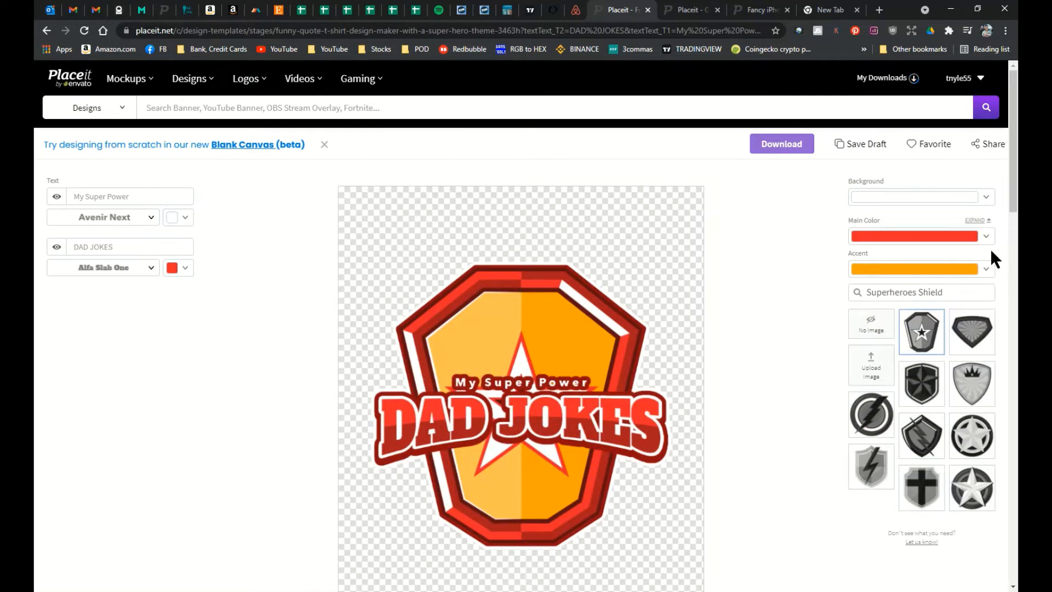
{"action": "left_click", "coordinate": [181, 269]}
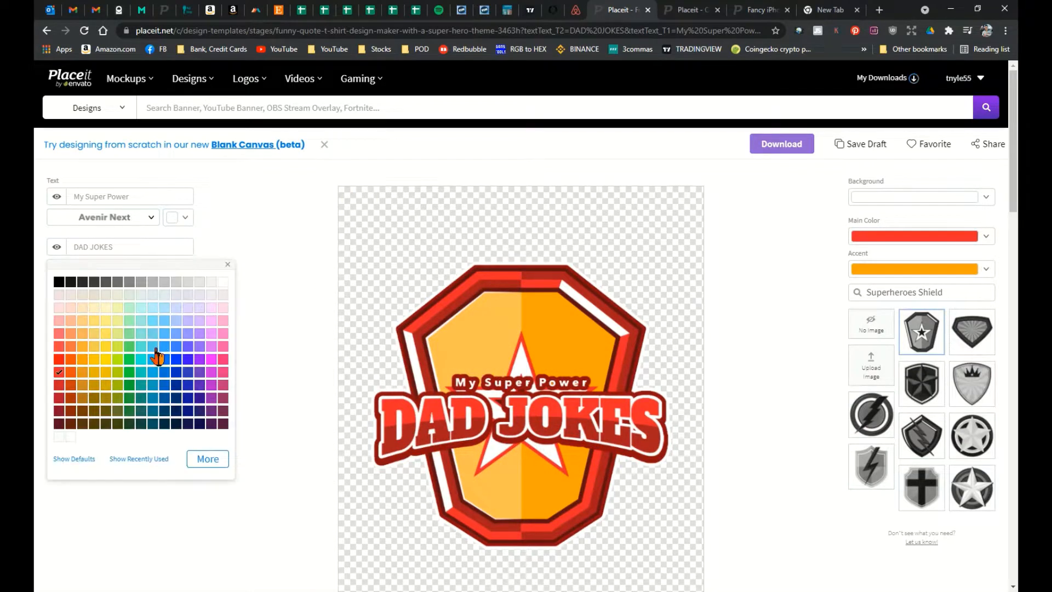
{"action": "left_click", "coordinate": [175, 372]}
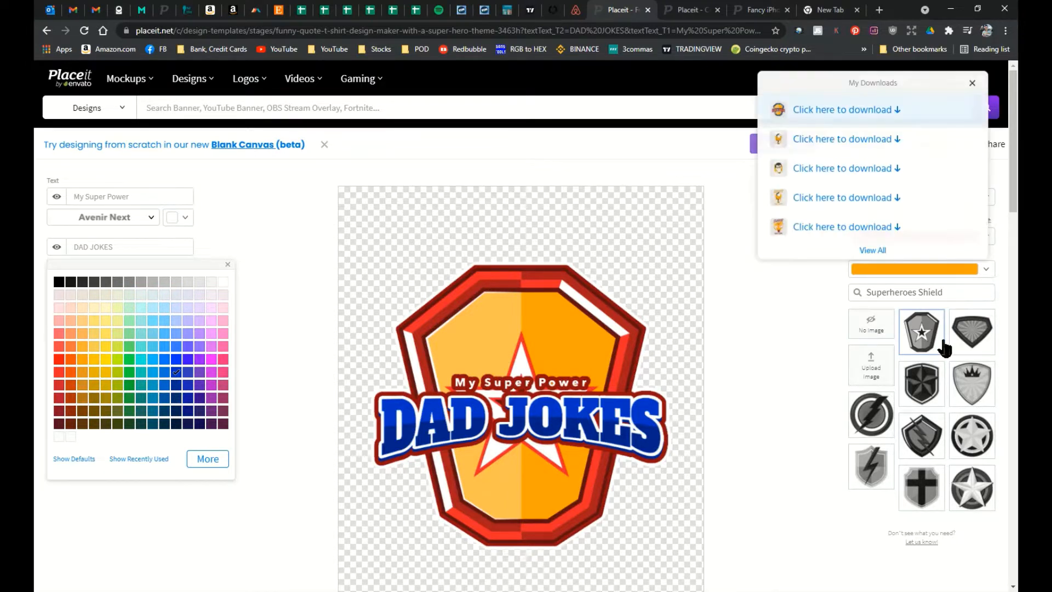
{"action": "left_click", "coordinate": [793, 346]}
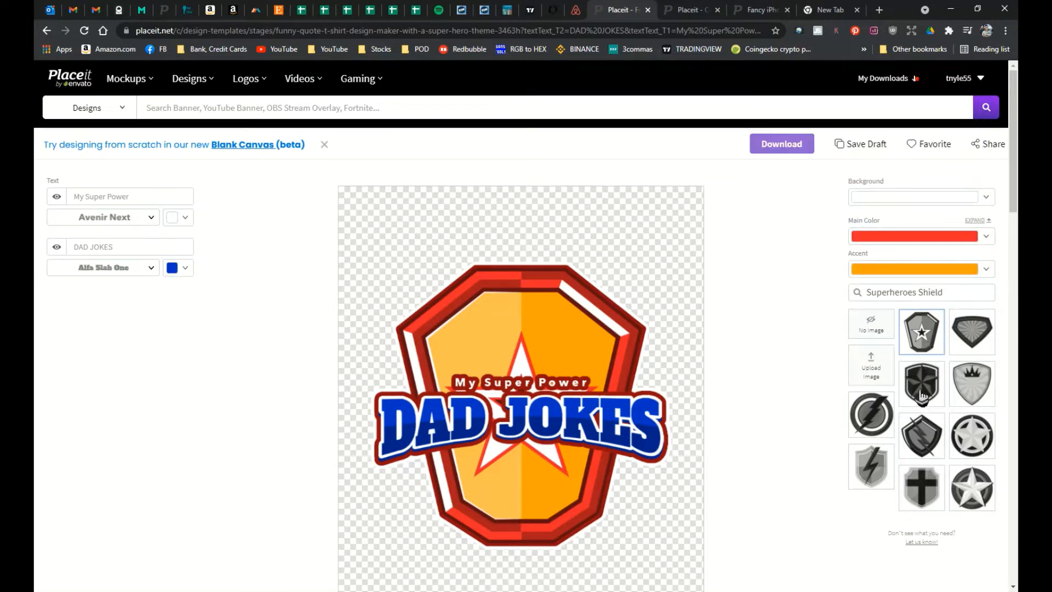
Download two graphic variants, one with the round lightning bolt emblem and one with the dark shield crossed by a lightning bolt
{"action": "left_click", "coordinate": [872, 415]}
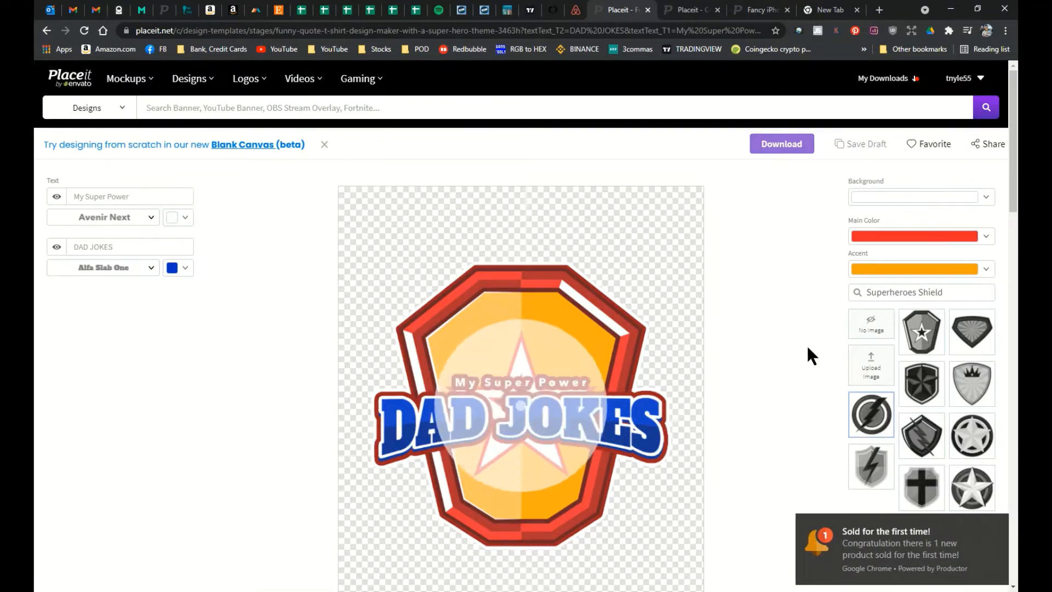
{"action": "left_click", "coordinate": [995, 525]}
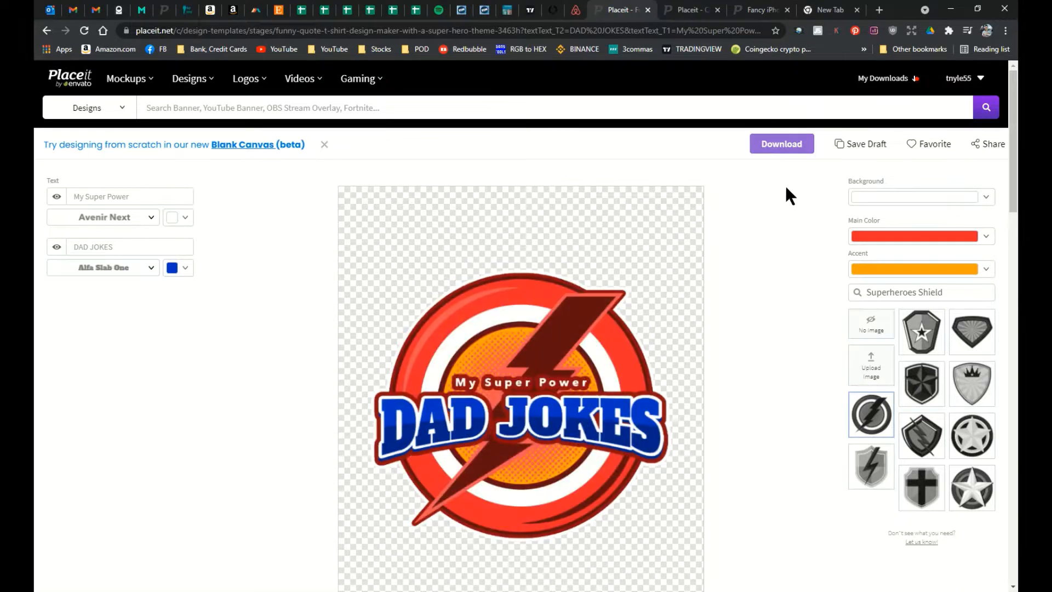
{"action": "left_click", "coordinate": [926, 449]}
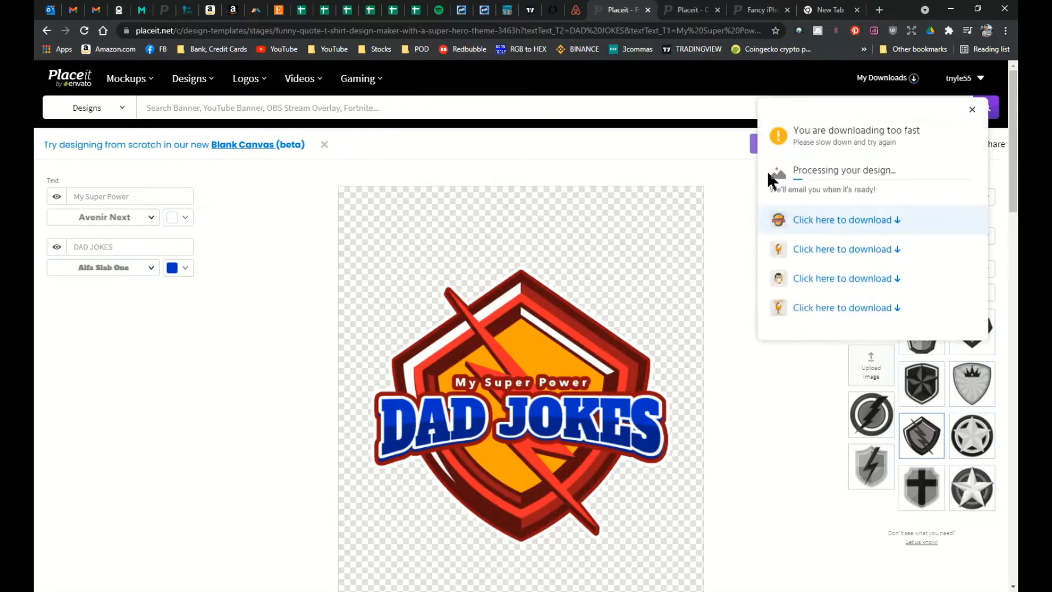
{"action": "left_click", "coordinate": [732, 228]}
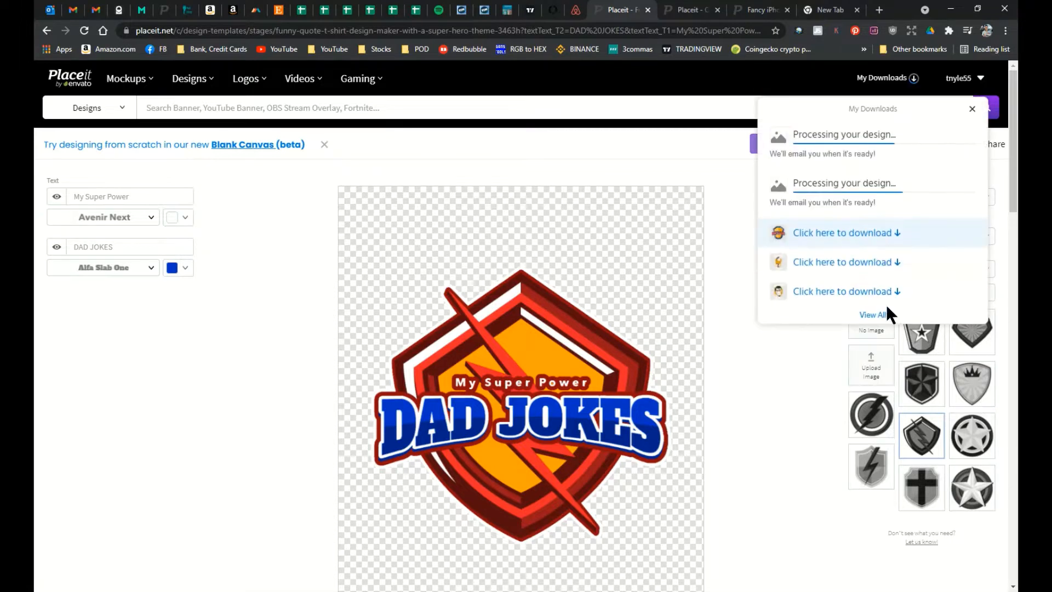
View all downloaded designs and open the blue star shield version in the Crop / Resize tool
{"action": "left_click", "coordinate": [874, 316]}
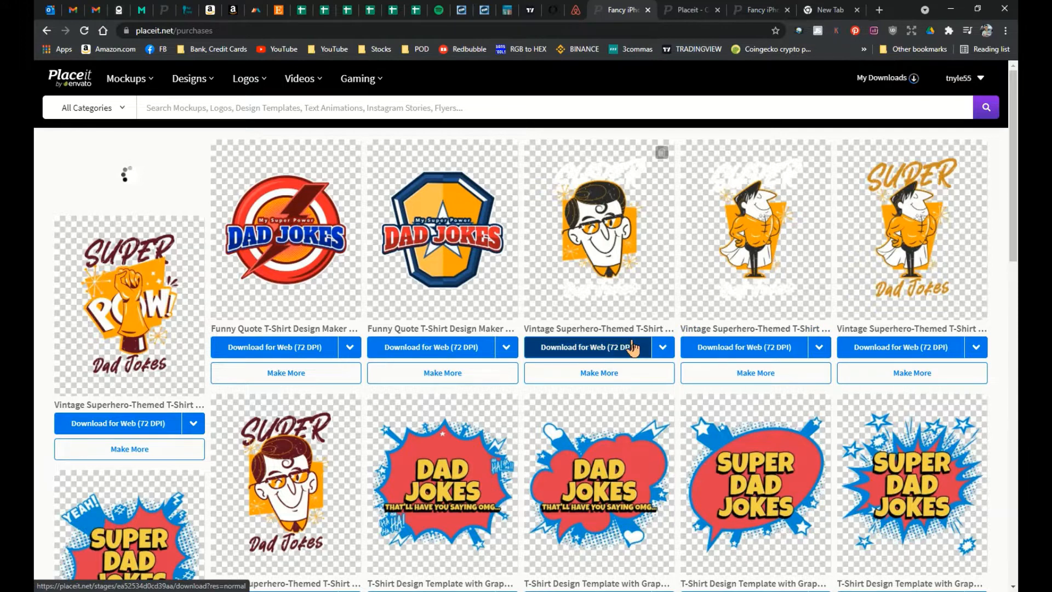
{"action": "left_click", "coordinate": [483, 347]}
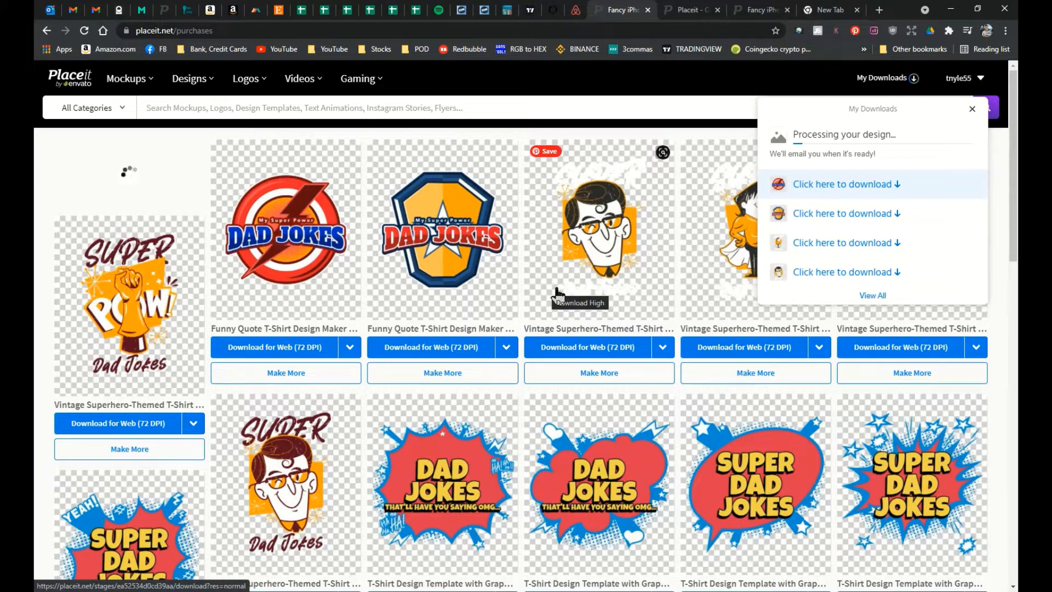
{"action": "left_click", "coordinate": [972, 109]}
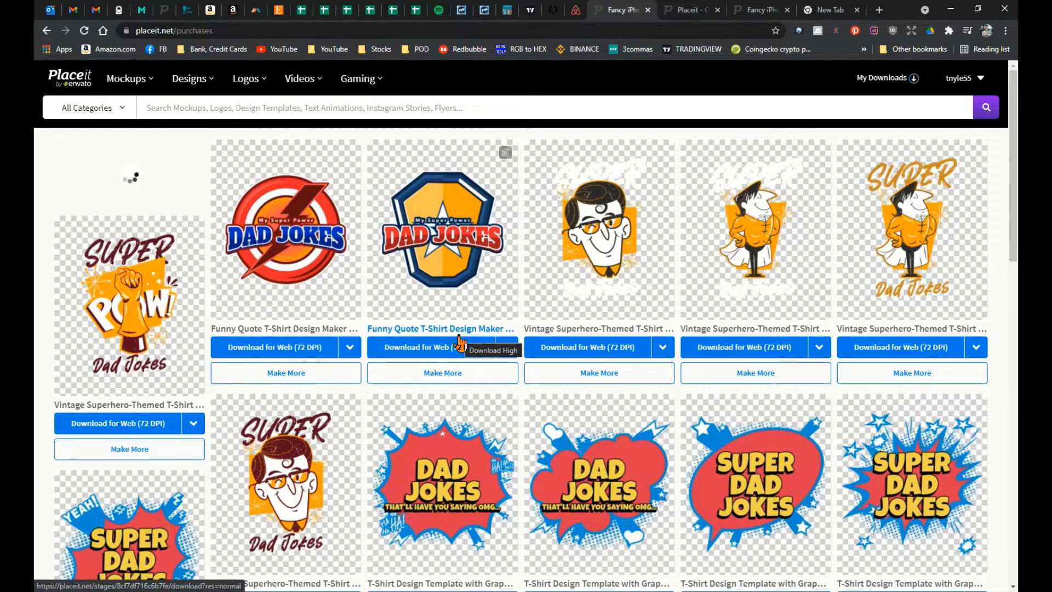
{"action": "left_click", "coordinate": [439, 347]}
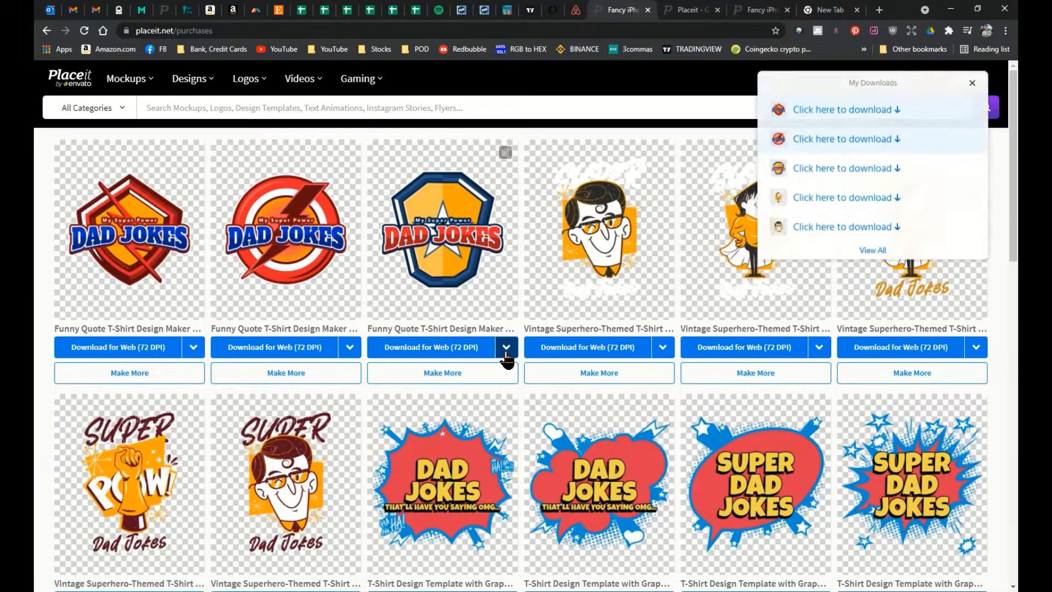
{"action": "left_click", "coordinate": [506, 355]}
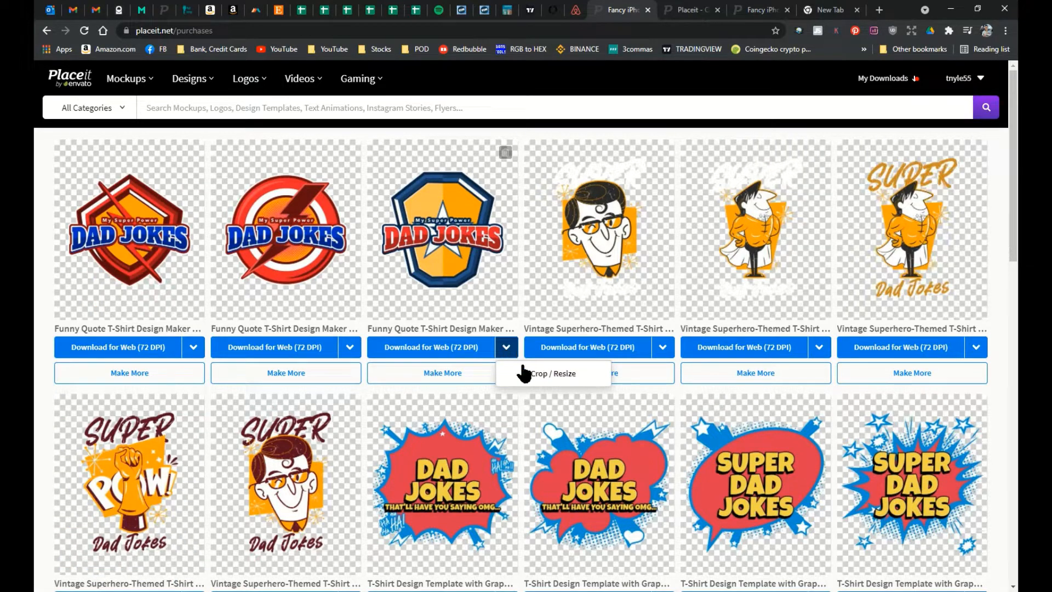
{"action": "left_click", "coordinate": [544, 374]}
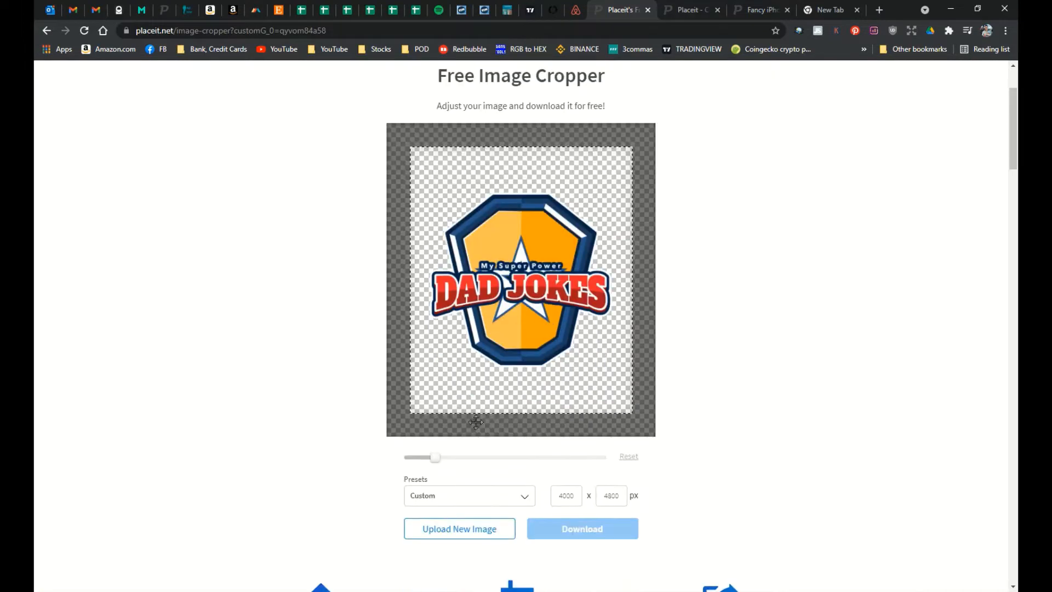
Set the cropped image size to 4500 x 5400 px and download the resized image
{"action": "double_click", "coordinate": [567, 495]}
{"action": "type", "text": "4500"}
{"action": "double_click", "coordinate": [620, 495]}
{"action": "type", "text": "5400"}
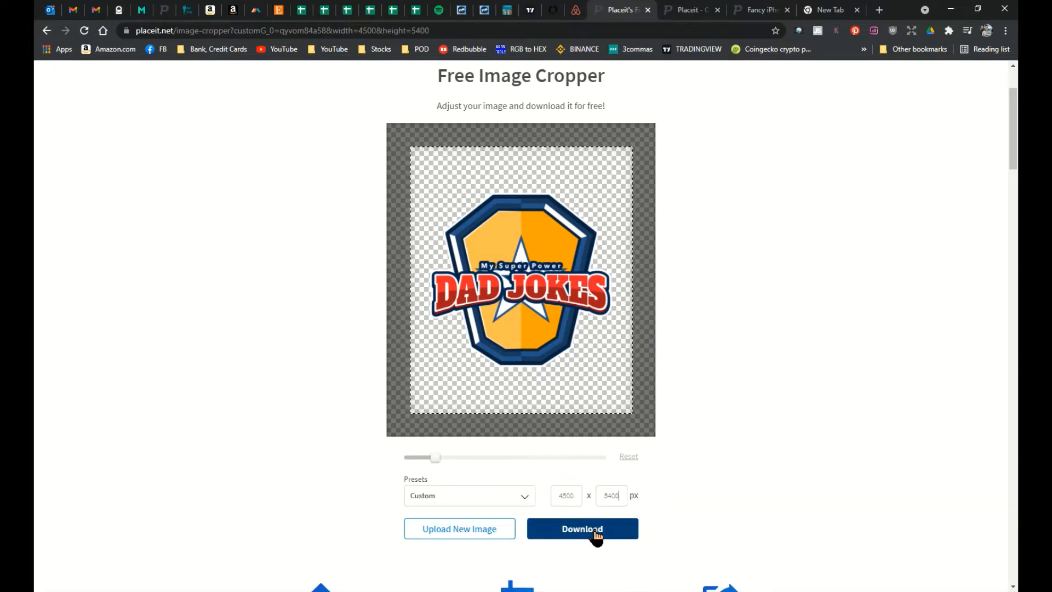
{"action": "left_click", "coordinate": [596, 532]}
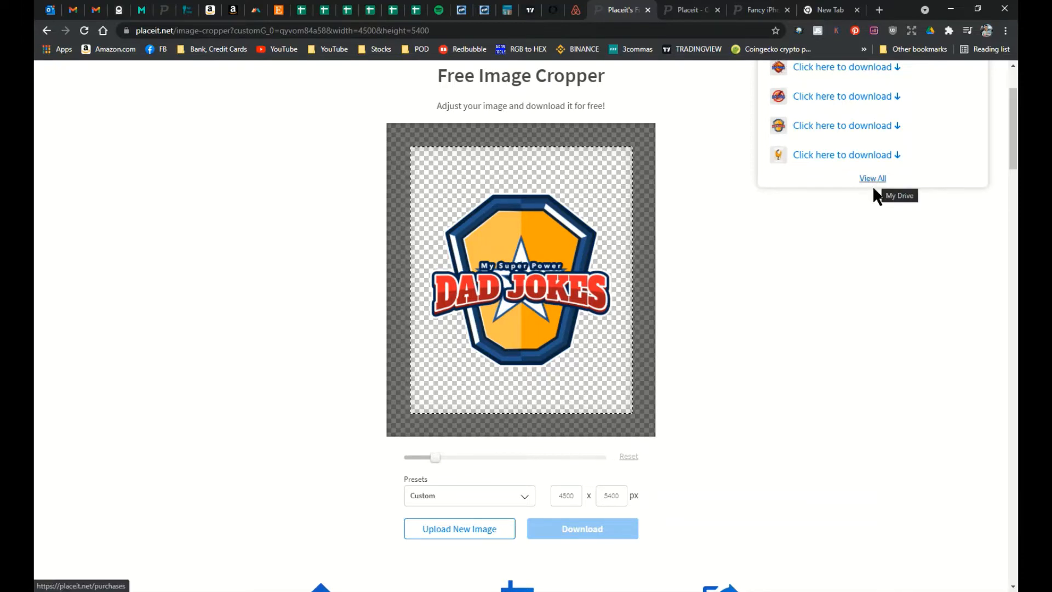
Open the list of all downloaded designs and start the web download of the resized star shield image
{"action": "scroll", "coordinate": [849, 277], "scroll_direction": "down", "scroll_amount": 2}
{"action": "scroll", "coordinate": [844, 280], "scroll_direction": "up", "scroll_amount": 4}
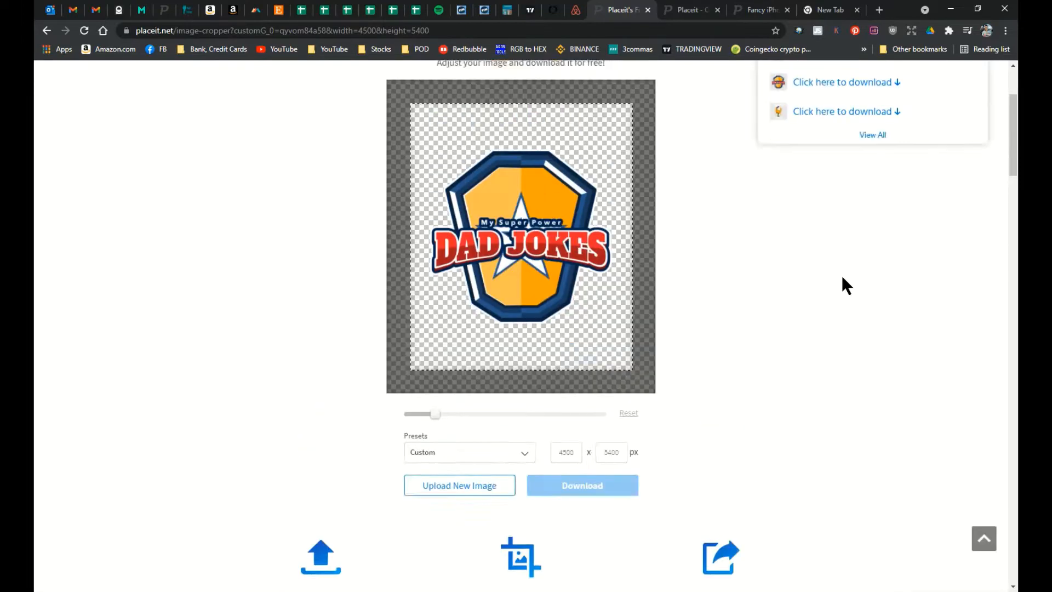
{"action": "left_click", "coordinate": [865, 296]}
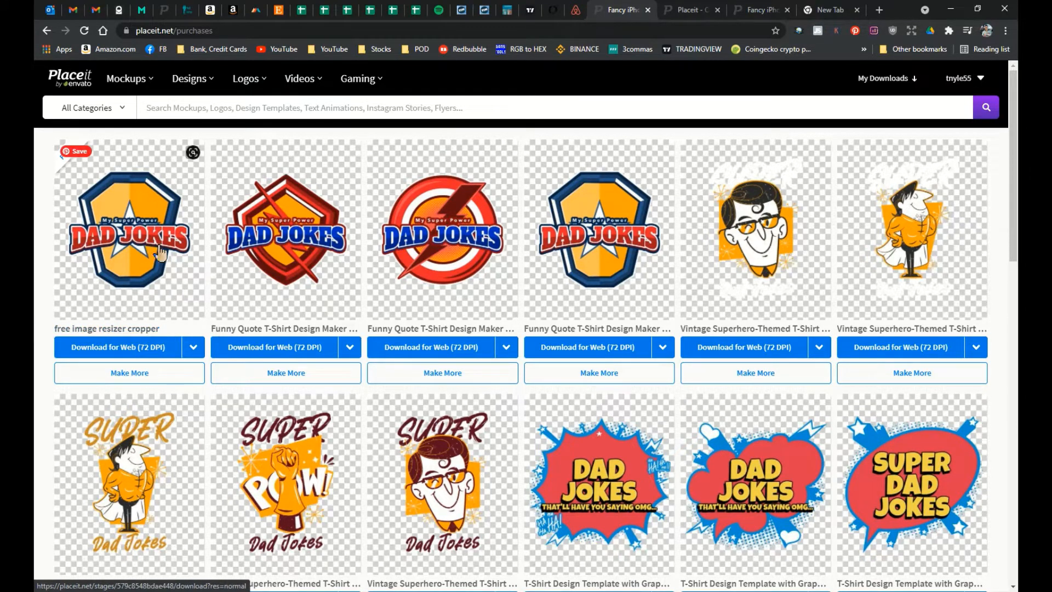
{"action": "left_click", "coordinate": [193, 351]}
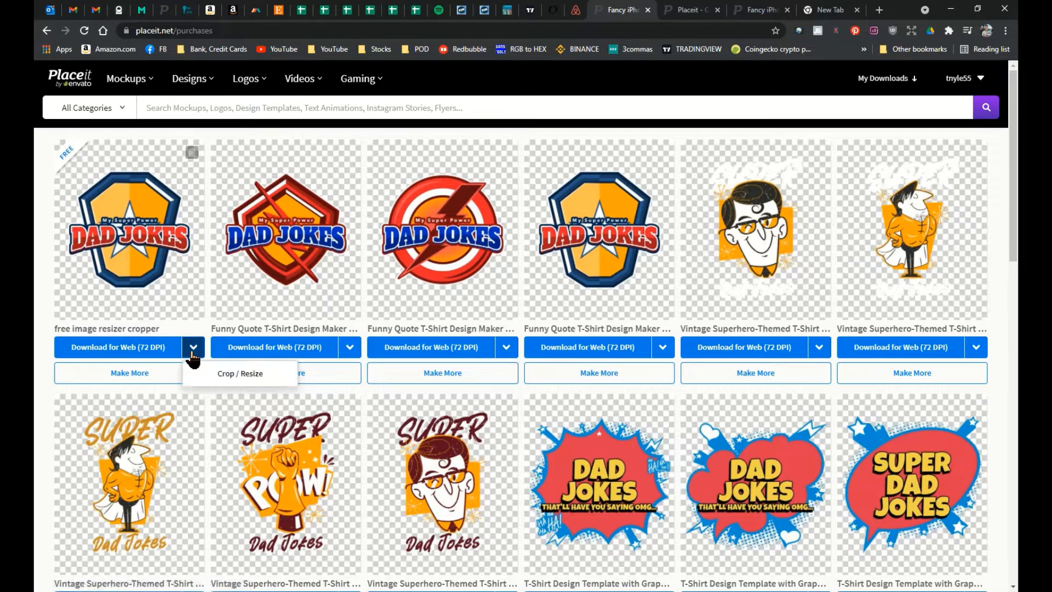
{"action": "left_click", "coordinate": [136, 349]}
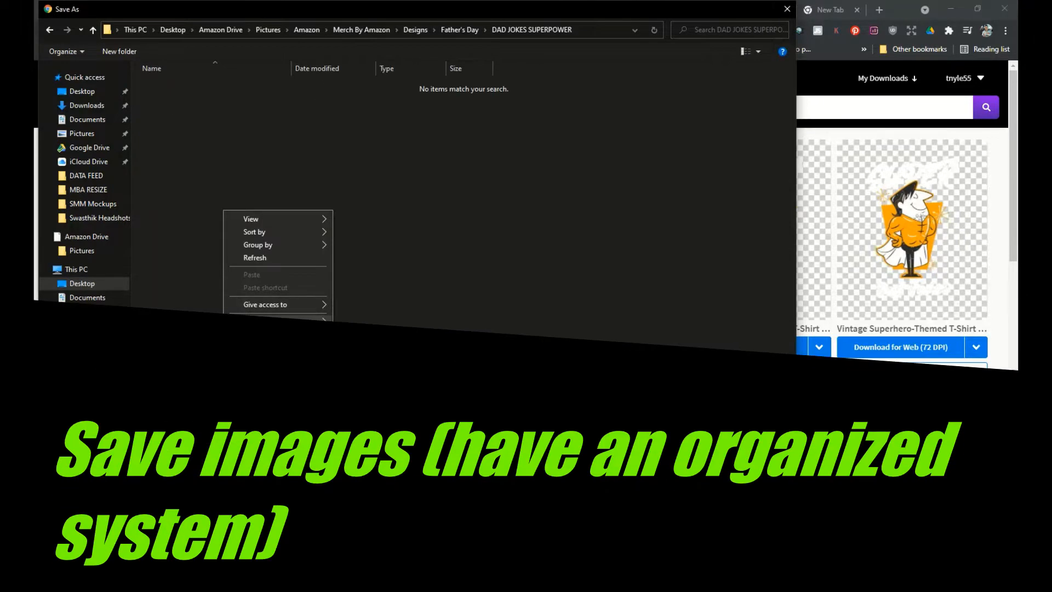
Create a folder named UPLOAD inside DAD JOKES SUPERPOWER and save free-image-resizer-cropper.png in it
{"action": "mouse_move", "coordinate": [252, 323]}
{"action": "left_click", "coordinate": [360, 321]}
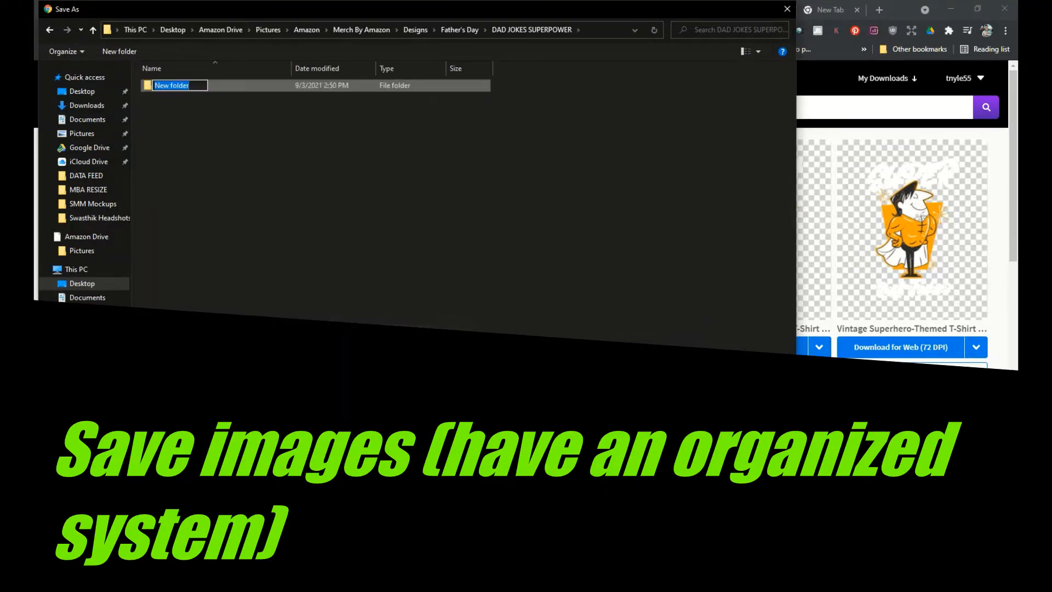
{"action": "type", "text": "U"}
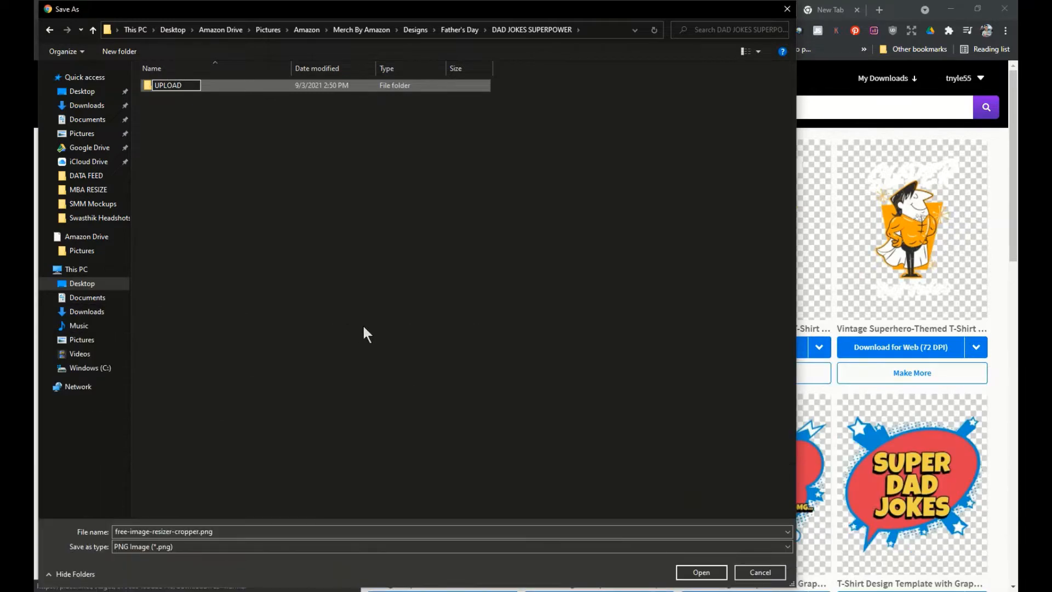
{"action": "type", "text": "PLOAD"}
{"action": "key", "text": "Return"}
{"action": "key", "text": "Return"}
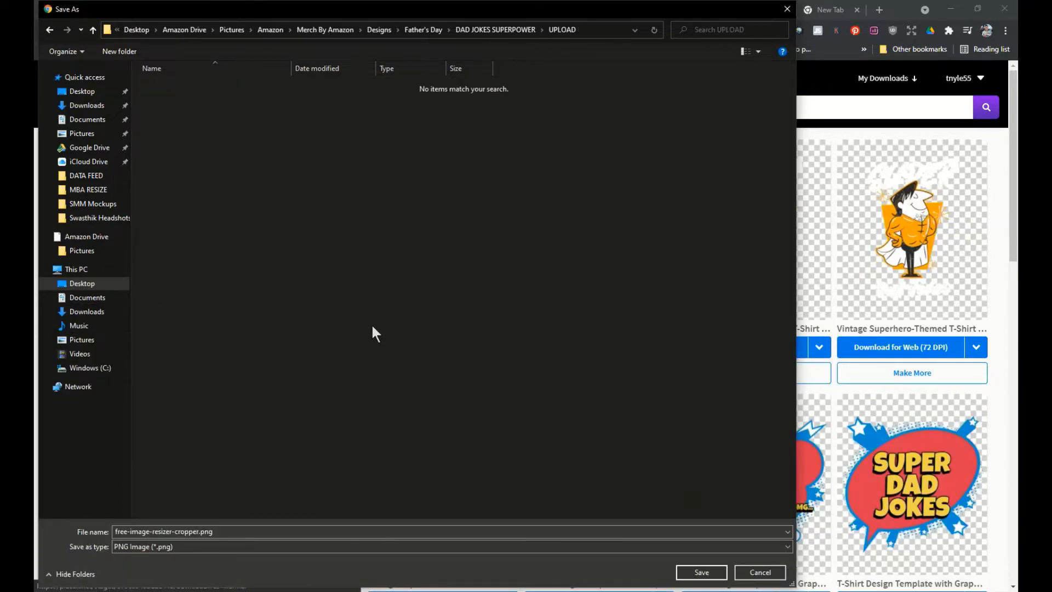
{"action": "left_click", "coordinate": [703, 572]}
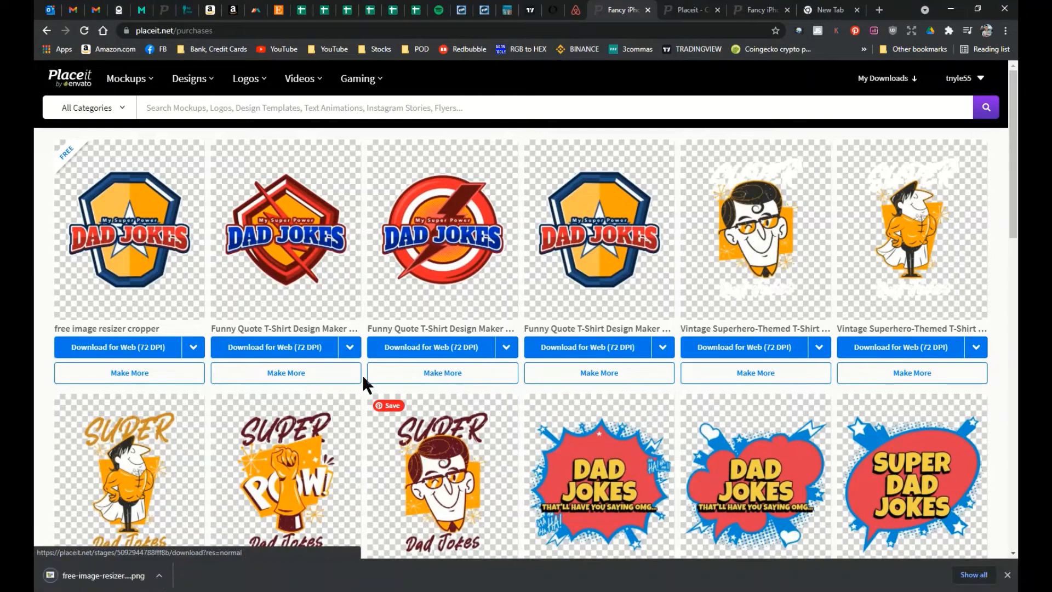
Download and save the red lightning shield, the original blue star shield and the vintage superhero man with glasses designs
{"action": "left_click", "coordinate": [314, 353]}
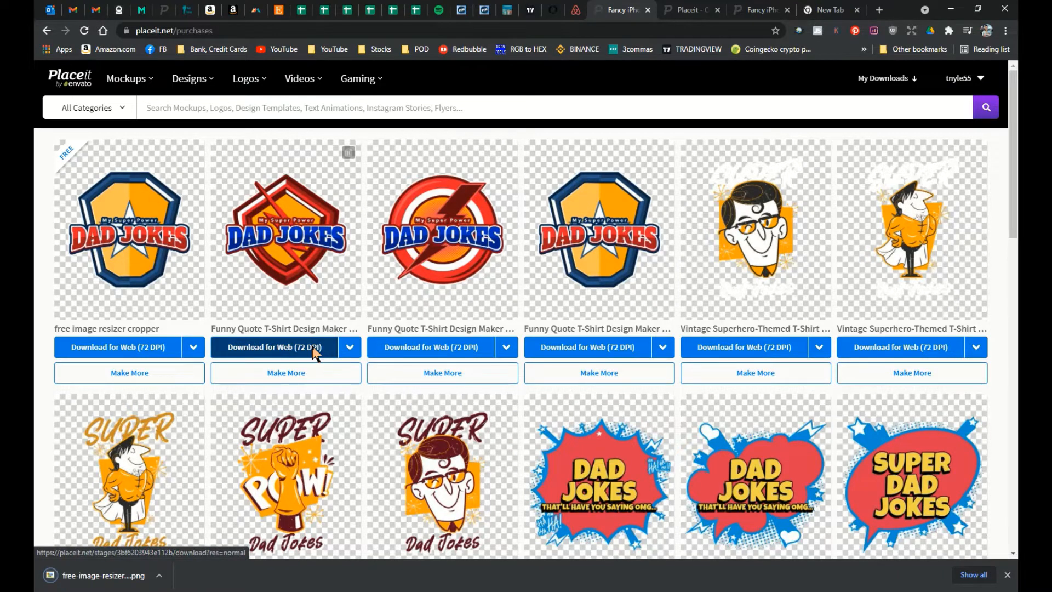
{"action": "key", "text": "Return"}
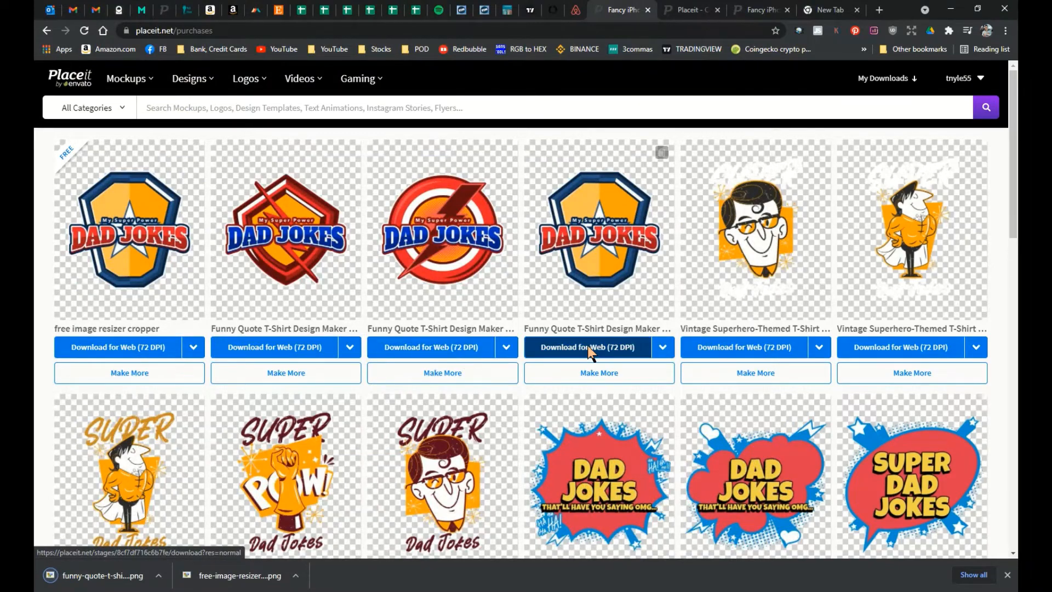
{"action": "left_click", "coordinate": [593, 347]}
{"action": "key", "text": "Return"}
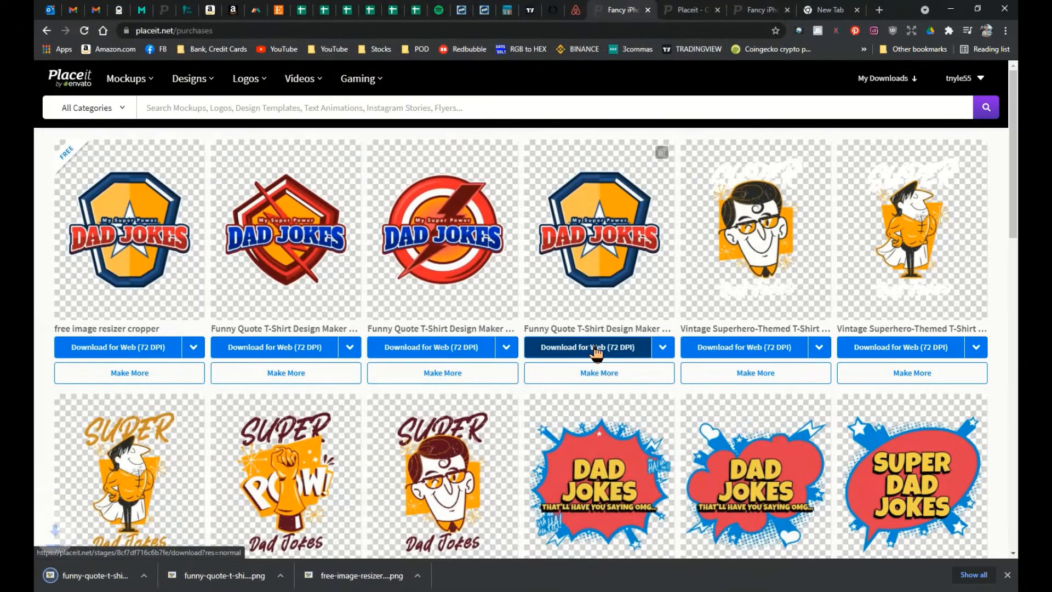
{"action": "left_click", "coordinate": [730, 350]}
{"action": "key", "text": "Return"}
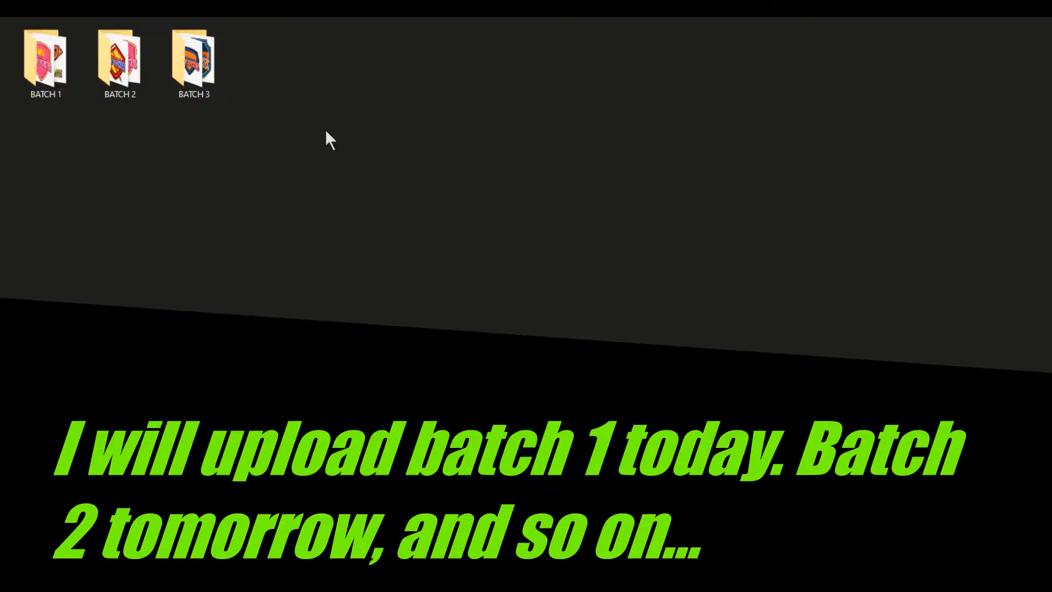
Look through the designs in the BATCH 1 and BATCH 2 folders, enlarging the thumbnails in BATCH 2
{"action": "double_click", "coordinate": [57, 78]}
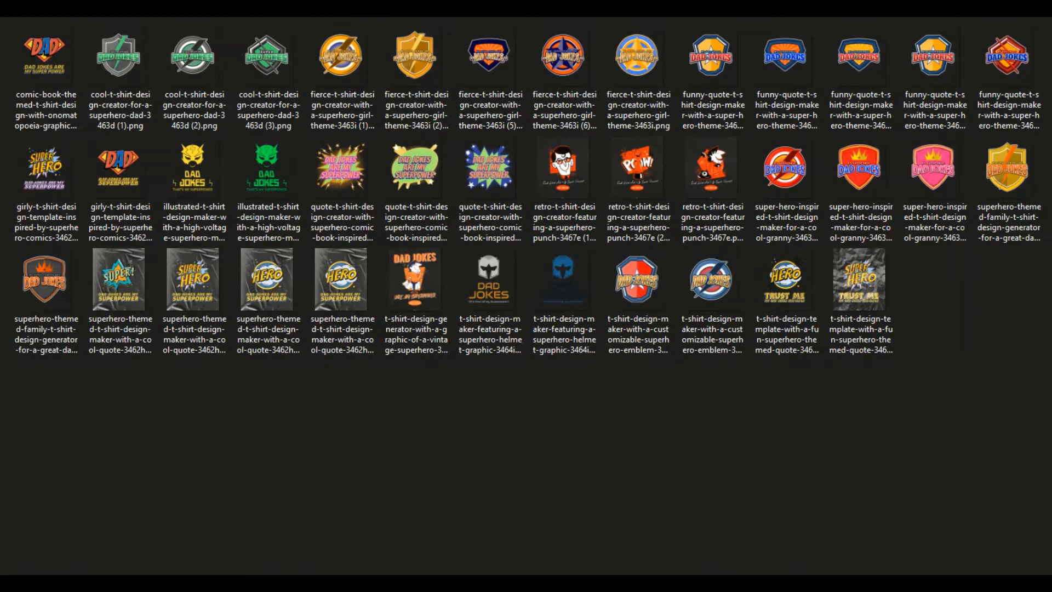
{"action": "key", "text": "alt+Left"}
{"action": "double_click", "coordinate": [120, 64]}
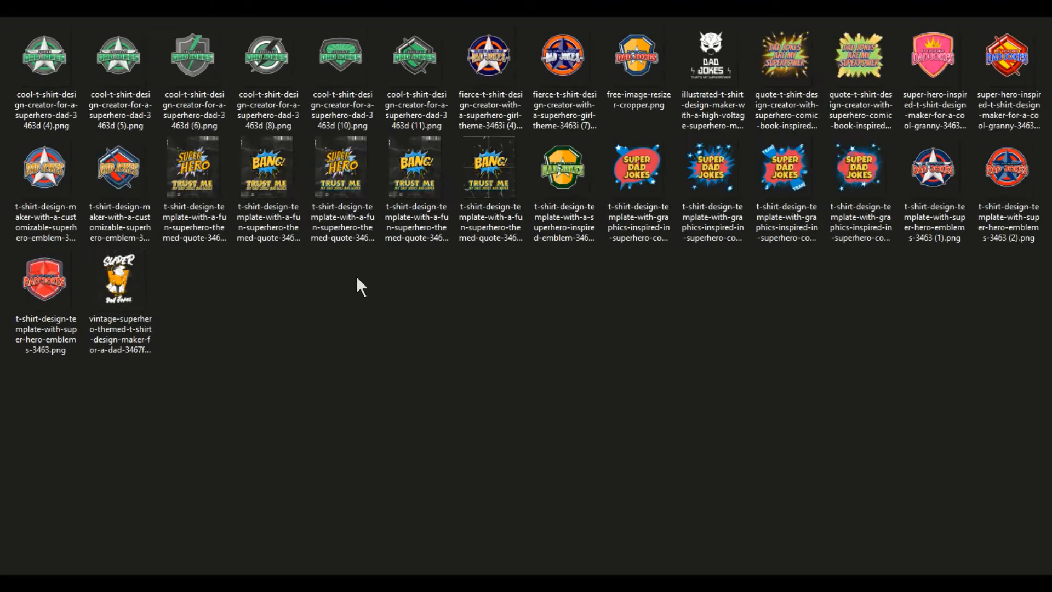
{"action": "right_click", "coordinate": [354, 289]}
{"action": "mouse_move", "coordinate": [409, 301]}
{"action": "left_click", "coordinate": [534, 301]}
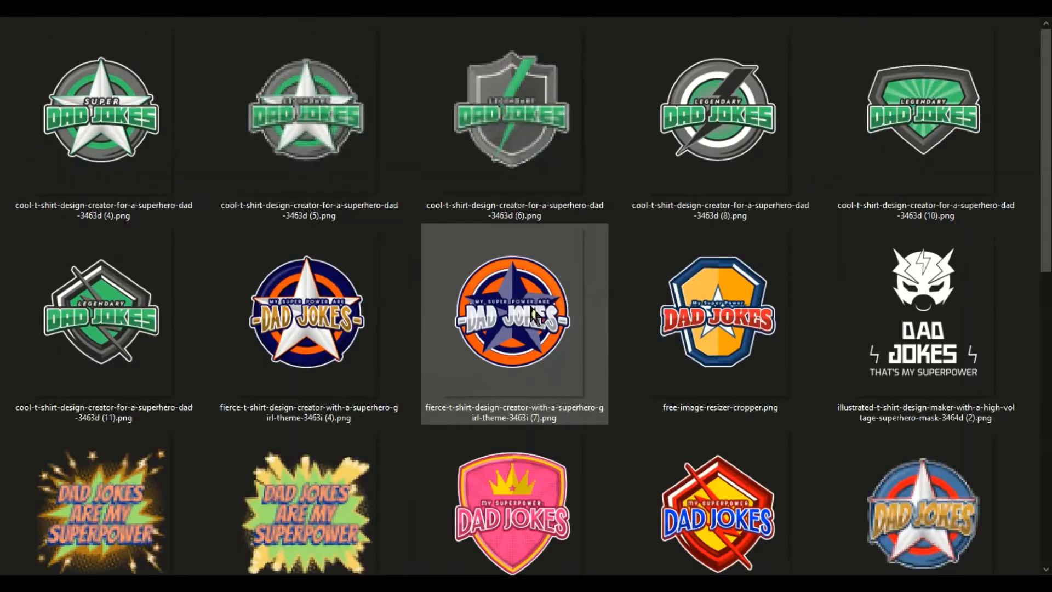
{"action": "scroll", "coordinate": [869, 201], "scroll_direction": "down", "scroll_amount": 12}
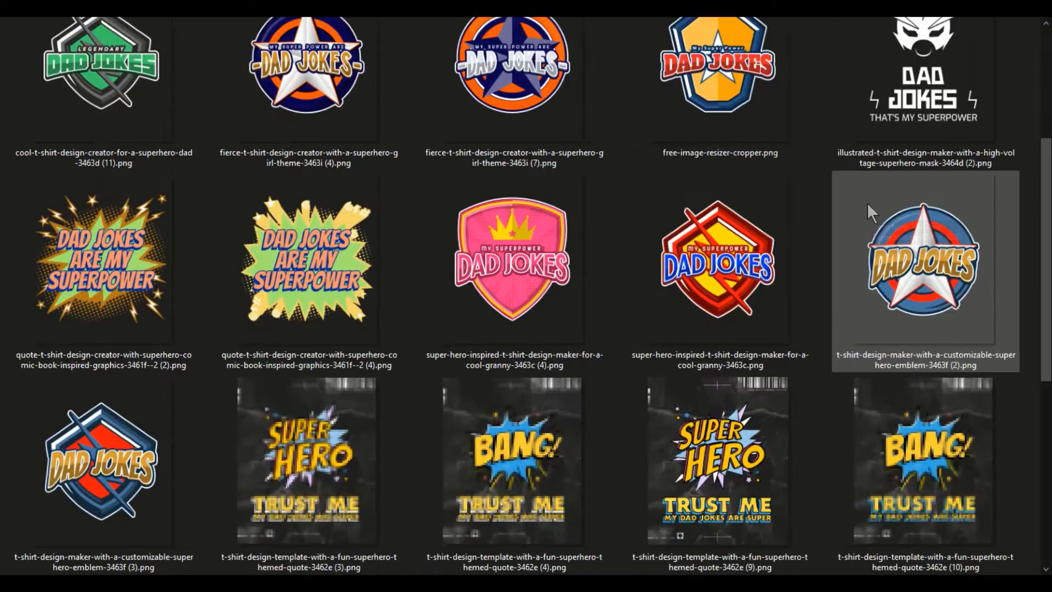
{"action": "scroll", "coordinate": [532, 226], "scroll_direction": "up", "scroll_amount": 12}
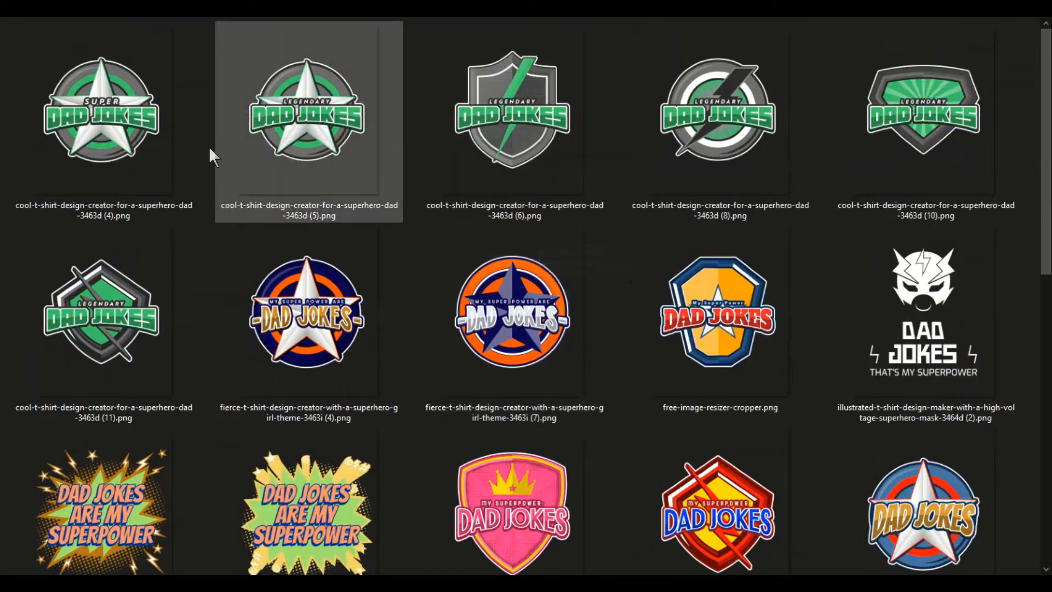
Check the pixel dimensions of cool-t-shirt-design-creator-for-a-superhero-dad-3463d (4).png in its properties and open the BATCH 3 folder
{"action": "double_click", "coordinate": [151, 159]}
{"action": "right_click", "coordinate": [168, 203]}
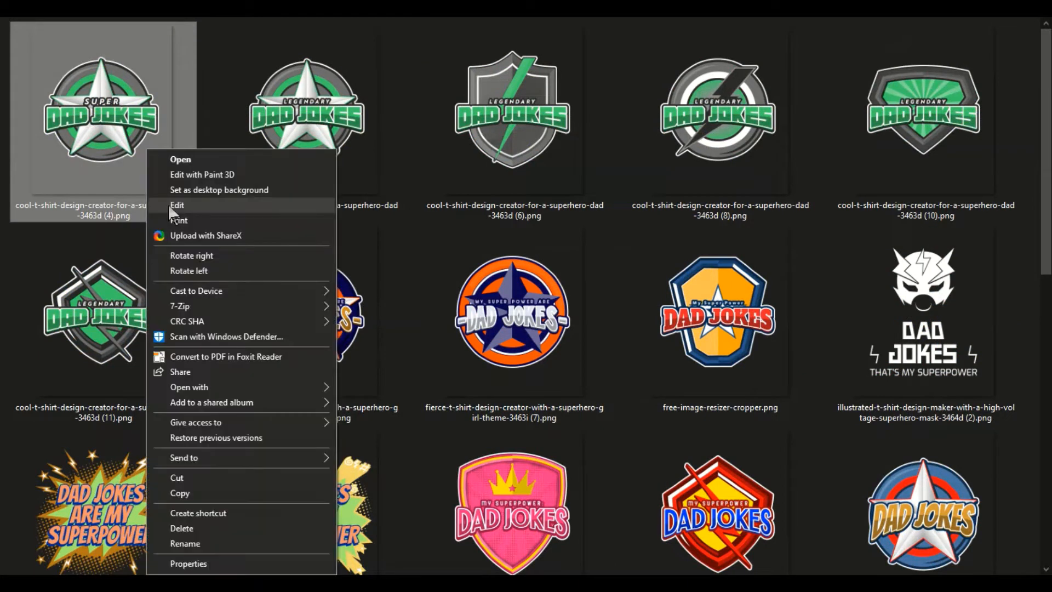
{"action": "left_click", "coordinate": [230, 560]}
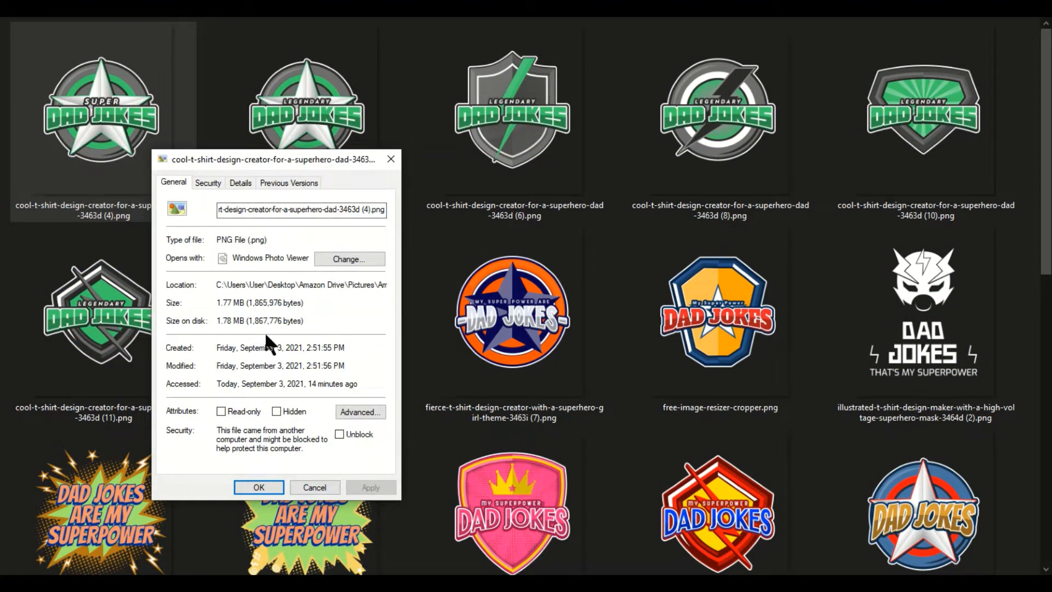
{"action": "left_click", "coordinate": [240, 183]}
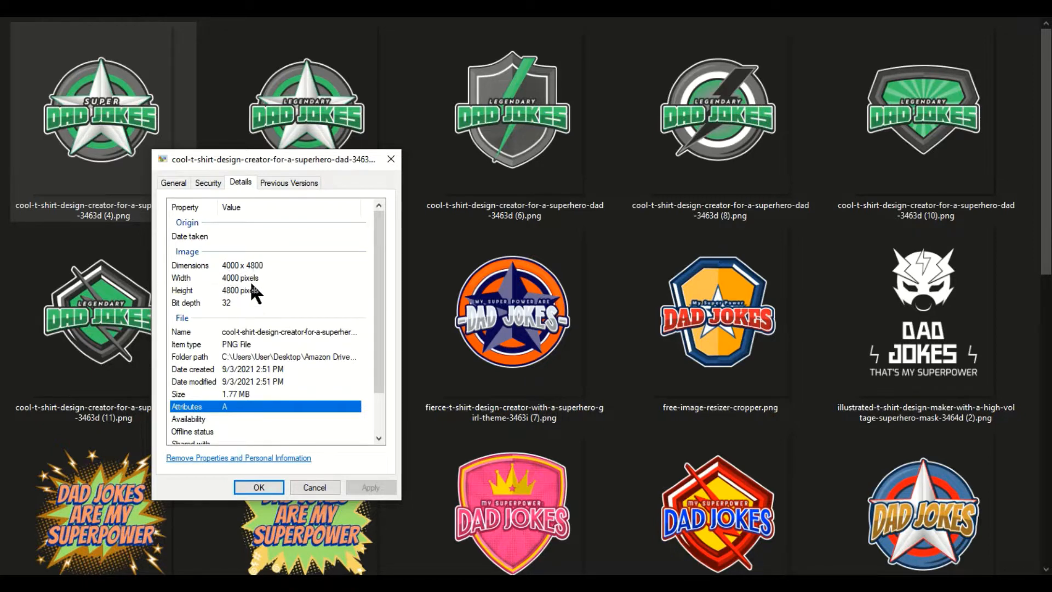
{"action": "left_click", "coordinate": [263, 488]}
{"action": "key", "text": "alt+Up"}
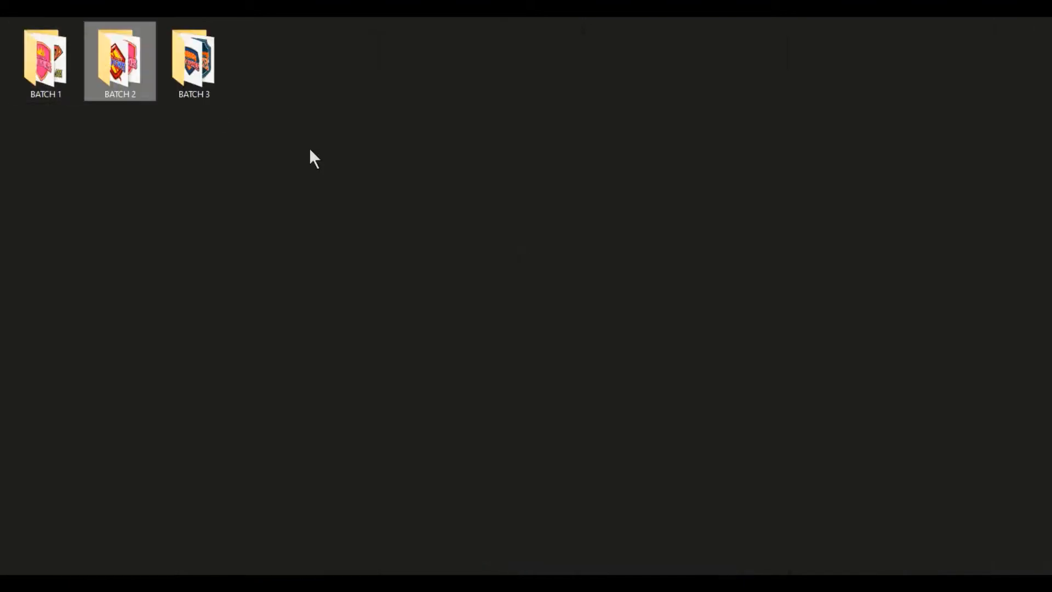
{"action": "double_click", "coordinate": [185, 60]}
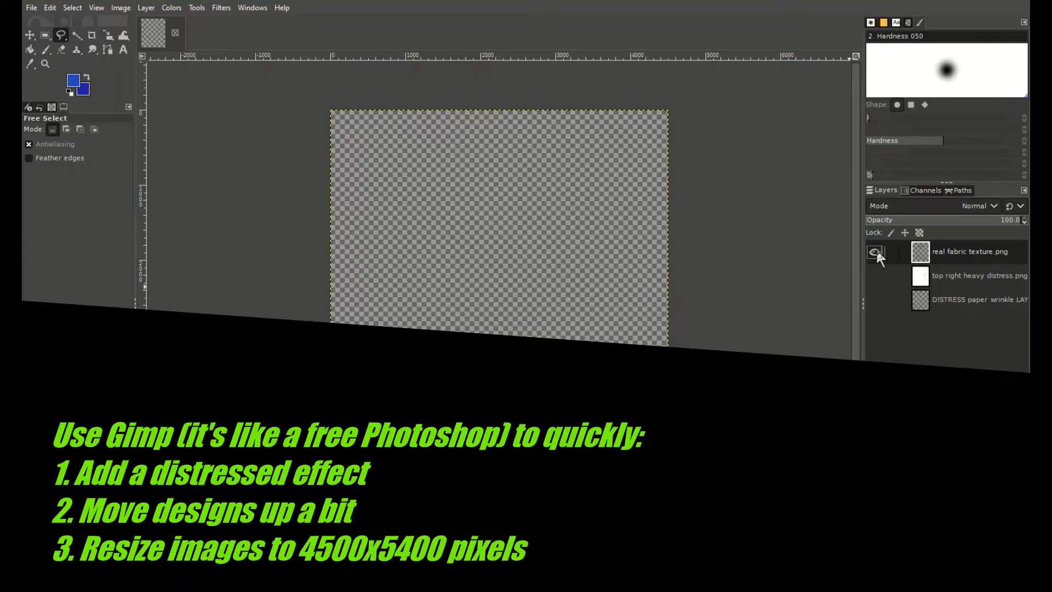
Switch to GIMP and preview the real fabric texture, top right heavy distress and DISTRESS paper wrinkle layers by toggling their visibility
{"action": "left_click", "coordinate": [875, 252]}
{"action": "left_click", "coordinate": [876, 253]}
{"action": "left_click", "coordinate": [875, 277]}
{"action": "left_click", "coordinate": [875, 300]}
{"action": "left_click", "coordinate": [874, 300]}
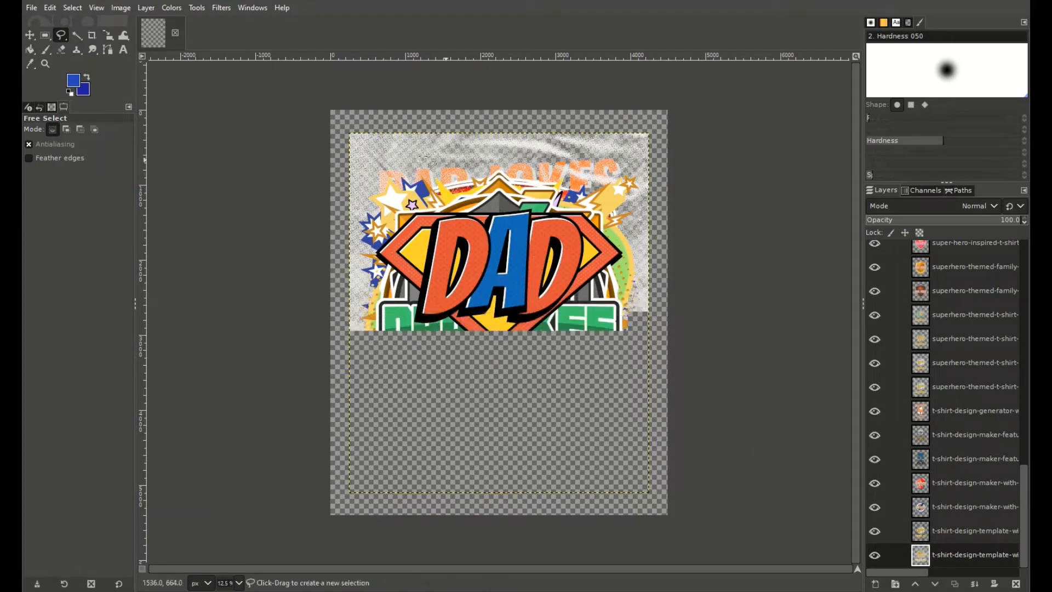
Show the DISTRESS paper wrinkle layer over the imported Dad Jokes design layers
{"action": "left_click_drag", "start_coordinate": [23, 154], "coordinate": [0, 118]}
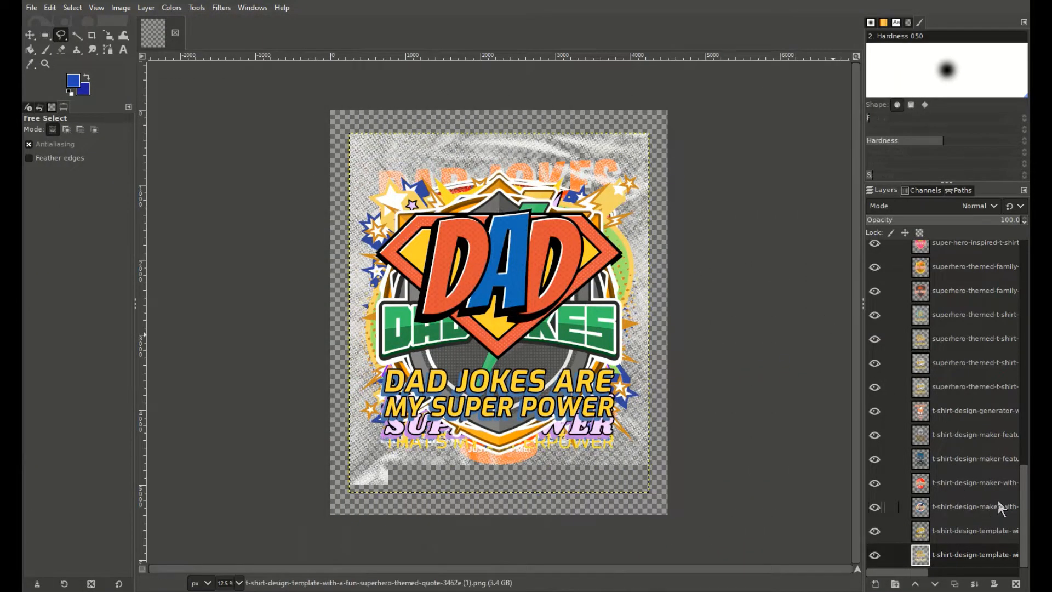
{"action": "left_click_drag", "start_coordinate": [1024, 512], "coordinate": [970, 301]}
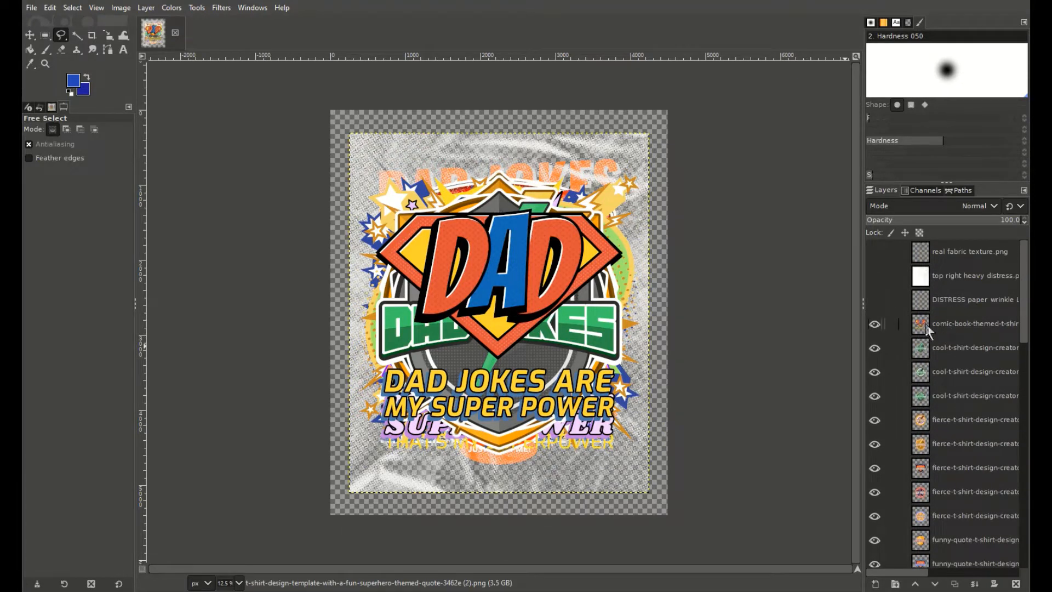
{"action": "left_click", "coordinate": [942, 327]}
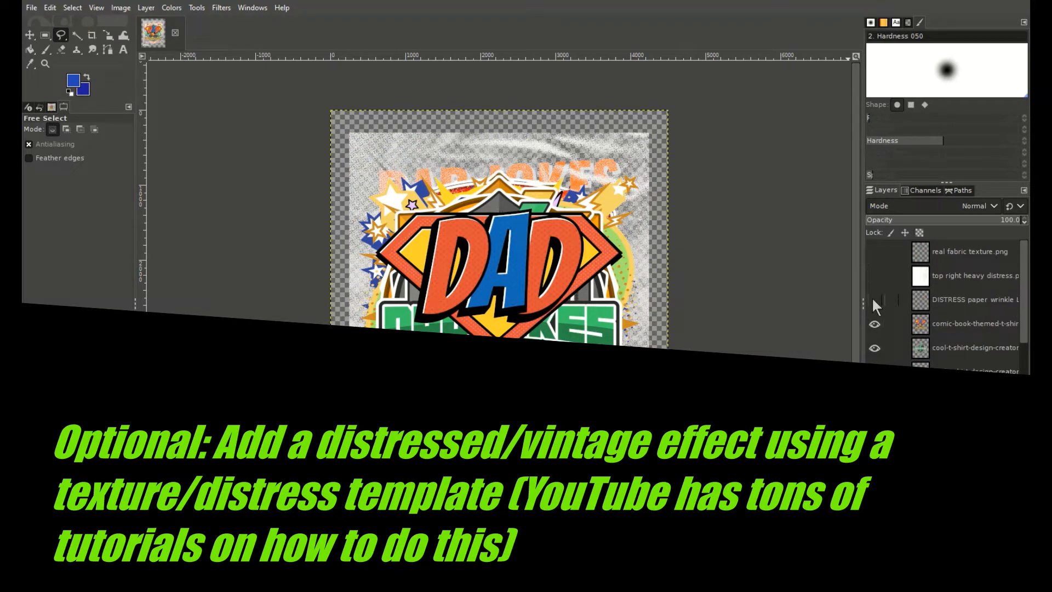
{"action": "left_click", "coordinate": [875, 299]}
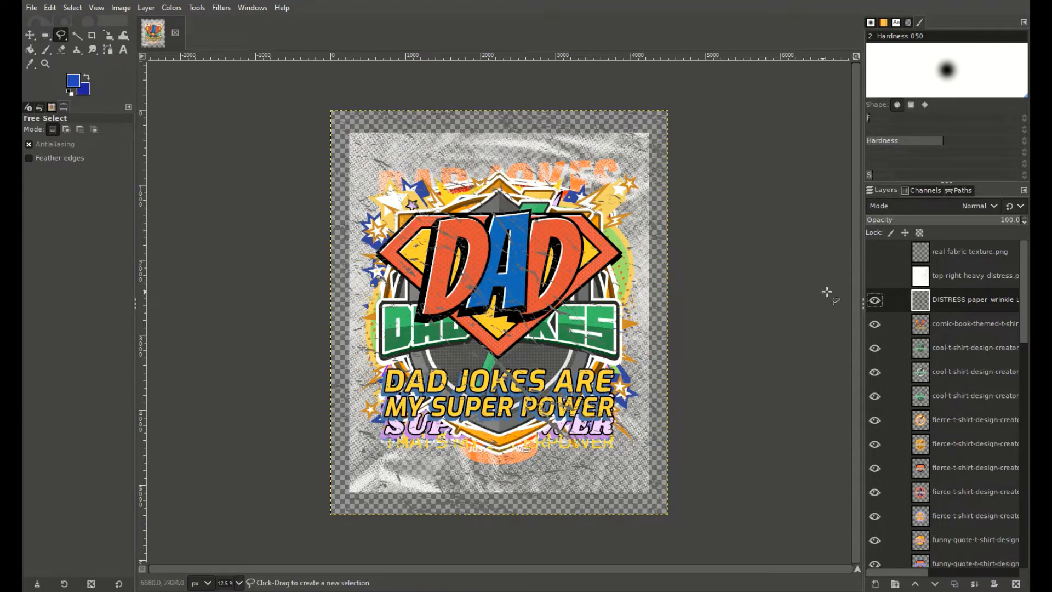
Select the area of the DISTRESS paper wrinkle layer with Fuzzy Select and make the comic-book-themed design layer active
{"action": "left_click", "coordinate": [76, 37]}
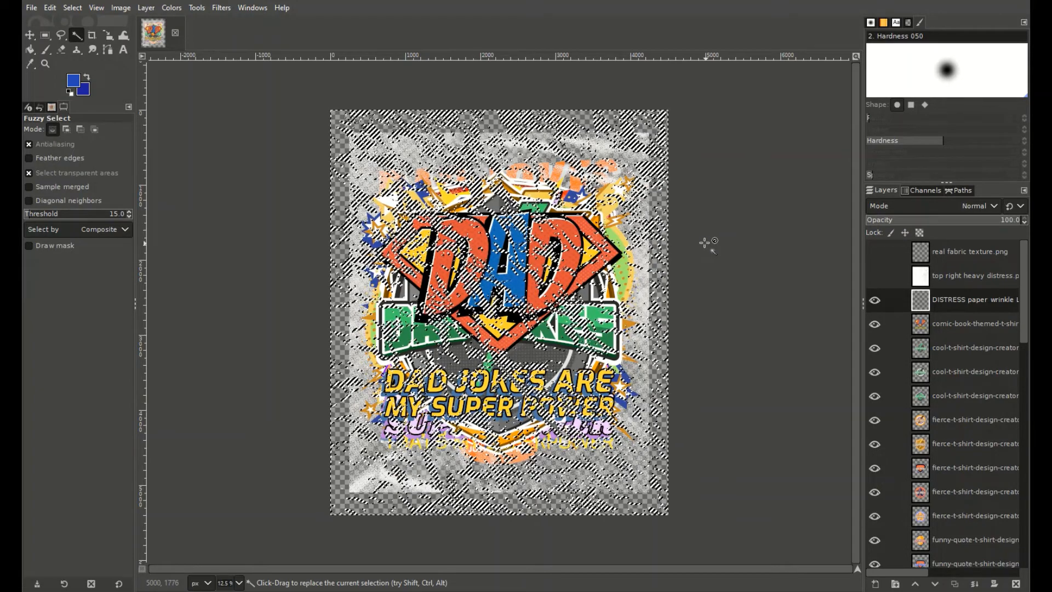
{"action": "key", "text": "ctrl"}
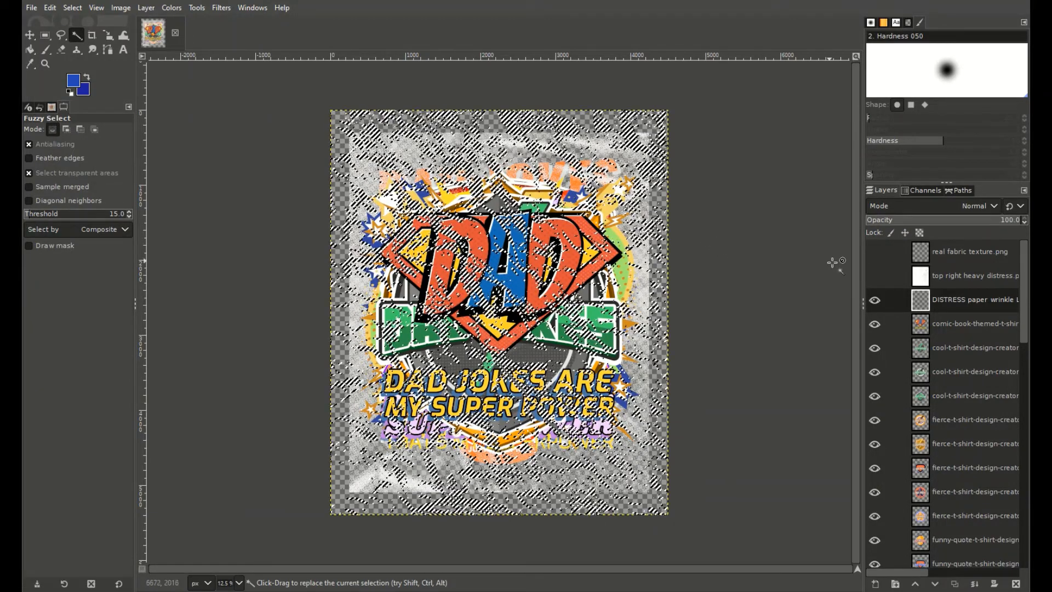
{"action": "right_click", "coordinate": [921, 329]}
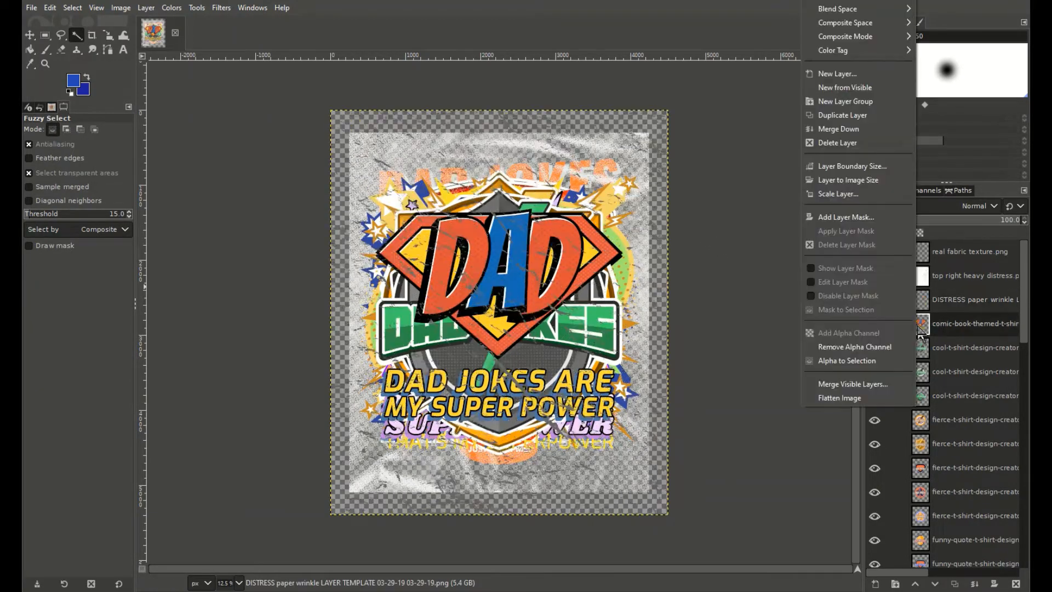
{"action": "key", "text": "Escape"}
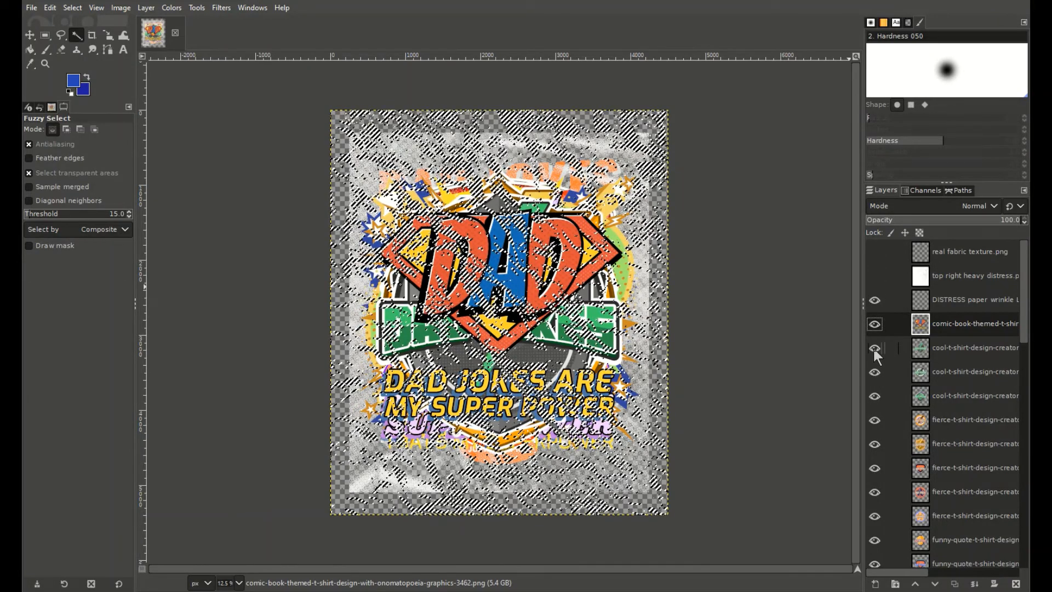
Hide the DISTRESS paper wrinkle layer and the cool, fierce and funny-quote t-shirt design layers
{"action": "left_click", "coordinate": [875, 298]}
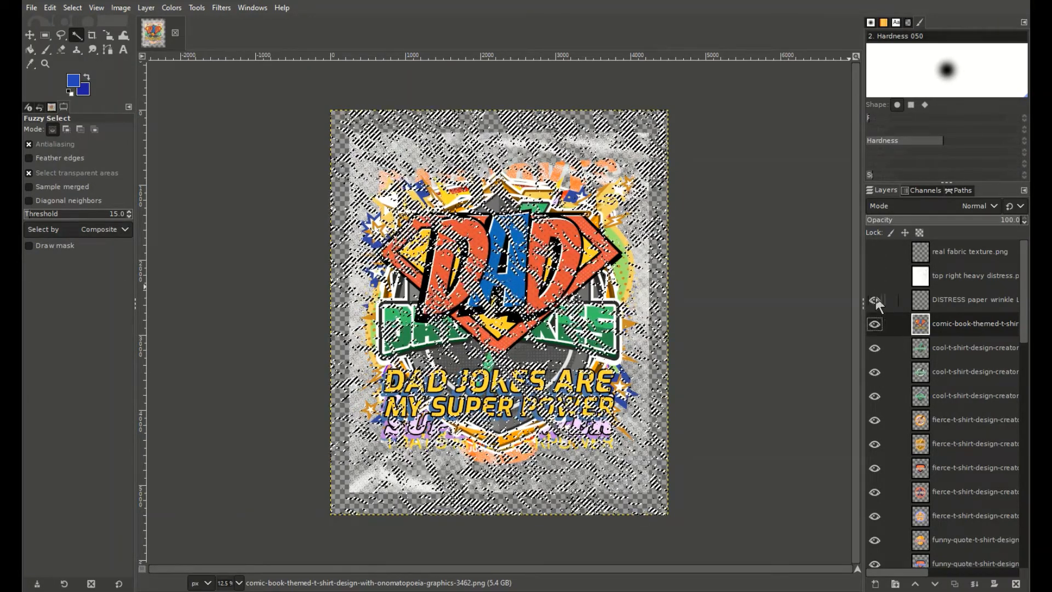
{"action": "left_click", "coordinate": [873, 349]}
{"action": "left_click", "coordinate": [875, 372]}
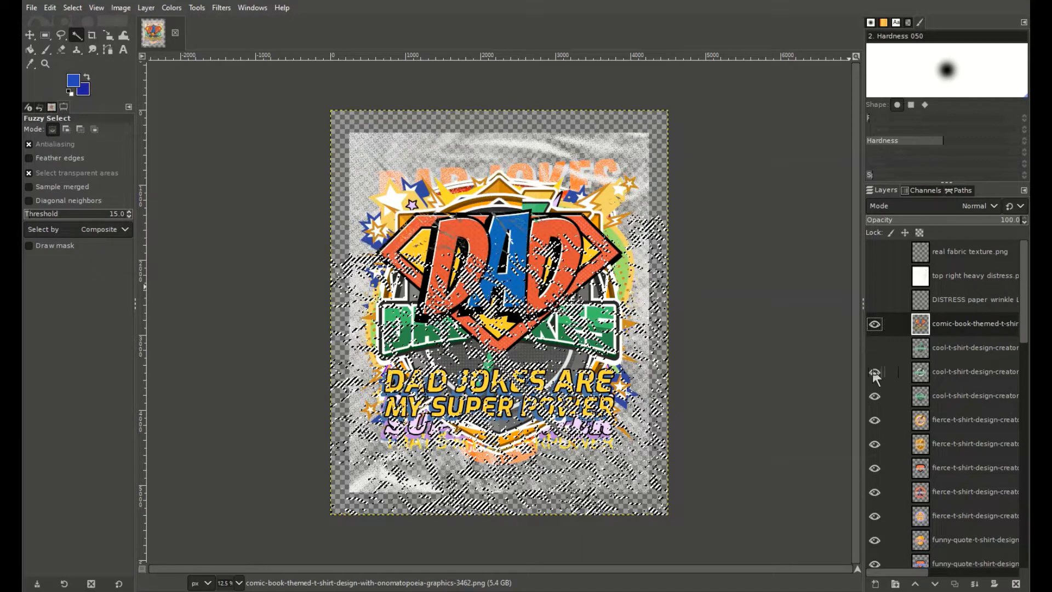
{"action": "left_click", "coordinate": [875, 421]}
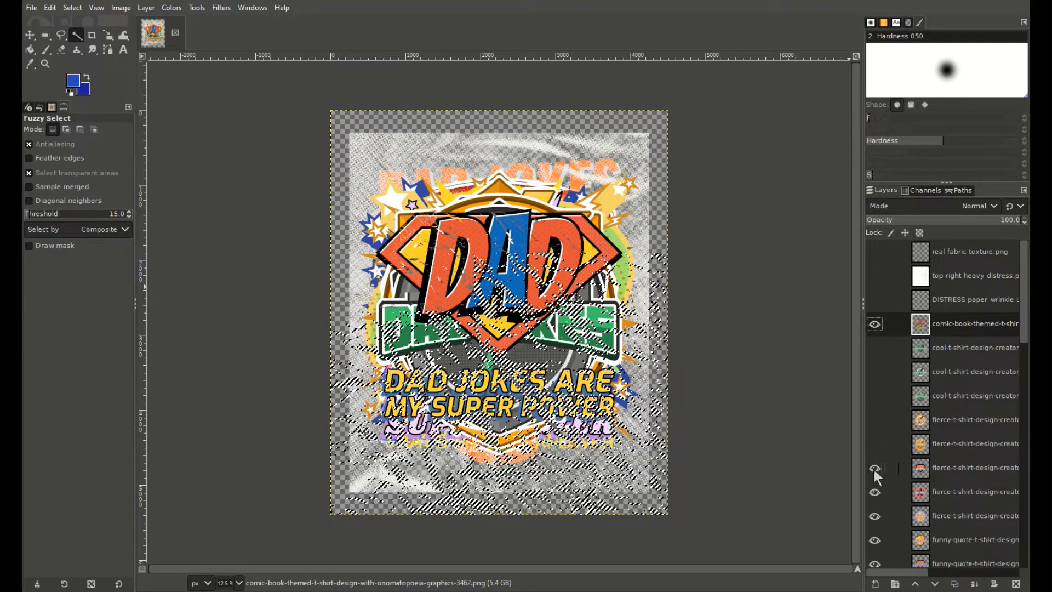
{"action": "left_click", "coordinate": [875, 492]}
{"action": "left_click", "coordinate": [875, 516]}
{"action": "left_click", "coordinate": [874, 540]}
{"action": "scroll", "coordinate": [906, 497], "scroll_direction": "down", "scroll_amount": 3}
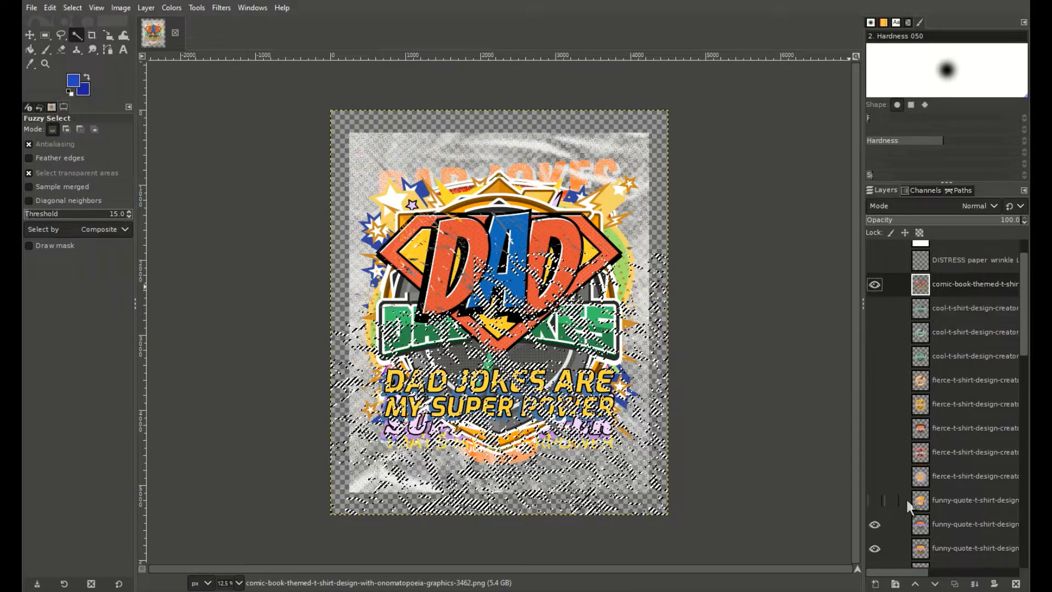
{"action": "left_click", "coordinate": [877, 489]}
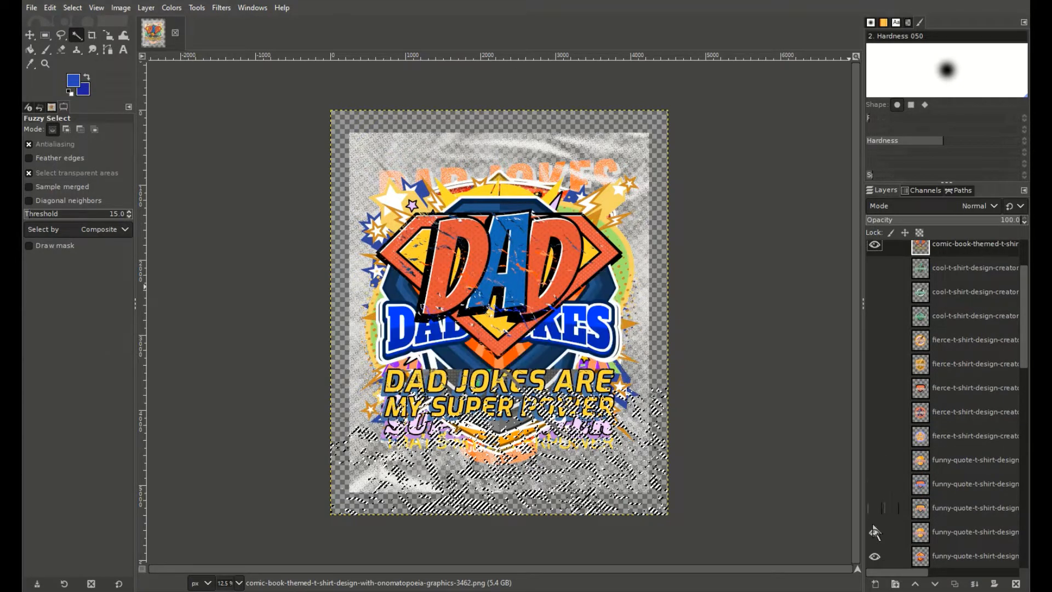
{"action": "left_click", "coordinate": [875, 555]}
{"action": "scroll", "coordinate": [874, 498], "scroll_direction": "down", "scroll_amount": 8}
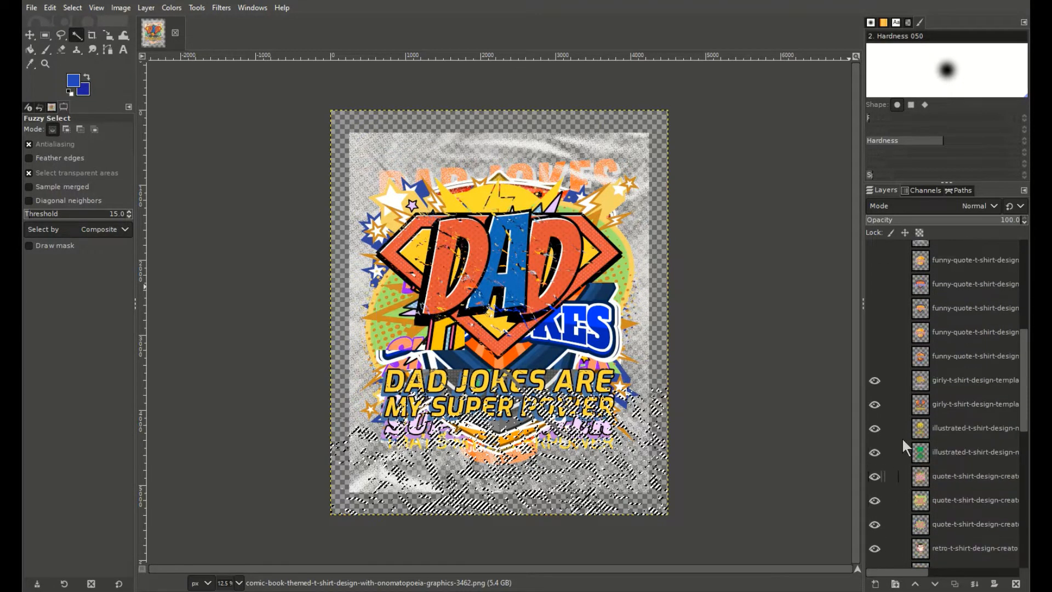
Hide the girly, illustrated and quote t-shirt design layers
{"action": "left_click", "coordinate": [875, 380]}
{"action": "left_click", "coordinate": [875, 404]}
{"action": "left_click", "coordinate": [875, 428]}
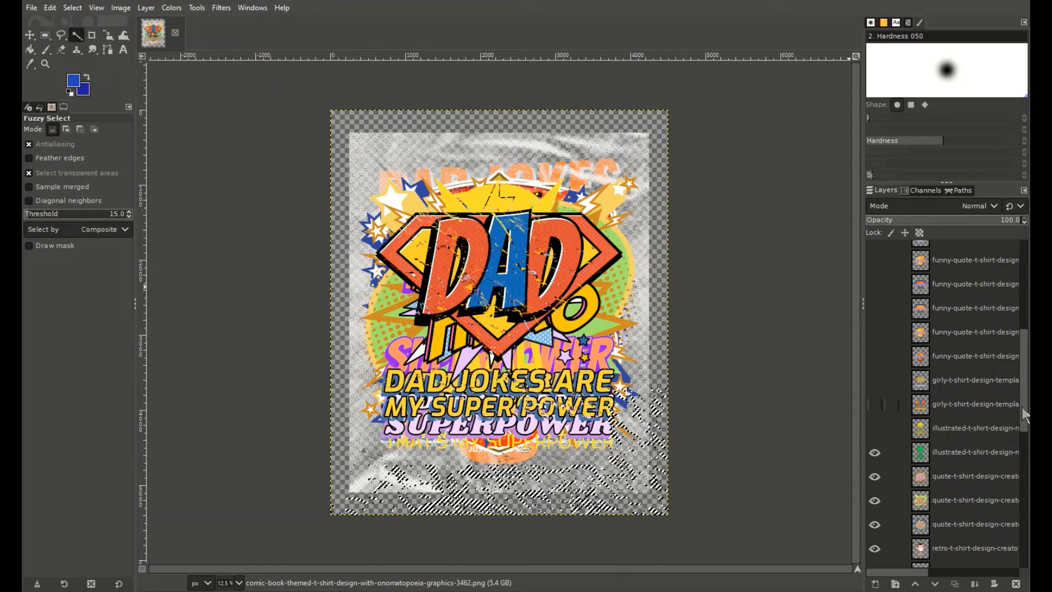
{"action": "scroll", "coordinate": [1027, 411], "scroll_direction": "down", "scroll_amount": 5}
{"action": "left_click", "coordinate": [875, 325]}
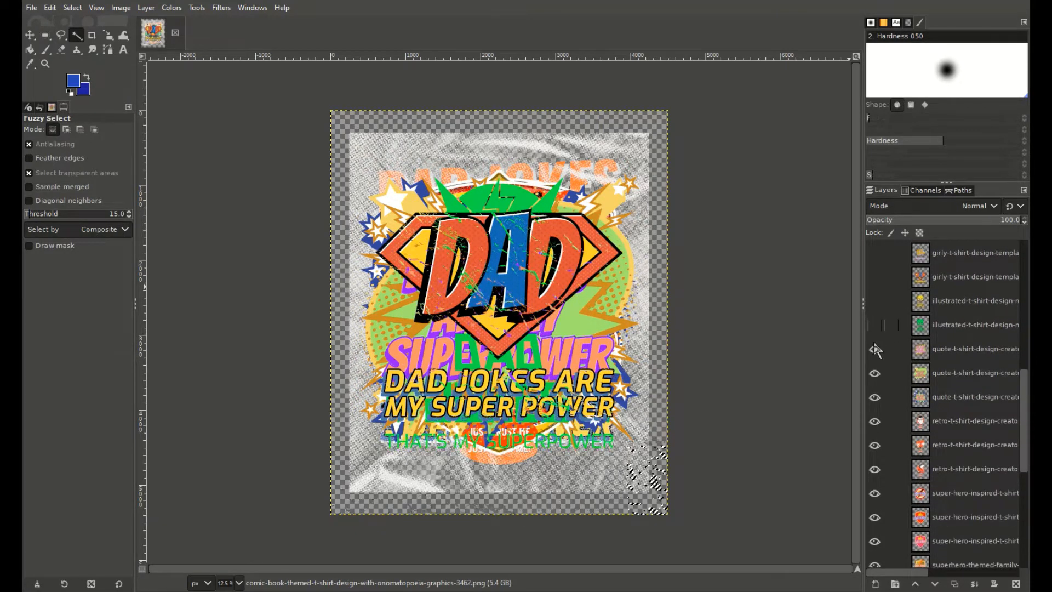
{"action": "left_click", "coordinate": [875, 373]}
{"action": "left_click", "coordinate": [875, 397]}
Hide the three retro and three super-hero-inspired t-shirt design layers
{"action": "left_click", "coordinate": [875, 421]}
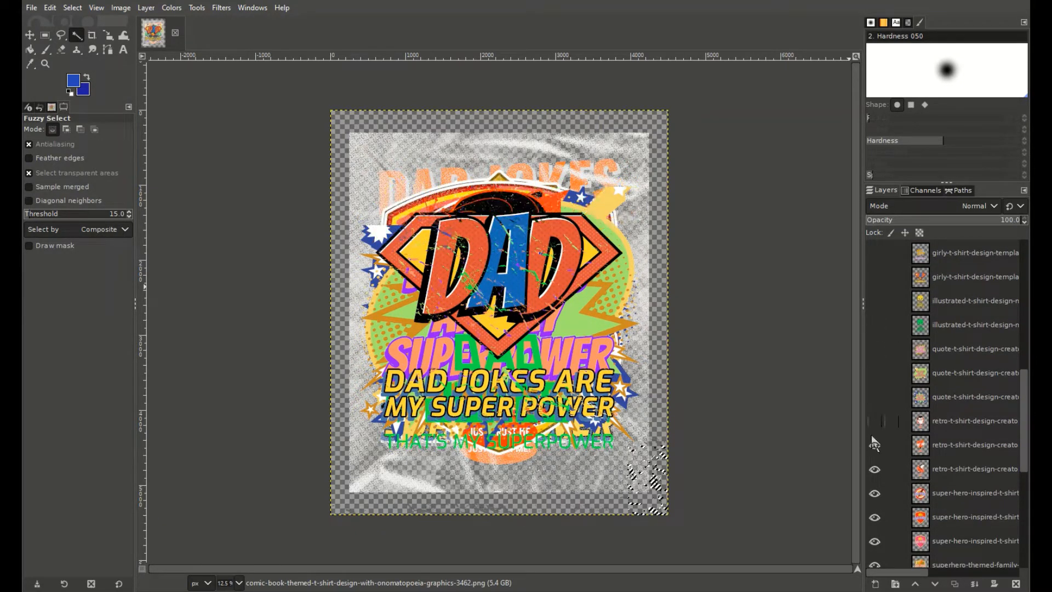
{"action": "left_click", "coordinate": [875, 444]}
{"action": "left_click", "coordinate": [874, 469]}
{"action": "left_click", "coordinate": [875, 492]}
{"action": "left_click", "coordinate": [874, 517]}
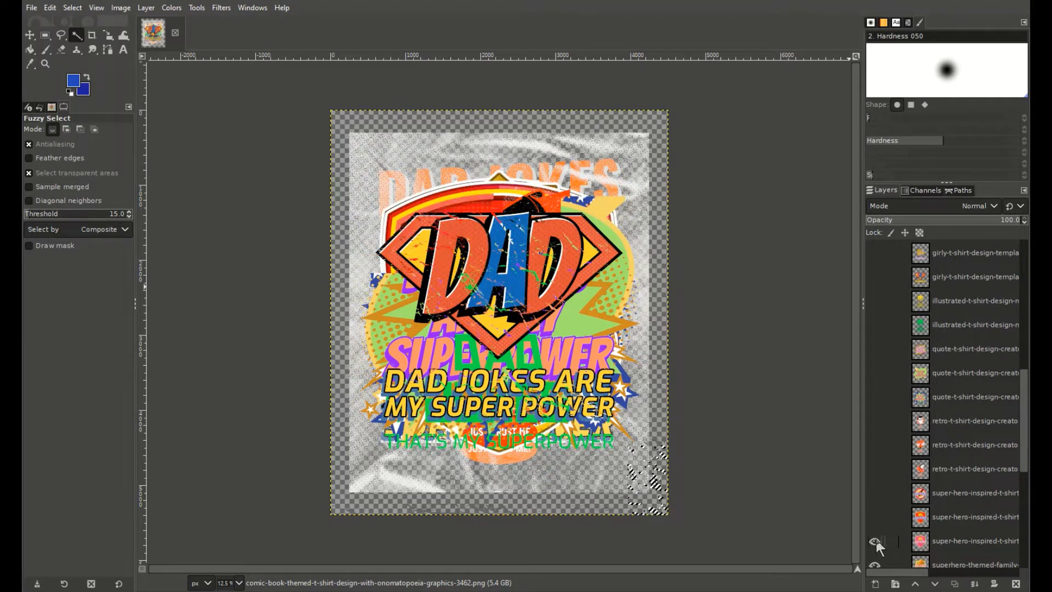
{"action": "left_click", "coordinate": [875, 541]}
Hide the superhero-themed and all remaining t-shirt-design layers, leaving only the comic-book-themed design shown
{"action": "left_click_drag", "start_coordinate": [1021, 456], "coordinate": [1018, 527]}
{"action": "left_click", "coordinate": [874, 339]}
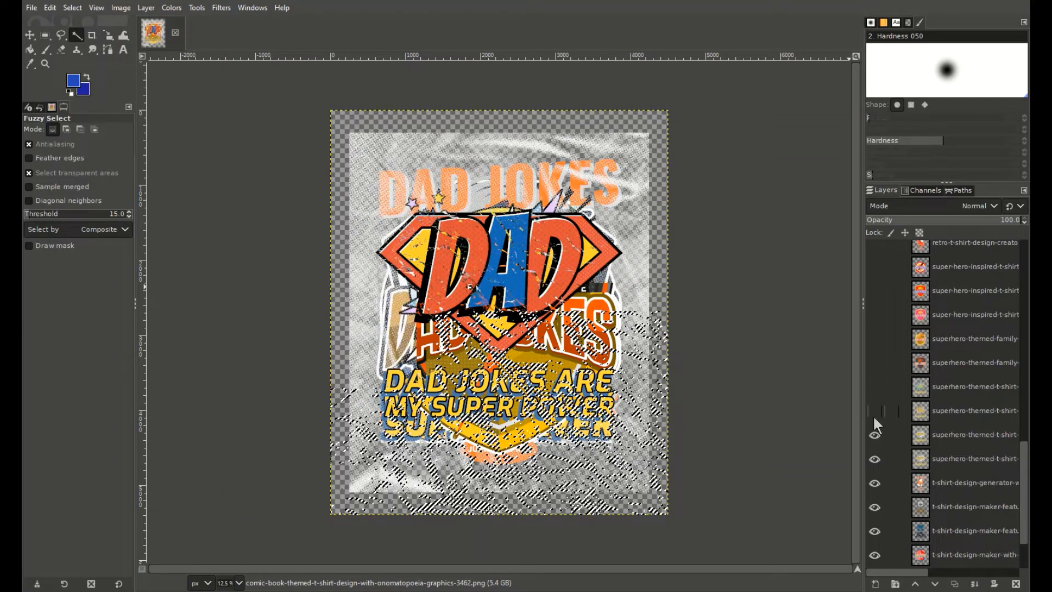
{"action": "left_click_drag", "start_coordinate": [1023, 504], "coordinate": [1024, 539]}
{"action": "left_click", "coordinate": [874, 507]}
{"action": "left_click", "coordinate": [875, 531]}
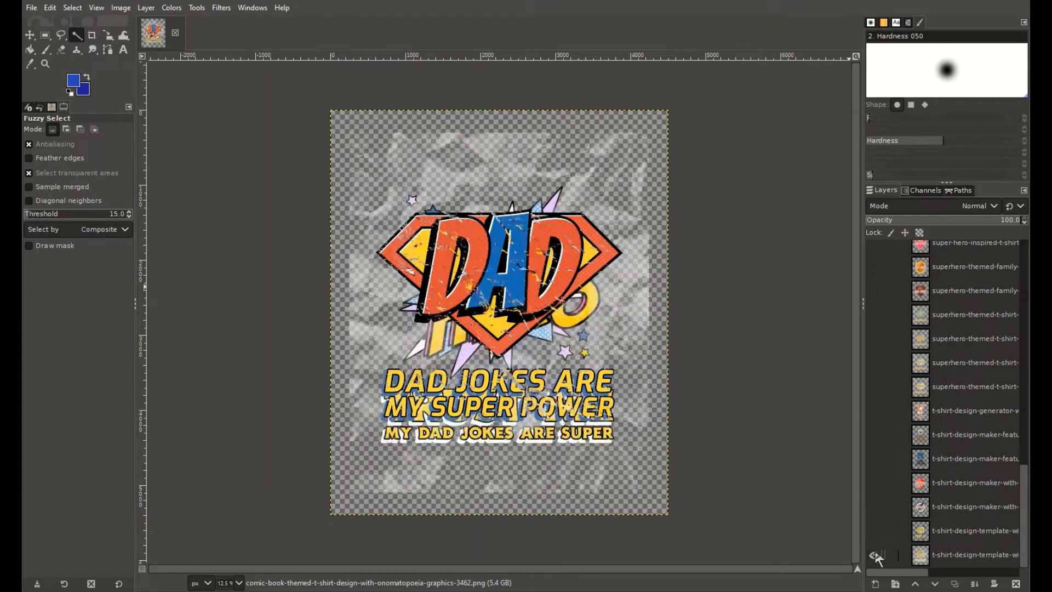
{"action": "left_click", "coordinate": [875, 556]}
{"action": "left_click_drag", "start_coordinate": [1024, 536], "coordinate": [1028, 307]}
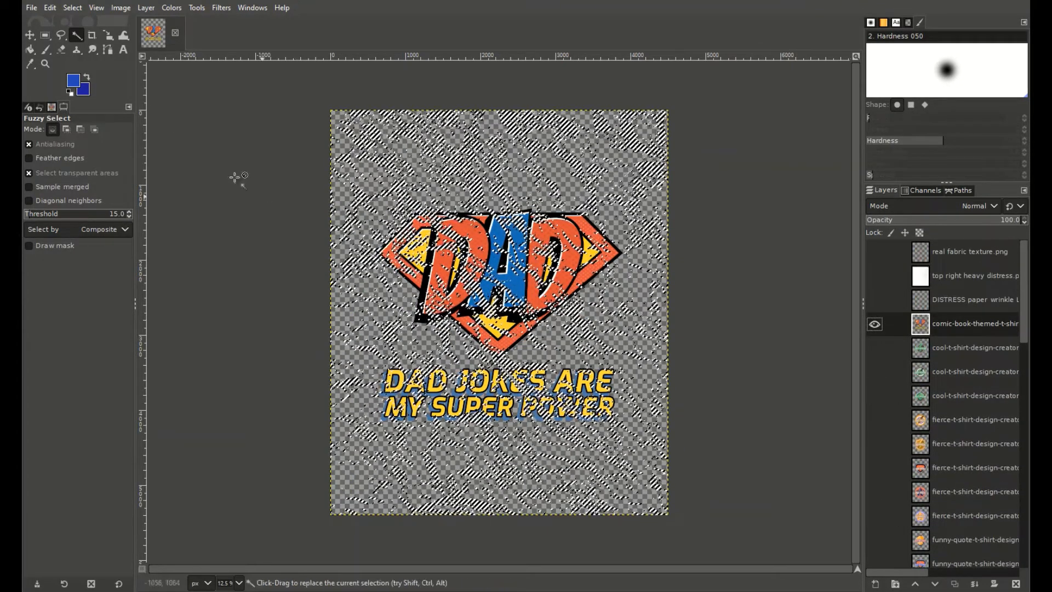
Clear the current selection from the image
{"action": "left_click", "coordinate": [48, 8]}
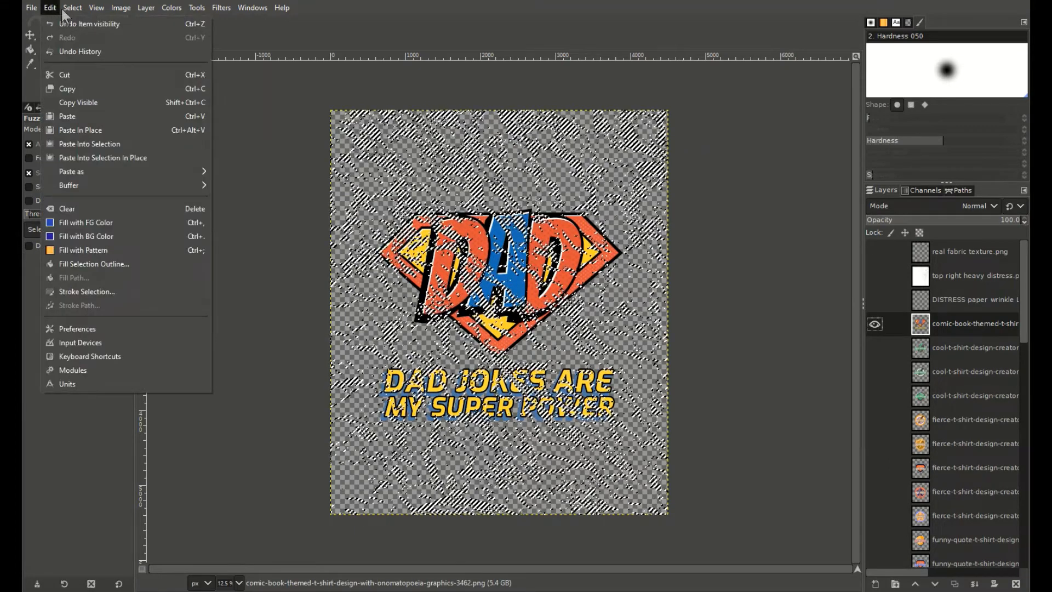
{"action": "mouse_move", "coordinate": [65, 9]}
{"action": "left_click", "coordinate": [92, 40]}
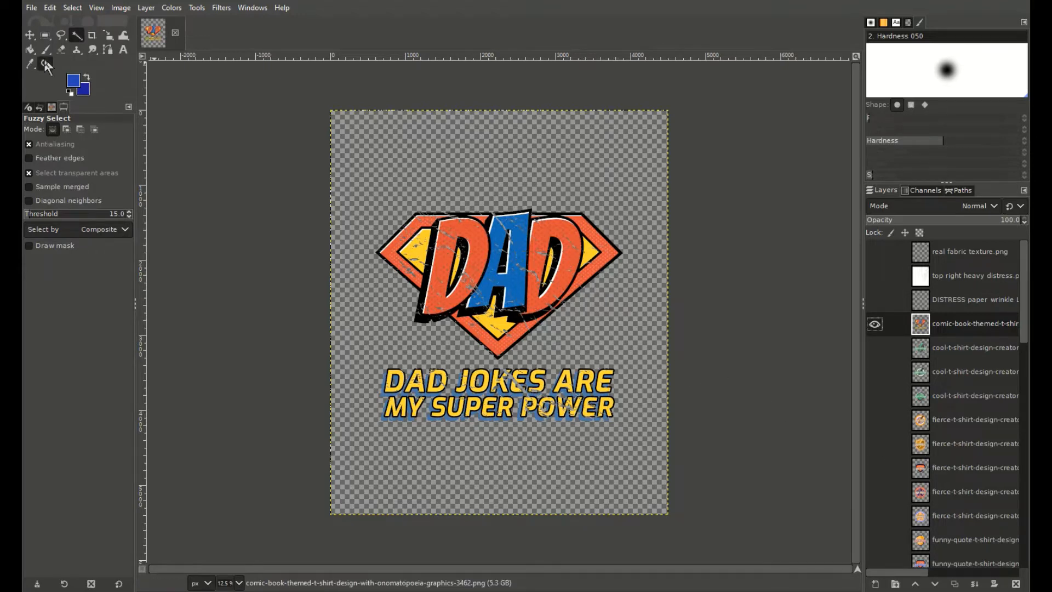
Inspect the distressed texture on the comic-book-themed DAD design up close, including its lettering
{"action": "left_click", "coordinate": [45, 64]}
{"action": "left_click", "coordinate": [515, 295]}
{"action": "left_click", "coordinate": [514, 290]}
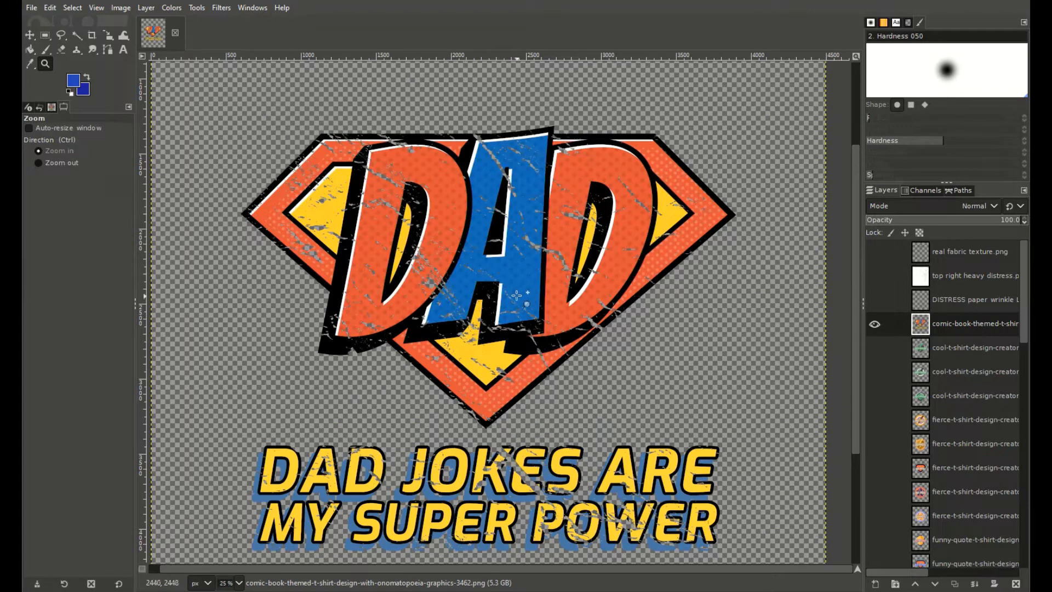
{"action": "right_click", "coordinate": [516, 296]}
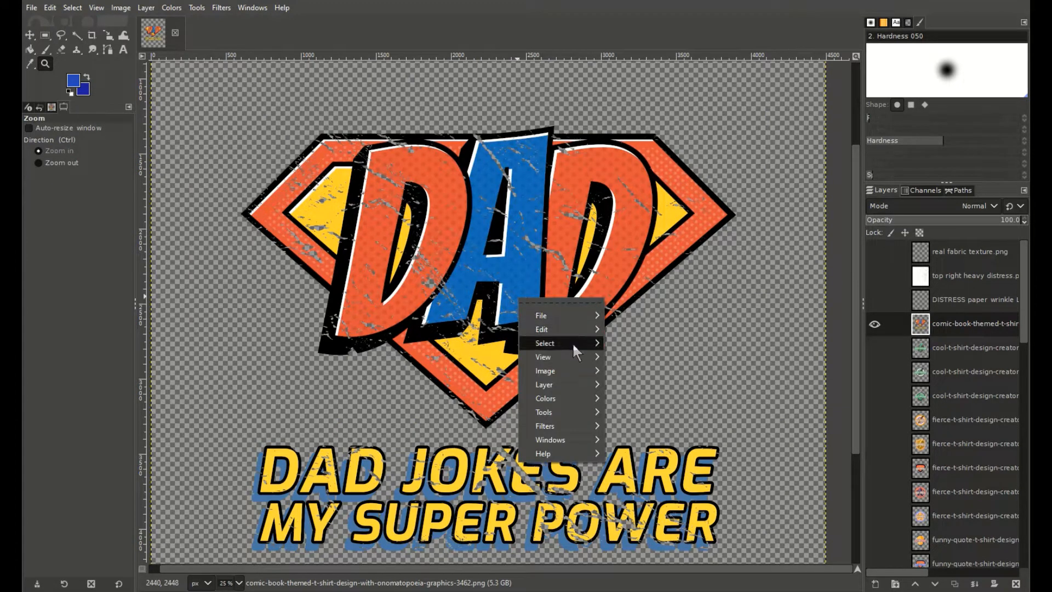
{"action": "left_click", "coordinate": [468, 282]}
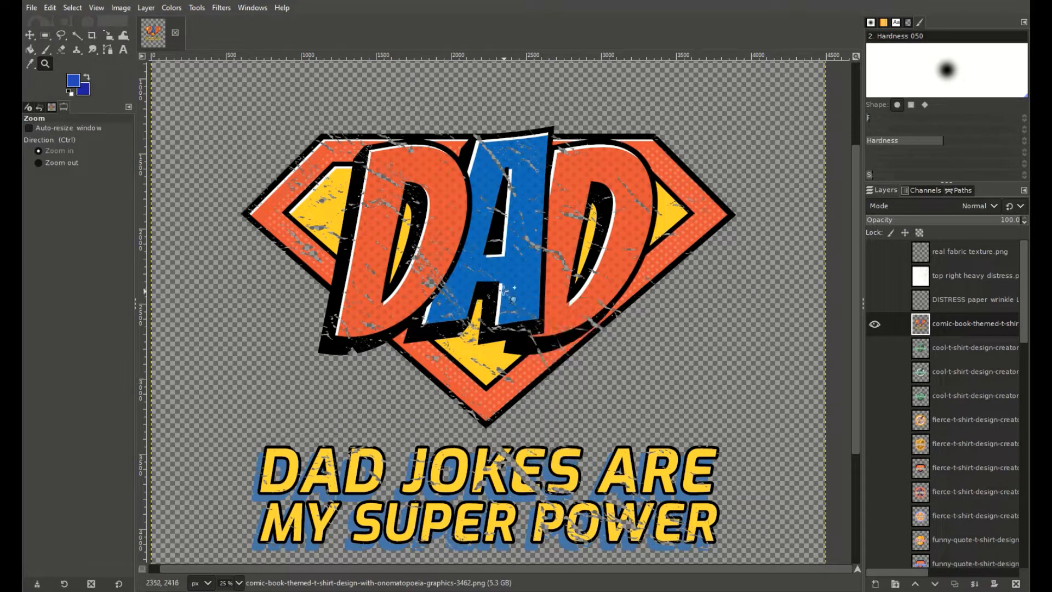
{"action": "left_click", "coordinate": [504, 290], "text": "ctrl"}
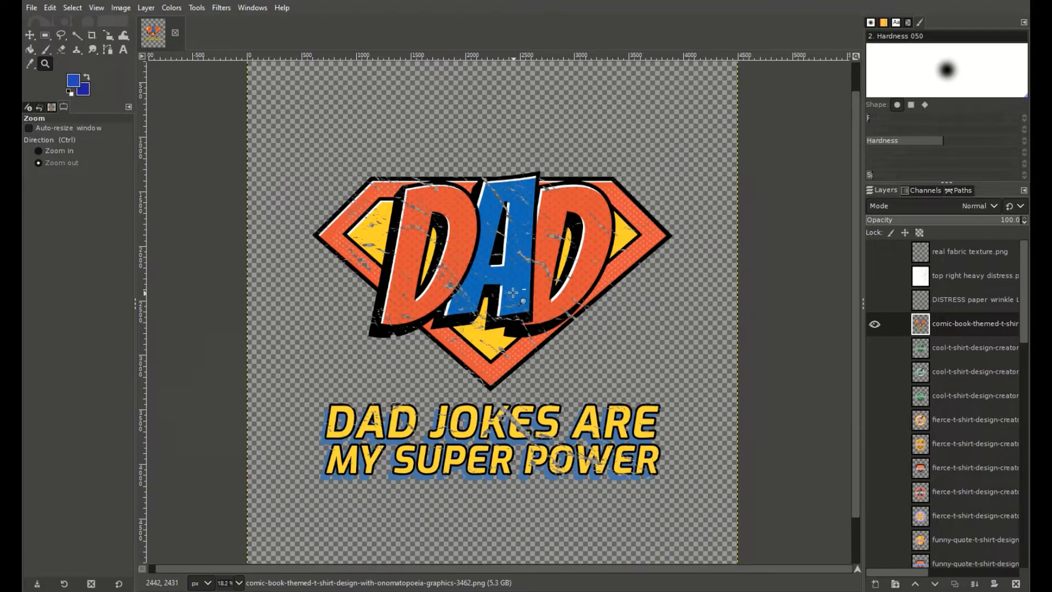
{"action": "left_click", "coordinate": [518, 293], "text": "ctrl"}
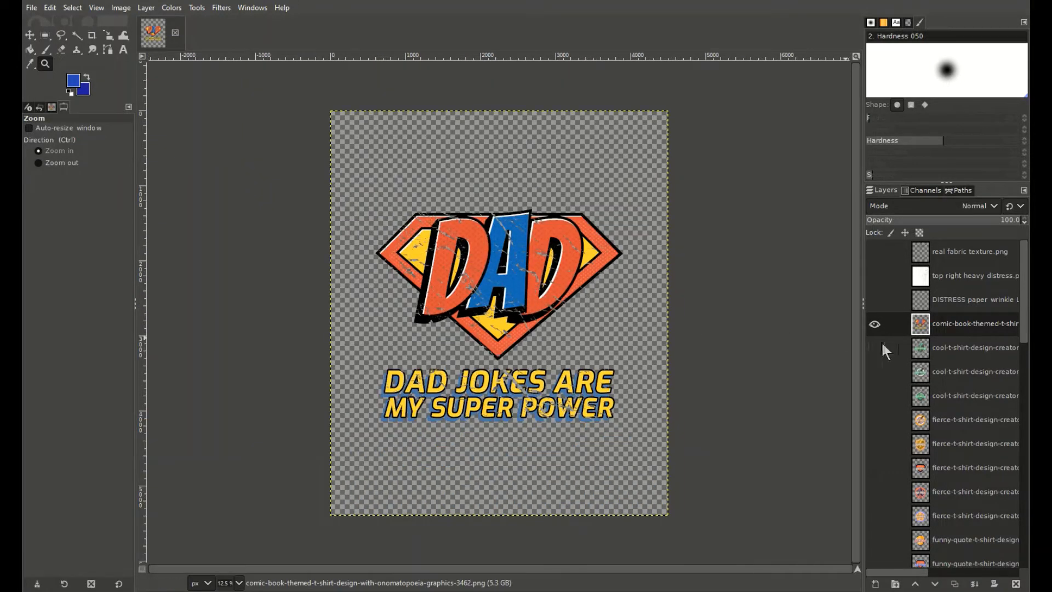
Show only the DISTRESS paper wrinkle layer in place of the comic-book-themed design and select its wrinkle area with Fuzzy Select
{"action": "left_click", "coordinate": [924, 309]}
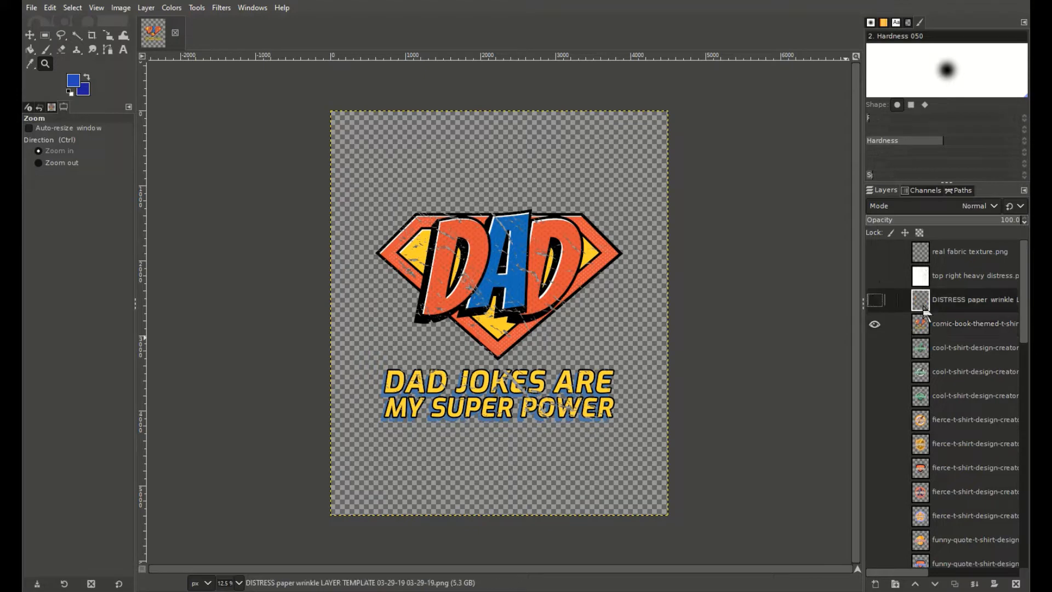
{"action": "left_click", "coordinate": [875, 299]}
{"action": "left_click", "coordinate": [874, 323]}
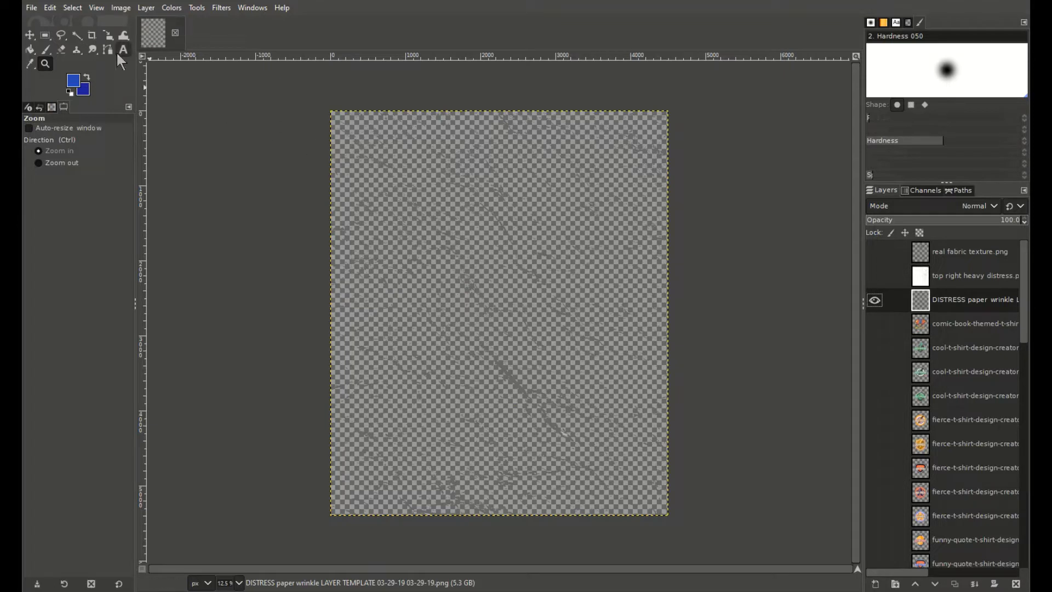
{"action": "left_click", "coordinate": [77, 35]}
{"action": "left_click", "coordinate": [660, 313]}
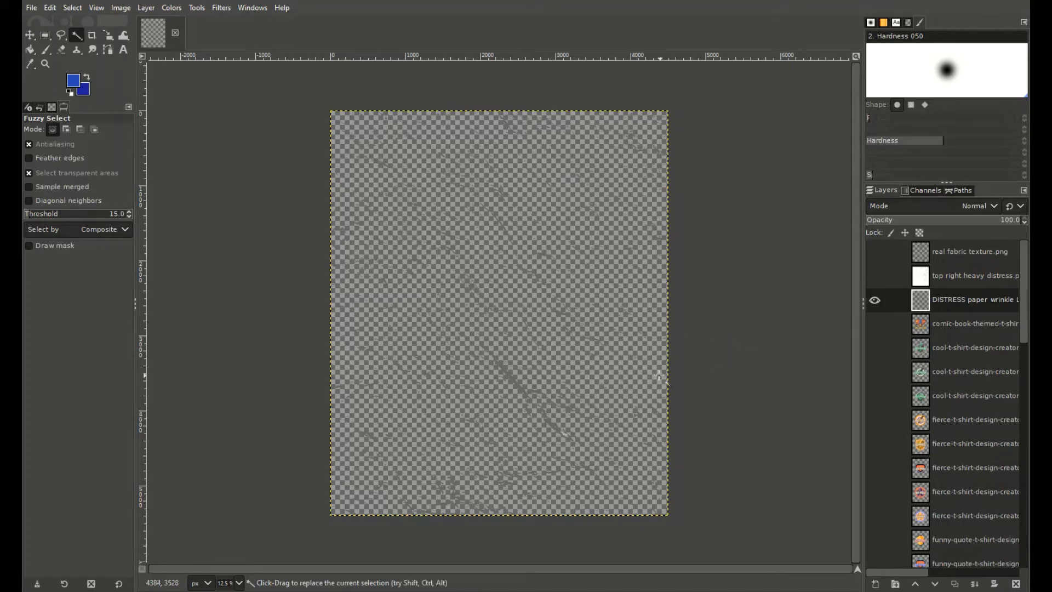
{"action": "key", "text": "ctrl"}
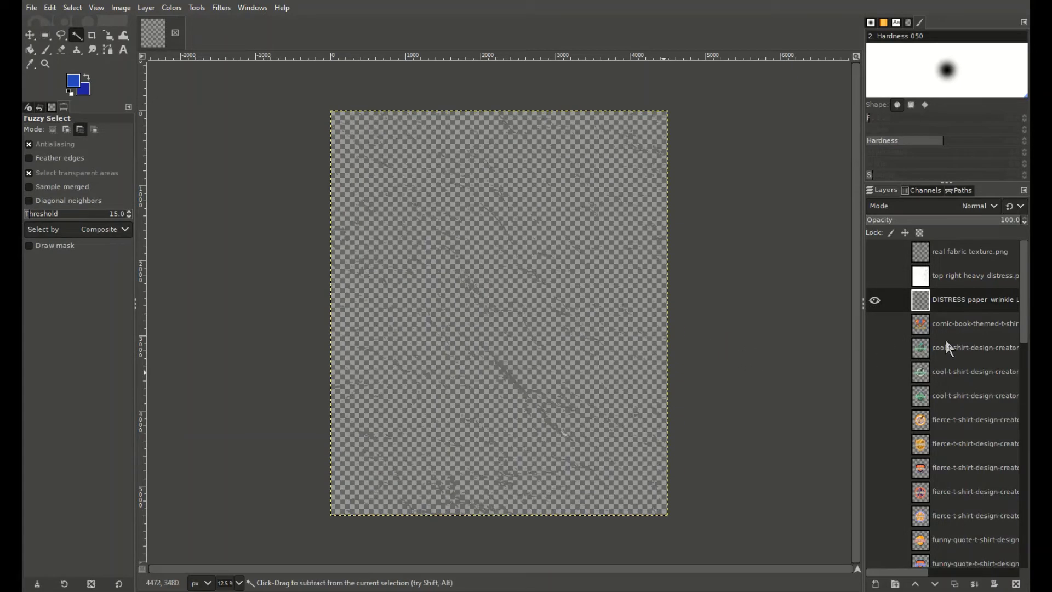
Clear the selected wrinkle area from each of the three cool-t-shirt-design-creator layers in turn
{"action": "left_click", "coordinate": [947, 348]}
{"action": "left_click", "coordinate": [923, 350], "text": "alt"}
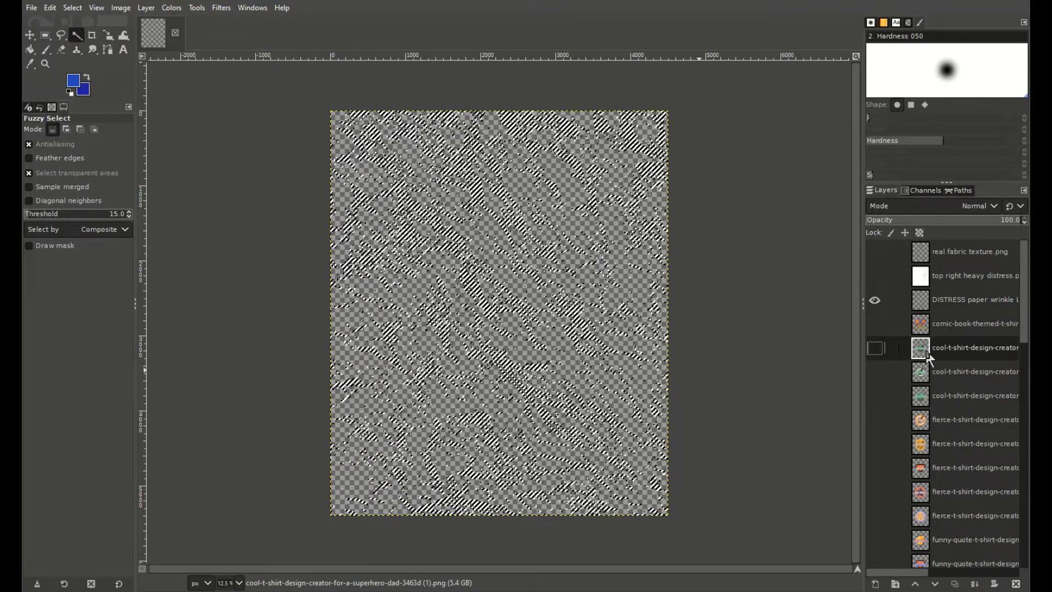
{"action": "left_click", "coordinate": [947, 372]}
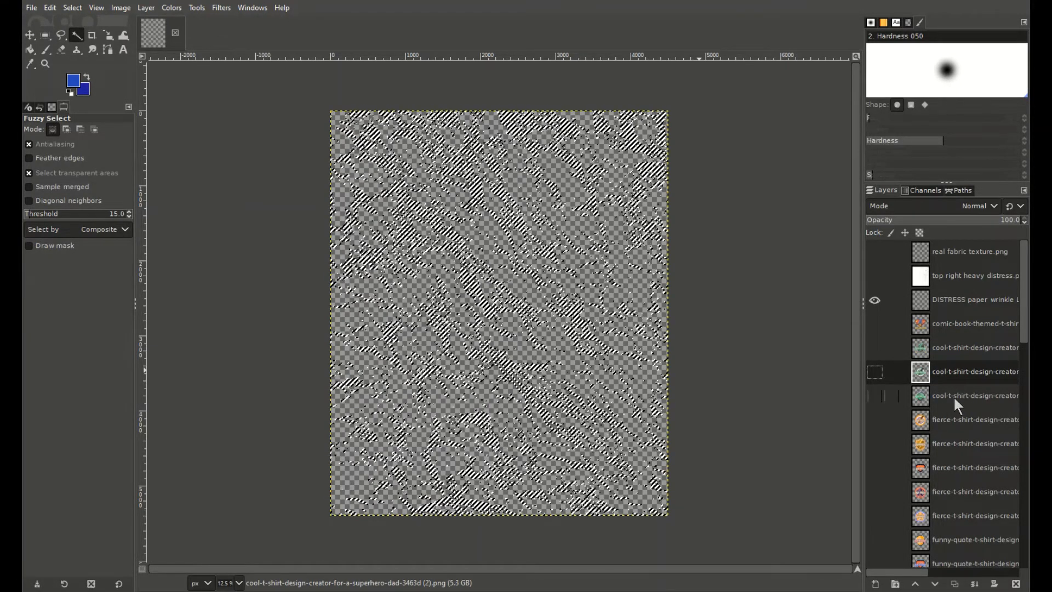
{"action": "left_click", "coordinate": [954, 395]}
Clear the selected wrinkle area from each of the five fierce-t-shirt-design-creator layers in turn
{"action": "key", "text": "Down"}
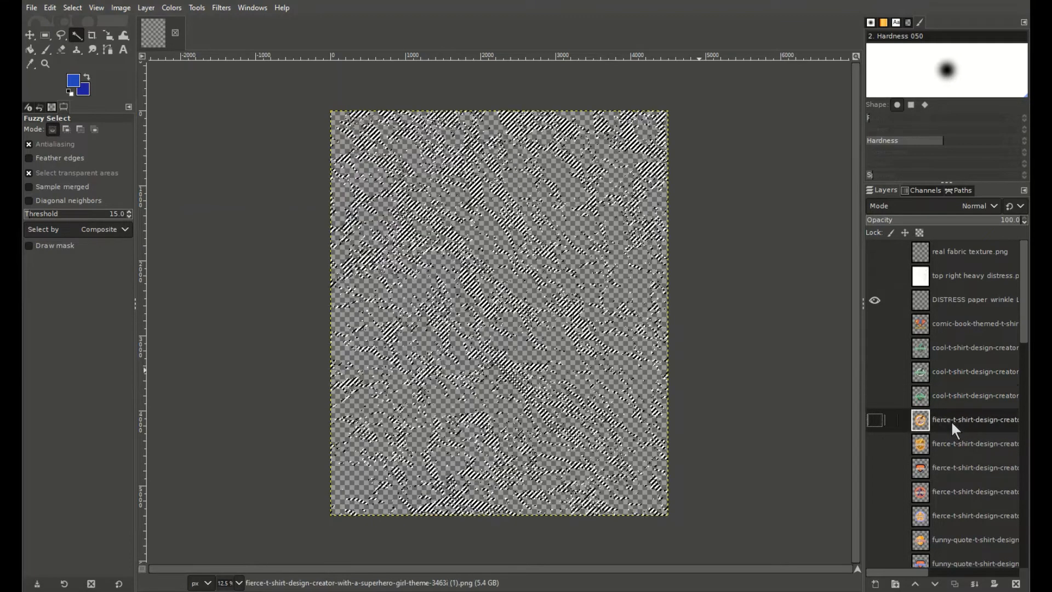
{"action": "key", "text": "Down"}
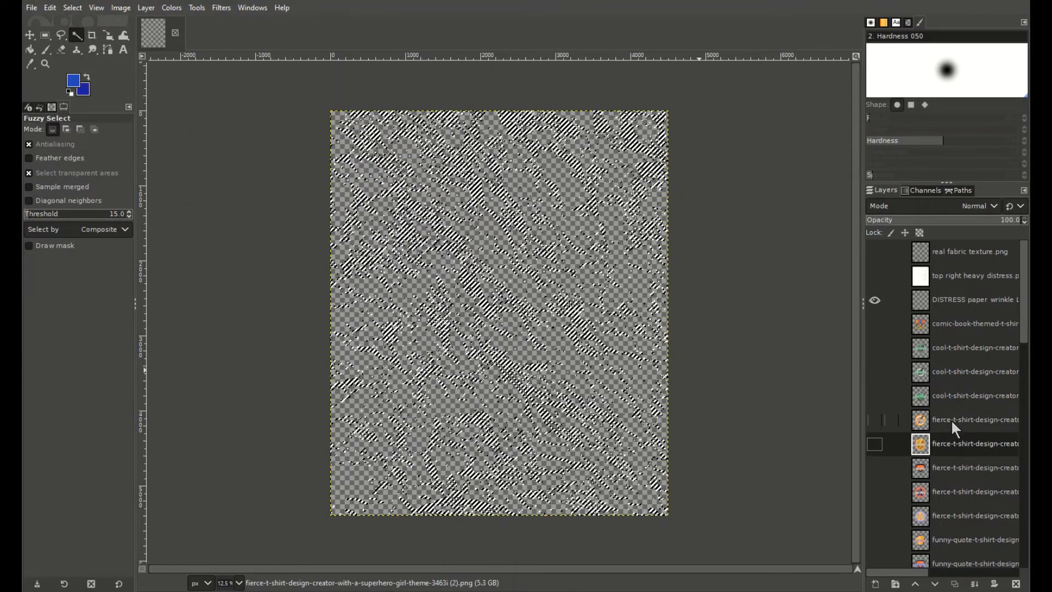
{"action": "key", "text": "Down"}
{"action": "key", "text": "Down"}
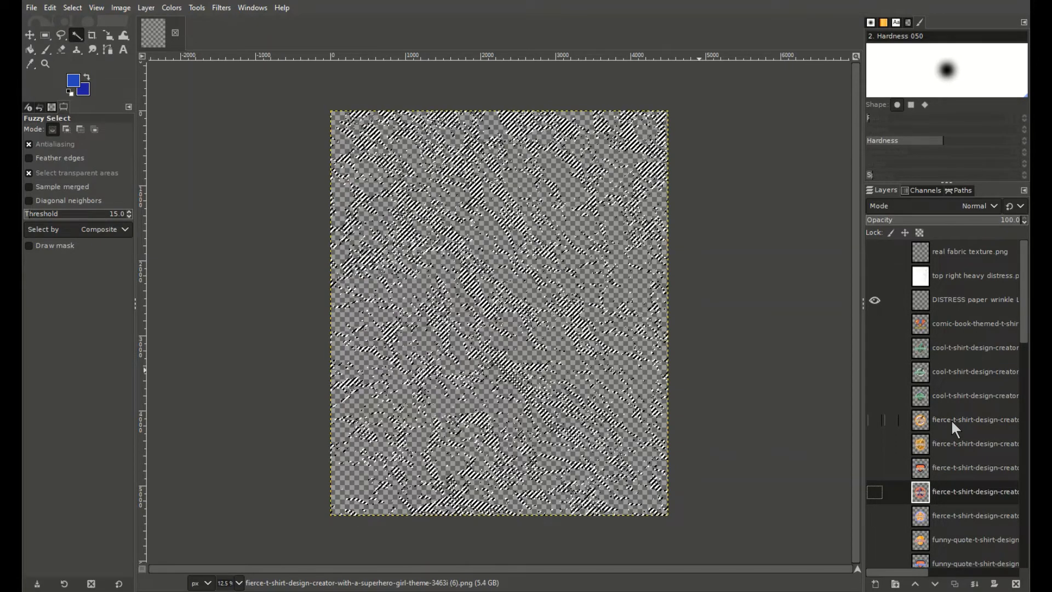
{"action": "key", "text": "Down"}
{"action": "key", "text": "Down"}
Clear the selected wrinkle area from each of the five funny-quote-t-shirt-design-maker layers in turn
{"action": "key", "text": "Down"}
{"action": "key", "text": "Down"}
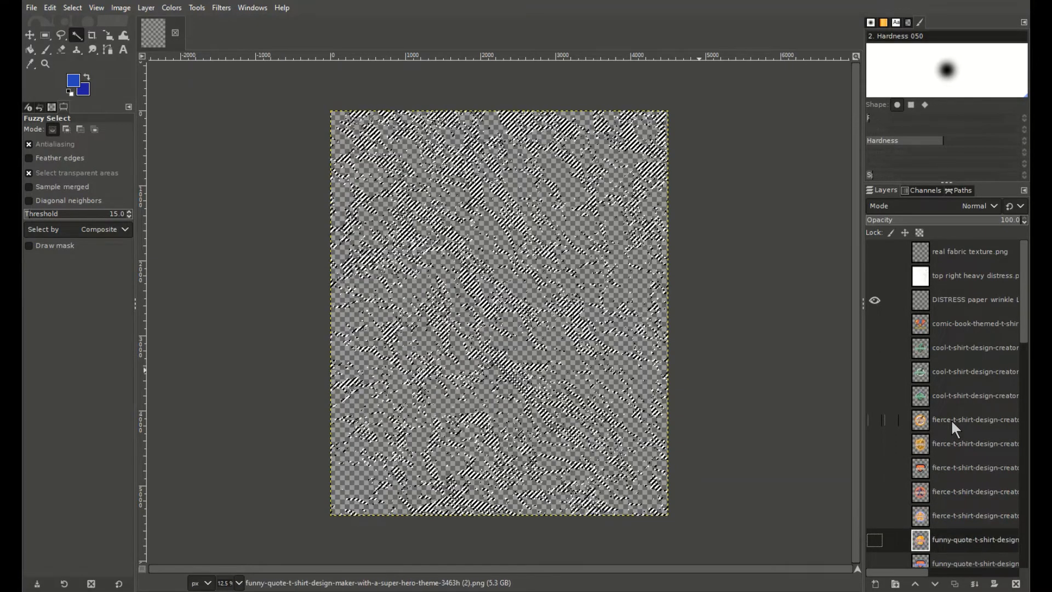
{"action": "key", "text": "Down"}
{"action": "key", "text": "Down"}
{"action": "key", "text": "Down"}
{"action": "key", "text": "Down"}
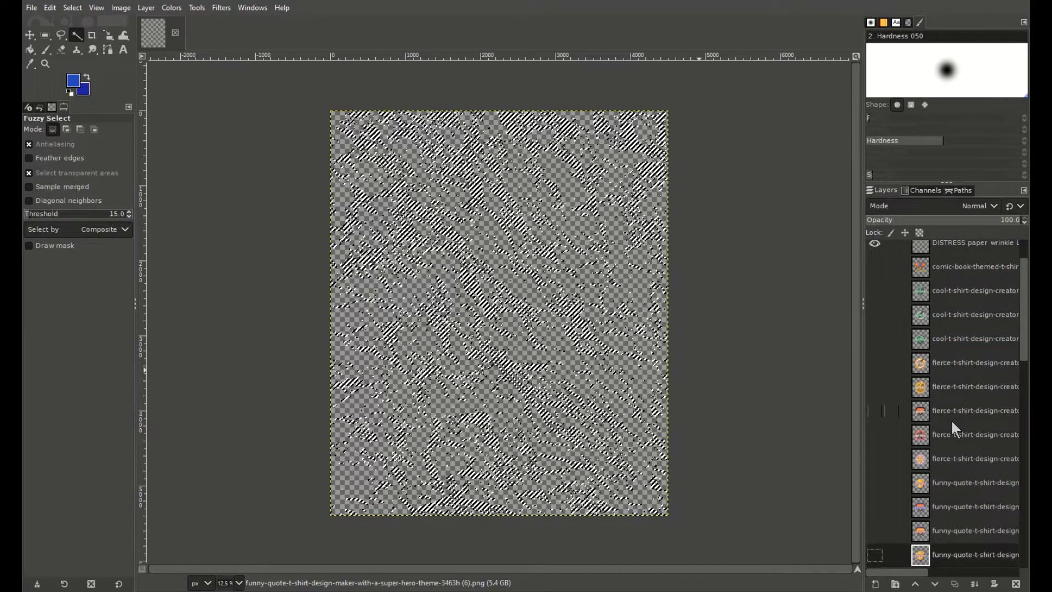
{"action": "key", "text": "Down"}
Clear the selected wrinkle area from the girly, illustrated and quote t-shirt design layers in turn
{"action": "key", "text": "Down"}
{"action": "key", "text": "Down"}
{"action": "key", "text": "Down"}
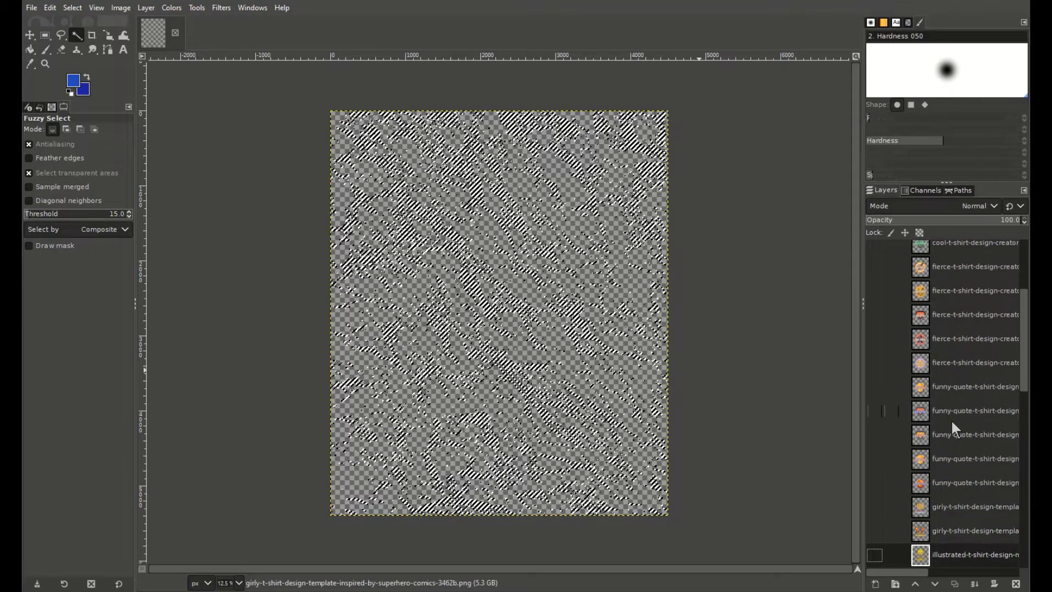
{"action": "key", "text": "Down"}
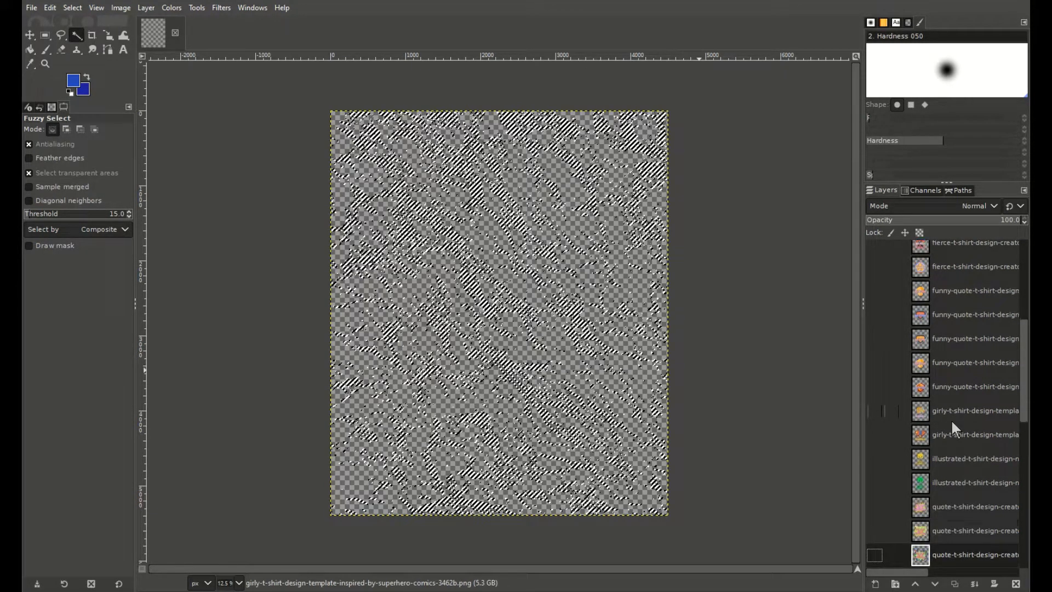
{"action": "key", "text": "Down"}
{"action": "key", "text": "Down"}
{"action": "key", "text": "Down"}
Clear the selected wrinkle area from each of the retro and super-hero-inspired t-shirt design layers in turn
{"action": "key", "text": "Down"}
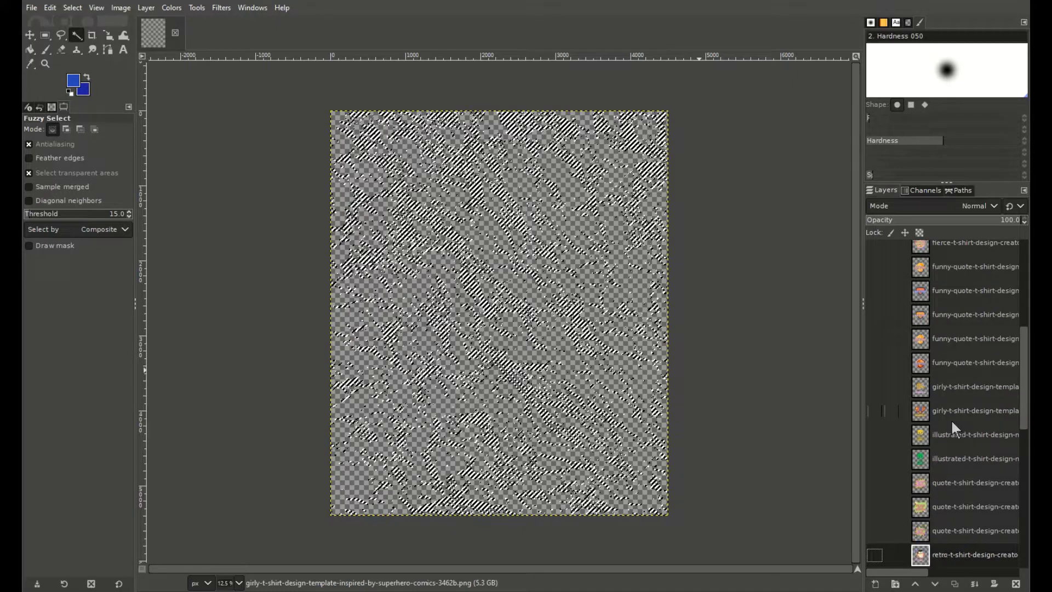
{"action": "key", "text": "Down"}
{"action": "key", "text": "Down"}
{"action": "key", "text": "Down"}
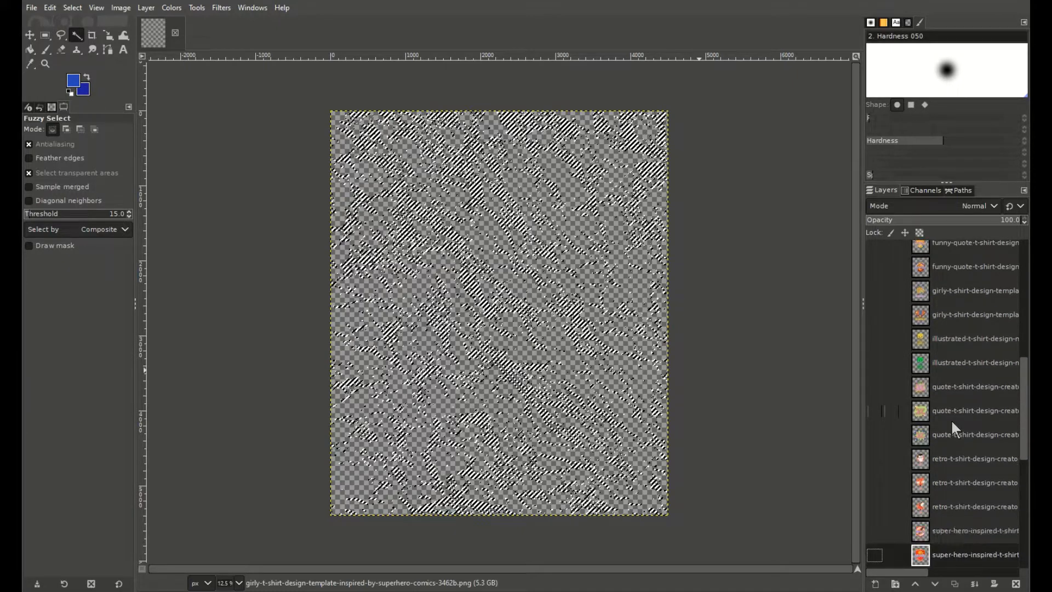
{"action": "key", "text": "Down"}
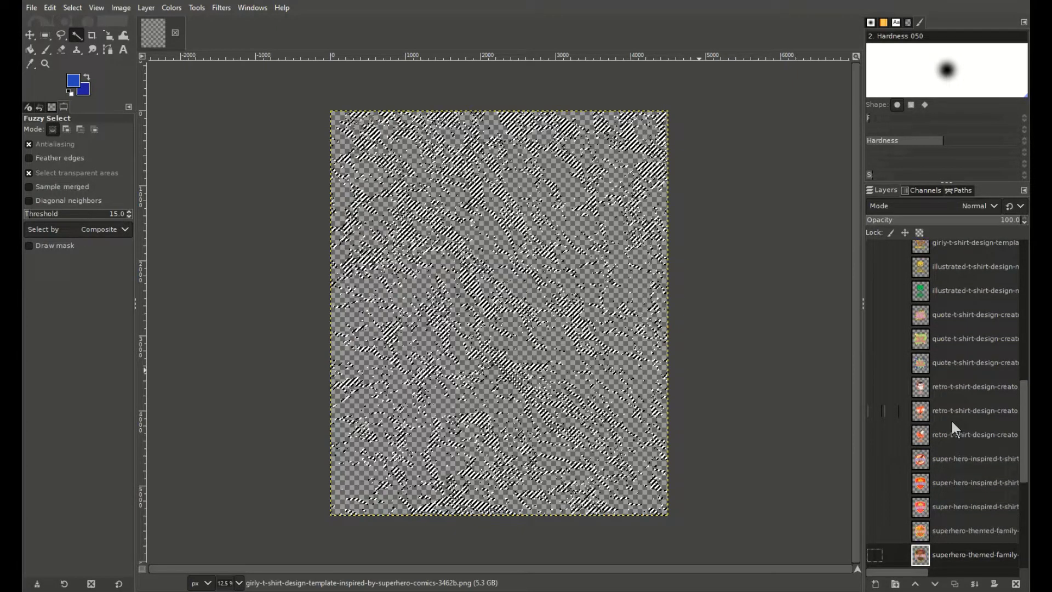
Clear the selected wrinkle area from each of the superhero-themed family and superhero-themed t-shirt layers in turn
{"action": "key", "text": "Down"}
{"action": "key", "text": "Down"}
{"action": "key", "text": "Down"}
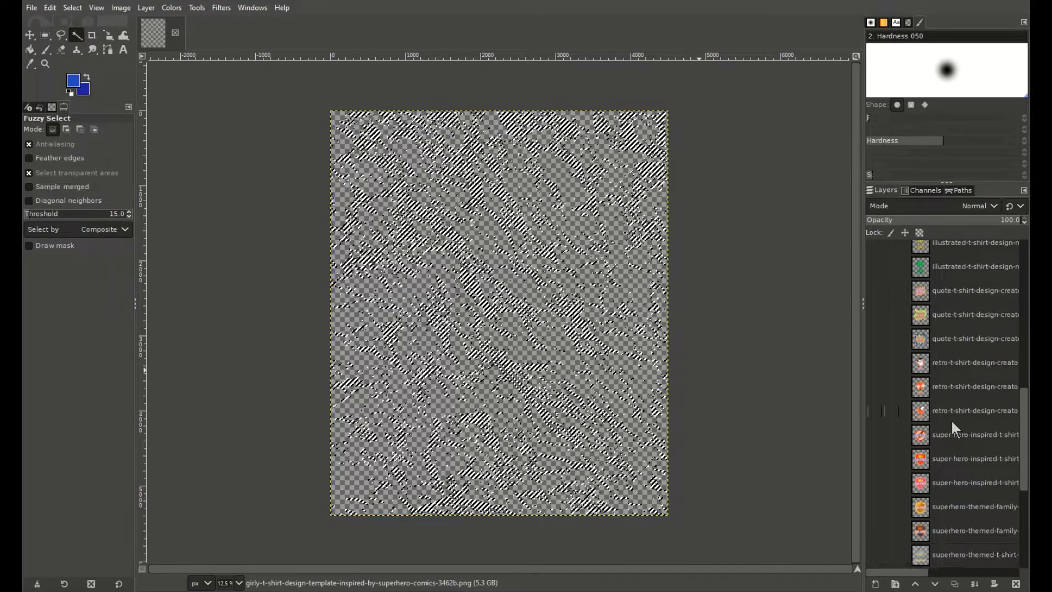
{"action": "key", "text": "Down"}
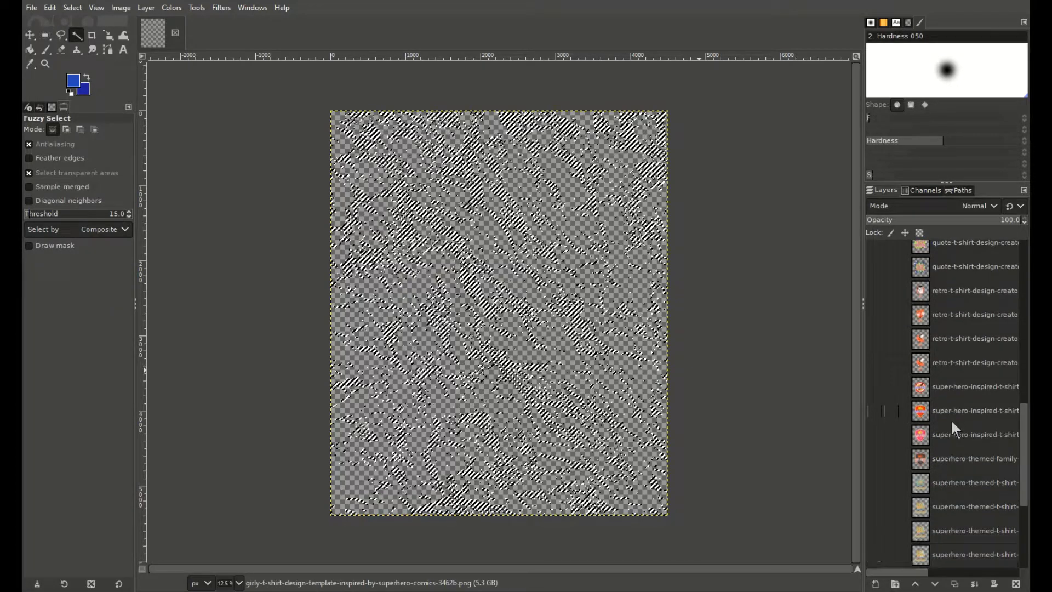
{"action": "key", "text": "Down"}
{"action": "key", "text": "Down"}
{"action": "key", "text": "Down"}
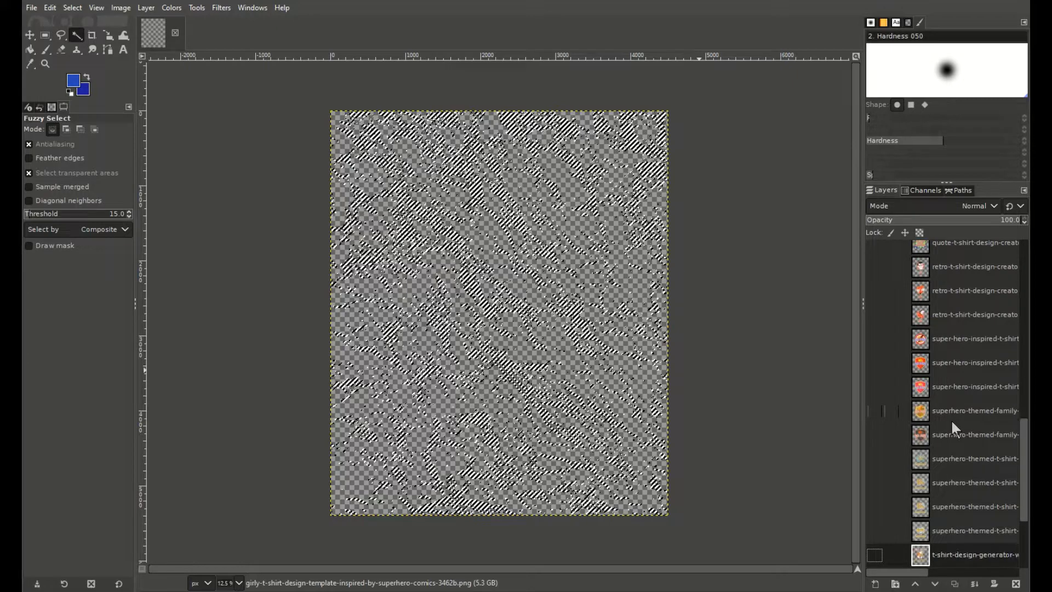
Clear the selected wrinkle area from the remaining t-shirt-design-generator, t-shirt-design-maker and t-shirt-design-template layers
{"action": "key", "text": "Down"}
{"action": "key", "text": "Down"}
{"action": "key", "text": "Down"}
{"action": "key", "text": "Down"}
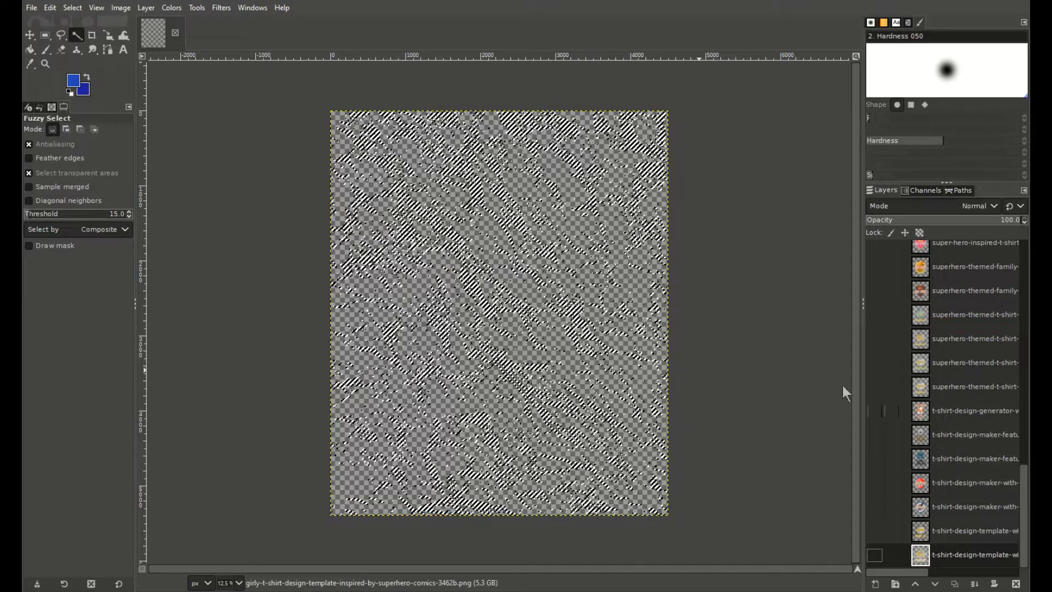
Dismiss the wrinkle selection and hide the DISTRESS paper wrinkle layer above the designs
{"action": "left_click", "coordinate": [53, 10]}
{"action": "mouse_move", "coordinate": [72, 8]}
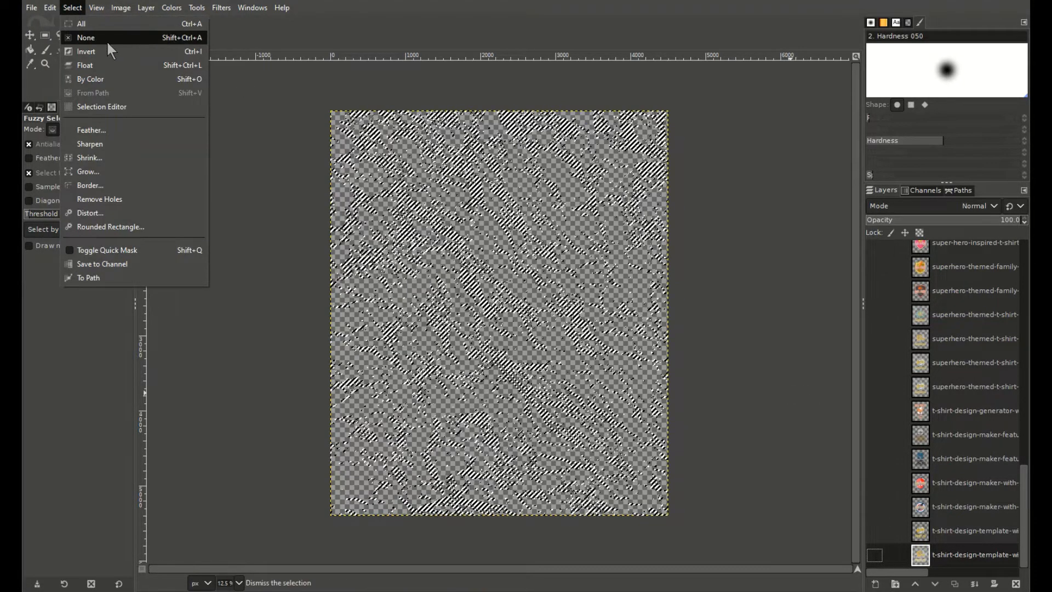
{"action": "left_click", "coordinate": [108, 42]}
{"action": "left_click_drag", "start_coordinate": [1027, 540], "coordinate": [1012, 279]}
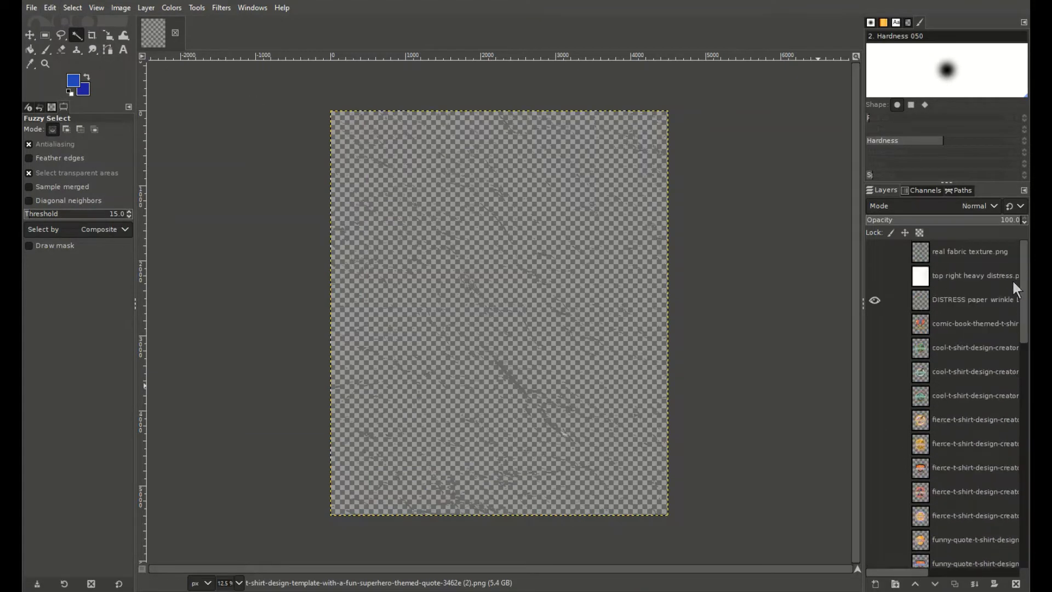
Preview the distressing on the comic-book-themed layer and the three cool-t-shirt-design-creator layers, showing each one alone
{"action": "left_click", "coordinate": [874, 323]}
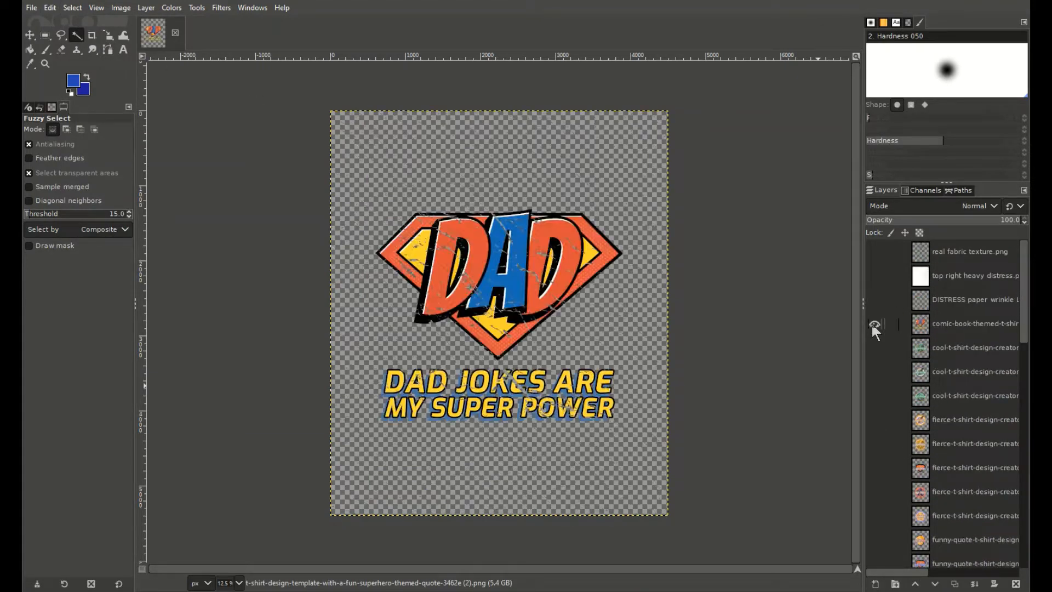
{"action": "left_click", "coordinate": [874, 324]}
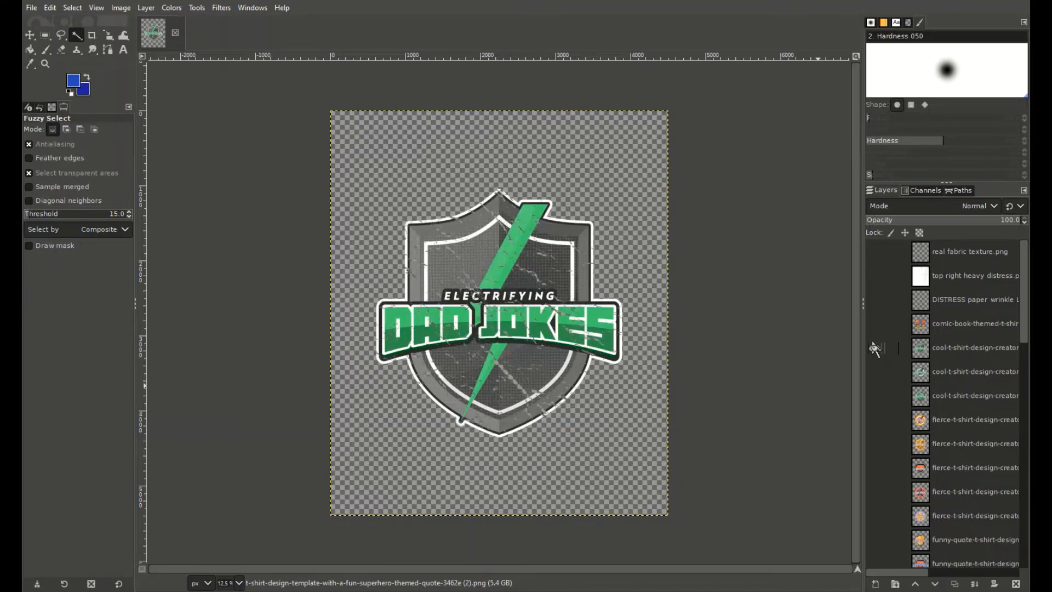
{"action": "left_click", "coordinate": [874, 348]}
{"action": "left_click", "coordinate": [874, 372]}
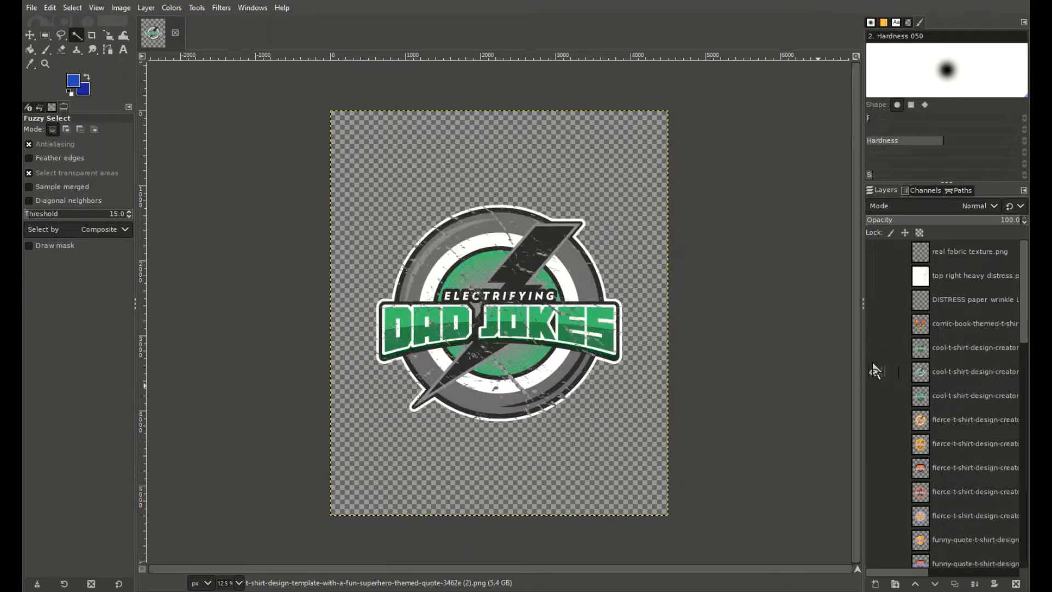
{"action": "left_click", "coordinate": [874, 371]}
{"action": "left_click", "coordinate": [874, 396]}
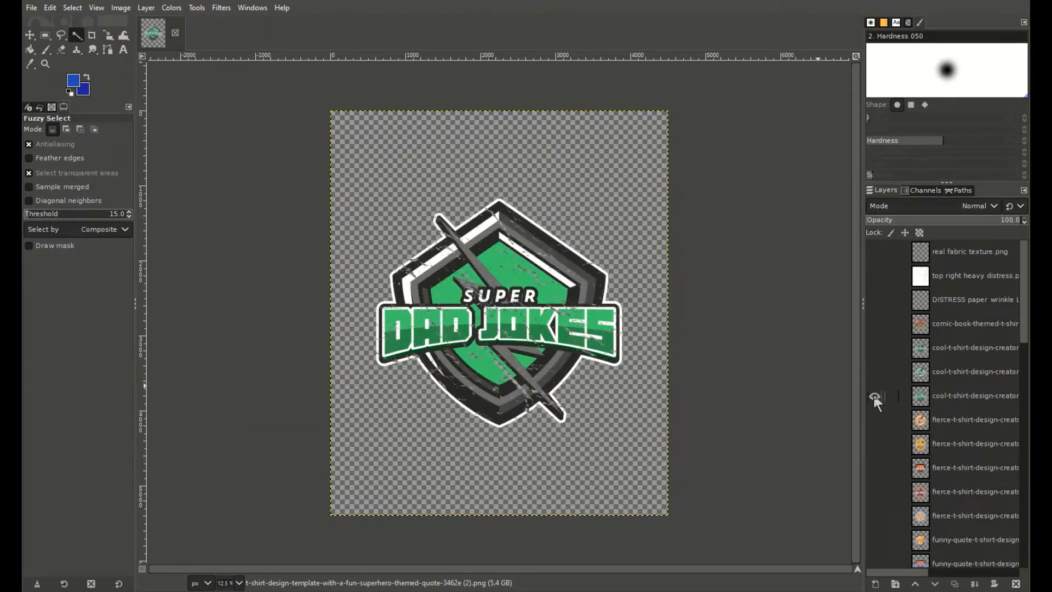
{"action": "left_click", "coordinate": [874, 396]}
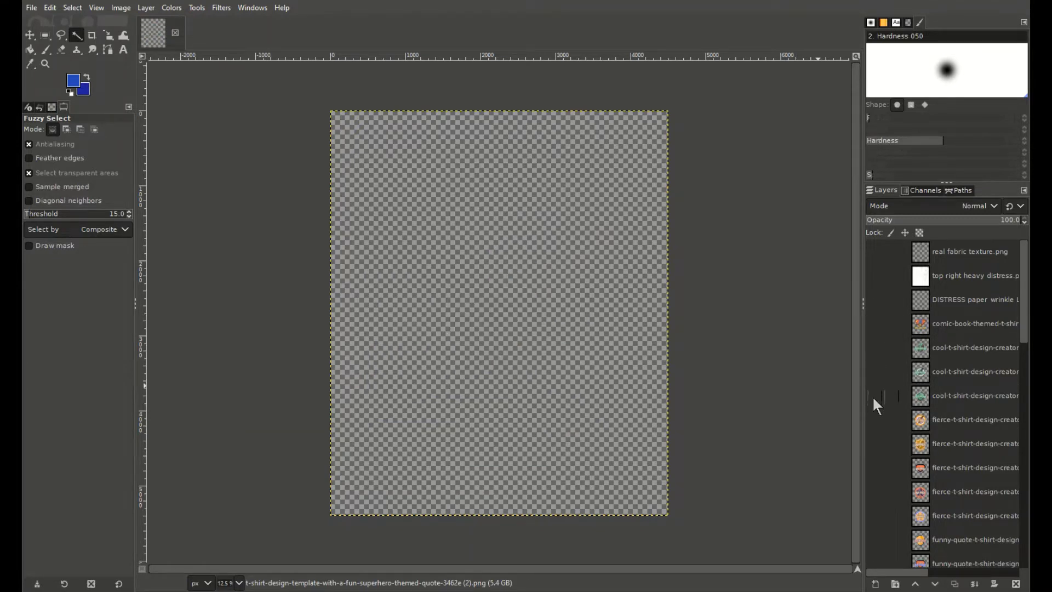
Preview the distressing on the first two fierce-t-shirt-design-creator layers, showing each one alone
{"action": "left_click", "coordinate": [873, 426]}
{"action": "left_click", "coordinate": [872, 427]}
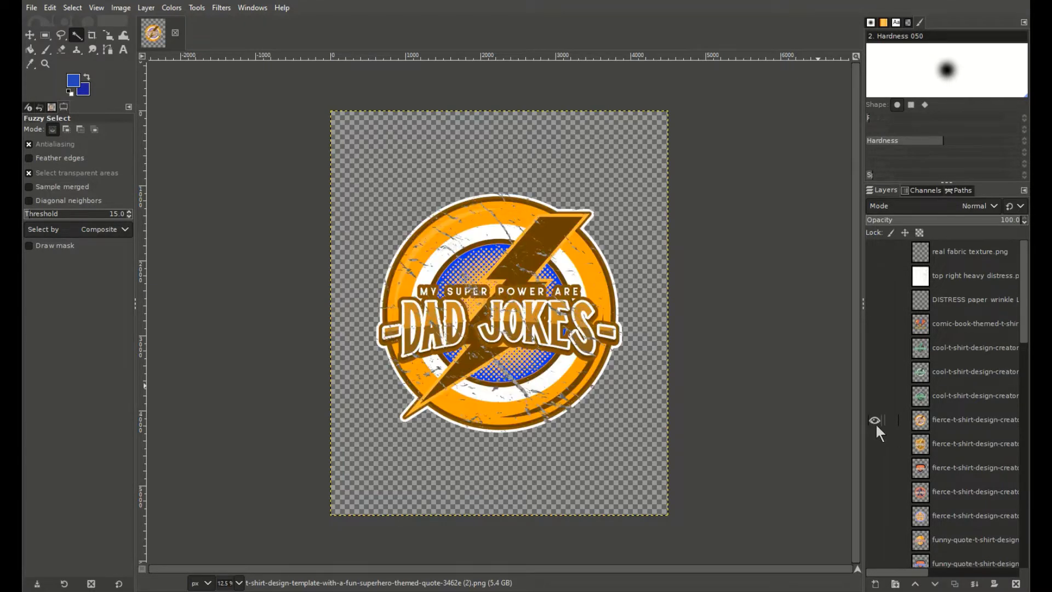
{"action": "left_click", "coordinate": [876, 423]}
{"action": "left_click", "coordinate": [874, 424]}
{"action": "left_click", "coordinate": [875, 422]}
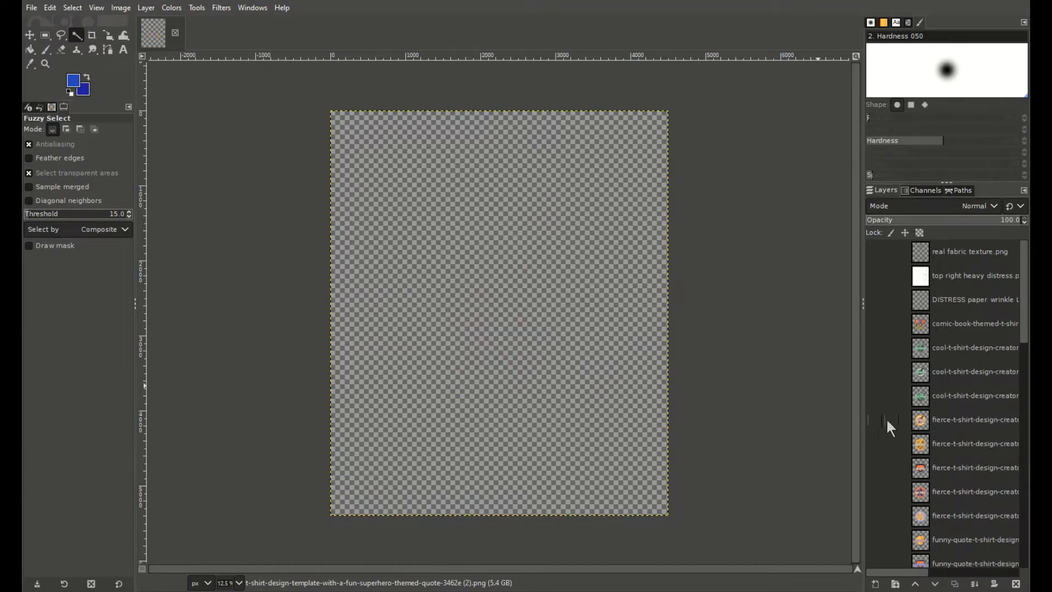
{"action": "left_click", "coordinate": [875, 445]}
{"action": "left_click", "coordinate": [874, 443]}
Inspect the wrinkle distressing up close on the third and fourth fierce-t-shirt-design-creator layers, then hide both
{"action": "left_click", "coordinate": [875, 467]}
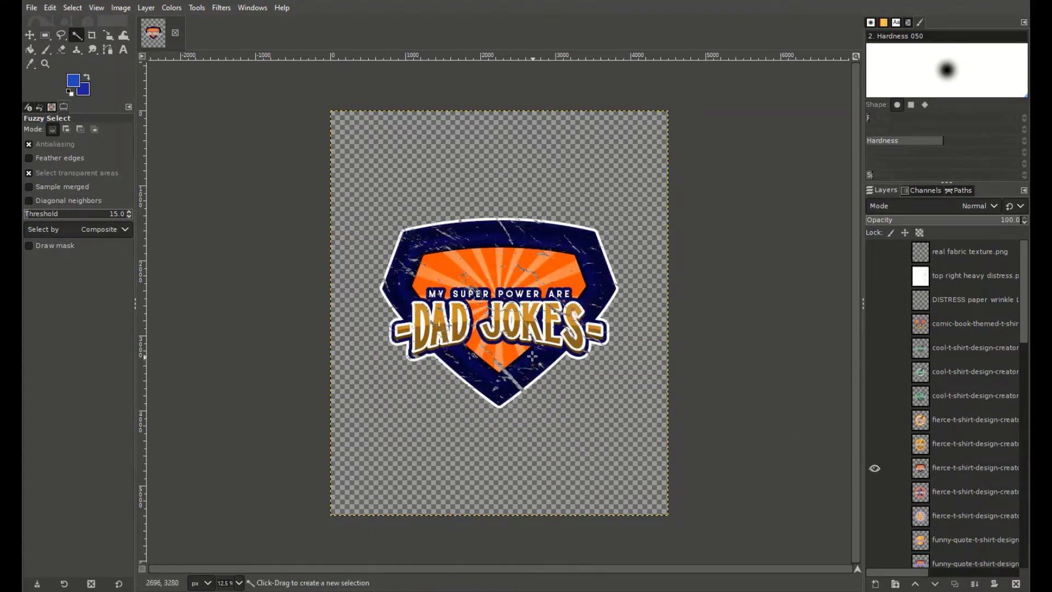
{"action": "scroll", "coordinate": [532, 356], "scroll_direction": "up", "scroll_amount": 3}
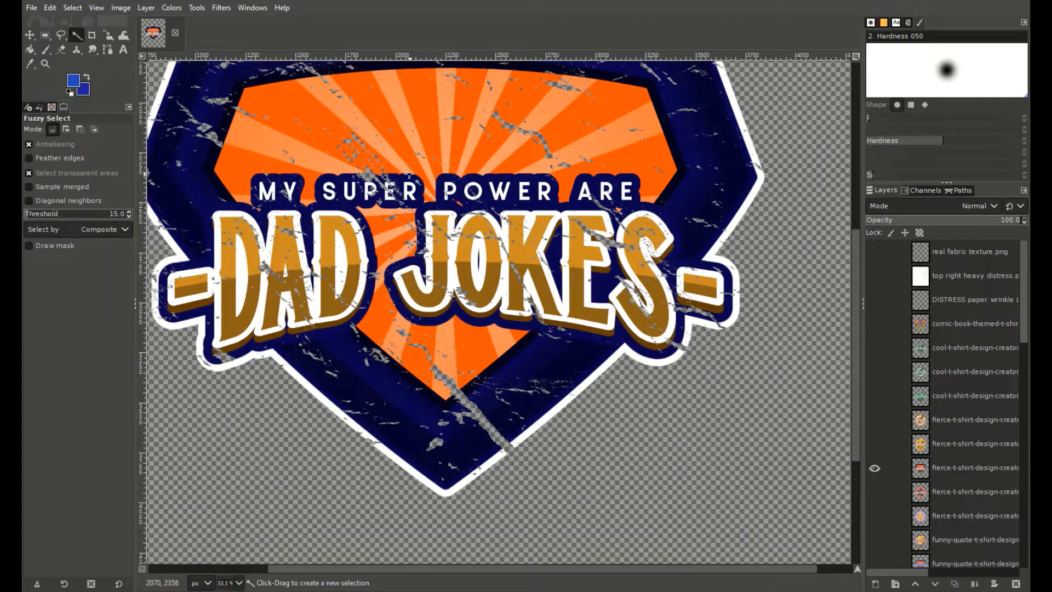
{"action": "scroll", "coordinate": [409, 173], "scroll_direction": "down", "scroll_amount": 1}
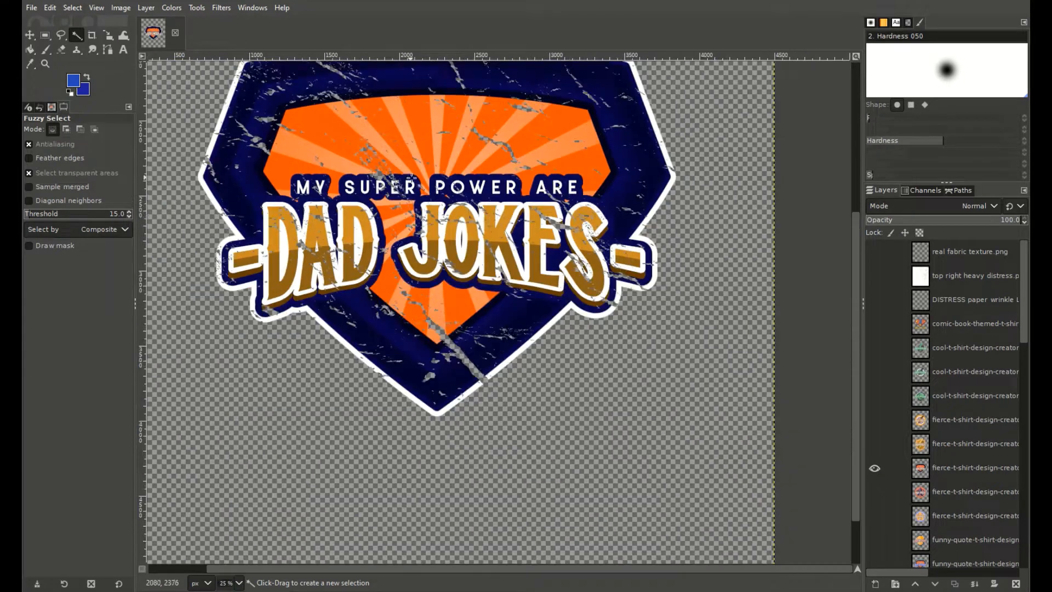
{"action": "left_click", "coordinate": [875, 491]}
{"action": "left_click", "coordinate": [875, 467]}
{"action": "scroll", "coordinate": [515, 318], "scroll_direction": "up", "scroll_amount": 3}
{"action": "scroll", "coordinate": [516, 318], "scroll_direction": "down", "scroll_amount": 2}
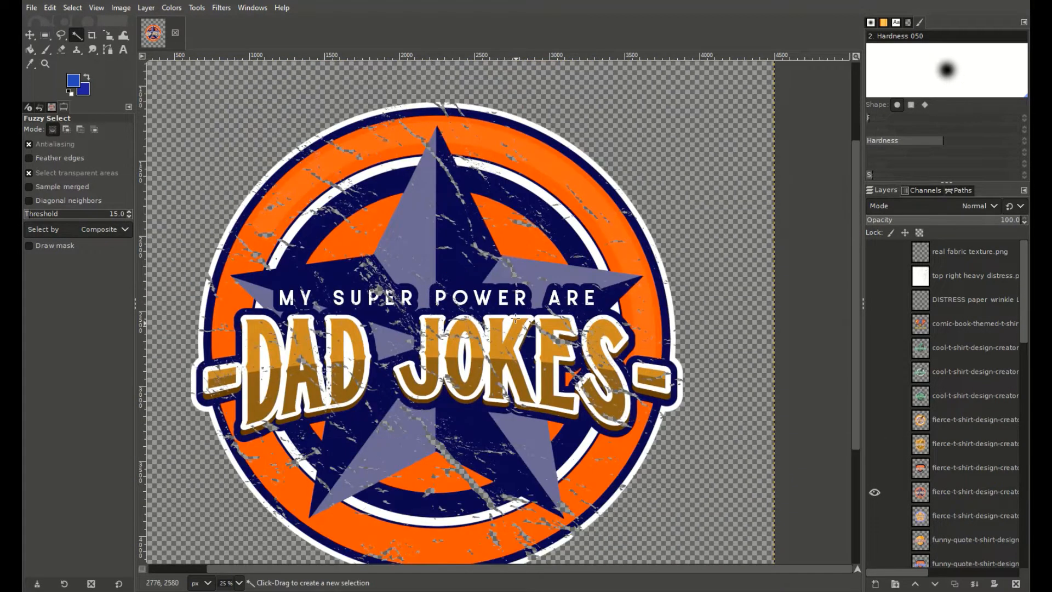
{"action": "scroll", "coordinate": [516, 318], "scroll_direction": "down", "scroll_amount": 2}
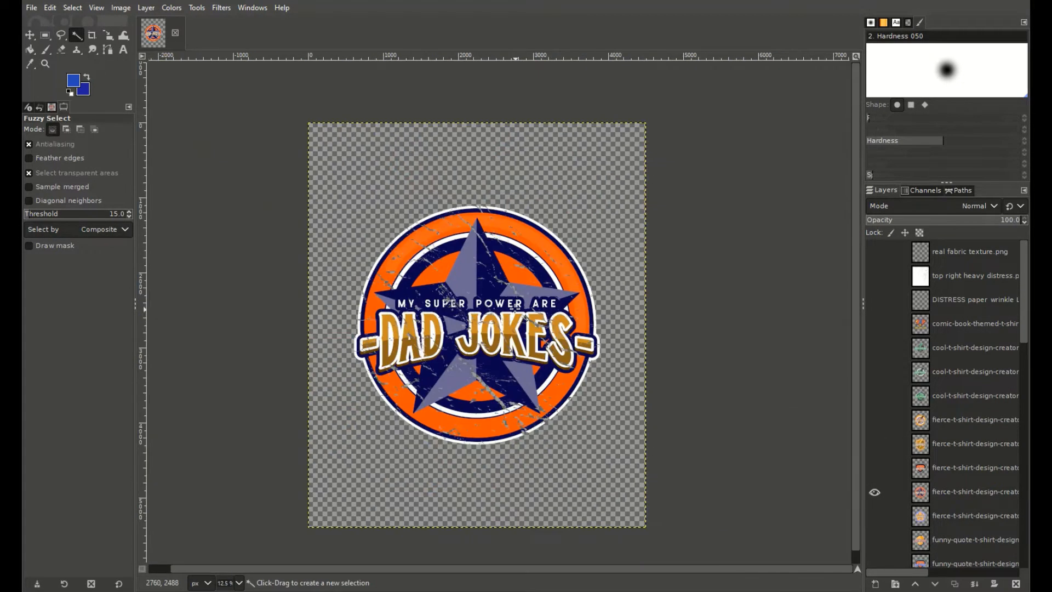
{"action": "left_click", "coordinate": [875, 492]}
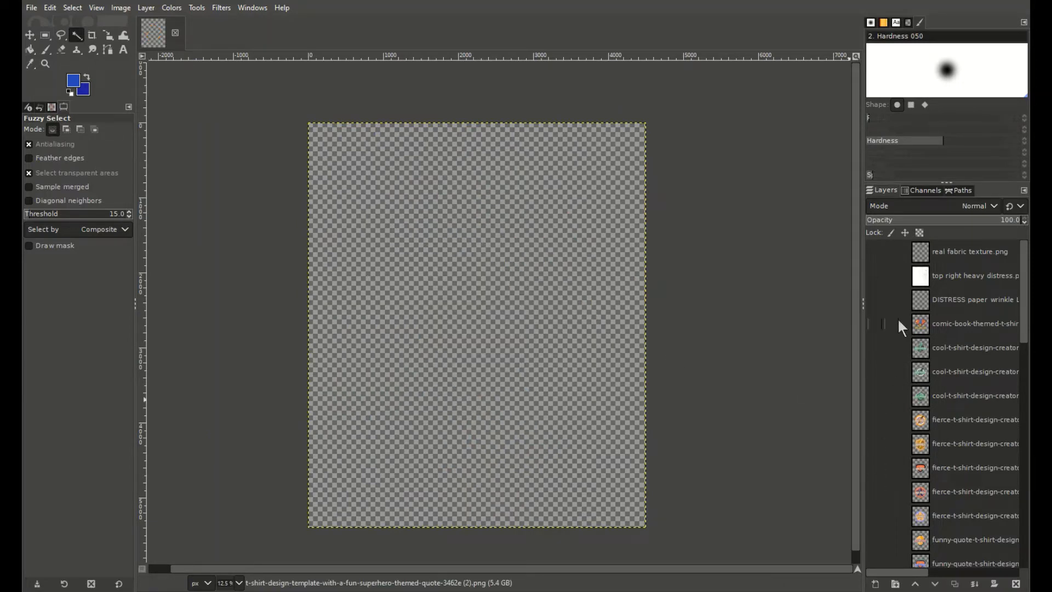
Make the comic-book-themed layer, all cool and fierce design layers, and the first funny-quote layer visible
{"action": "left_click", "coordinate": [877, 322]}
{"action": "left_click", "coordinate": [873, 352]}
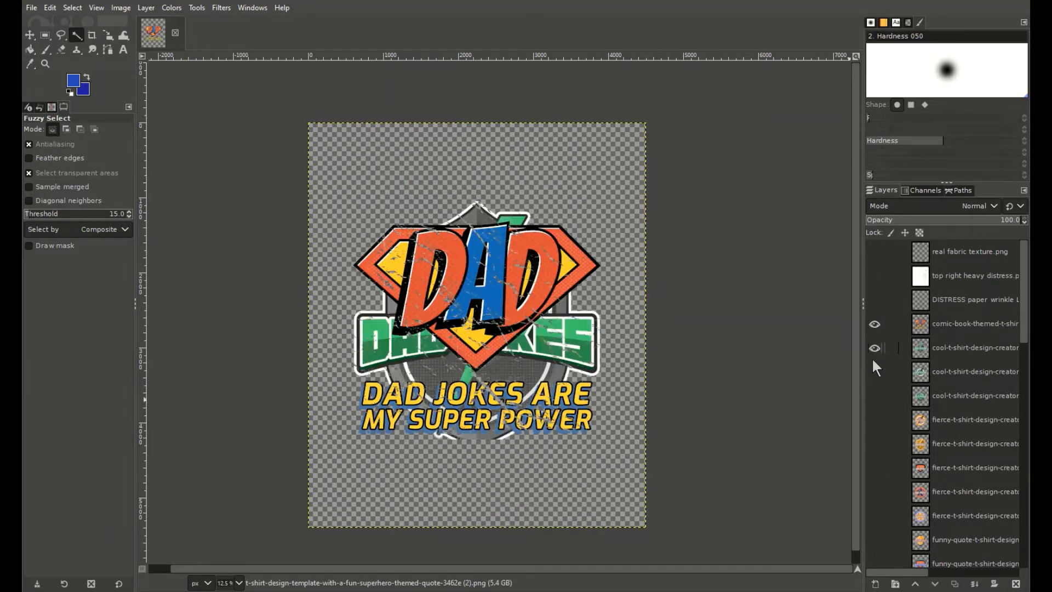
{"action": "left_click", "coordinate": [872, 357]}
{"action": "left_click", "coordinate": [872, 356]}
{"action": "left_click", "coordinate": [876, 373]}
{"action": "left_click", "coordinate": [874, 396]}
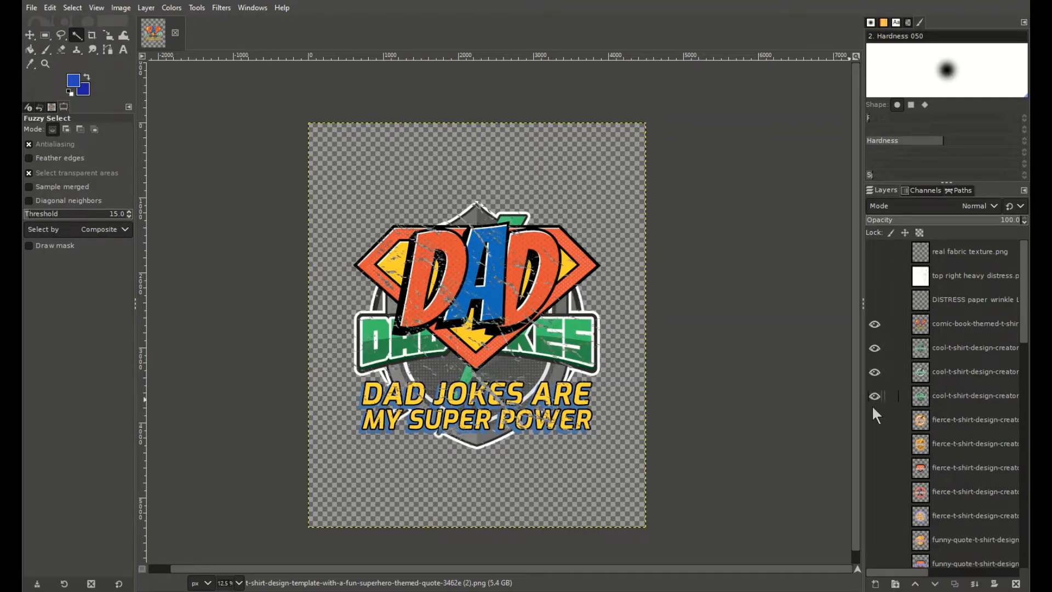
{"action": "left_click", "coordinate": [872, 419]}
{"action": "left_click", "coordinate": [872, 443]}
{"action": "left_click", "coordinate": [873, 465]}
{"action": "left_click", "coordinate": [876, 489]}
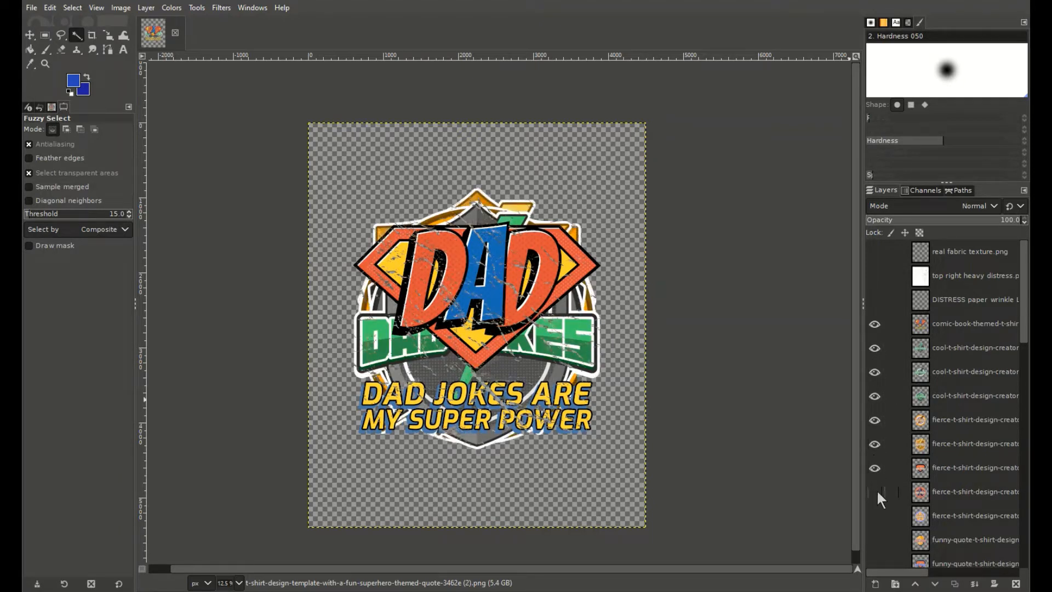
{"action": "left_click", "coordinate": [875, 540]}
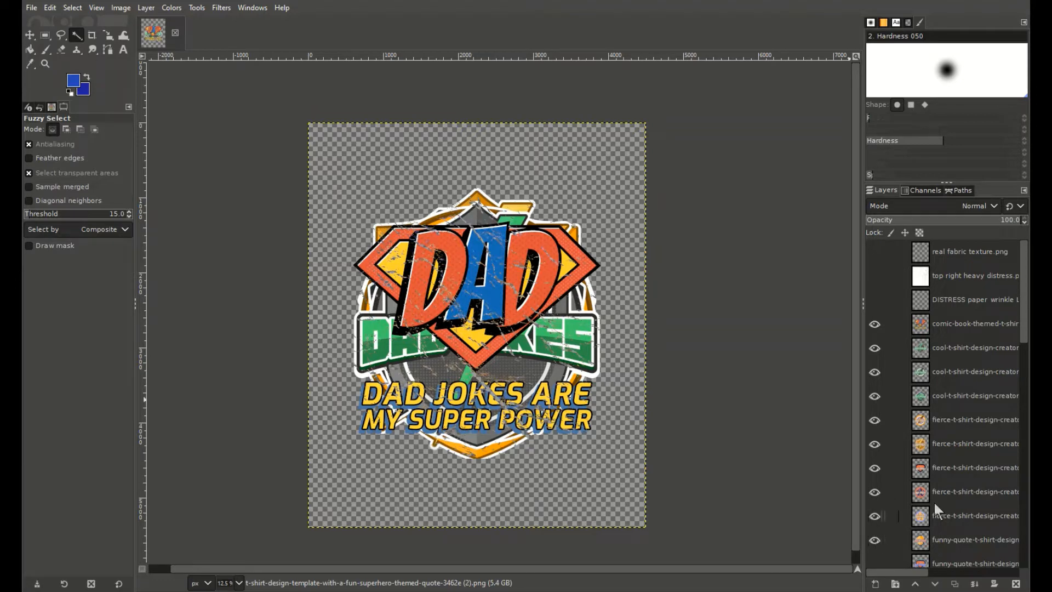
Make the remaining funny-quote layers and all girly, illustrated and quote t-shirt design layers visible
{"action": "scroll", "coordinate": [935, 502], "scroll_direction": "down", "scroll_amount": 5}
{"action": "scroll", "coordinate": [910, 378], "scroll_direction": "down", "scroll_amount": 3}
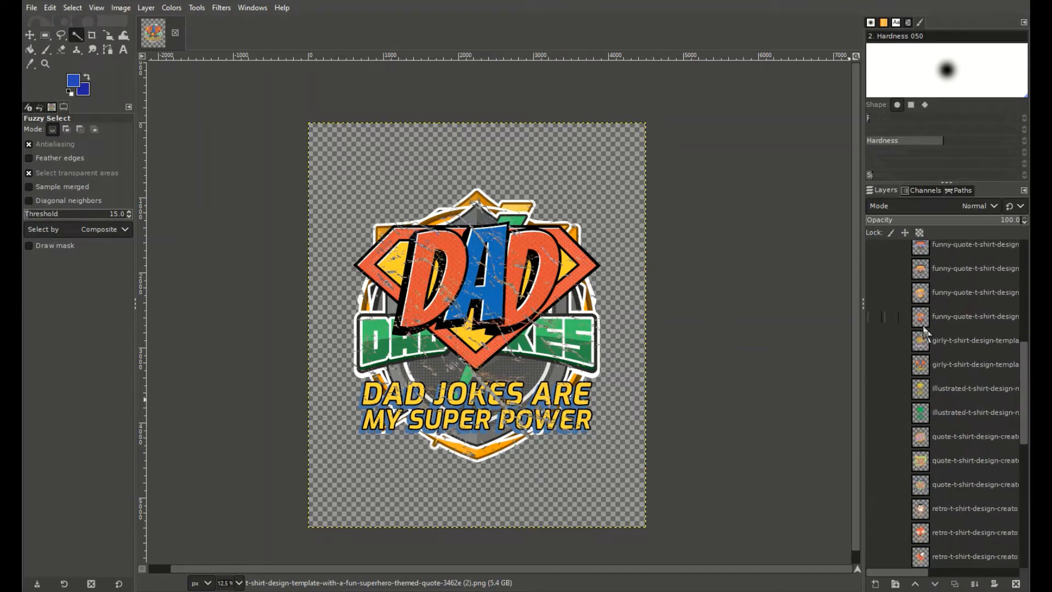
{"action": "scroll", "coordinate": [877, 285], "scroll_direction": "up", "scroll_amount": 1}
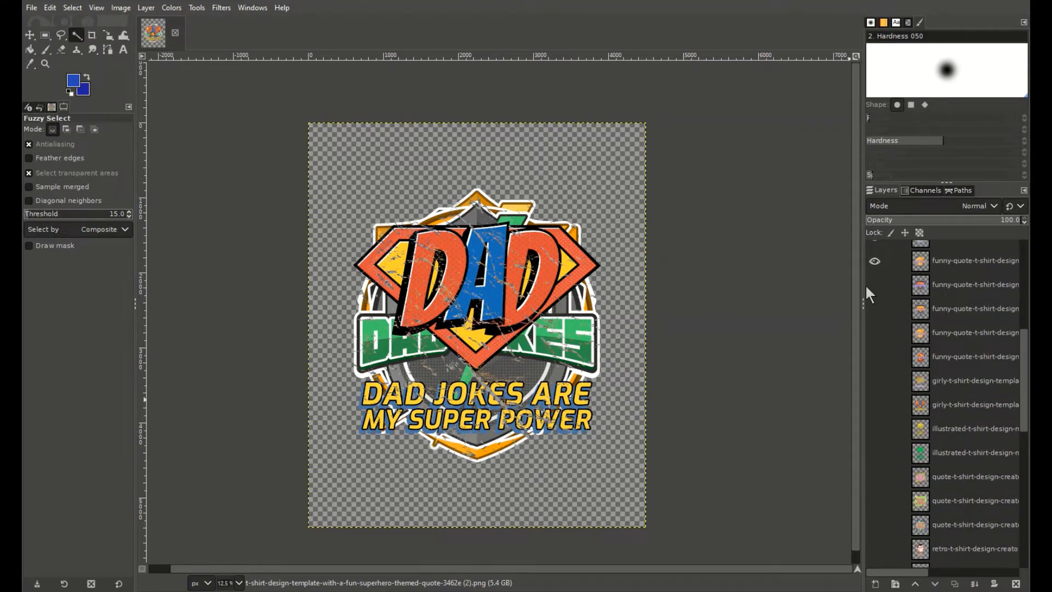
{"action": "left_click", "coordinate": [875, 285]}
{"action": "left_click", "coordinate": [876, 308]}
{"action": "left_click", "coordinate": [875, 357]}
{"action": "left_click", "coordinate": [875, 428]}
{"action": "left_click", "coordinate": [875, 453]}
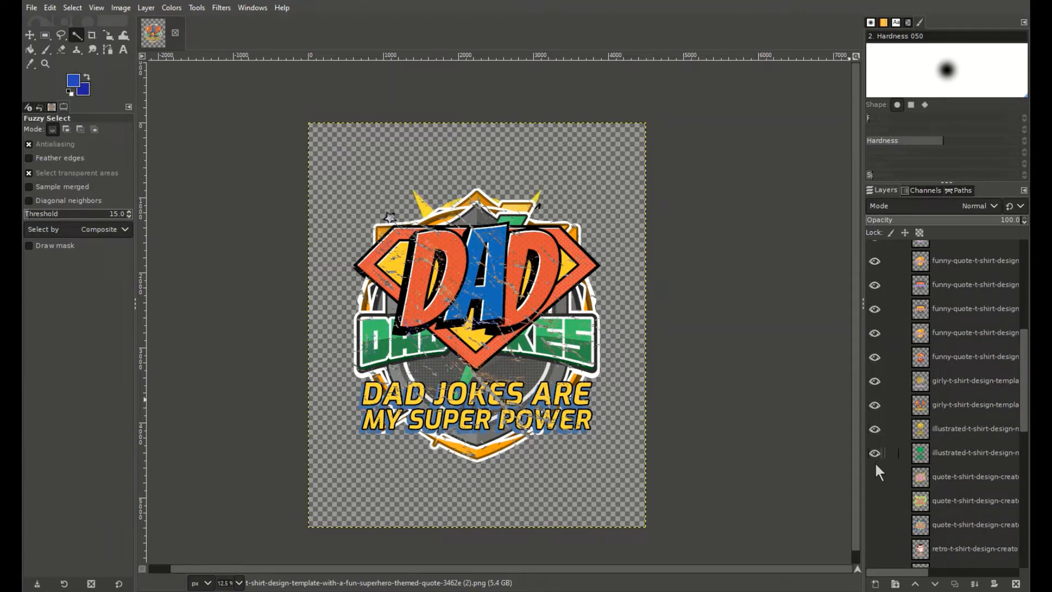
{"action": "left_click", "coordinate": [875, 500]}
{"action": "left_click", "coordinate": [875, 525]}
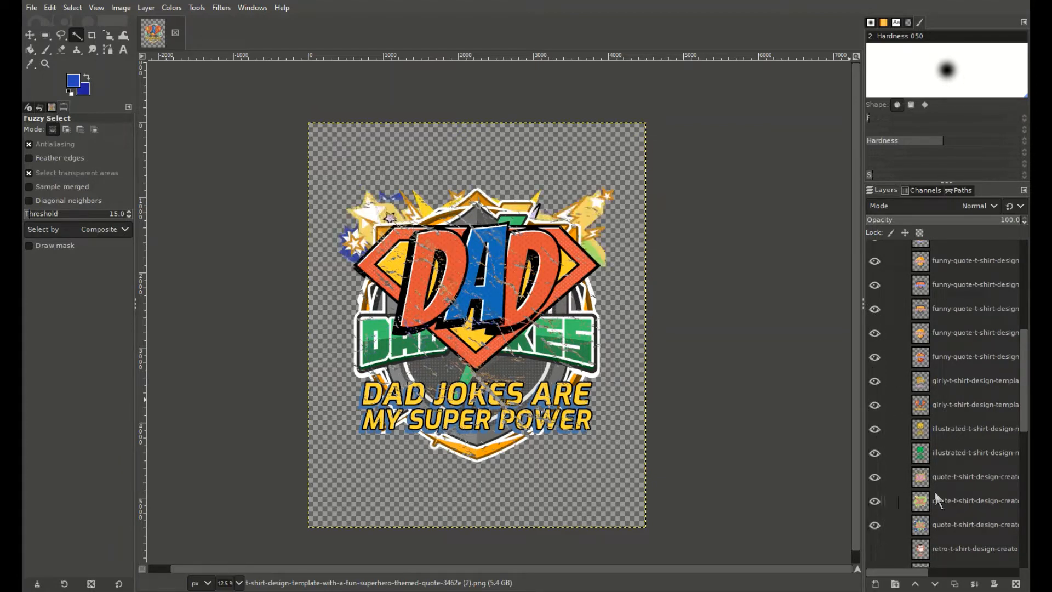
Make all retro-t-shirt, super-hero-inspired and superhero-themed-family design layers visible
{"action": "scroll", "coordinate": [932, 476], "scroll_direction": "down", "scroll_amount": 1}
{"action": "scroll", "coordinate": [926, 462], "scroll_direction": "down", "scroll_amount": 2}
{"action": "left_click", "coordinate": [874, 430]}
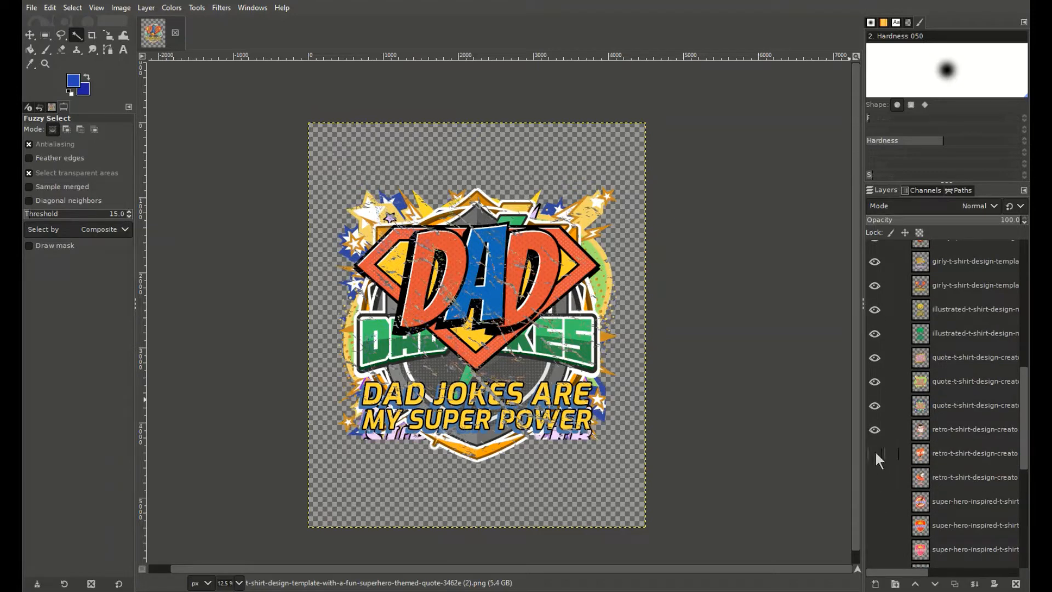
{"action": "scroll", "coordinate": [893, 493], "scroll_direction": "down", "scroll_amount": 2}
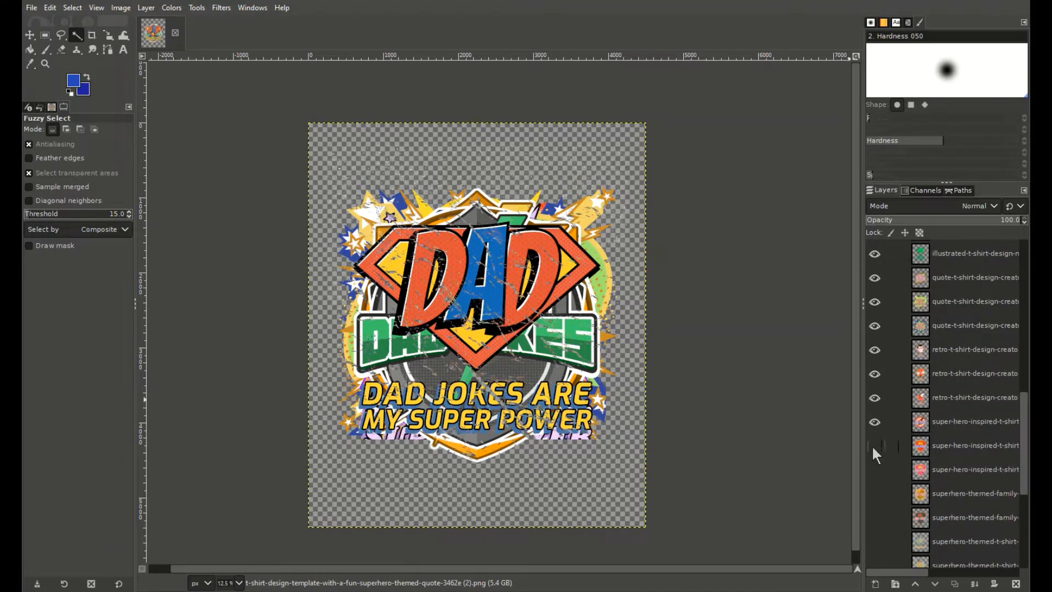
{"action": "left_click", "coordinate": [876, 469]}
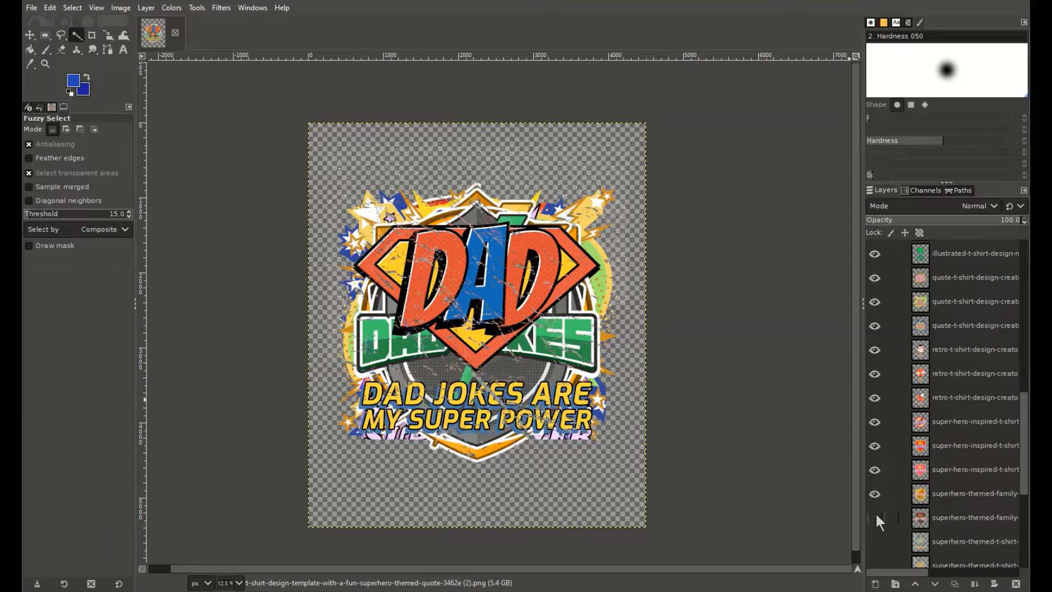
{"action": "left_click", "coordinate": [875, 518]}
Make all superhero-themed-t-shirt layers and the t-shirt-design generator, maker and template layers visible
{"action": "scroll", "coordinate": [893, 507], "scroll_direction": "down", "scroll_amount": 3}
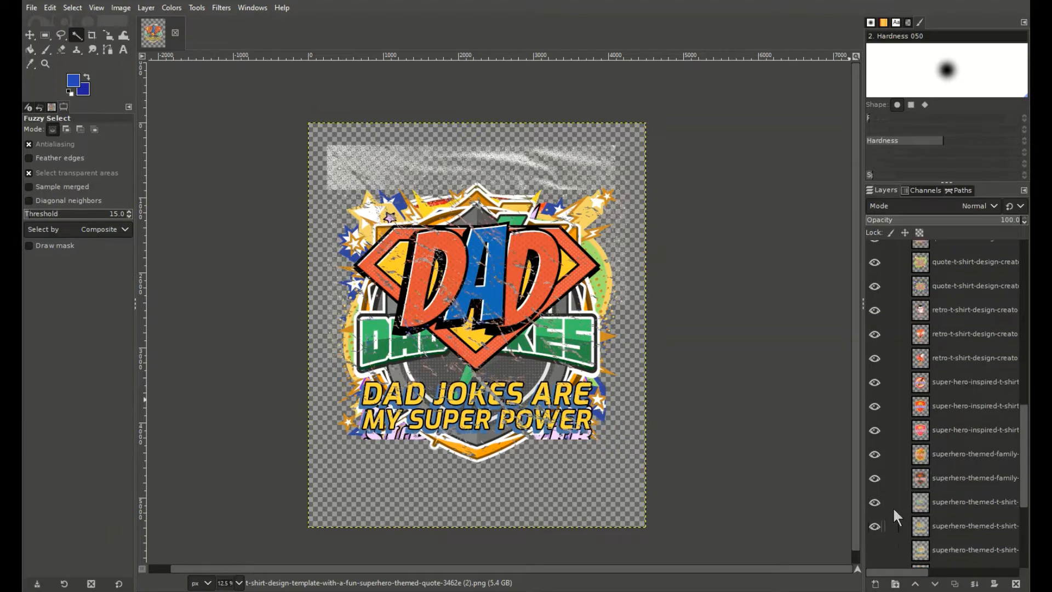
{"action": "scroll", "coordinate": [877, 433], "scroll_direction": "down", "scroll_amount": 1}
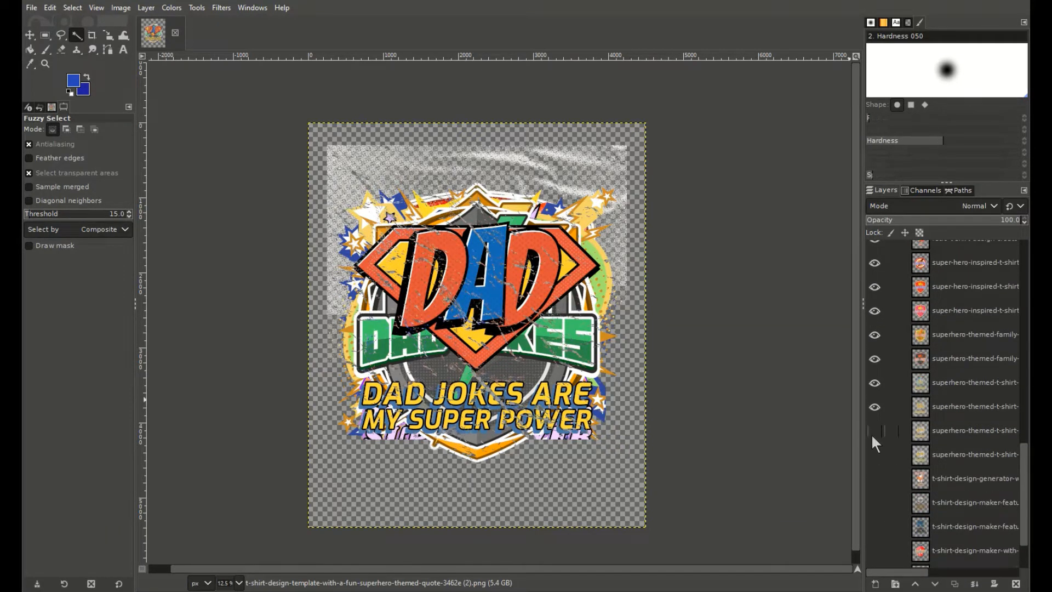
{"action": "left_click", "coordinate": [876, 431]}
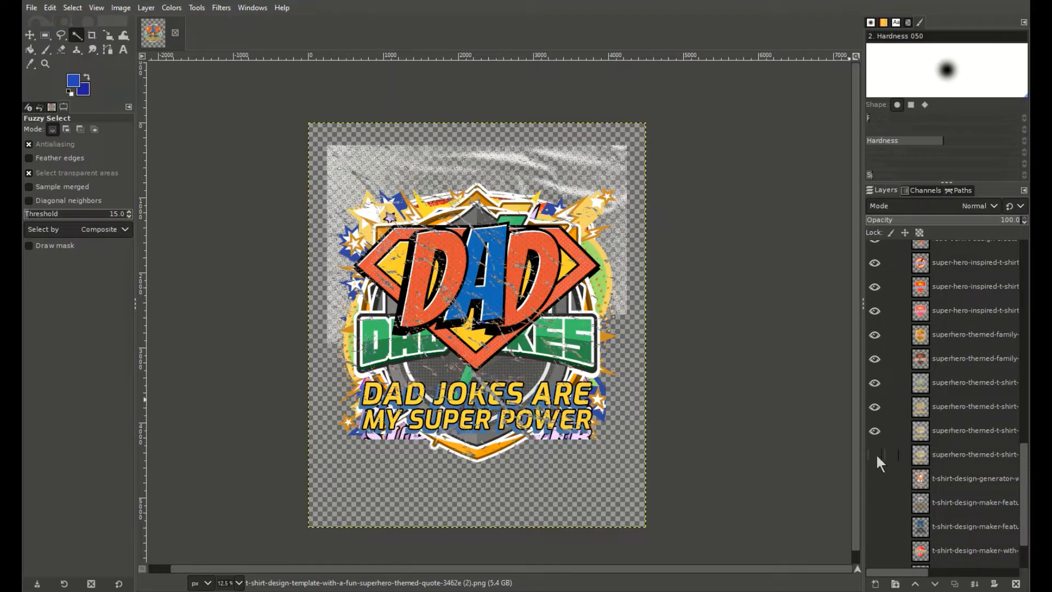
{"action": "left_click", "coordinate": [875, 479]}
{"action": "left_click", "coordinate": [875, 478]}
{"action": "left_click", "coordinate": [875, 478]}
{"action": "scroll", "coordinate": [876, 550], "scroll_direction": "down", "scroll_amount": 2}
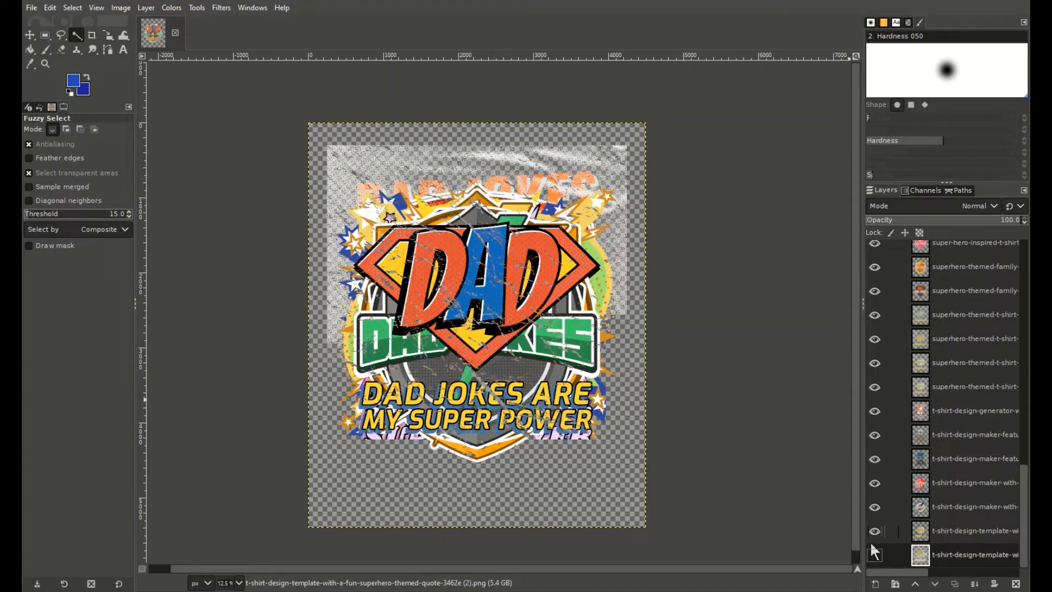
Move the comic-book-themed layer straight up about 1000 px with the Move tool
{"action": "left_click_drag", "start_coordinate": [1025, 545], "coordinate": [1025, 320]}
{"action": "left_click", "coordinate": [939, 324]}
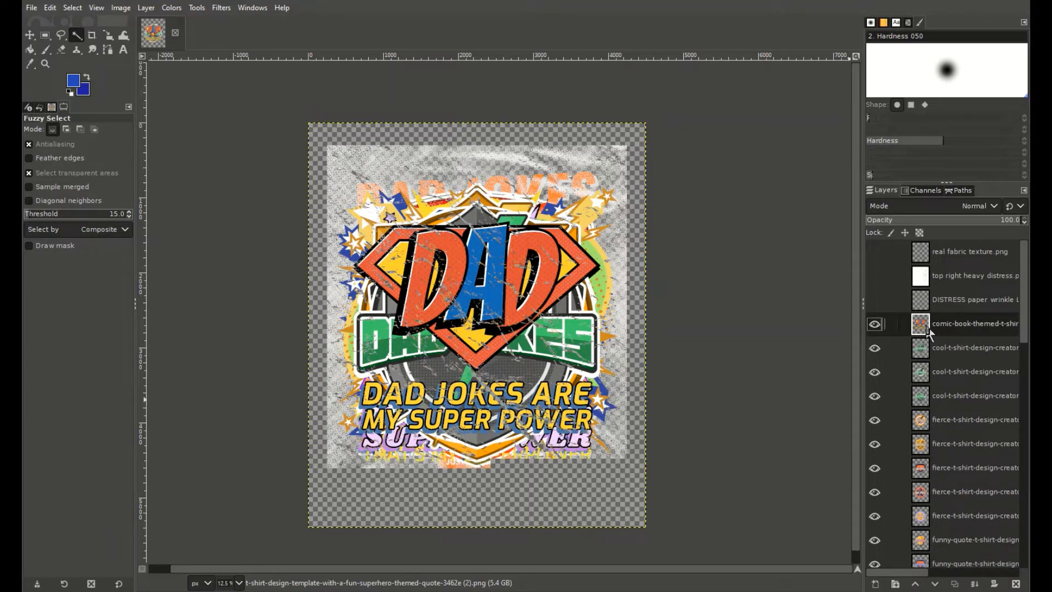
{"action": "key", "text": "m"}
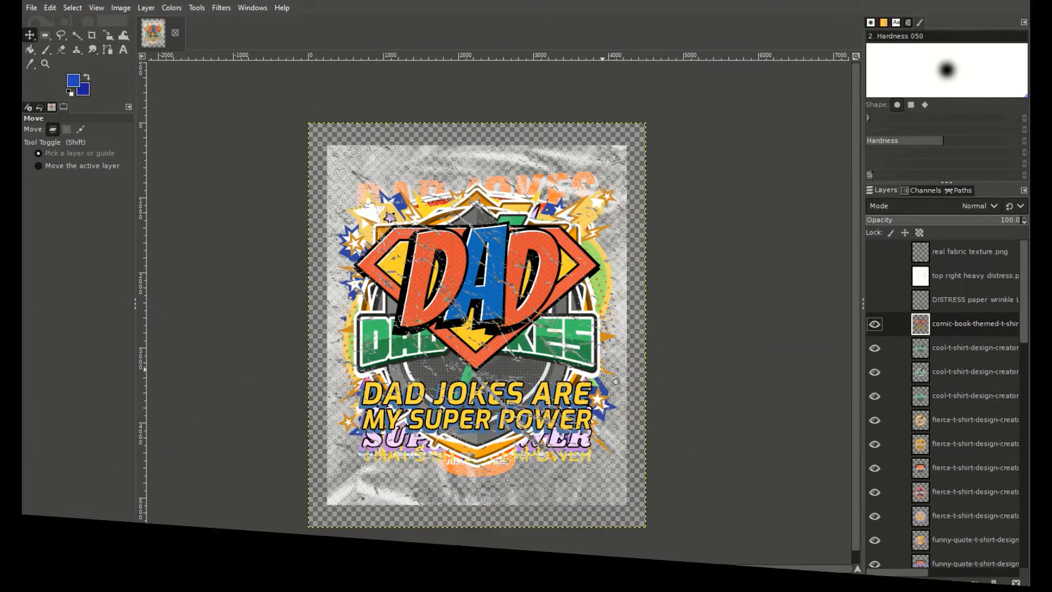
{"action": "left_click", "coordinate": [607, 373]}
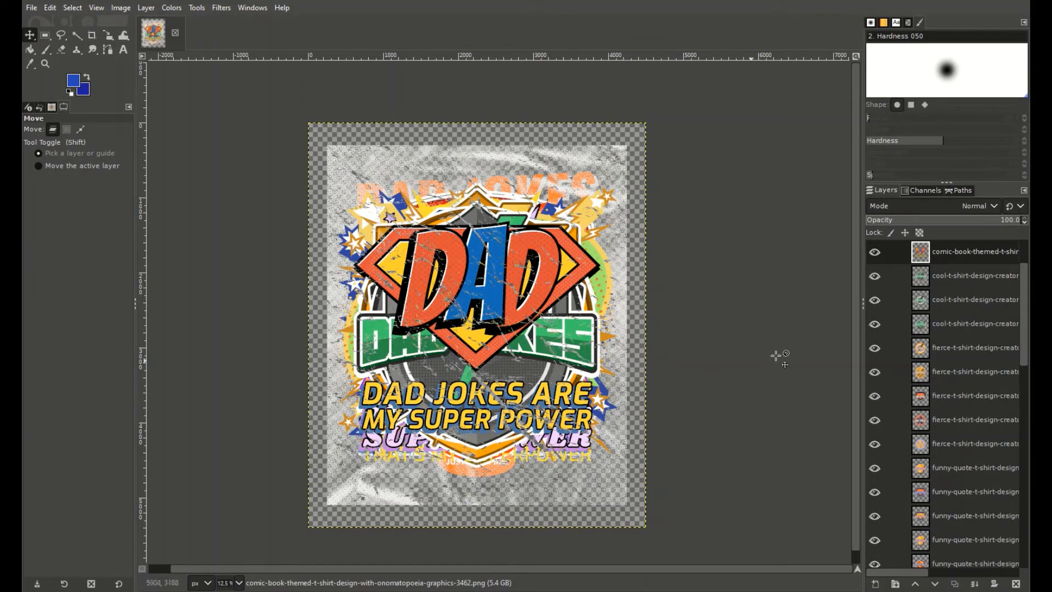
{"action": "scroll", "coordinate": [950, 341], "scroll_direction": "up", "scroll_amount": 2}
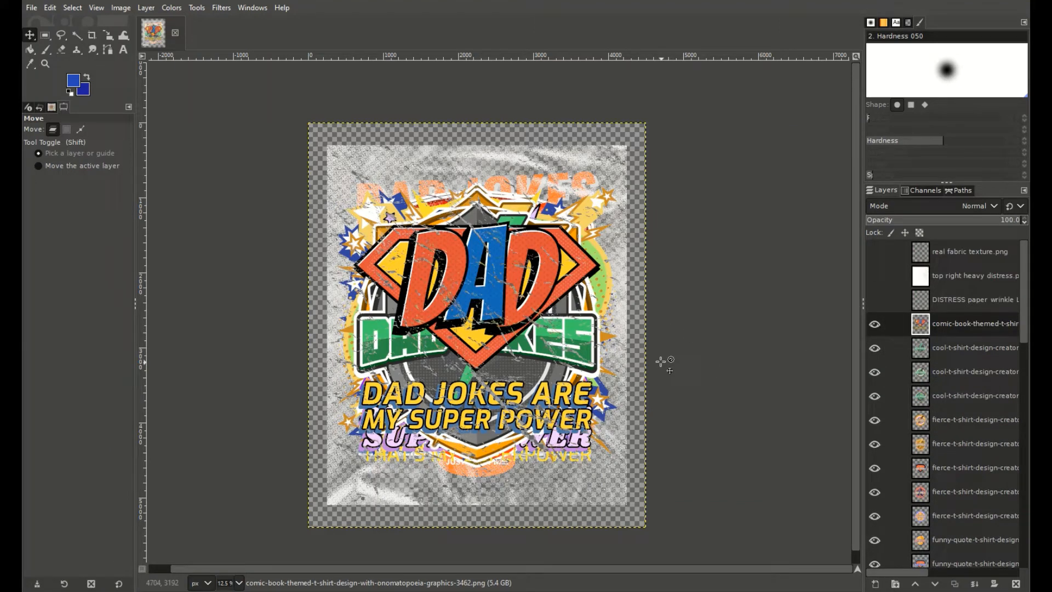
{"action": "key", "text": "shift+Up"}
{"action": "key", "text": "shift+Up"}
{"action": "key", "text": "shift+Up"}
{"action": "key", "text": "shift+Up"}
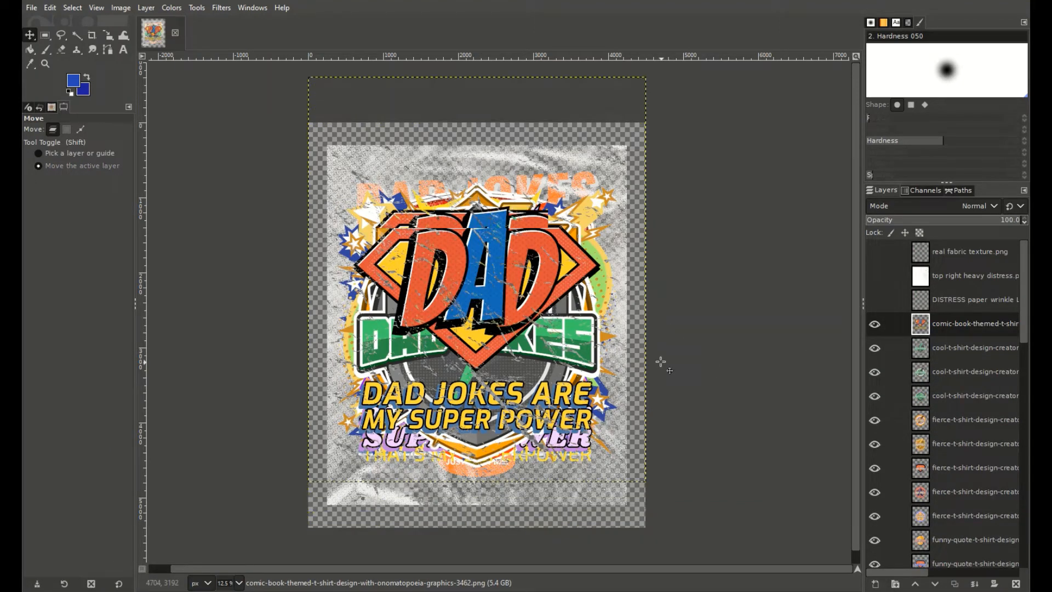
{"action": "key", "text": "shift+Up"}
{"action": "key", "text": "shift+Up"}
{"action": "key", "text": "shift+Up"}
{"action": "key", "text": "shift+Up"}
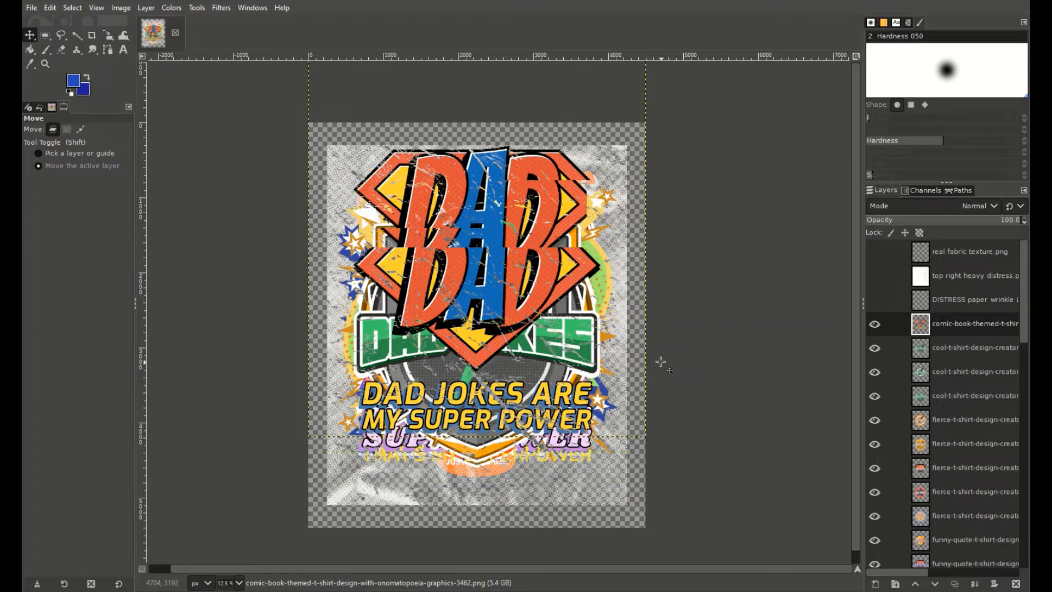
{"action": "key", "text": "shift+Down"}
{"action": "key", "text": "shift+Down"}
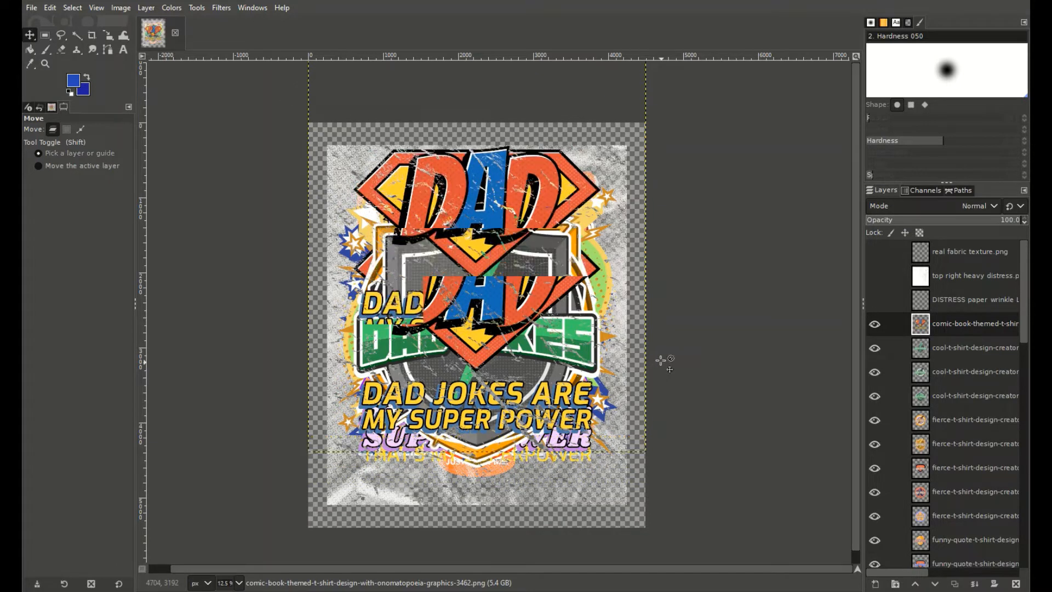
{"action": "left_click", "coordinate": [948, 349]}
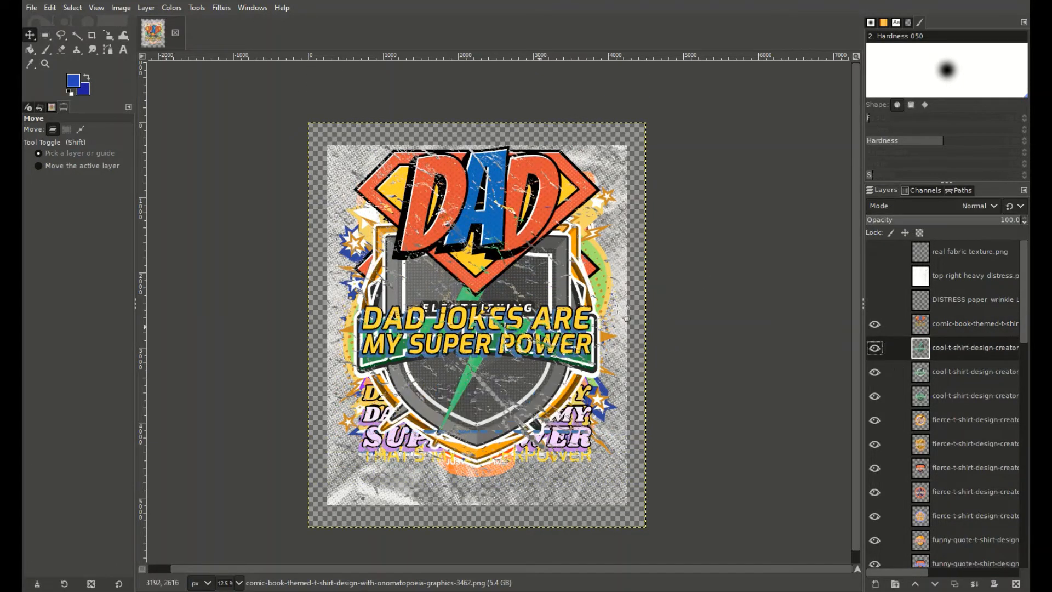
{"action": "key", "text": "Page_Up"}
{"action": "key", "text": "Page_Up"}
{"action": "key", "text": "Page_Up"}
{"action": "key", "text": "Page_Up"}
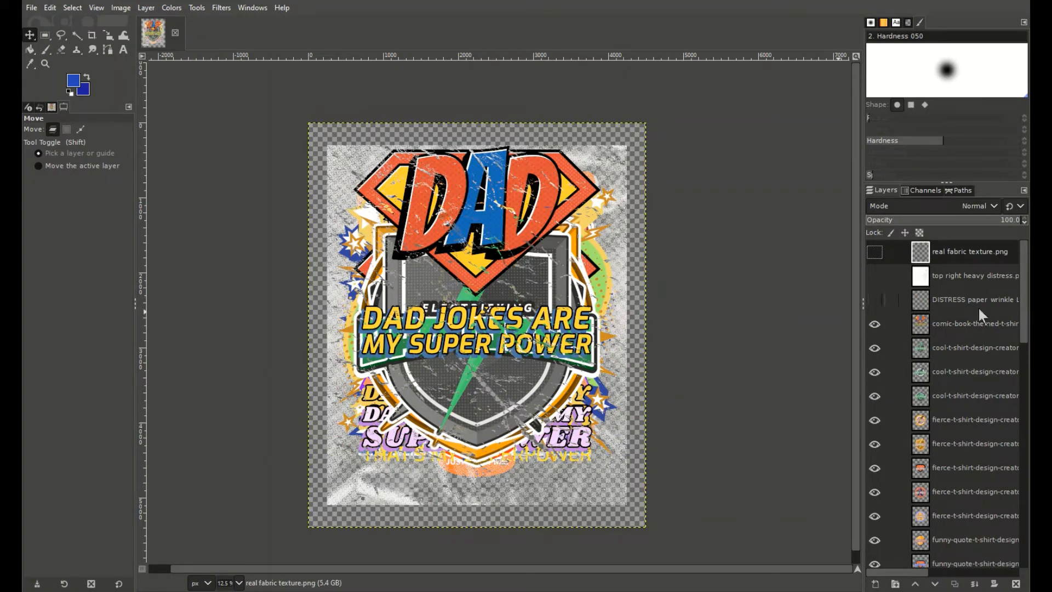
{"action": "left_click", "coordinate": [960, 328]}
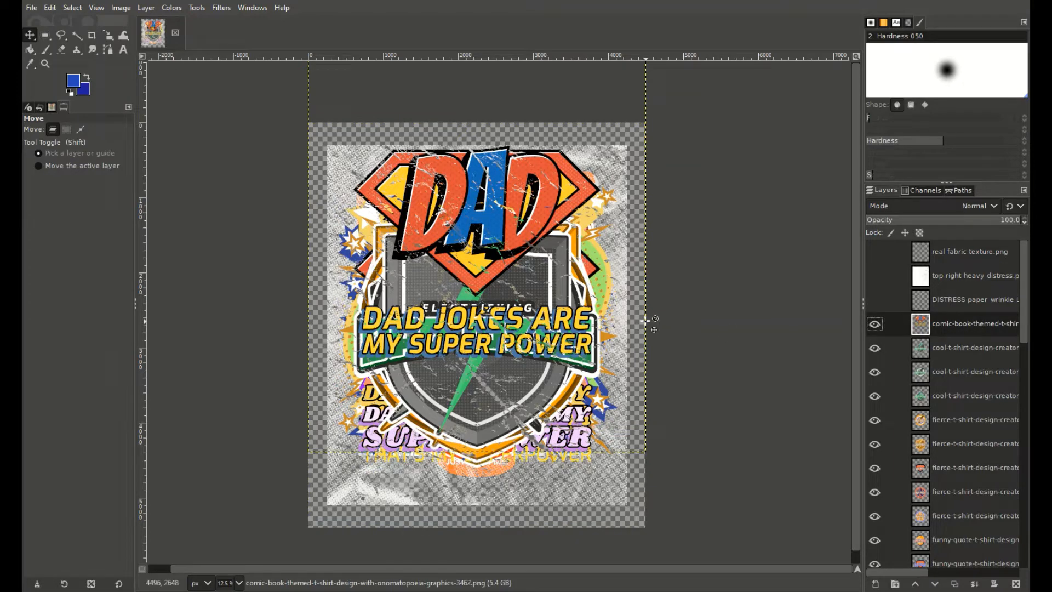
{"action": "key", "text": "Page_Down"}
{"action": "key", "text": "Page_Down"}
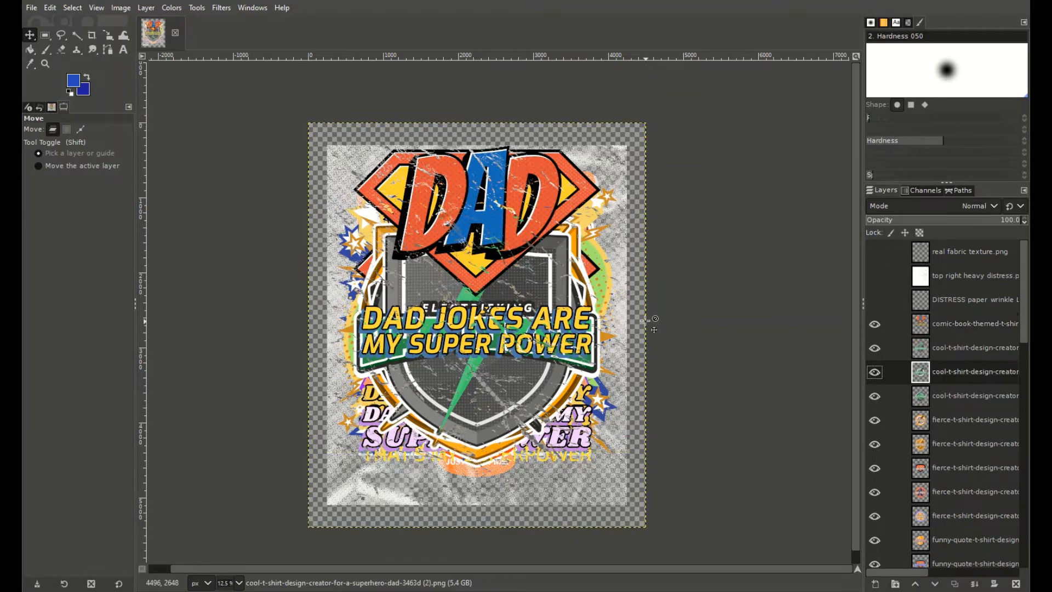
Nudge the comic-book-themed layer further up, to about 1200 px above its original position
{"action": "left_click", "coordinate": [936, 327]}
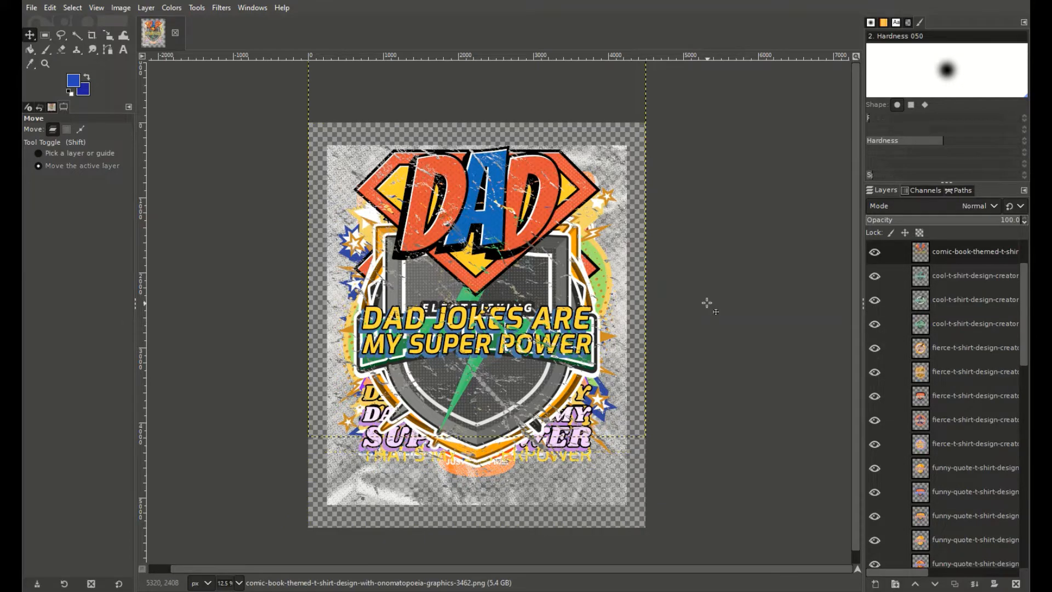
{"action": "key", "text": "shift+Up"}
{"action": "key", "text": "shift+Up"}
{"action": "key", "text": "shift+Up"}
{"action": "key", "text": "shift+Up"}
{"action": "key", "text": "shift+Up"}
{"action": "key", "text": "shift+Up"}
{"action": "key", "text": "shift+Up"}
{"action": "key", "text": "shift+Up"}
{"action": "key", "text": "shift+Up"}
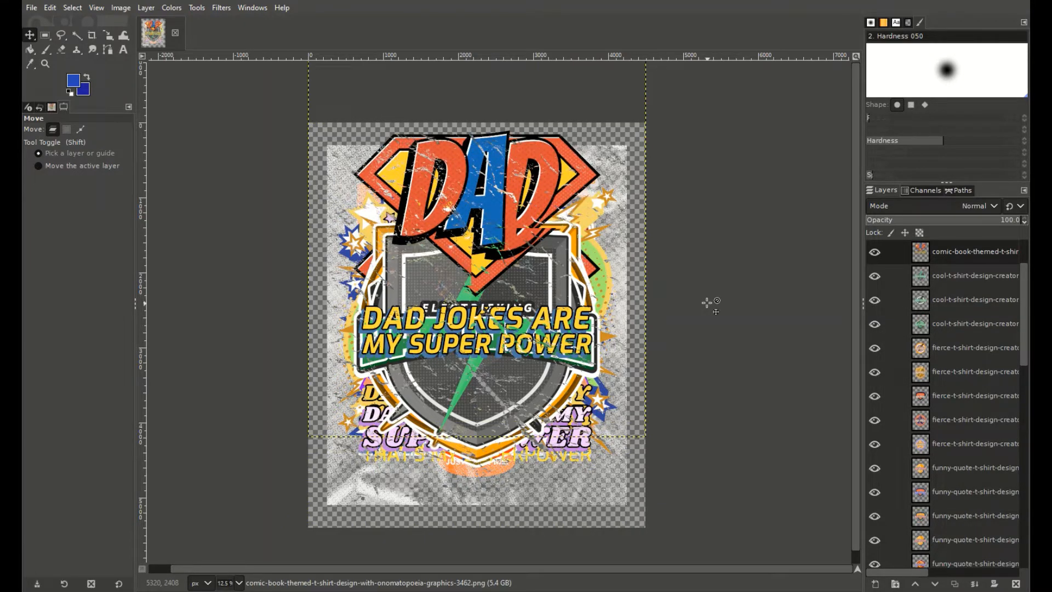
Move the first cool-t-shirt-design-creator layer straight up about 800 px
{"action": "left_click", "coordinate": [967, 277]}
{"action": "left_click", "coordinate": [679, 331]}
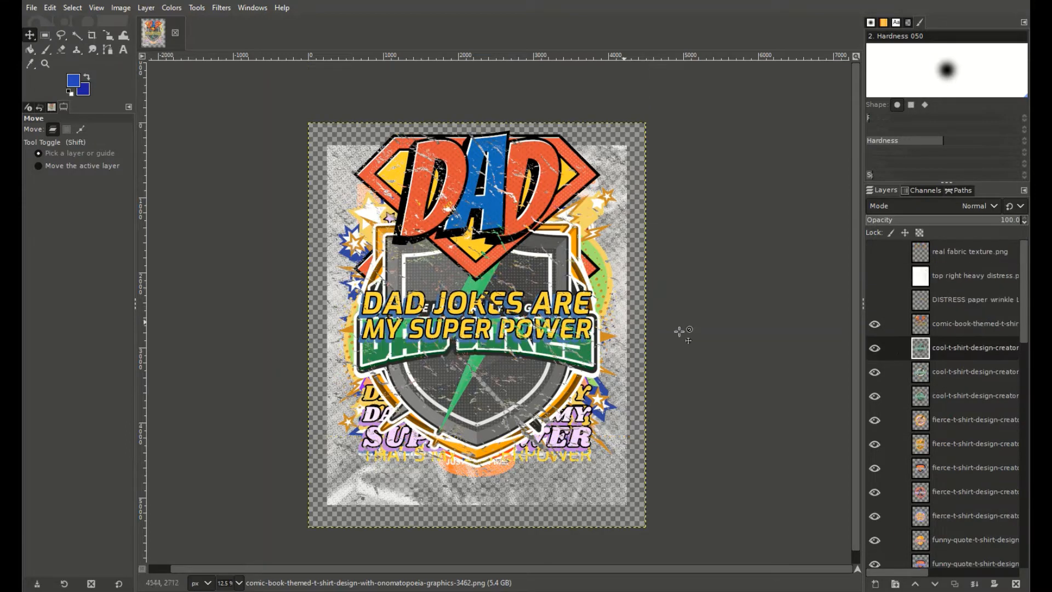
{"action": "key", "text": "shift+Up"}
{"action": "key", "text": "shift+Up"}
{"action": "key", "text": "shift+Up"}
{"action": "key", "text": "shift+Up"}
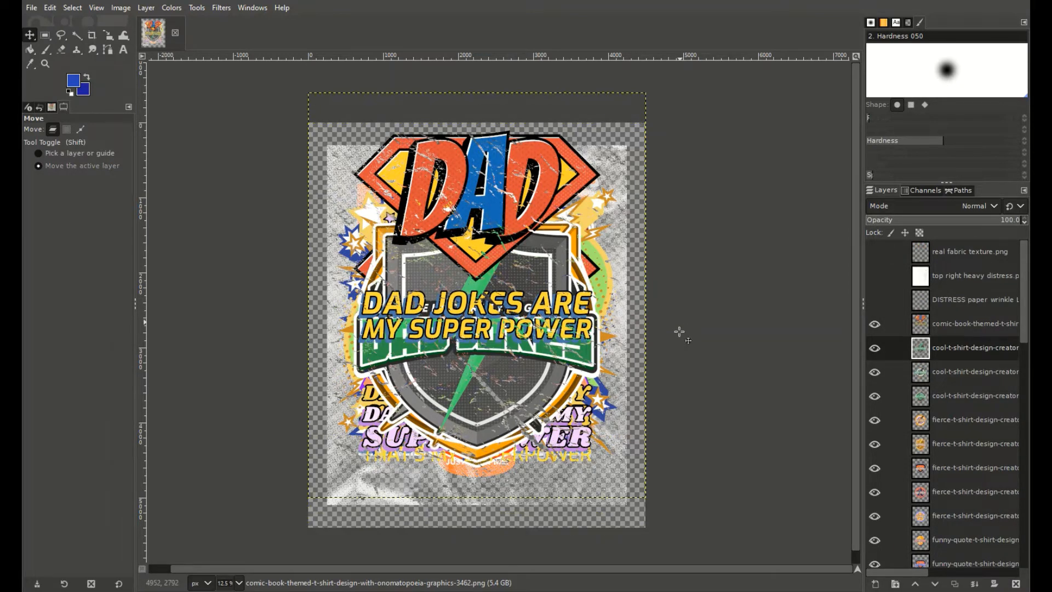
{"action": "key", "text": "shift+Down"}
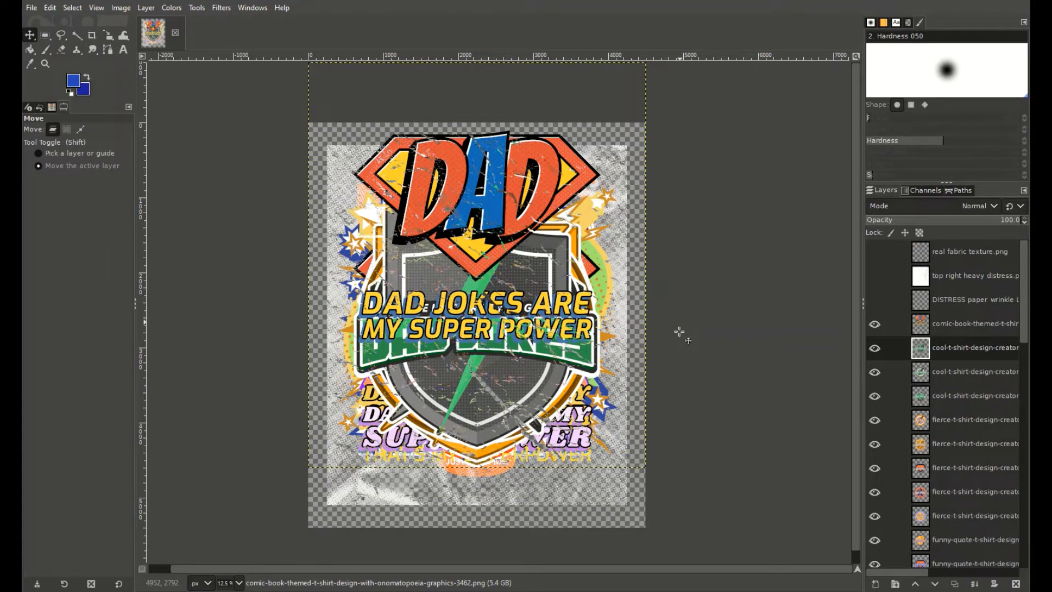
Move the second cool-t-shirt-design-creator layer straight up about 1000 px
{"action": "left_click", "coordinate": [970, 379]}
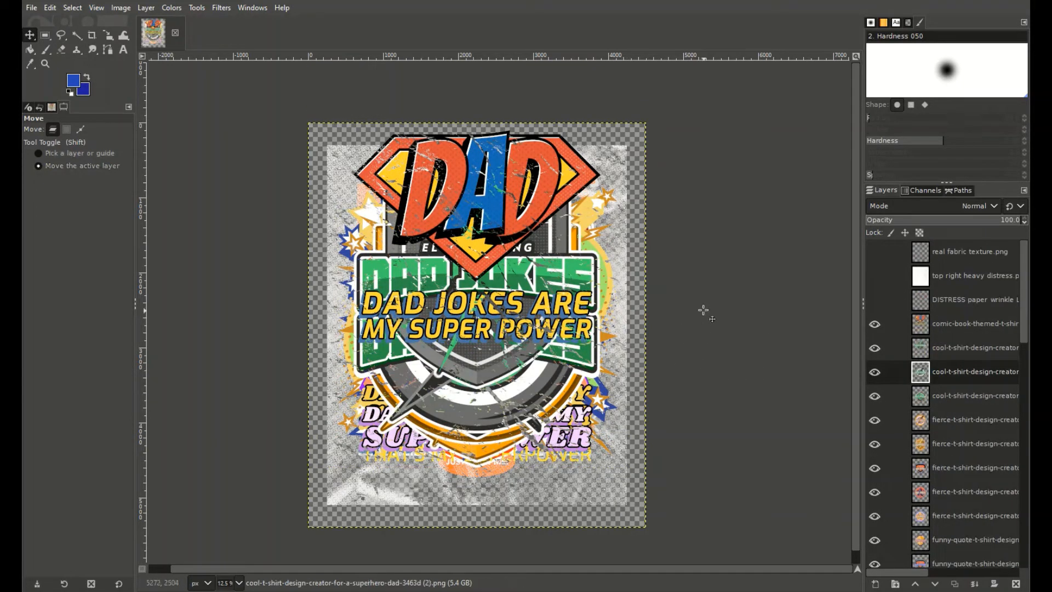
{"action": "key", "text": "shift+Up"}
{"action": "key", "text": "shift+Up"}
{"action": "key", "text": "shift+Up"}
{"action": "key", "text": "shift+Up"}
{"action": "key", "text": "shift+Up"}
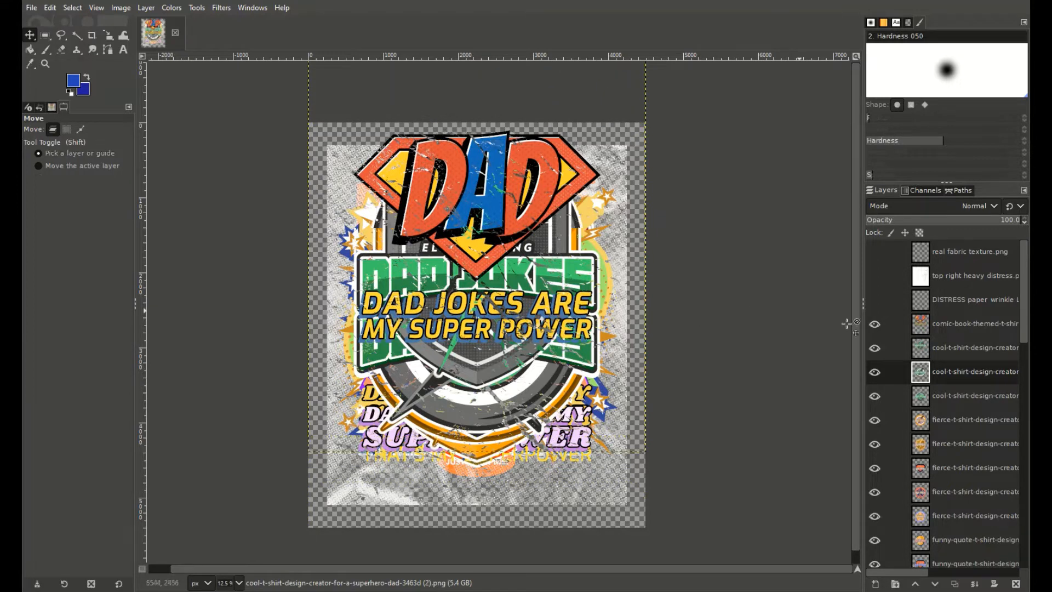
Move the third cool-t-shirt-design-creator layer straight up about 1000 px, nudging it back down slightly if it goes too far
{"action": "left_click", "coordinate": [958, 400]}
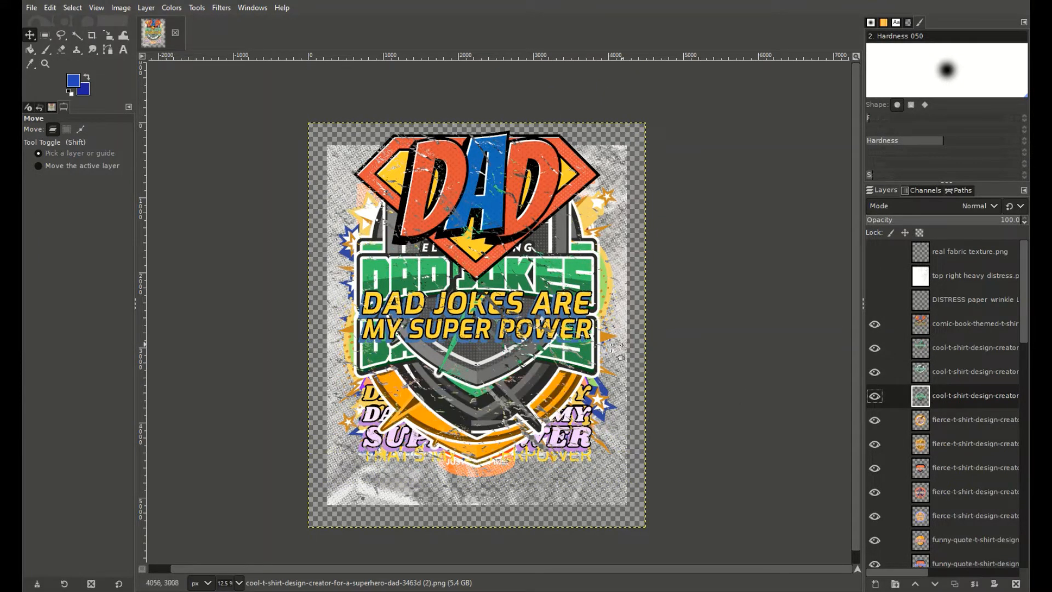
{"action": "left_click", "coordinate": [621, 316]}
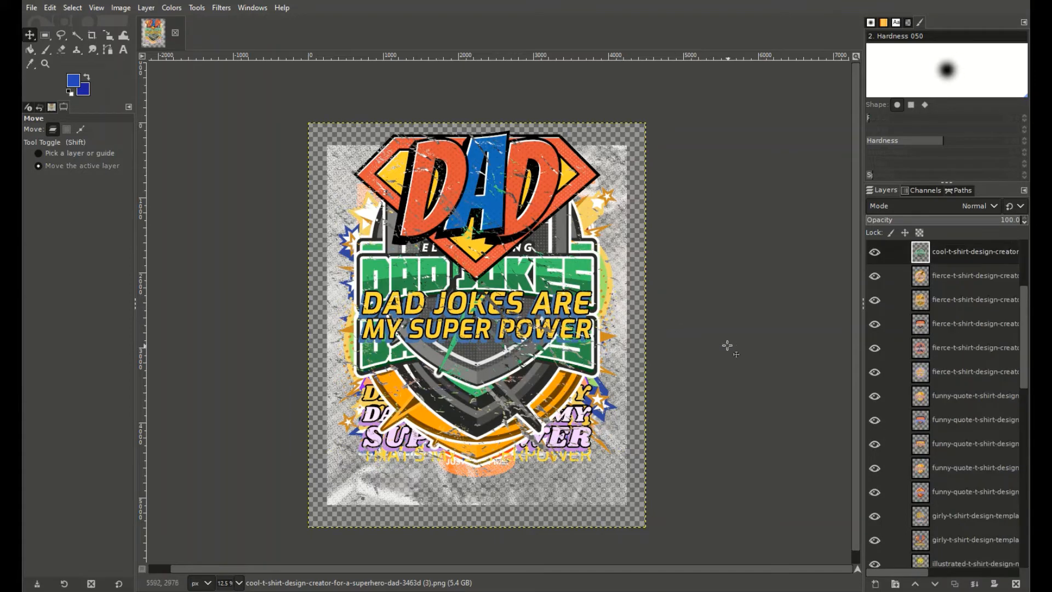
{"action": "key", "text": "shift+Up"}
{"action": "key", "text": "shift+Up"}
{"action": "key", "text": "shift+Up"}
{"action": "key", "text": "shift+Up"}
{"action": "key", "text": "shift+Up"}
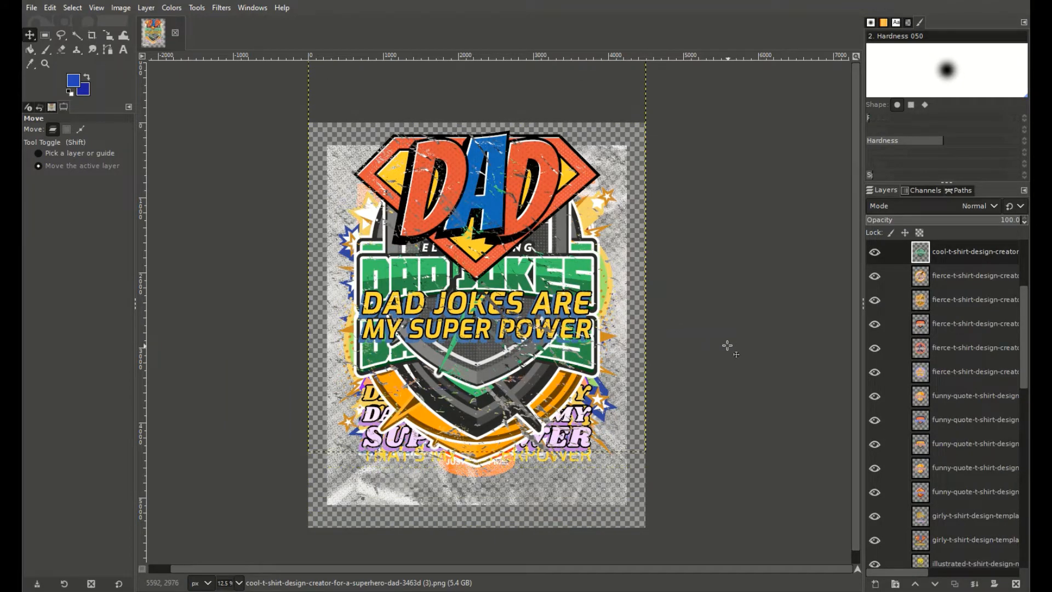
{"action": "key", "text": "shift+Up"}
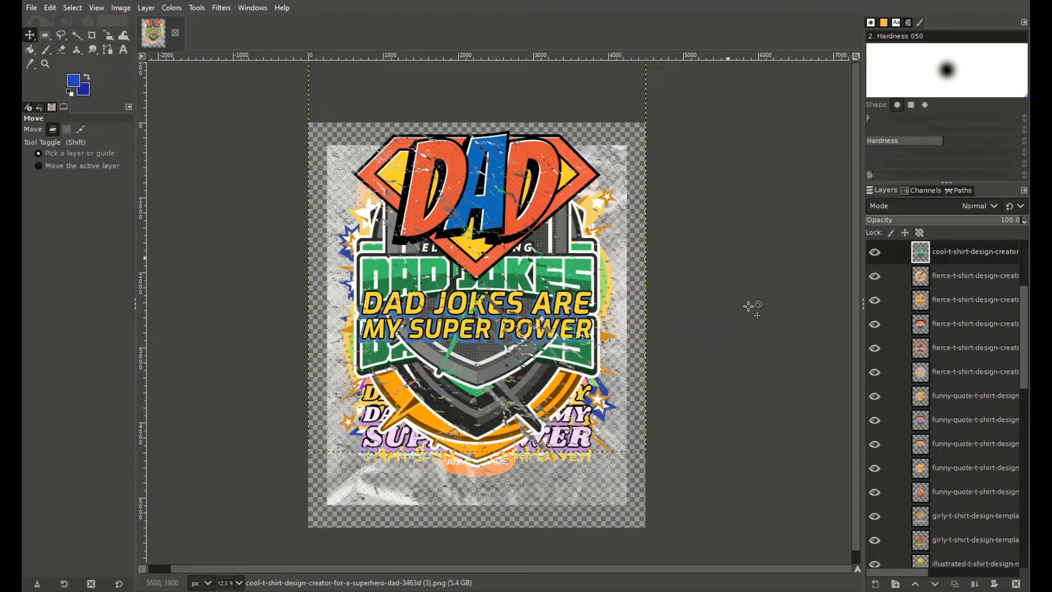
{"action": "key", "text": "shift+Down"}
Move the first fierce-t-shirt-design-creator layer straight up so its artwork sits near the top of the canvas
{"action": "left_click", "coordinate": [966, 277]}
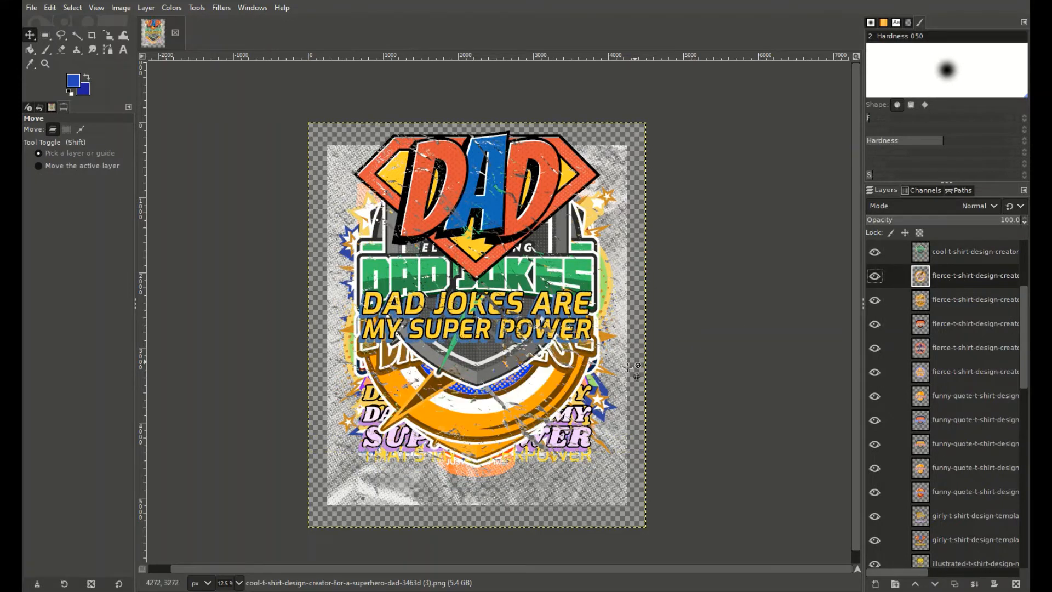
{"action": "key", "text": "shift+Up"}
{"action": "key", "text": "shift+Up"}
{"action": "key", "text": "shift+Up"}
{"action": "key", "text": "shift+Up"}
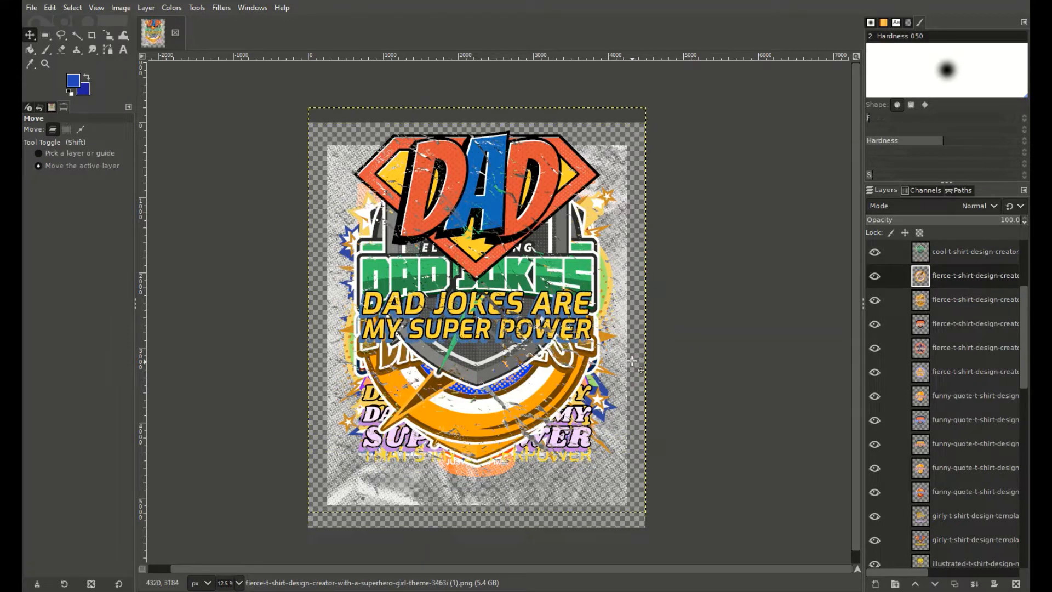
{"action": "key", "text": "shift+Up"}
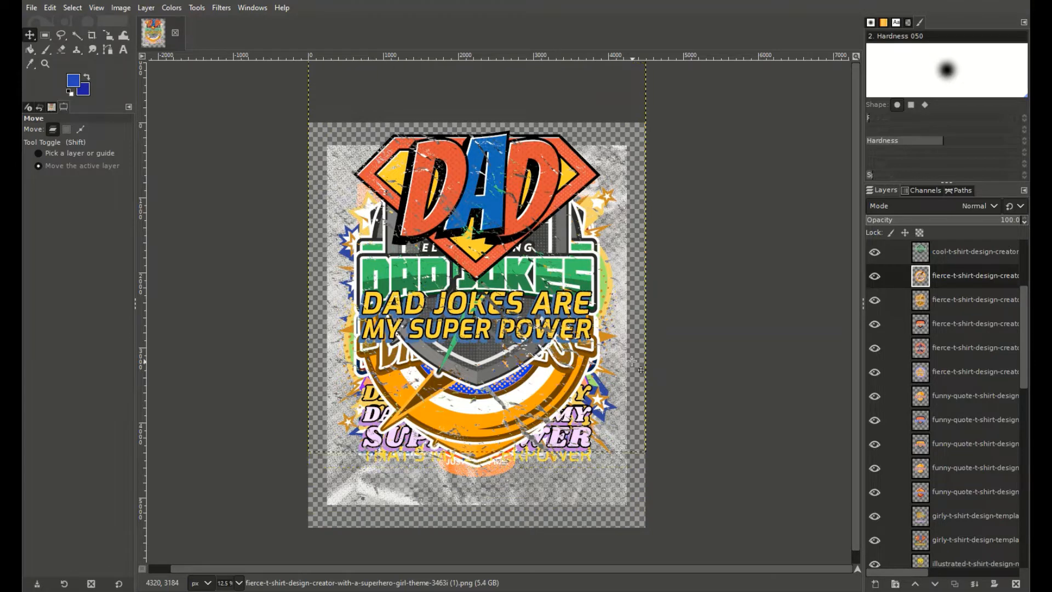
{"action": "key", "text": "shift+Down"}
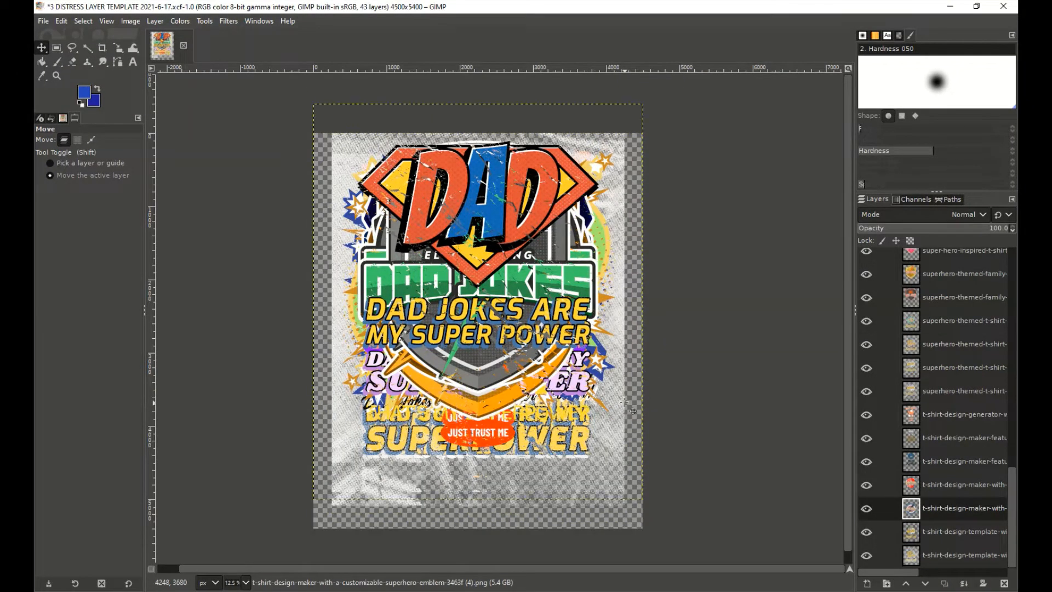
Move the upper of the two t-shirt-design-template layers straight up about 1000 px
{"action": "left_click", "coordinate": [912, 536]}
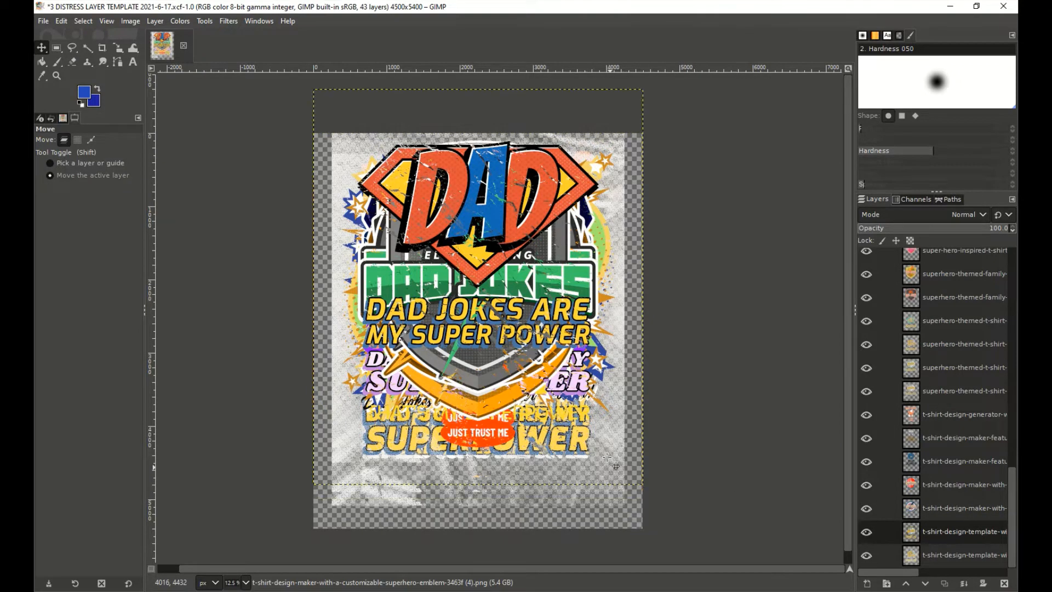
{"action": "key", "text": "shift+Up"}
{"action": "key", "text": "shift+Up"}
{"action": "key", "text": "shift+Up"}
{"action": "key", "text": "shift+Down"}
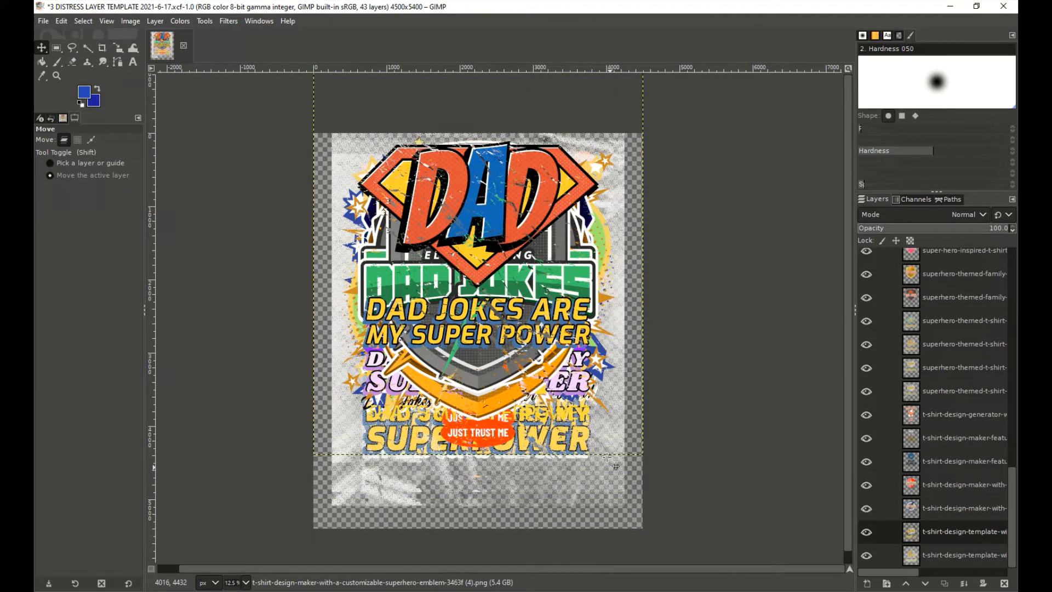
Move the lower of the two t-shirt-design-template layers straight up about 800 px
{"action": "key", "text": "shift+Down"}
{"action": "left_click", "coordinate": [916, 558]}
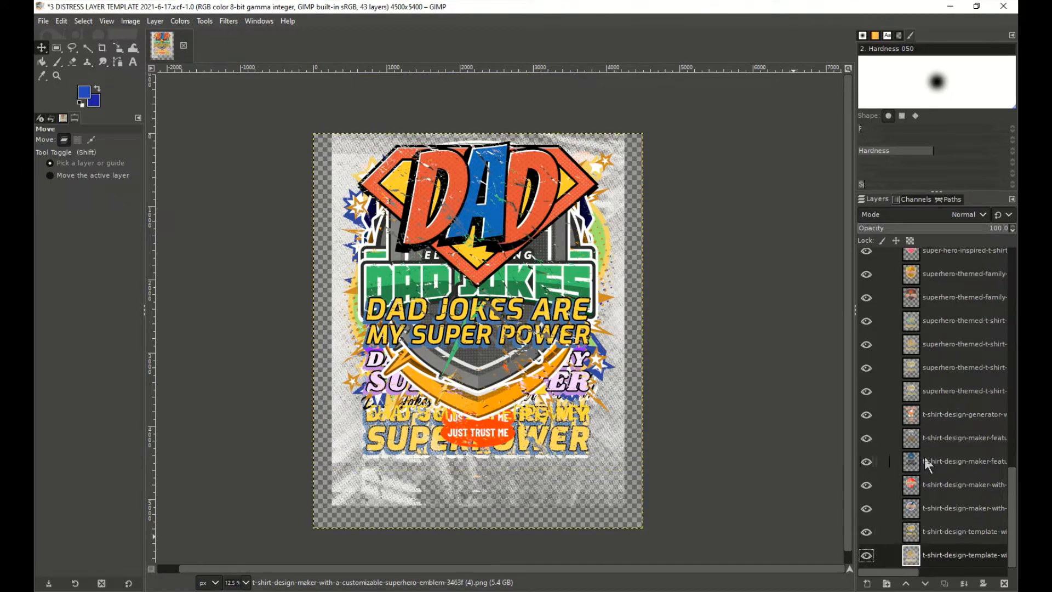
{"action": "key", "text": "shift+Up"}
{"action": "key", "text": "shift+Up"}
{"action": "key", "text": "shift+Up"}
{"action": "key", "text": "shift+Up"}
{"action": "key", "text": "shift+Up"}
{"action": "key", "text": "shift+Up"}
{"action": "key", "text": "shift+Up"}
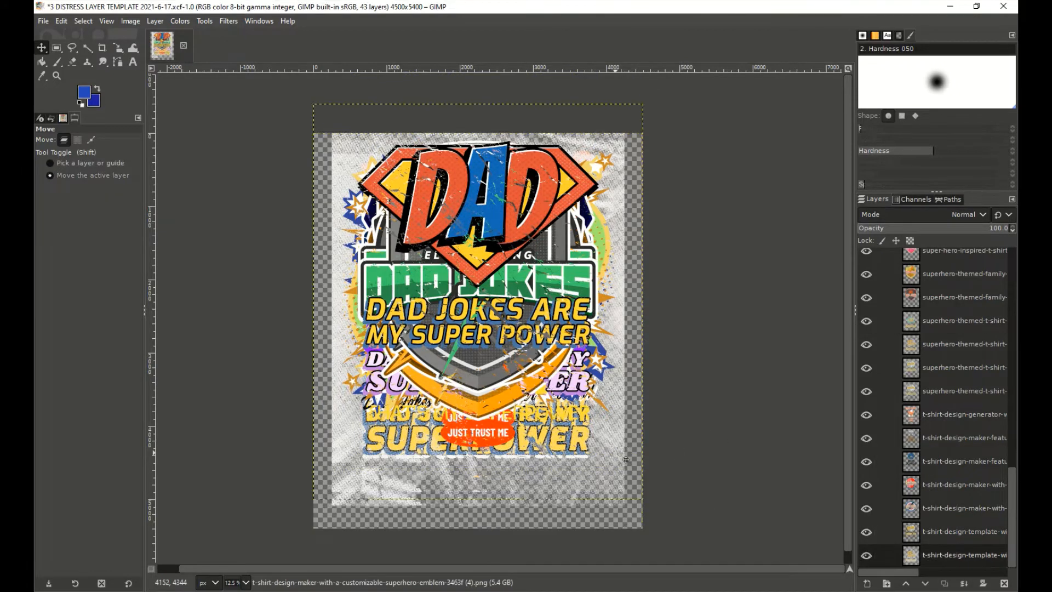
{"action": "key", "text": "shift+Down"}
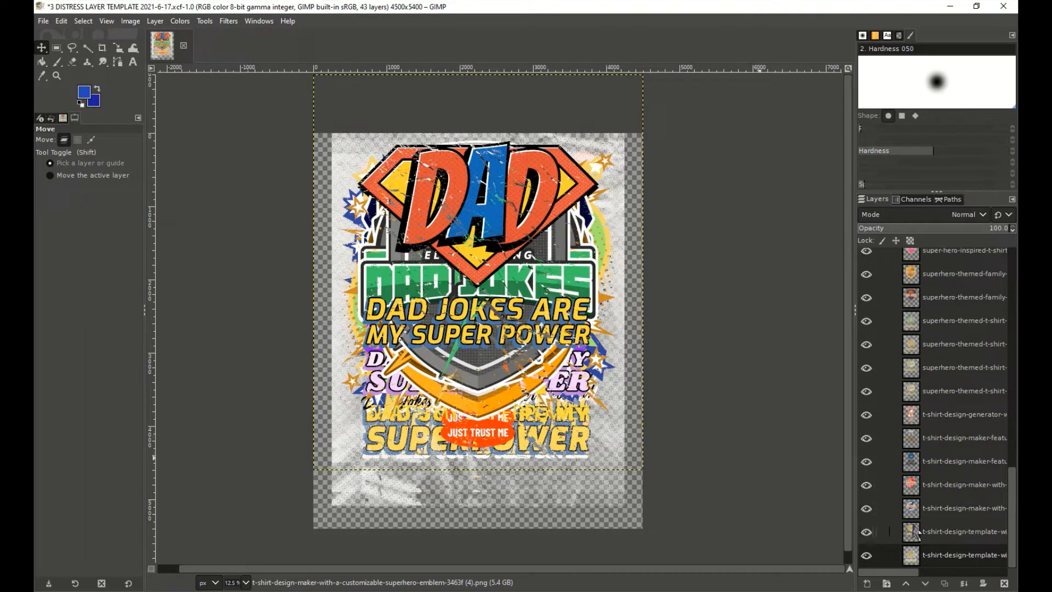
Fit the comic-book-themed-t-shirt layer's boundary to the image size
{"action": "left_click_drag", "start_coordinate": [1012, 517], "coordinate": [991, 291]}
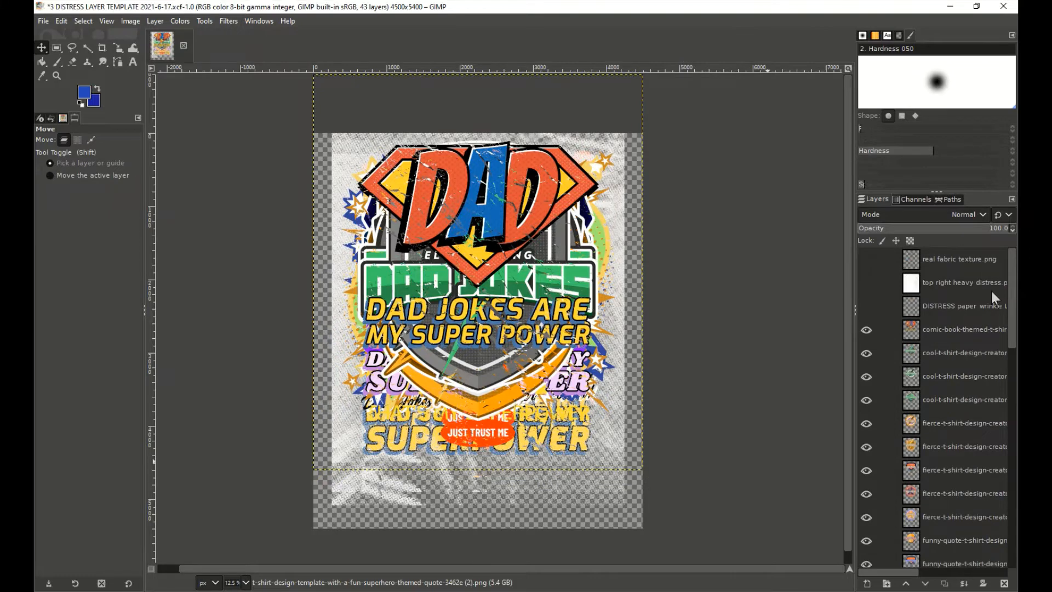
{"action": "left_click", "coordinate": [909, 330]}
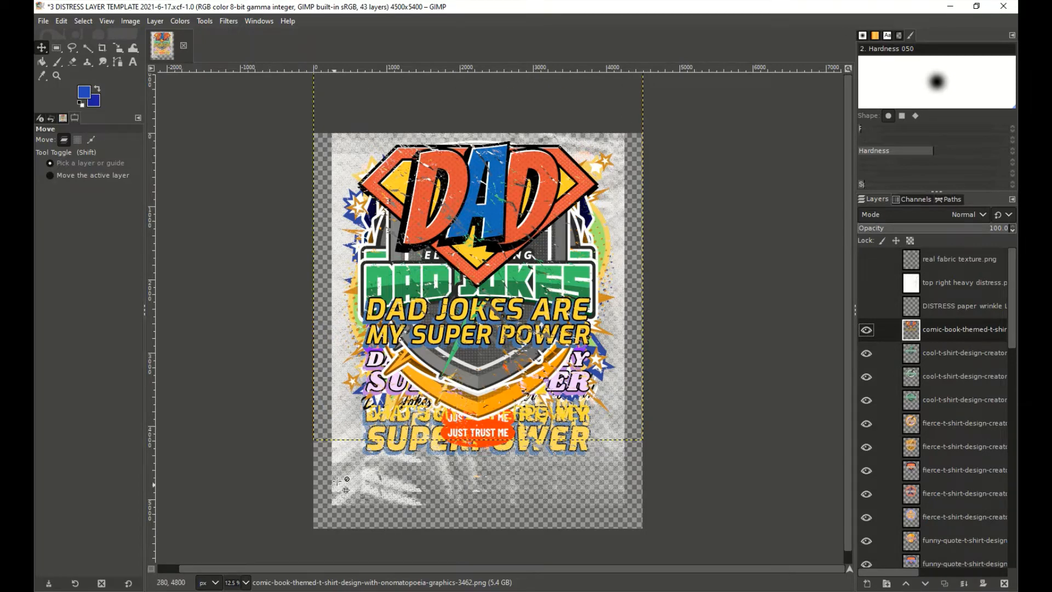
{"action": "right_click", "coordinate": [911, 333]}
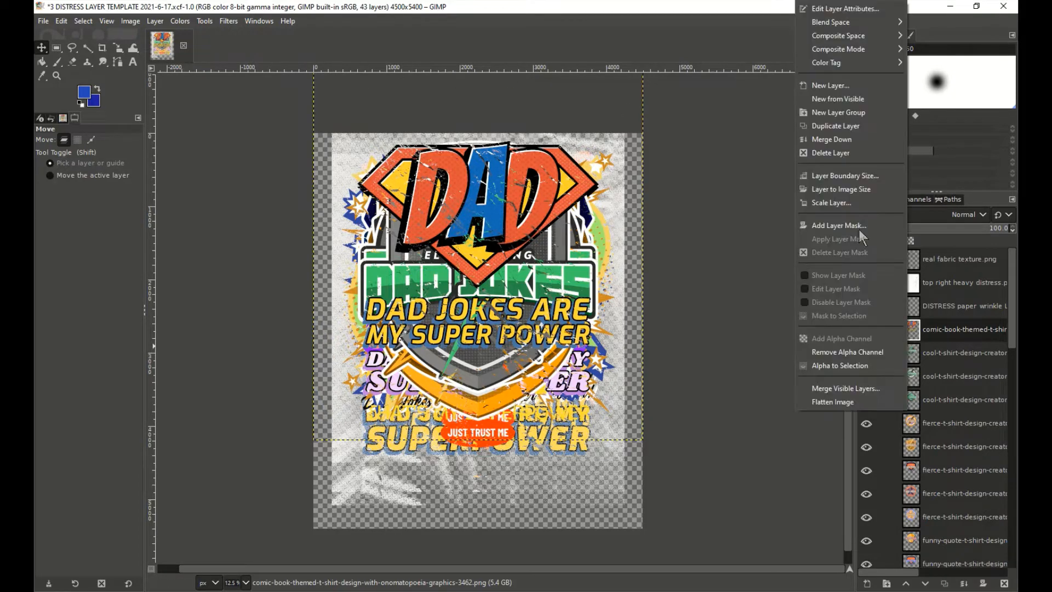
{"action": "left_click", "coordinate": [849, 191]}
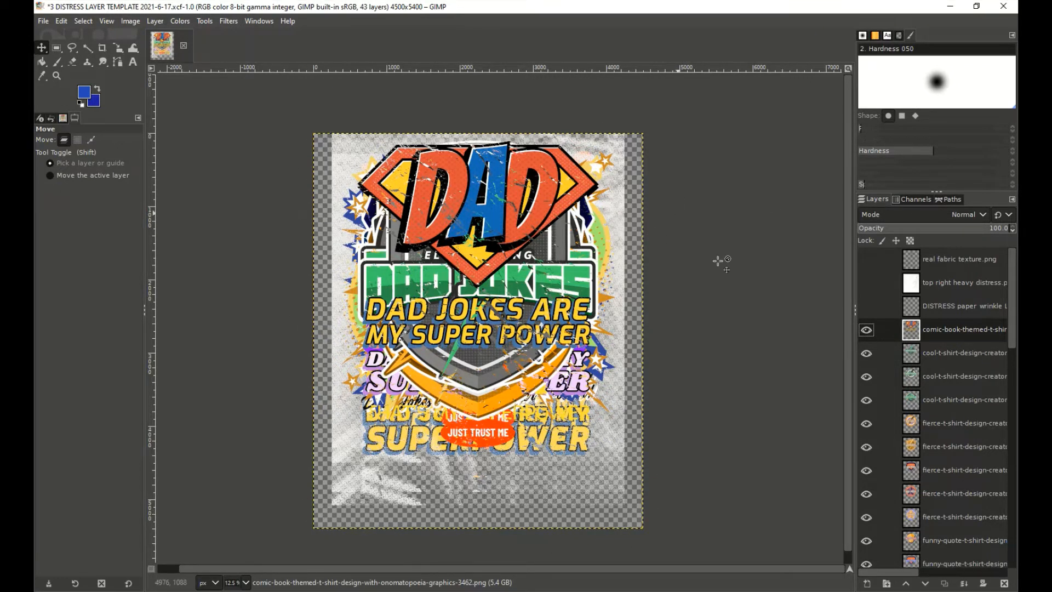
Fit the boundaries of all three cool-t-shirt-design-creator layers to the image size, one layer at a time
{"action": "left_click", "coordinate": [912, 359]}
{"action": "right_click", "coordinate": [911, 360]}
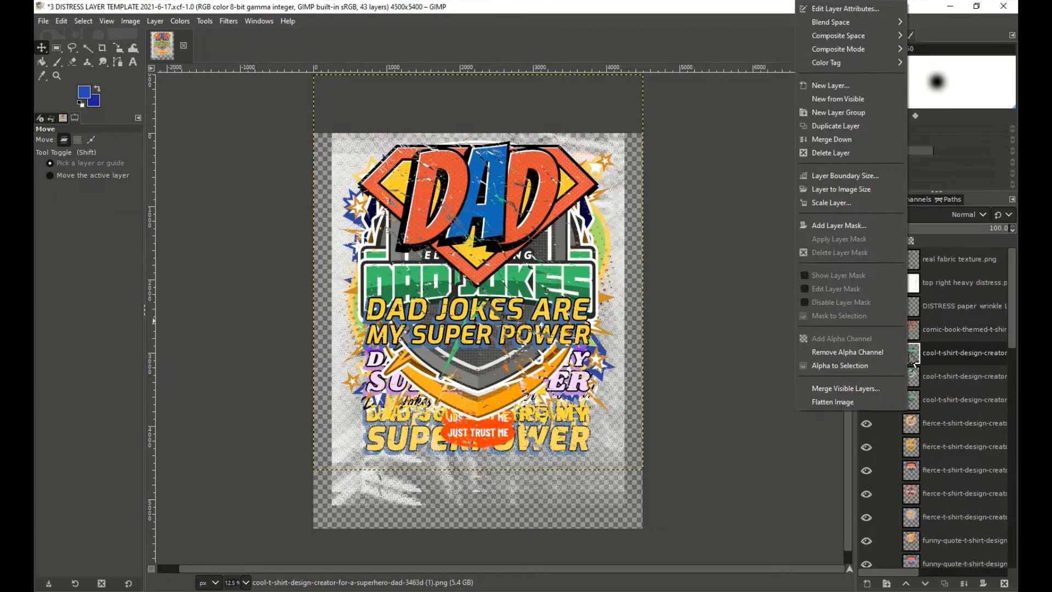
{"action": "left_click", "coordinate": [857, 191]}
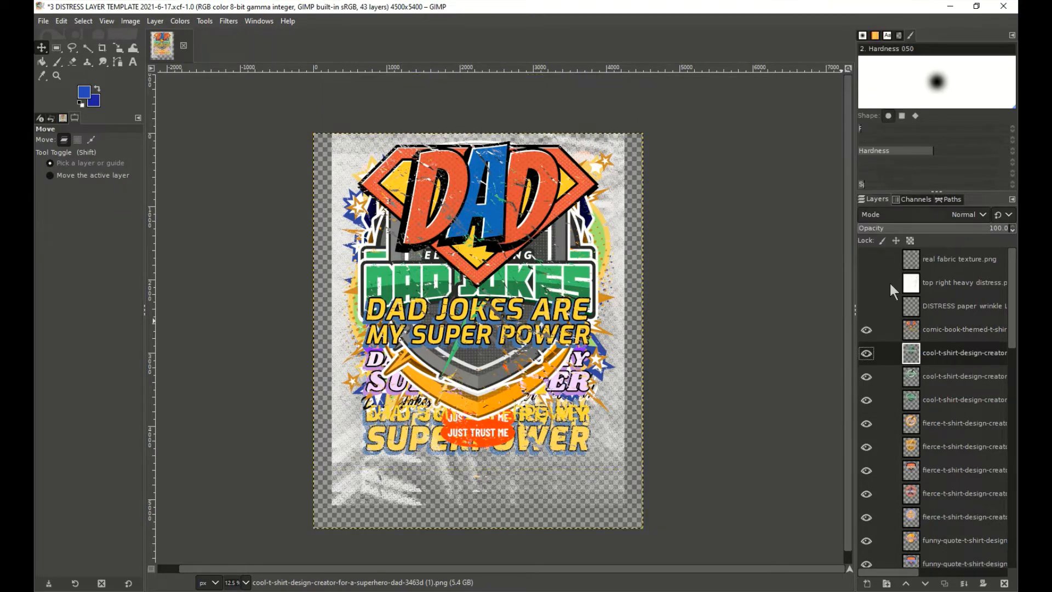
{"action": "right_click", "coordinate": [911, 384]}
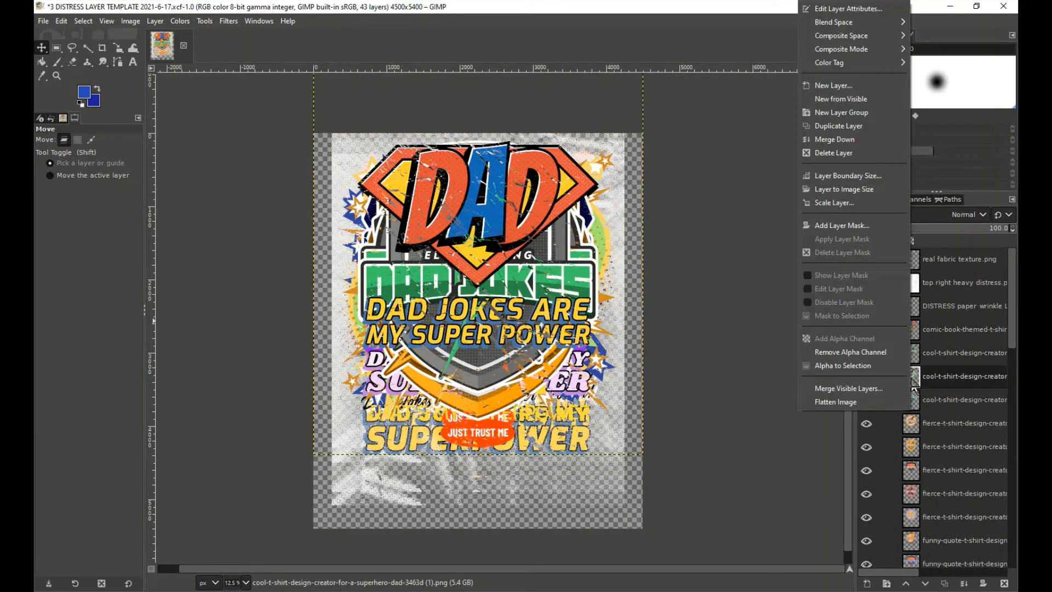
{"action": "left_click", "coordinate": [856, 192]}
{"action": "right_click", "coordinate": [905, 400]}
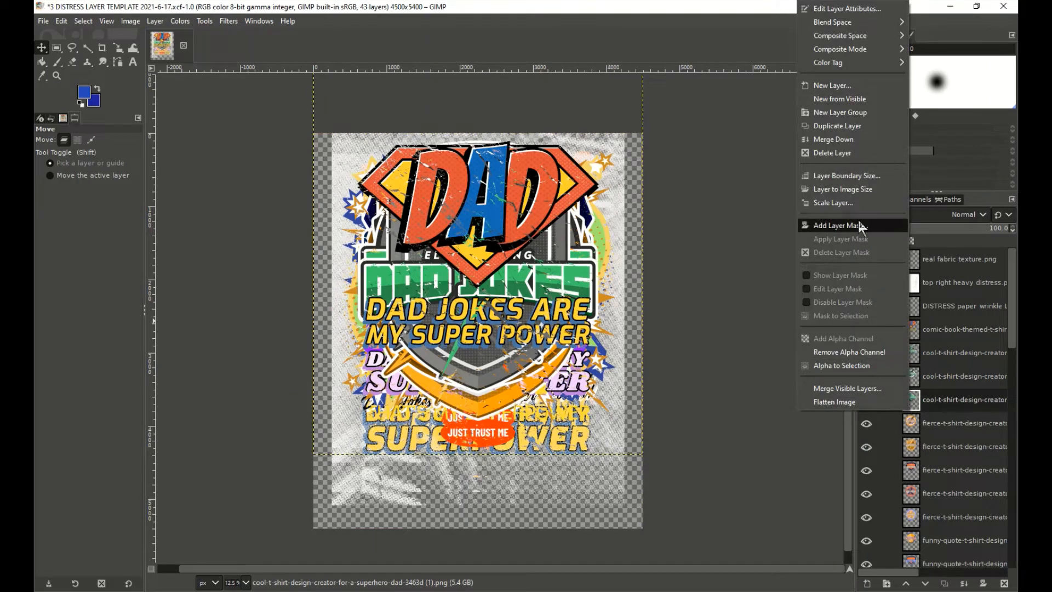
{"action": "left_click", "coordinate": [850, 193]}
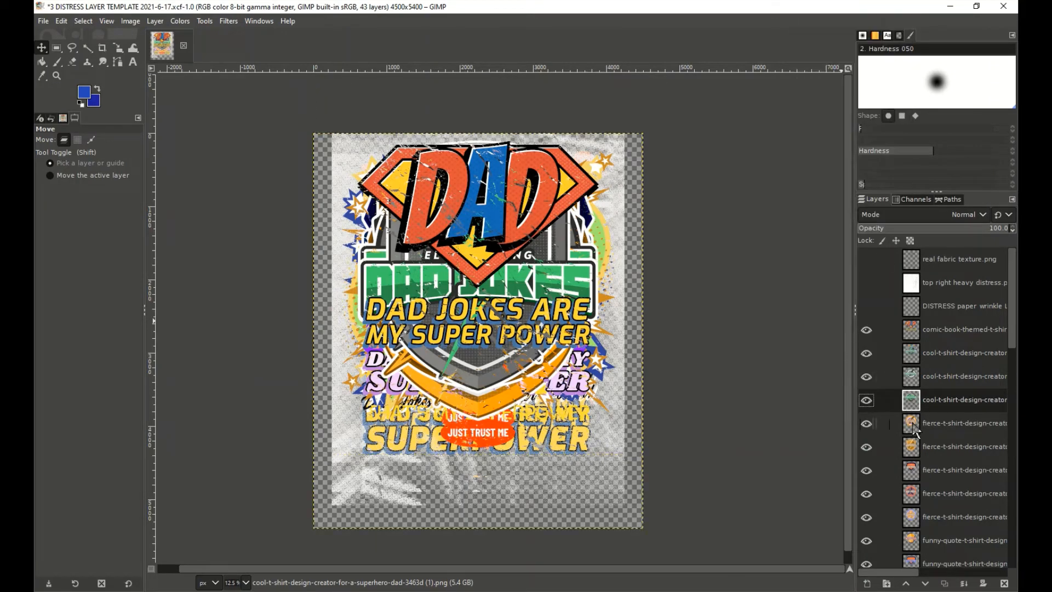
Fit the boundaries of the first four fierce-t-shirt-design-creator layers to the image size, one layer at a time
{"action": "right_click", "coordinate": [914, 427]}
{"action": "left_click", "coordinate": [847, 202]}
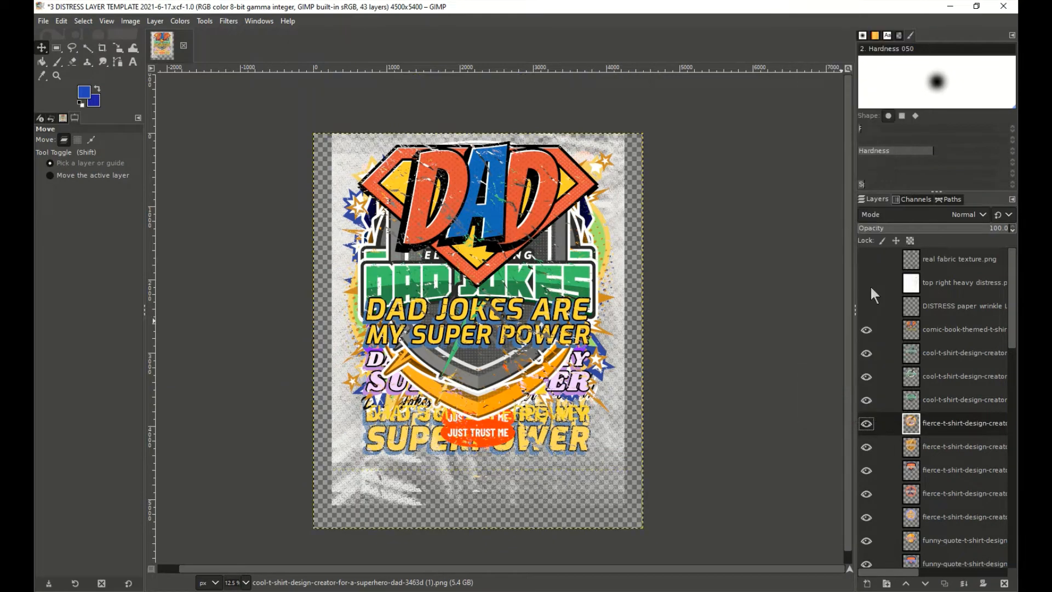
{"action": "right_click", "coordinate": [912, 448]}
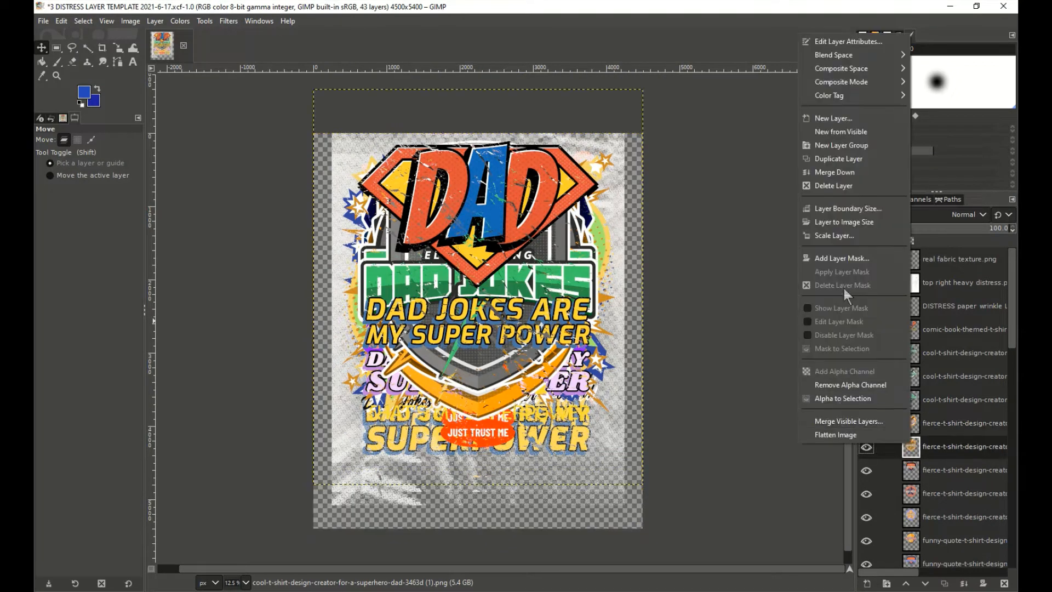
{"action": "left_click", "coordinate": [848, 222]}
{"action": "right_click", "coordinate": [912, 472]}
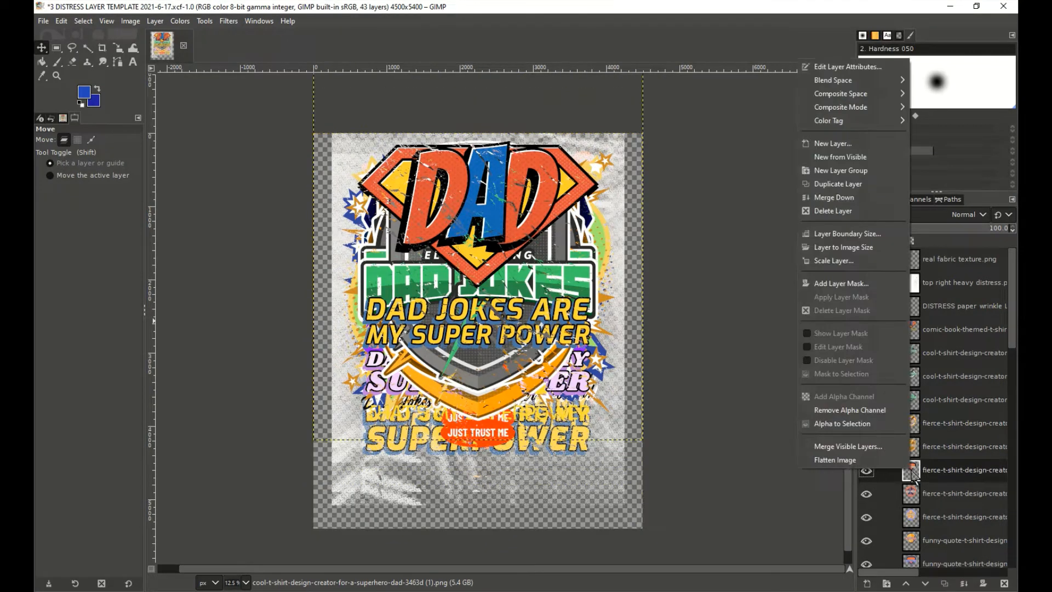
{"action": "left_click", "coordinate": [847, 248]}
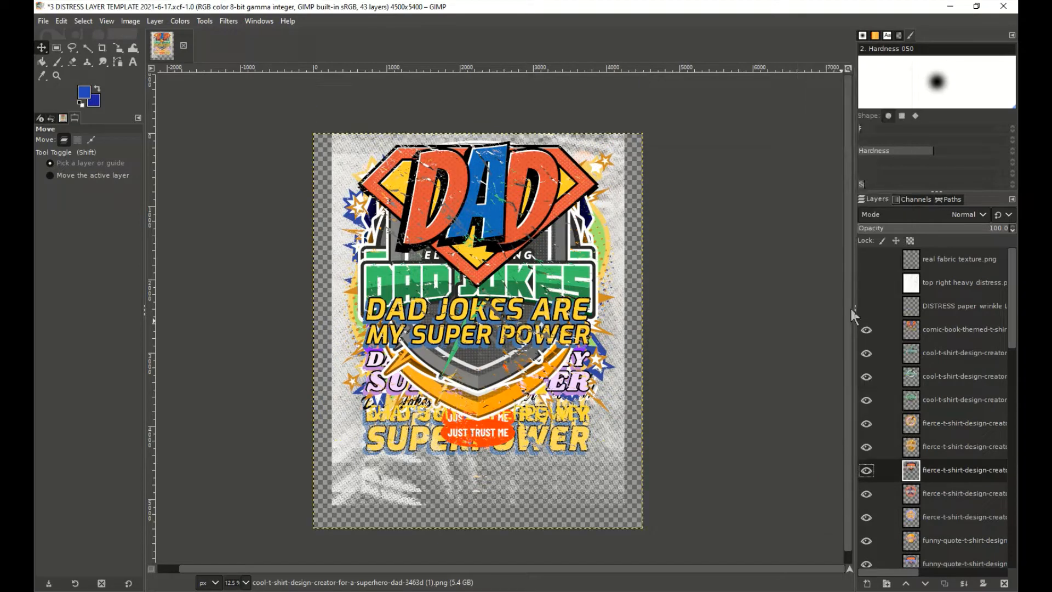
{"action": "scroll", "coordinate": [918, 361], "scroll_direction": "down", "scroll_amount": 3}
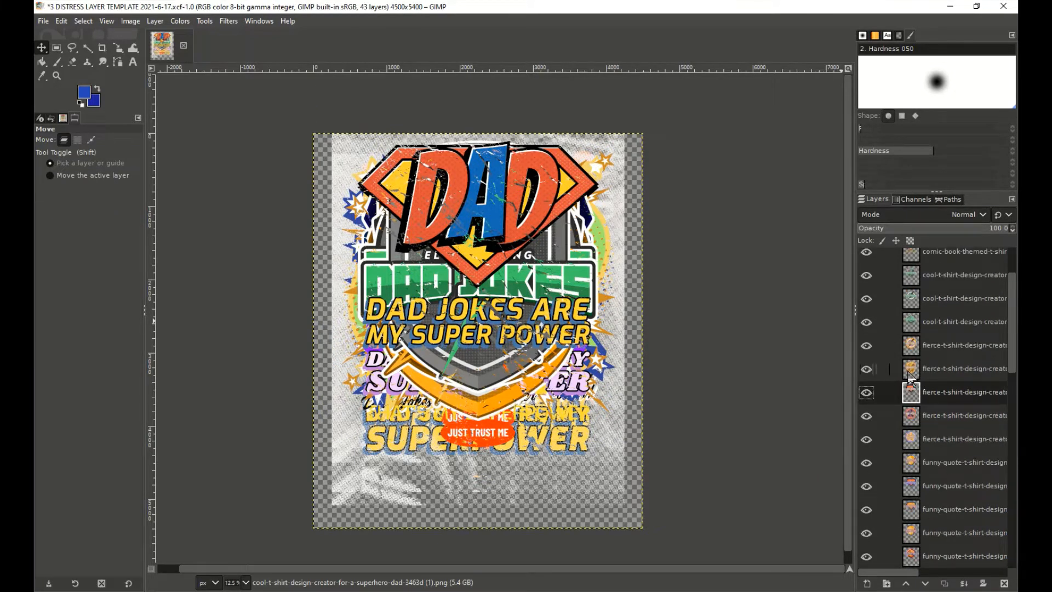
{"action": "scroll", "coordinate": [917, 383], "scroll_direction": "down", "scroll_amount": 2}
{"action": "left_click", "coordinate": [900, 368]}
{"action": "right_click", "coordinate": [900, 368]}
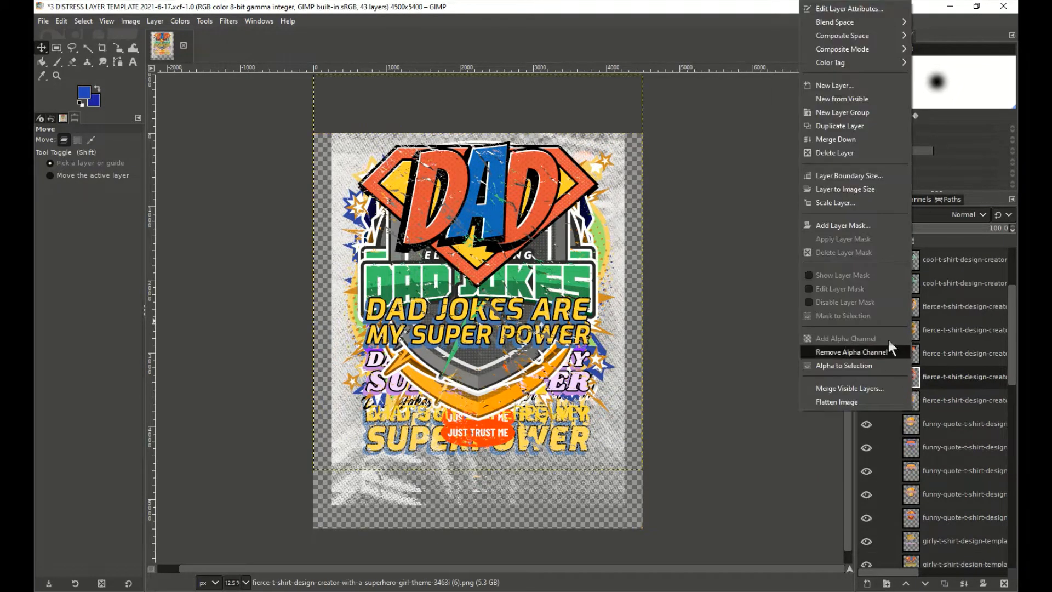
{"action": "left_click", "coordinate": [883, 184]}
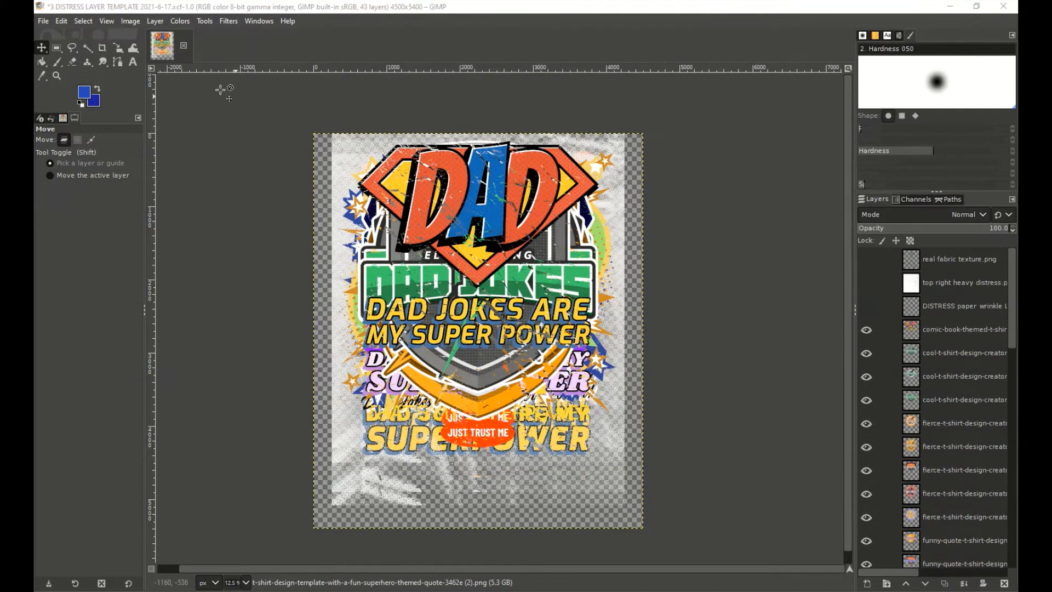
Start exporting the layered image under the name DAD JOKES MY SUPER POWER BATCH 1 202193.ORA
{"action": "left_click", "coordinate": [42, 21]}
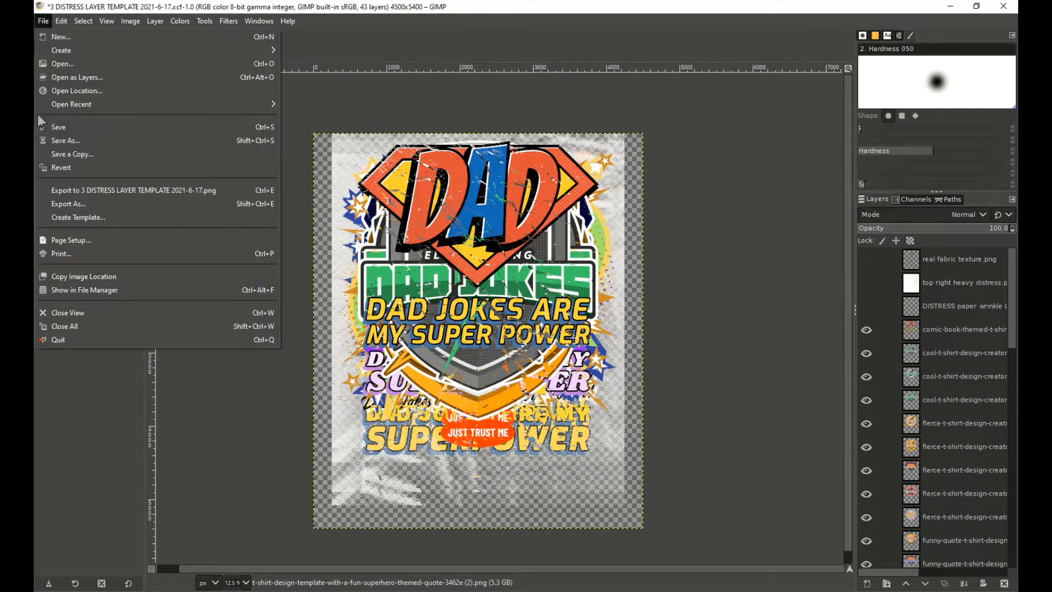
{"action": "left_click", "coordinate": [247, 204]}
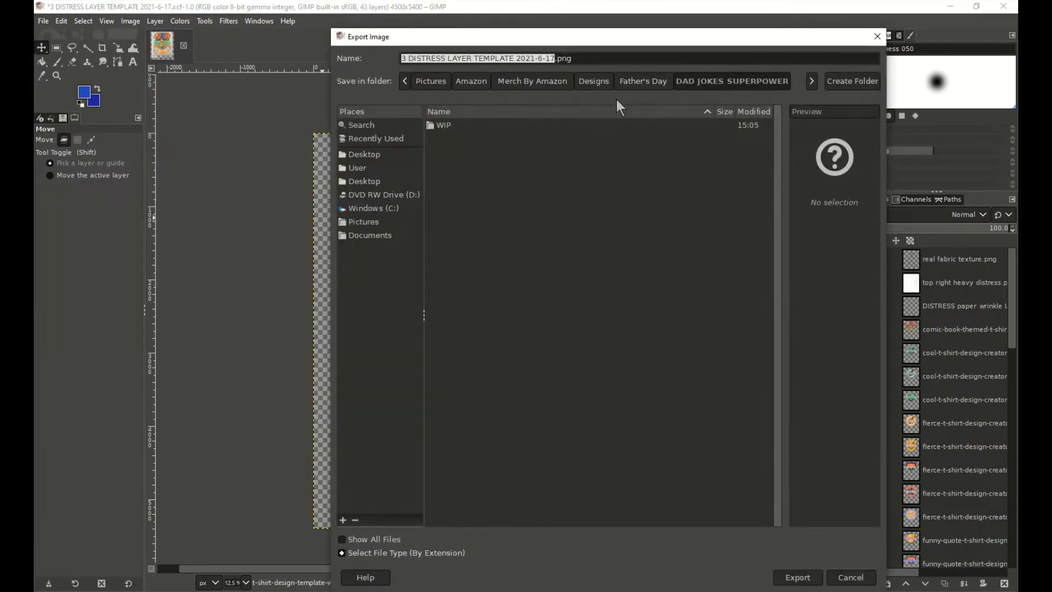
{"action": "type", "text": "DAD JOKES MY SUP"}
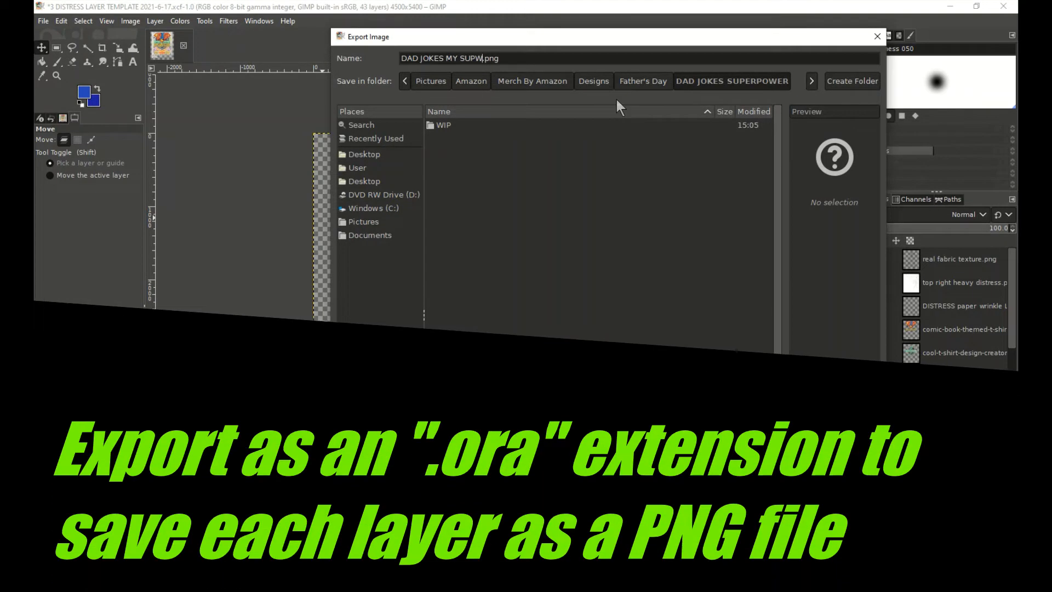
{"action": "type", "text": "ER POWER BATCH 1 202193"}
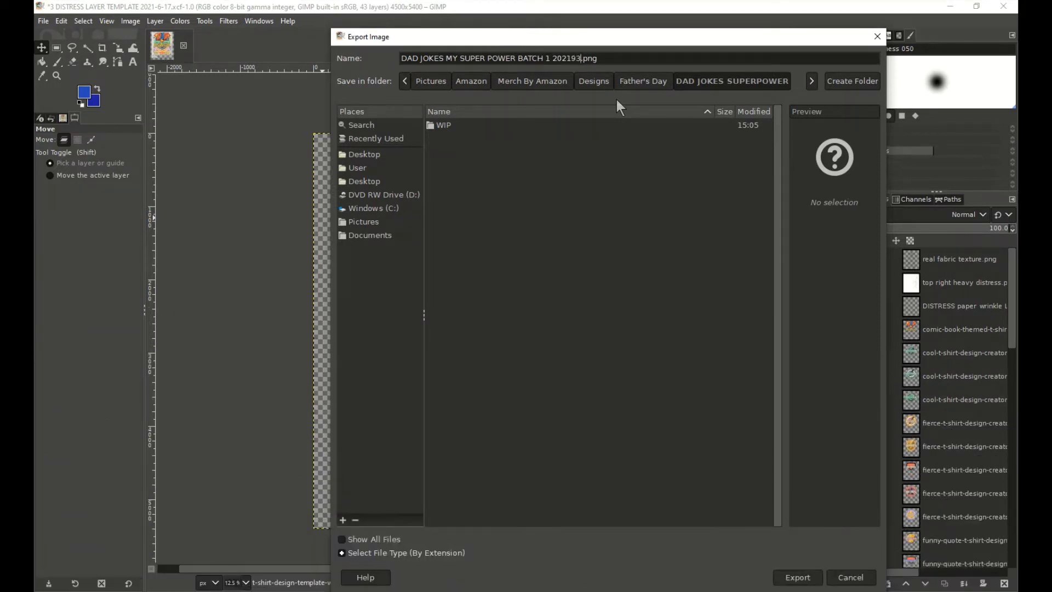
{"action": "key", "text": "shift+Right"}
{"action": "key", "text": "shift+Right"}
{"action": "key", "text": "shift+Right"}
{"action": "type", "text": "ORA"}
Create an UPLOAD folder inside DAD JOKES SUPERPOWER and export the ORA file into it
{"action": "left_click", "coordinate": [840, 80]}
{"action": "type", "text": "UPLOAD"}
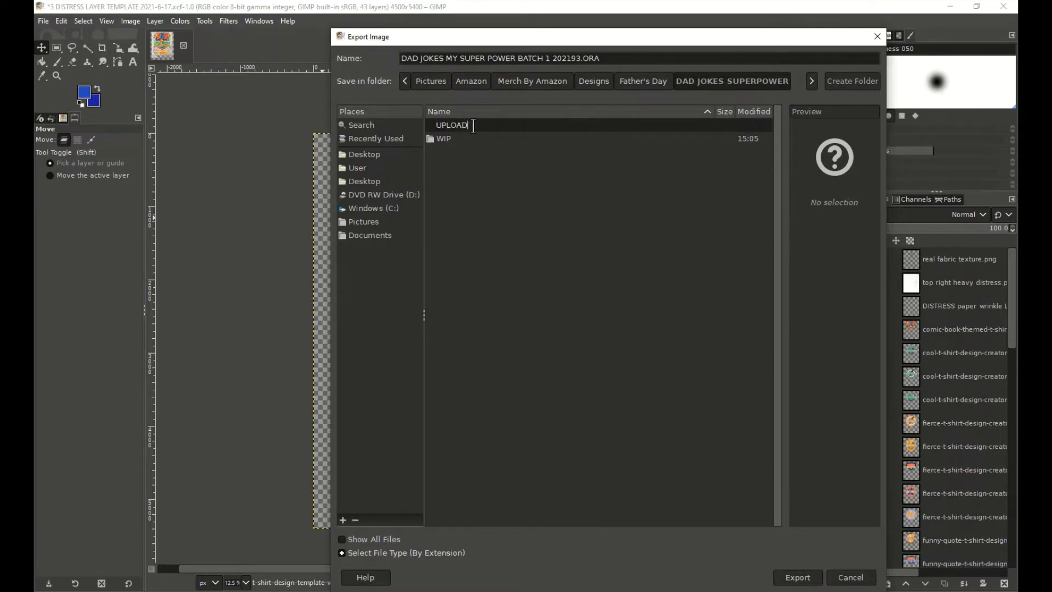
{"action": "key", "text": "Return"}
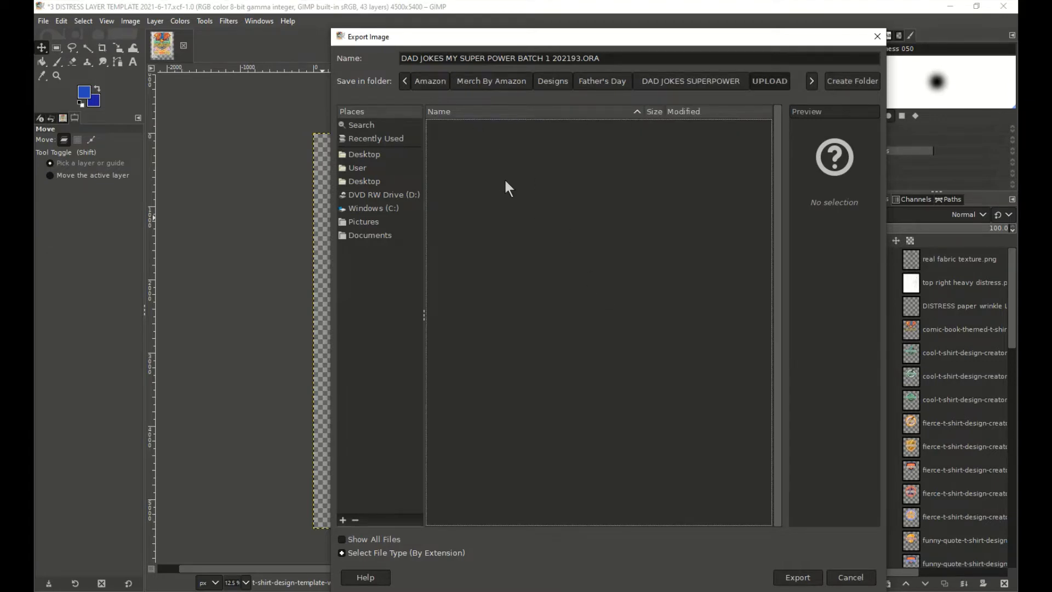
{"action": "left_click", "coordinate": [789, 580]}
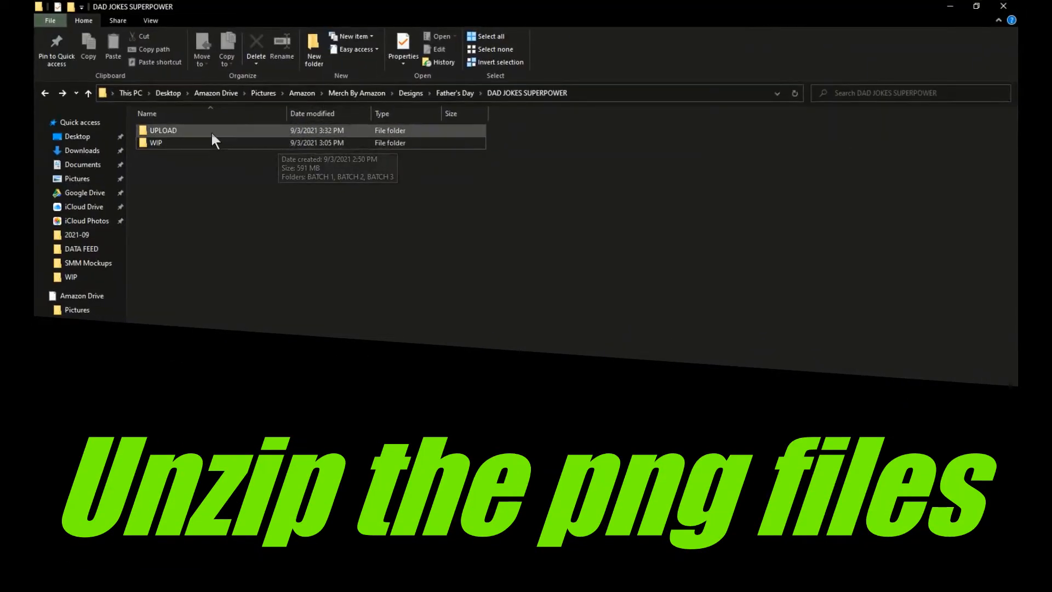
Switch to File Explorer, open the UPLOAD folder in DAD JOKES SUPERPOWER and select the exported ORA file
{"action": "left_click", "coordinate": [211, 131]}
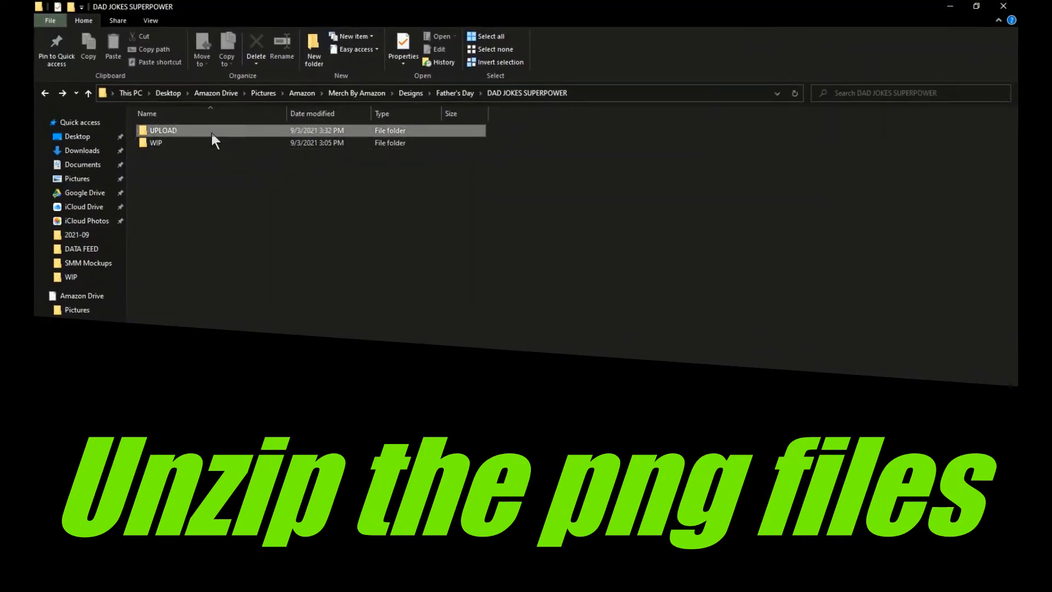
{"action": "double_click", "coordinate": [210, 130]}
{"action": "left_click", "coordinate": [168, 156]}
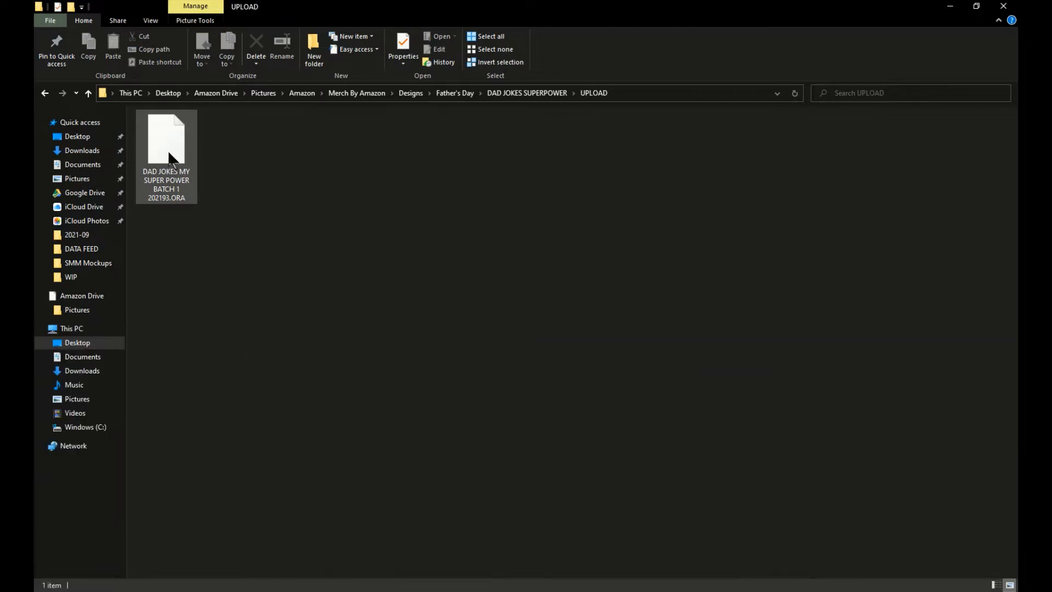
{"action": "right_click", "coordinate": [169, 153]}
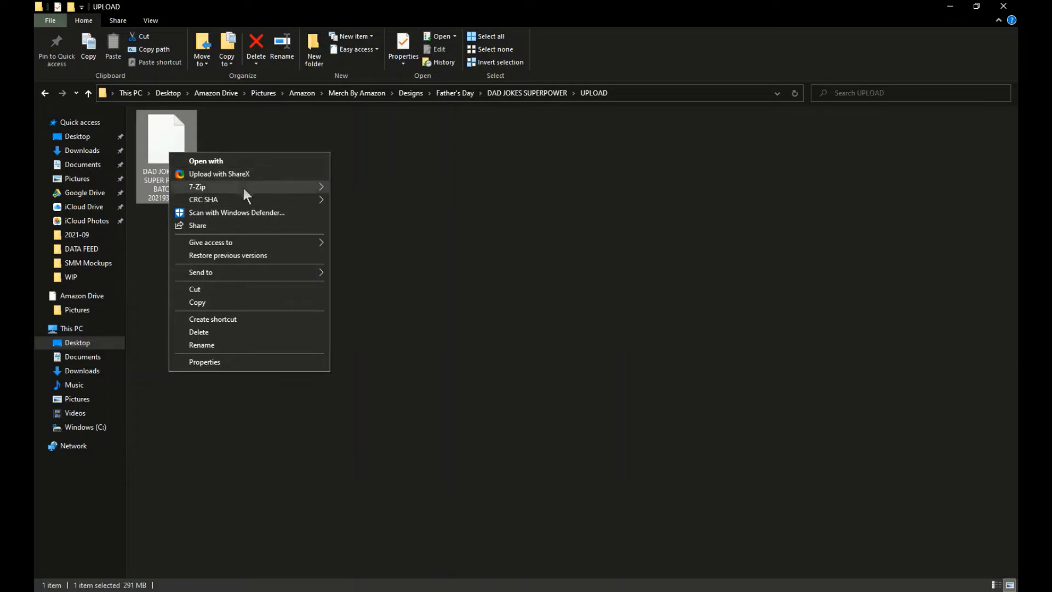
{"action": "mouse_move", "coordinate": [272, 188]}
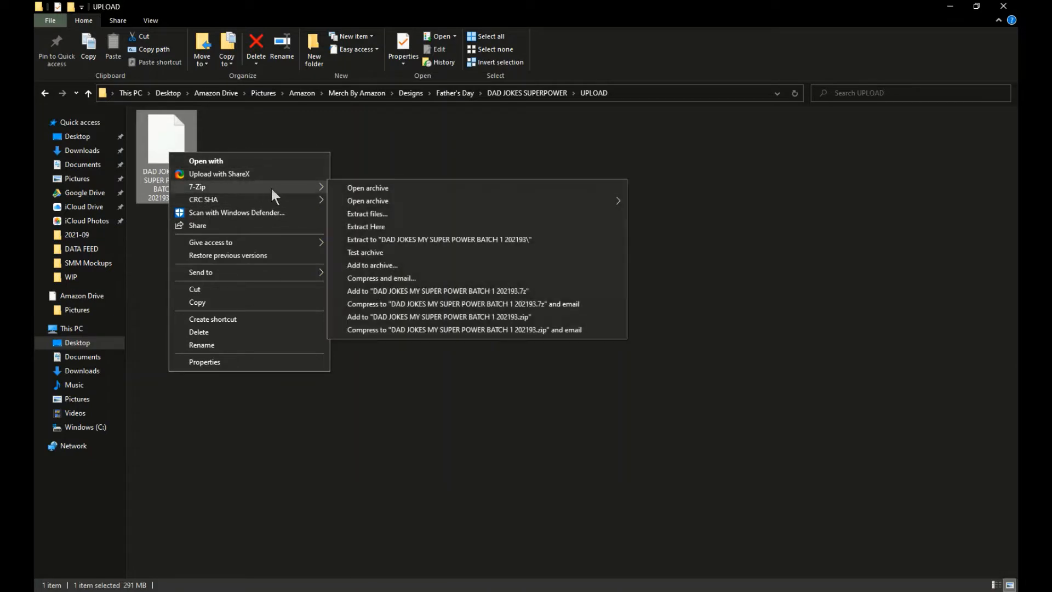
{"action": "left_click", "coordinate": [380, 213]}
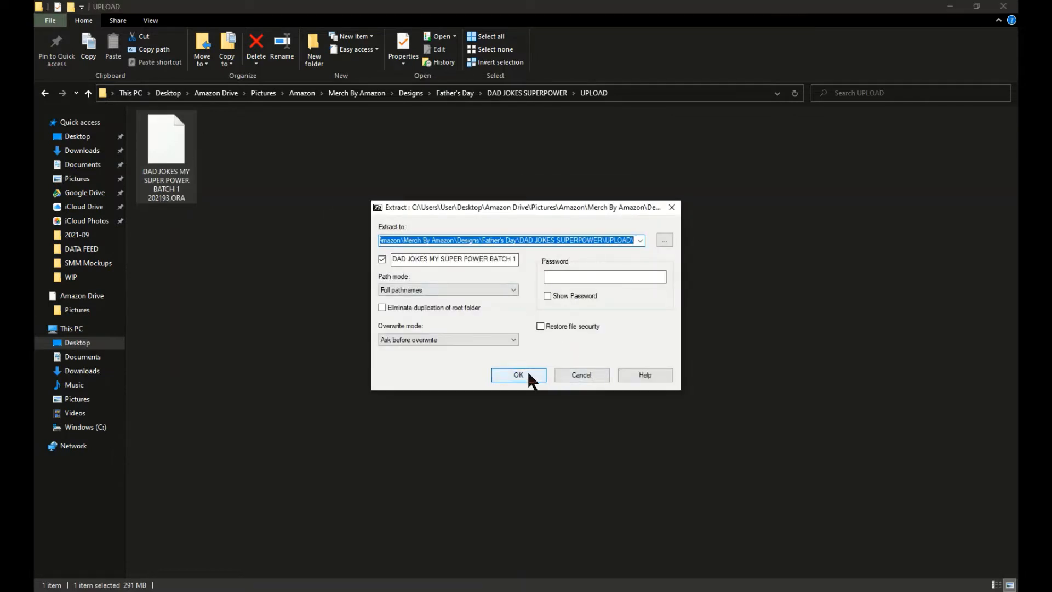
{"action": "left_click", "coordinate": [518, 375]}
Extract the ORA file's contents directly into the UPLOAD folder with 7-Zip
{"action": "right_click", "coordinate": [186, 165]}
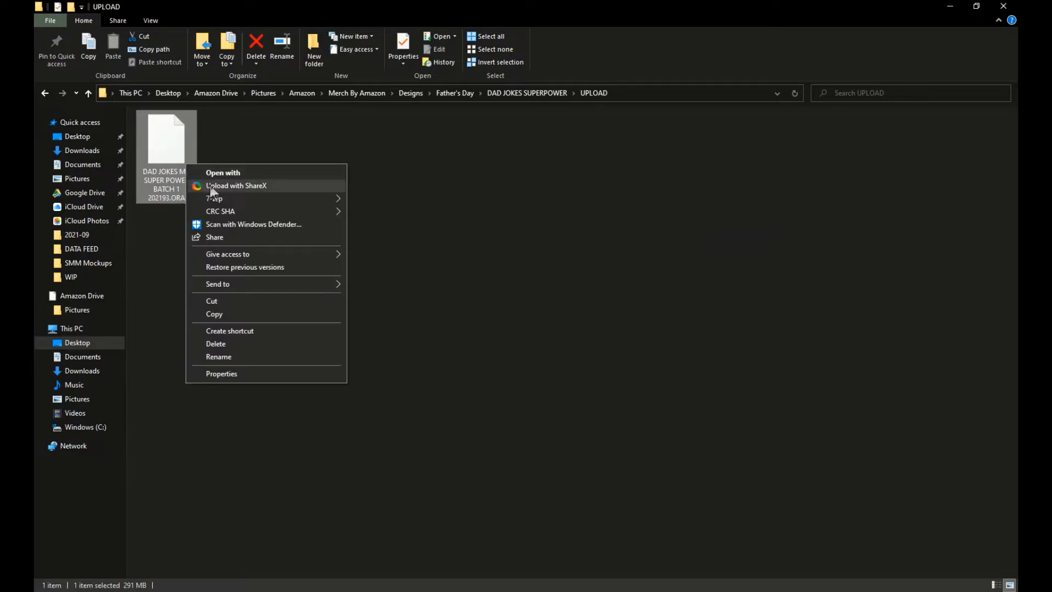
{"action": "mouse_move", "coordinate": [235, 198]}
{"action": "left_click", "coordinate": [395, 238]}
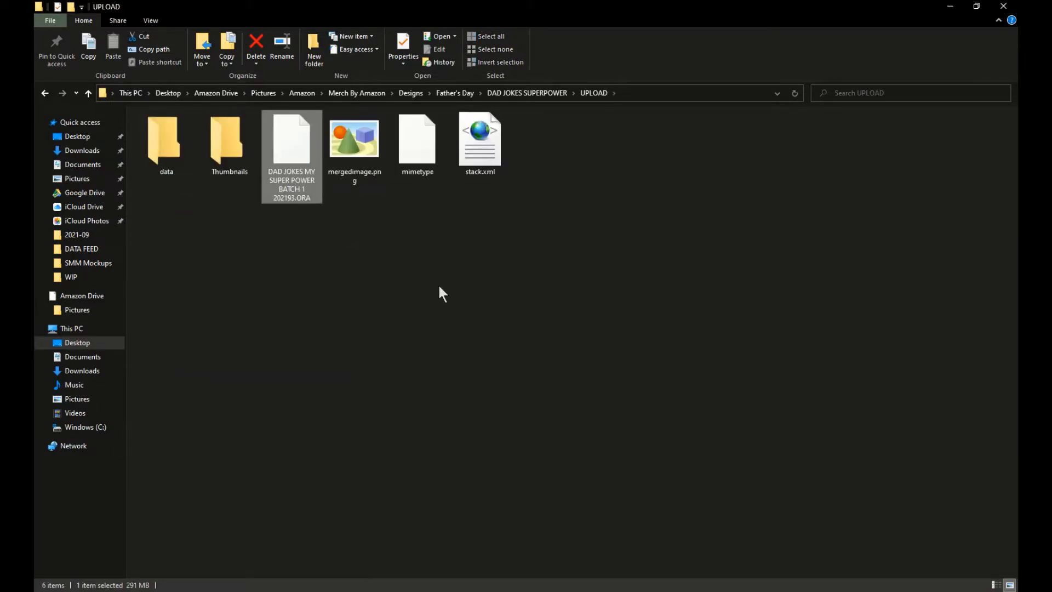
Open the extracted data folder and delete the texture layer files 000.png, 001.png and 002.png
{"action": "double_click", "coordinate": [186, 153]}
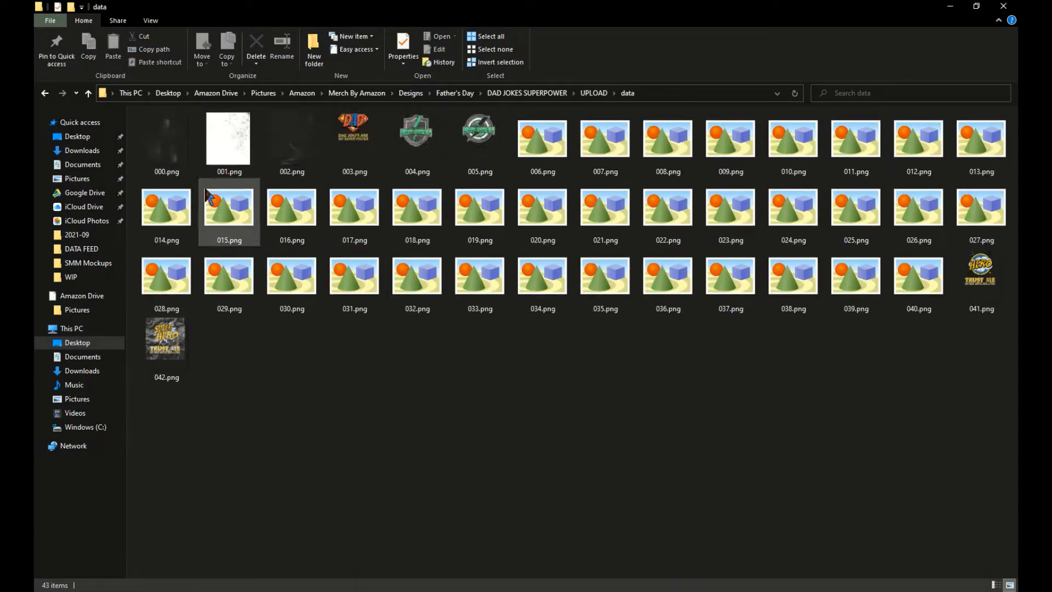
{"action": "right_click", "coordinate": [175, 154]}
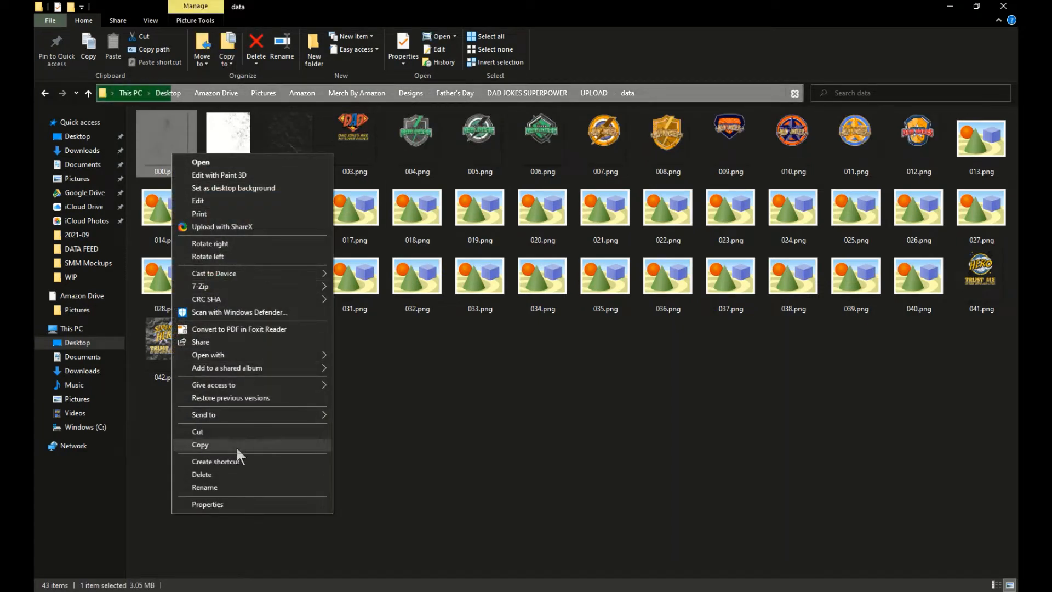
{"action": "left_click", "coordinate": [232, 474]}
{"action": "right_click", "coordinate": [178, 147]}
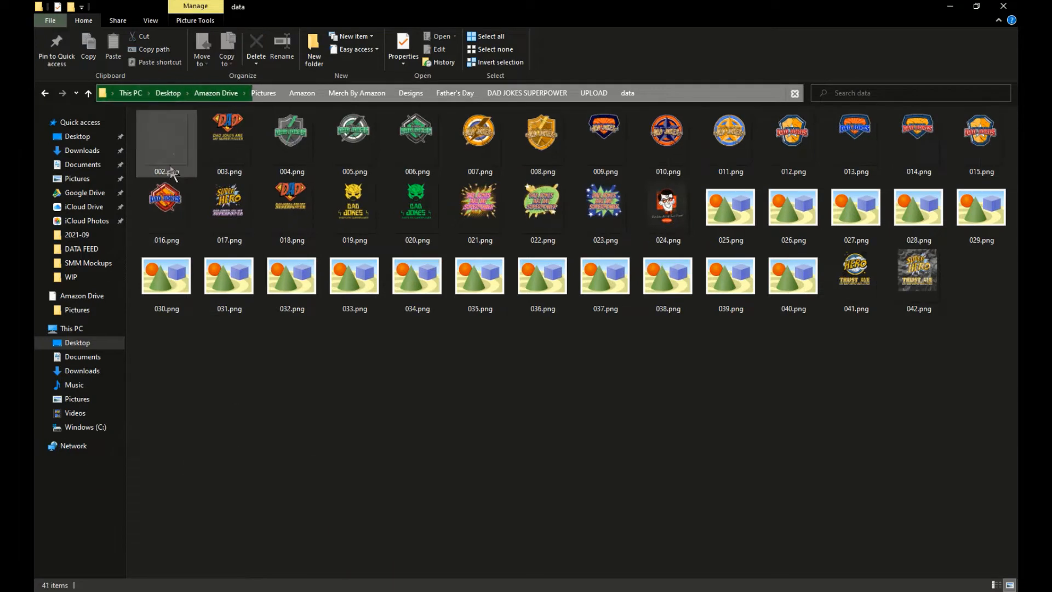
{"action": "right_click", "coordinate": [173, 156]}
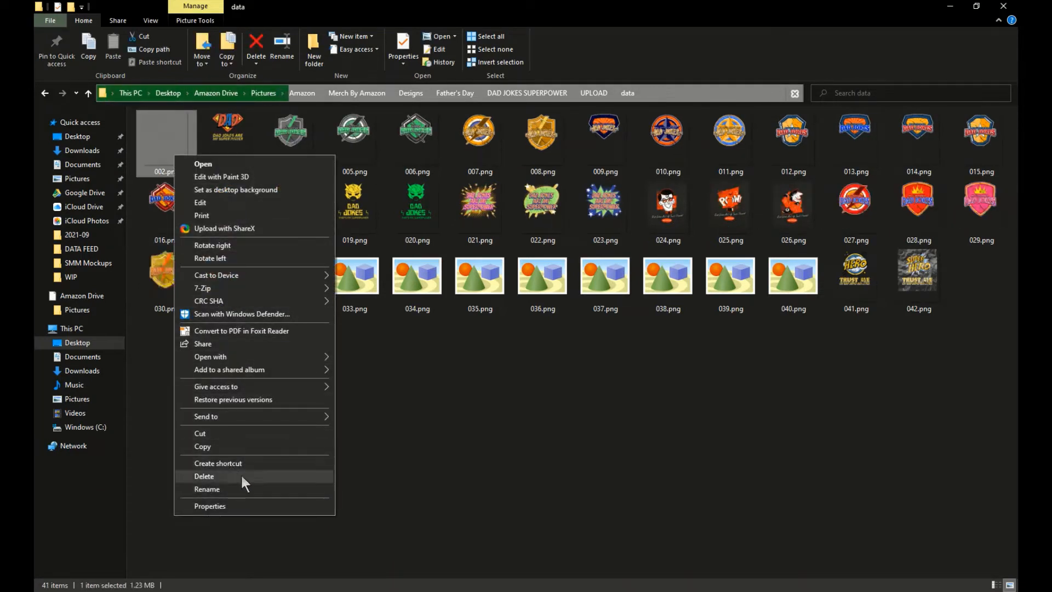
{"action": "left_click", "coordinate": [242, 474]}
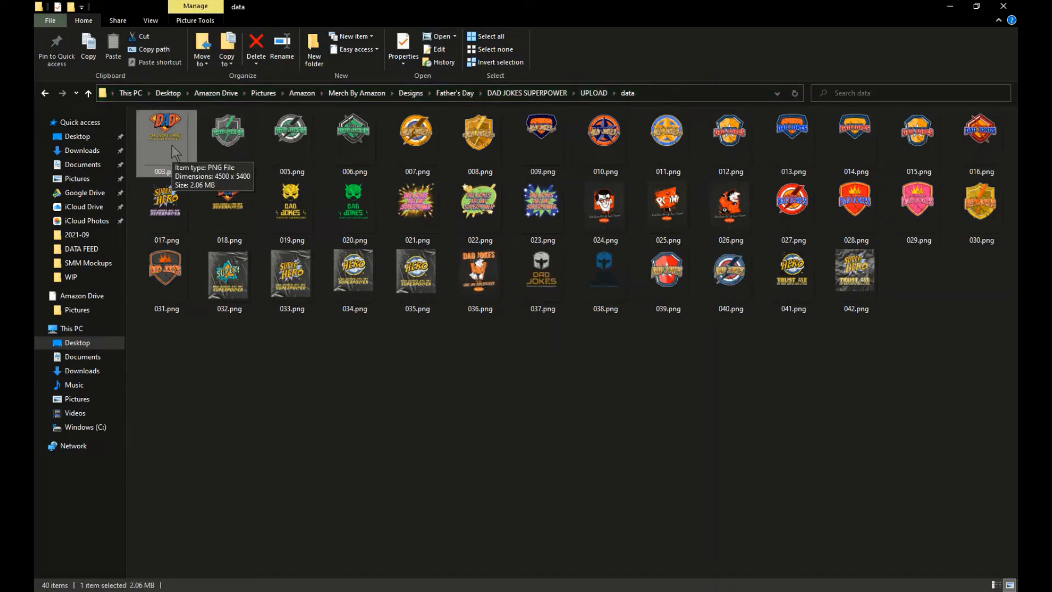
Show the files as extra large icons and check the design PNGs one by one in Windows Photo Viewer, starting with 003.png
{"action": "right_click", "coordinate": [245, 390]}
{"action": "mouse_move", "coordinate": [279, 397]}
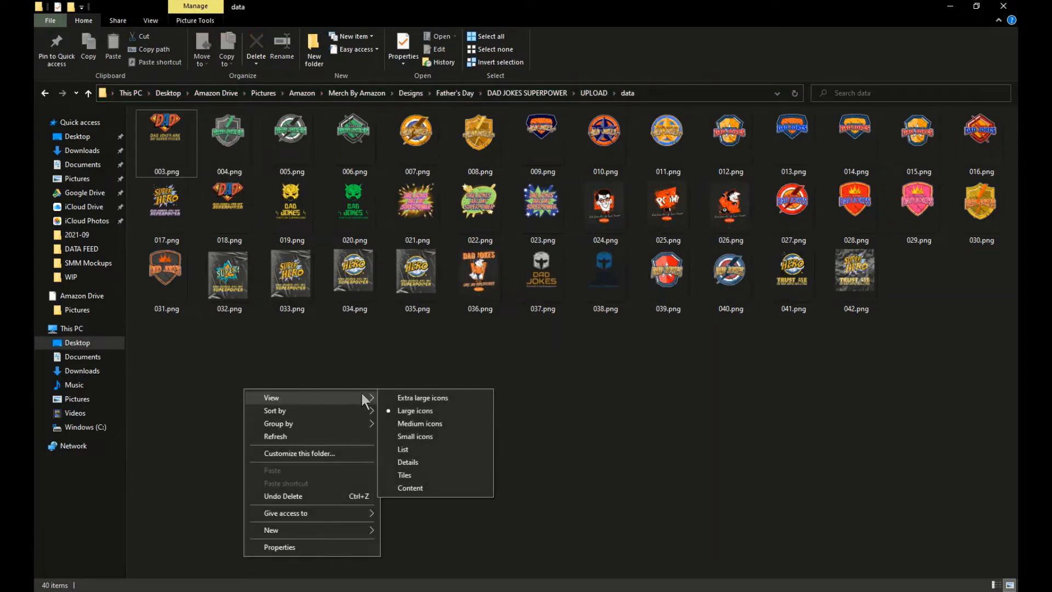
{"action": "left_click", "coordinate": [382, 395]}
{"action": "double_click", "coordinate": [264, 215]}
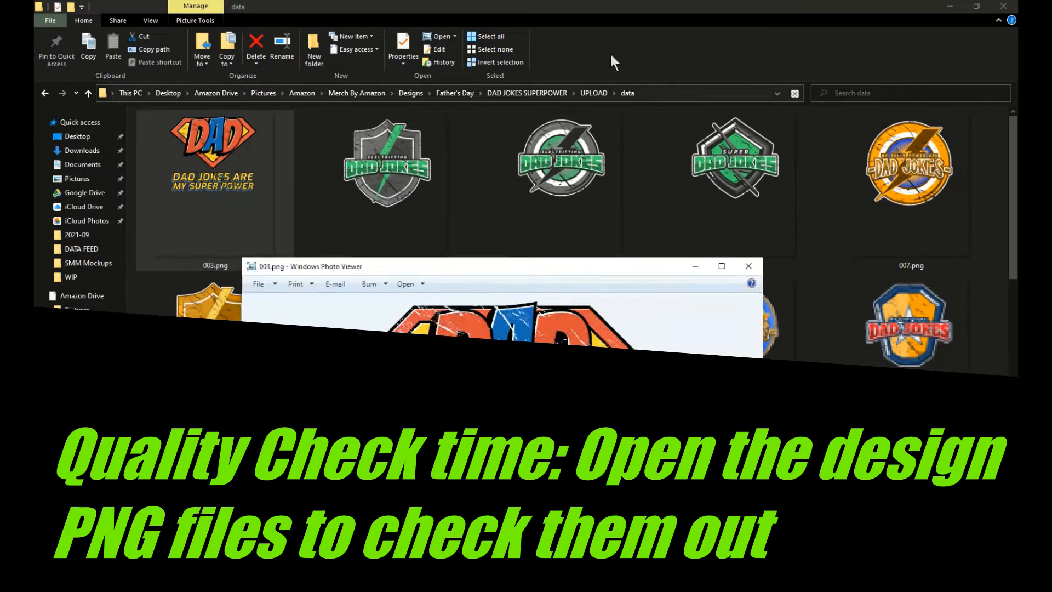
{"action": "key", "text": "Right"}
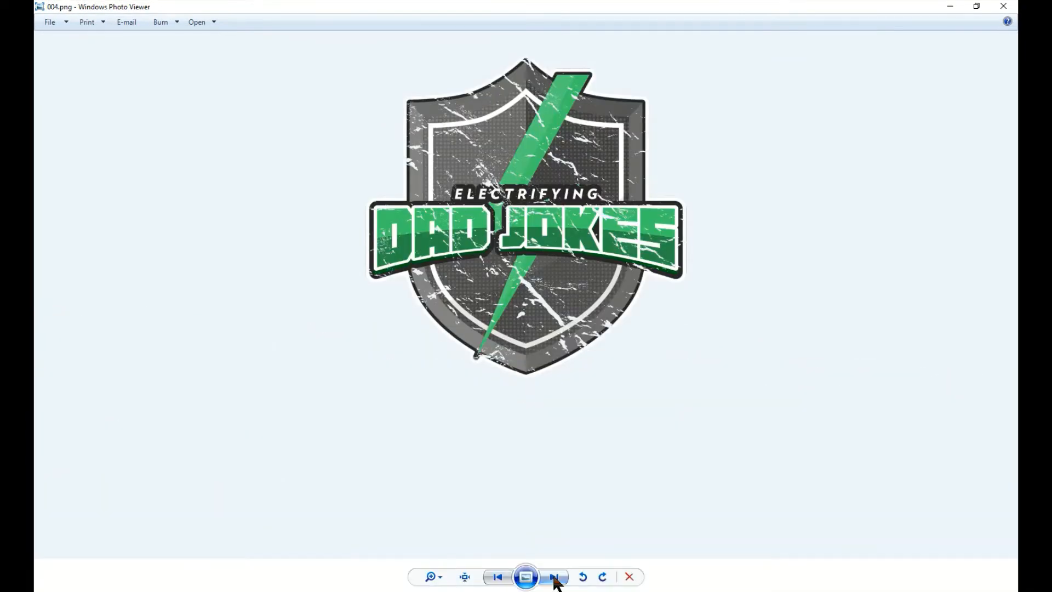
{"action": "left_click", "coordinate": [555, 579]}
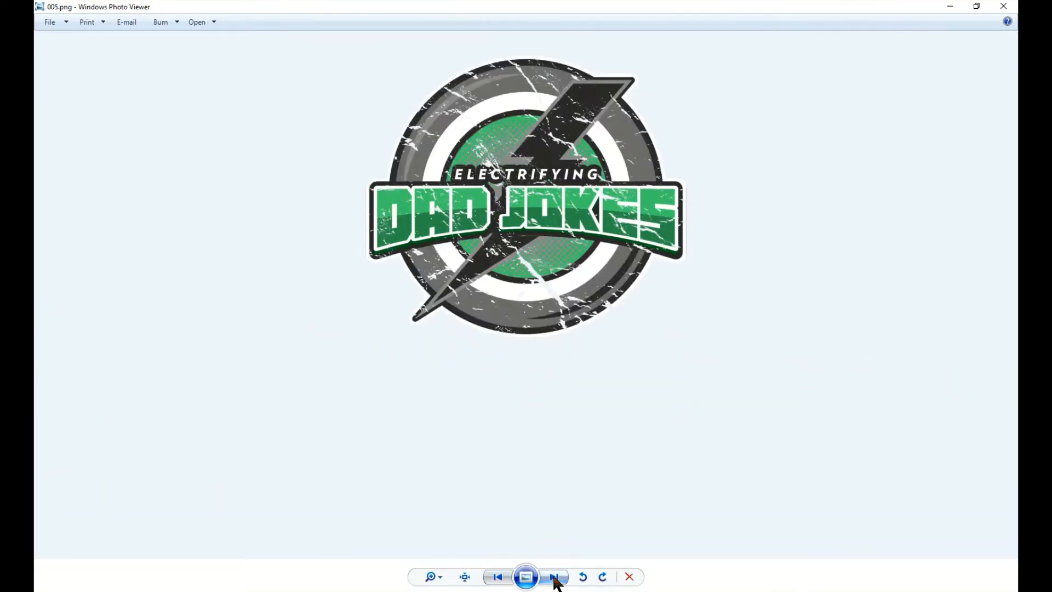
{"action": "left_click", "coordinate": [554, 578]}
{"action": "left_click", "coordinate": [555, 578]}
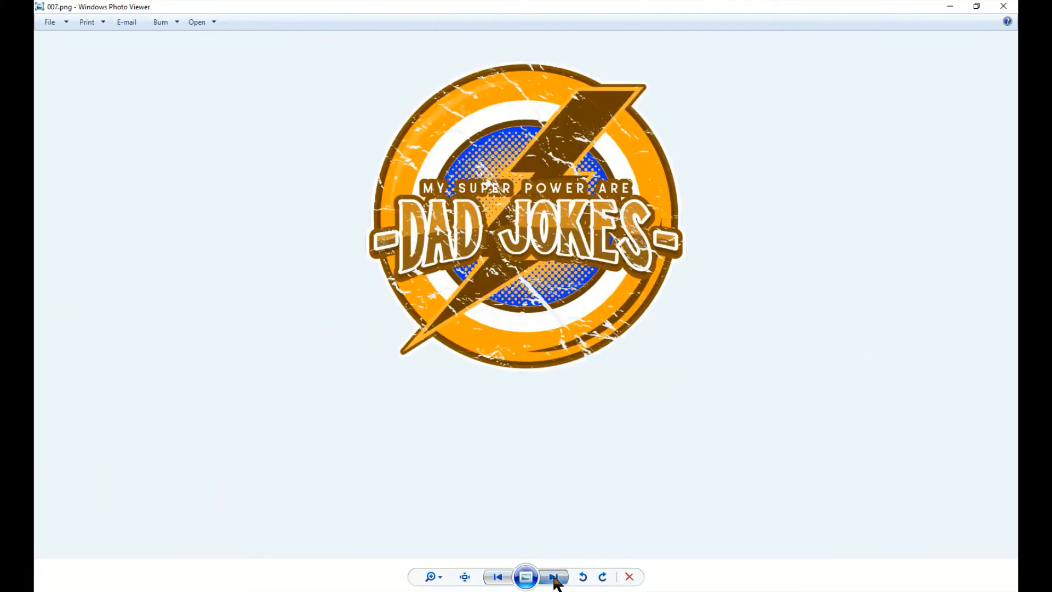
{"action": "left_click", "coordinate": [554, 578]}
{"action": "left_click", "coordinate": [555, 578]}
{"action": "left_click", "coordinate": [554, 578]}
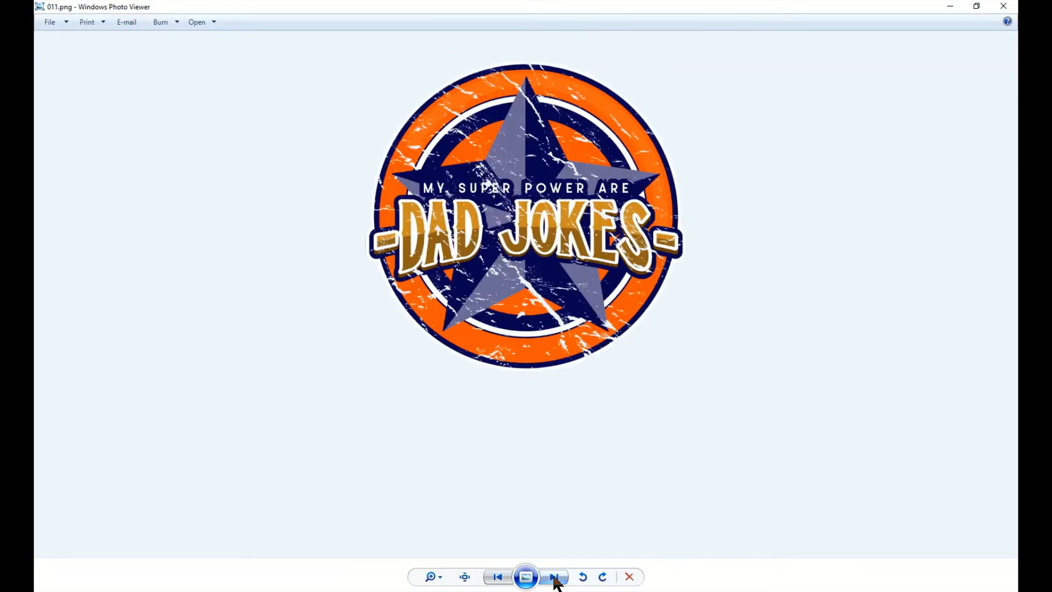
{"action": "left_click", "coordinate": [554, 578]}
{"action": "left_click", "coordinate": [554, 578]}
{"action": "left_click", "coordinate": [555, 578]}
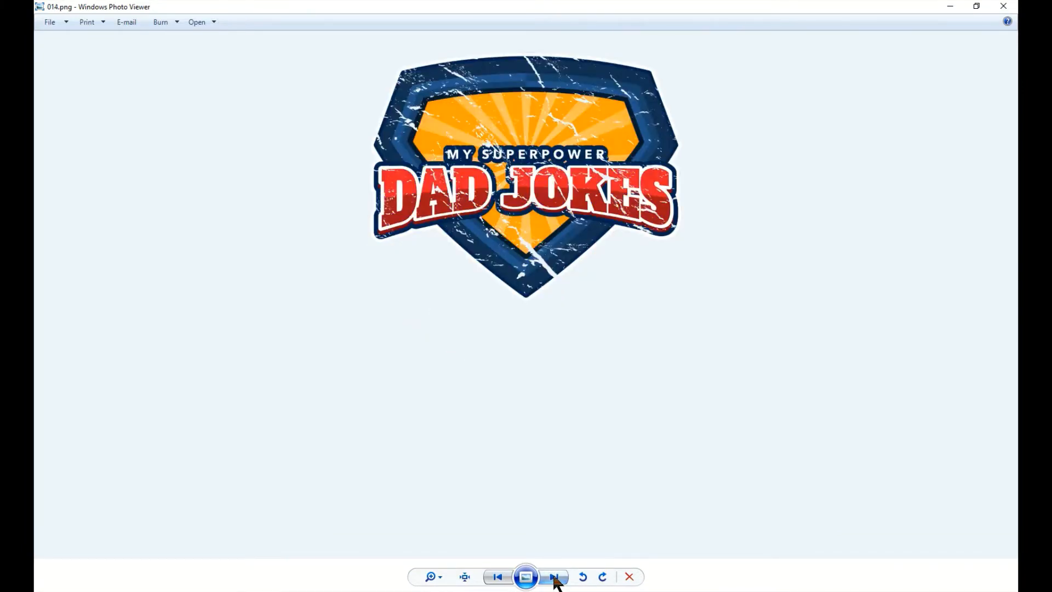
{"action": "left_click", "coordinate": [555, 578]}
{"action": "left_click", "coordinate": [554, 578]}
{"action": "left_click", "coordinate": [555, 578]}
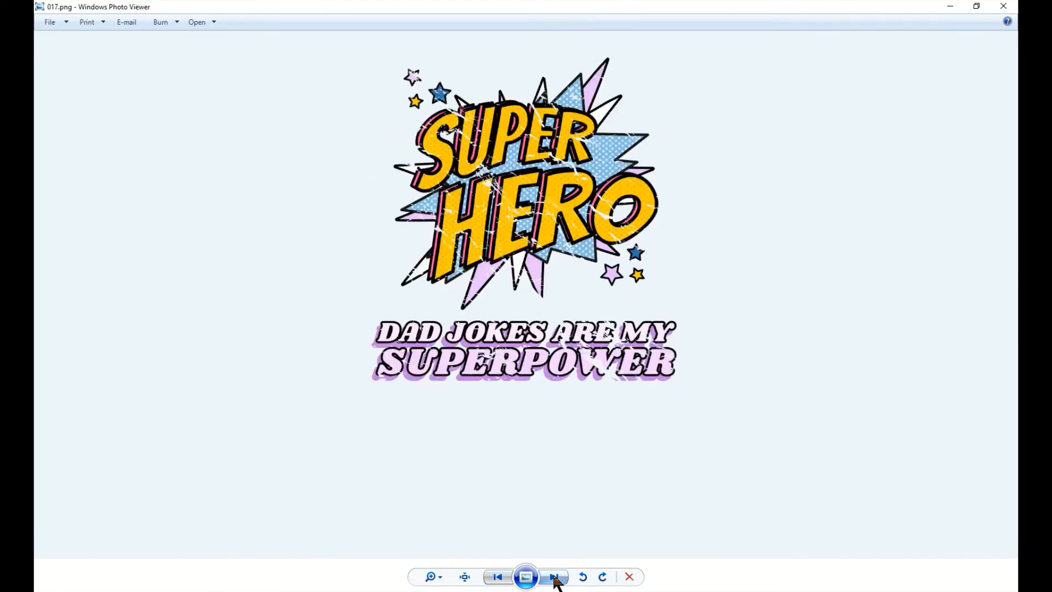
{"action": "left_click", "coordinate": [554, 578]}
{"action": "left_click", "coordinate": [554, 578]}
{"action": "left_click", "coordinate": [555, 579]}
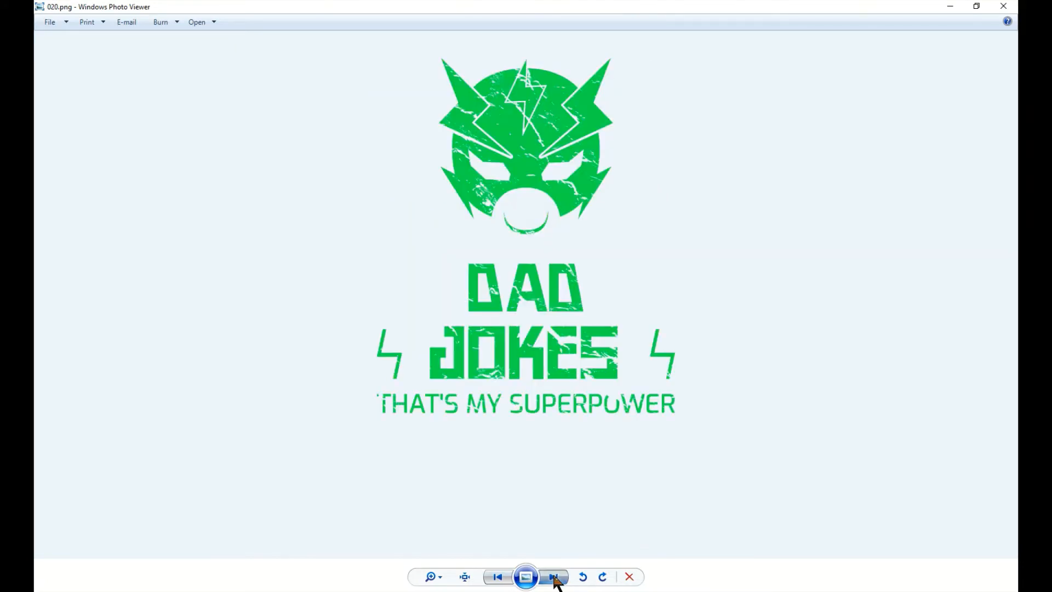
{"action": "left_click", "coordinate": [554, 578]}
{"action": "left_click", "coordinate": [554, 579]}
{"action": "left_click", "coordinate": [1003, 6]}
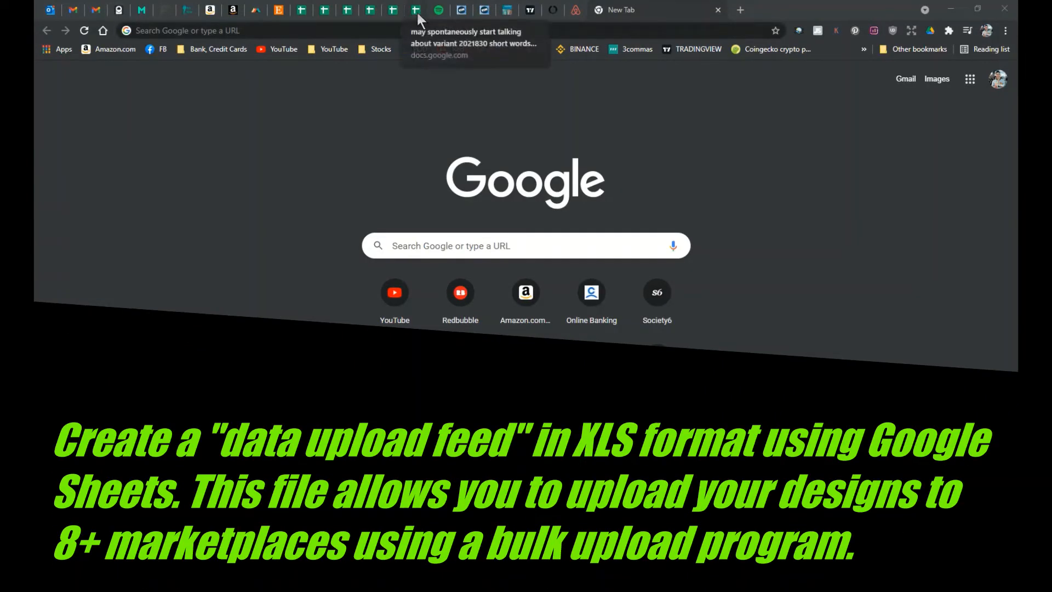
Switch to the existing "may spontaneously start talking about variant 2021830 short words" Google Sheet and copy its header cells A1:H1
{"action": "left_click", "coordinate": [417, 11]}
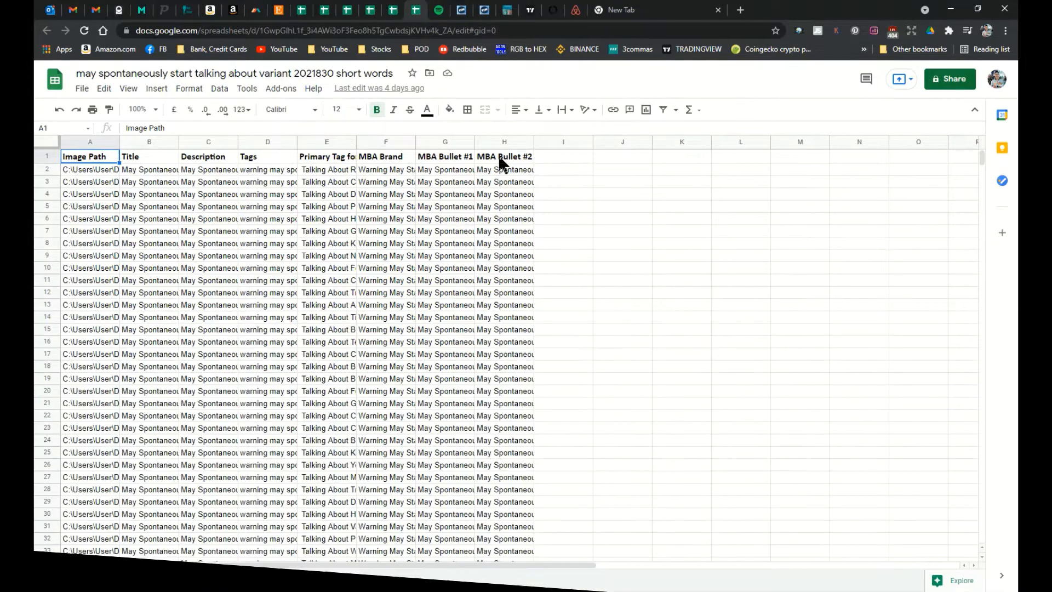
{"action": "left_click", "coordinate": [500, 160]}
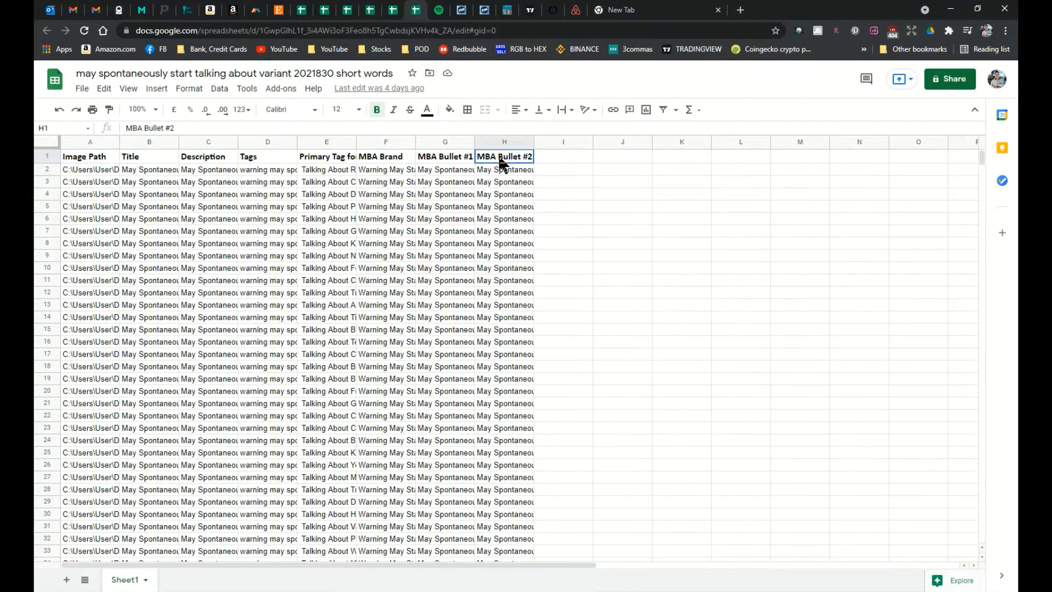
{"action": "left_click", "coordinate": [94, 160], "text": "shift"}
{"action": "key", "text": "ctrl+c"}
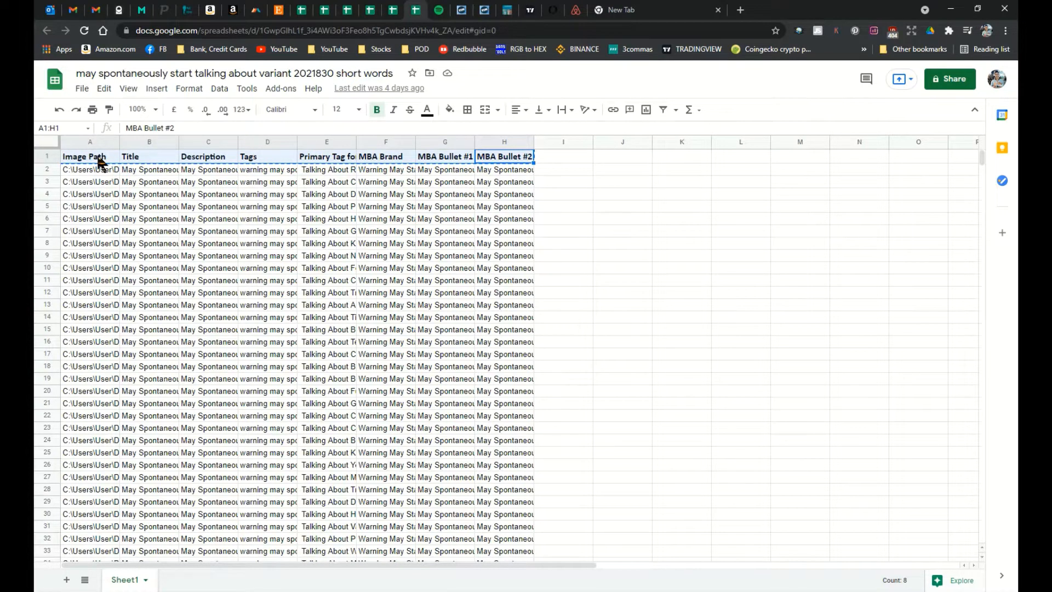
Create a new blank spreadsheet and paste the copied headings, Image Path through MBA Bullet #2, into row 1
{"action": "left_click", "coordinate": [84, 89]}
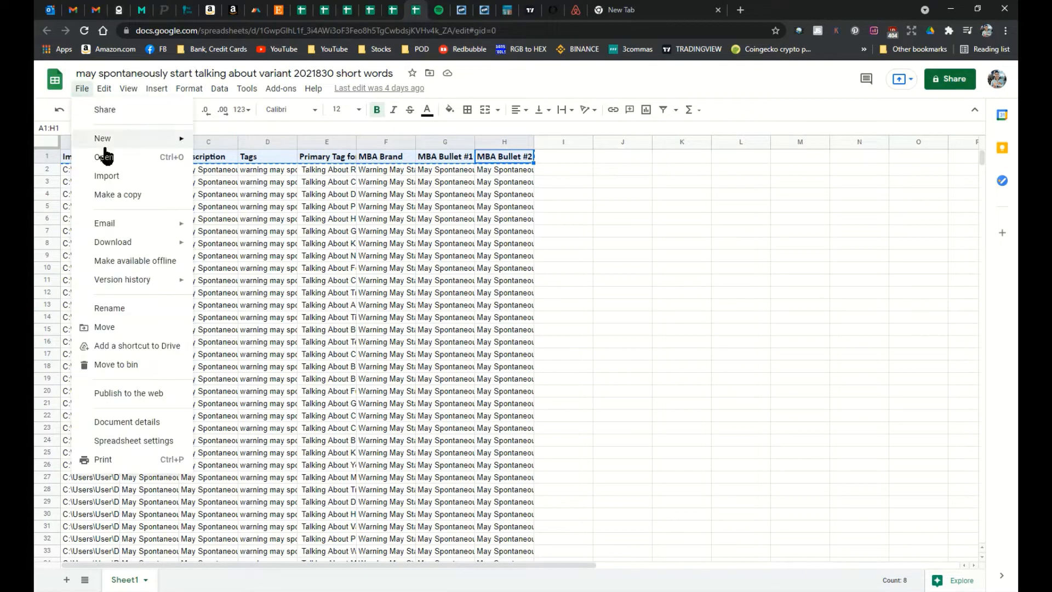
{"action": "left_click", "coordinate": [205, 143]}
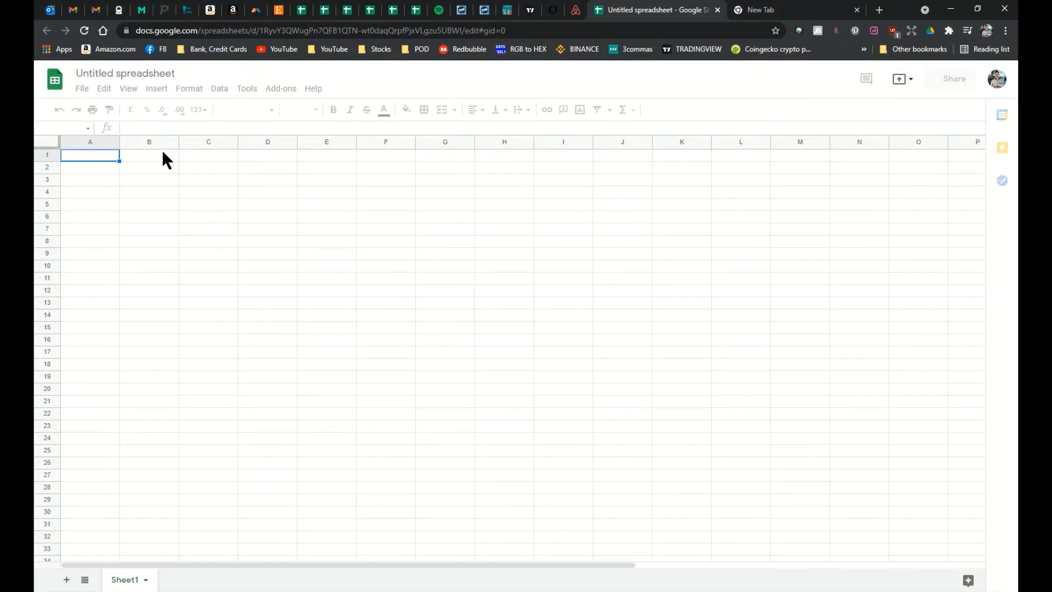
{"action": "key", "text": "ctrl+v"}
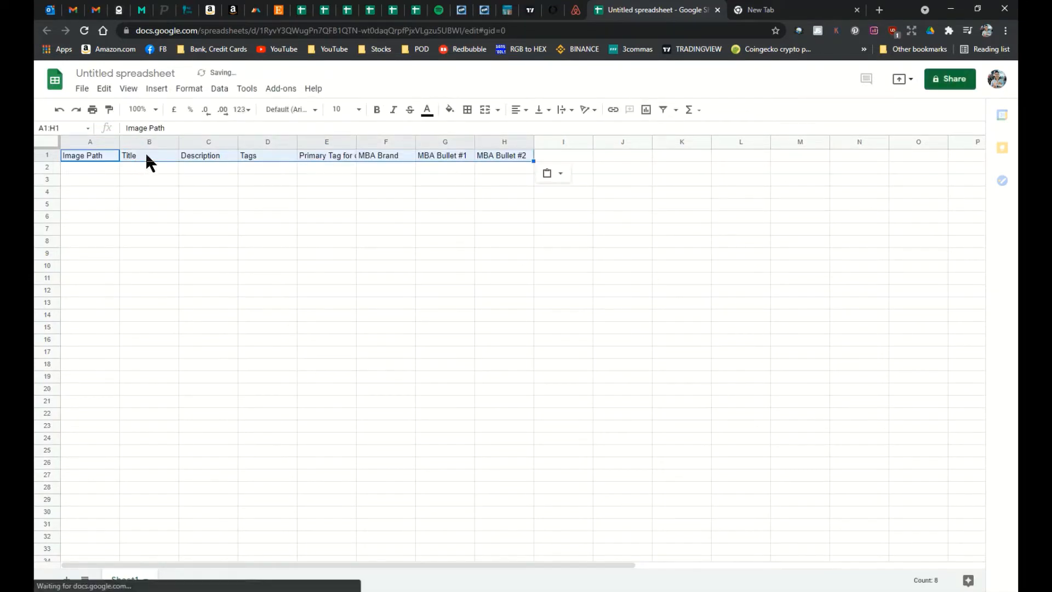
Make the header cells A1:H1 bold and freeze the first row
{"action": "key", "text": "ctrl+b"}
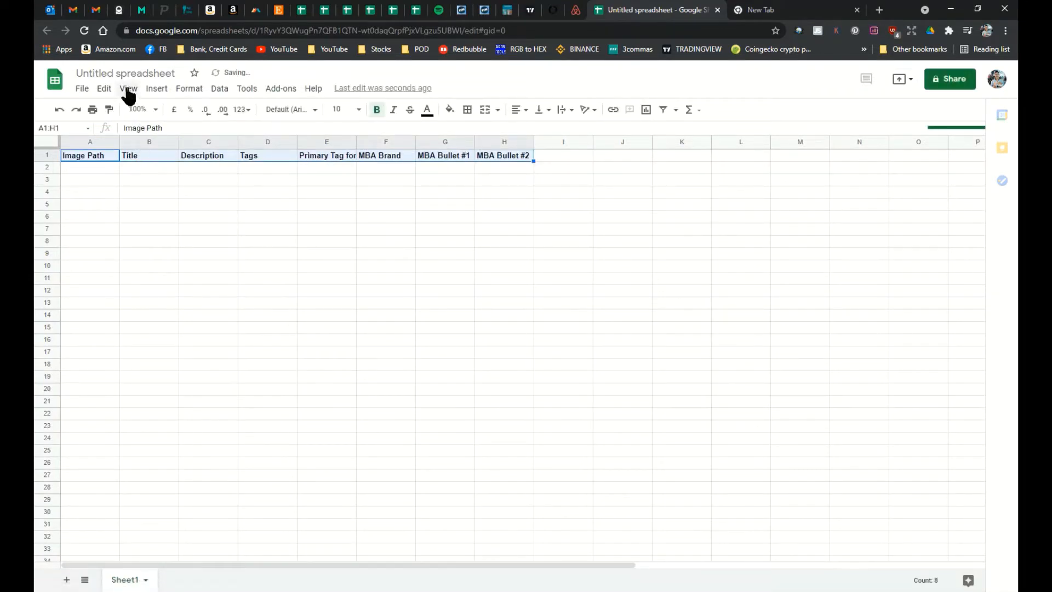
{"action": "left_click", "coordinate": [128, 89]}
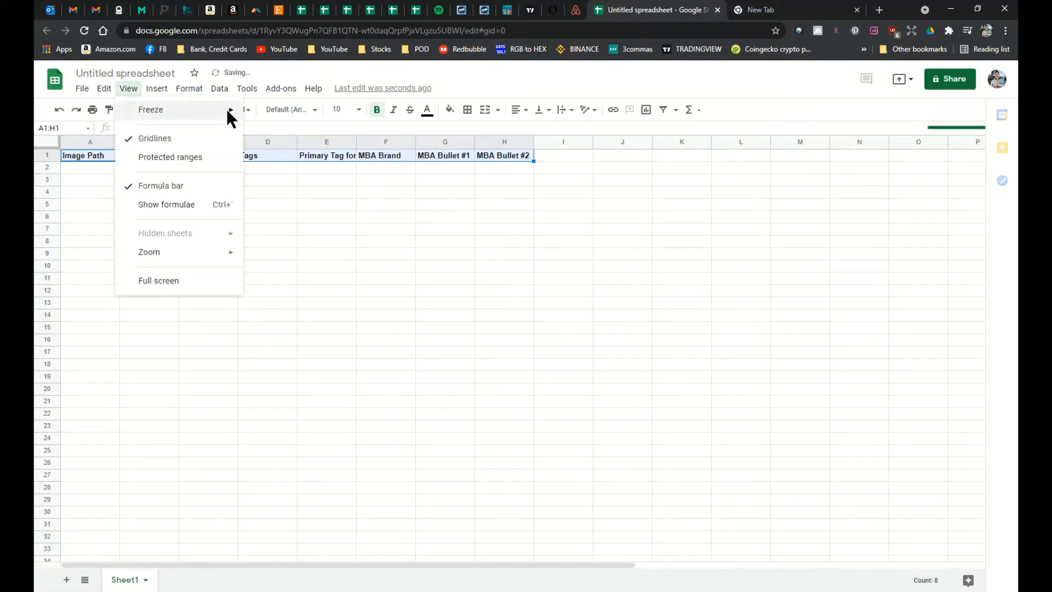
{"action": "mouse_move", "coordinate": [230, 112]}
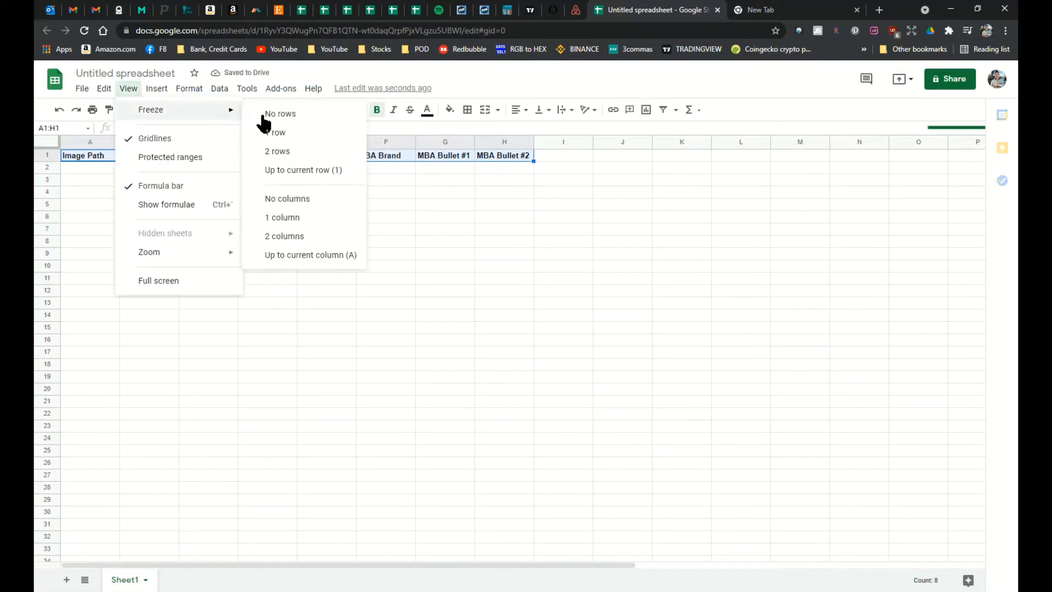
{"action": "left_click", "coordinate": [281, 134]}
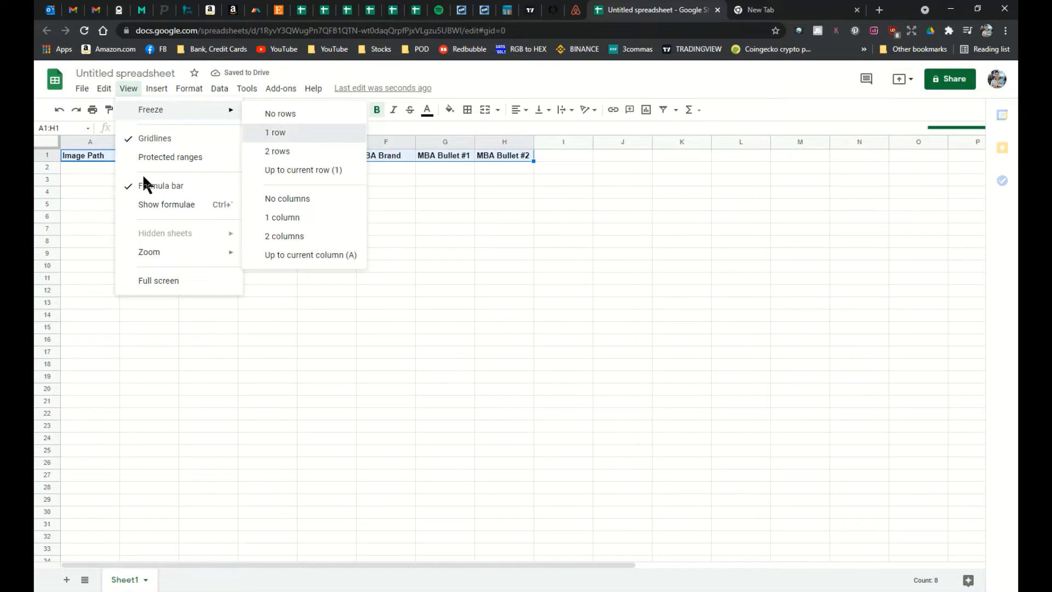
Copy the file paths of 003.png through 042.png from the data folder and paste them under Image Path, starting in cell A2
{"action": "left_click", "coordinate": [105, 171]}
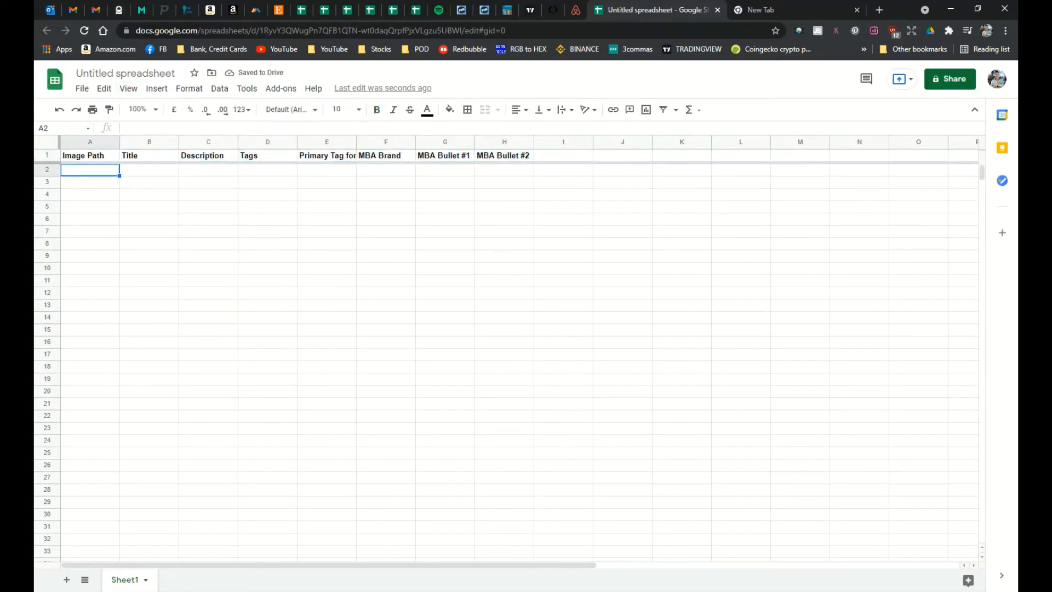
{"action": "left_click_drag", "start_coordinate": [35, 160], "coordinate": [651, 67]}
{"action": "left_click", "coordinate": [249, 211]}
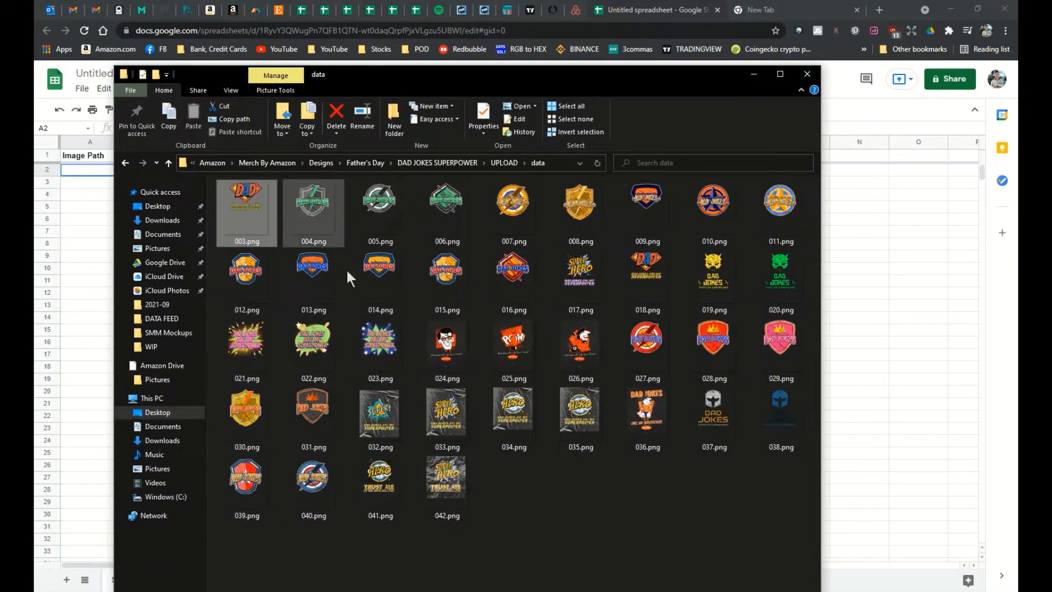
{"action": "left_click", "coordinate": [450, 485], "text": "shift"}
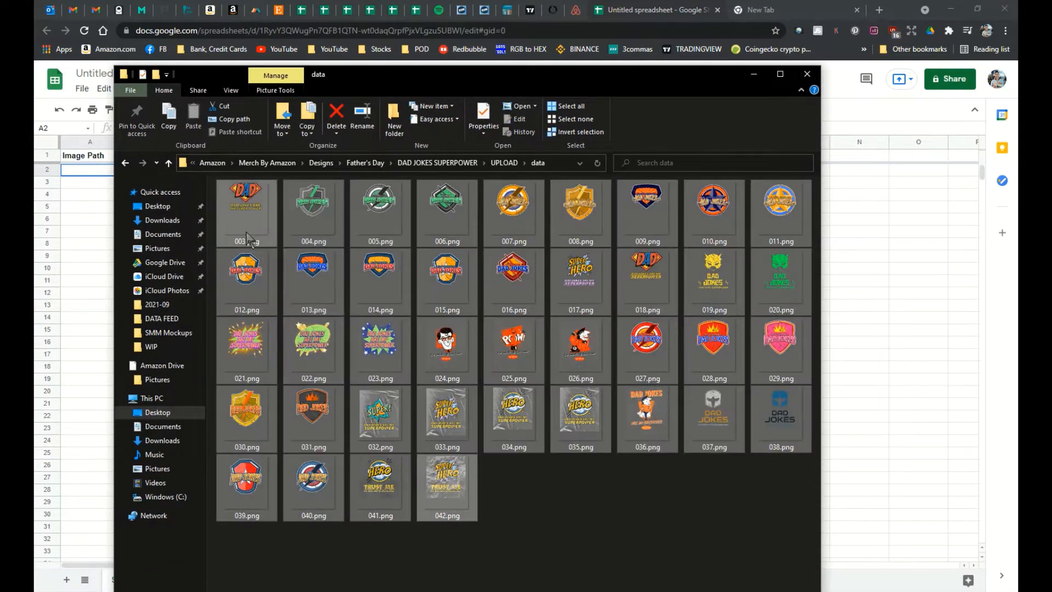
{"action": "right_click", "coordinate": [249, 207]}
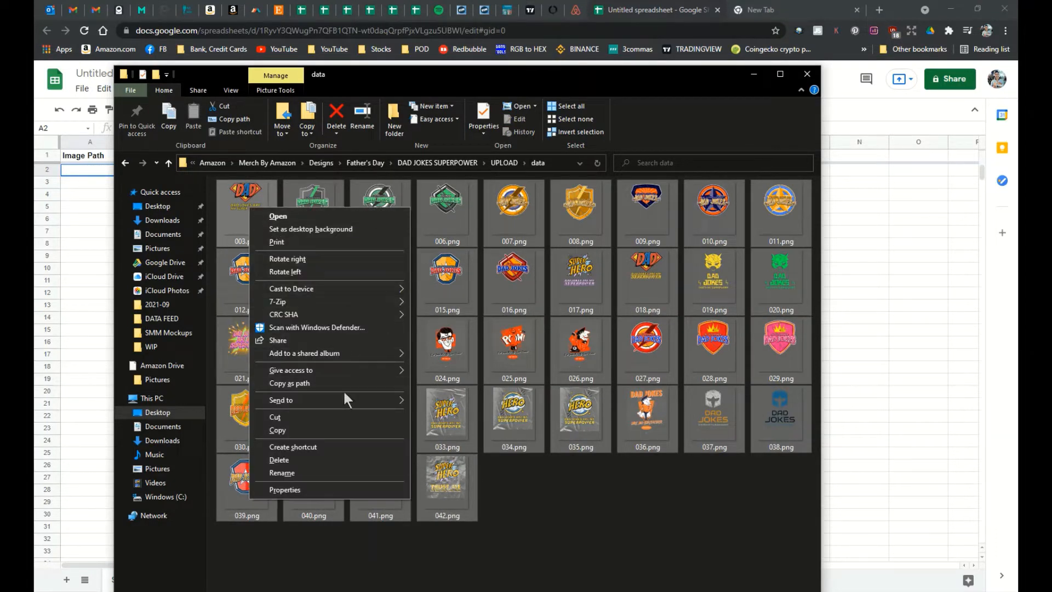
{"action": "left_click", "coordinate": [319, 383]}
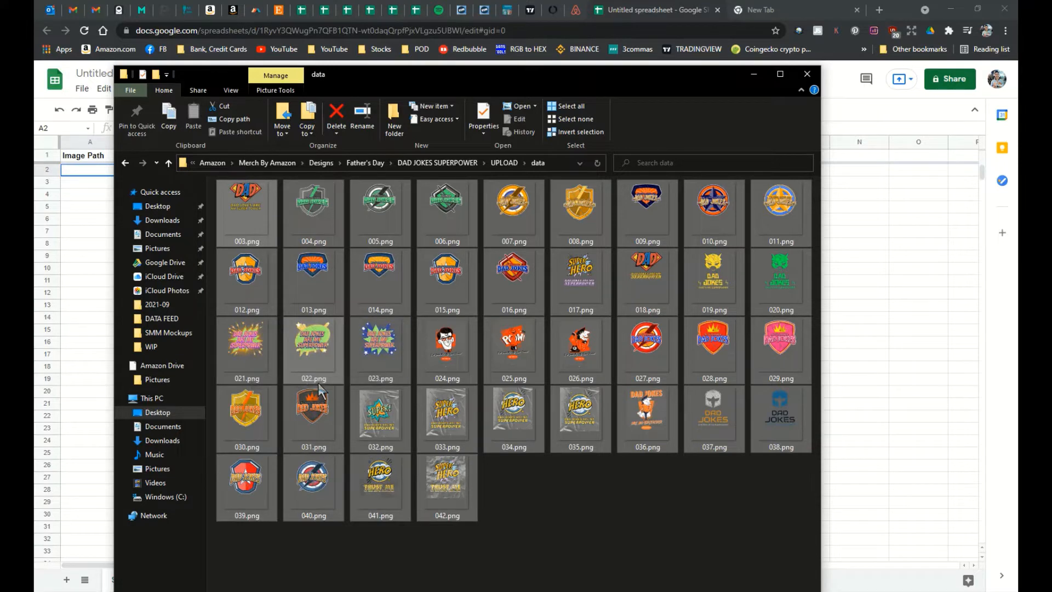
{"action": "left_click", "coordinate": [745, 81]}
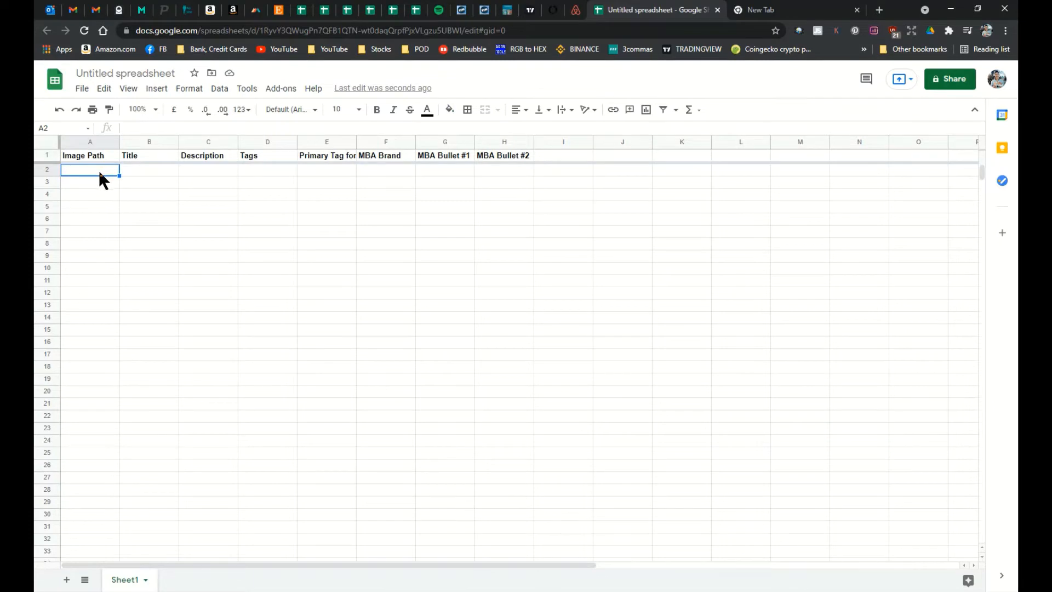
{"action": "key", "text": "ctrl+v"}
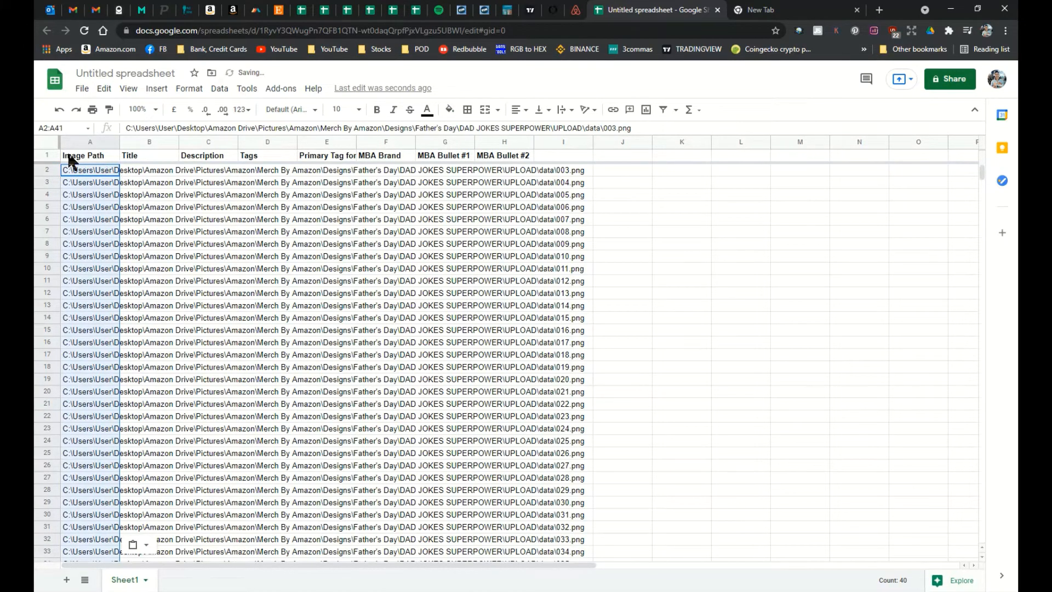
Set the text wrapping of the entire sheet to Clip so the long image paths stay inside column A
{"action": "left_click", "coordinate": [46, 147]}
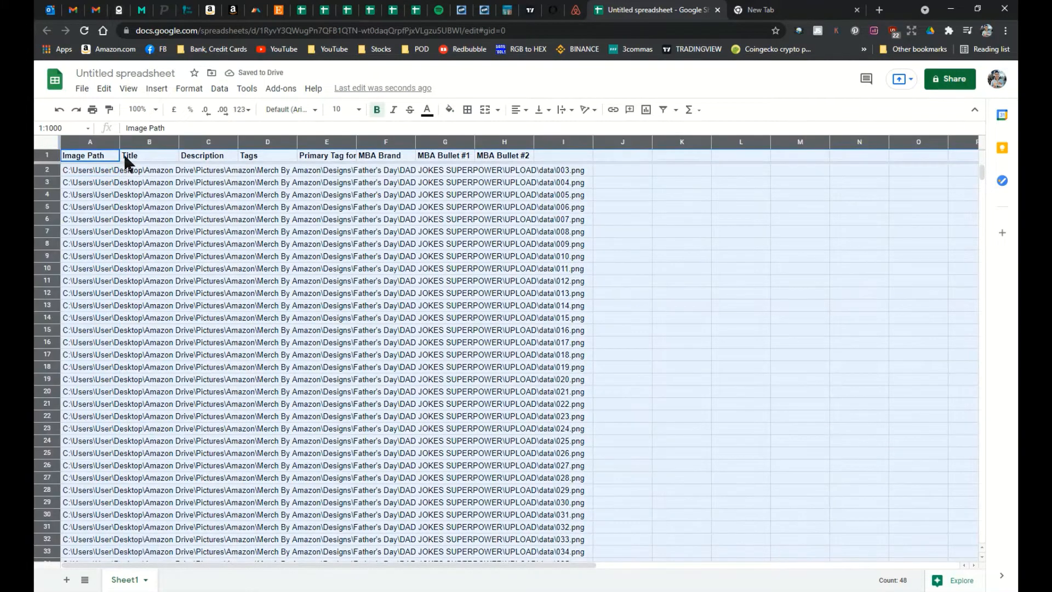
{"action": "left_click", "coordinate": [571, 112]}
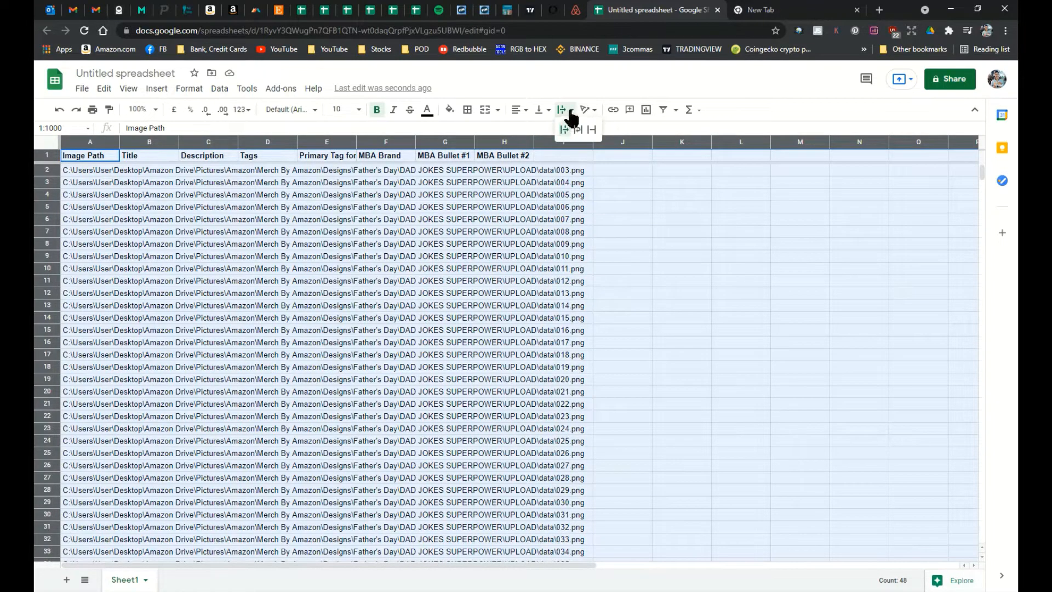
{"action": "left_click", "coordinate": [570, 113]}
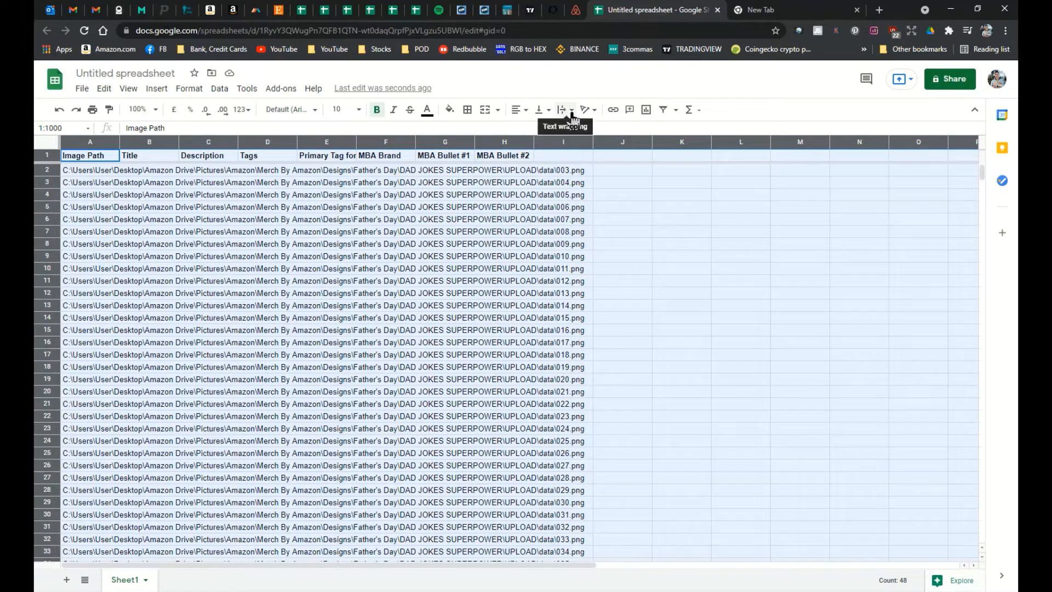
{"action": "left_click", "coordinate": [572, 114]}
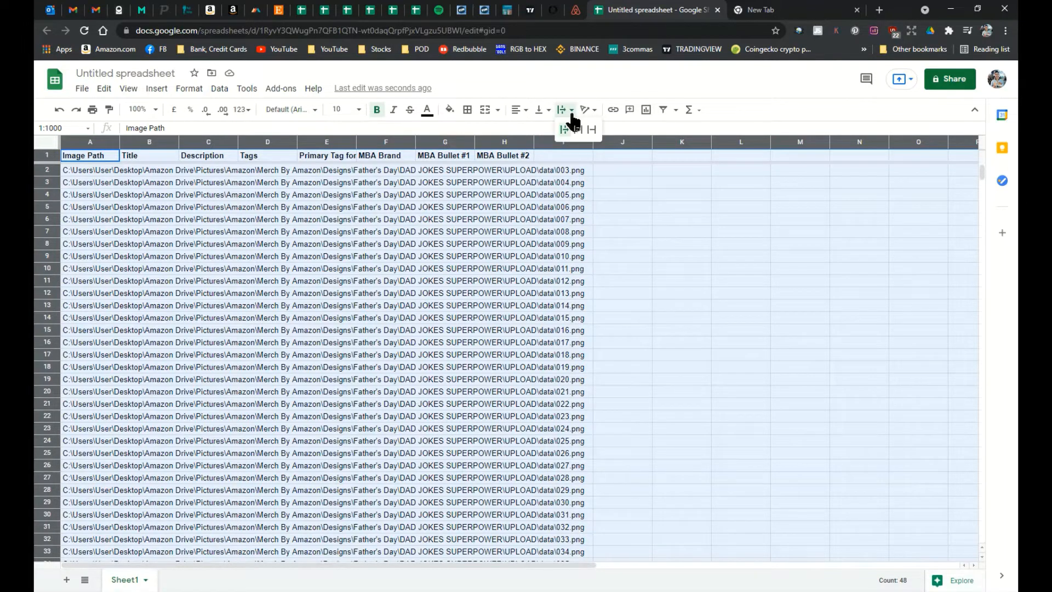
{"action": "left_click", "coordinate": [591, 131]}
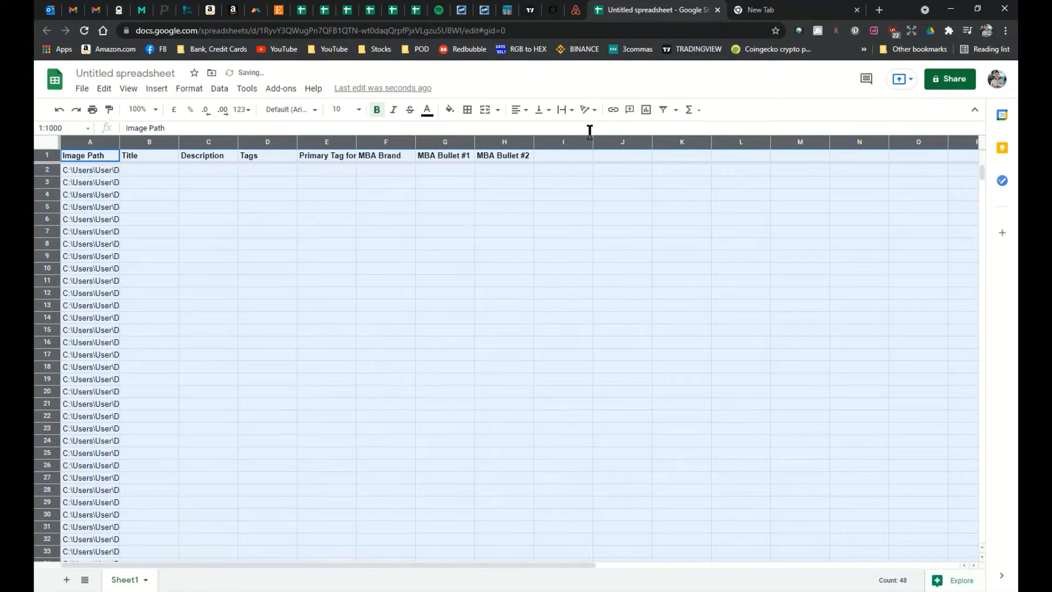
Enter "Dad Jokes Are My Superpower Funny Father's Day Pun" as the title in cell B2
{"action": "left_click", "coordinate": [154, 169]}
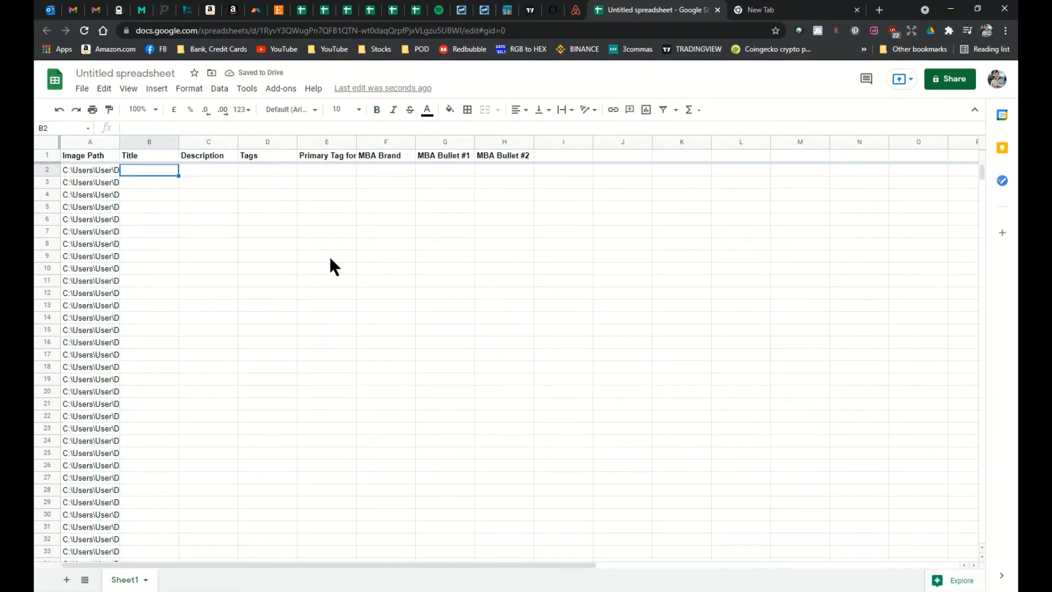
{"action": "type", "text": "Dad Jo"}
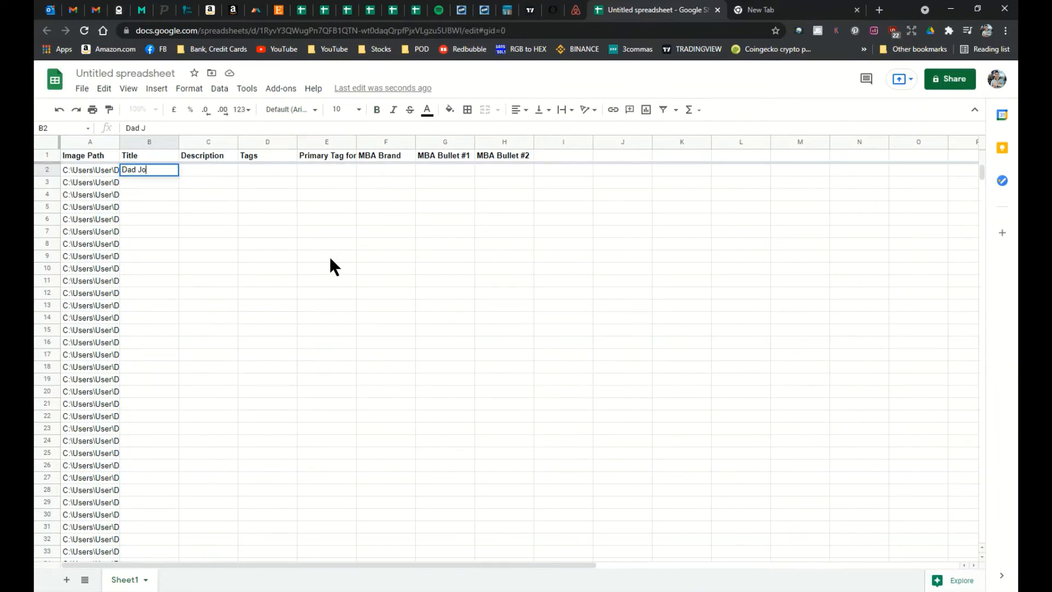
{"action": "type", "text": "kes Are My Super"}
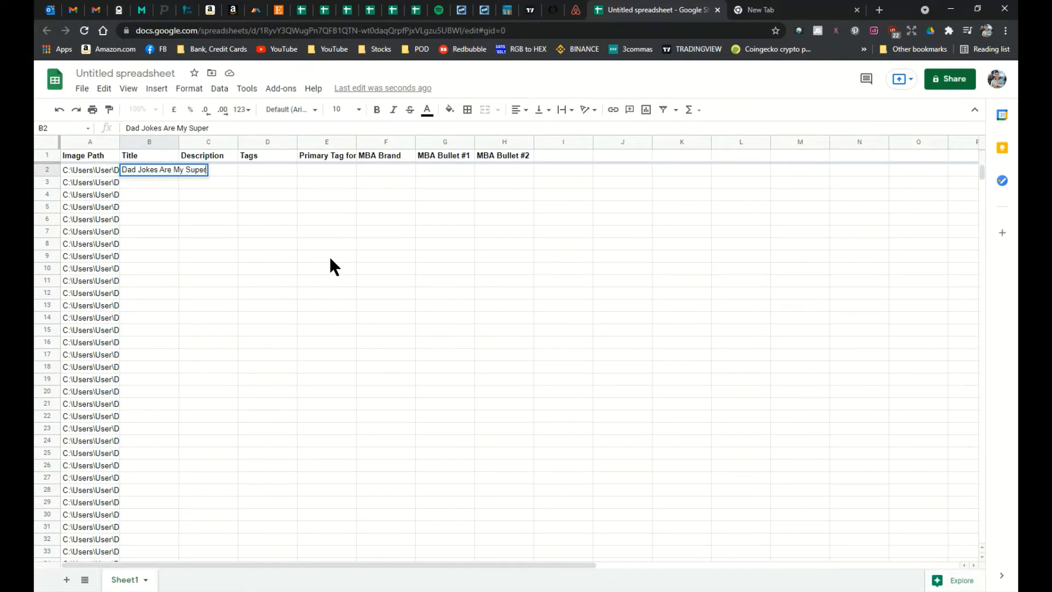
{"action": "type", "text": "power Funny D"}
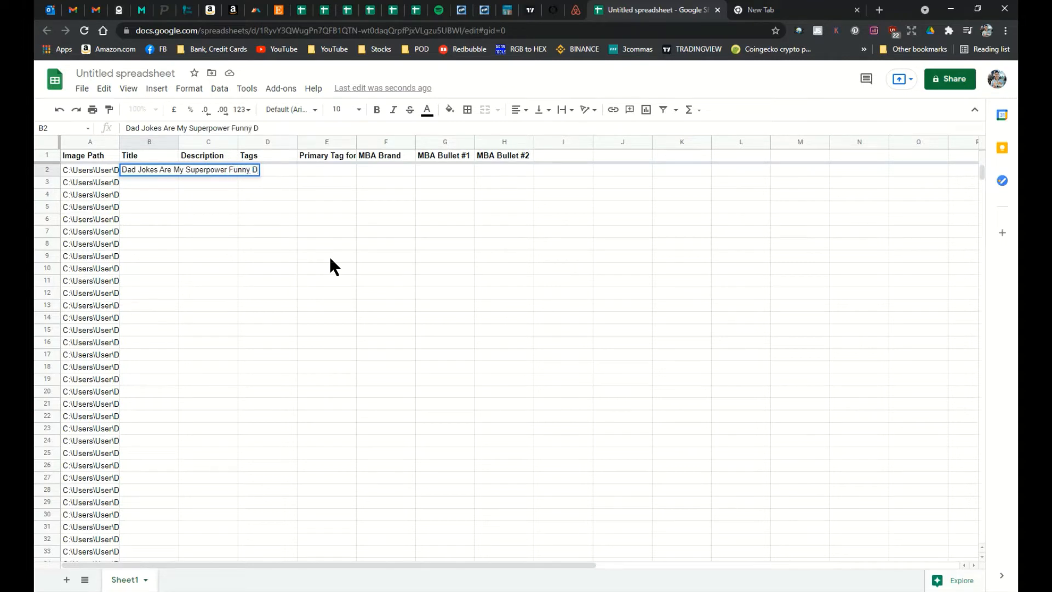
{"action": "type", "text": "e"}
{"action": "key", "text": "BackSpace"}
{"action": "key", "text": "BackSpace"}
{"action": "type", "text": "Father's Day"}
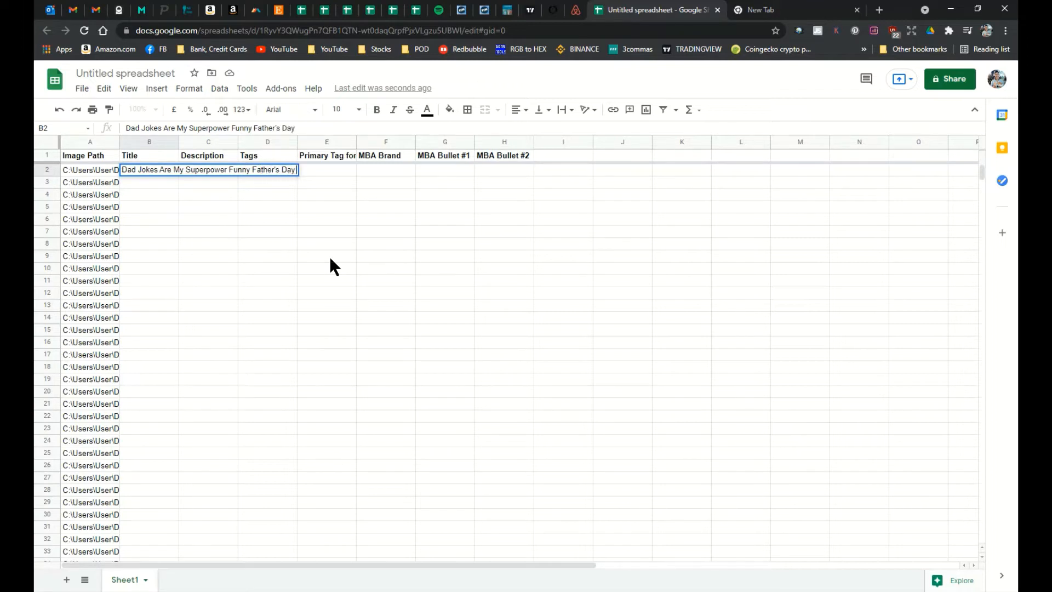
{"action": "type", "text": " Dad"}
{"action": "key", "text": "BackSpace"}
{"action": "key", "text": "BackSpace"}
{"action": "key", "text": "BackSpace"}
{"action": "key", "text": "BackSpace"}
{"action": "type", "text": "Sa"}
{"action": "key", "text": "BackSpace"}
{"action": "key", "text": "BackSpace"}
{"action": "type", "text": "Pun"}
{"action": "left_click", "coordinate": [164, 182]}
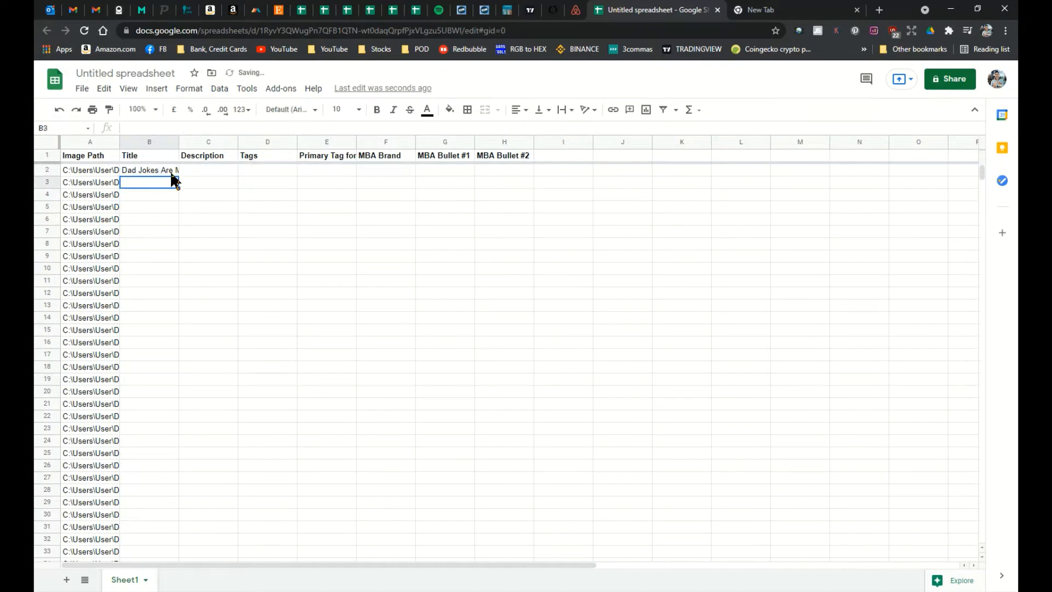
Widen the Title column to about twice its width
{"action": "left_click", "coordinate": [180, 141]}
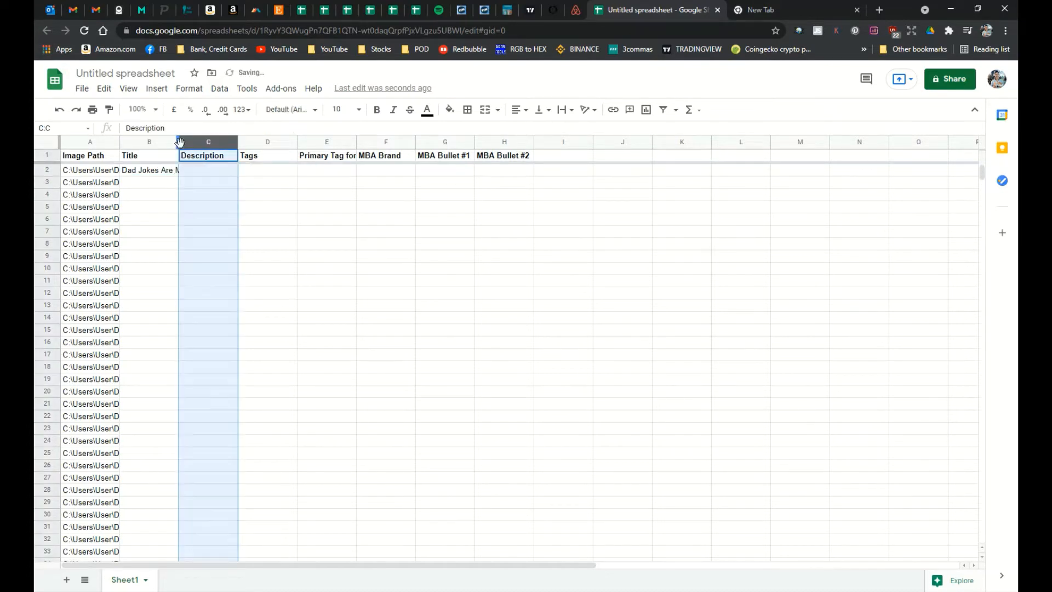
{"action": "left_click", "coordinate": [167, 170]}
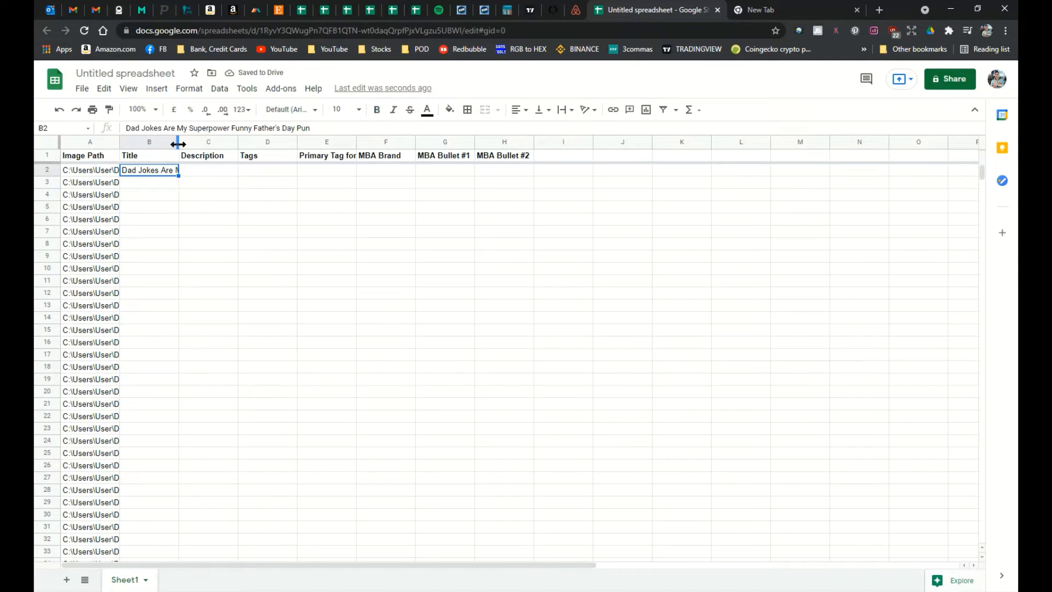
{"action": "left_click_drag", "start_coordinate": [178, 142], "coordinate": [233, 156]}
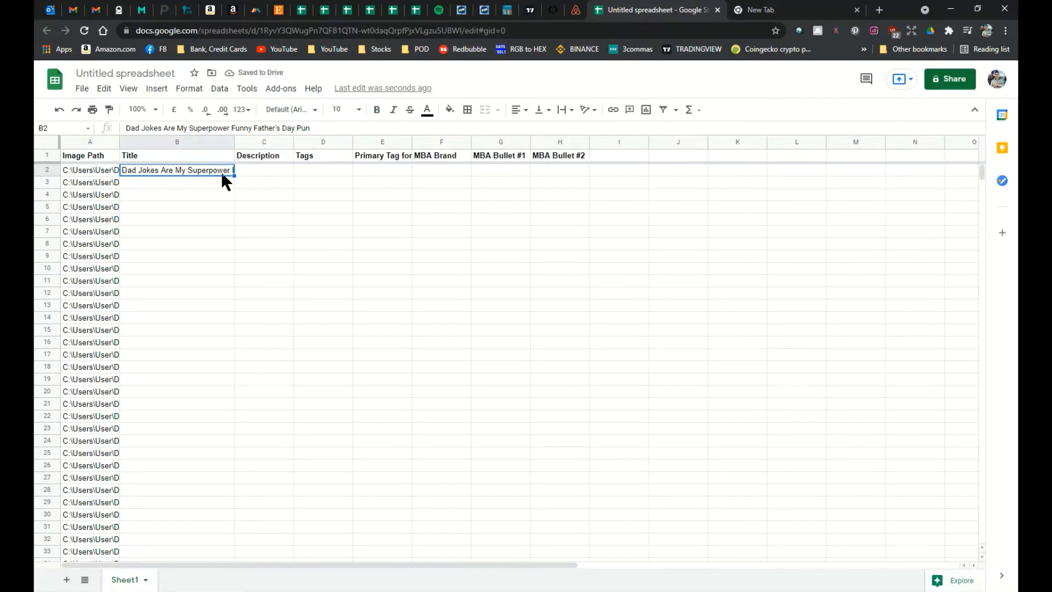
Insert the word "Superhero" before "Father's Day" in the B2 title
{"action": "left_click", "coordinate": [329, 129]}
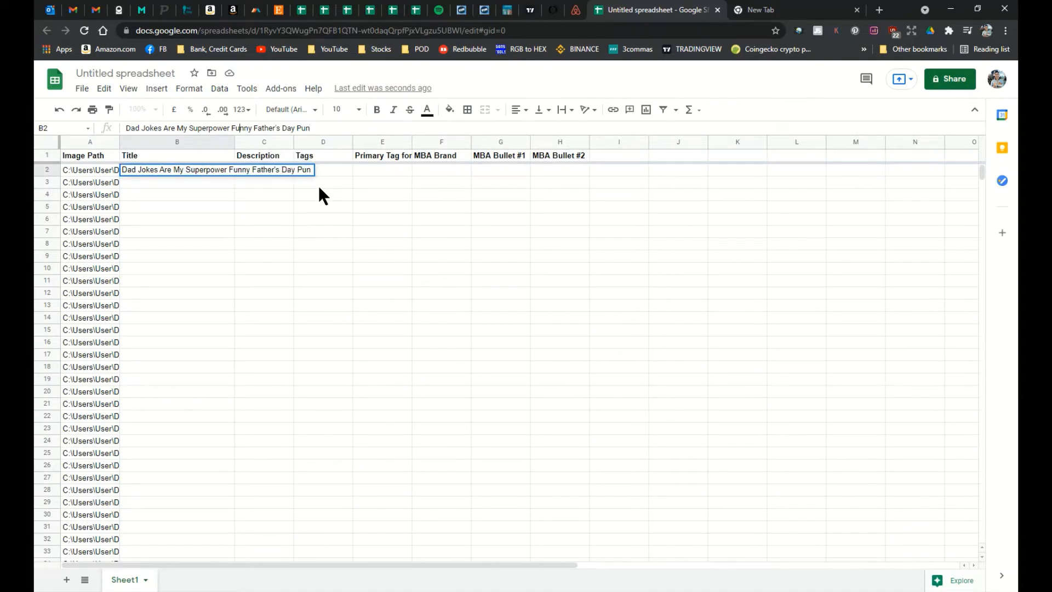
{"action": "type", "text": "Super"}
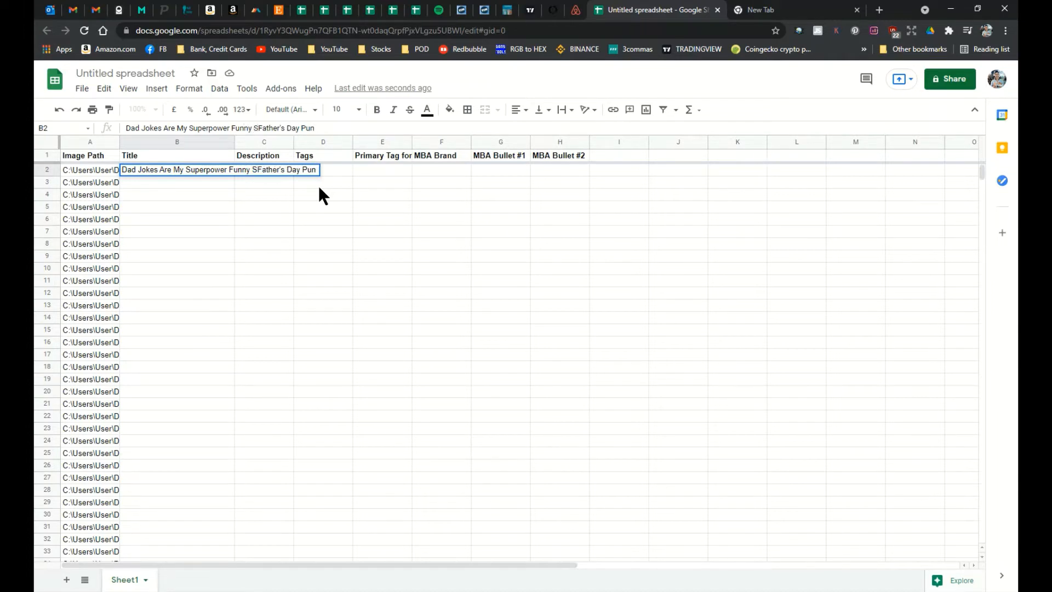
{"action": "type", "text": "hero"}
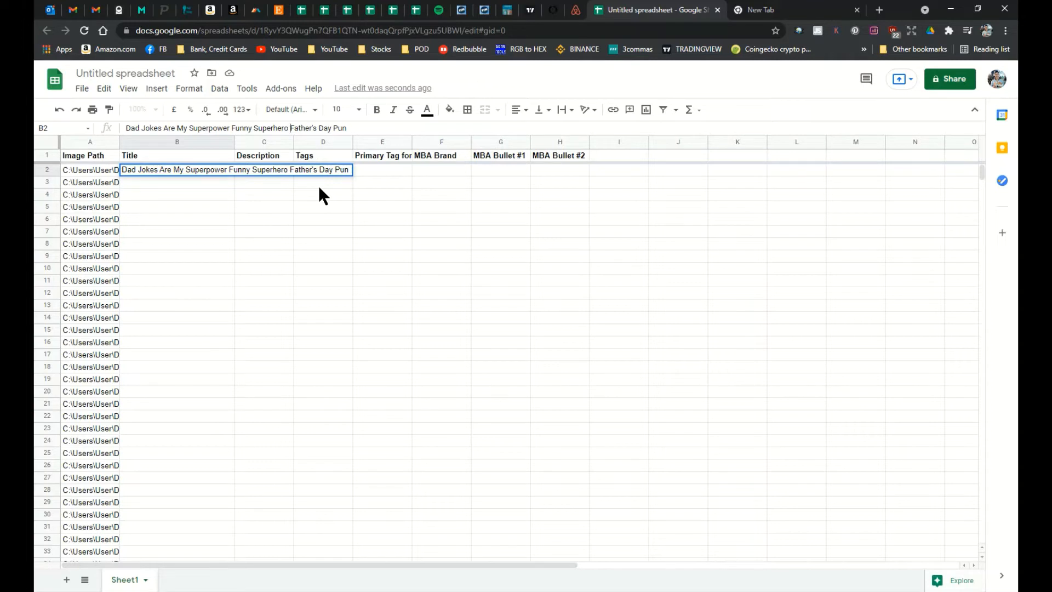
{"action": "left_click", "coordinate": [364, 128]}
{"action": "key", "text": "Return"}
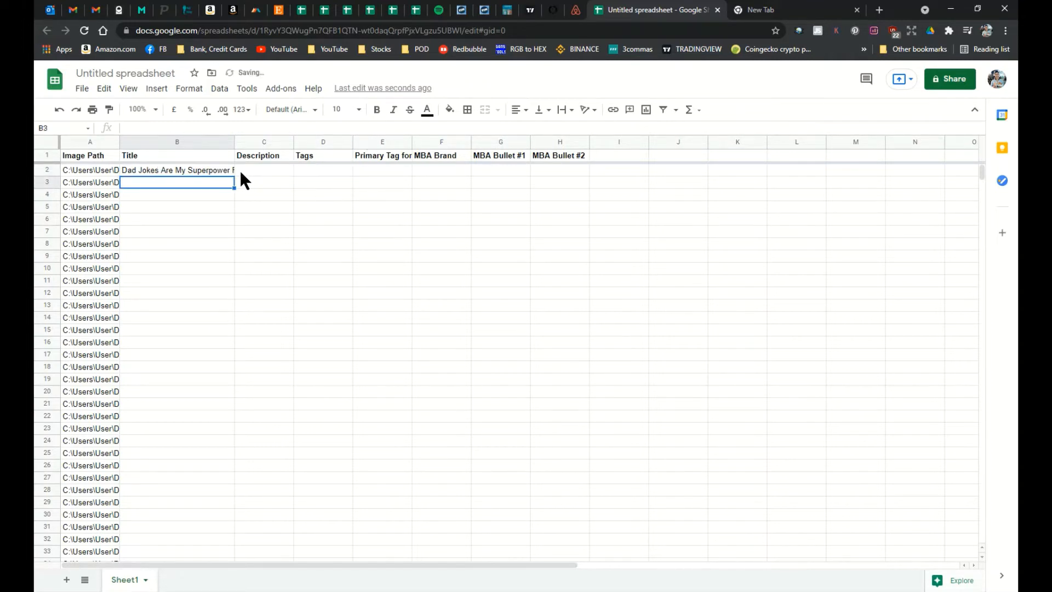
Fill the B2 title down the Title column through cell B41
{"action": "left_click", "coordinate": [227, 169]}
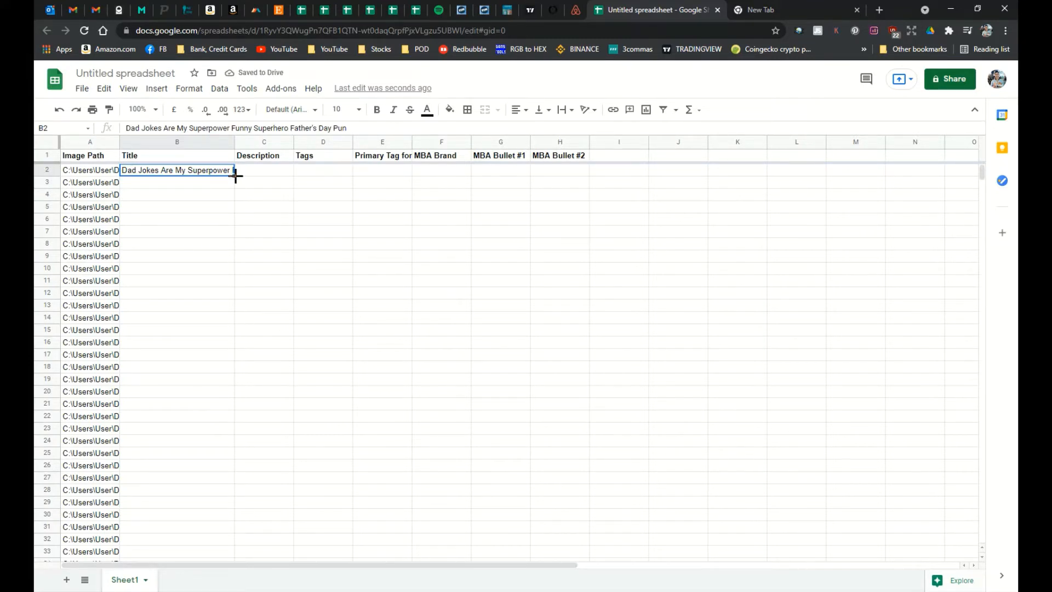
{"action": "left_click_drag", "start_coordinate": [235, 176], "coordinate": [225, 399]}
{"action": "scroll", "coordinate": [298, 384], "scroll_direction": "up", "scroll_amount": 5}
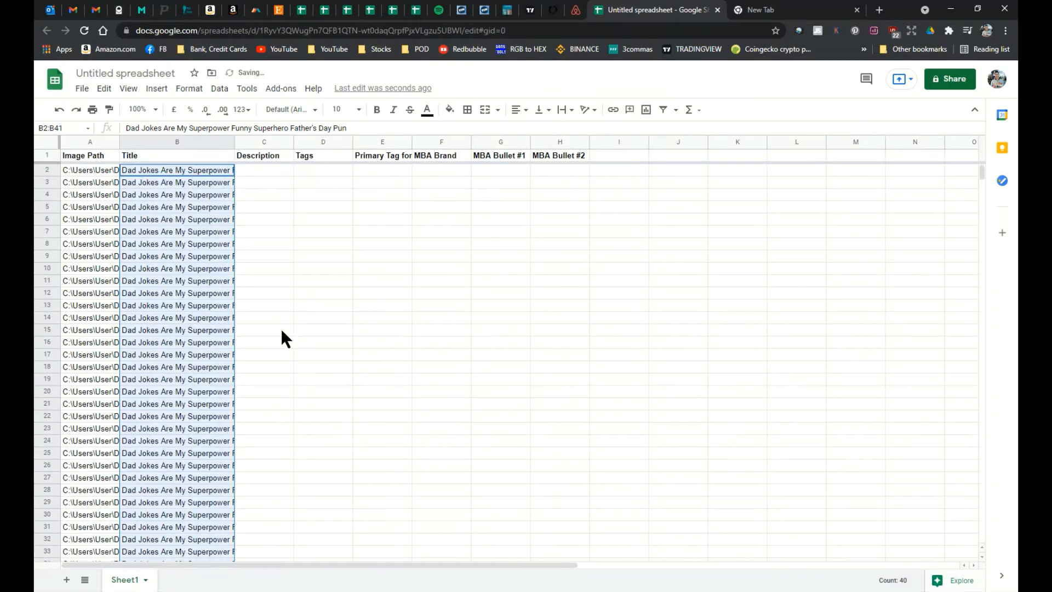
Start the description in cell C2 with the text "features super hero"
{"action": "left_click", "coordinate": [267, 169]}
{"action": "left_click", "coordinate": [249, 129]}
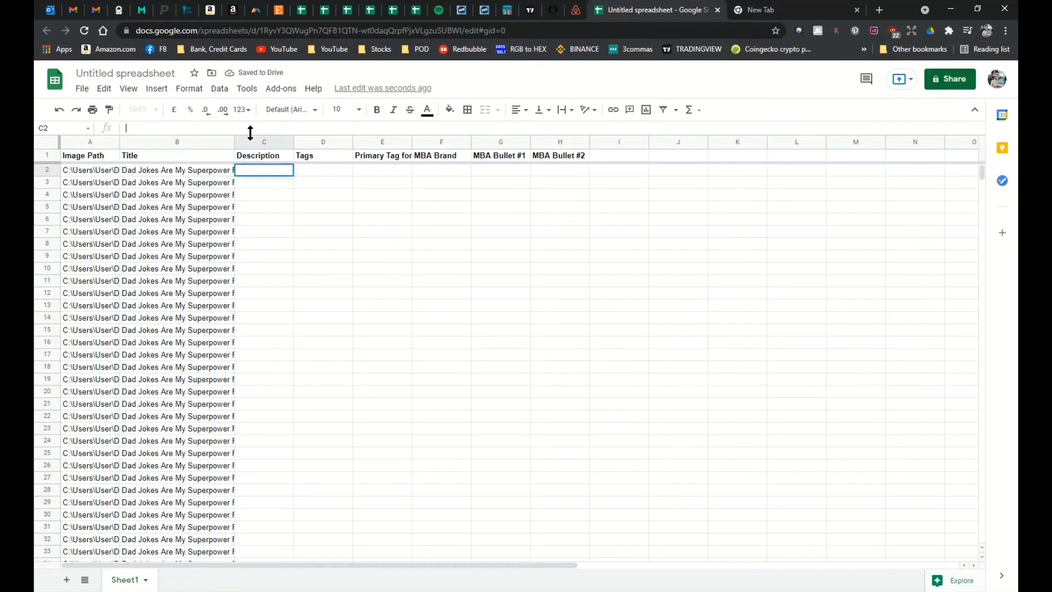
{"action": "type", "text": "features super hero"}
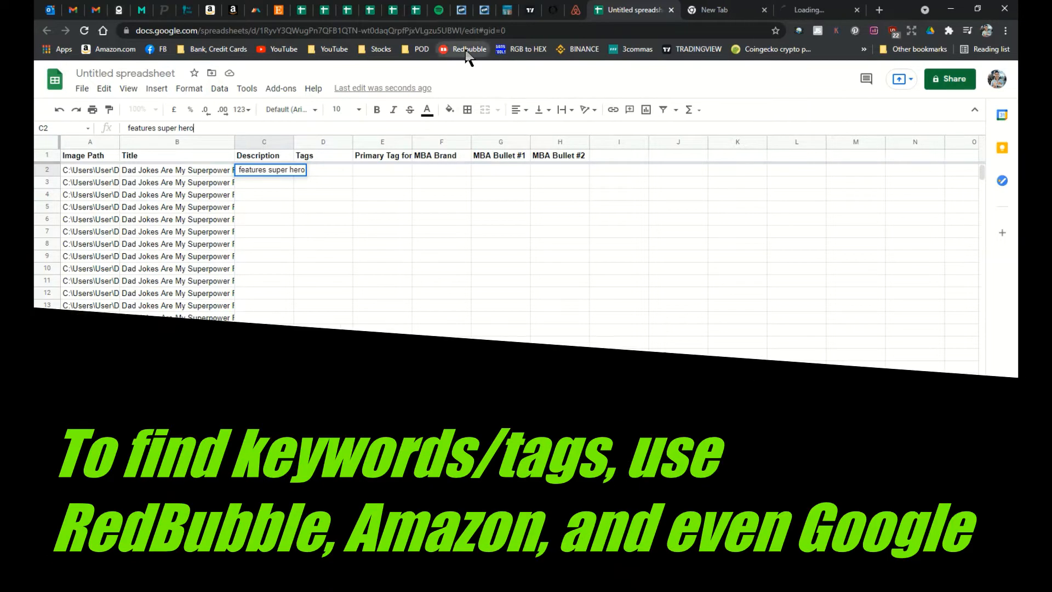
Open Redbubble and Amazon in new browser tabs and go to the Redbubble home page
{"action": "middle_click", "coordinate": [468, 51]}
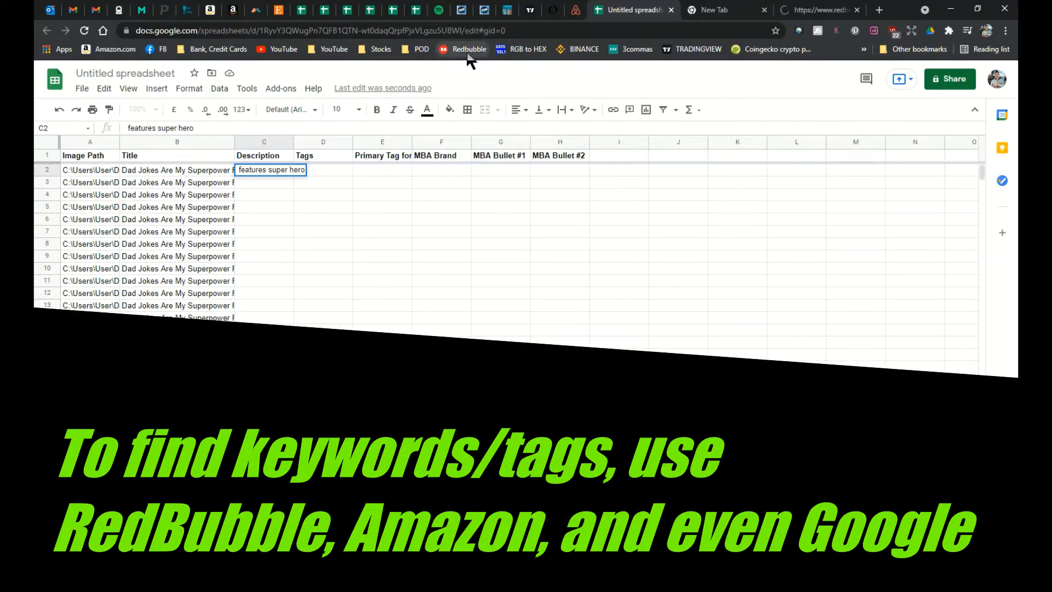
{"action": "middle_click", "coordinate": [109, 51]}
{"action": "left_click", "coordinate": [750, 10]}
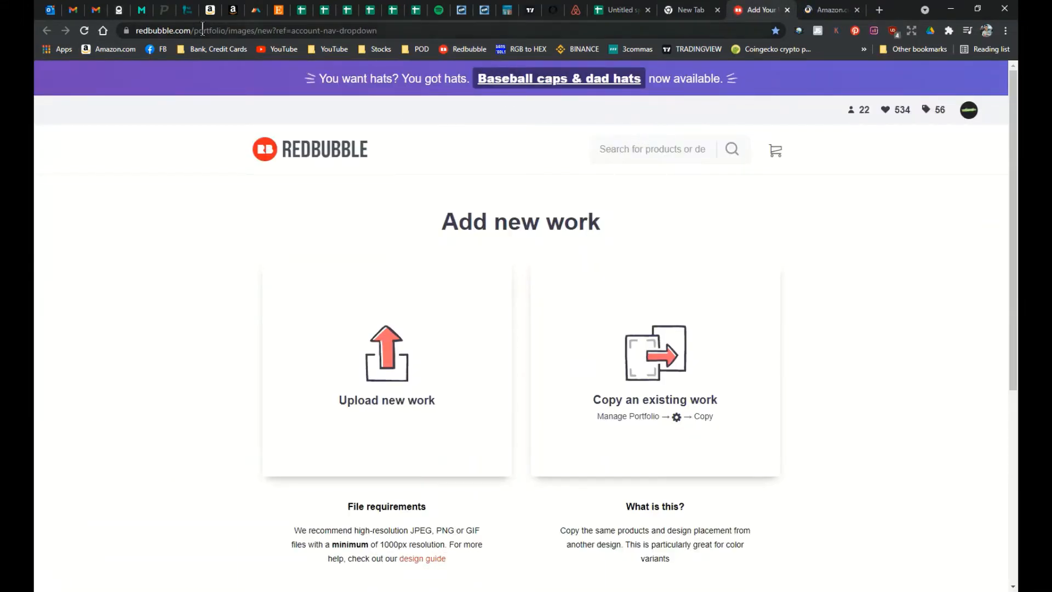
{"action": "left_click_drag", "start_coordinate": [205, 31], "coordinate": [659, 60]}
{"action": "key", "text": "BackSpace"}
{"action": "key", "text": "BackSpace"}
{"action": "key", "text": "BackSpace"}
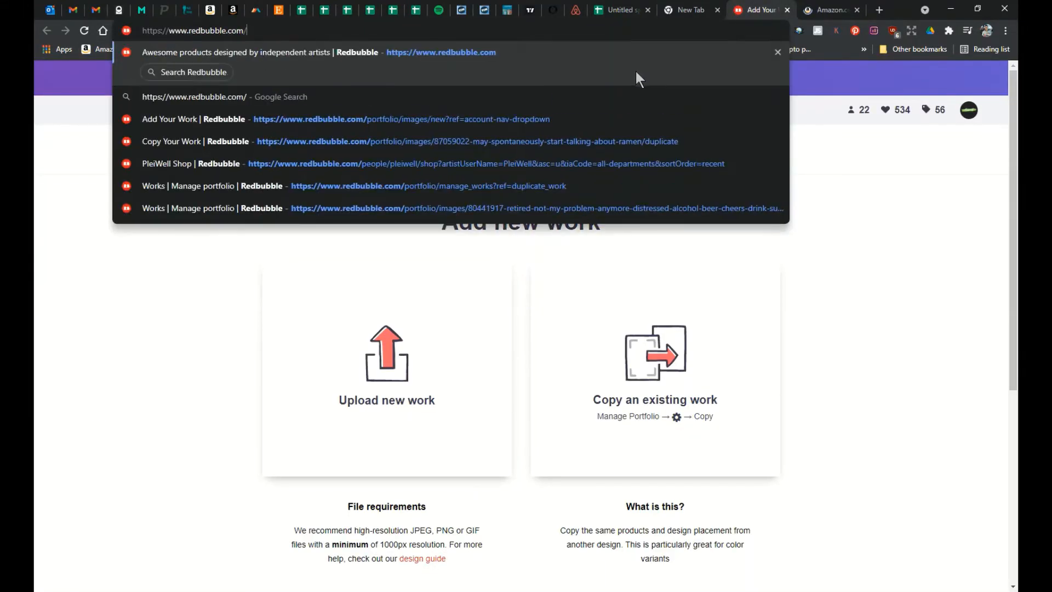
{"action": "key", "text": "Return"}
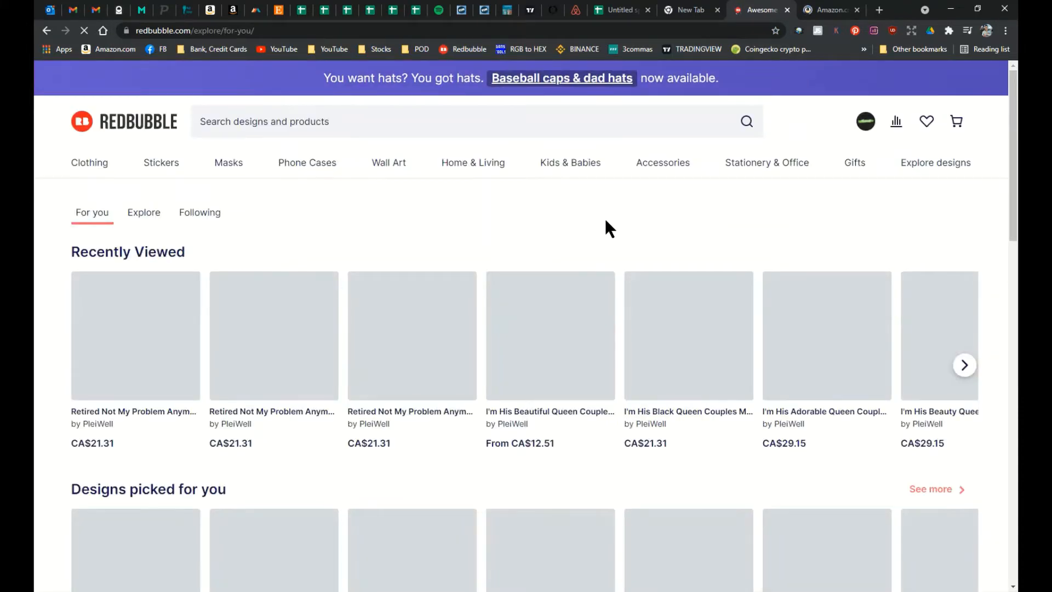
Search Redbubble for "dad jokes shirt" and copy the search phrase
{"action": "left_click", "coordinate": [290, 125]}
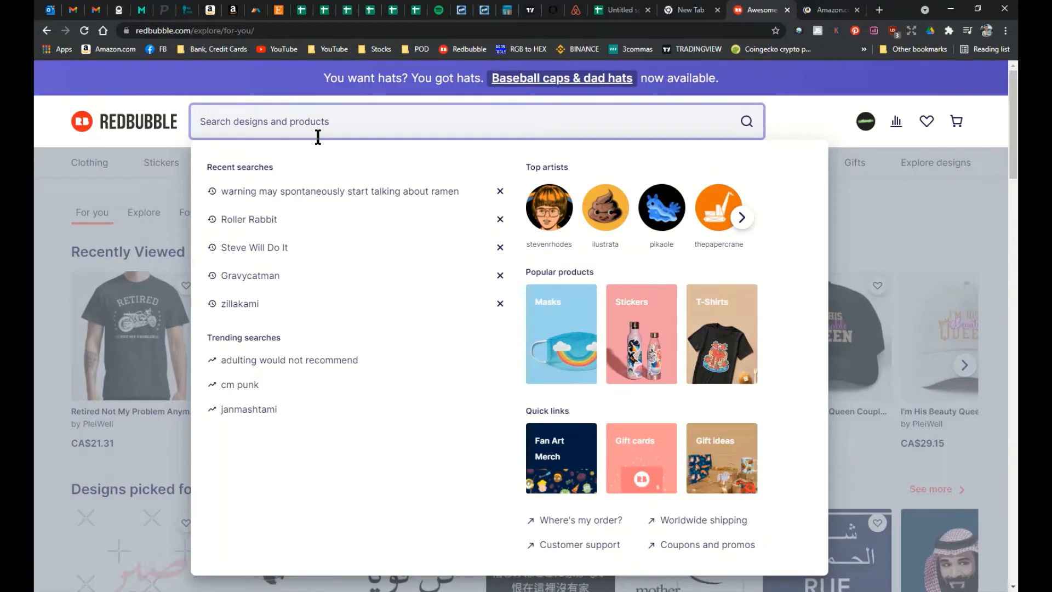
{"action": "type", "text": "dad jokes shirt"}
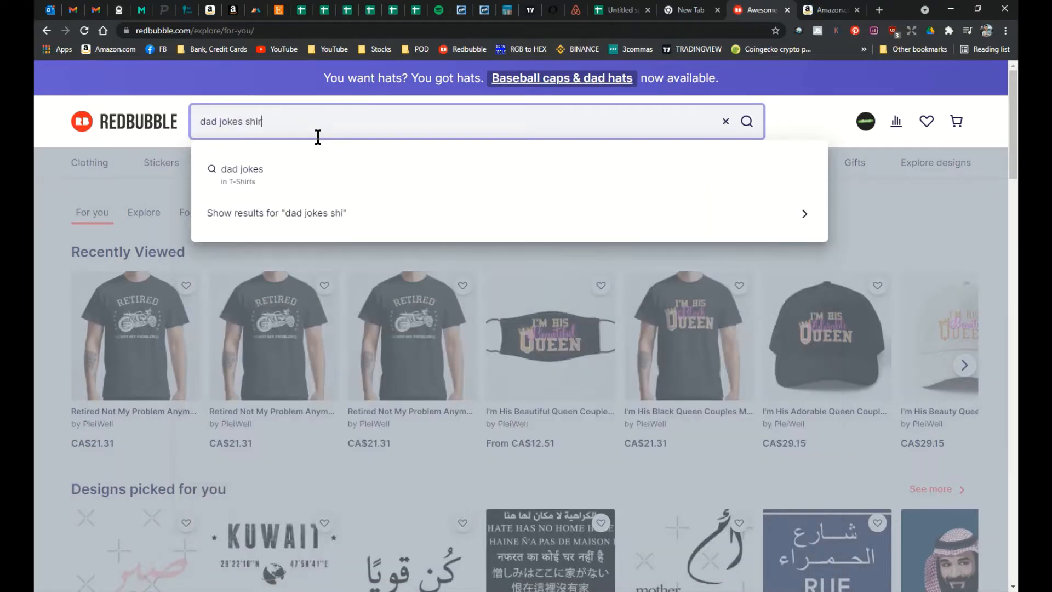
{"action": "key", "text": "ctrl+a"}
{"action": "key", "text": "ctrl+c"}
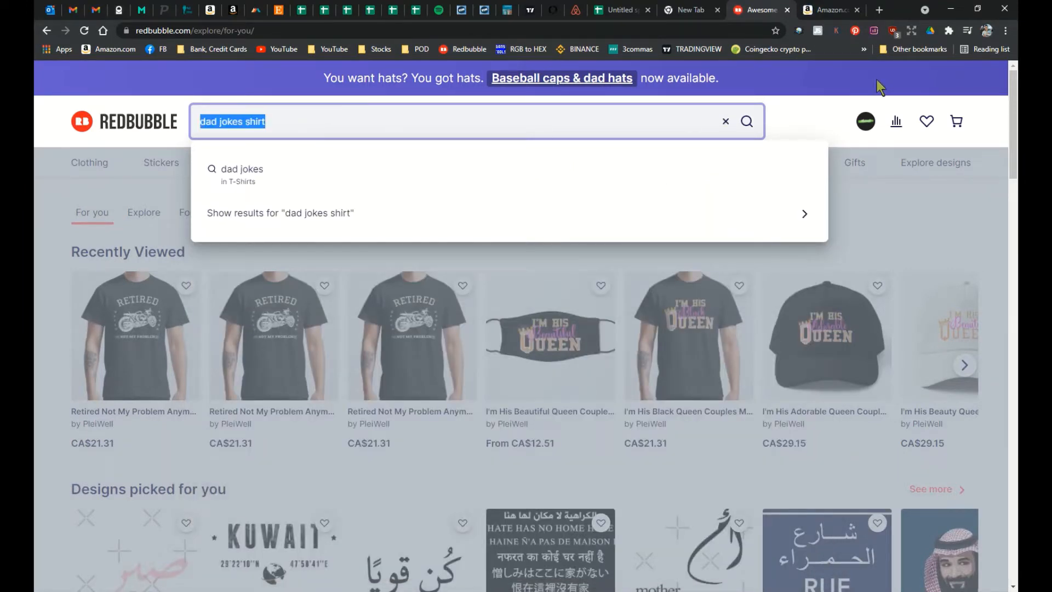
{"action": "left_click", "coordinate": [747, 121]}
Switch to Amazon and search all departments for the copied phrase "dad jokes shirt"
{"action": "left_click", "coordinate": [812, 9]}
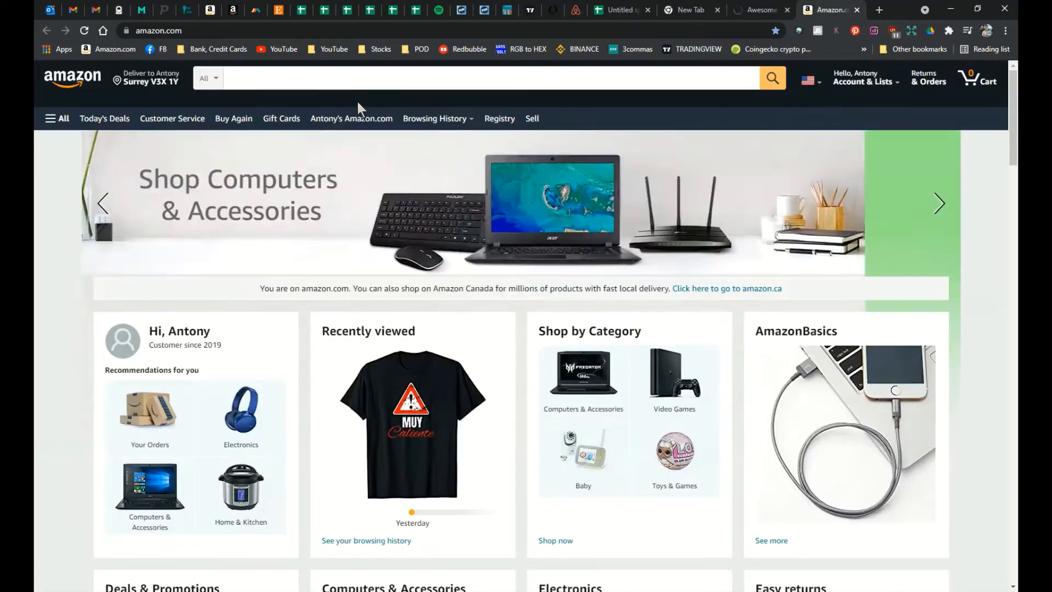
{"action": "left_click", "coordinate": [293, 81]}
{"action": "key", "text": "ctrl+v"}
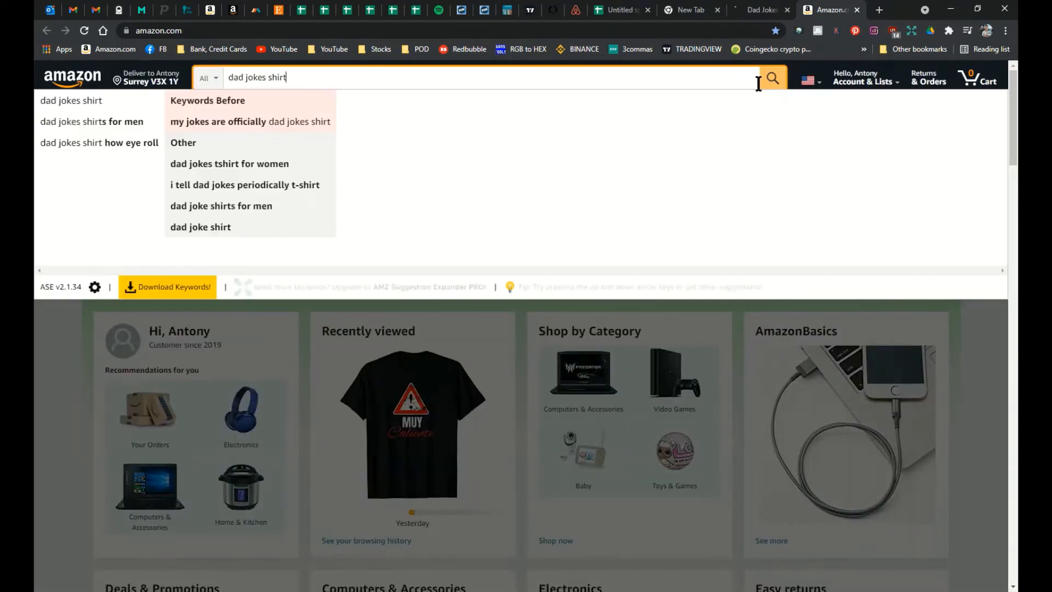
{"action": "left_click", "coordinate": [773, 80]}
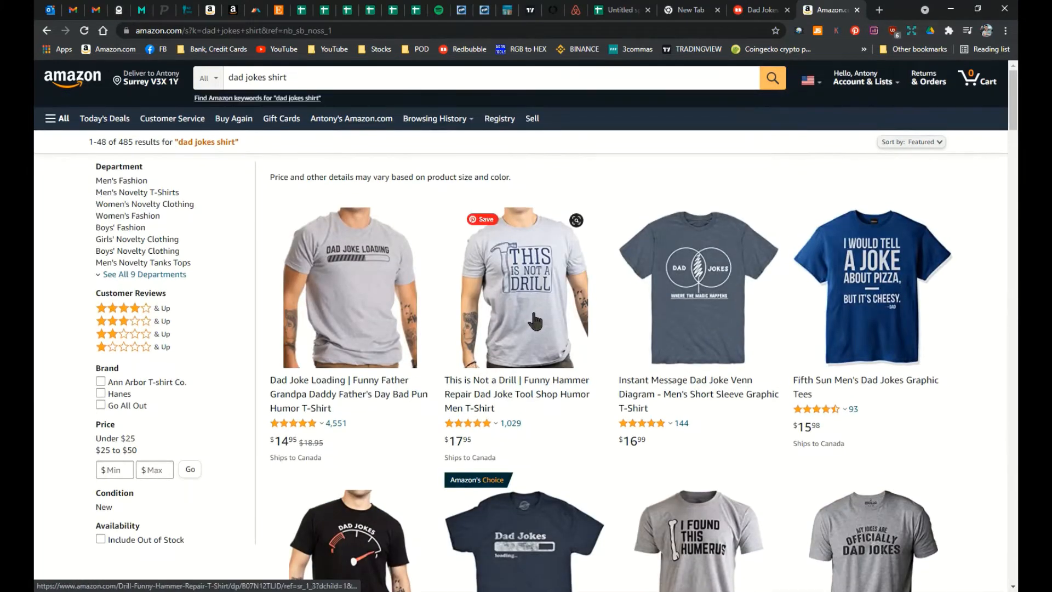
Browse the Amazon dad jokes shirt results and open two product listings in new tabs for keyword research
{"action": "scroll", "coordinate": [552, 299], "scroll_direction": "down", "scroll_amount": 2}
{"action": "scroll", "coordinate": [552, 312], "scroll_direction": "down", "scroll_amount": 2}
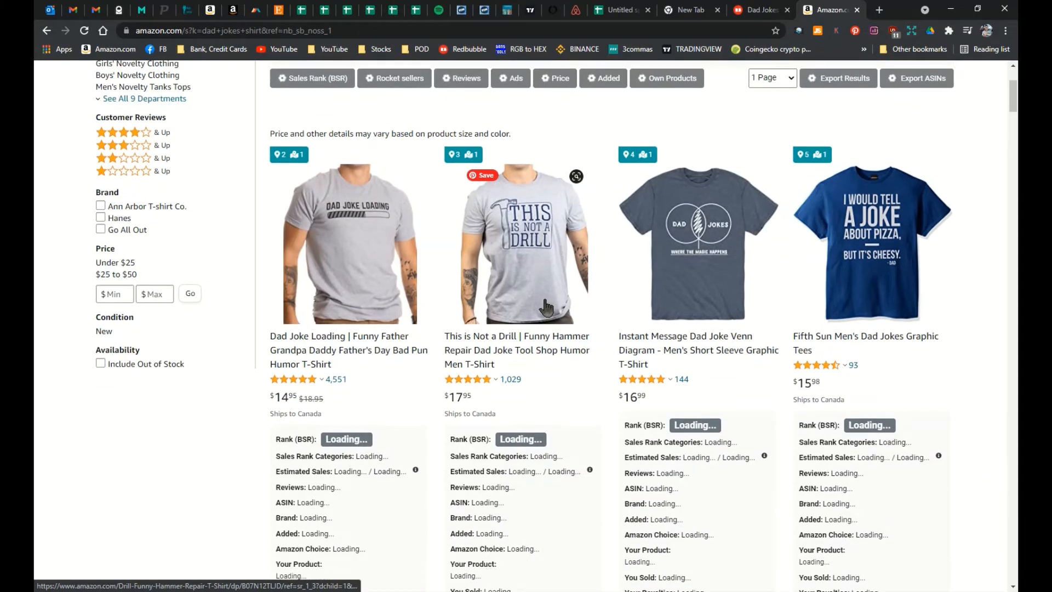
{"action": "scroll", "coordinate": [555, 313], "scroll_direction": "down", "scroll_amount": 1}
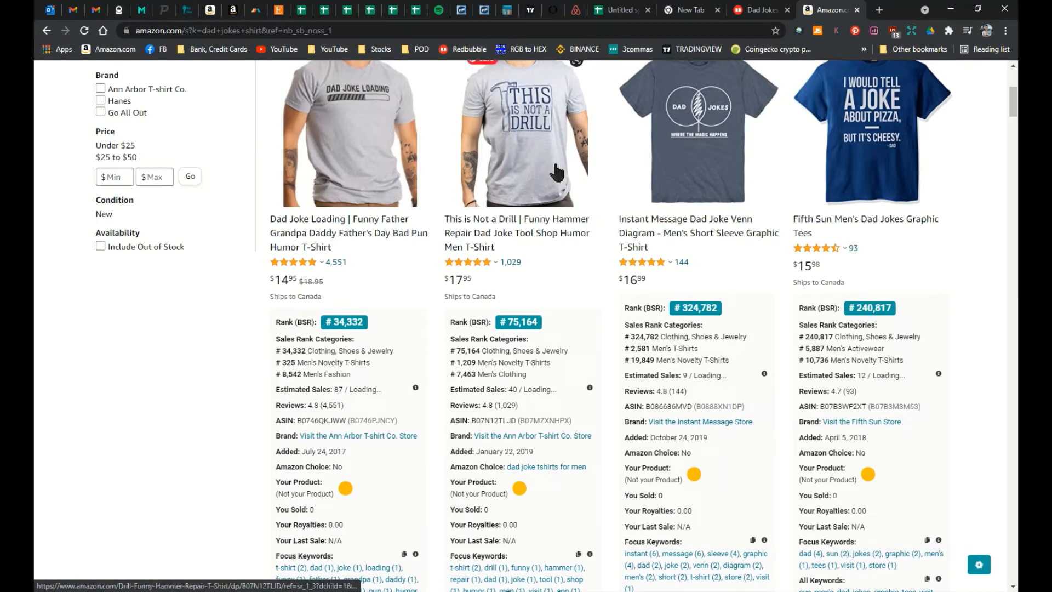
{"action": "middle_click", "coordinate": [685, 160]}
{"action": "middle_click", "coordinate": [685, 160]}
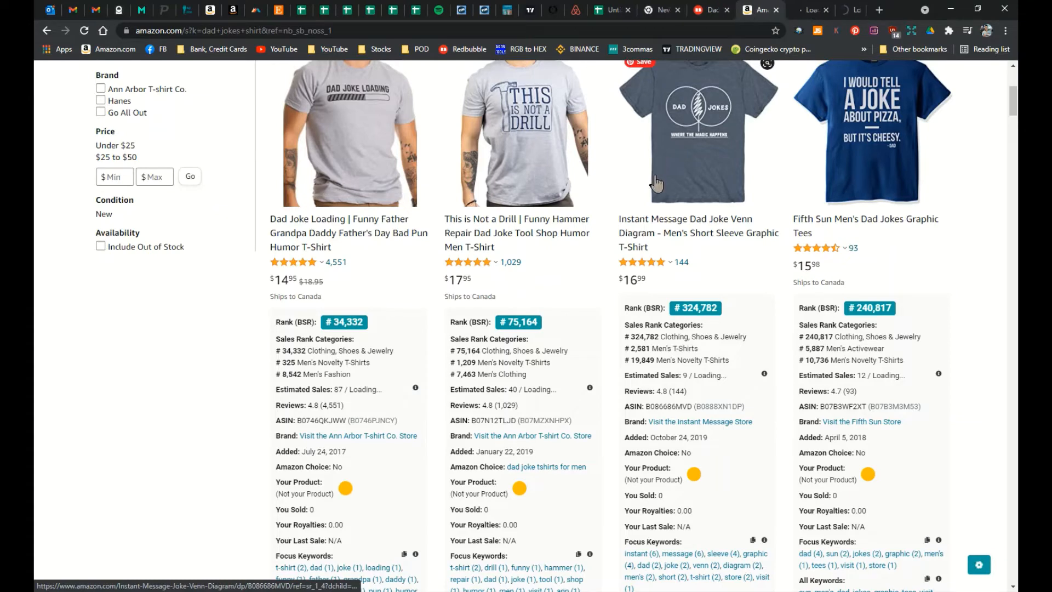
Examine the focus keywords in the Amazon results and the title wording of the "This is Not a Drill" hammer shirt listing
{"action": "scroll", "coordinate": [611, 193], "scroll_direction": "down", "scroll_amount": 9}
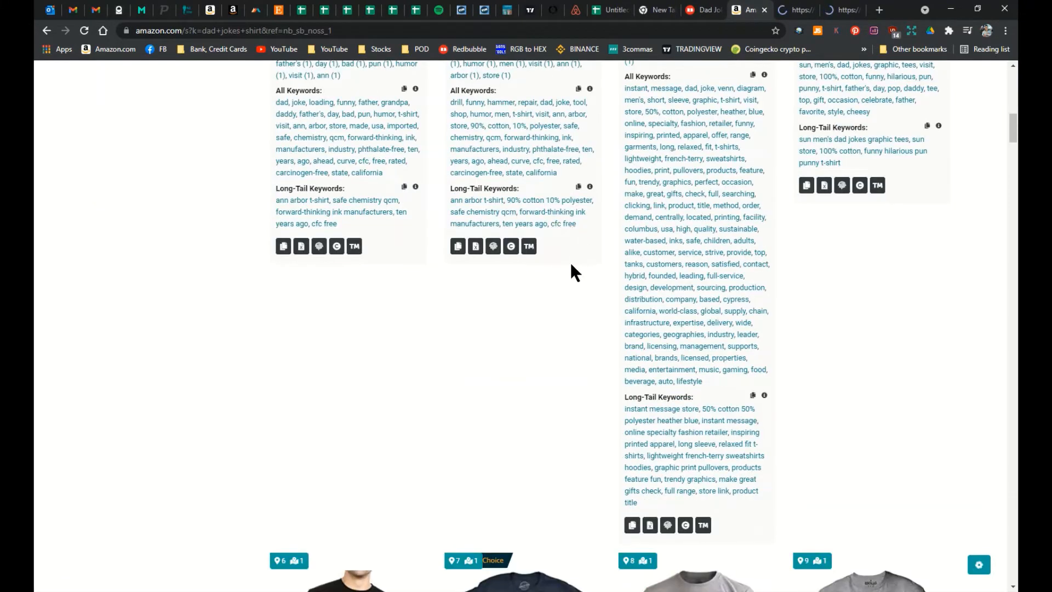
{"action": "scroll", "coordinate": [573, 271], "scroll_direction": "up", "scroll_amount": 2}
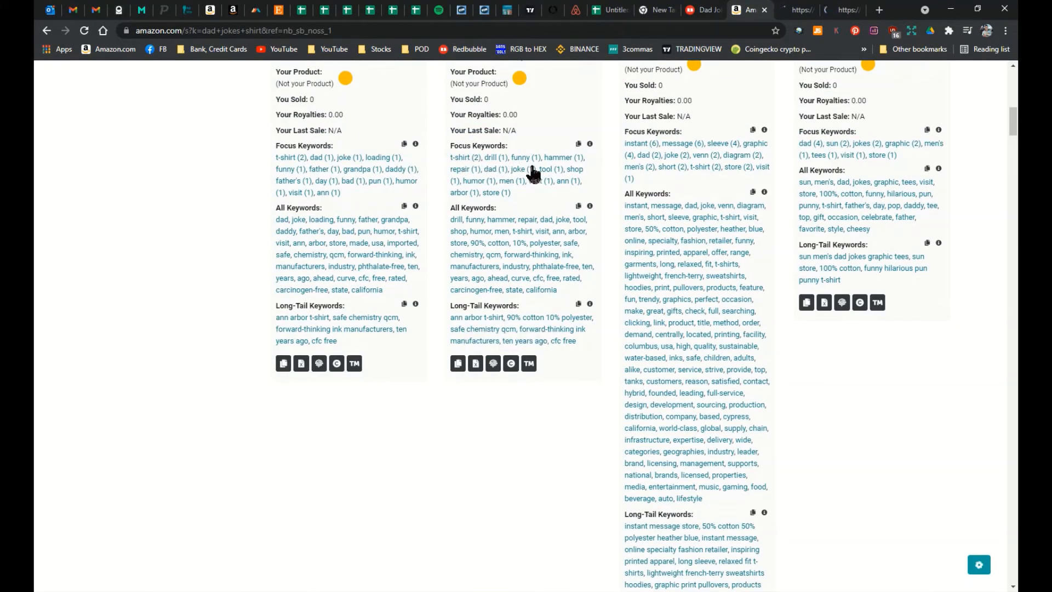
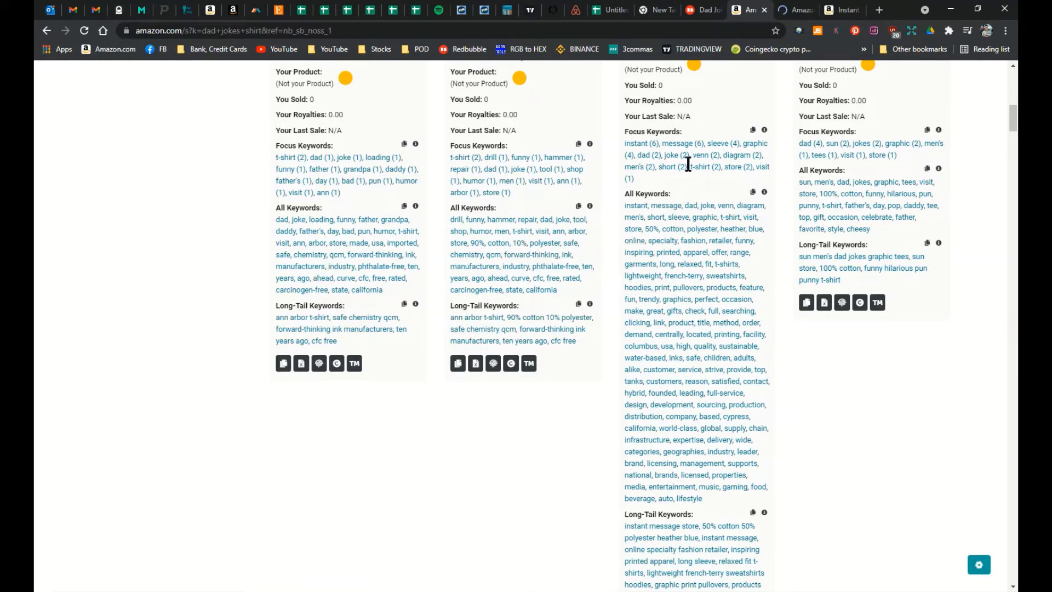
{"action": "left_click", "coordinate": [795, 10]}
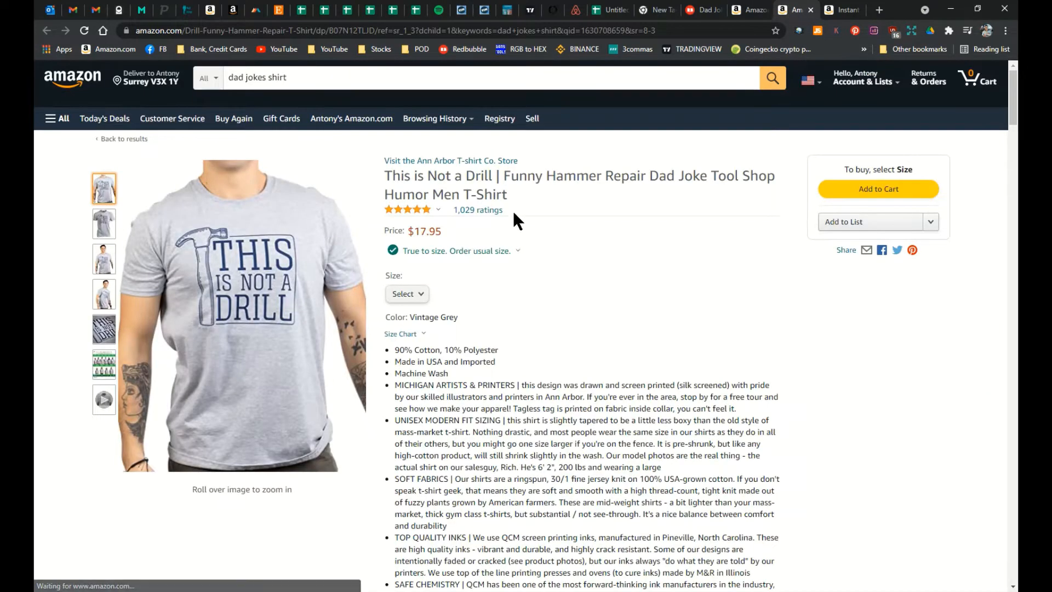
{"action": "double_click", "coordinate": [525, 180]}
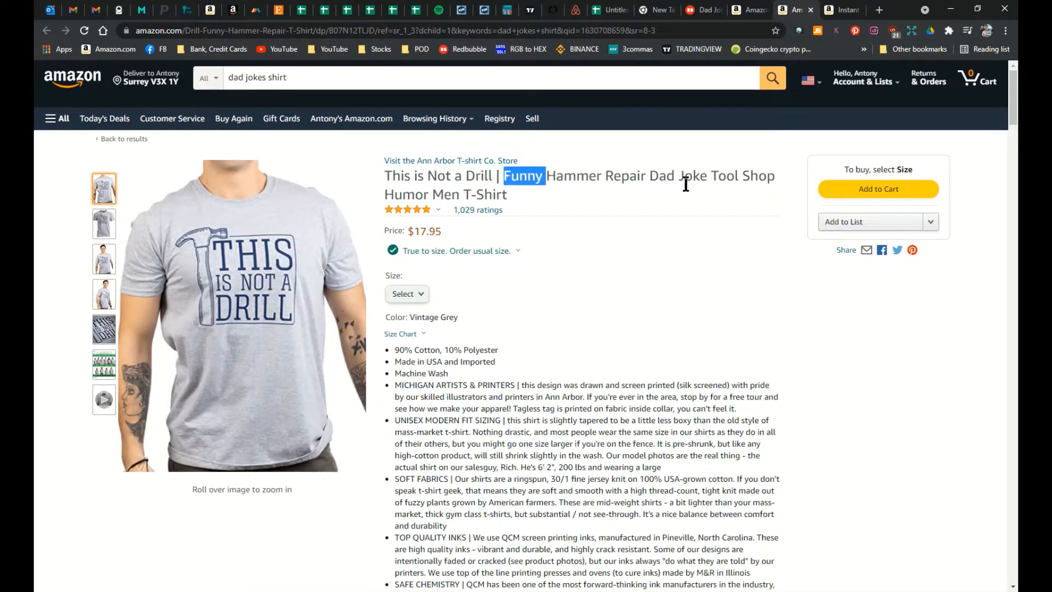
{"action": "double_click", "coordinate": [415, 195]}
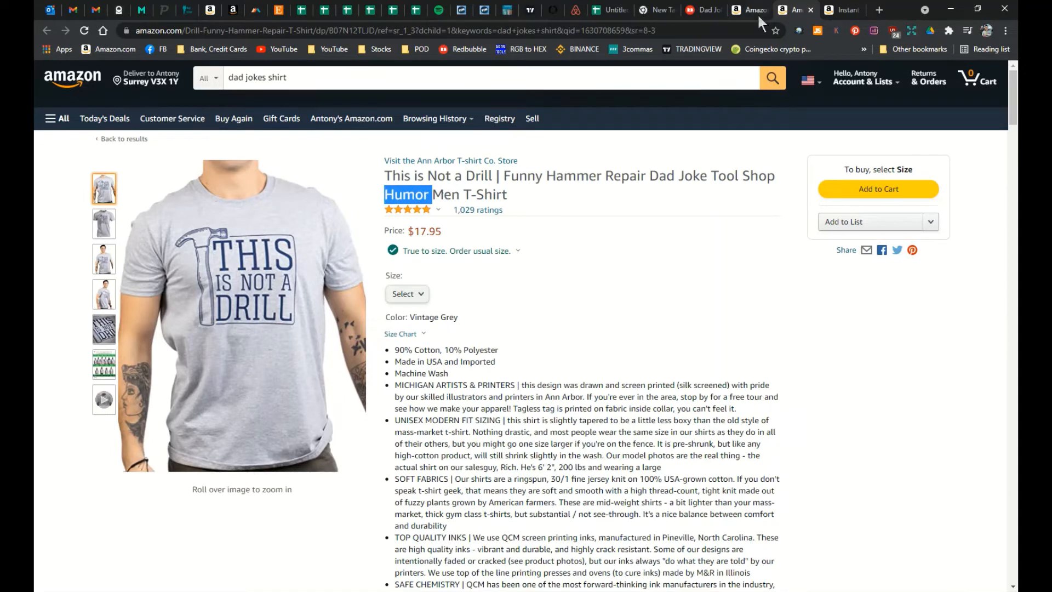
Switch to the spreadsheet and continue the C2 description with "dad joke humor for punny dads who are super heroes with their hilarious dad jokes."
{"action": "left_click", "coordinate": [597, 10]}
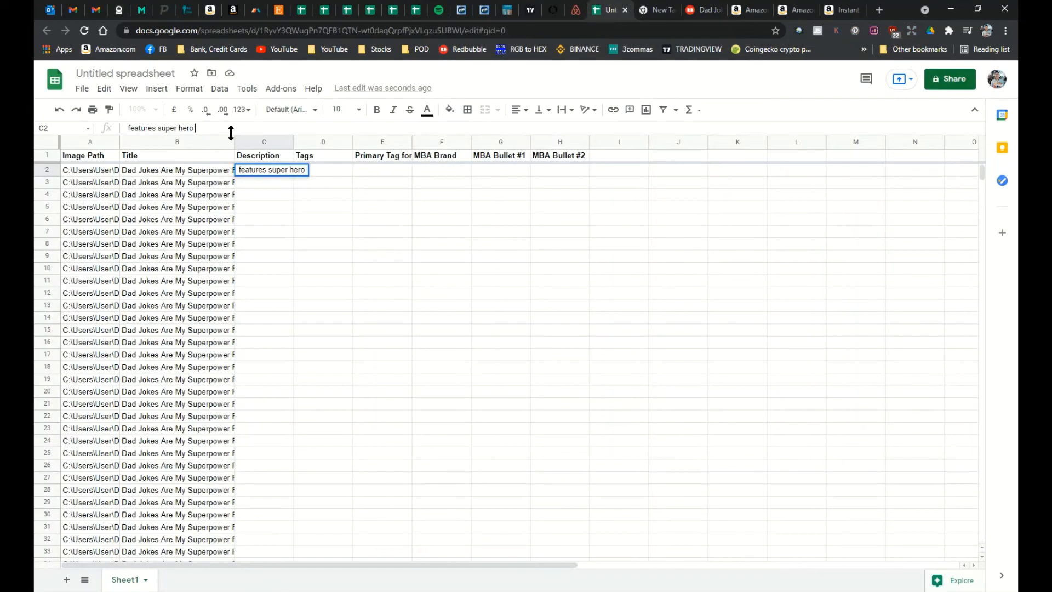
{"action": "type", "text": "dad joke"}
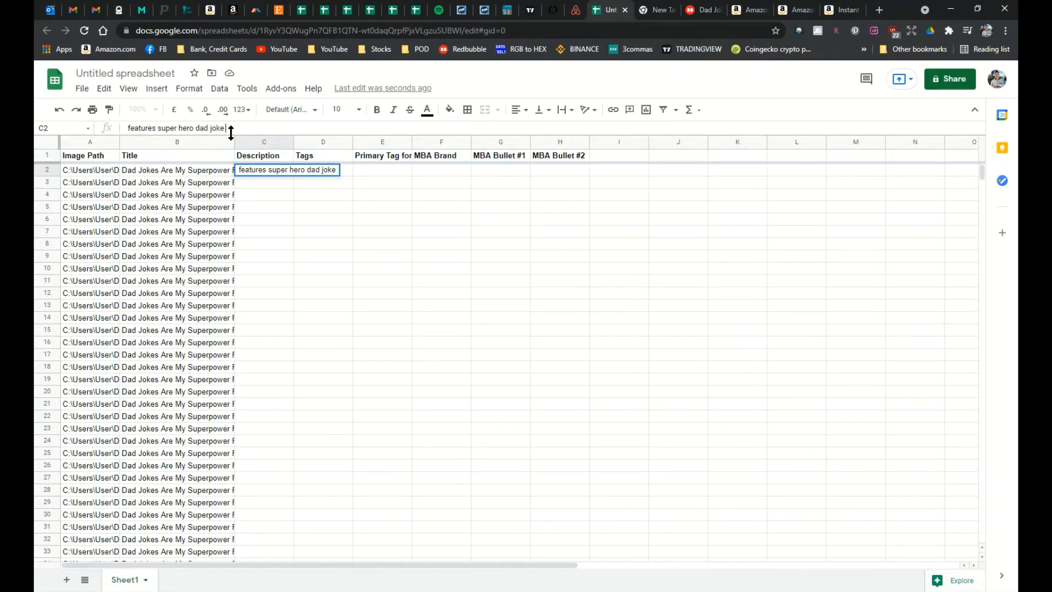
{"action": "type", "text": " humor for p"}
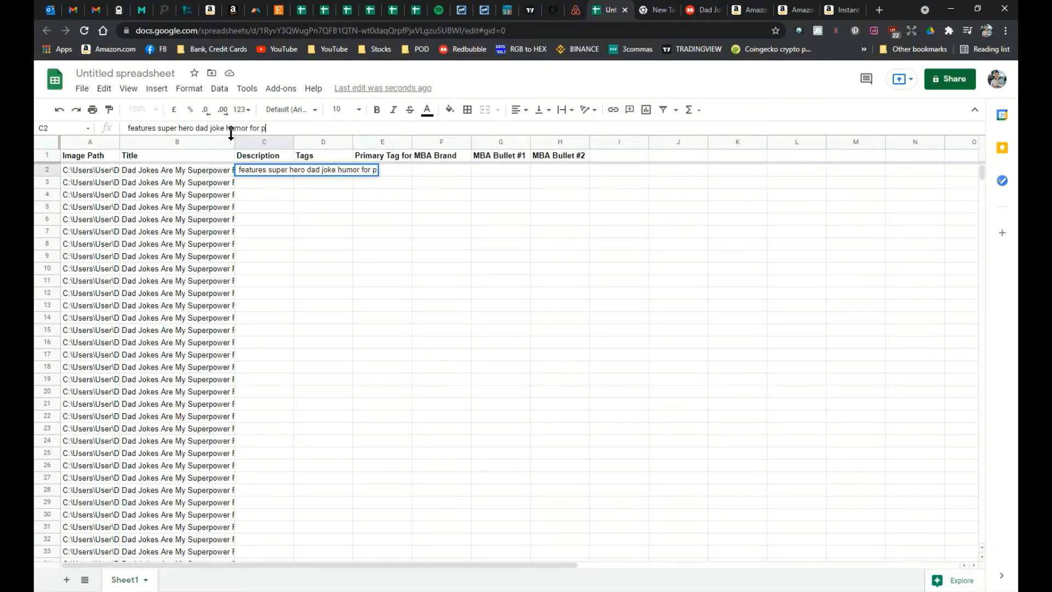
{"action": "type", "text": "unny "}
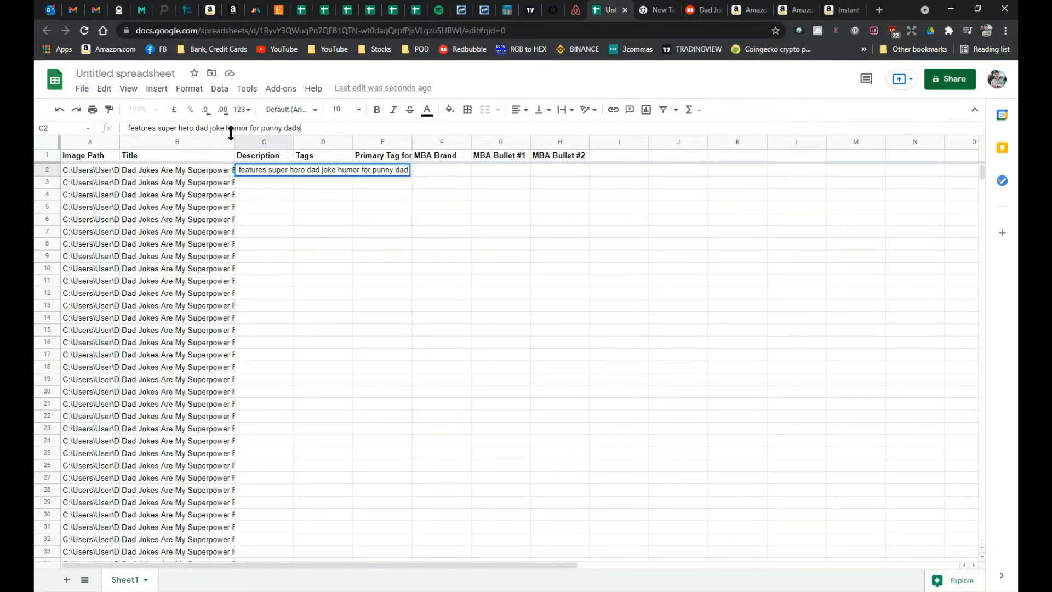
{"action": "type", "text": "dads who are"}
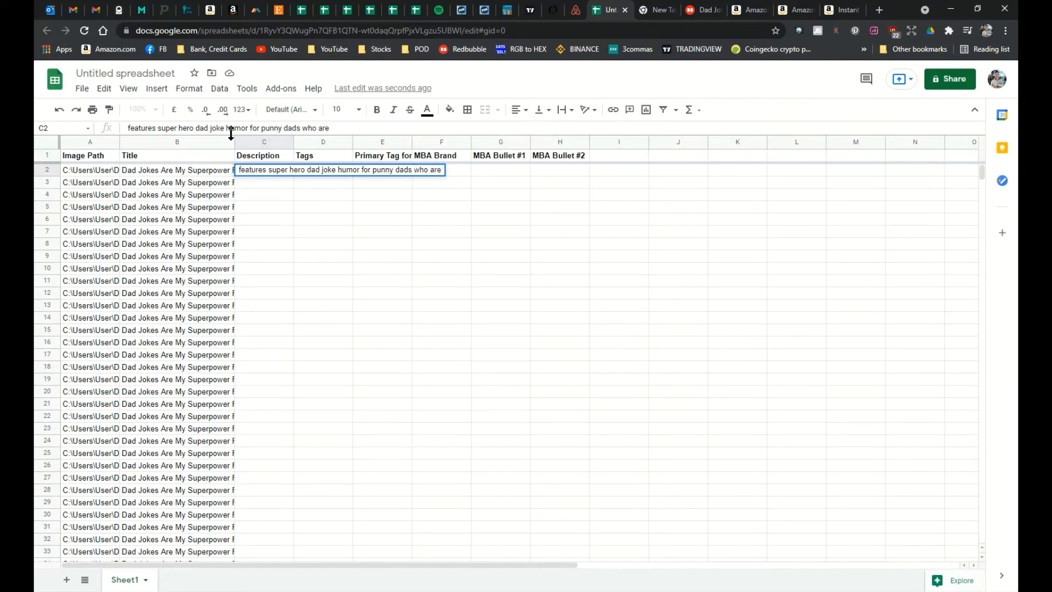
{"action": "type", "text": " super heros"}
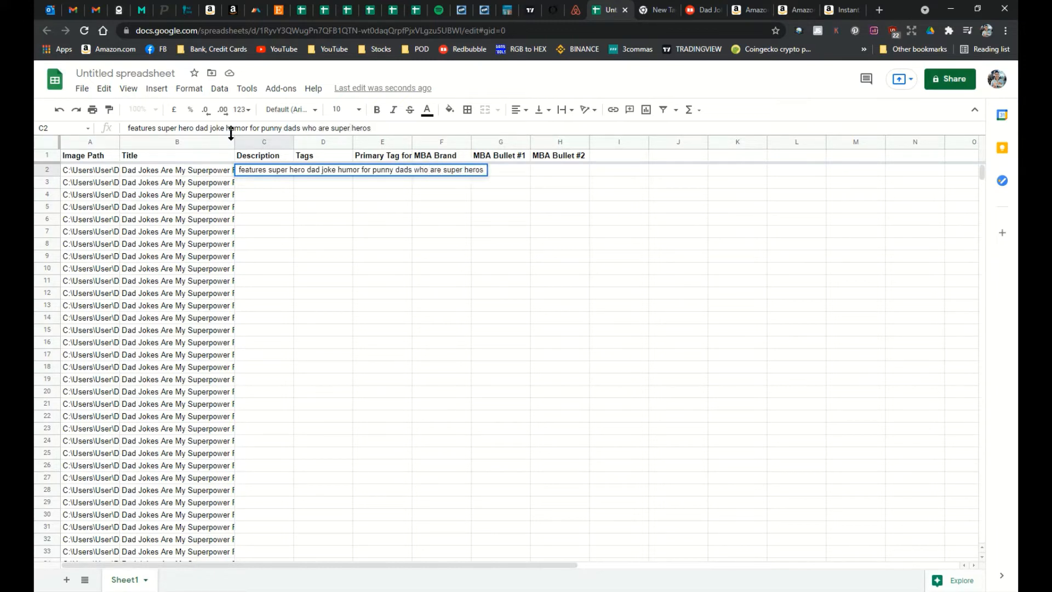
{"action": "key", "text": "BackSpace"}
{"action": "type", "text": "es with their"}
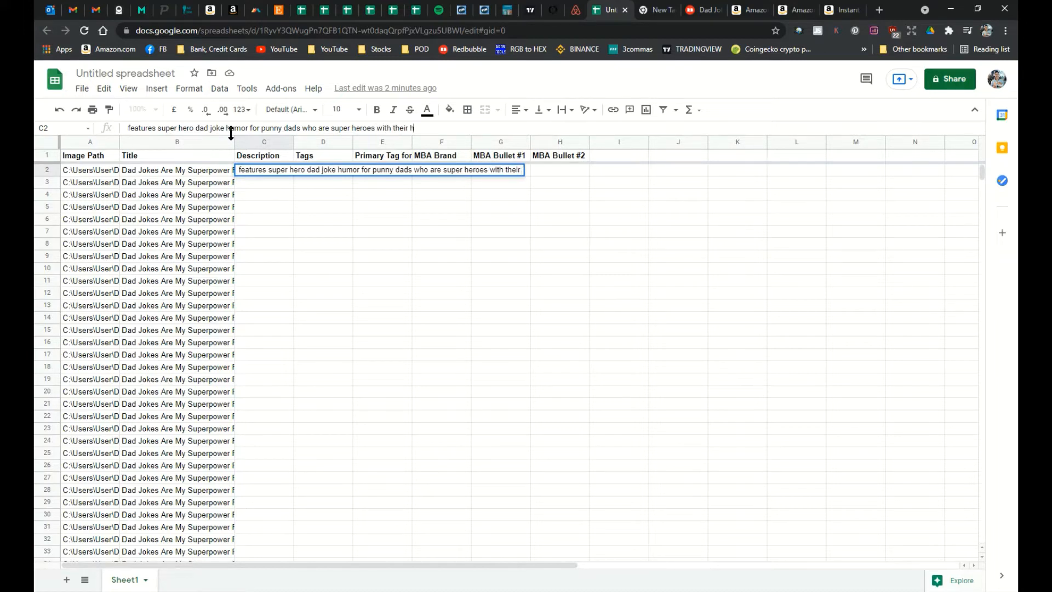
{"action": "type", "text": " hilarious dad jokes."}
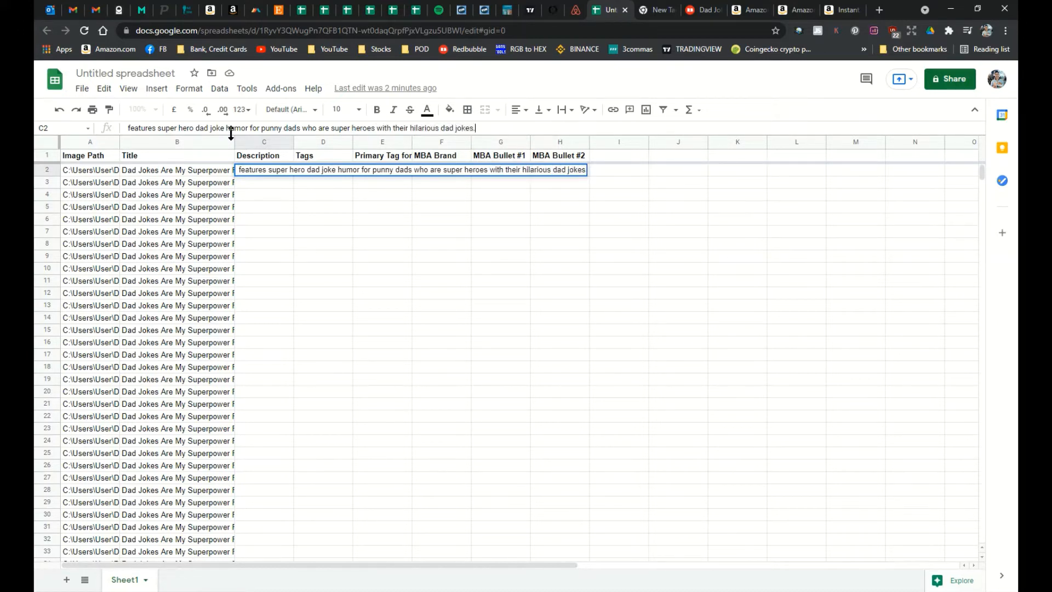
Examine the bullet points, focus keywords and long-tail keywords of the Dad Joke Venn Diagram shirt listing on Amazon
{"action": "left_click", "coordinate": [843, 10]}
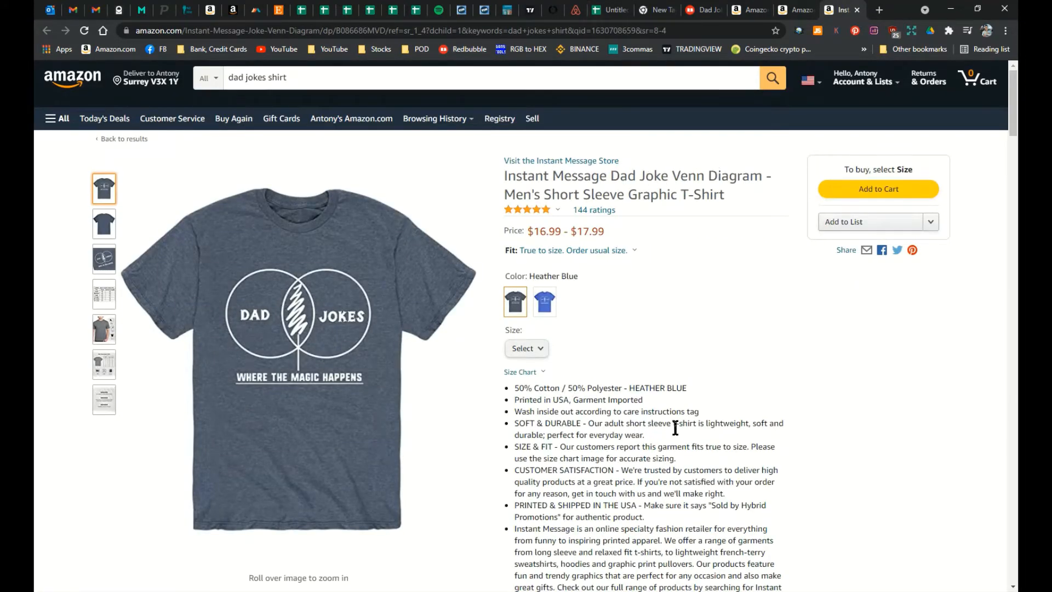
{"action": "scroll", "coordinate": [577, 452], "scroll_direction": "down", "scroll_amount": 3}
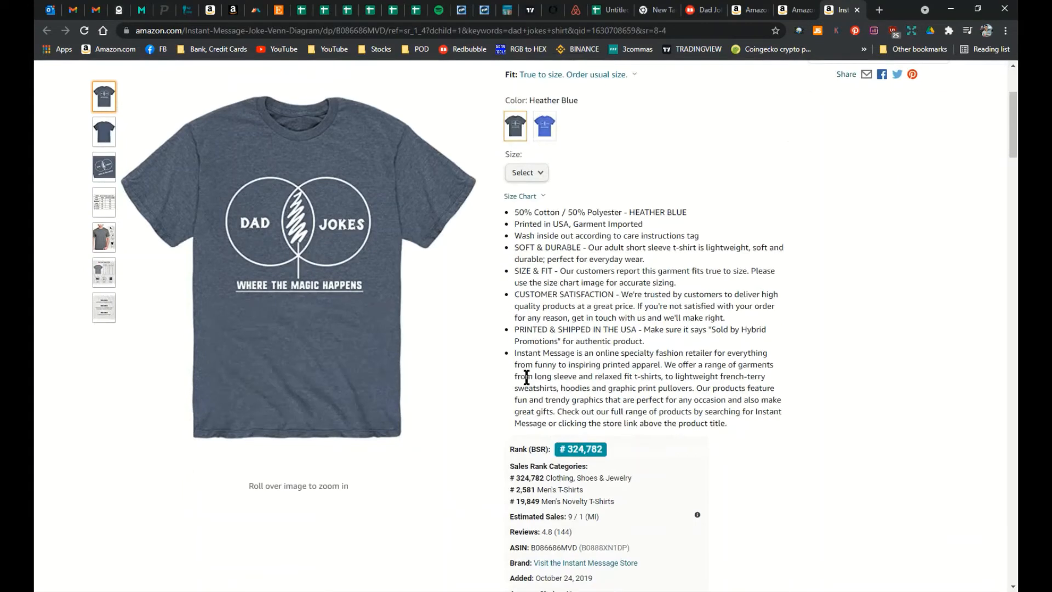
{"action": "scroll", "coordinate": [756, 362], "scroll_direction": "down", "scroll_amount": 7}
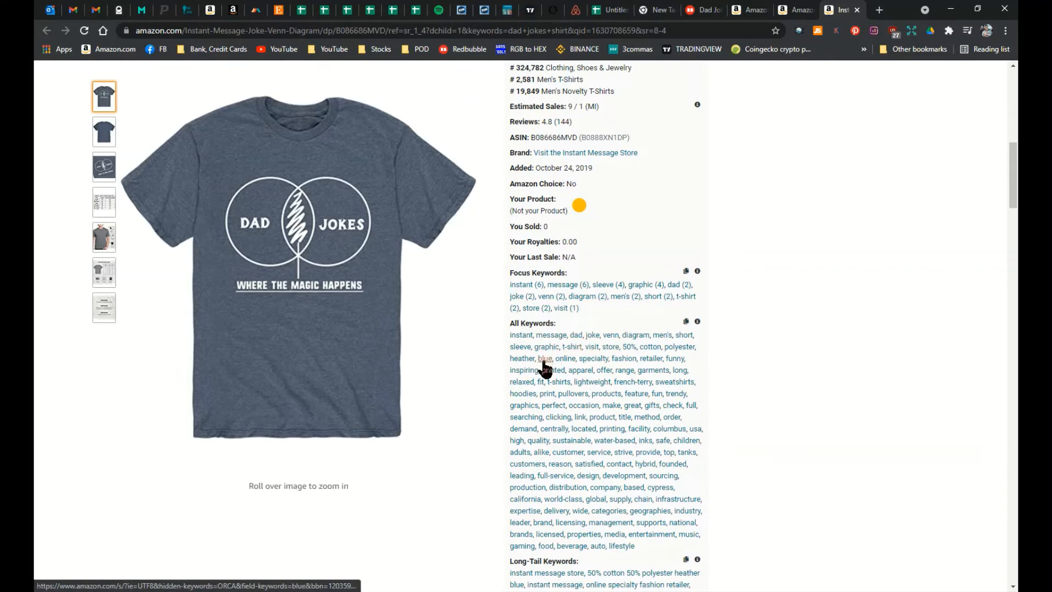
{"action": "scroll", "coordinate": [566, 441], "scroll_direction": "down", "scroll_amount": 3}
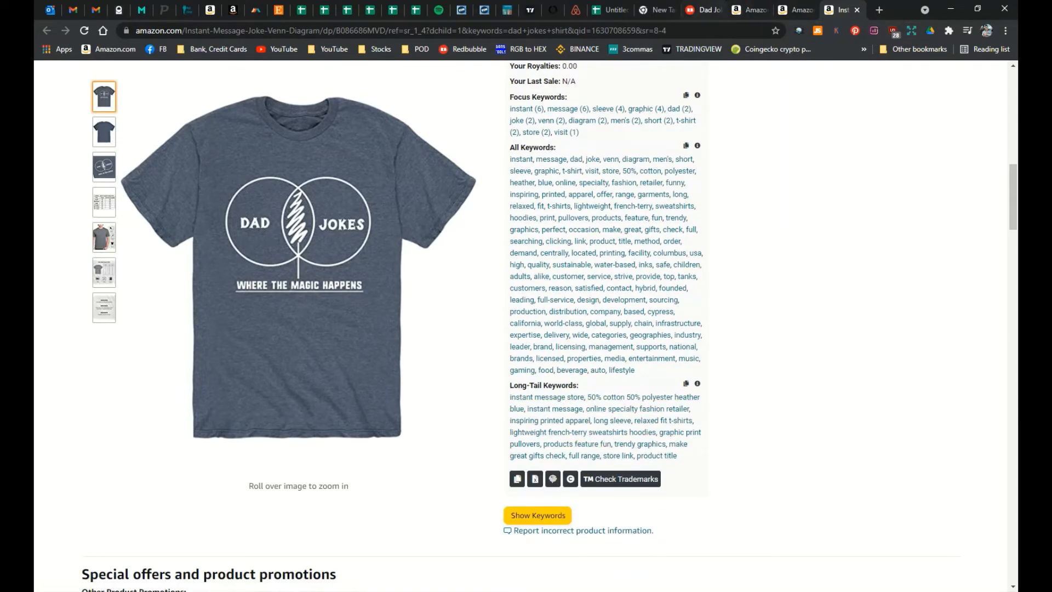
On Redbubble, open the eye roll, Periodically, Dad Side and Super Dad shirt listings in new tabs and view the related searches
{"action": "left_click", "coordinate": [701, 10]}
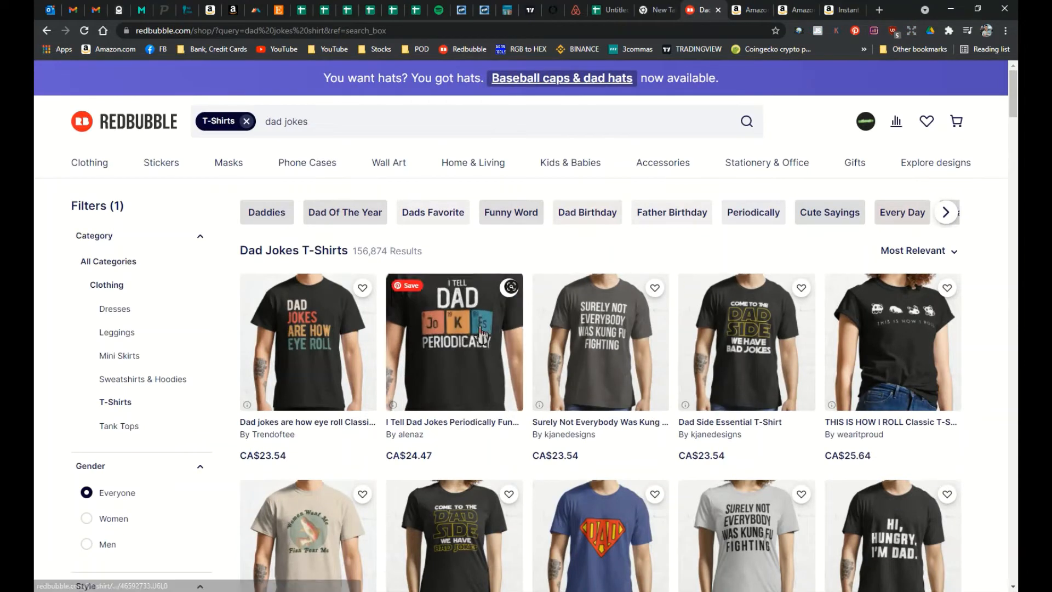
{"action": "middle_click", "coordinate": [306, 340]}
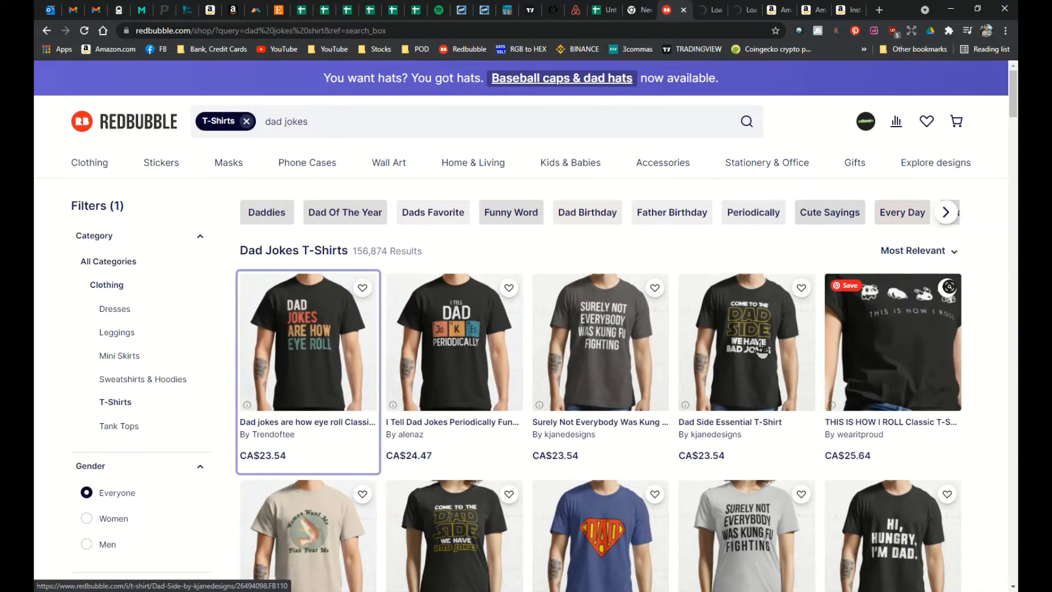
{"action": "middle_click", "coordinate": [739, 369]}
{"action": "scroll", "coordinate": [665, 395], "scroll_direction": "down", "scroll_amount": 3}
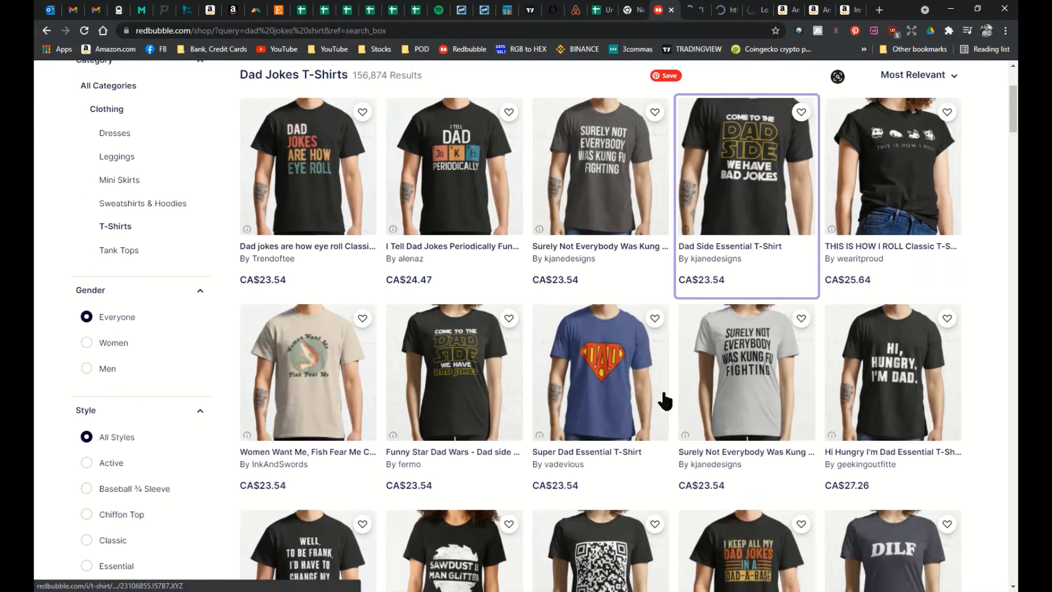
{"action": "middle_click", "coordinate": [657, 389]}
{"action": "left_click_drag", "start_coordinate": [1013, 138], "coordinate": [1001, 535]}
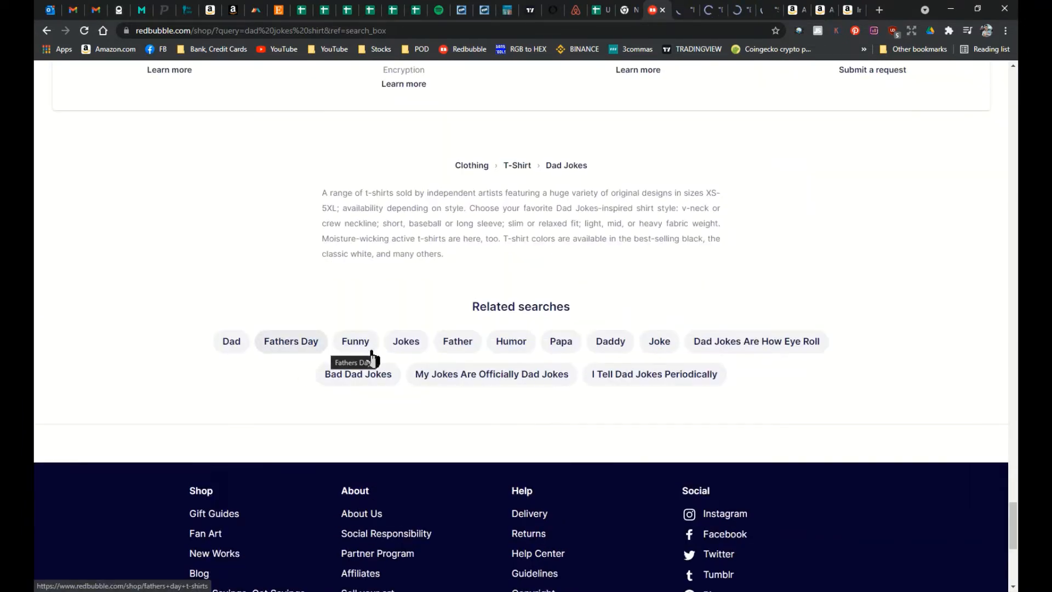
Back in the spreadsheet, append "Ideal design for father's day or dad's upcoming birthday!" to the C2 description
{"action": "left_click", "coordinate": [598, 11]}
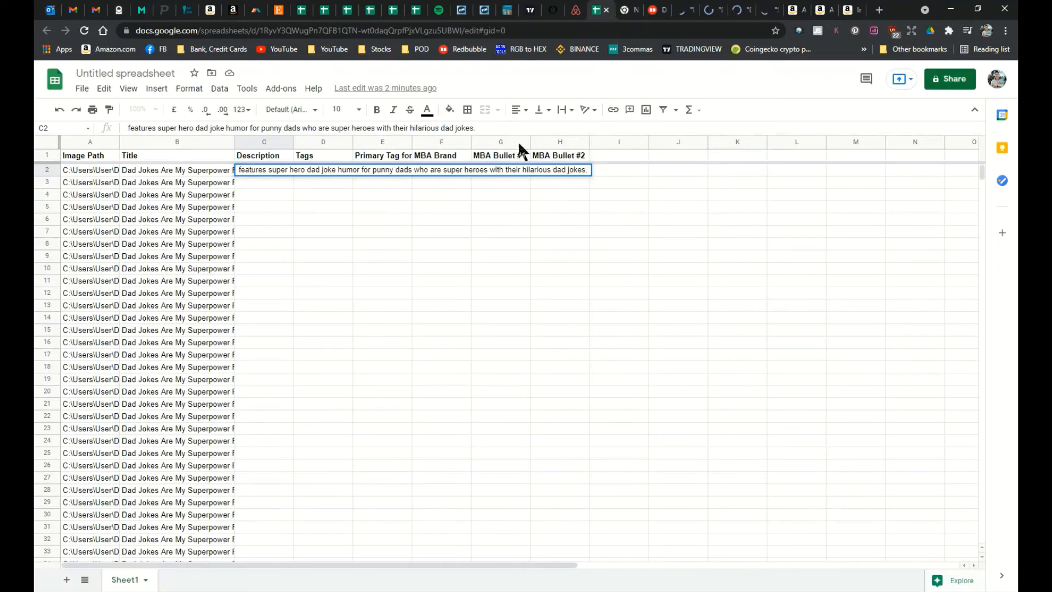
{"action": "type", "text": "Ideal design "}
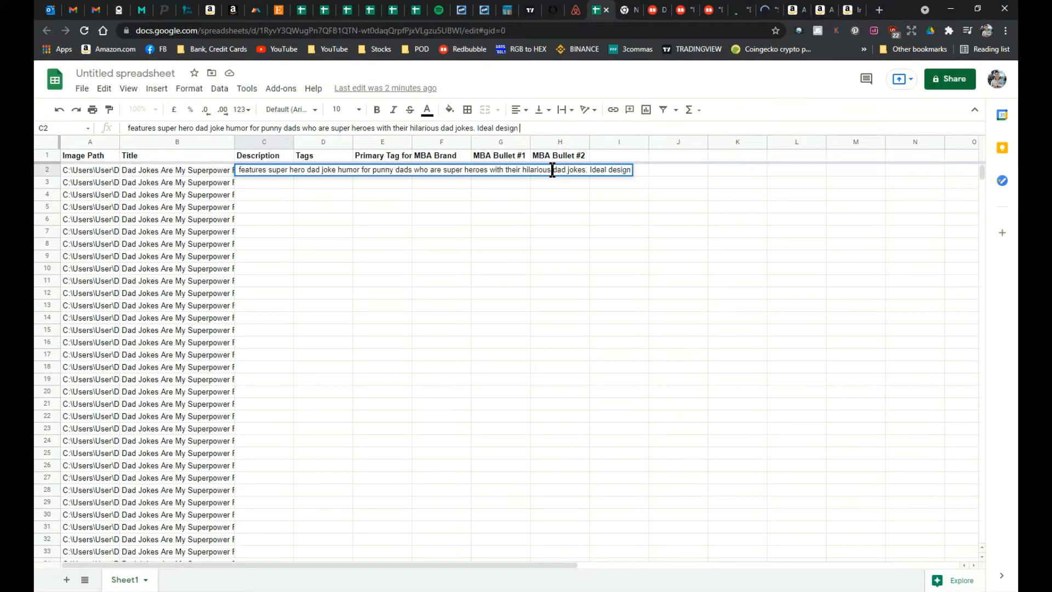
{"action": "type", "text": "for fath"}
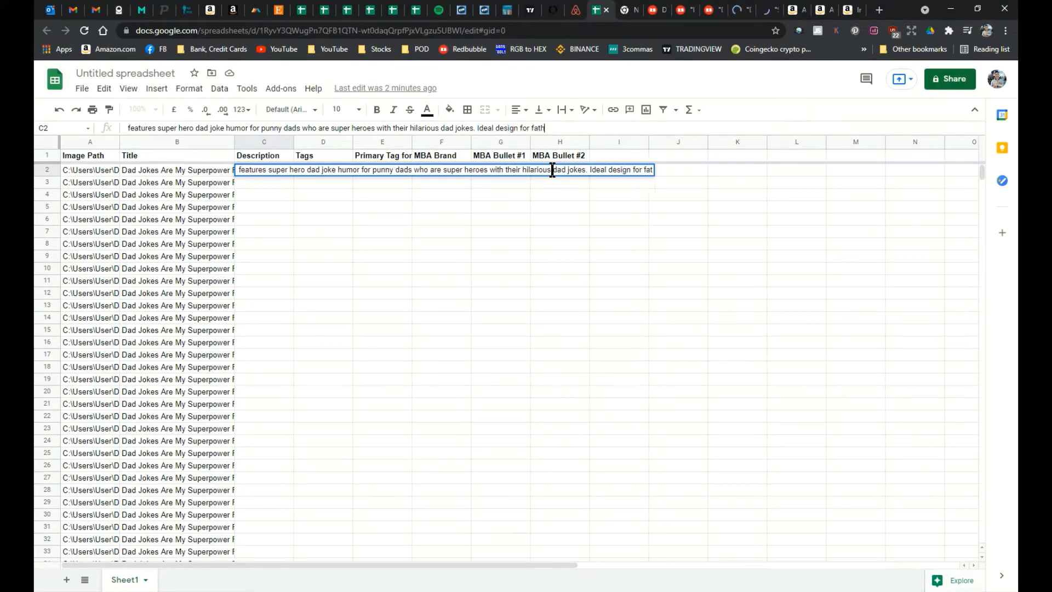
{"action": "type", "text": "er's day or"}
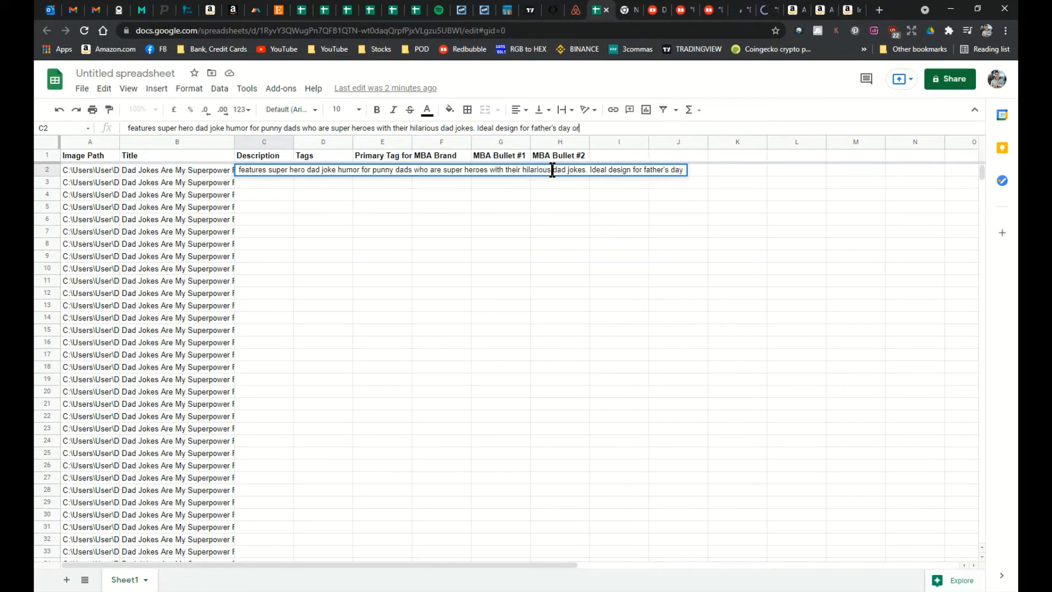
{"action": "type", "text": " dad's"}
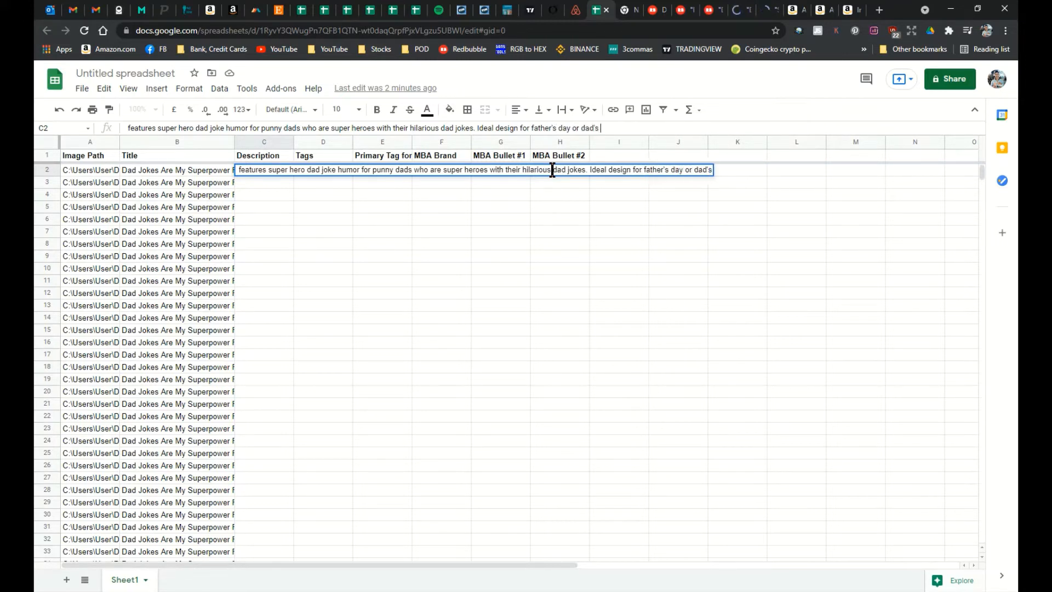
{"action": "type", "text": " upcoming birthday!"}
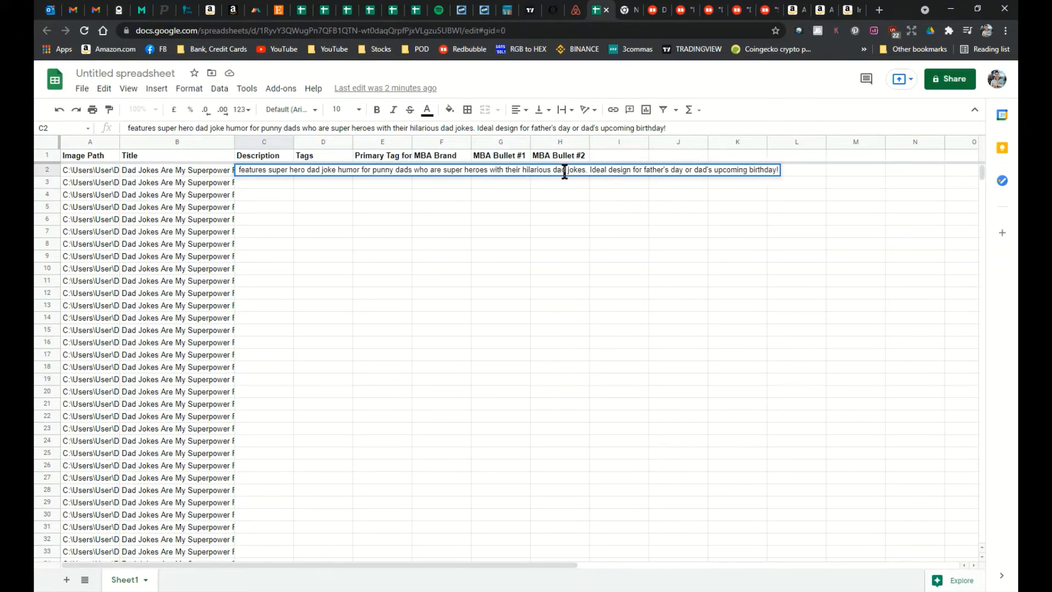
Check Redbubble's related searches for dad jokes for more wording and return to the C2 description in the spreadsheet
{"action": "left_click", "coordinate": [653, 10]}
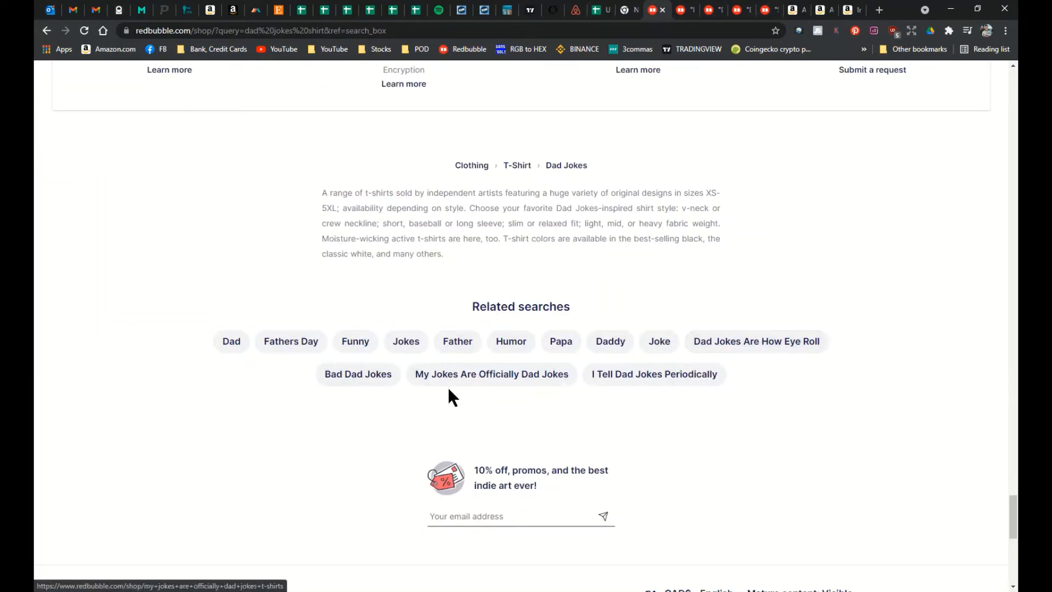
{"action": "left_click", "coordinate": [592, 11]}
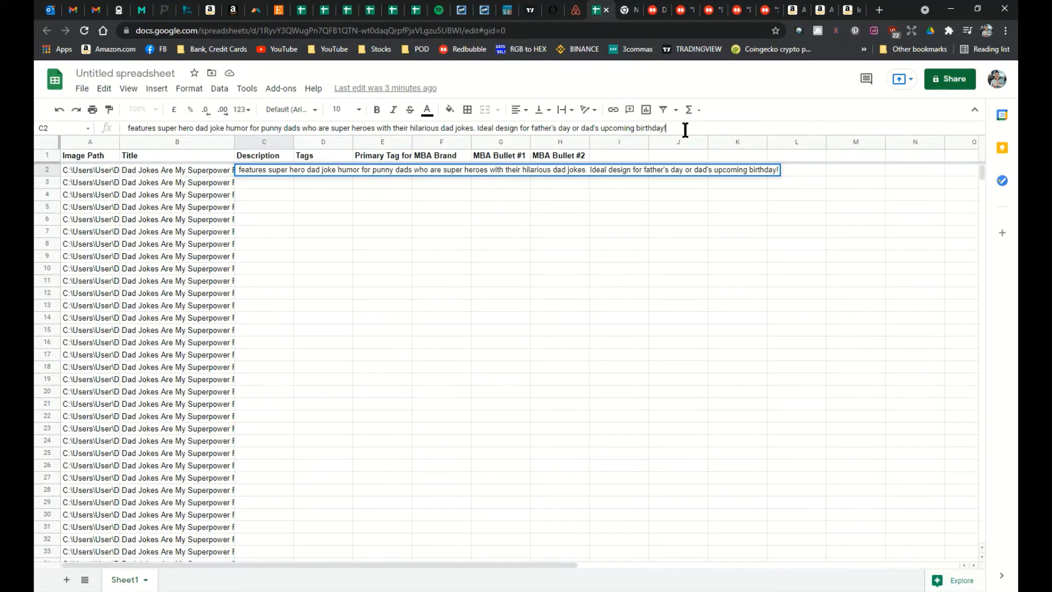
Extend the description in C2 after "upcoming birthday" with "even if his bad jokes are like paper (tearable!)", keeping the final exclamation mark
{"action": "type", "text": "even if his bad jokes are"}
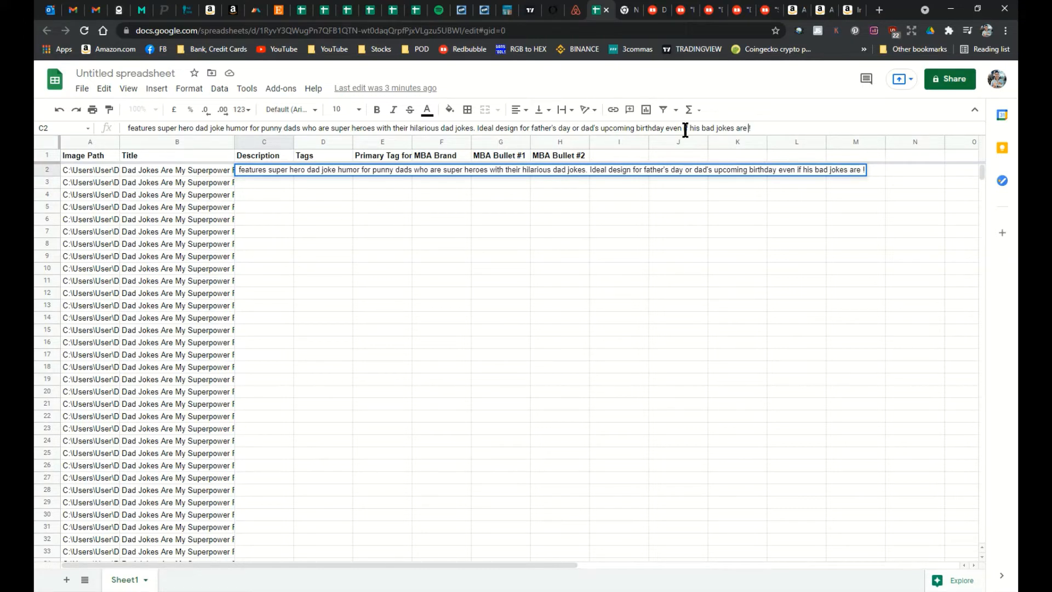
{"action": "type", "text": "like paper ("}
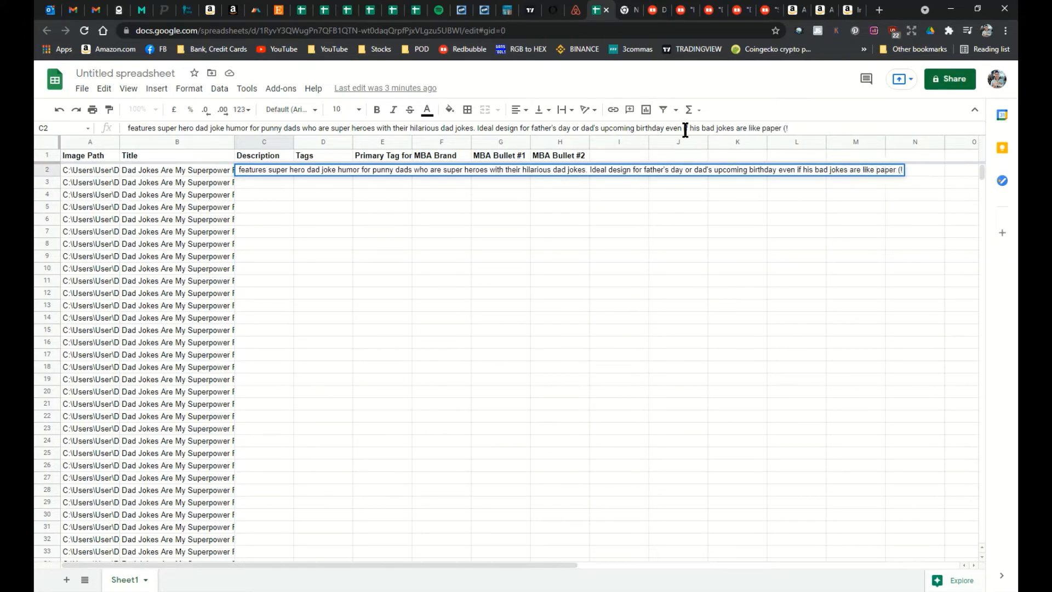
{"action": "type", "text": "tearable"}
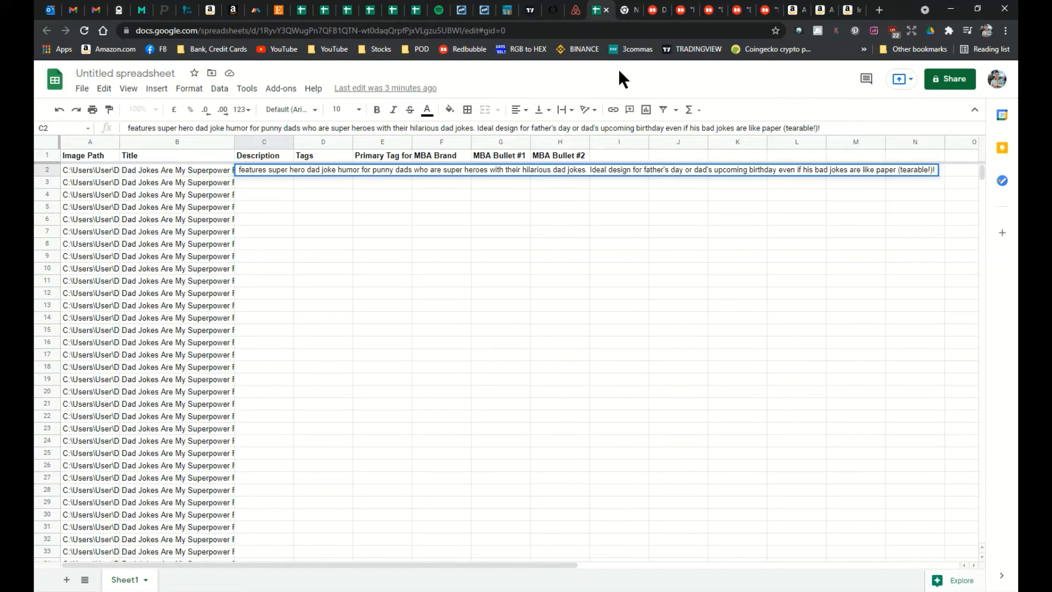
Check the tags of Redbubble's "I Tell Dad Jokes Periodically" listing, and append "Thoughtful and funny dad joke design for the best dad ever" to C2
{"action": "left_click", "coordinate": [680, 11]}
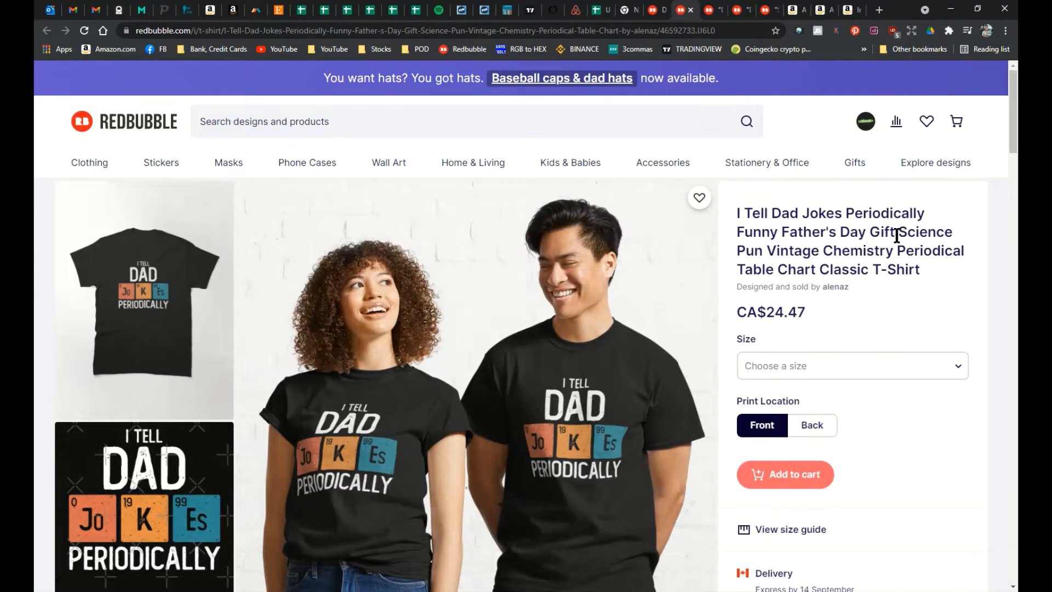
{"action": "left_click_drag", "start_coordinate": [812, 252], "coordinate": [888, 253]}
{"action": "scroll", "coordinate": [882, 273], "scroll_direction": "down", "scroll_amount": 15}
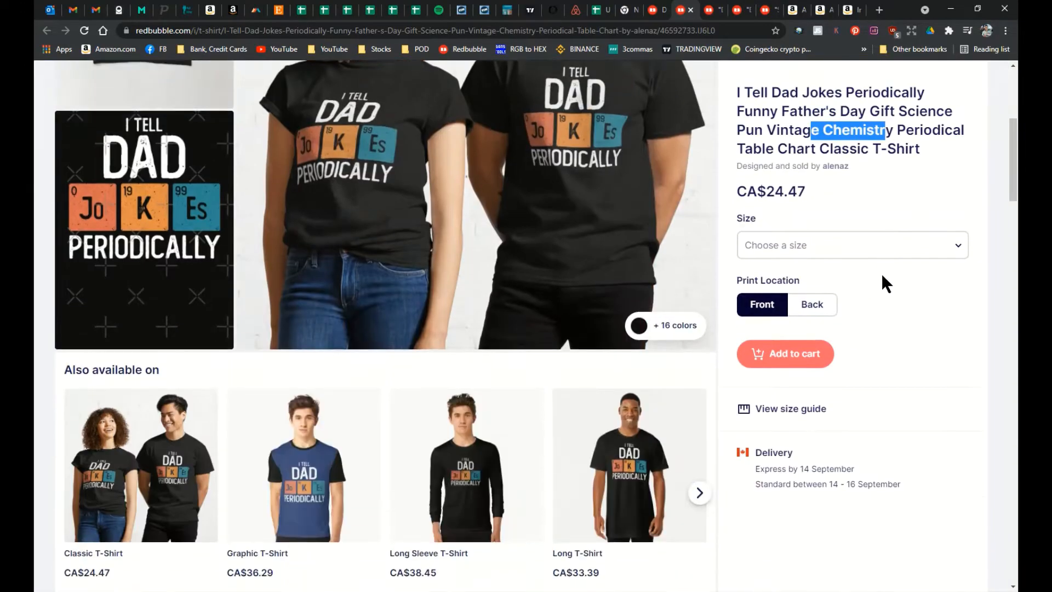
{"action": "scroll", "coordinate": [893, 290], "scroll_direction": "down", "scroll_amount": 20}
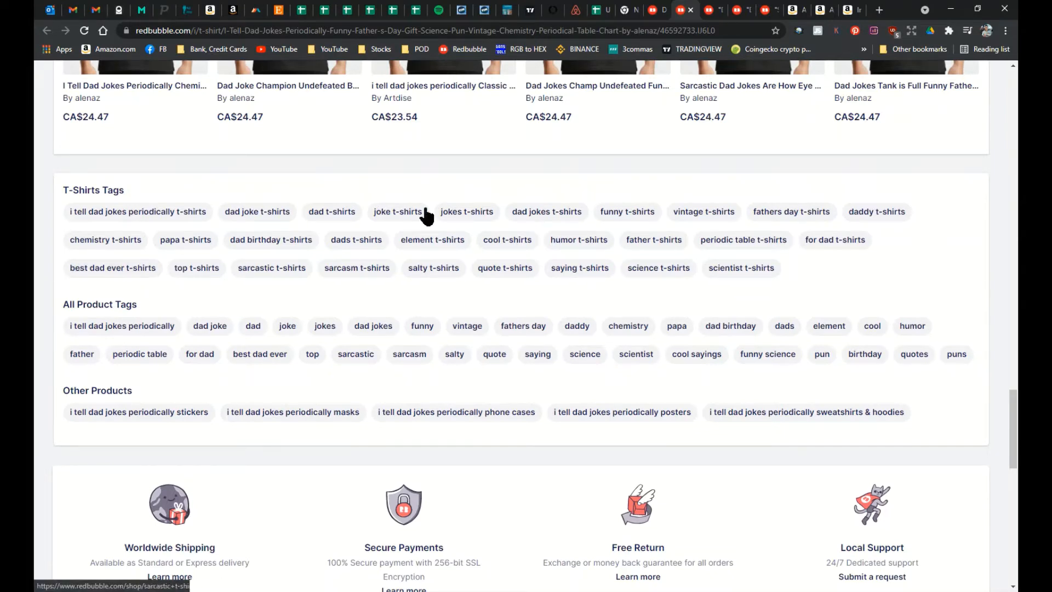
{"action": "left_click", "coordinate": [600, 15]}
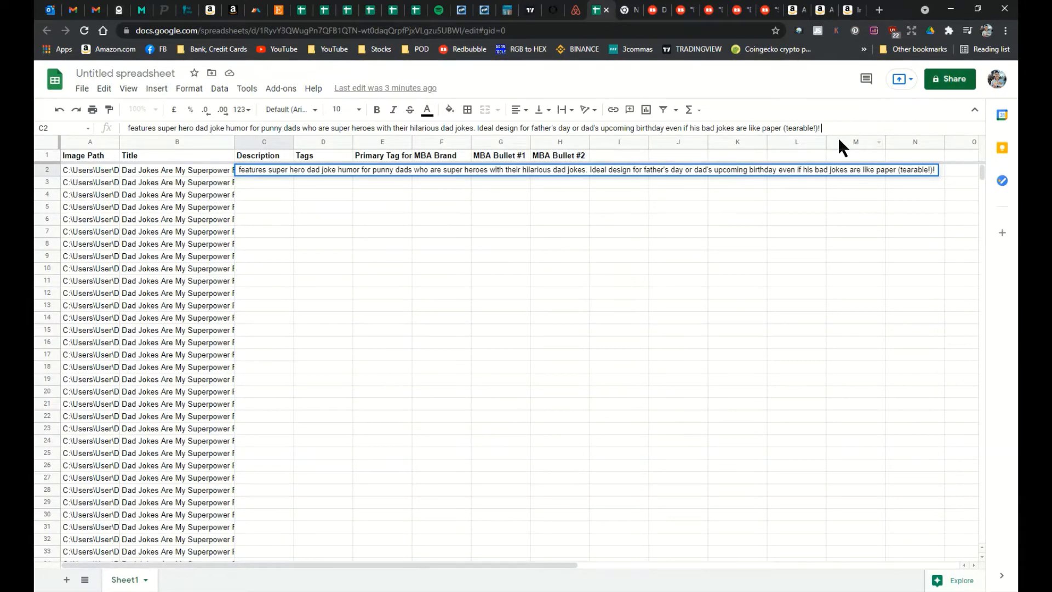
{"action": "type", "text": "Thoughtful and"}
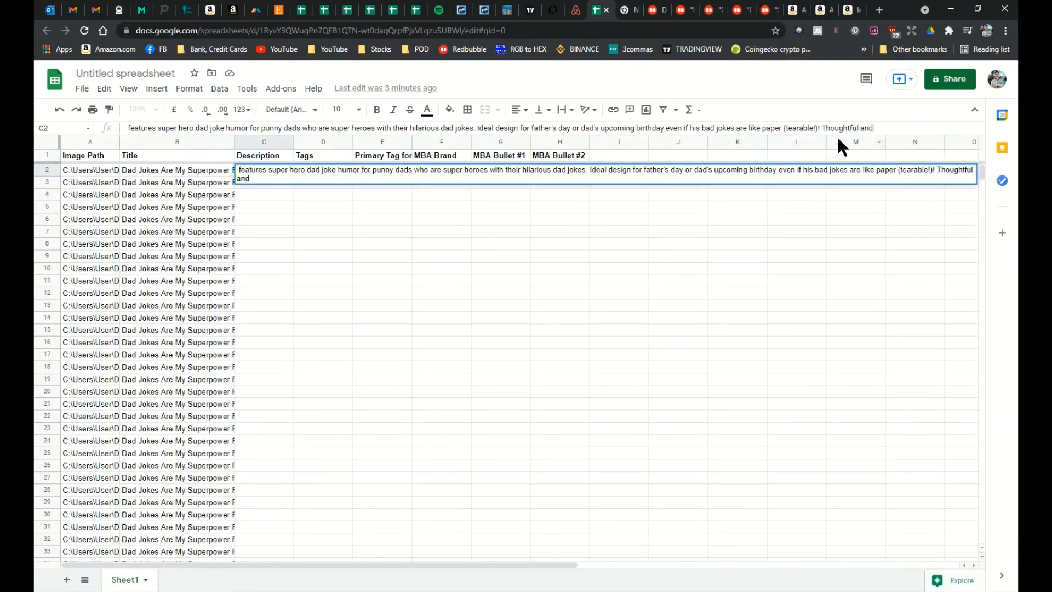
{"action": "type", "text": " funny dad joke"}
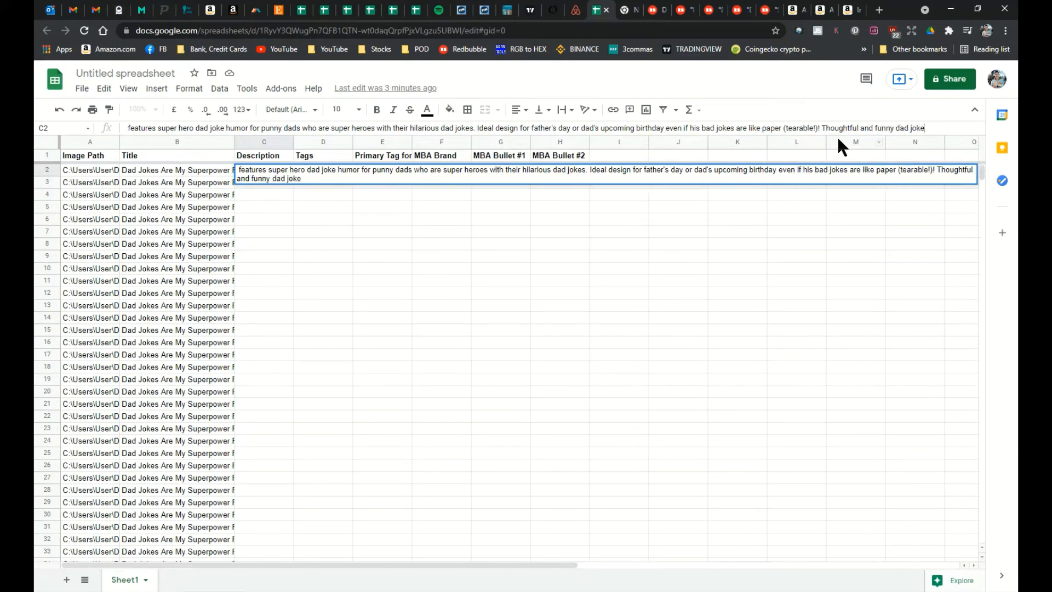
{"action": "type", "text": " design for the best dad ever."}
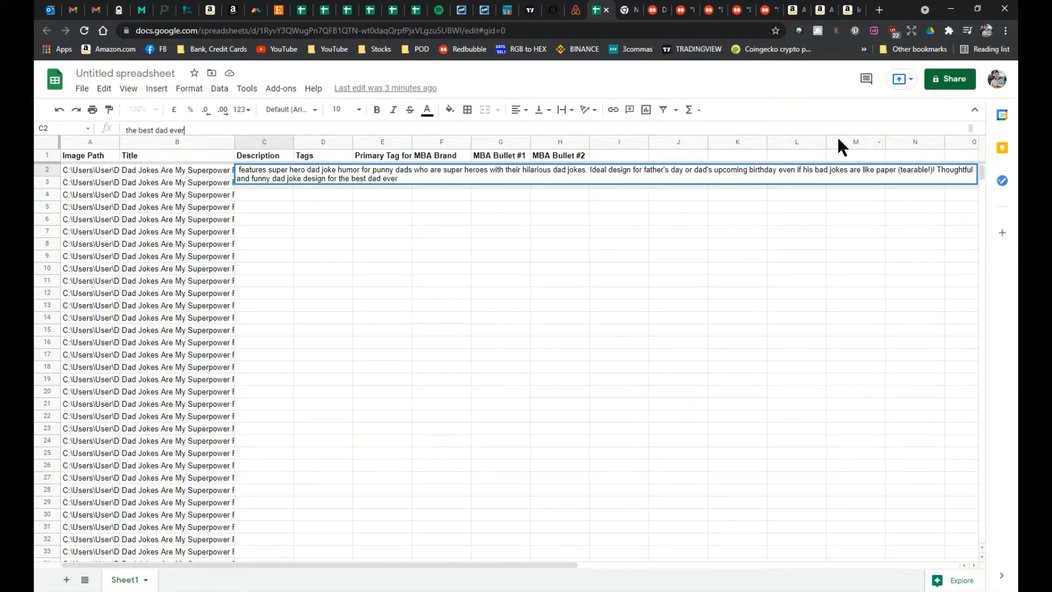
Examine the titles and product tags of the Dad Side and Super Dad T-shirt listings on Redbubble for keyword ideas
{"action": "left_click", "coordinate": [741, 13]}
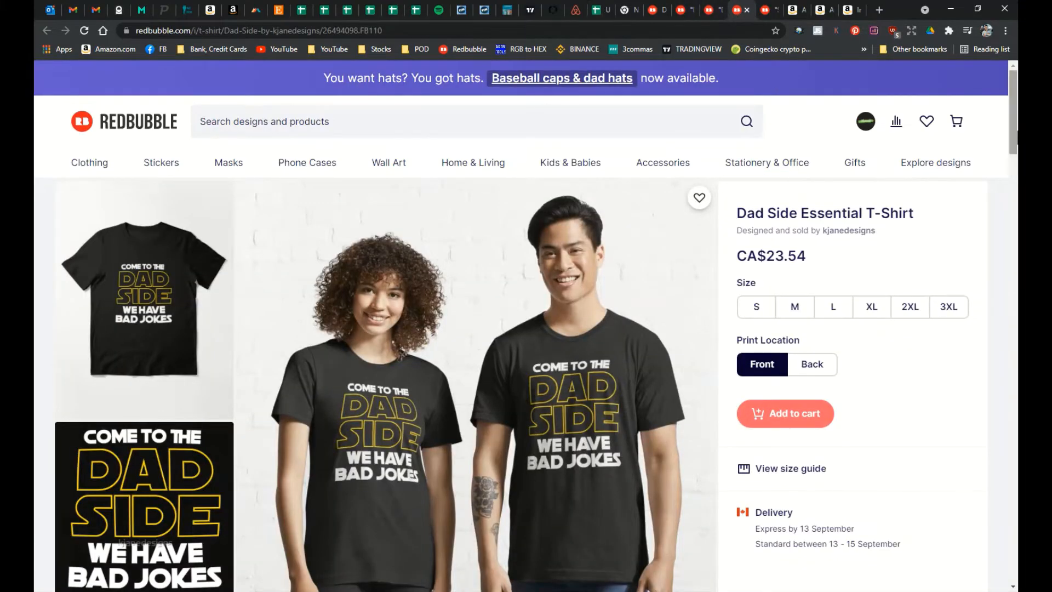
{"action": "left_click_drag", "start_coordinate": [1013, 137], "coordinate": [1015, 472]}
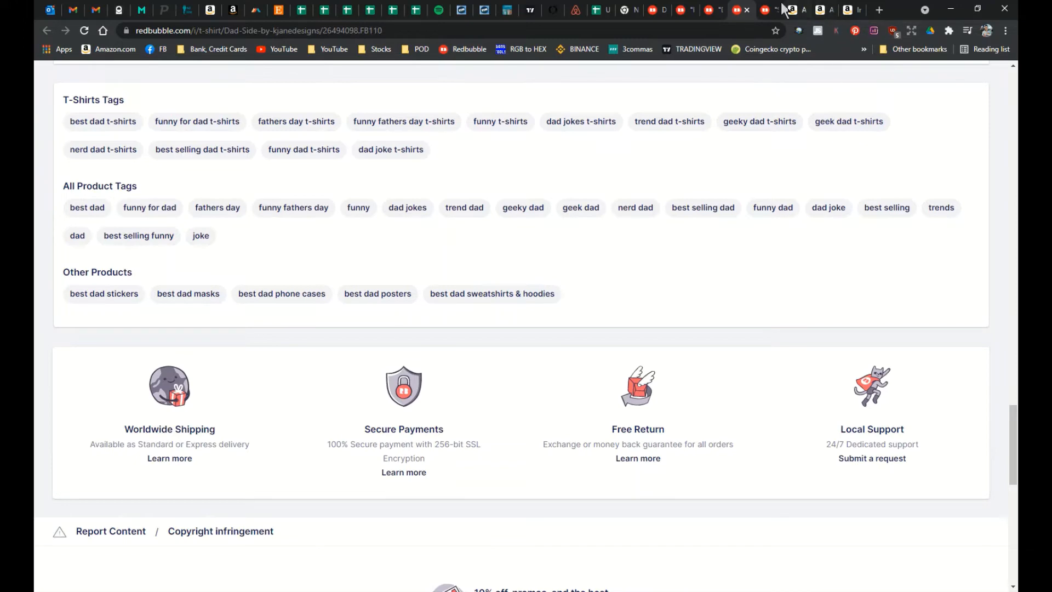
{"action": "left_click", "coordinate": [769, 12]}
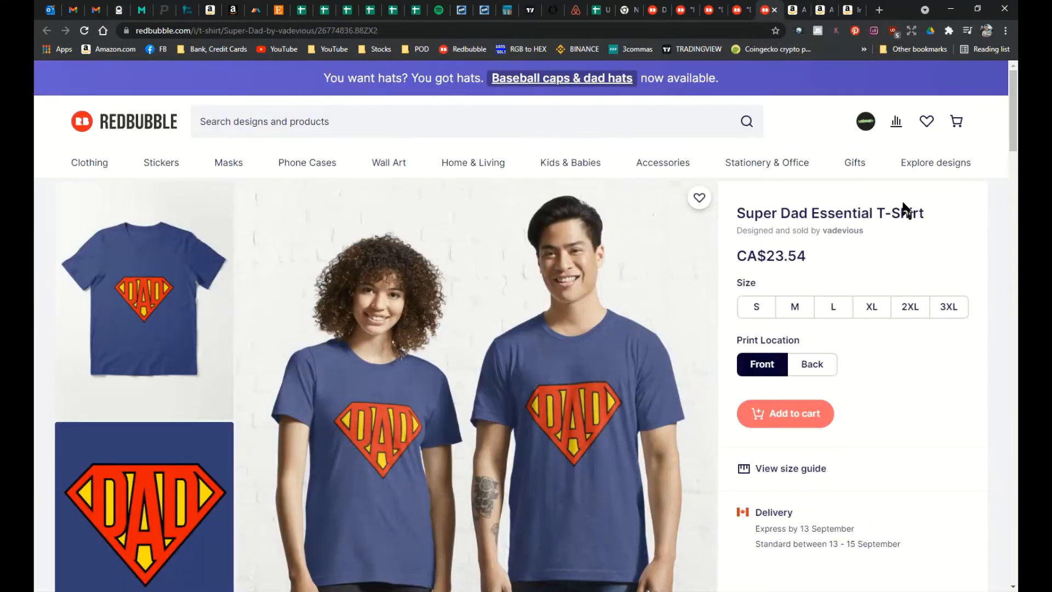
{"action": "left_click_drag", "start_coordinate": [1013, 131], "coordinate": [995, 427]}
{"action": "scroll", "coordinate": [272, 382], "scroll_direction": "down", "scroll_amount": 2}
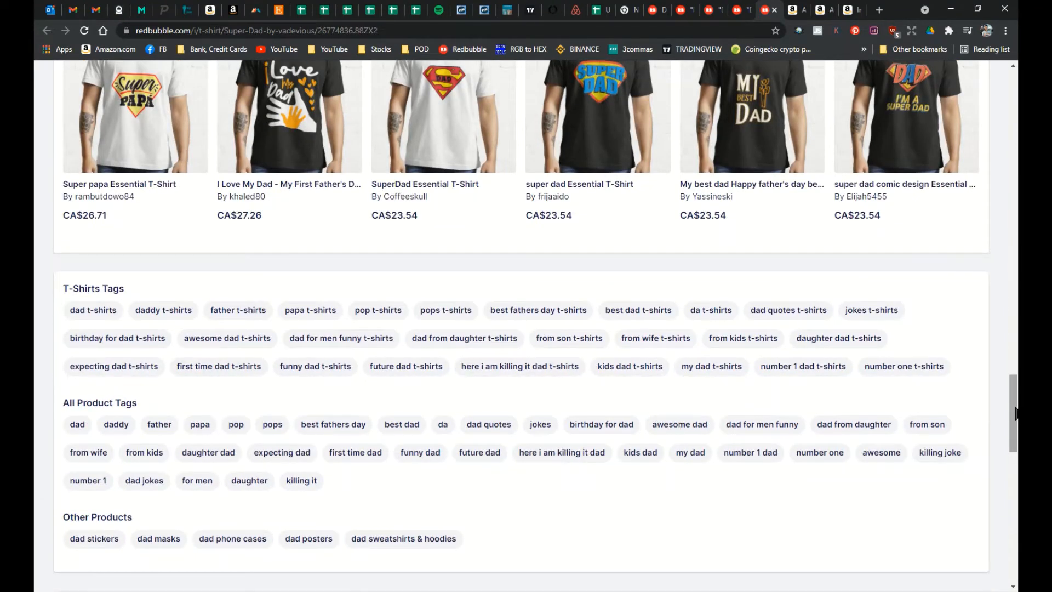
{"action": "left_click_drag", "start_coordinate": [1014, 412], "coordinate": [1015, 87]}
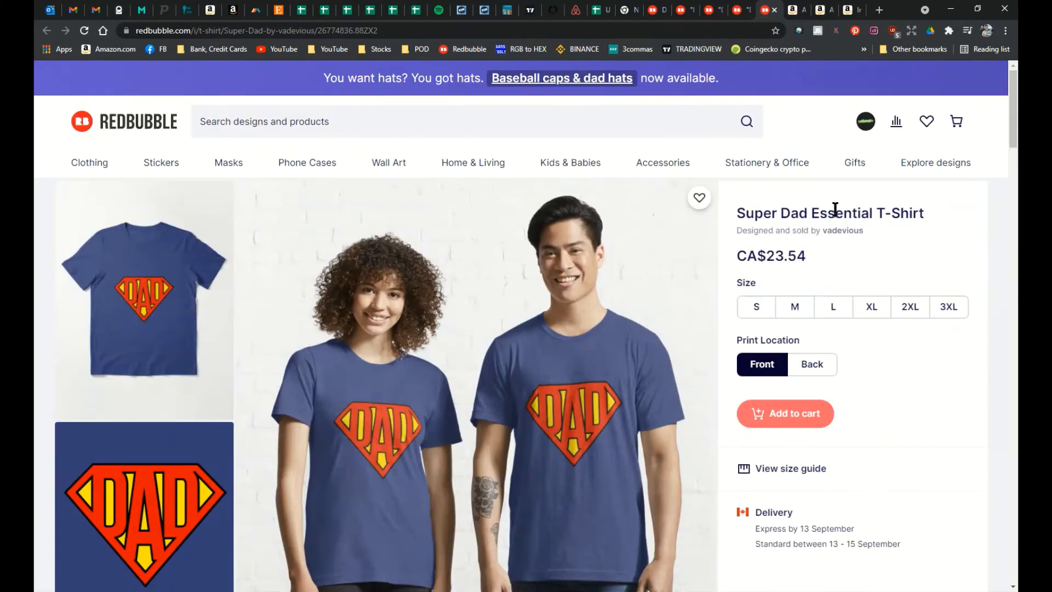
{"action": "left_click_drag", "start_coordinate": [812, 213], "coordinate": [742, 213]}
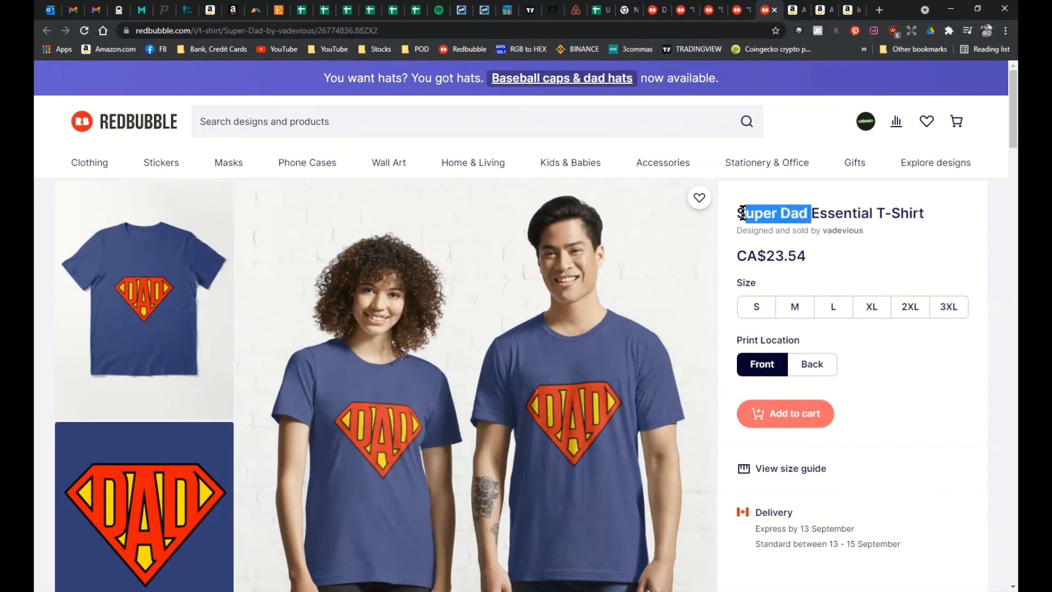
Switch to the Amazon dad jokes shirt results, shorten the query to "dad jokes", and look up that phrase in the USPTO trademark database
{"action": "left_click", "coordinate": [789, 11]}
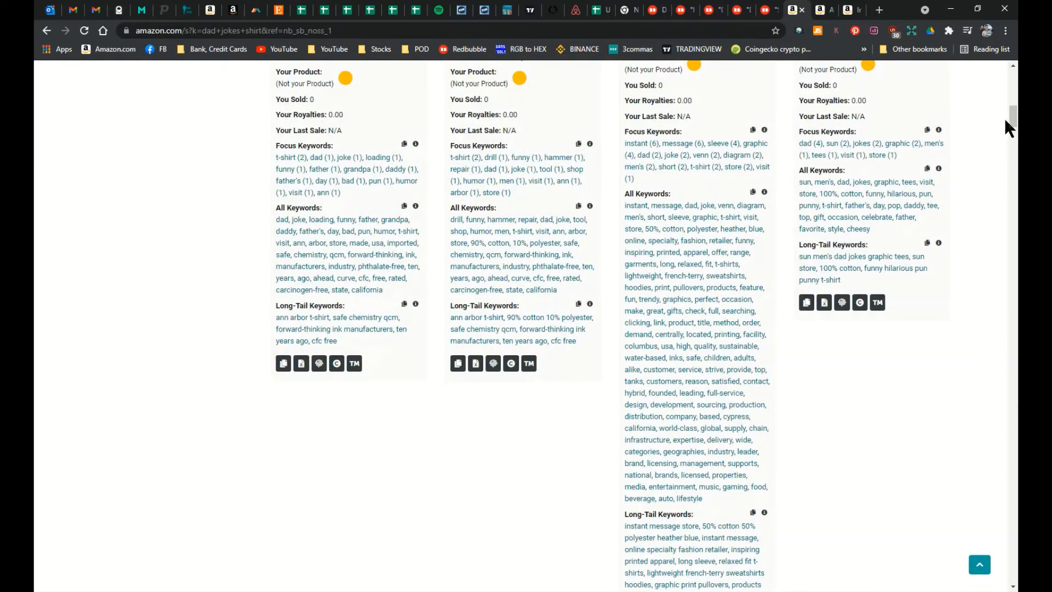
{"action": "left_click_drag", "start_coordinate": [1012, 117], "coordinate": [1014, 70]}
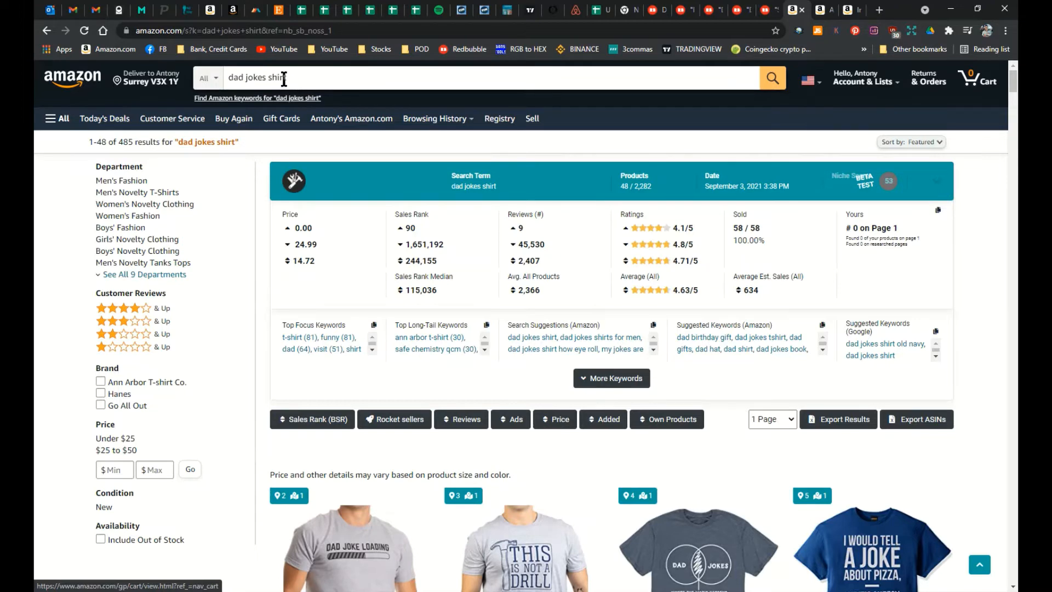
{"action": "double_click", "coordinate": [284, 79]}
{"action": "key", "text": "BackSpace"}
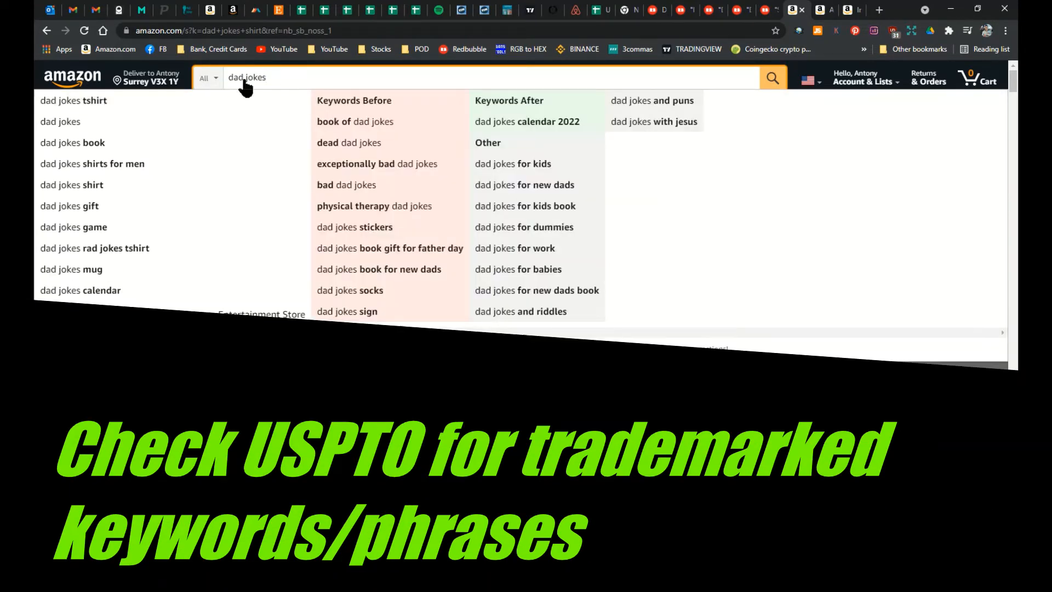
{"action": "triple_click", "coordinate": [245, 78]}
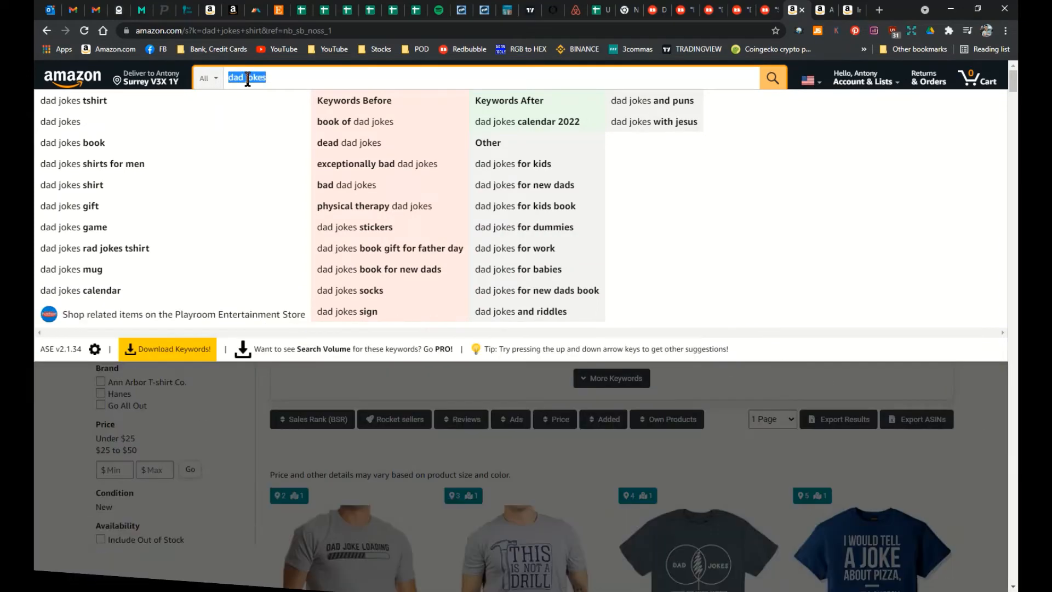
{"action": "right_click", "coordinate": [247, 81]}
{"action": "mouse_move", "coordinate": [335, 278]}
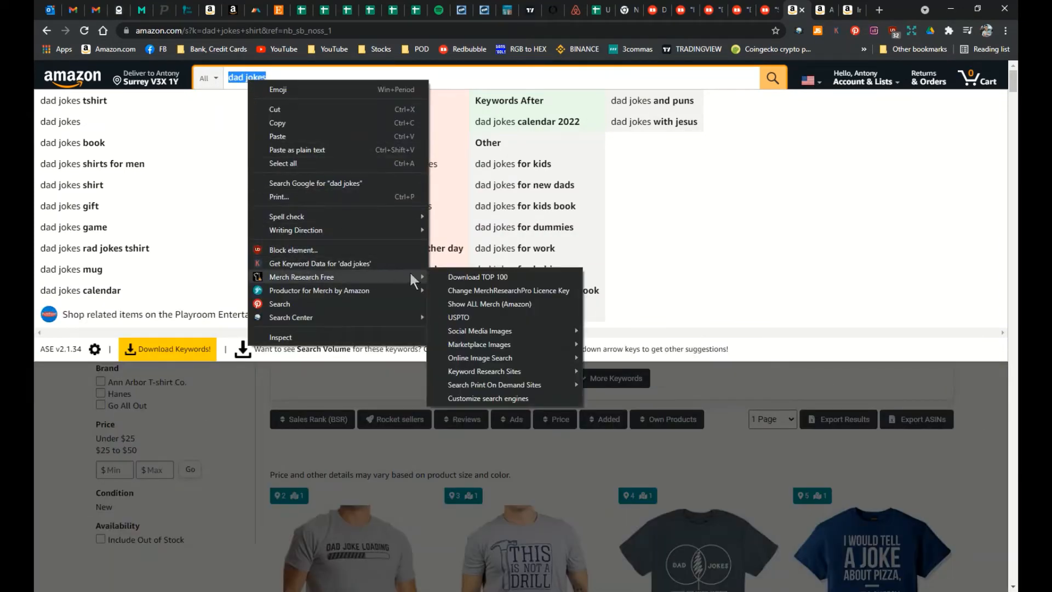
{"action": "left_click", "coordinate": [476, 320]}
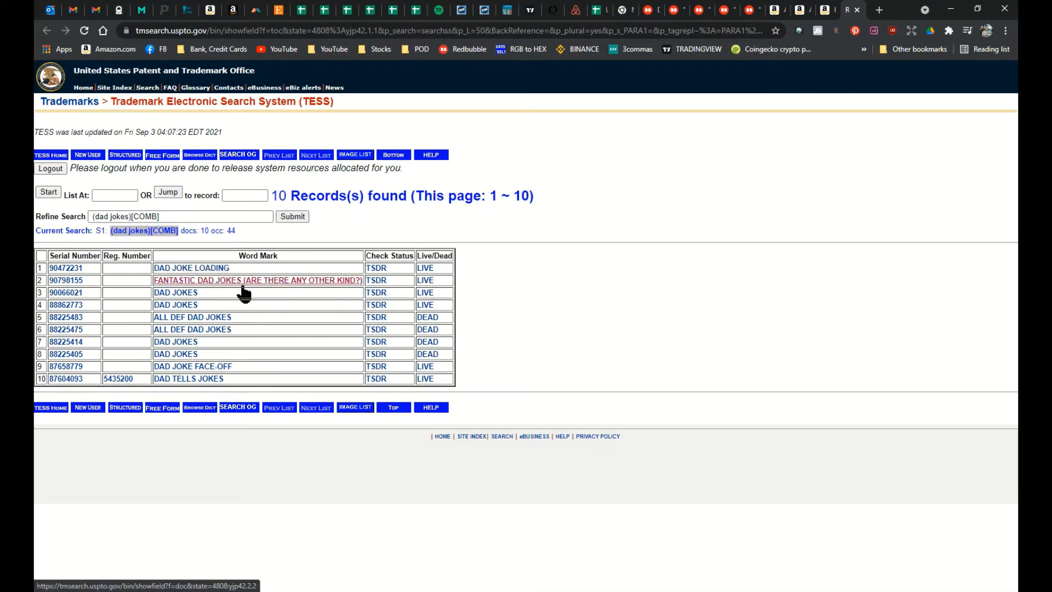
Open both live DAD JOKES trademark records separately, read the first one's goods and services, and close that record
{"action": "middle_click", "coordinate": [189, 295]}
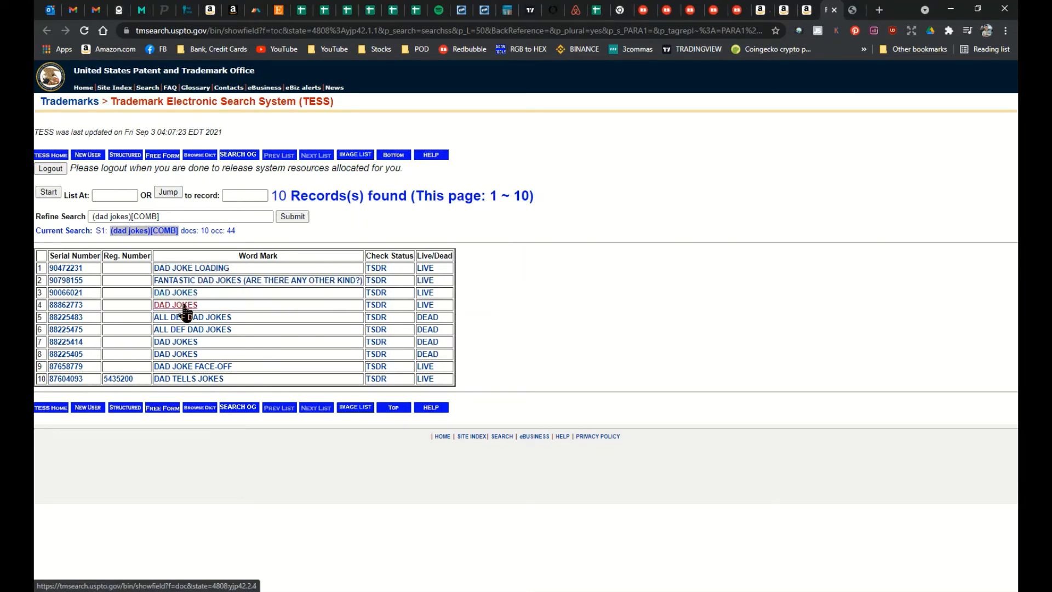
{"action": "middle_click", "coordinate": [187, 306]}
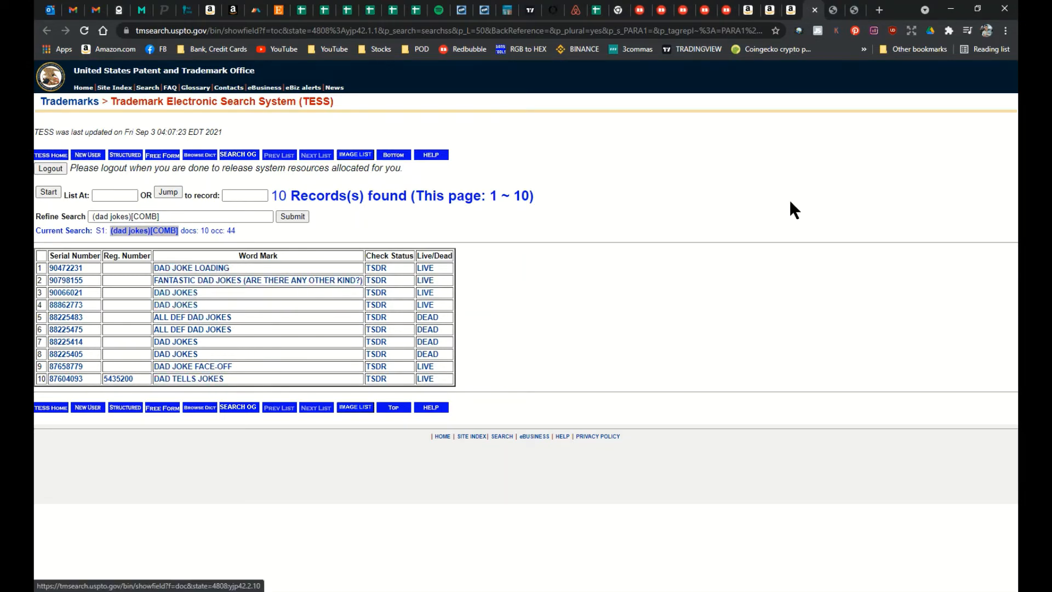
{"action": "left_click", "coordinate": [835, 7]}
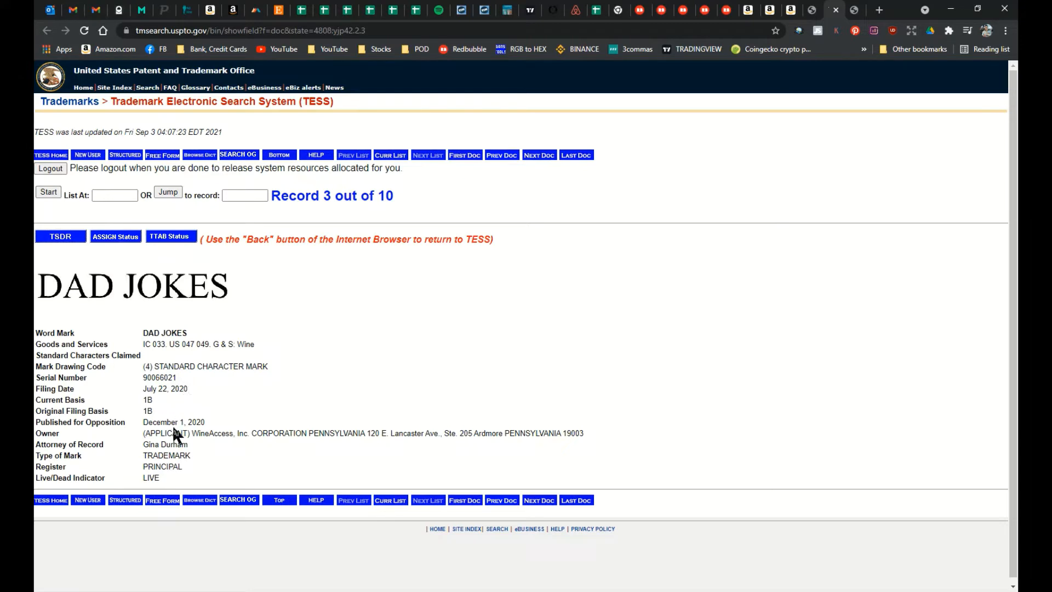
{"action": "left_click_drag", "start_coordinate": [251, 347], "coordinate": [36, 347]}
{"action": "left_click", "coordinate": [835, 9]}
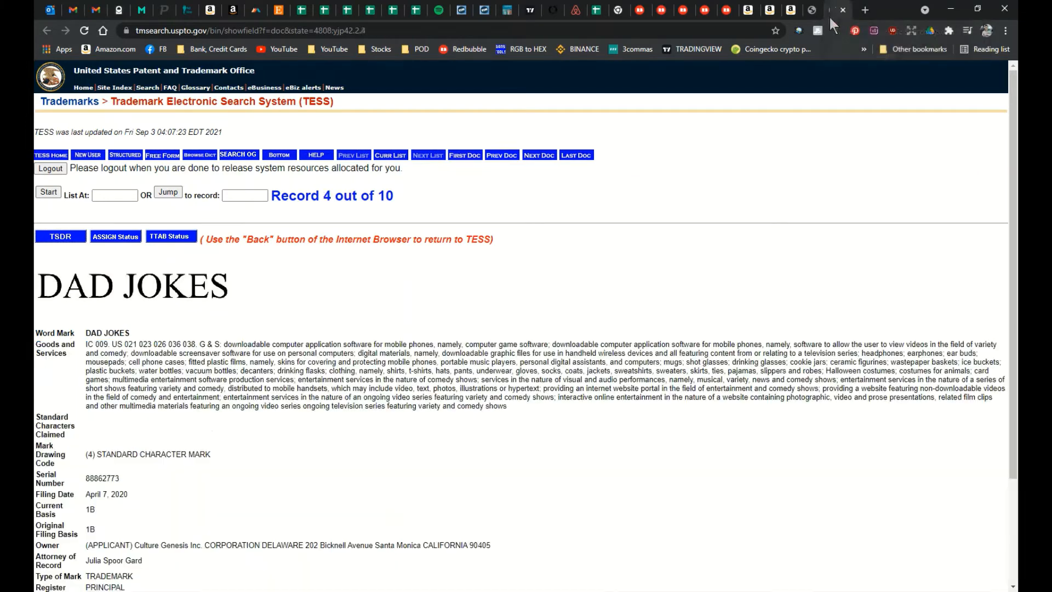
Examine the goods and services and live status of the second DAD JOKES trademark record, and close it
{"action": "left_click_drag", "start_coordinate": [325, 345], "coordinate": [905, 411]}
{"action": "left_click", "coordinate": [663, 448]}
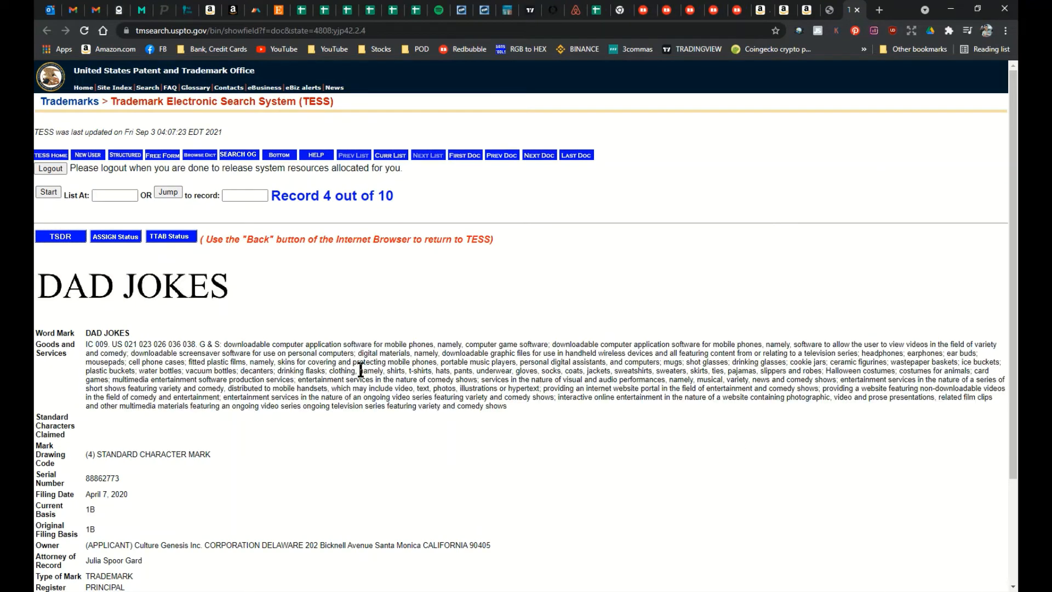
{"action": "left_click_drag", "start_coordinate": [70, 346], "coordinate": [521, 407]}
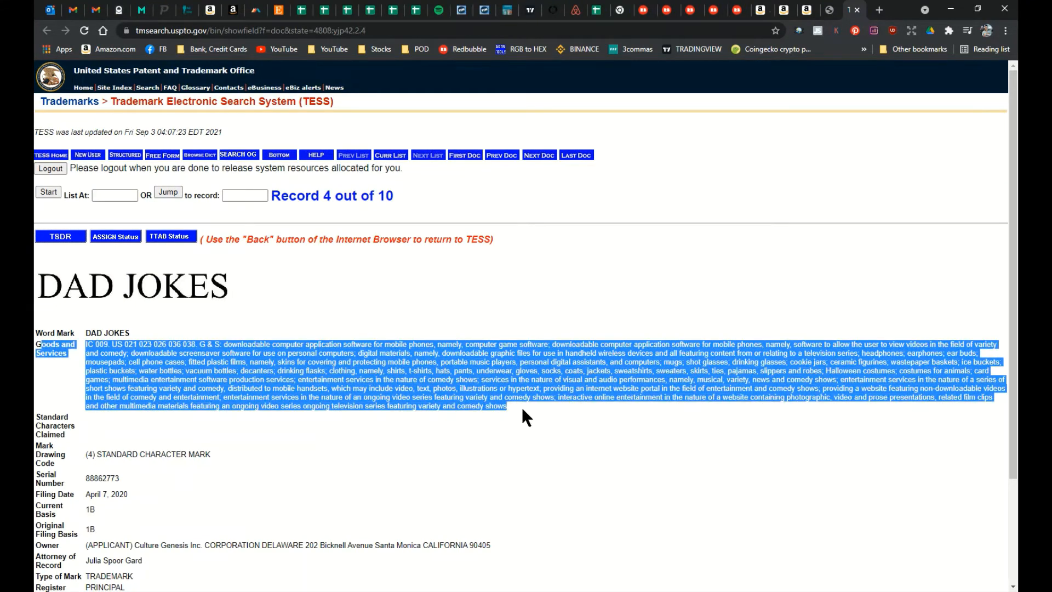
{"action": "left_click", "coordinate": [550, 413]}
{"action": "left_click_drag", "start_coordinate": [445, 396], "coordinate": [624, 403]}
{"action": "left_click", "coordinate": [722, 420]}
{"action": "scroll", "coordinate": [627, 399], "scroll_direction": "down", "scroll_amount": 3}
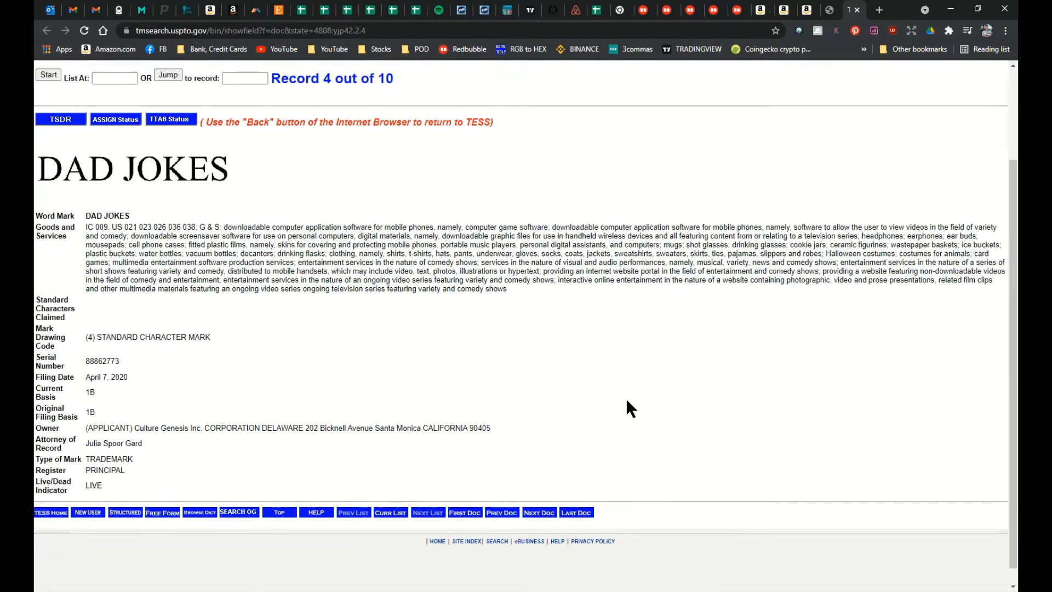
{"action": "scroll", "coordinate": [627, 399], "scroll_direction": "up", "scroll_amount": 3}
{"action": "left_click", "coordinate": [858, 9]}
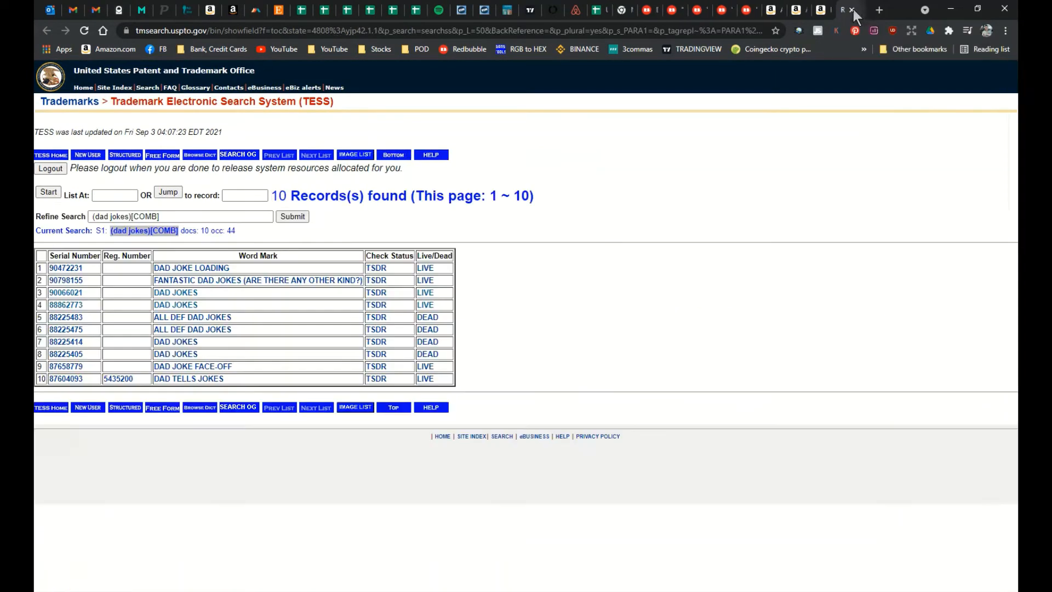
Replace the Amazon query with "super dad", look up that phrase in the USPTO trademark database, and open the live SUPERDAD record
{"action": "left_click", "coordinate": [778, 12]}
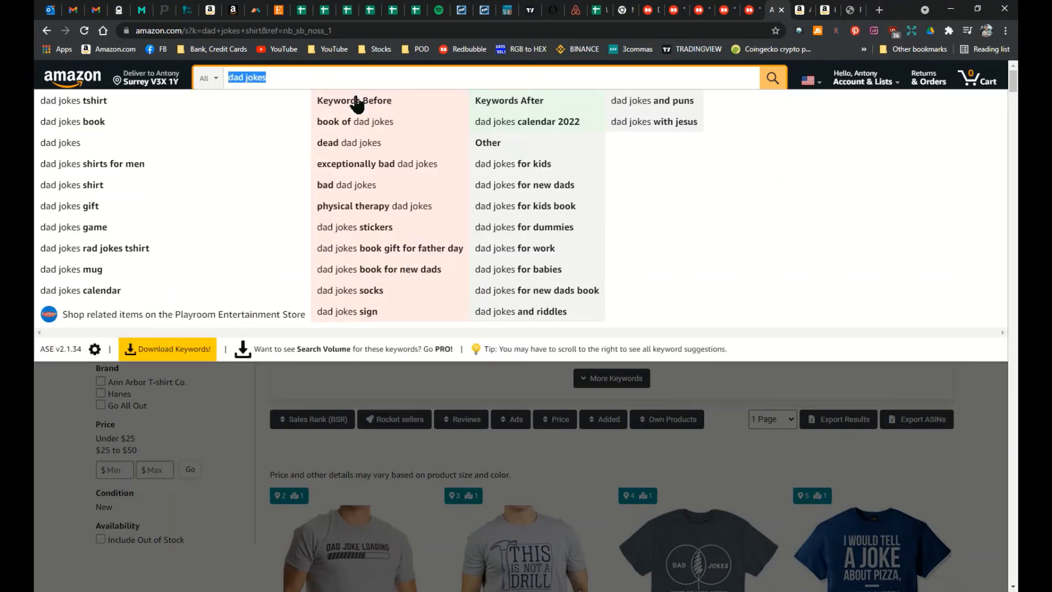
{"action": "type", "text": "super dad"}
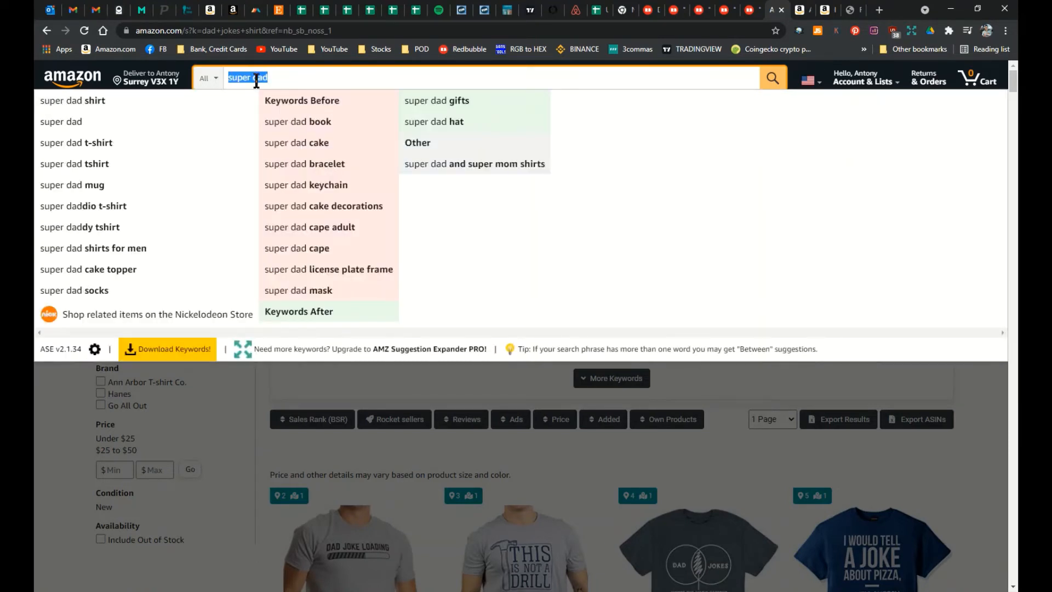
{"action": "right_click", "coordinate": [256, 80]}
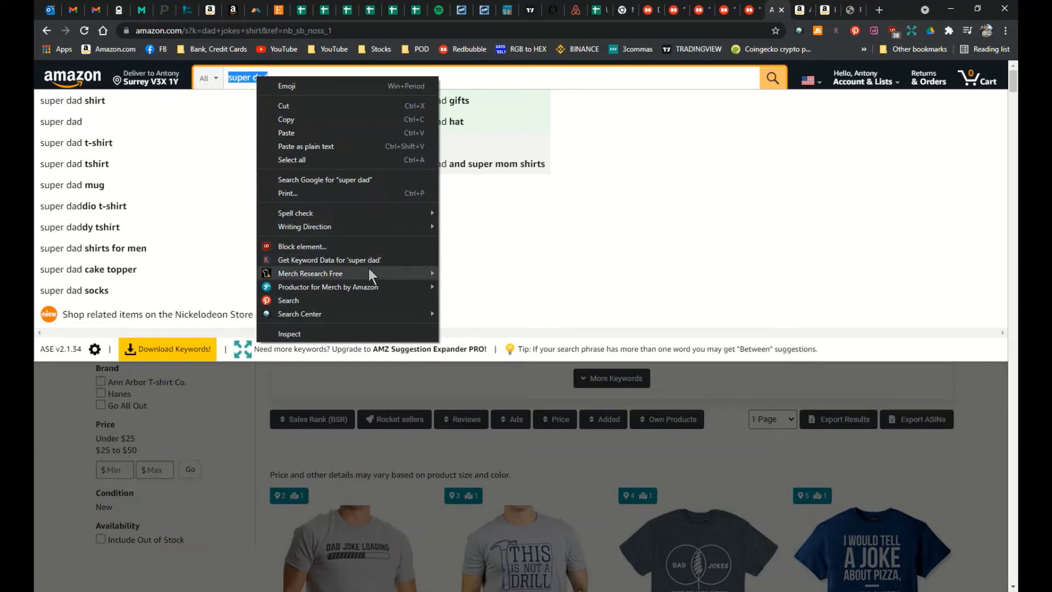
{"action": "mouse_move", "coordinate": [428, 273]}
{"action": "left_click", "coordinate": [474, 312]}
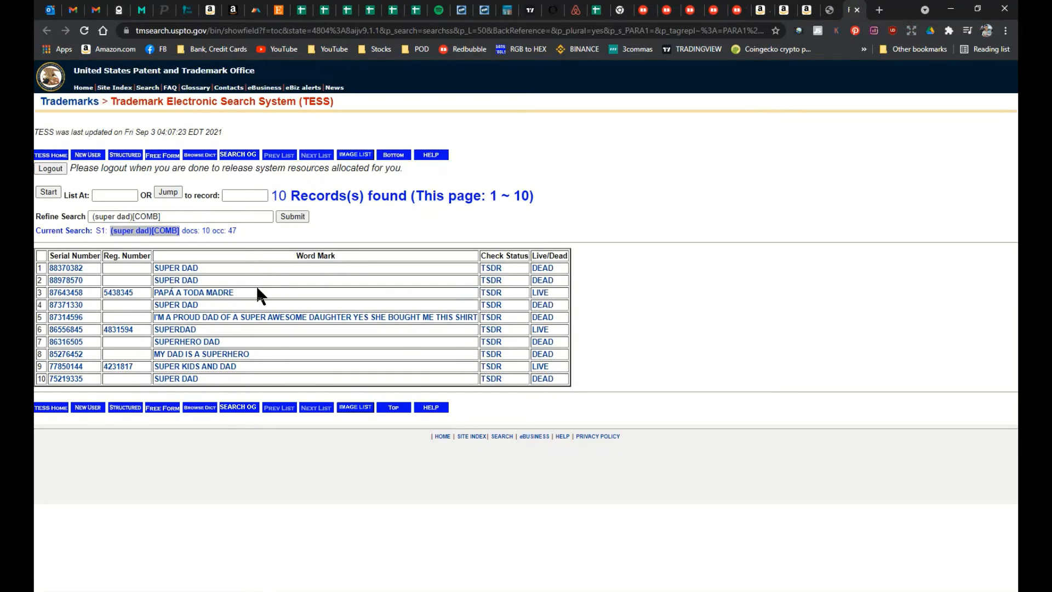
{"action": "left_click", "coordinate": [178, 331]}
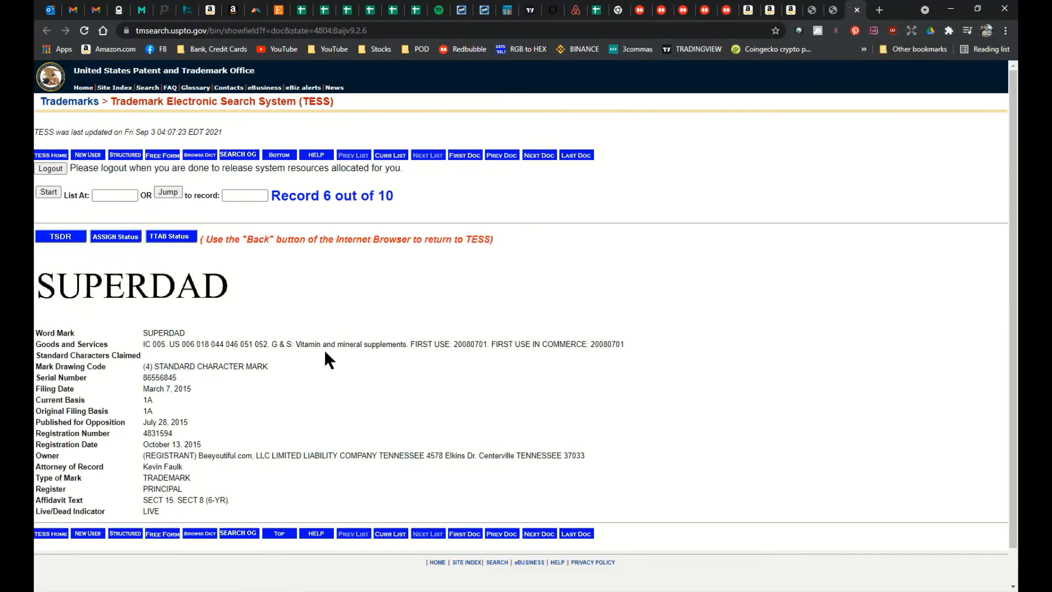
Examine the goods and services and live status of the SUPERDAD trademark record, and close it
{"action": "left_click_drag", "start_coordinate": [342, 344], "coordinate": [97, 334]}
{"action": "left_click", "coordinate": [271, 343]}
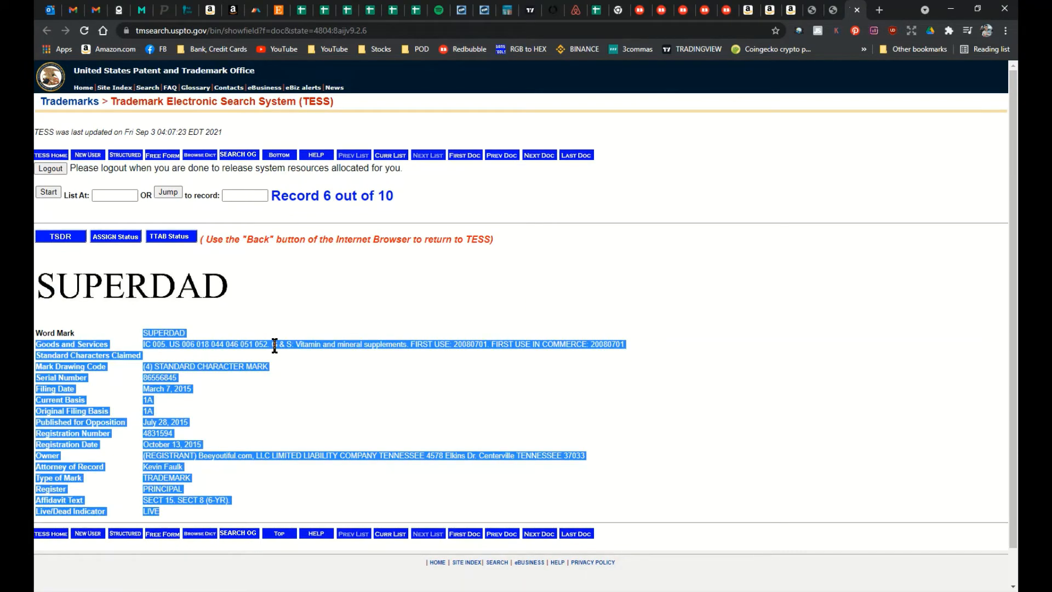
{"action": "left_click", "coordinate": [857, 11]}
Switch to the spreadsheet and extend the end of the C2 description with "or superdad in your life."
{"action": "left_click", "coordinate": [596, 10]}
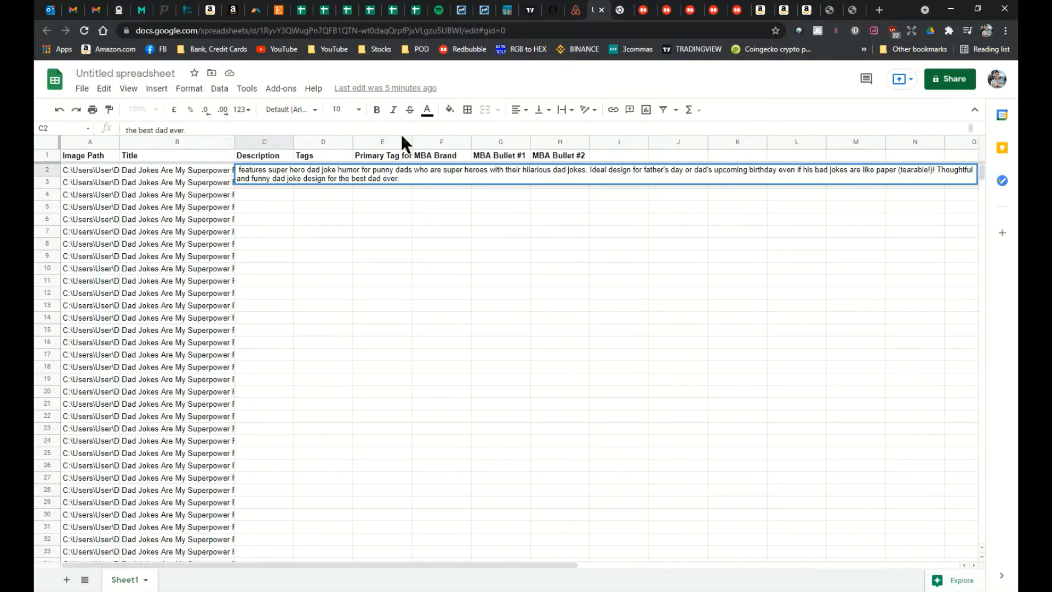
{"action": "left_click_drag", "start_coordinate": [399, 135], "coordinate": [399, 152]}
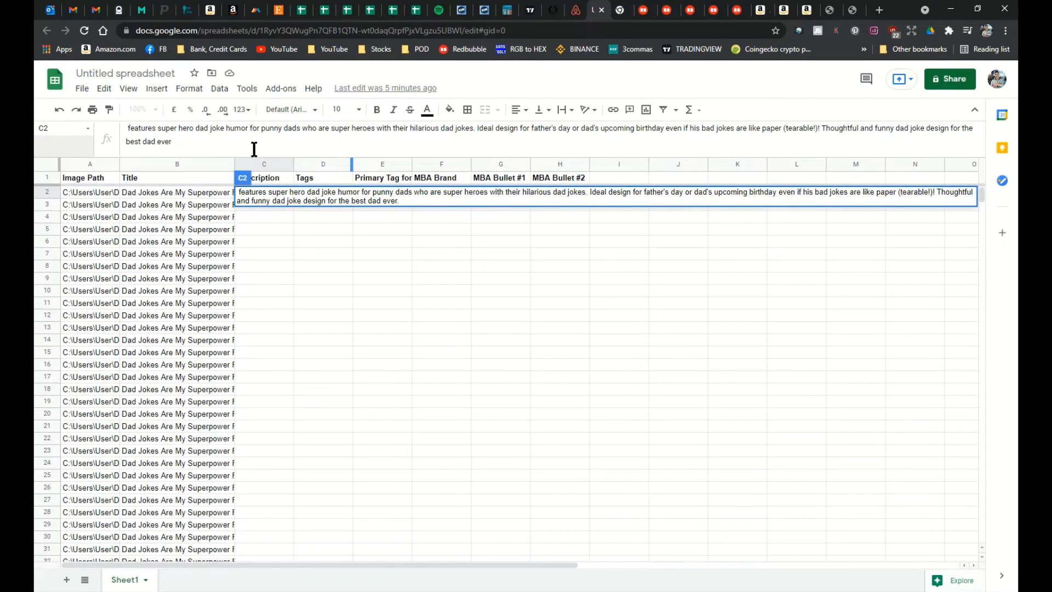
{"action": "type", "text": "our su"}
{"action": "key", "text": "BackSpace"}
{"action": "key", "text": "BackSpace"}
{"action": "key", "text": "BackSpace"}
{"action": "key", "text": "BackSpace"}
{"action": "key", "text": "BackSpace"}
{"action": "key", "text": "BackSpace"}
{"action": "type", "text": "in your life."}
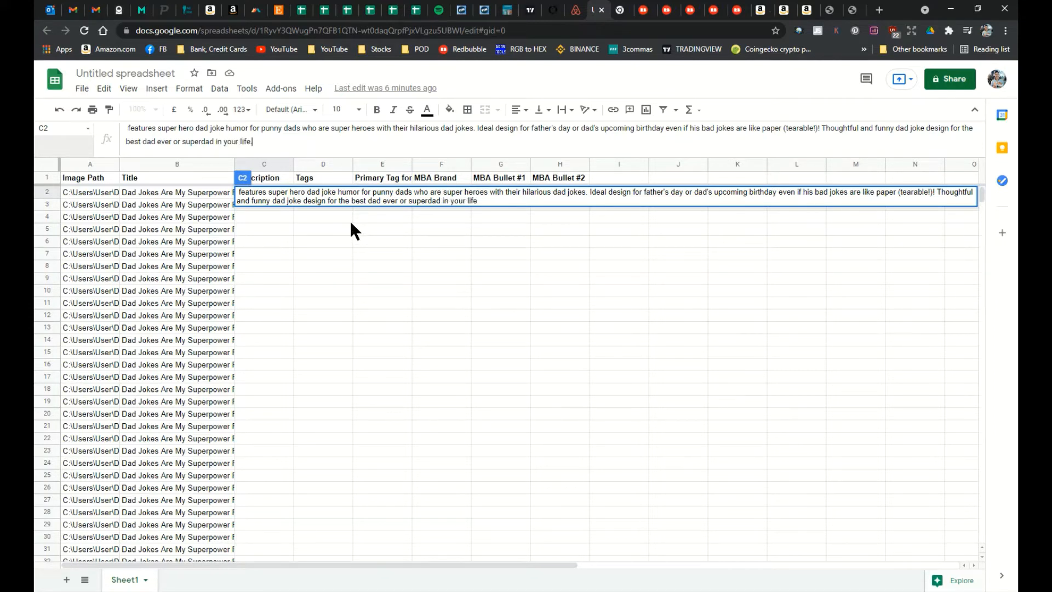
{"action": "key", "text": "Return"}
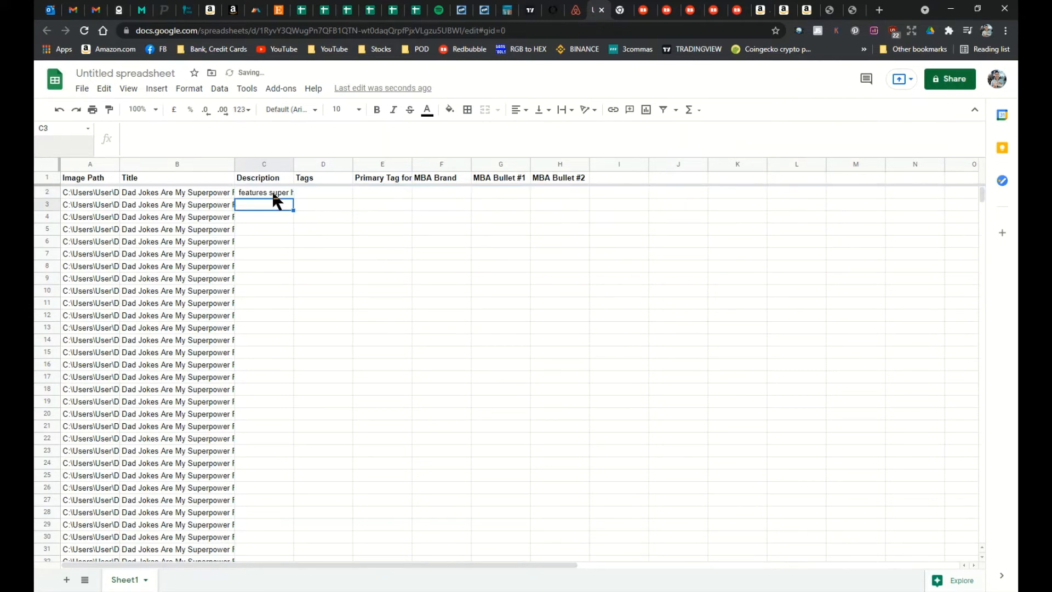
Turn the C2 description into a formula that joins the title in B2 with the description text in quotes, without its leading space
{"action": "left_click", "coordinate": [276, 192]}
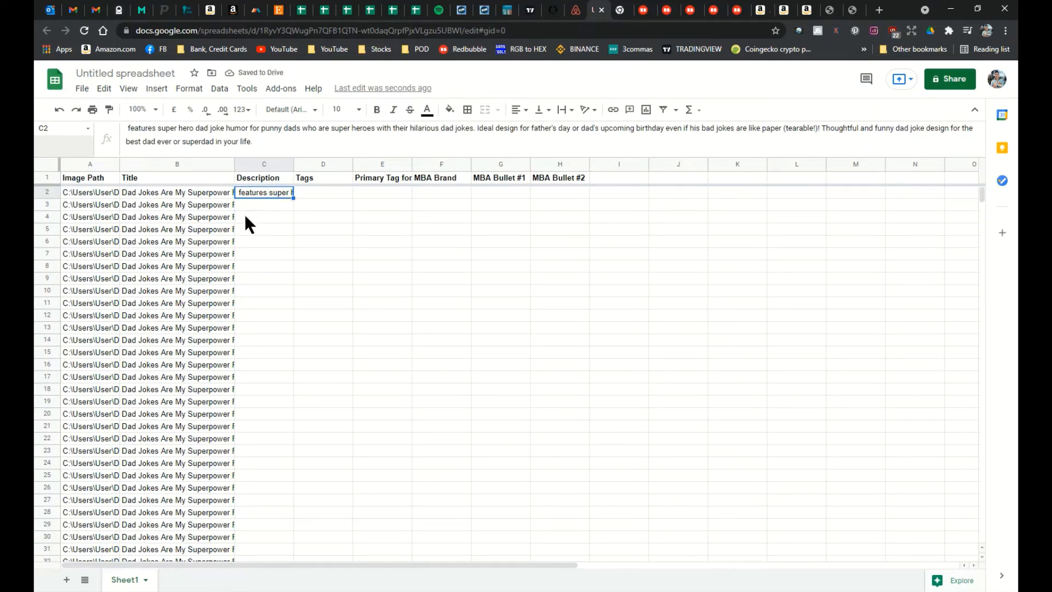
{"action": "left_click", "coordinate": [258, 149]}
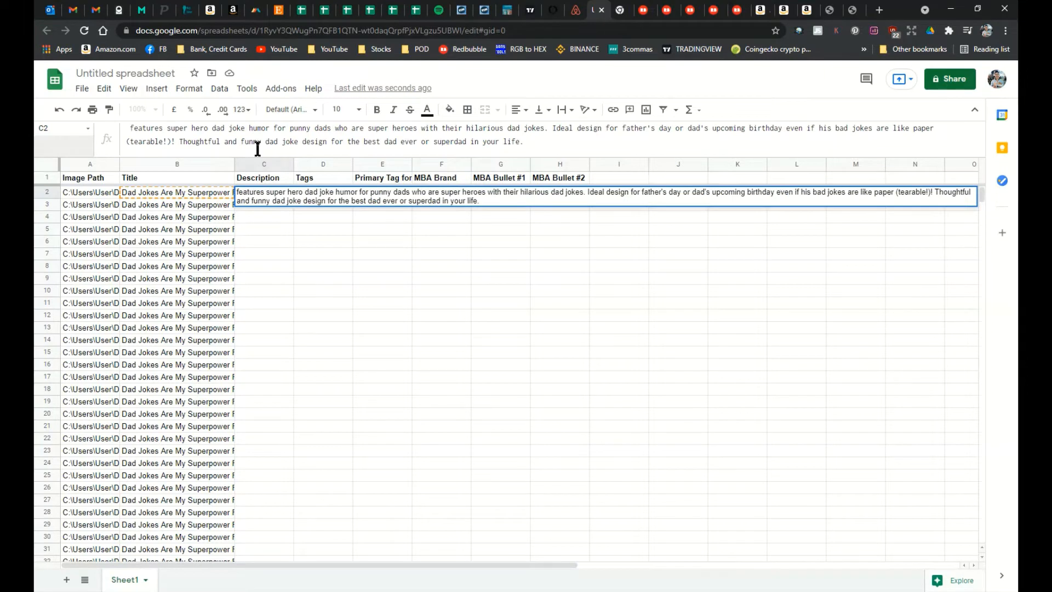
{"action": "type", "text": "="}
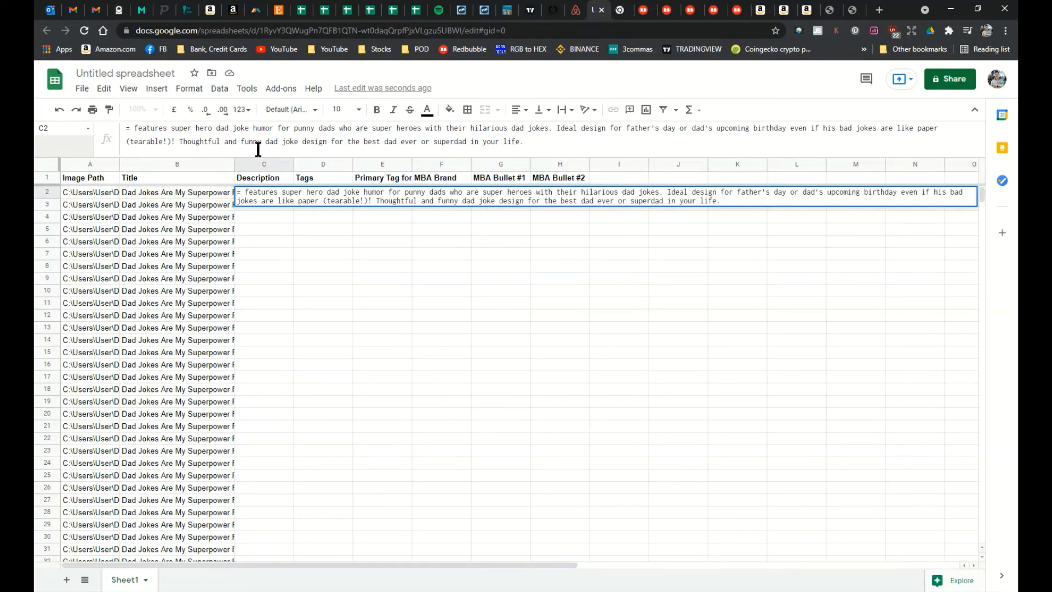
{"action": "left_click", "coordinate": [214, 193]}
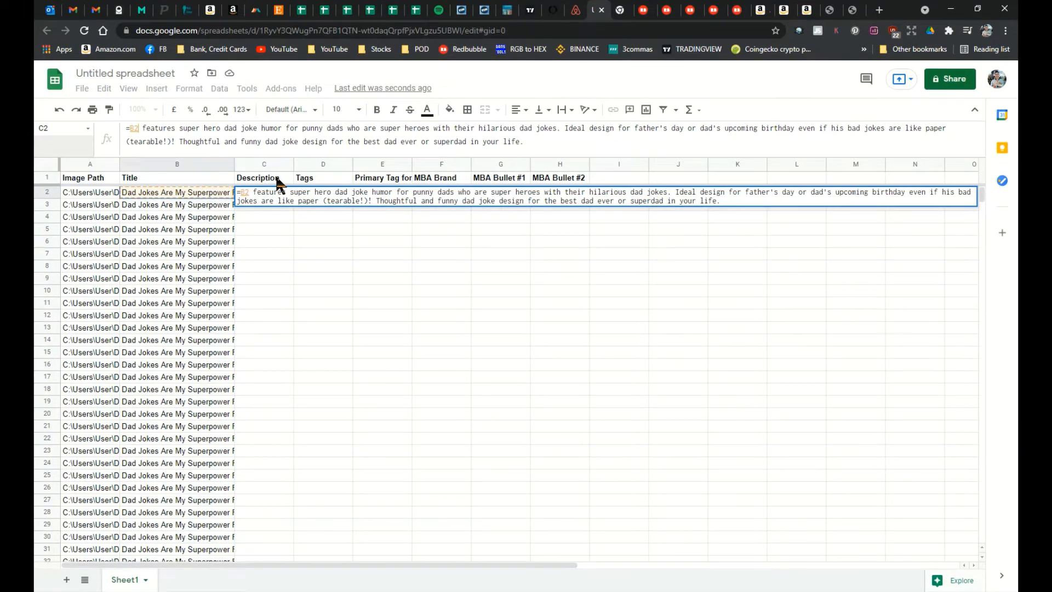
{"action": "type", "text": "&\""}
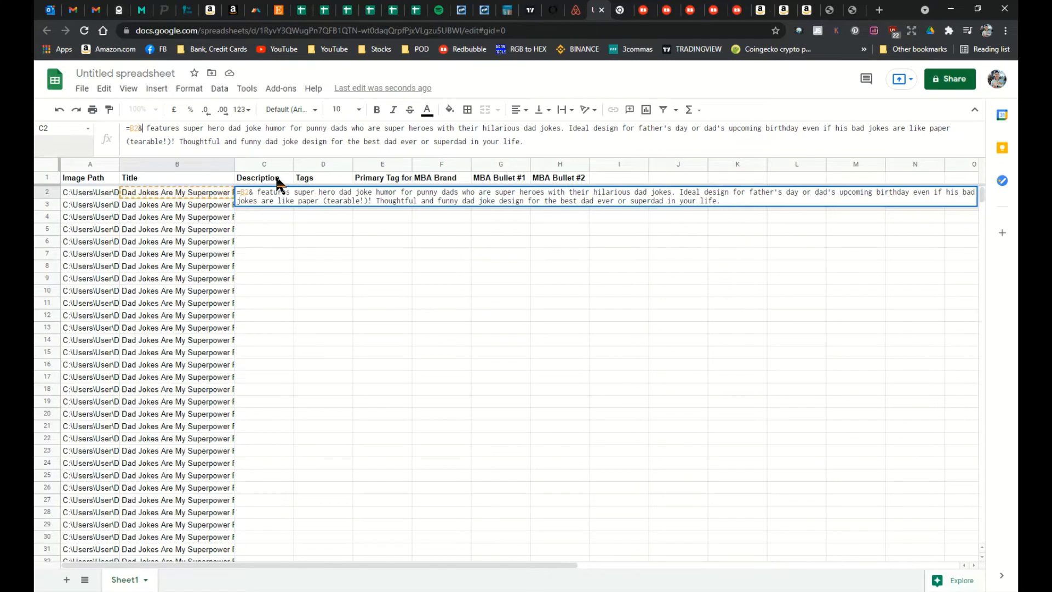
{"action": "key", "text": "BackSpace"}
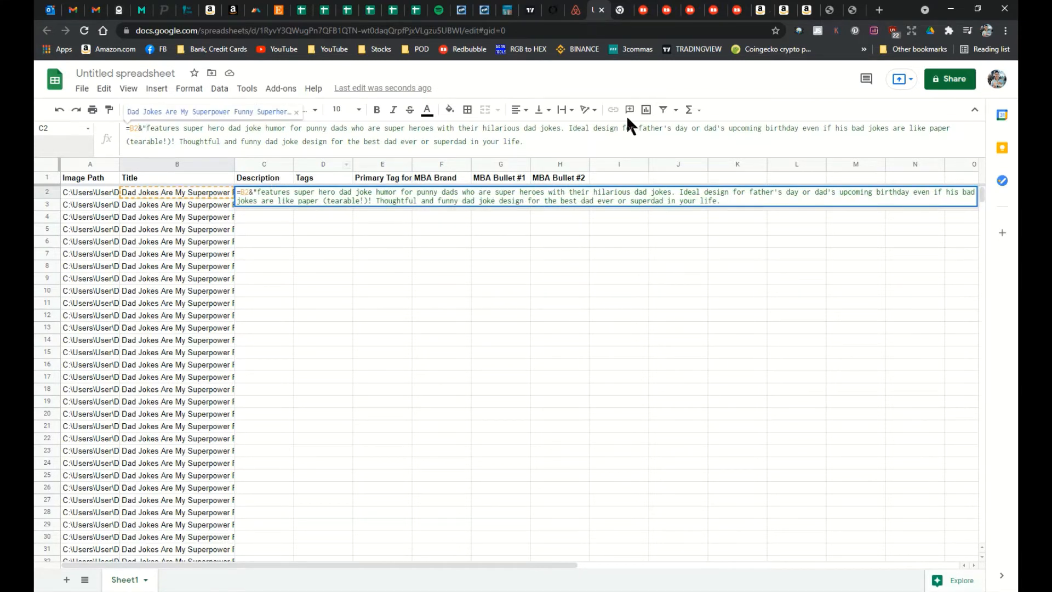
{"action": "left_click", "coordinate": [547, 146]}
{"action": "type", "text": "\""}
{"action": "key", "text": "Return"}
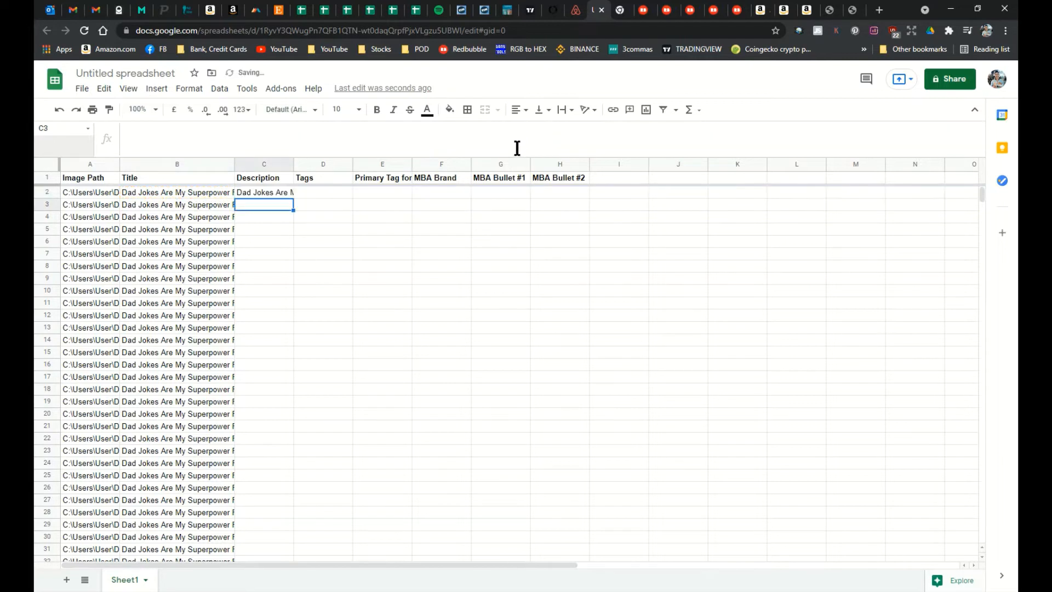
Copy the description formula cell C2
{"action": "left_click", "coordinate": [280, 193]}
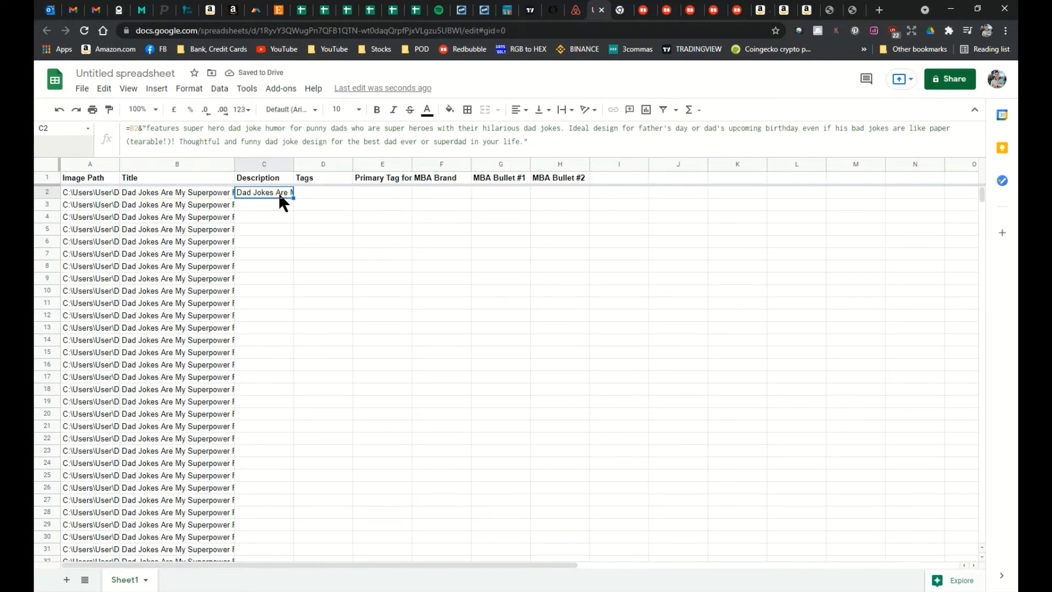
{"action": "right_click", "coordinate": [277, 192]}
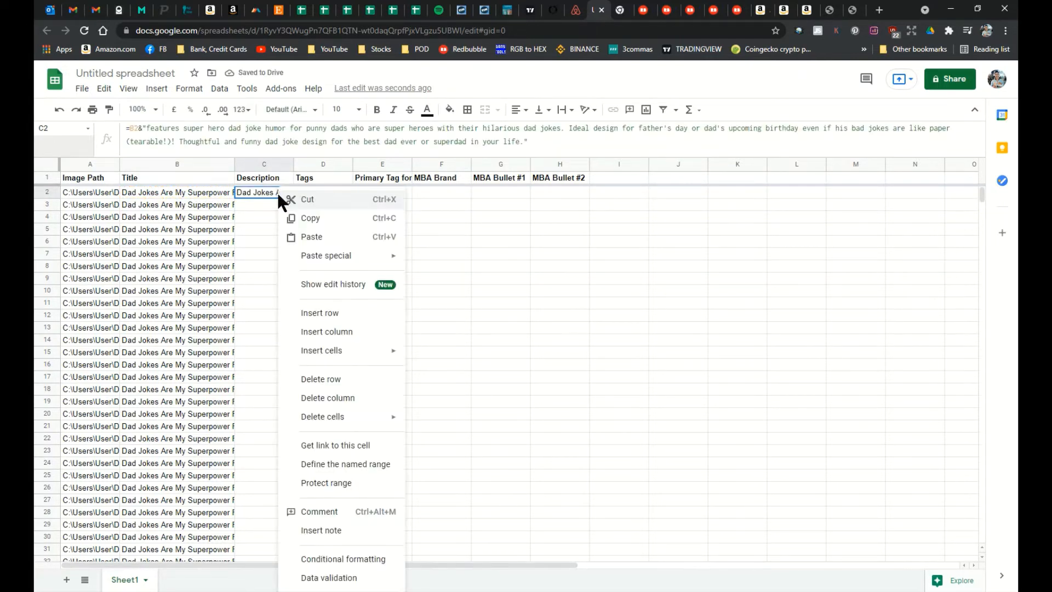
{"action": "left_click", "coordinate": [306, 216]}
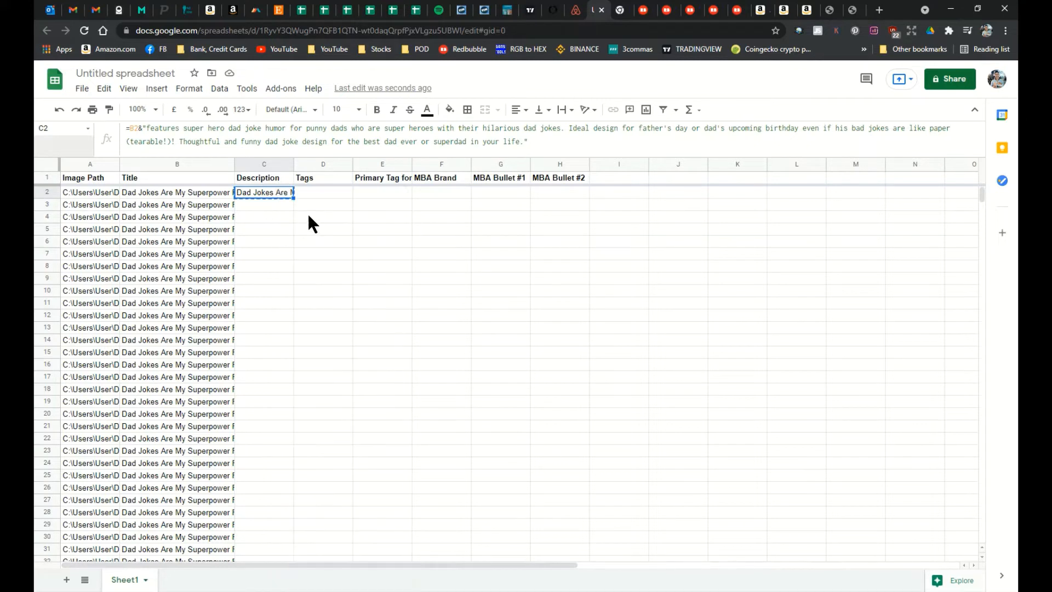
Try a regular paste of the copied description formula into I2, and undo it
{"action": "right_click", "coordinate": [606, 191]}
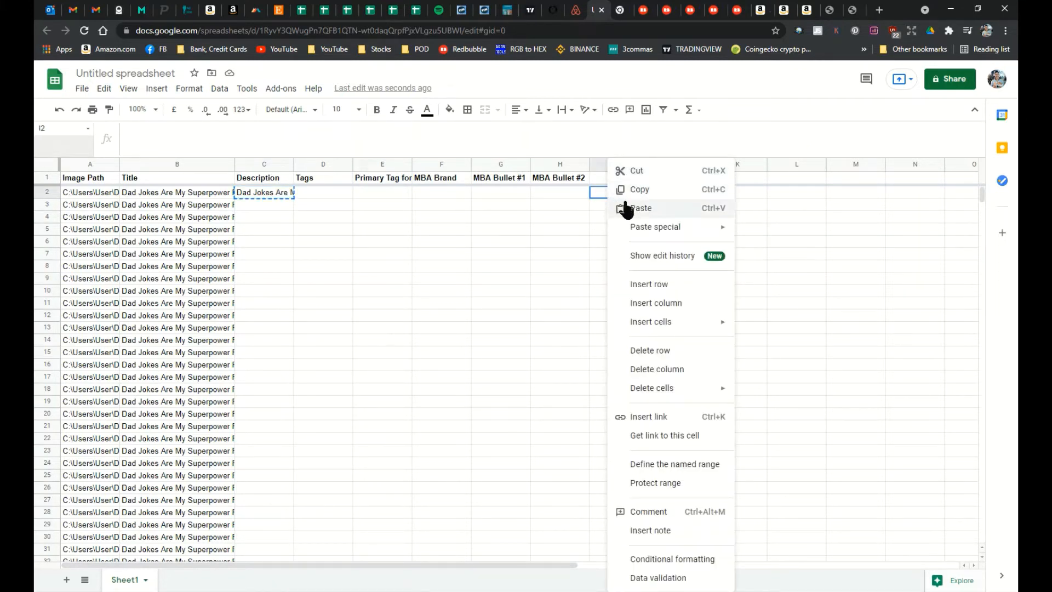
{"action": "left_click", "coordinate": [641, 209]}
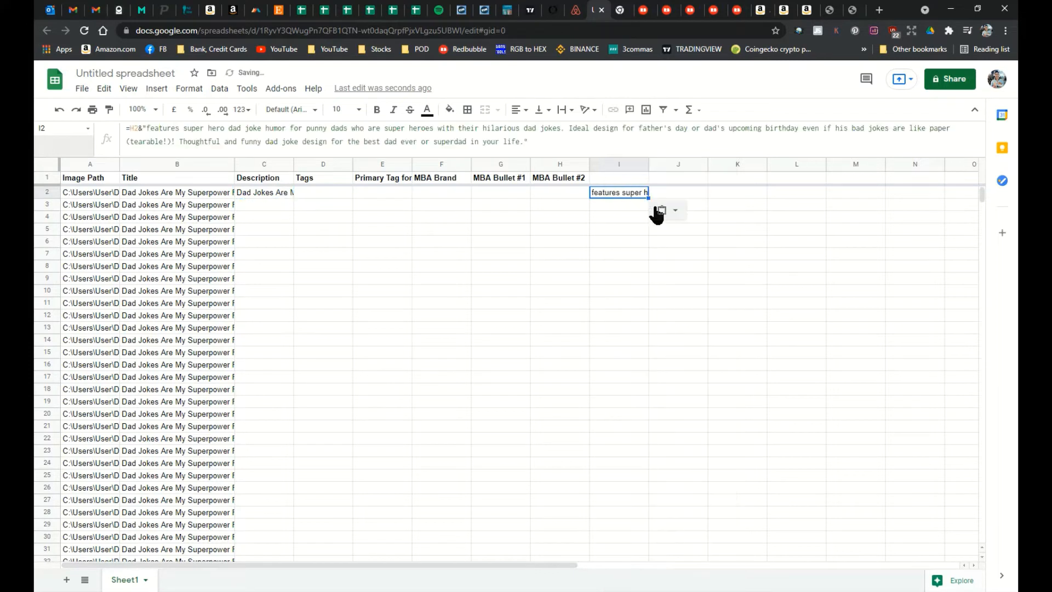
{"action": "right_click", "coordinate": [615, 193]}
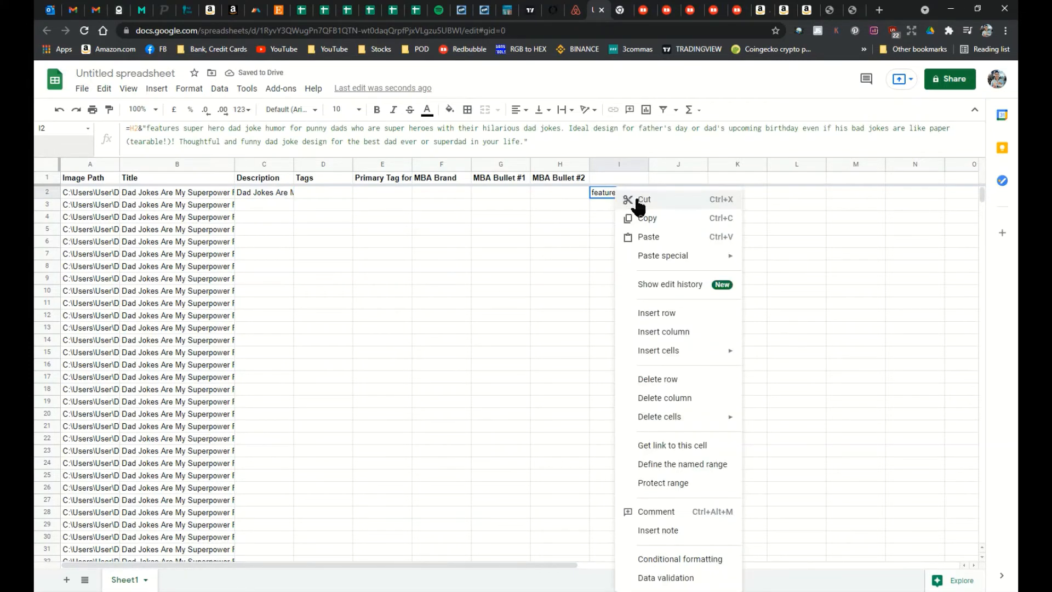
{"action": "left_click", "coordinate": [60, 109]}
Paste only the value of the copied description into I2 and check its full text
{"action": "right_click", "coordinate": [601, 196]}
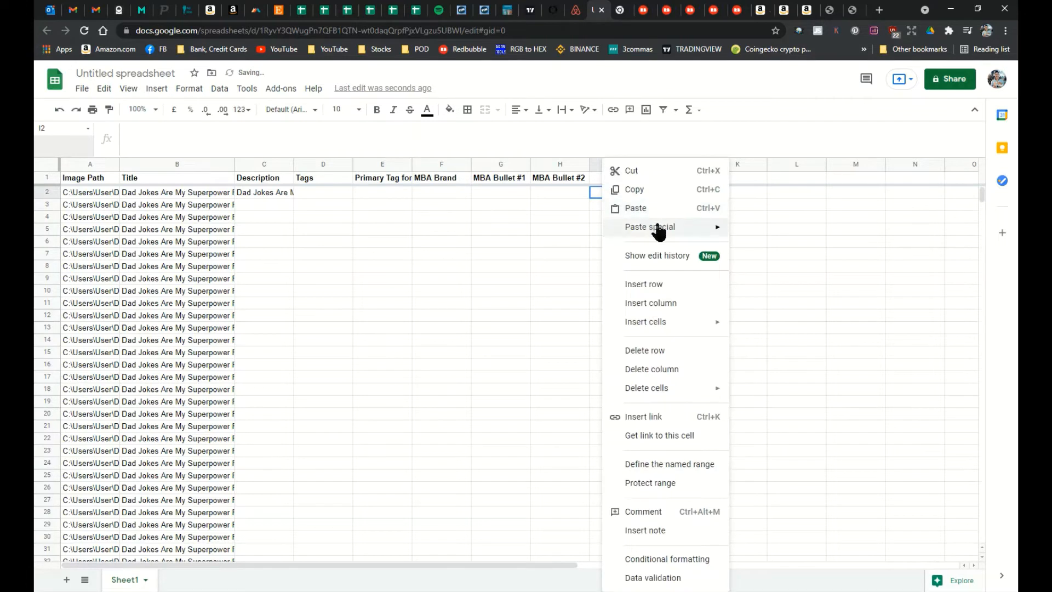
{"action": "mouse_move", "coordinate": [660, 228]}
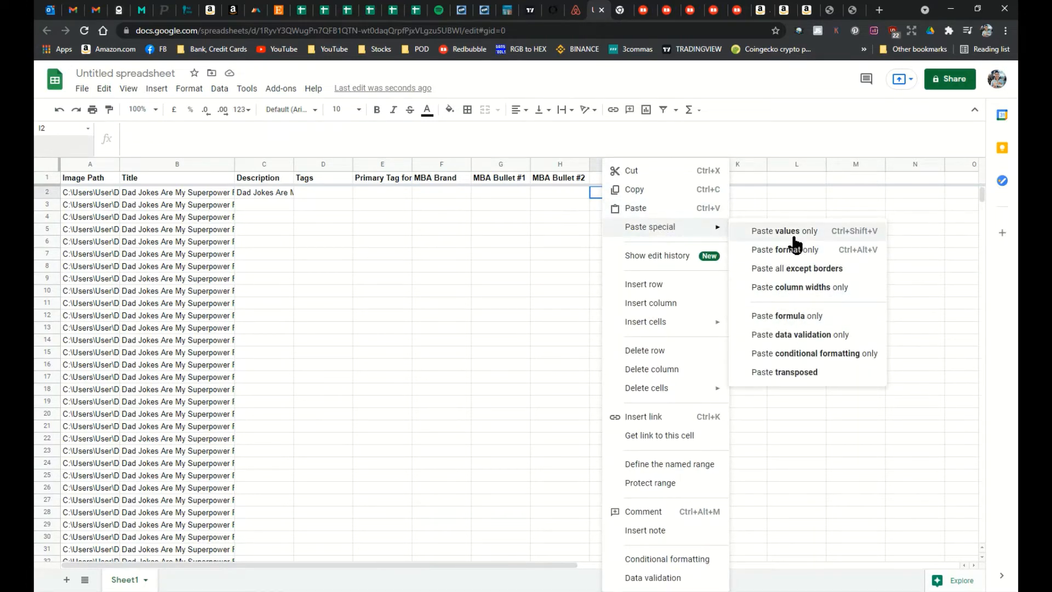
{"action": "left_click", "coordinate": [779, 231]}
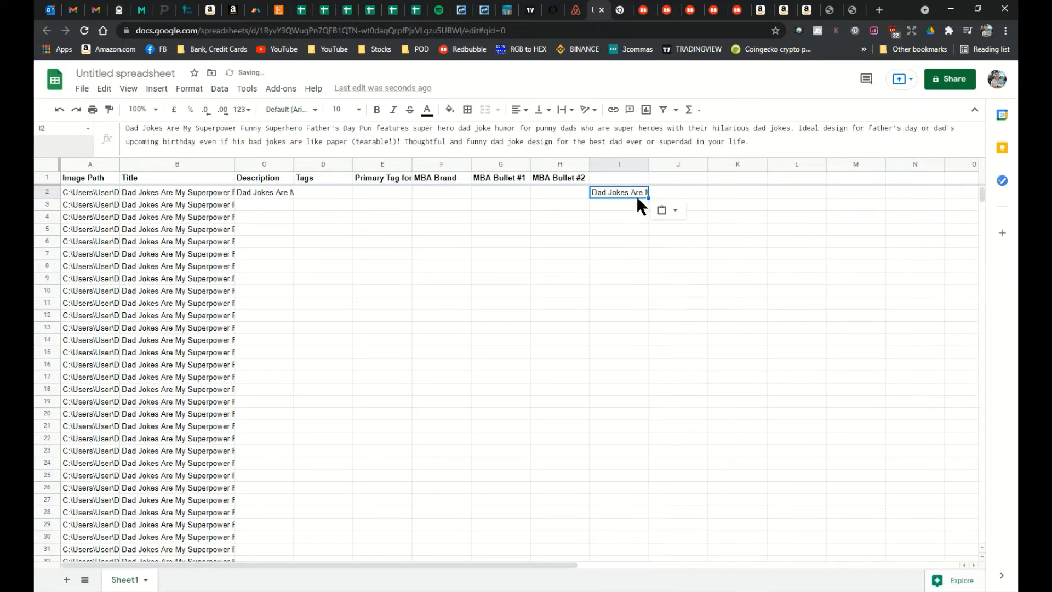
{"action": "left_click_drag", "start_coordinate": [131, 131], "coordinate": [760, 148]}
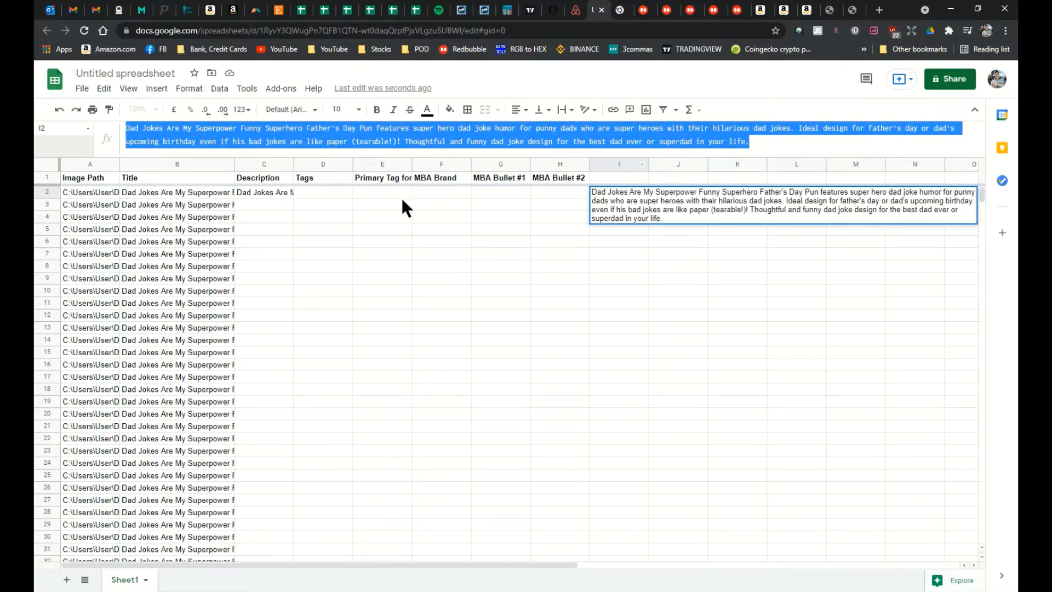
Replace the description formula in C2 with its plain text value by copying it and pasting values only in place
{"action": "left_click", "coordinate": [272, 194]}
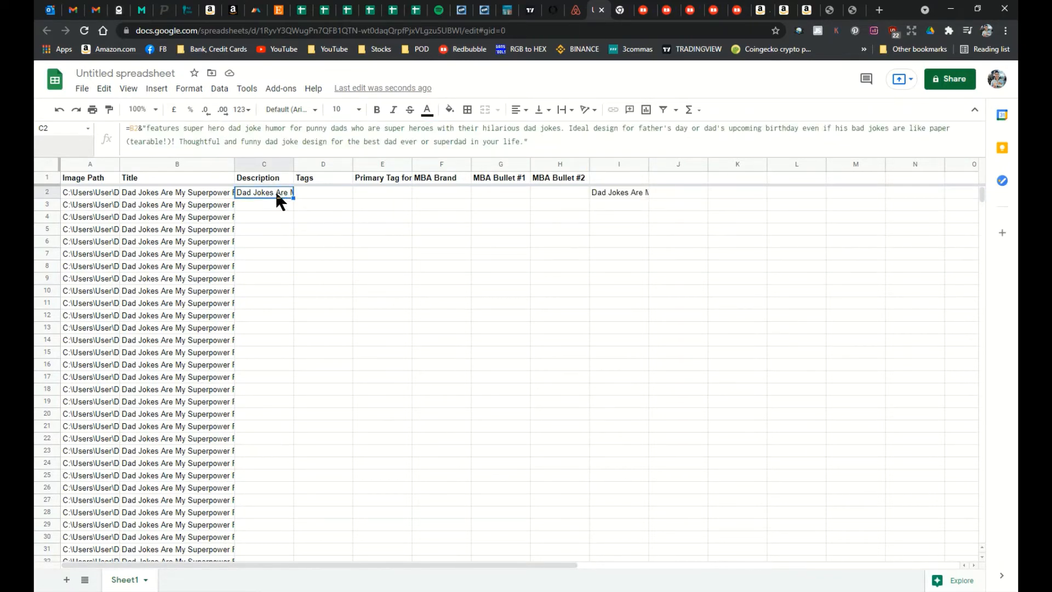
{"action": "right_click", "coordinate": [275, 192]}
{"action": "left_click", "coordinate": [306, 217]}
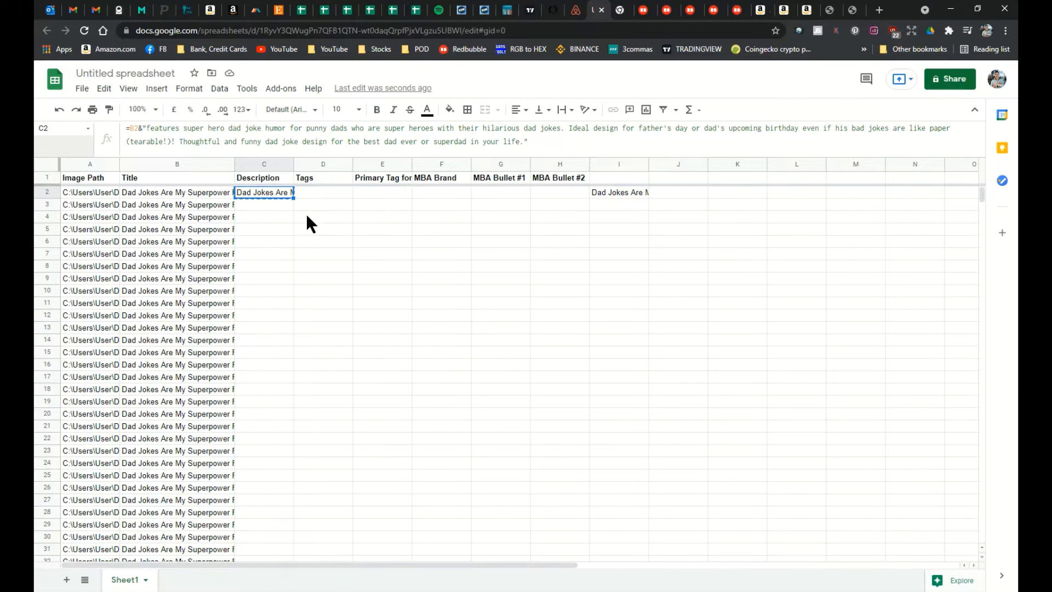
{"action": "right_click", "coordinate": [276, 192]}
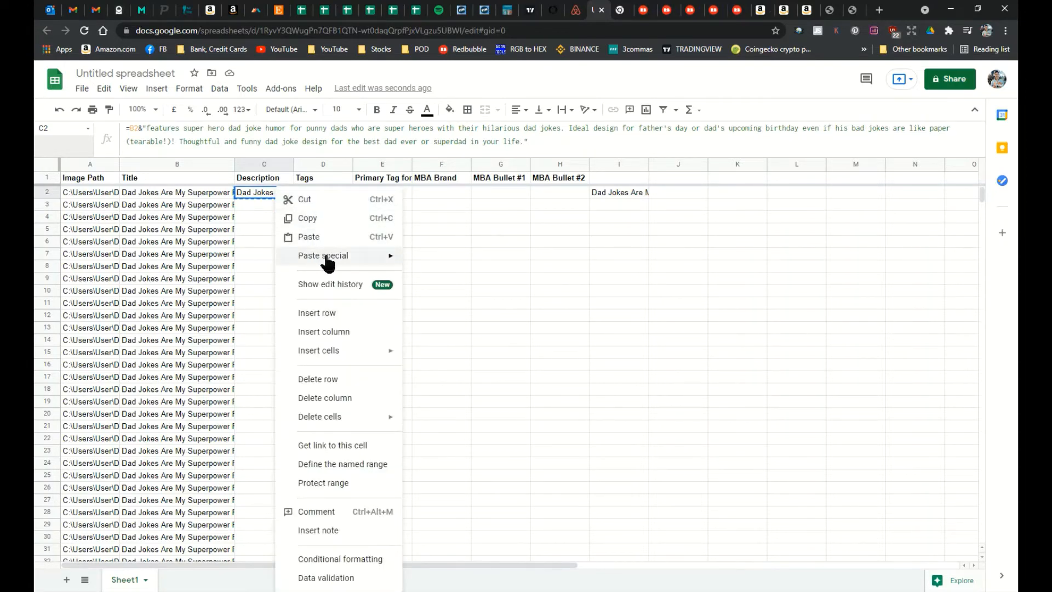
{"action": "mouse_move", "coordinate": [328, 263]}
{"action": "left_click", "coordinate": [433, 261]}
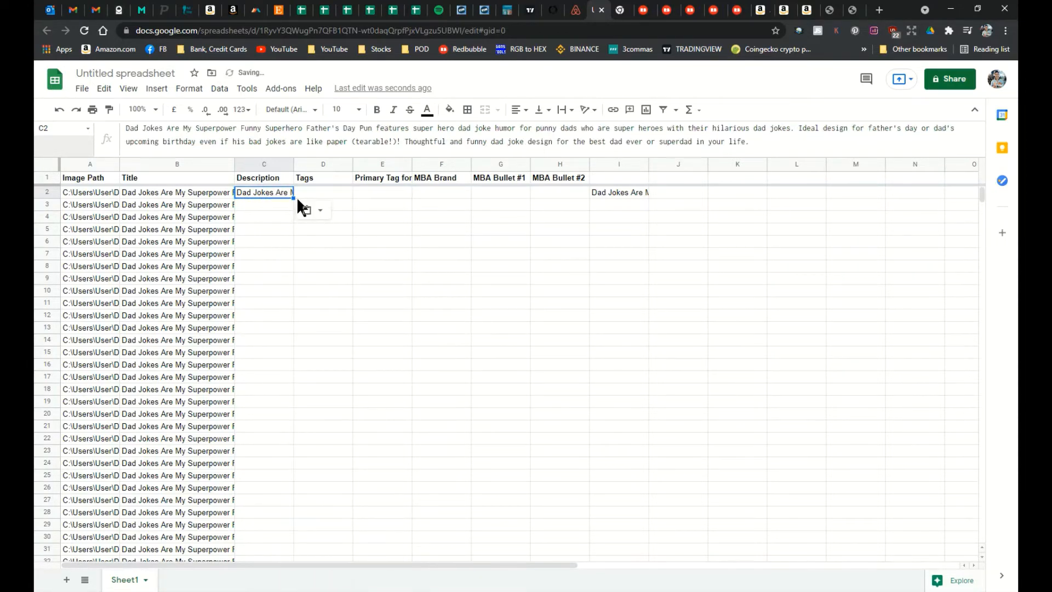
Fill the C2 description down through C41 and check that the lower rows hold the same text
{"action": "left_click_drag", "start_coordinate": [294, 200], "coordinate": [281, 355]}
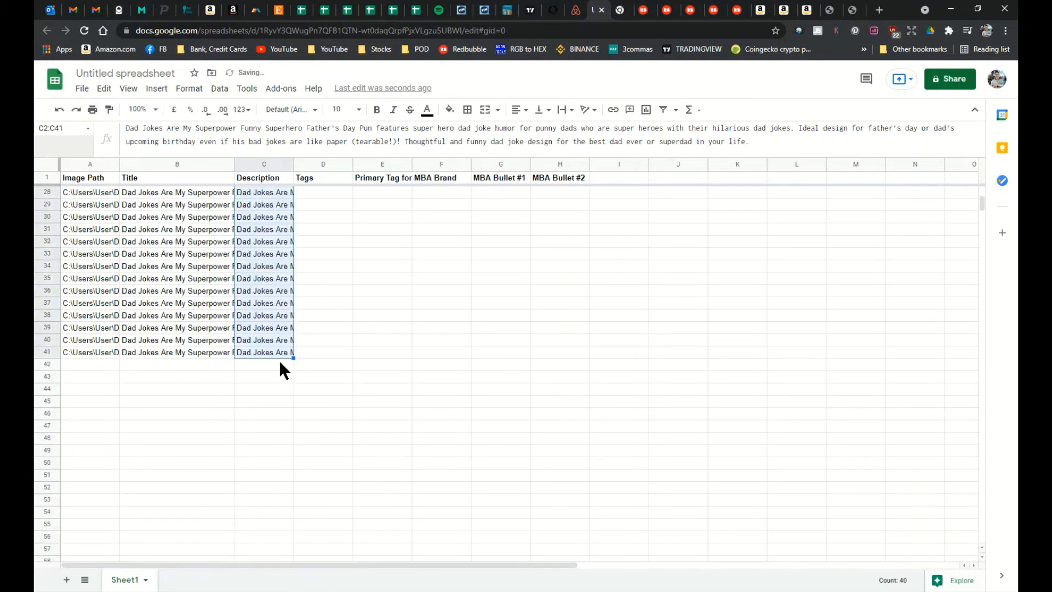
{"action": "left_click", "coordinate": [262, 355]}
{"action": "key", "text": "Up"}
{"action": "key", "text": "Up"}
{"action": "key", "text": "Up"}
{"action": "key", "text": "Up"}
{"action": "key", "text": "Up"}
{"action": "key", "text": "Up"}
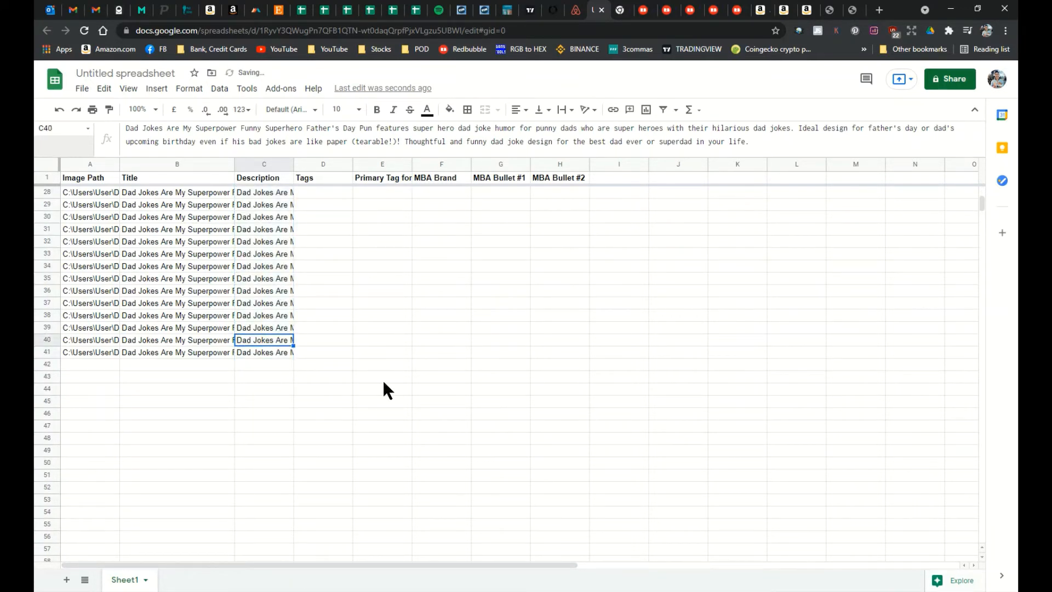
{"action": "scroll", "coordinate": [360, 326], "scroll_direction": "up", "scroll_amount": 3}
{"action": "scroll", "coordinate": [350, 306], "scroll_direction": "up", "scroll_amount": 5}
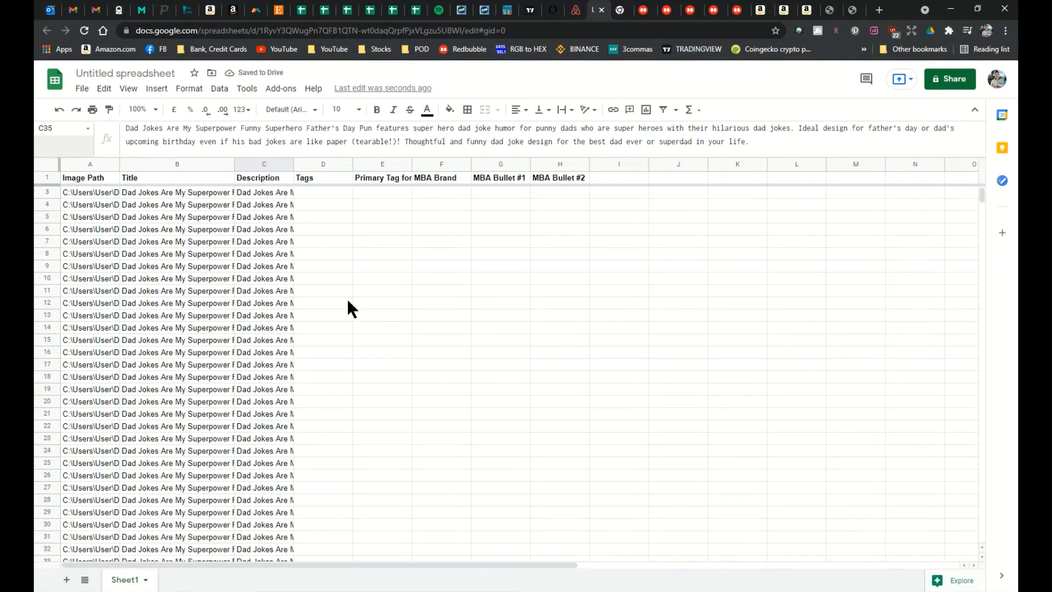
Enter the tags "funny father's day,superdad,super dad," in D2
{"action": "left_click", "coordinate": [317, 192]}
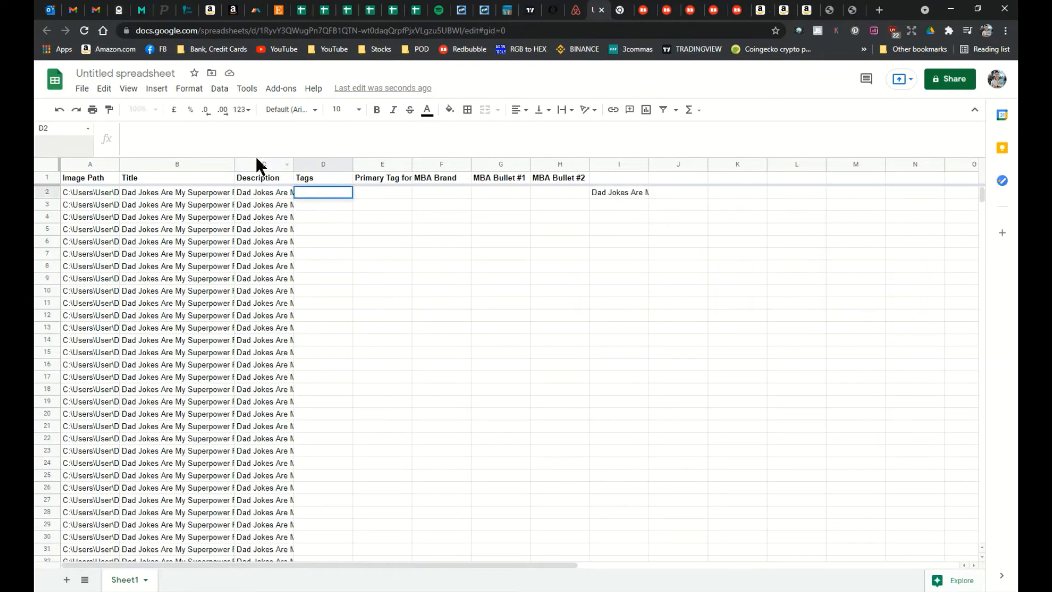
{"action": "type", "text": "funny father's day,super"}
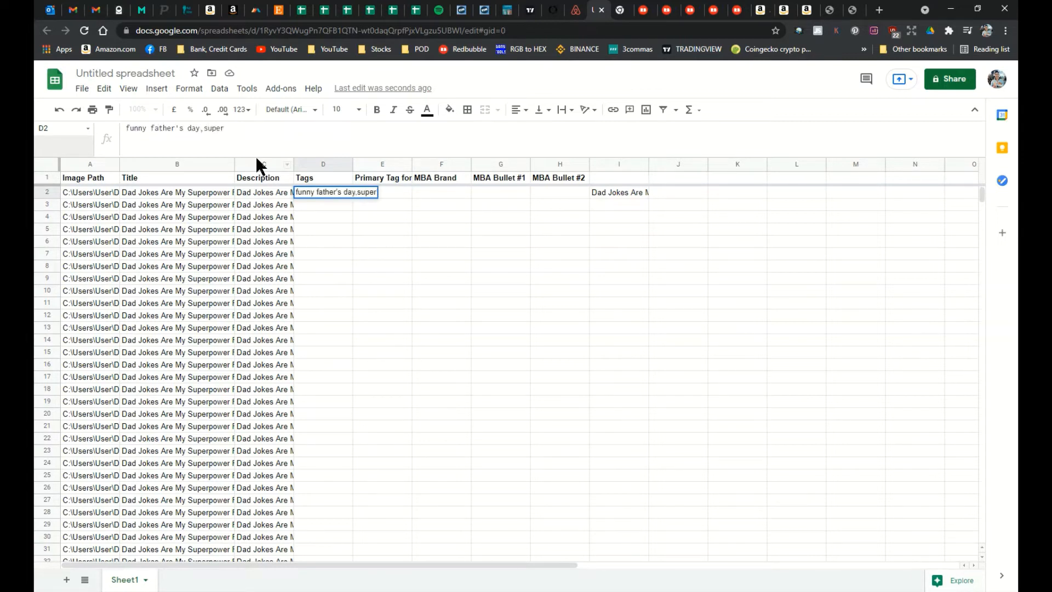
{"action": "type", "text": "dad,super dad,"}
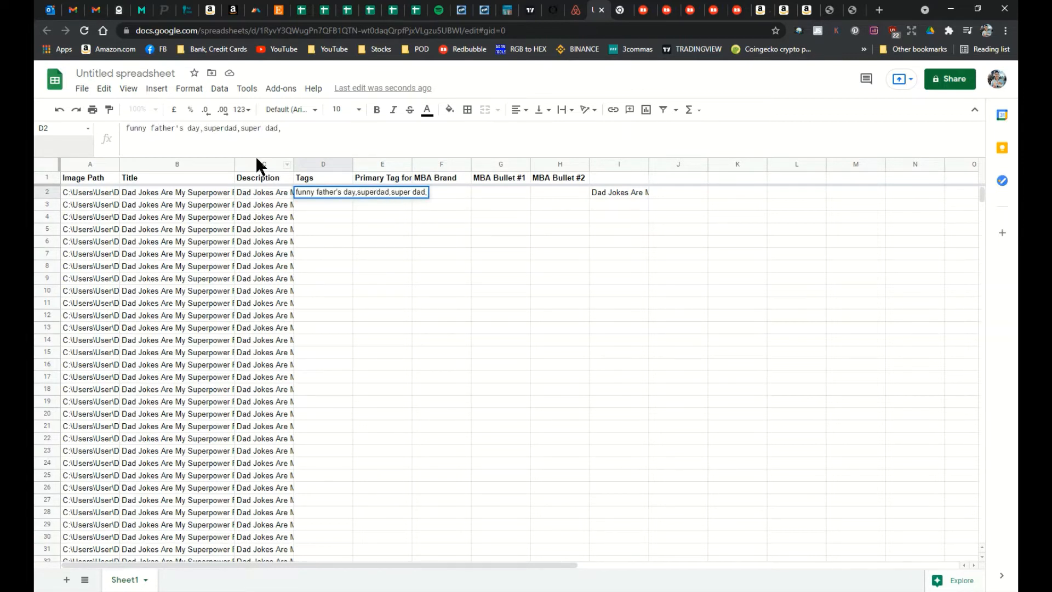
Insert "dad jokes,dad jokes are my super power," at the beginning of the tag list in D2
{"action": "key", "text": "Home"}
{"action": "type", "text": "dad jokes.dad"}
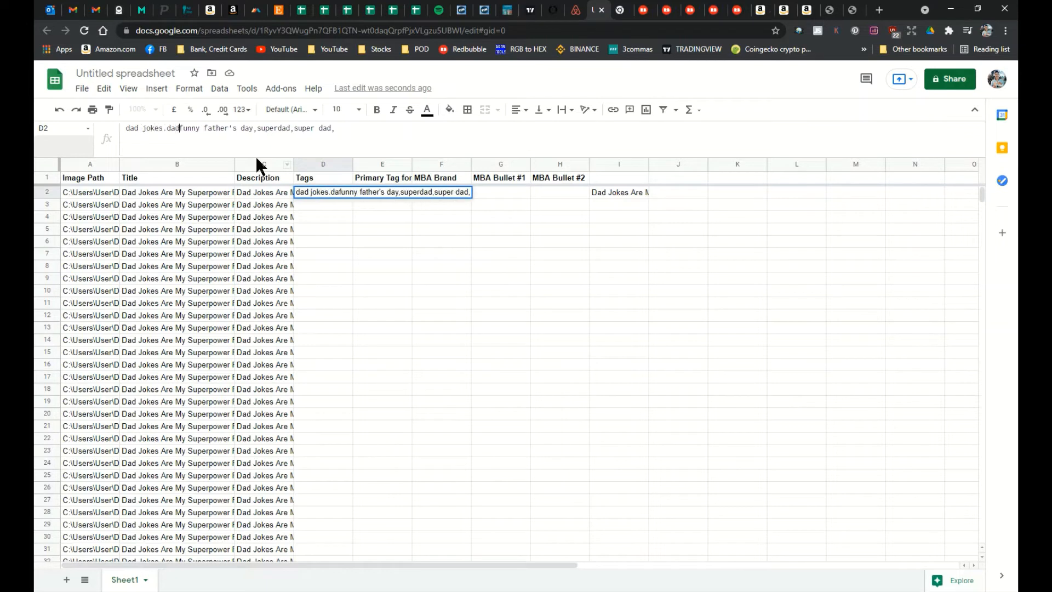
{"action": "key", "text": "BackSpace"}
{"action": "key", "text": "BackSpace"}
{"action": "key", "text": "BackSpace"}
{"action": "key", "text": "BackSpace"}
{"action": "type", "text": ","}
{"action": "type", "text": "jokes are my super po"}
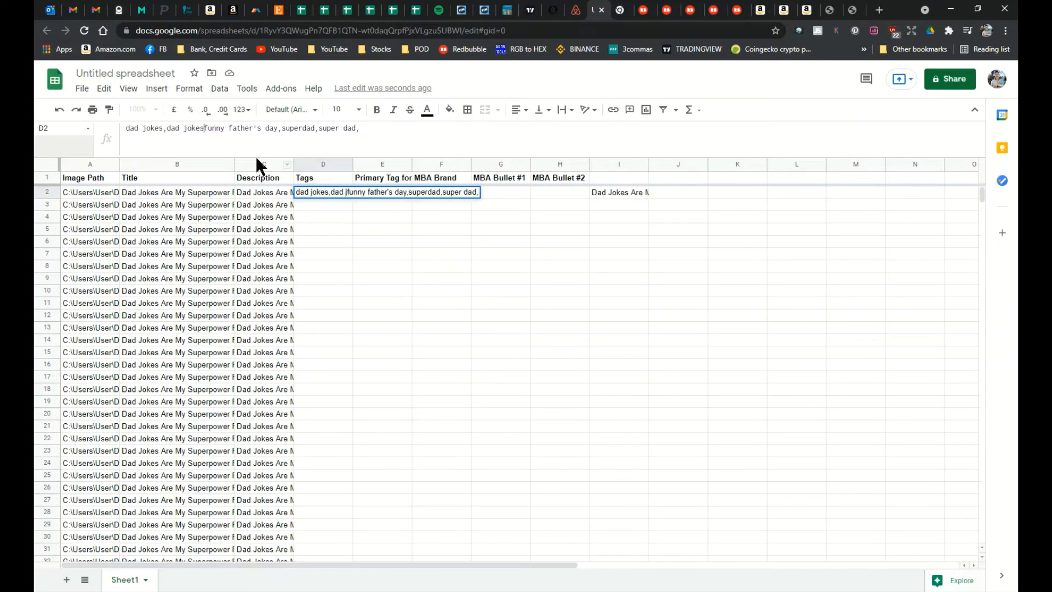
{"action": "type", "text": "wer,funny father's day,superdad,super dad,hi"}
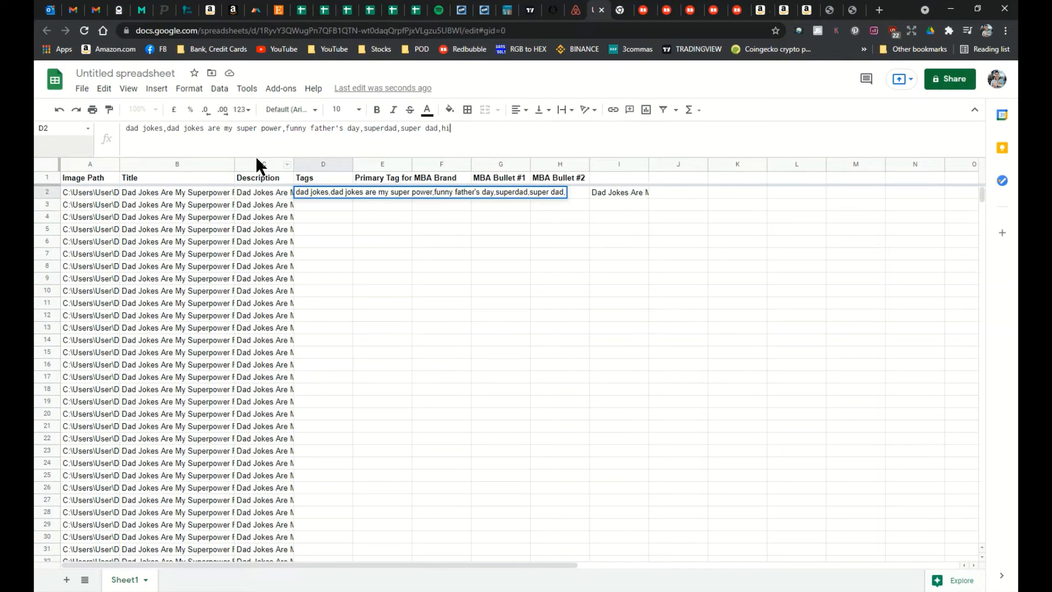
Append the tags "hilarious,punny,dad puns,best dad" to the end of the list in D2
{"action": "type", "text": "larious,punny,d"}
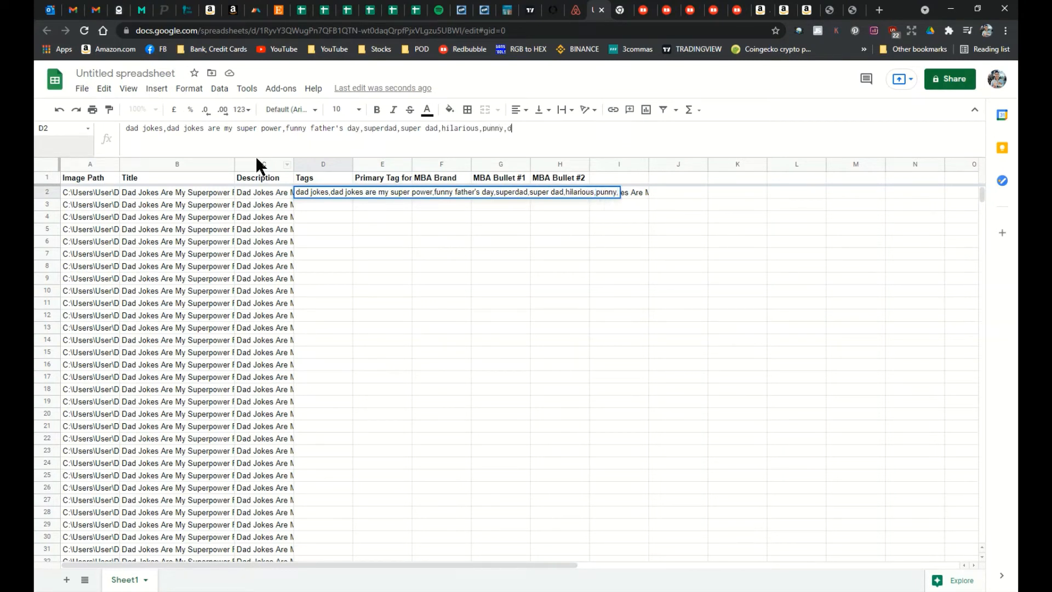
{"action": "type", "text": "ad puns,"}
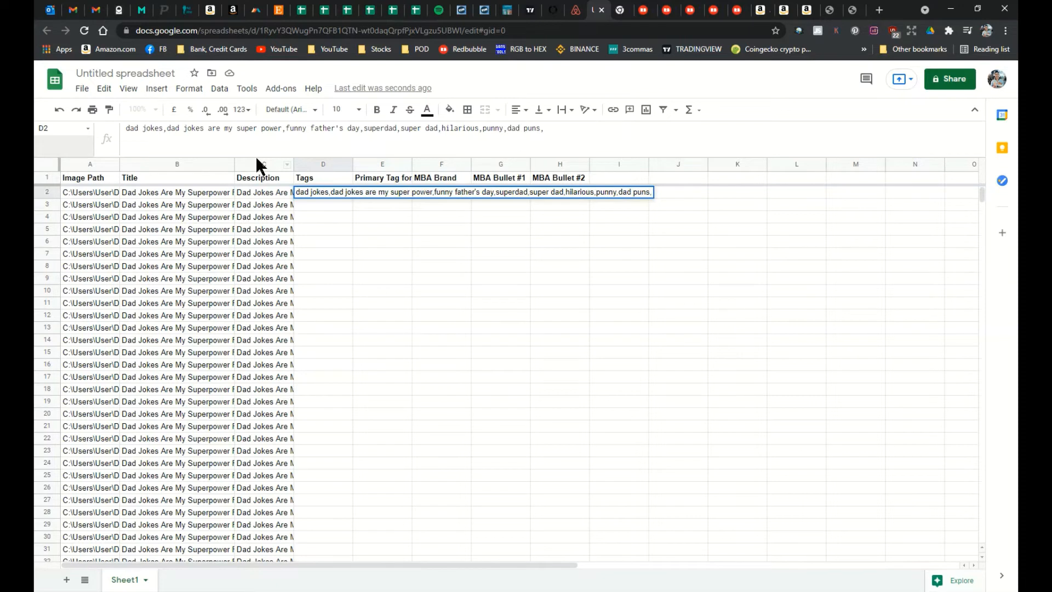
{"action": "type", "text": "best dad"}
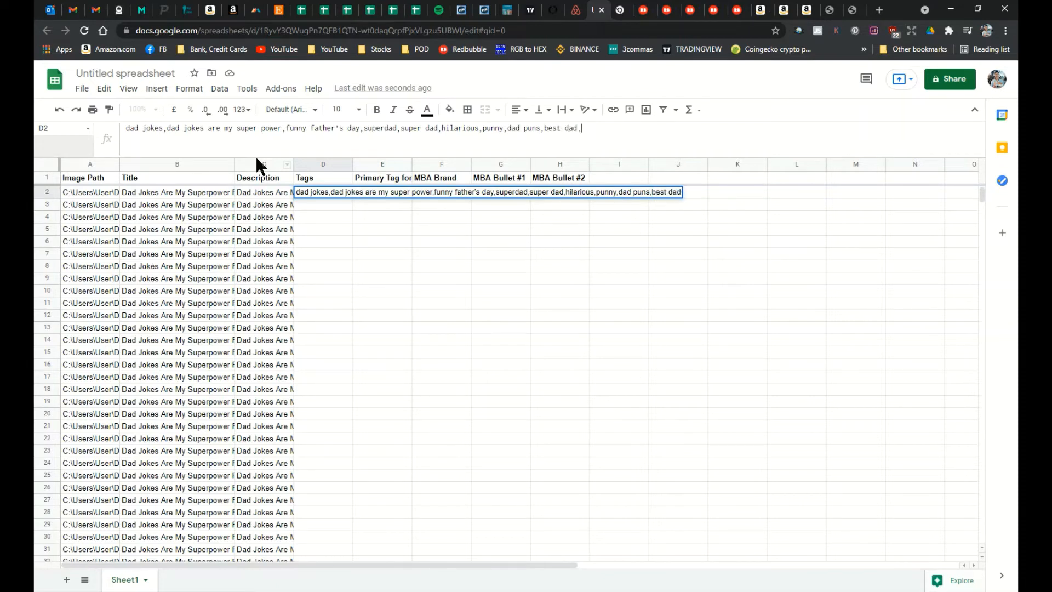
{"action": "type", "text": ",super cringe"}
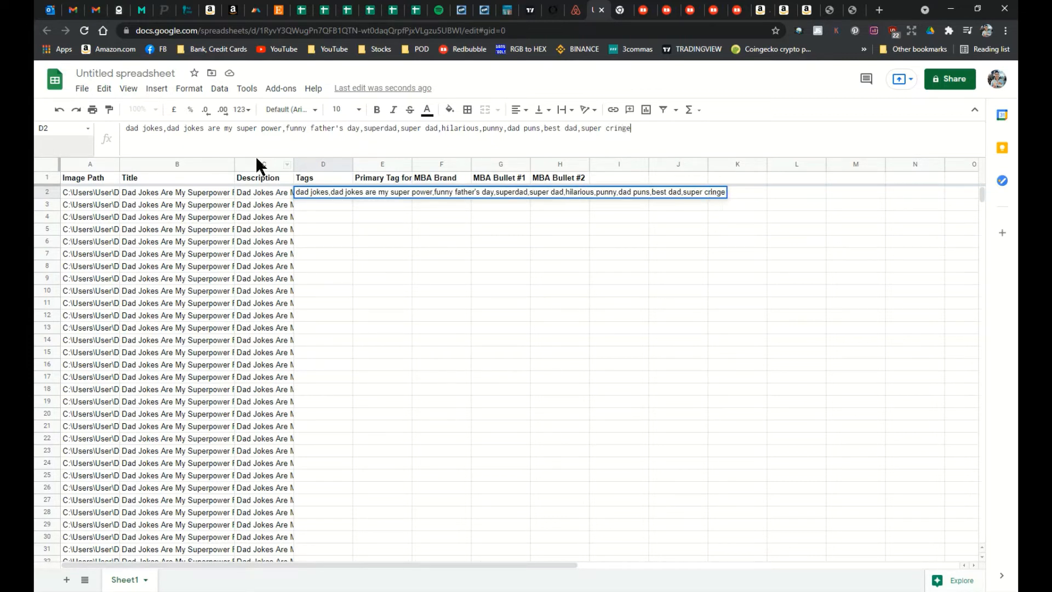
{"action": "key", "text": "BackSpace"}
{"action": "key", "text": "BackSpace"}
{"action": "key", "text": "BackSpace"}
{"action": "key", "text": "BackSpace"}
{"action": "key", "text": "BackSpace"}
{"action": "key", "text": "BackSpace"}
{"action": "key", "text": "BackSpace"}
{"action": "key", "text": "BackSpace"}
{"action": "key", "text": "BackSpace"}
{"action": "key", "text": "BackSpace"}
{"action": "key", "text": "BackSpace"}
{"action": "key", "text": "BackSpace"}
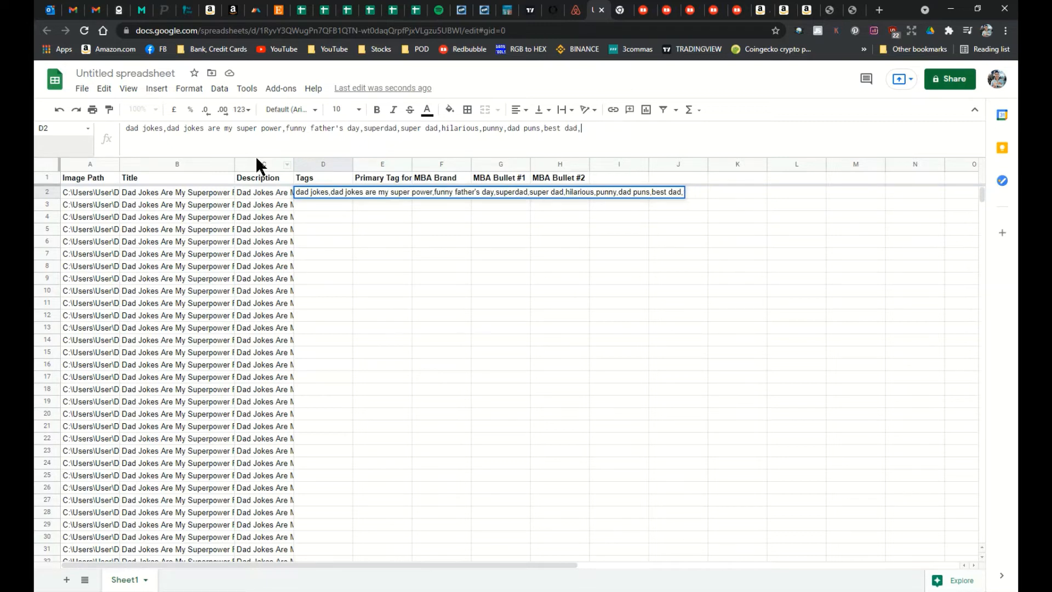
Check Redbubble's related searches for dad jokes shirts and append "jokes,humor,humour,papa,pops,daddy," to the tags in D2
{"action": "left_click", "coordinate": [644, 11]}
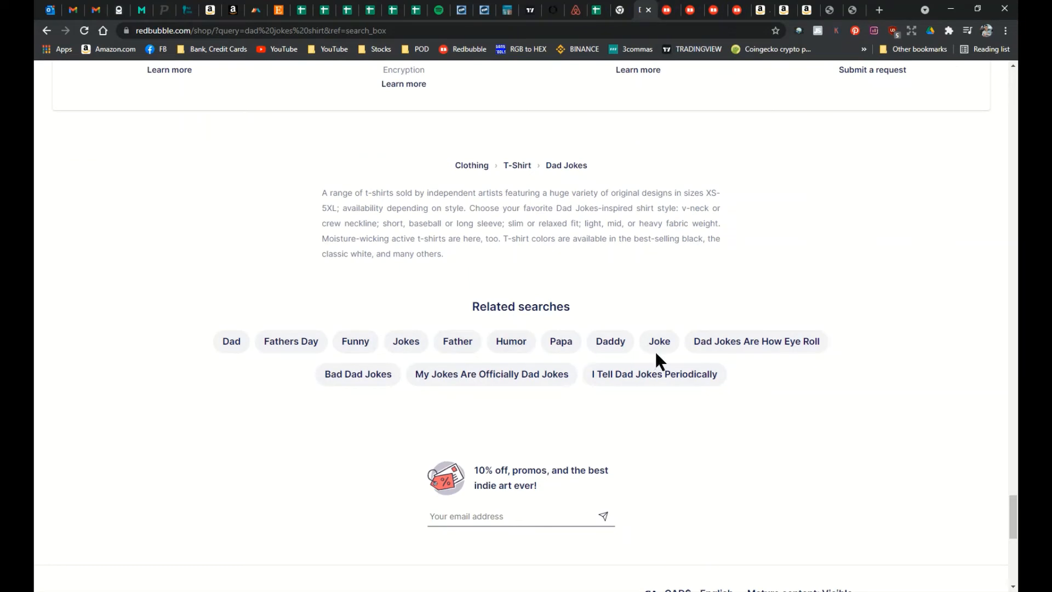
{"action": "left_click", "coordinate": [596, 10]}
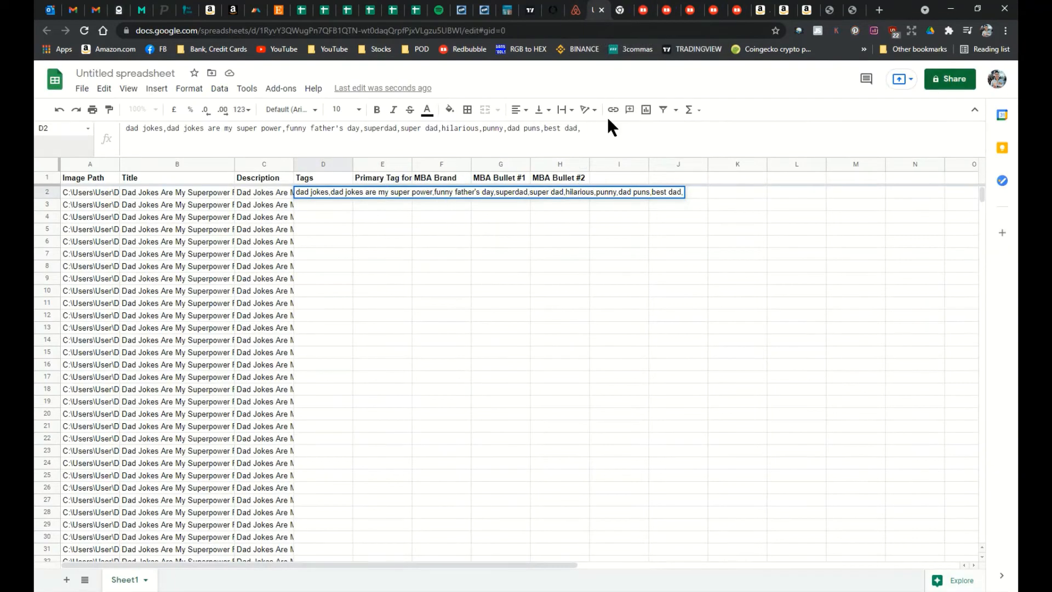
{"action": "type", "text": "s,humor,humour,"}
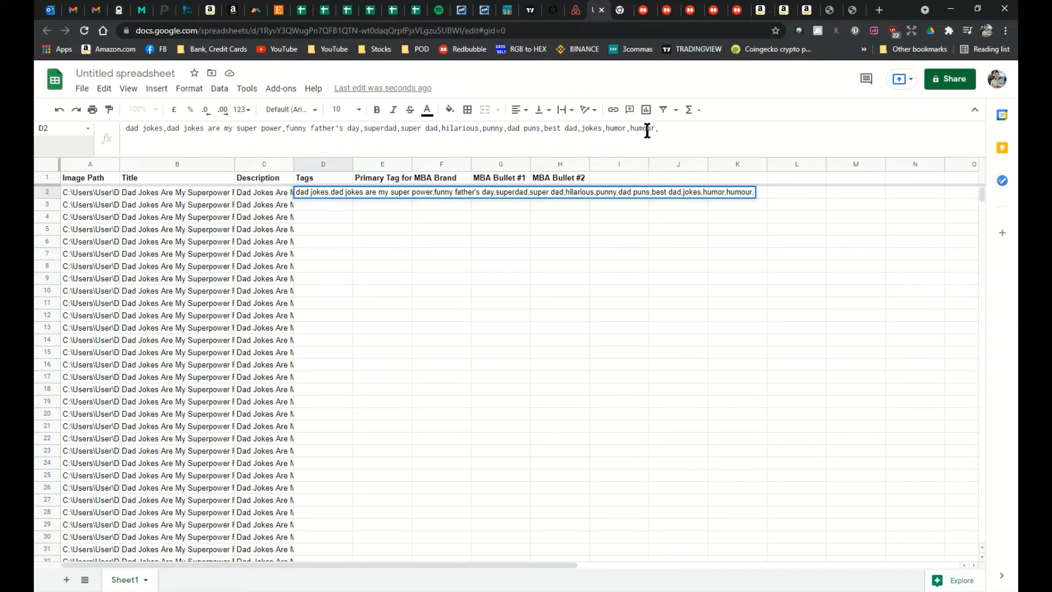
{"action": "type", "text": "papa"}
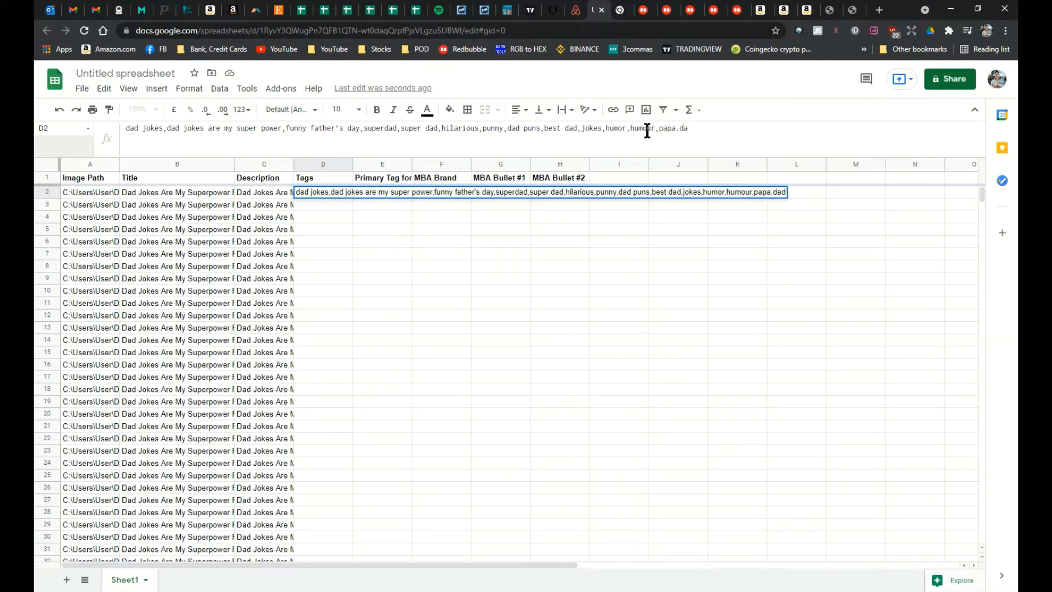
{"action": "type", "text": ",pops,dad"}
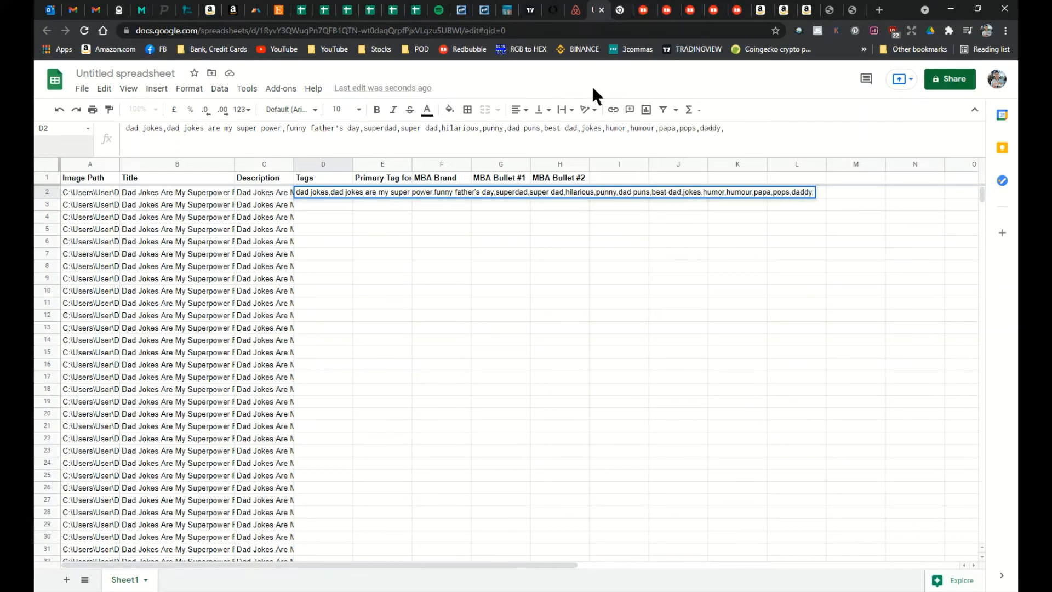
Review the product tags of the "I Tell Dad Jokes Periodically" Redbubble listing and append "sarcastic,sarcasm," to the tags in D2
{"action": "left_click", "coordinate": [639, 12]}
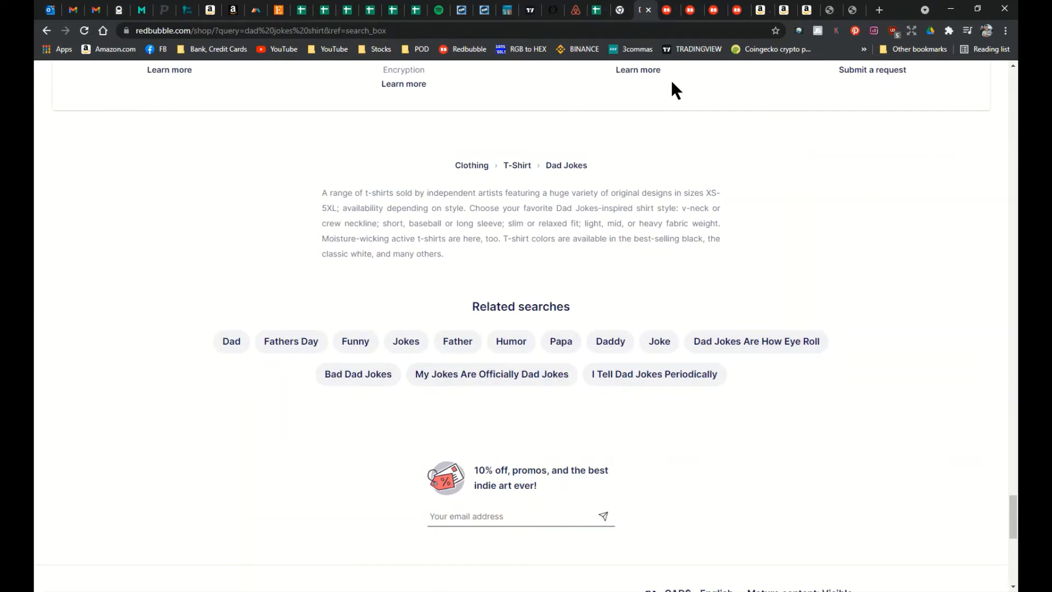
{"action": "left_click", "coordinate": [667, 10]}
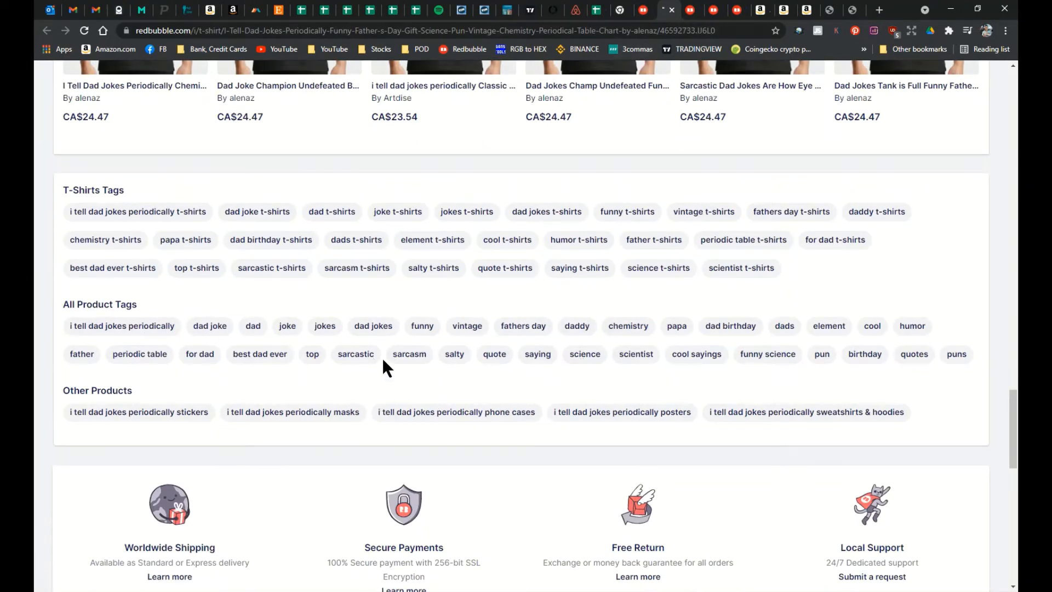
{"action": "left_click", "coordinate": [597, 10]}
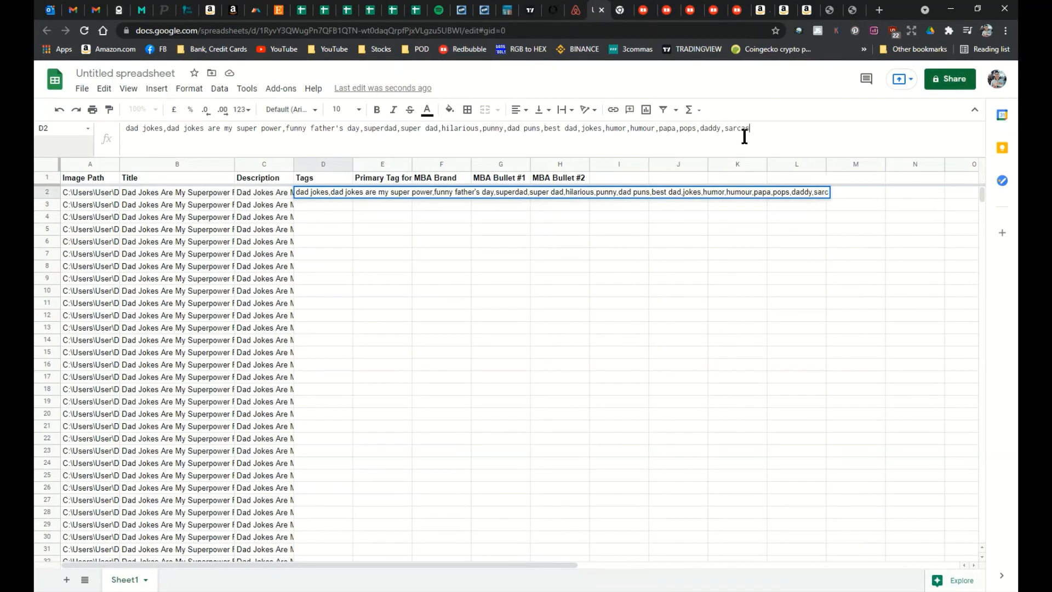
{"action": "type", "text": "tic,sarcasm,"}
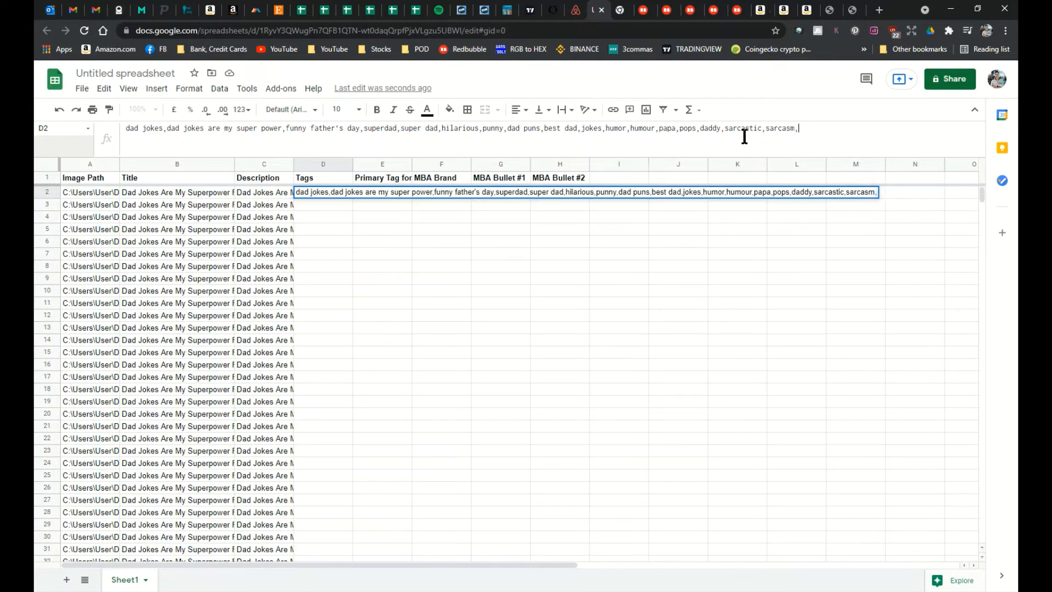
Review the tags of the "Dad jokes are how eye roll" Redbubble listing and append "papa shirts," to the tags in D2
{"action": "left_click", "coordinate": [665, 13]}
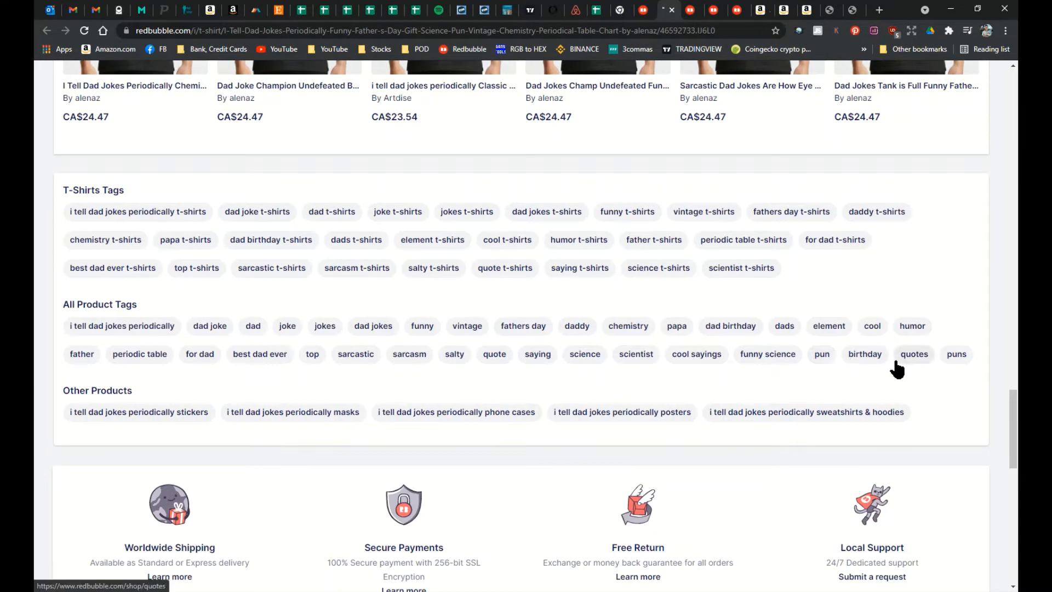
{"action": "left_click", "coordinate": [695, 12]}
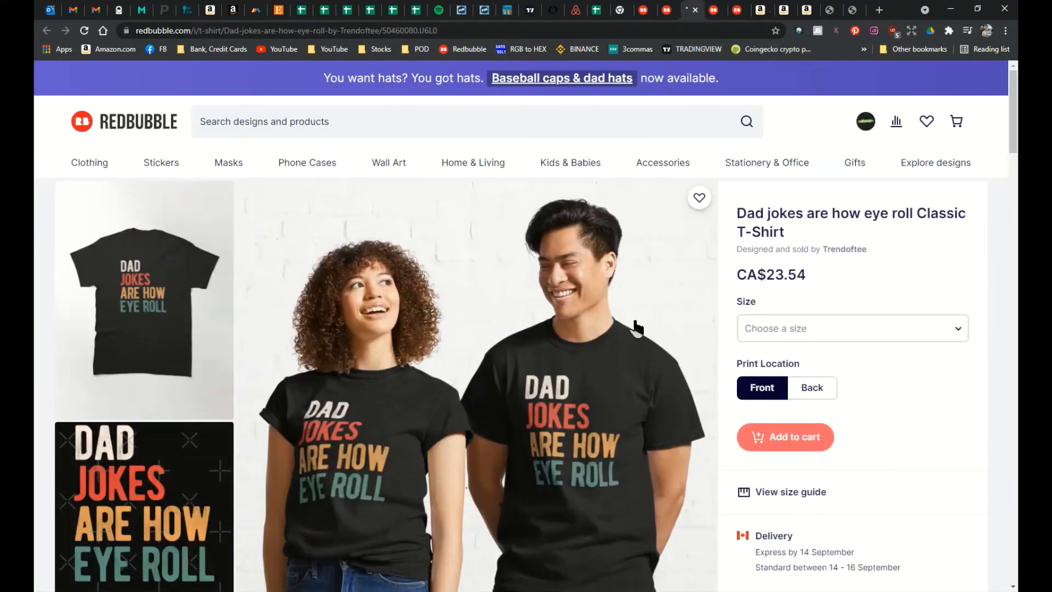
{"action": "scroll", "coordinate": [762, 337], "scroll_direction": "down", "scroll_amount": 15}
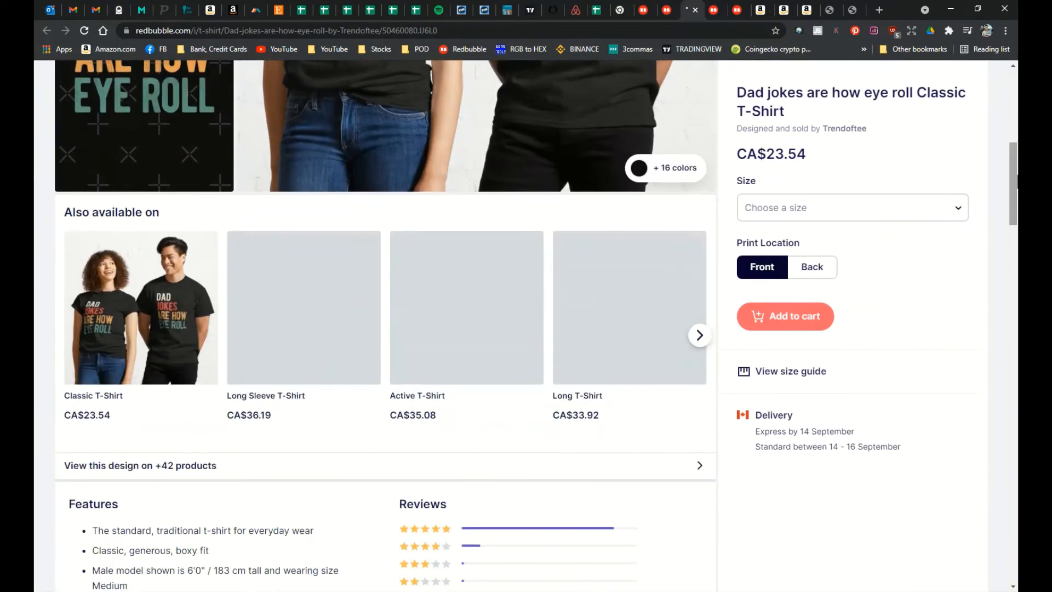
{"action": "scroll", "coordinate": [994, 379], "scroll_direction": "down", "scroll_amount": 13}
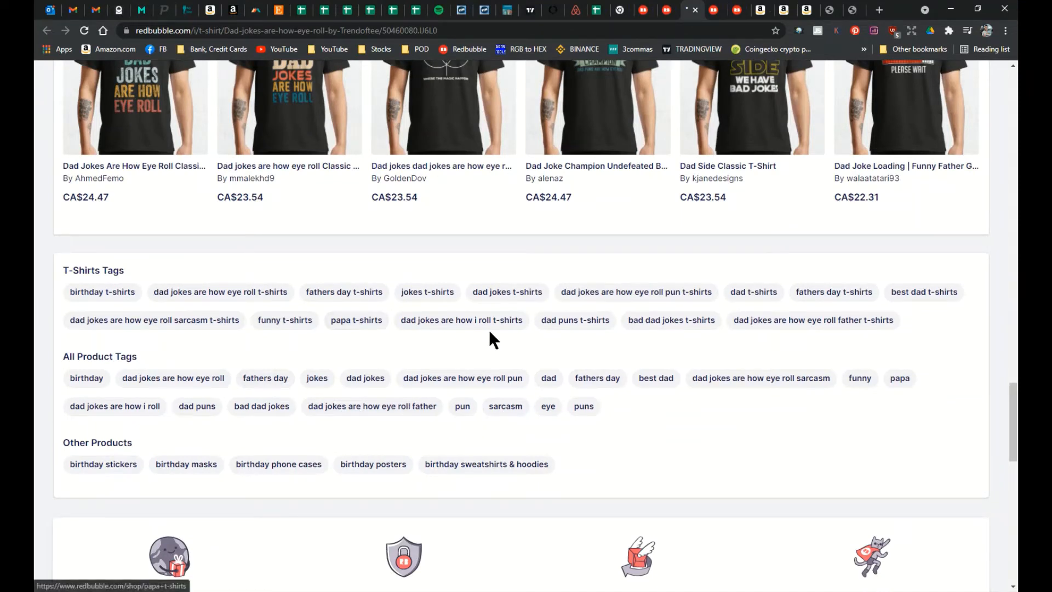
{"action": "left_click", "coordinate": [607, 7]}
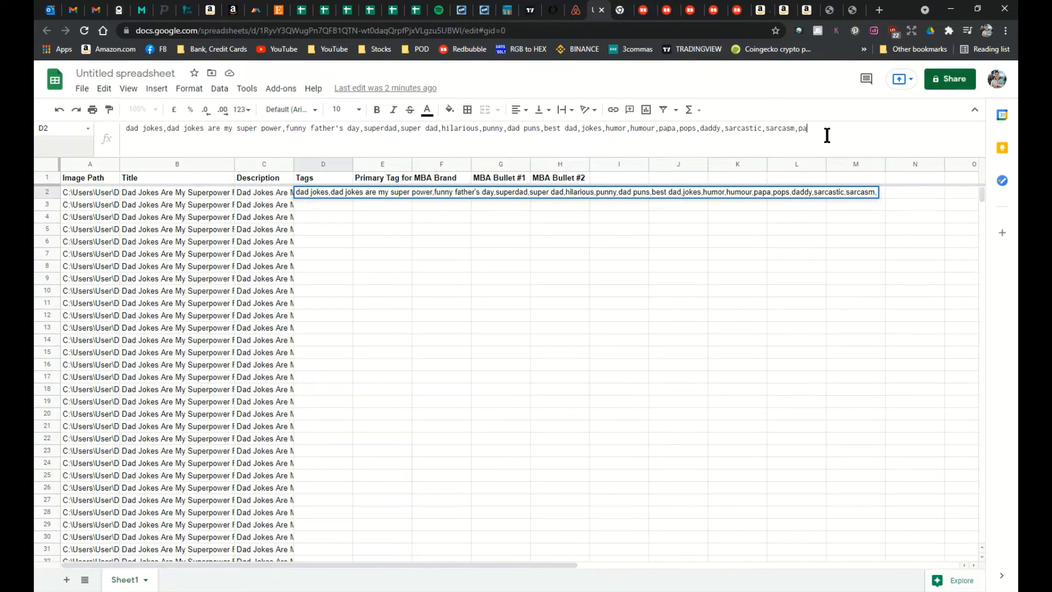
{"action": "type", "text": "pa shirts,"}
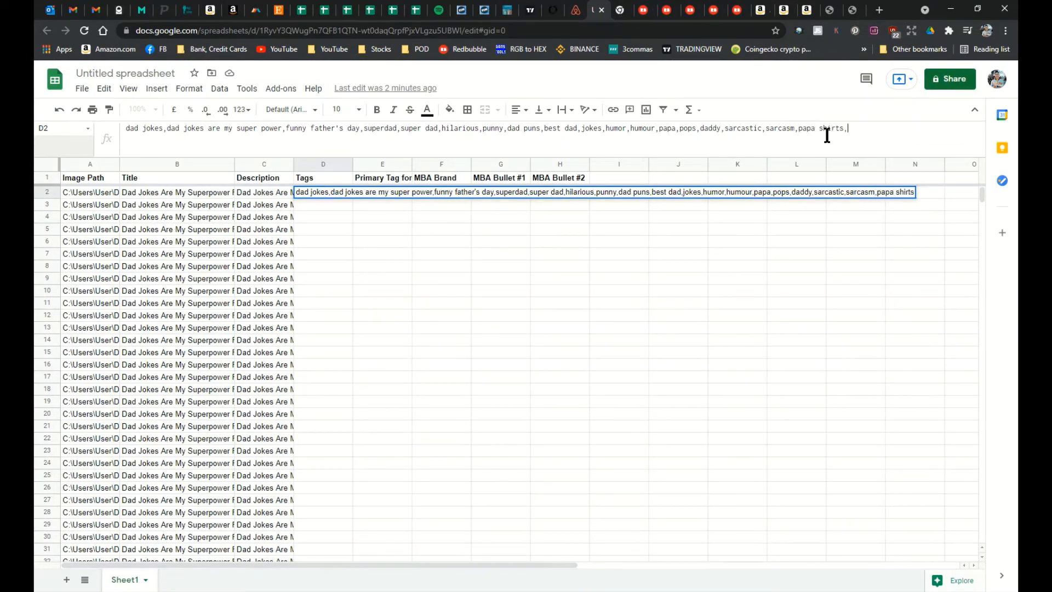
Finish the D2 tag list with "dad joke shirts,dad joke designs,dad joke memes,for dad,for father's day"
{"action": "type", "text": "dad joke shirts,dad "}
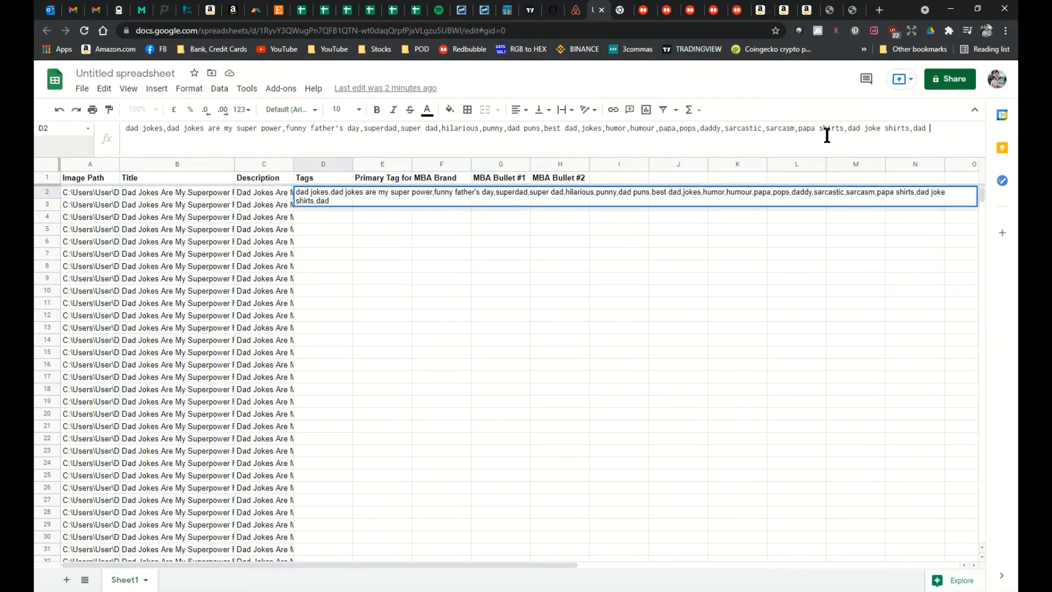
{"action": "type", "text": "joke designs,dad joke memes,for dad"}
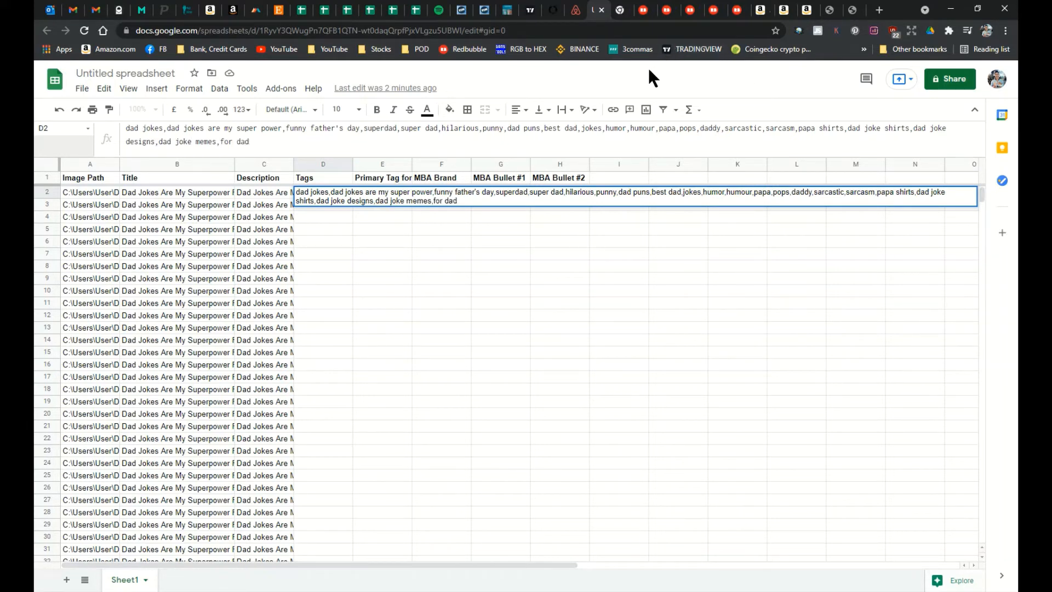
{"action": "type", "text": "father's day"}
{"action": "key", "text": "Return"}
Fill the D2 tags down the Tags column for all product rows
{"action": "left_click", "coordinate": [322, 193]}
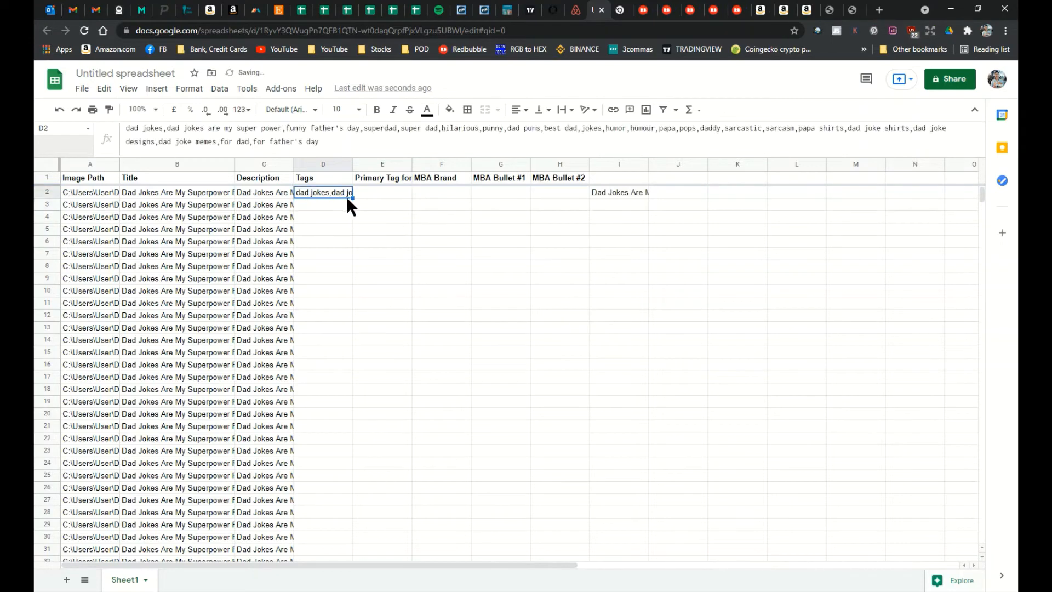
{"action": "left_click_drag", "start_coordinate": [353, 197], "coordinate": [346, 430]}
{"action": "scroll", "coordinate": [433, 307], "scroll_direction": "up", "scroll_amount": 7}
Set the primary tag in E2 to "dad jokes superpower" and fill it down for all product rows
{"action": "left_click", "coordinate": [374, 191]}
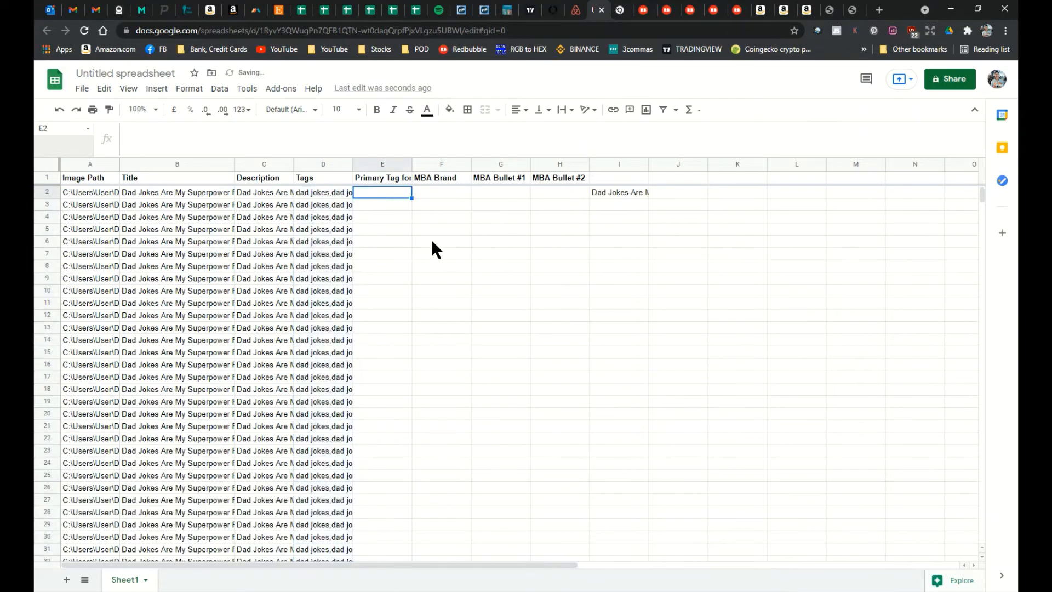
{"action": "type", "text": "dad"}
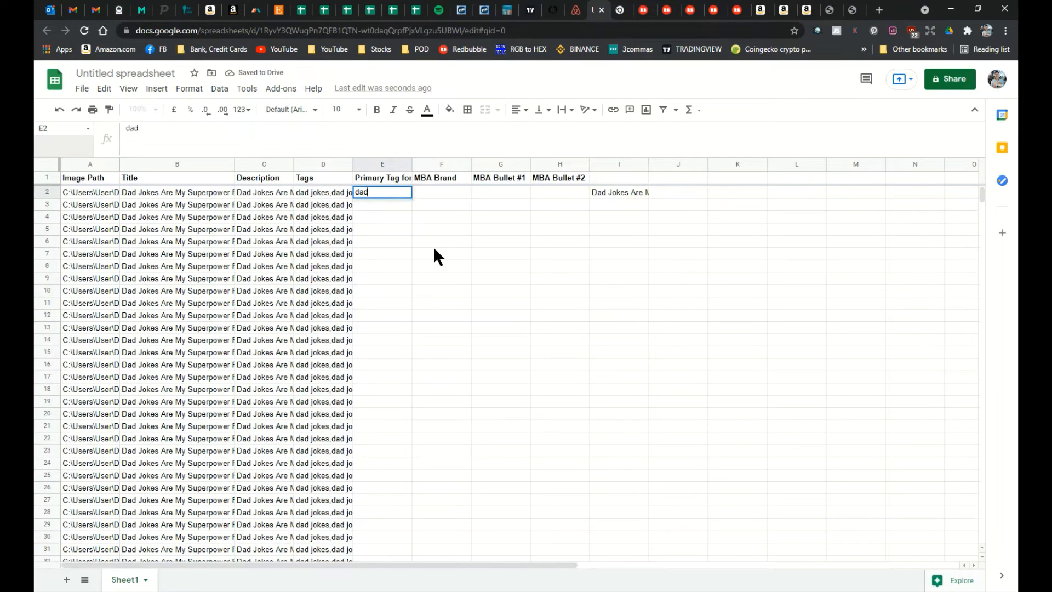
{"action": "type", "text": " jokes "}
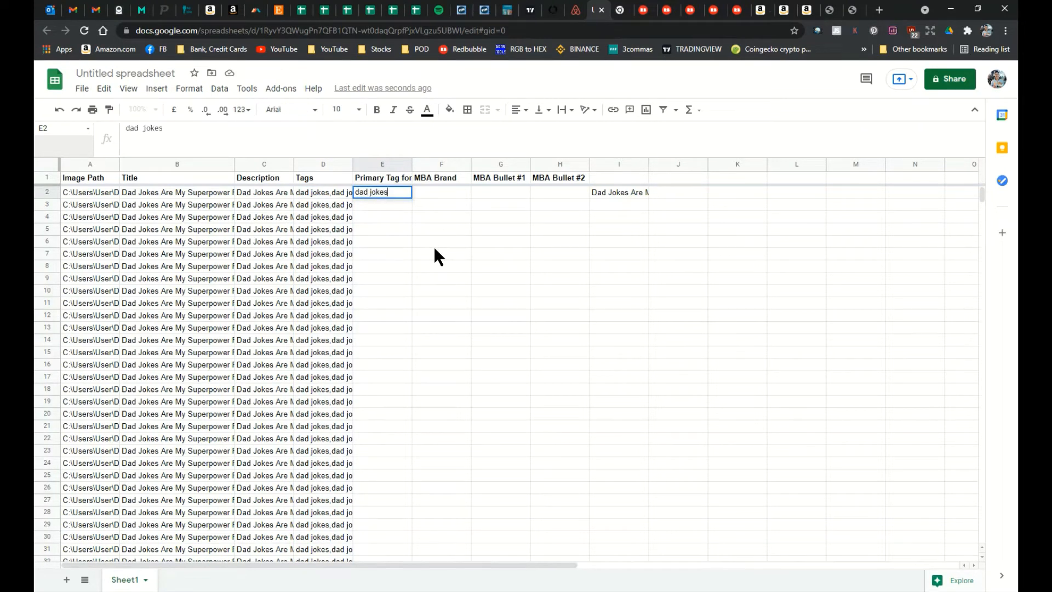
{"action": "type", "text": "superpower"}
{"action": "key", "text": "Return"}
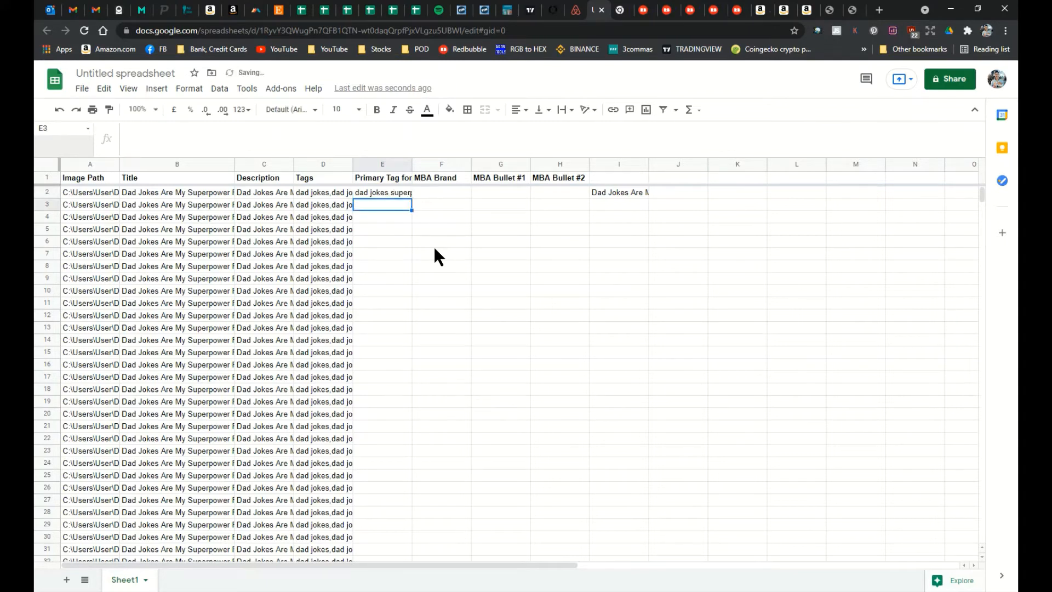
{"action": "left_click", "coordinate": [406, 194]}
{"action": "left_click_drag", "start_coordinate": [411, 199], "coordinate": [396, 446]}
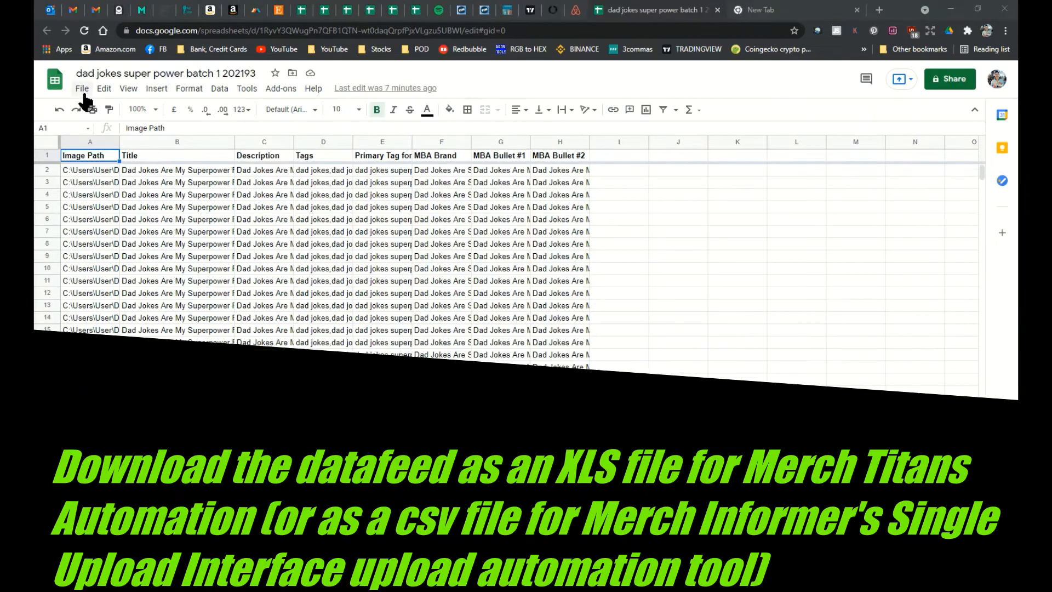
Download the spreadsheet as a Microsoft Excel file and browse to Documents > Amazon > Merch By Amazon > Father's Day as save location
{"action": "left_click", "coordinate": [83, 93]}
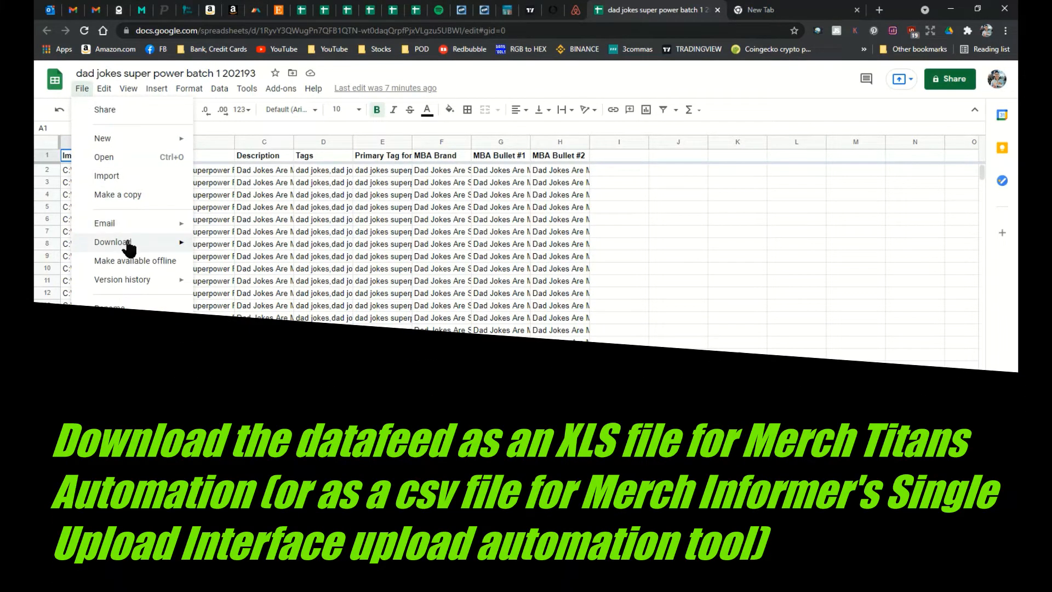
{"action": "mouse_move", "coordinate": [129, 247]}
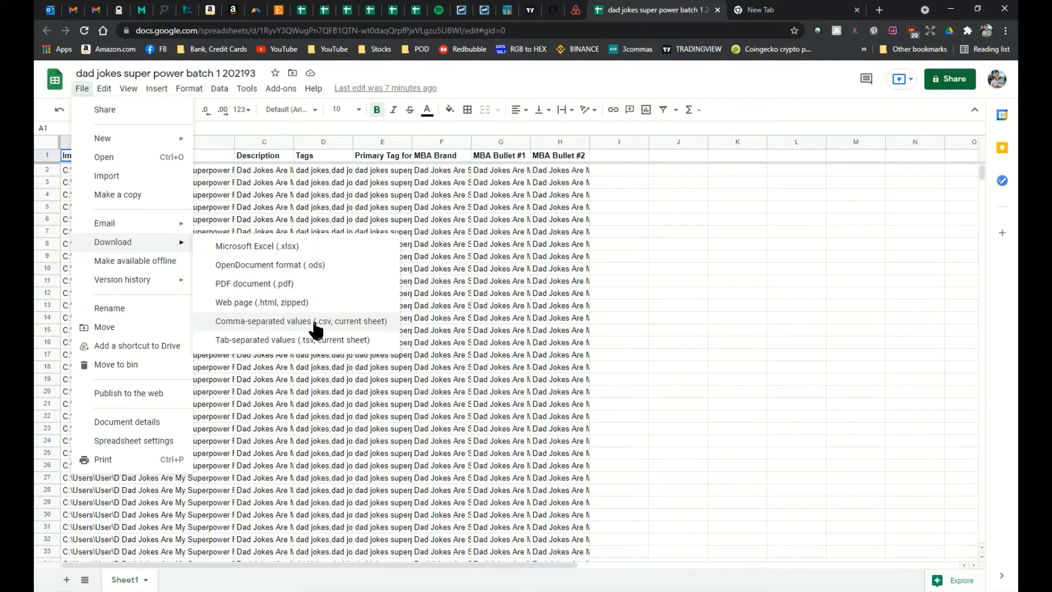
{"action": "left_click", "coordinate": [292, 250]}
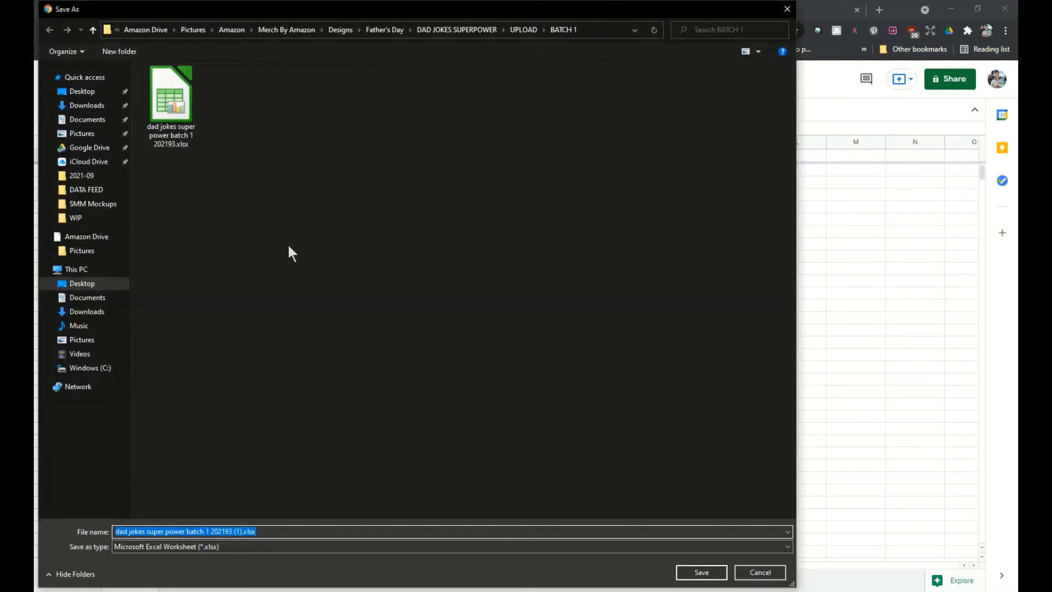
{"action": "left_click", "coordinate": [89, 297]}
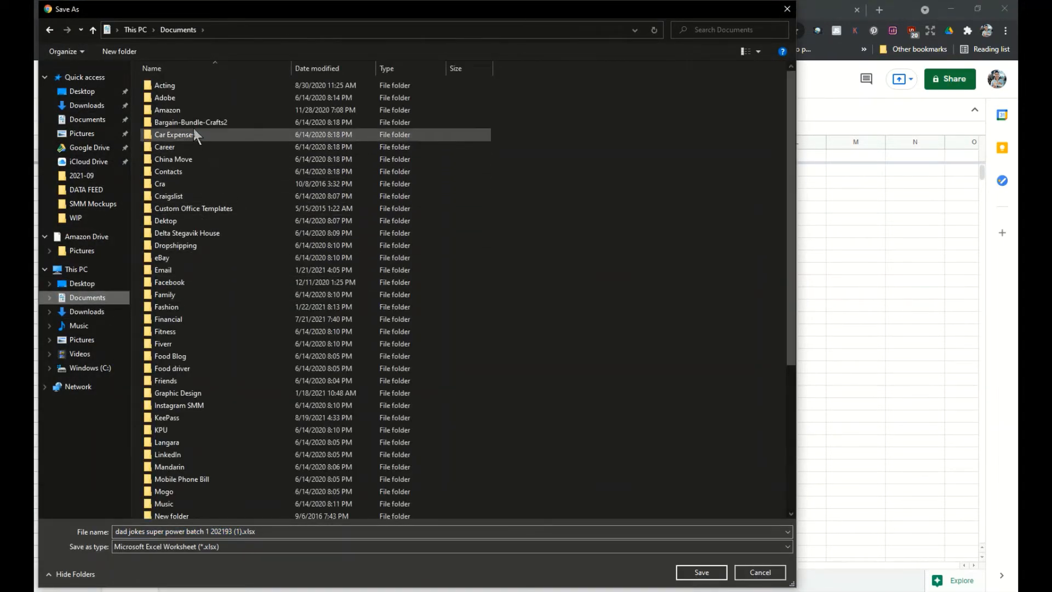
{"action": "double_click", "coordinate": [200, 110]}
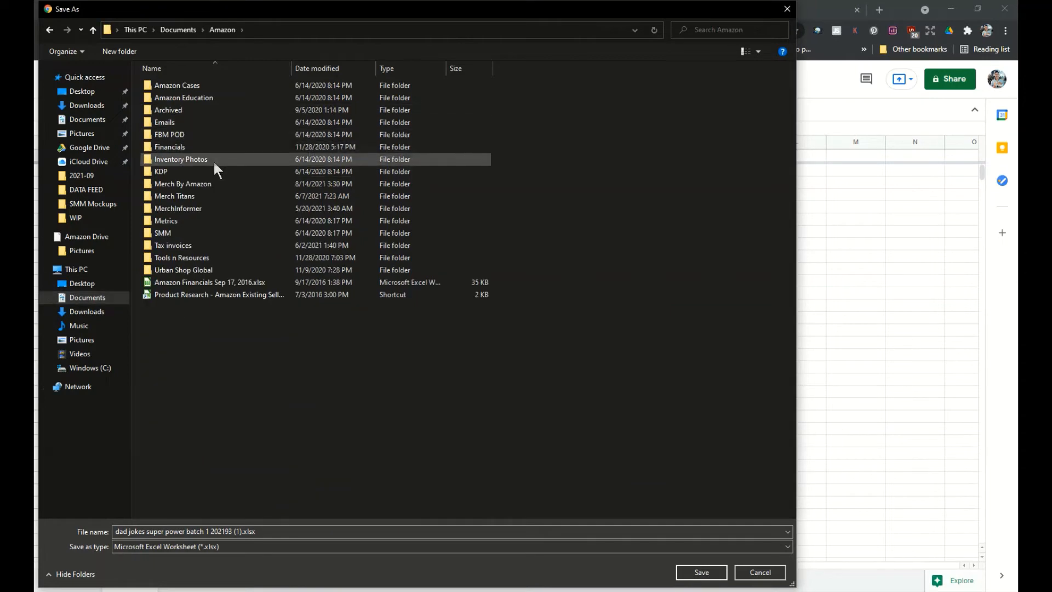
{"action": "double_click", "coordinate": [205, 185]}
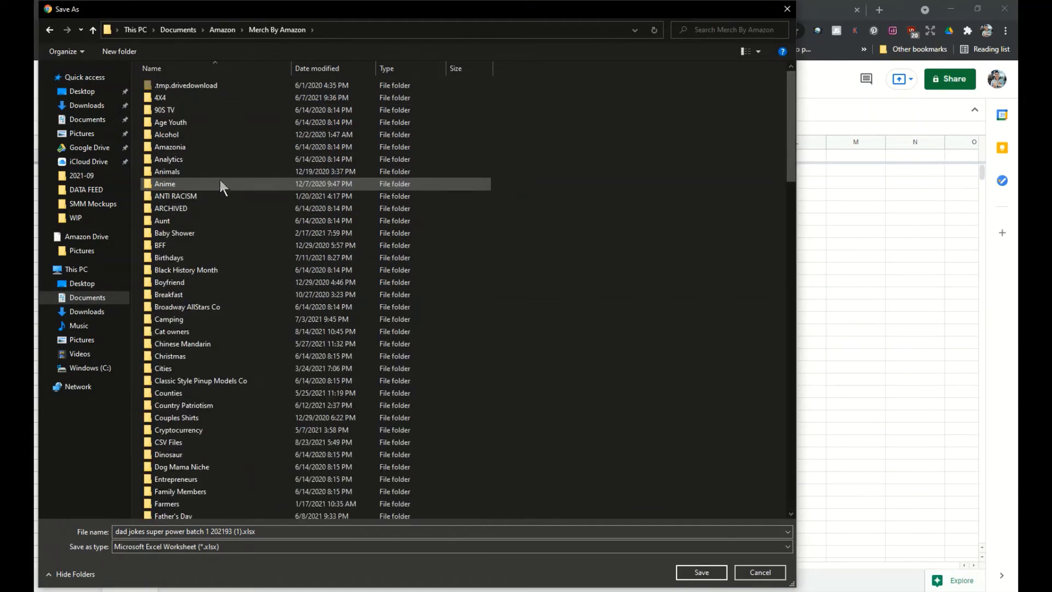
{"action": "scroll", "coordinate": [214, 307], "scroll_direction": "down", "scroll_amount": 4}
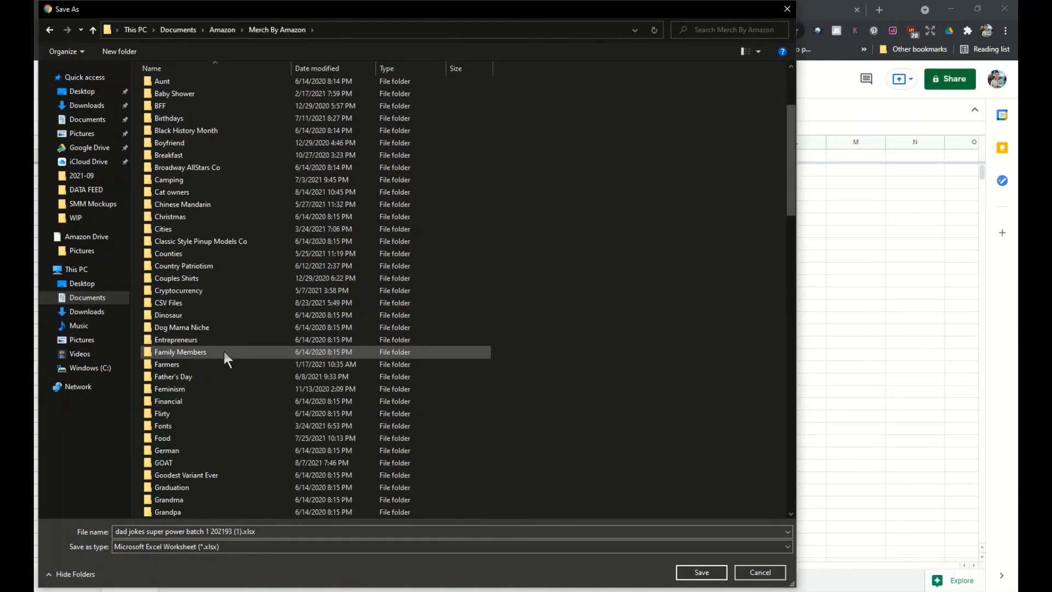
{"action": "double_click", "coordinate": [201, 374]}
Create a folder named "DAD JOKES SUPER POWER" inside Father's Day and open it
{"action": "right_click", "coordinate": [203, 194]}
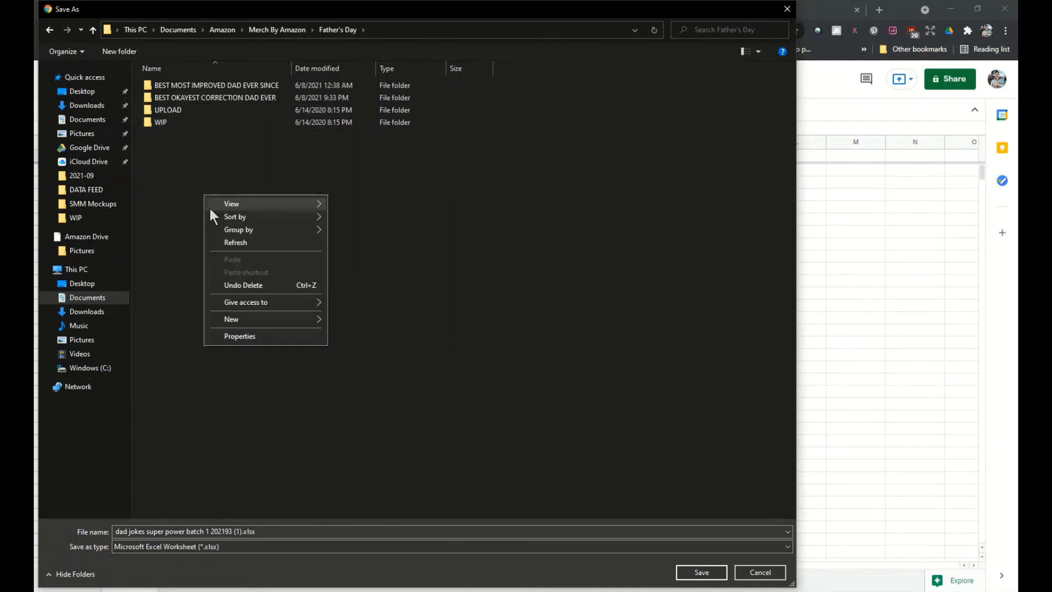
{"action": "mouse_move", "coordinate": [256, 318]}
{"action": "left_click", "coordinate": [338, 322]}
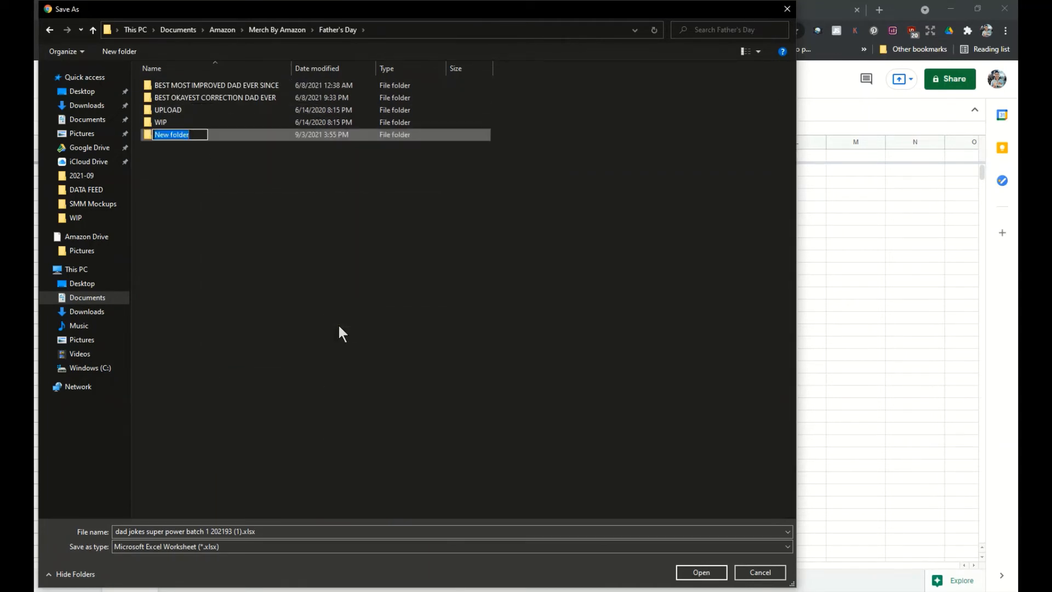
{"action": "type", "text": "dad jokes sup"}
{"action": "key", "text": "BackSpace"}
{"action": "key", "text": "BackSpace"}
{"action": "key", "text": "BackSpace"}
{"action": "key", "text": "BackSpace"}
{"action": "key", "text": "BackSpace"}
{"action": "key", "text": "BackSpace"}
{"action": "key", "text": "BackSpace"}
{"action": "key", "text": "BackSpace"}
{"action": "key", "text": "BackSpace"}
{"action": "key", "text": "BackSpace"}
{"action": "key", "text": "BackSpace"}
{"action": "key", "text": "BackSpace"}
{"action": "key", "text": "BackSpace"}
{"action": "type", "text": "DAD JOKES SUPER POWER"}
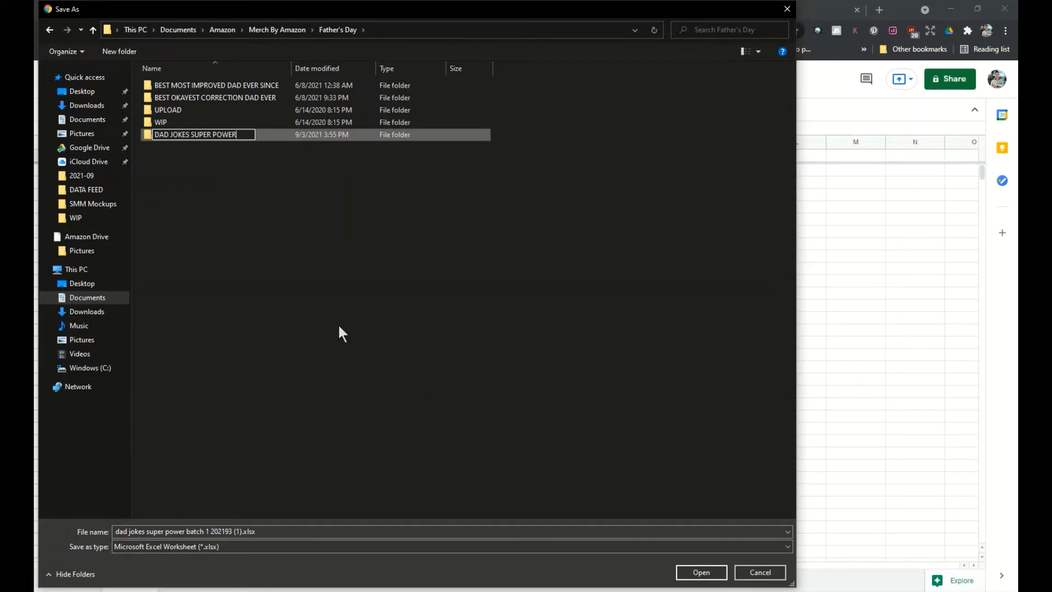
{"action": "key", "text": "Return"}
{"action": "key", "text": "Return"}
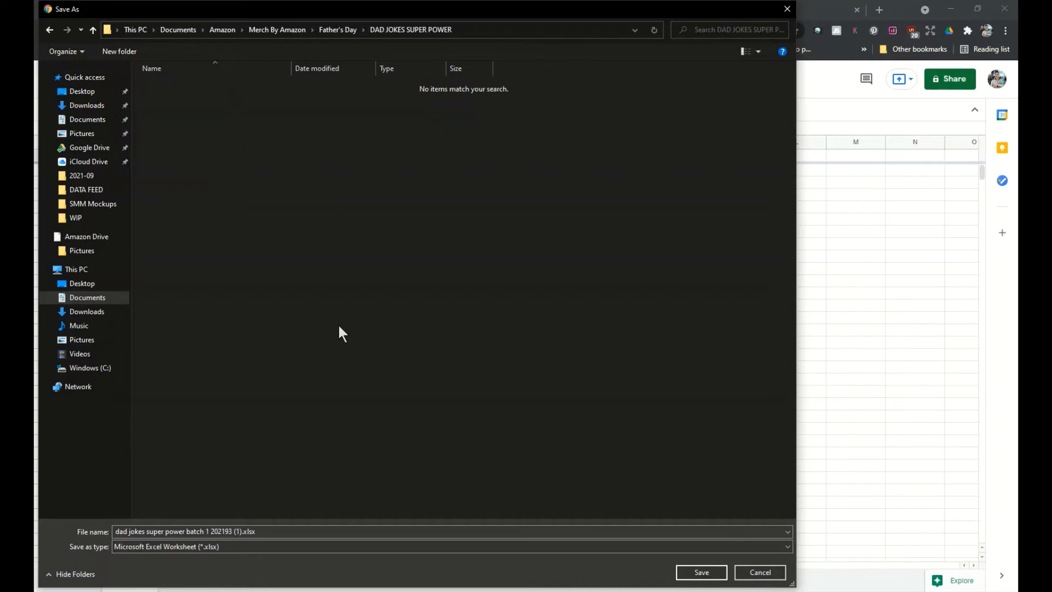
Create a subfolder named "BATCH 1 202193" and save the Excel file in it
{"action": "right_click", "coordinate": [338, 323]}
{"action": "mouse_move", "coordinate": [403, 450]}
{"action": "left_click", "coordinate": [489, 450]}
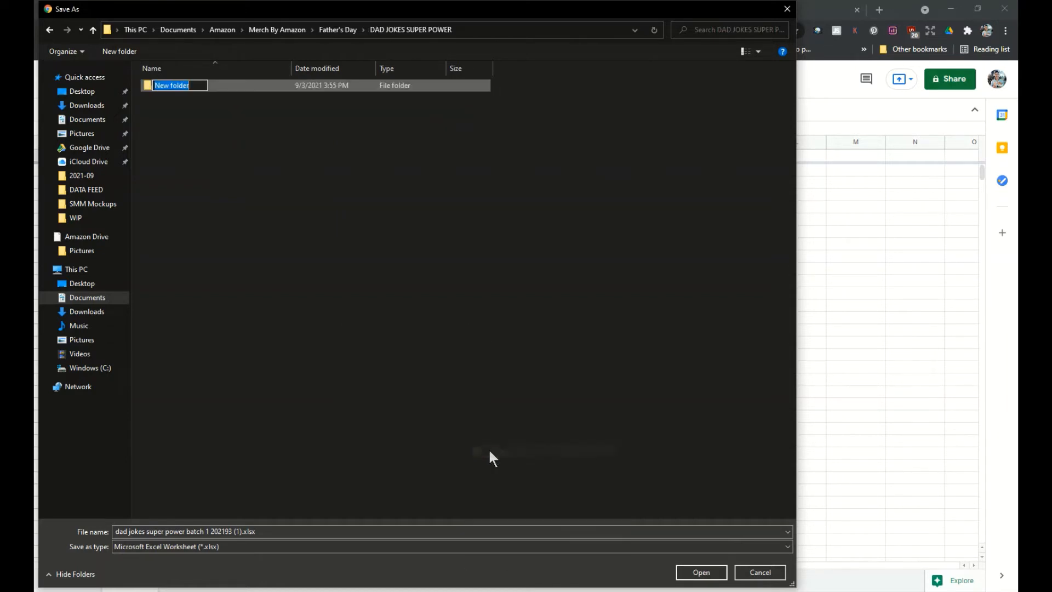
{"action": "type", "text": "BATCH 1 202193"}
{"action": "key", "text": "Return"}
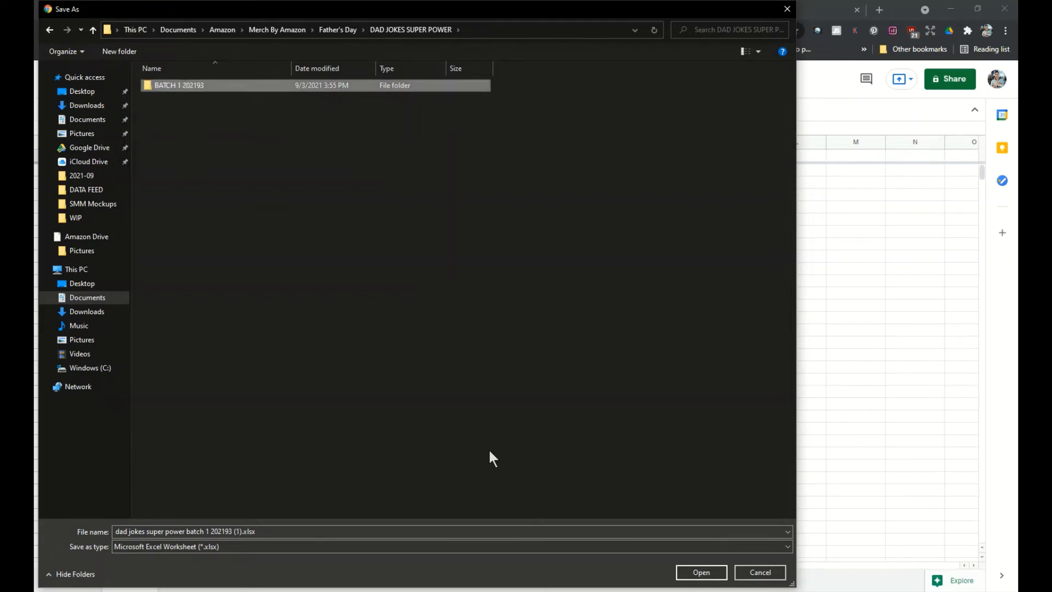
{"action": "key", "text": "Return"}
{"action": "left_click", "coordinate": [693, 570]}
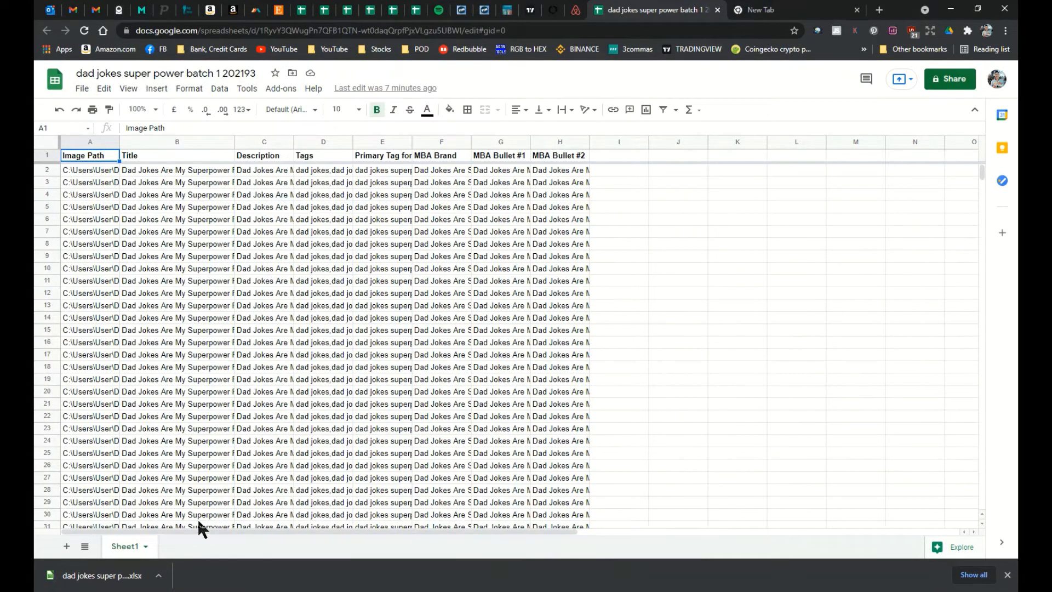
Open the downloaded workbook in LibreOffice Calc, check the row 3 entries across all columns, and close it
{"action": "left_click", "coordinate": [129, 574]}
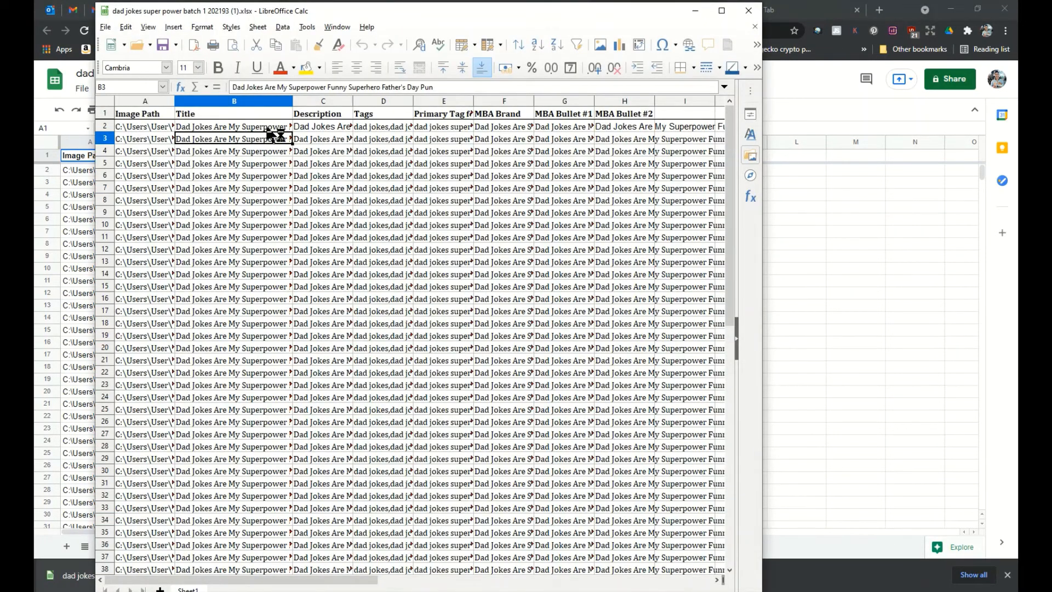
{"action": "key", "text": "Right"}
{"action": "key", "text": "Right"}
{"action": "key", "text": "Right"}
{"action": "key", "text": "Right"}
{"action": "key", "text": "Right"}
{"action": "key", "text": "Right"}
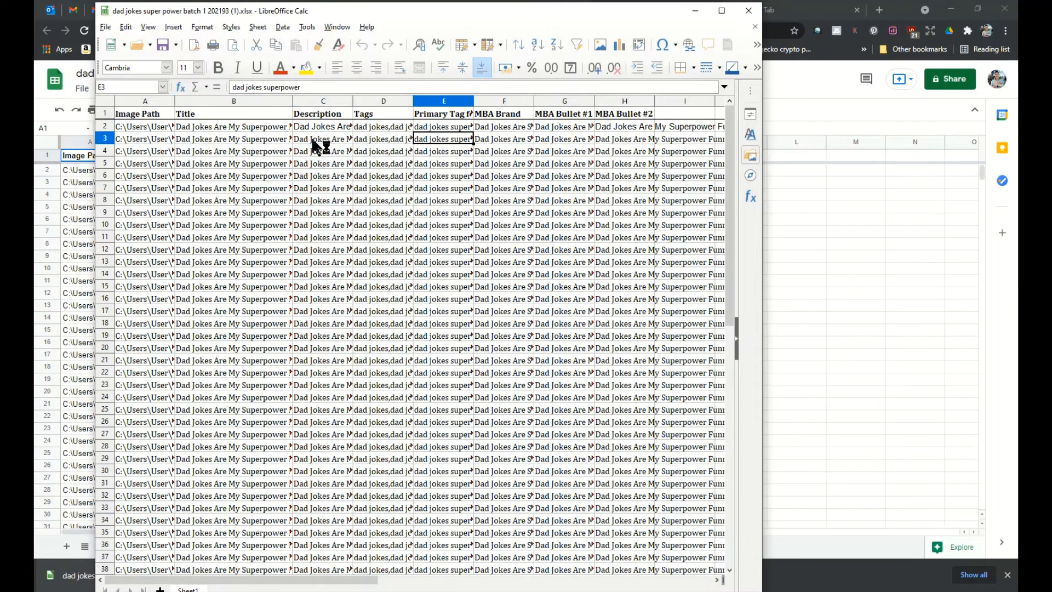
{"action": "key", "text": "Right"}
{"action": "key", "text": "Right"}
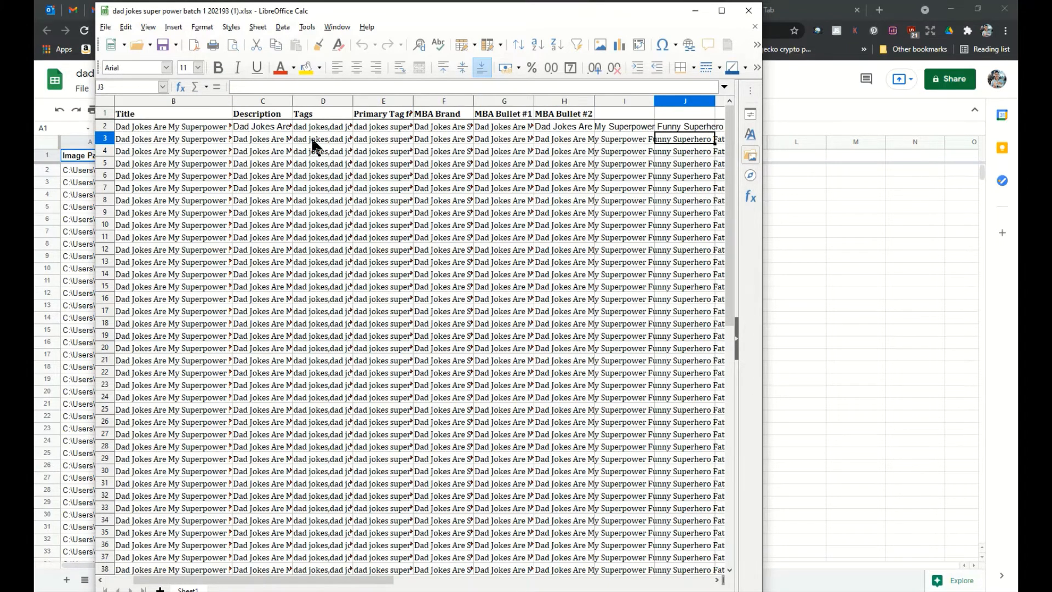
{"action": "key", "text": "Left"}
{"action": "key", "text": "Right"}
{"action": "key", "text": "Right"}
{"action": "key", "text": "Right"}
{"action": "key", "text": "Right"}
{"action": "key", "text": "Right"}
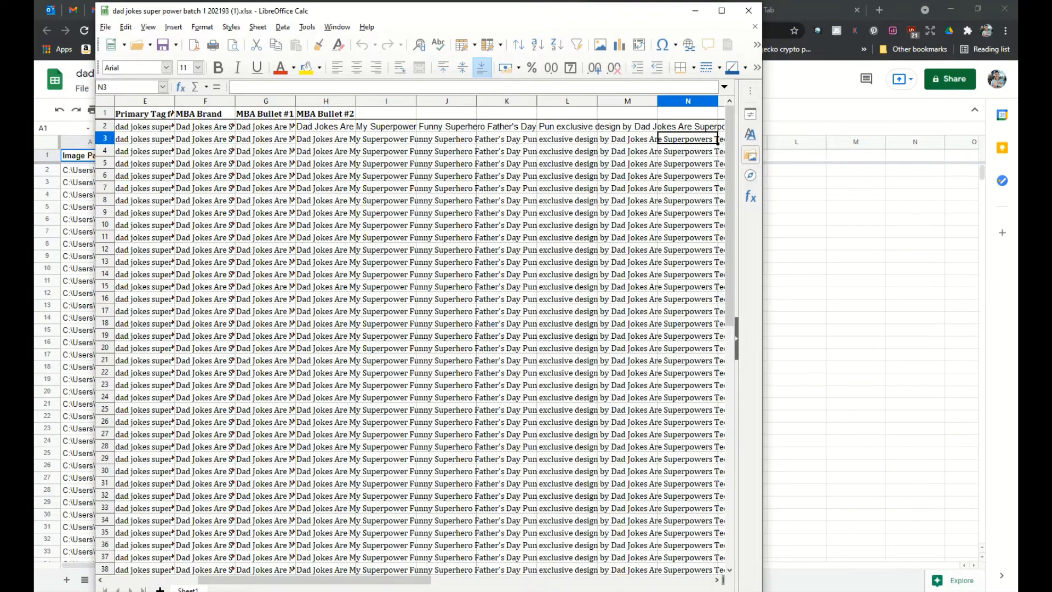
{"action": "left_click", "coordinate": [749, 10]}
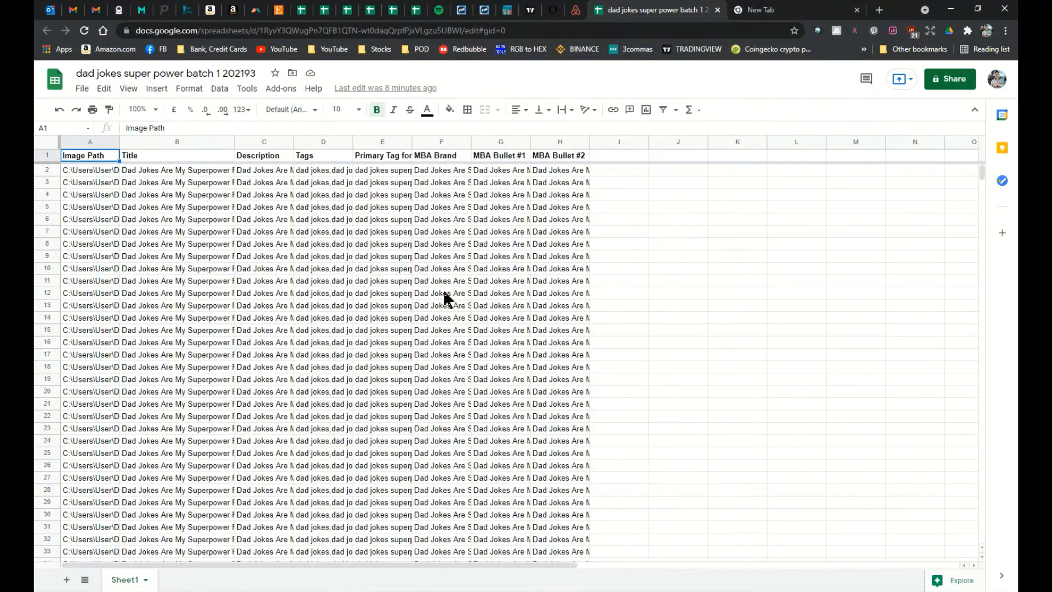
Switch to Merch Titans Automation and start an XLSX upload from its home screen
{"action": "left_click", "coordinate": [496, 586]}
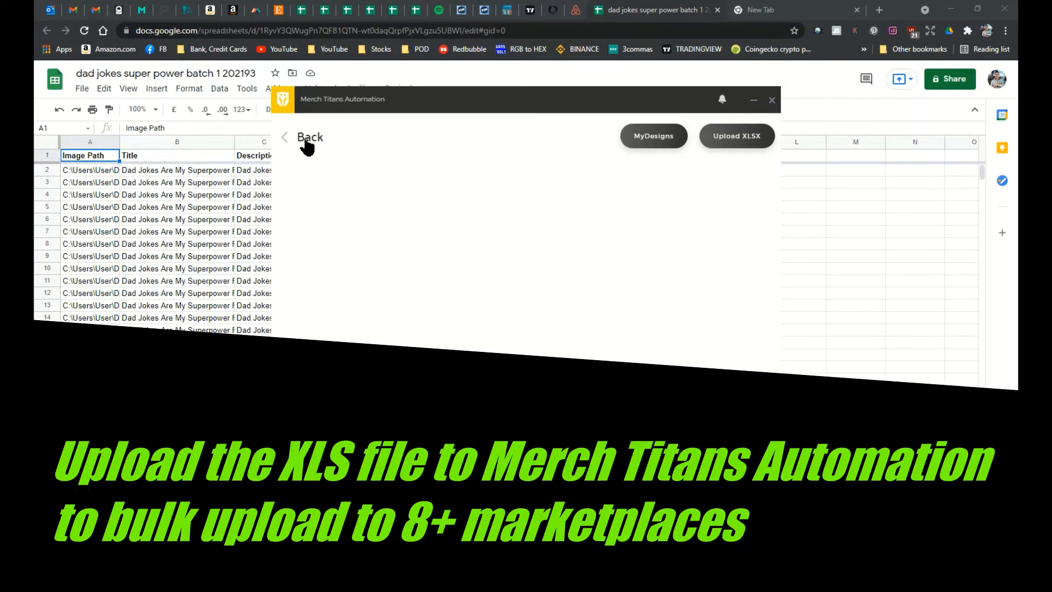
{"action": "left_click", "coordinate": [302, 140]}
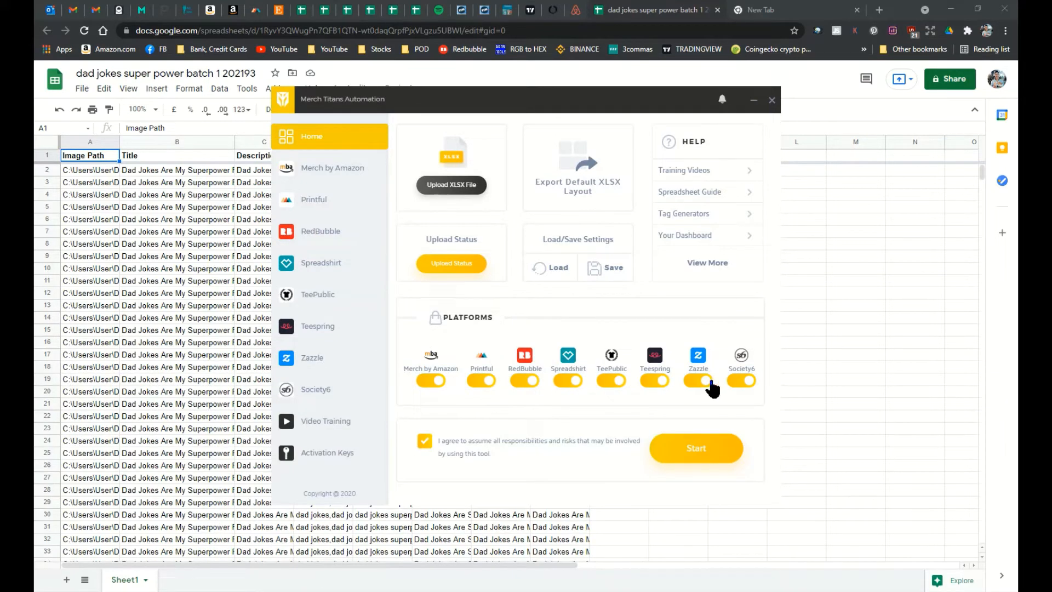
{"action": "left_click", "coordinate": [457, 186]}
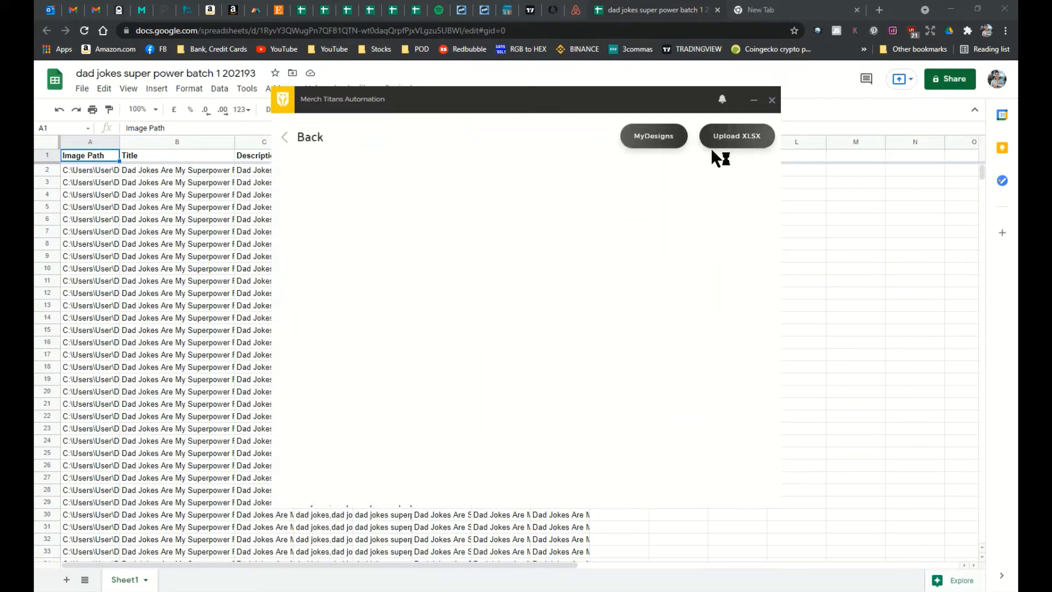
{"action": "left_click", "coordinate": [733, 138]}
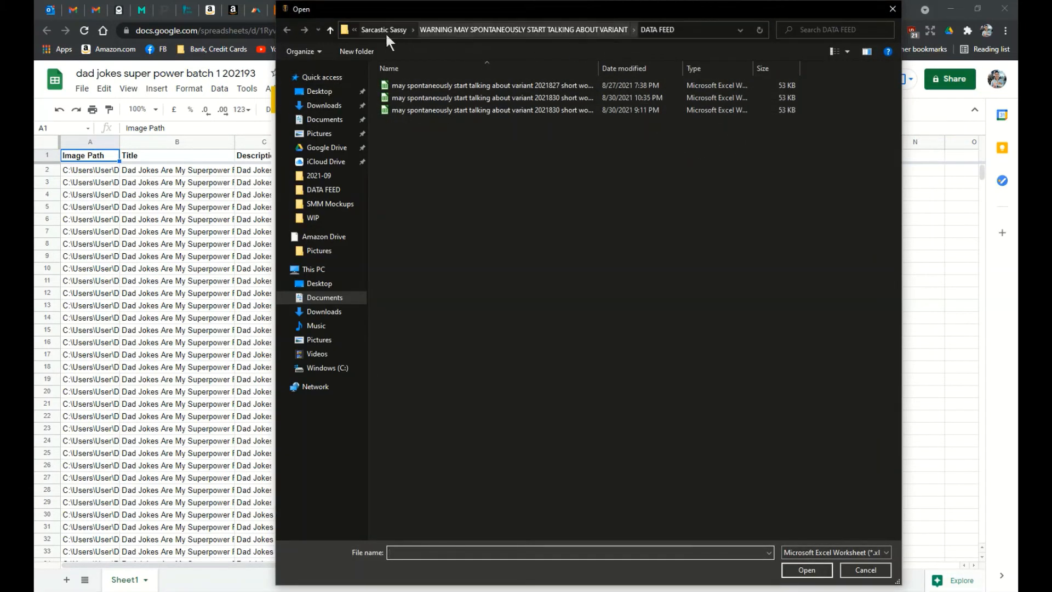
Load "dad jokes super power batch 1 202193 (1).xlsx" from Merch By Amazon > Father's Day > DAD JOKES SUPER POWER > BATCH 1 202193
{"action": "left_click", "coordinate": [330, 31]}
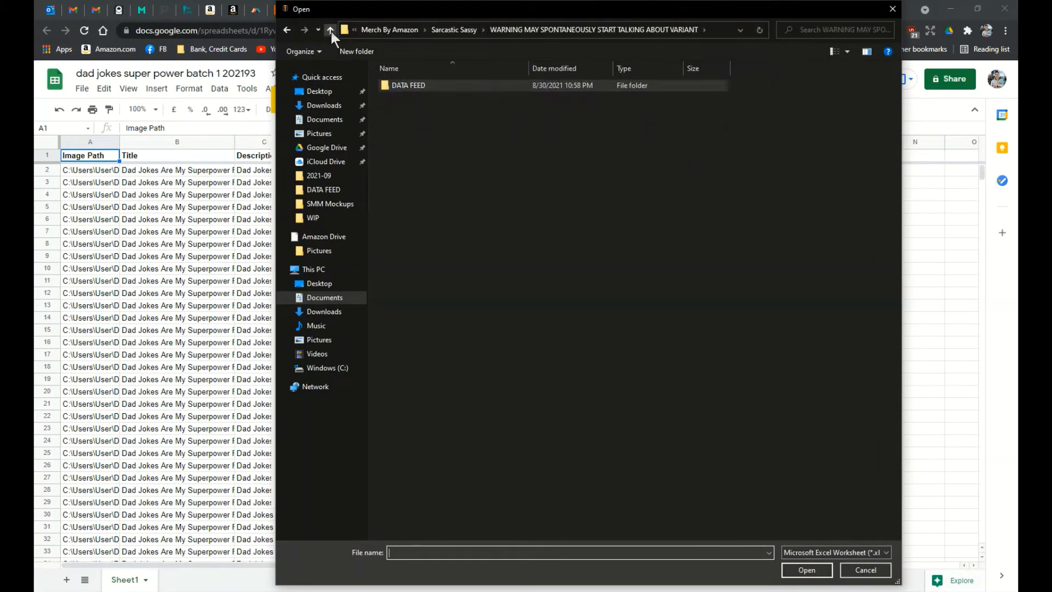
{"action": "left_click", "coordinate": [395, 29]}
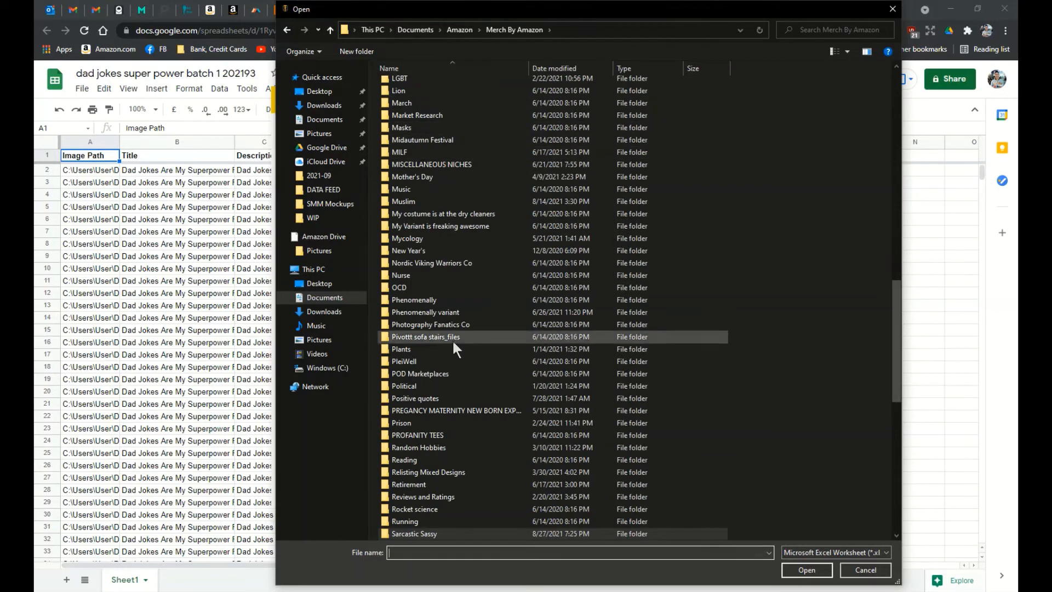
{"action": "scroll", "coordinate": [438, 164], "scroll_direction": "up", "scroll_amount": 9}
{"action": "scroll", "coordinate": [444, 156], "scroll_direction": "up", "scroll_amount": 5}
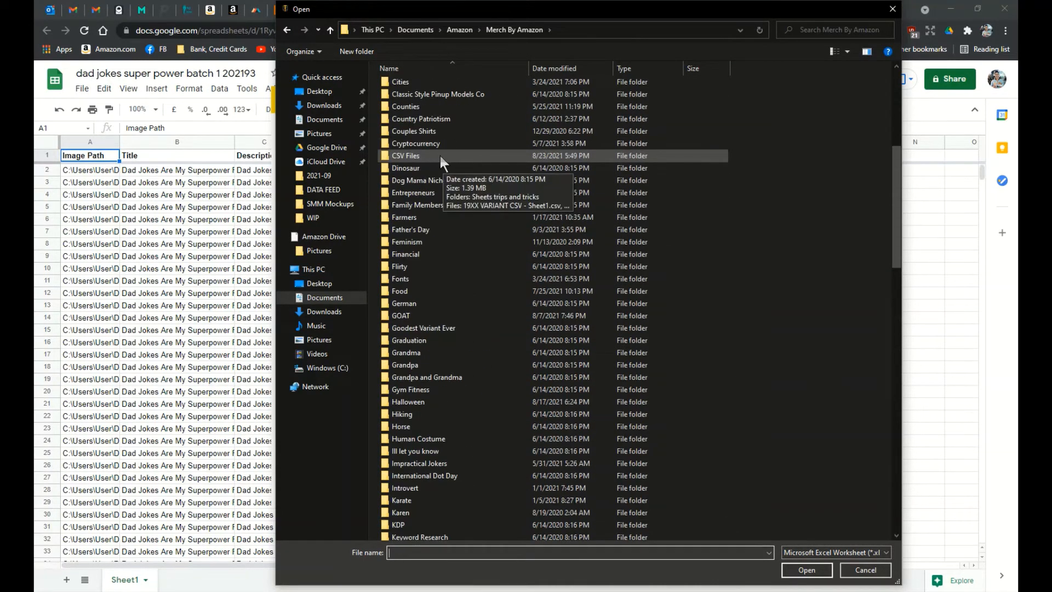
{"action": "double_click", "coordinate": [418, 233]}
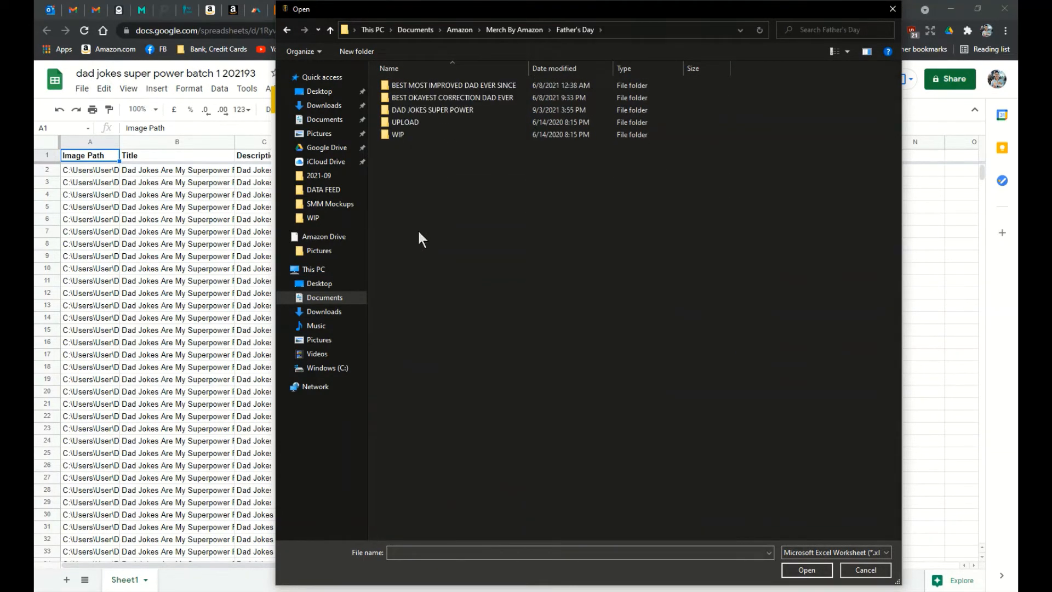
{"action": "double_click", "coordinate": [442, 113]}
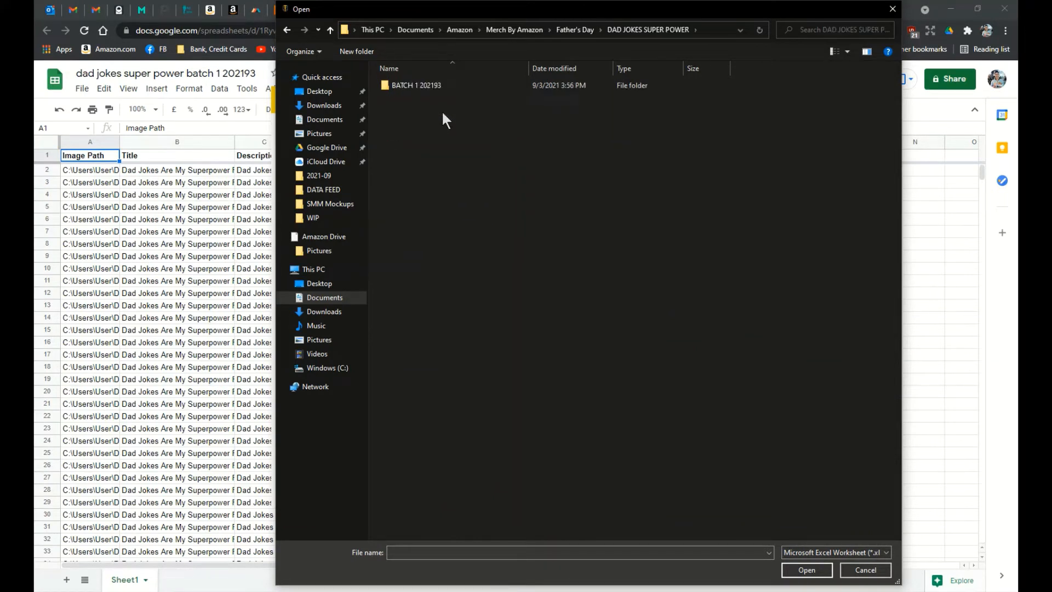
{"action": "double_click", "coordinate": [425, 86]}
{"action": "left_click", "coordinate": [423, 86]}
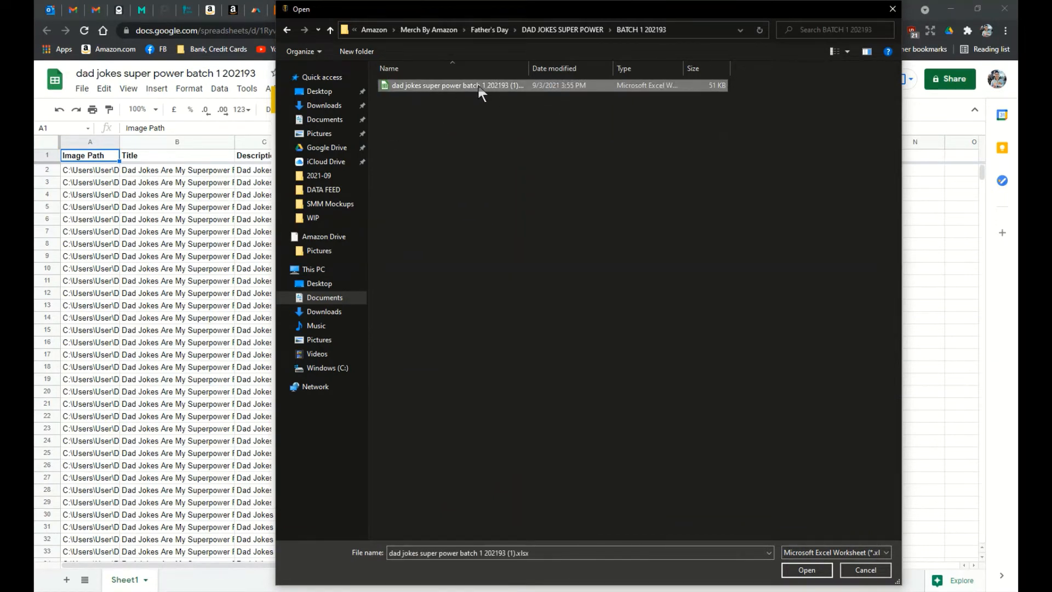
{"action": "left_click", "coordinate": [799, 571]}
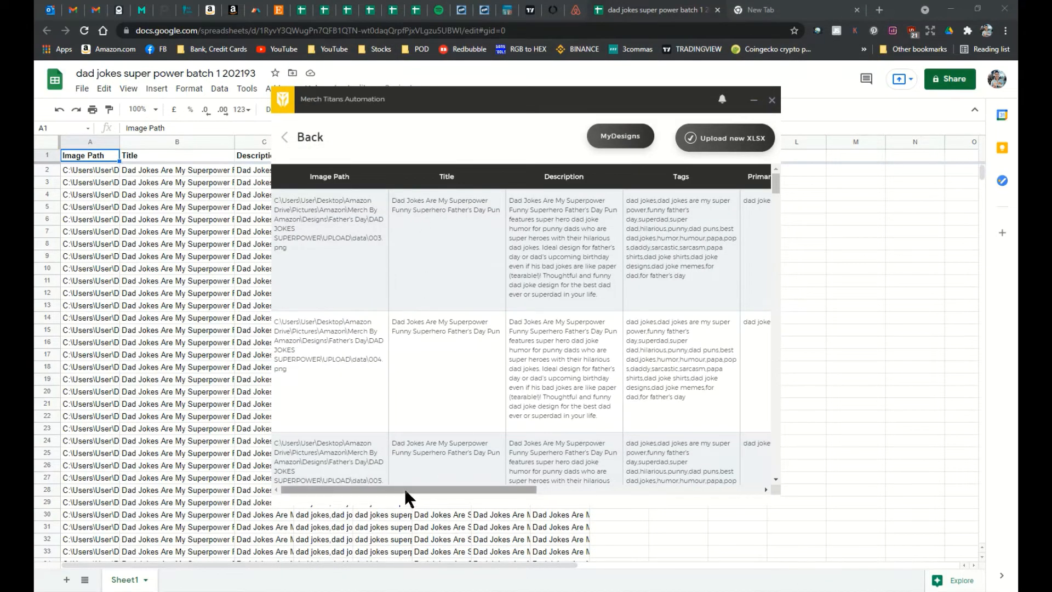
Review the imported data columns from Image Path through MBA Bullet #2 and return to the home screen
{"action": "left_click_drag", "start_coordinate": [404, 488], "coordinate": [641, 464]}
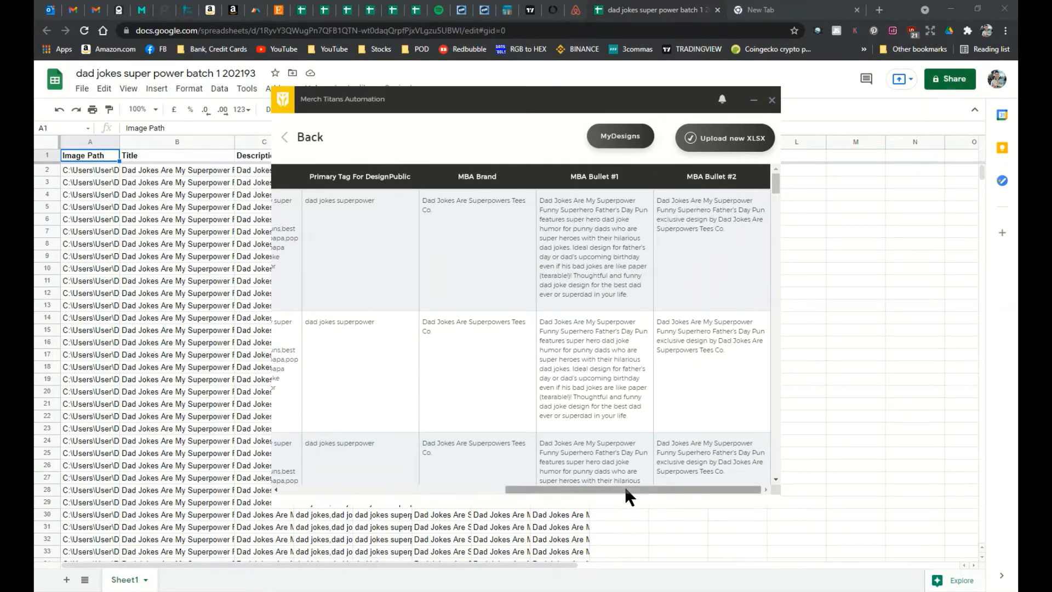
{"action": "left_click_drag", "start_coordinate": [627, 492], "coordinate": [355, 515]}
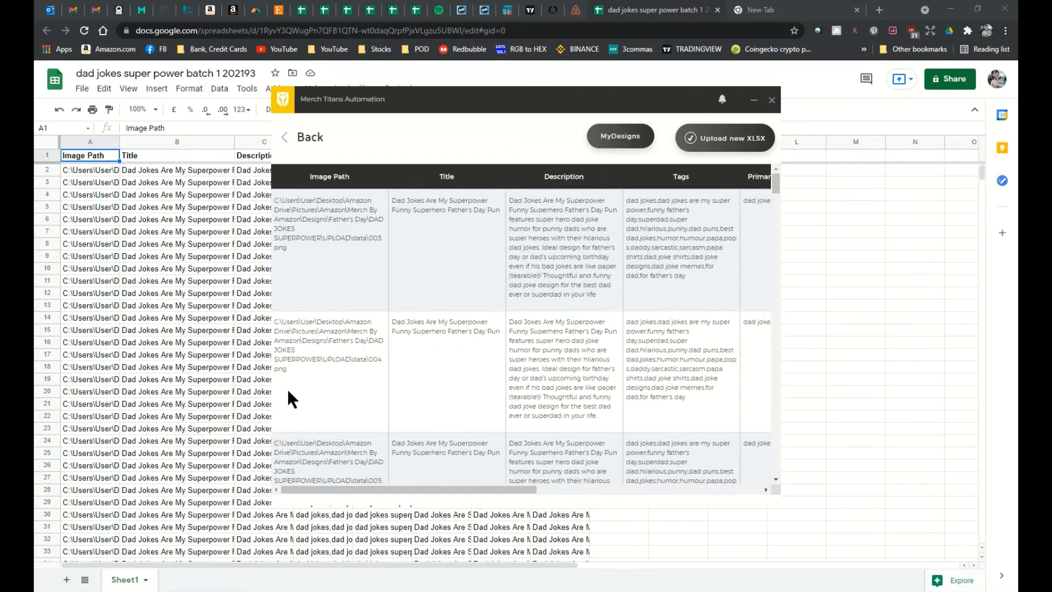
{"action": "left_click", "coordinate": [307, 137]}
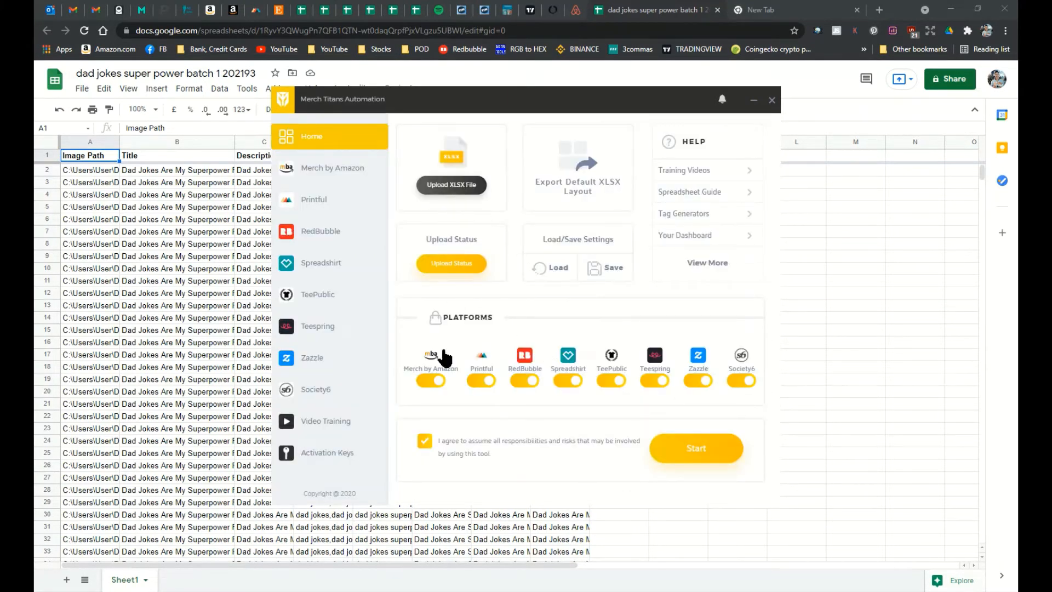
Toggle the Merch by Amazon platform, then open the Printful settings and highlight part of the store URL
{"action": "left_click", "coordinate": [428, 381]}
{"action": "left_click", "coordinate": [315, 201]}
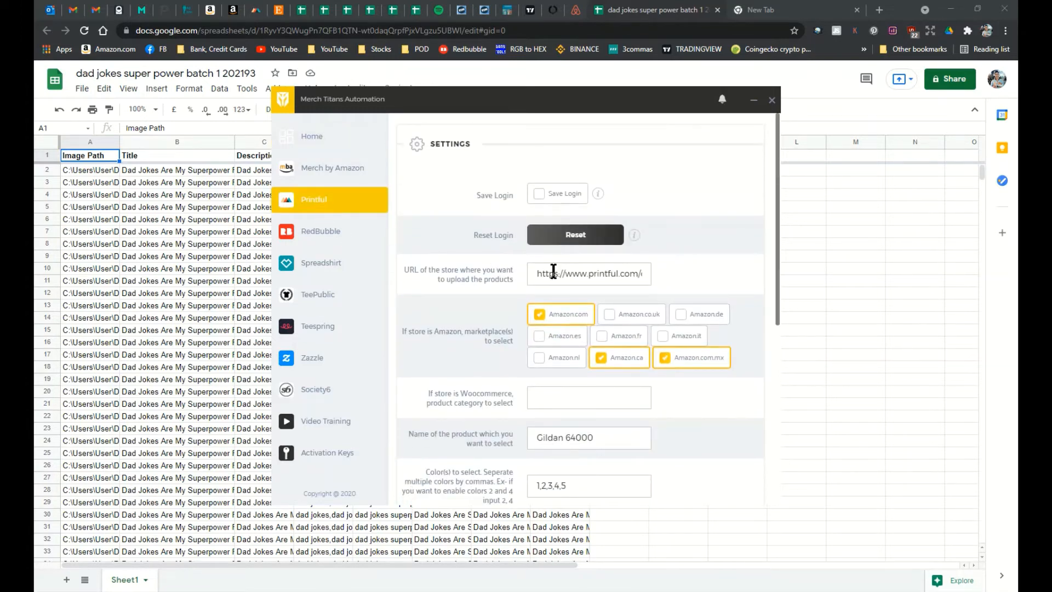
{"action": "left_click_drag", "start_coordinate": [548, 274], "coordinate": [629, 279]}
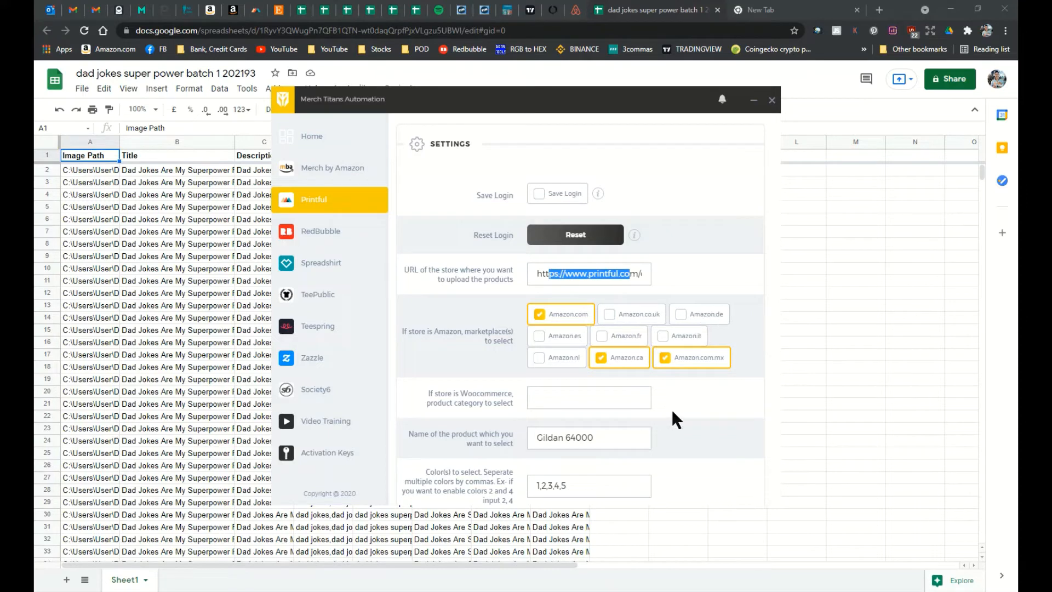
Review the Printful product settings, the RedBubble product selection and the Spreadshirt, TeePublic and Teespring settings
{"action": "left_click_drag", "start_coordinate": [621, 438], "coordinate": [531, 437]}
{"action": "scroll", "coordinate": [592, 432], "scroll_direction": "down", "scroll_amount": 6}
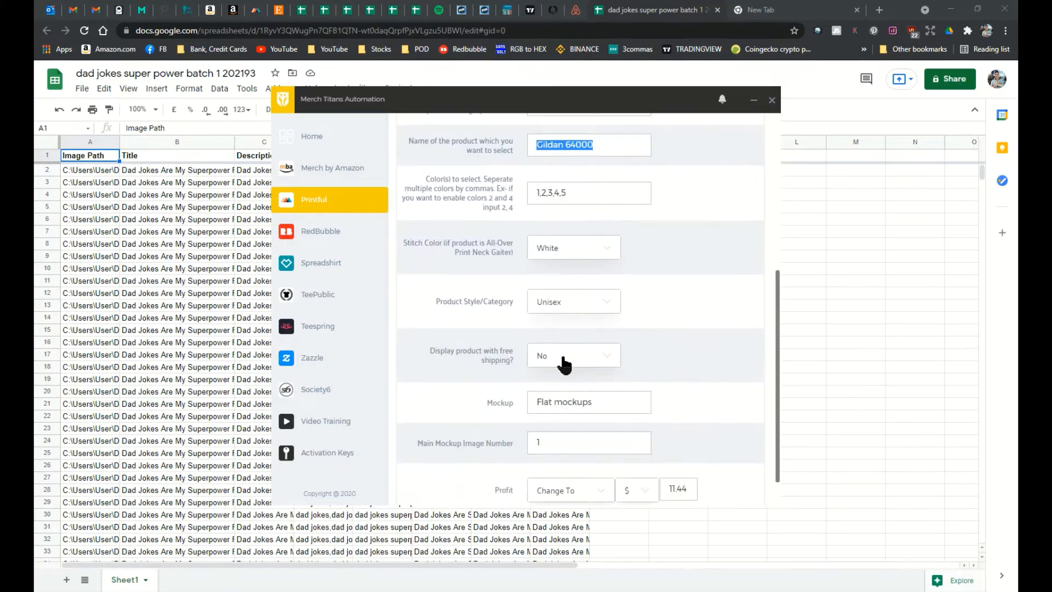
{"action": "scroll", "coordinate": [595, 428], "scroll_direction": "down", "scroll_amount": 1}
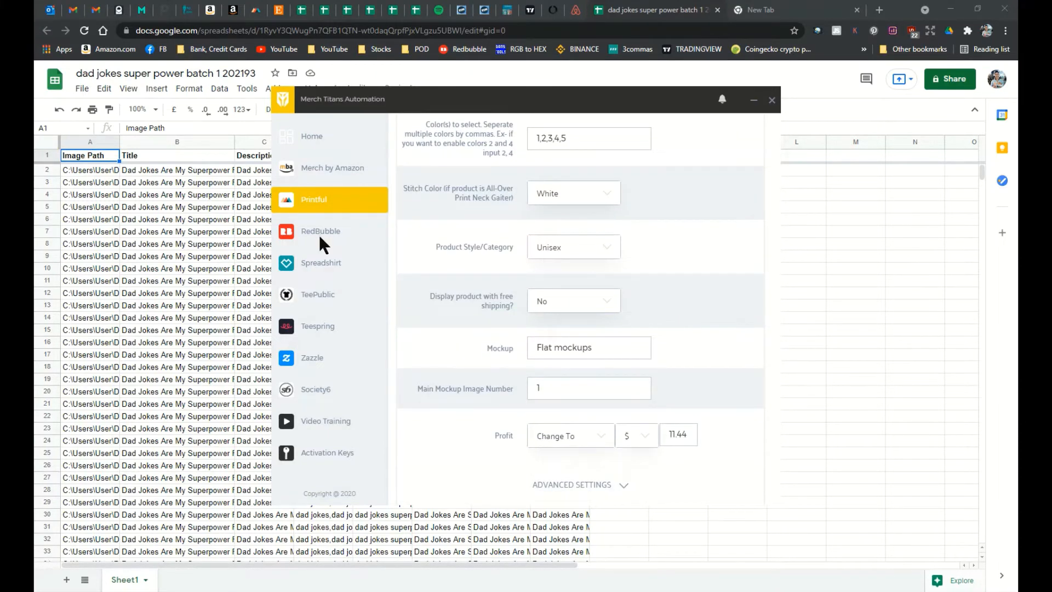
{"action": "left_click", "coordinate": [320, 233]}
{"action": "scroll", "coordinate": [555, 296], "scroll_direction": "up", "scroll_amount": 5}
{"action": "scroll", "coordinate": [556, 296], "scroll_direction": "up", "scroll_amount": 1}
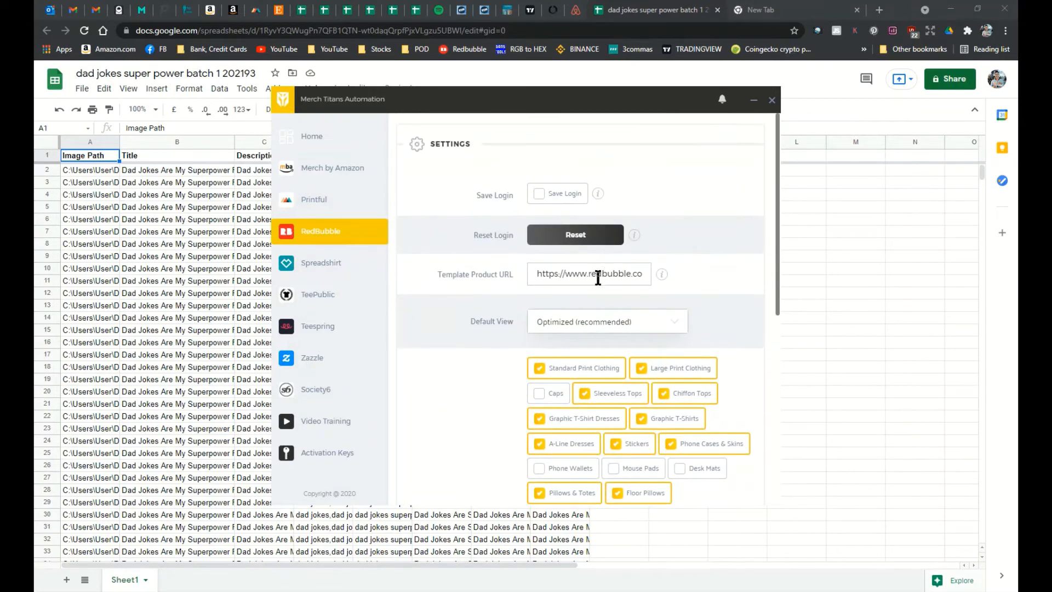
{"action": "scroll", "coordinate": [542, 285], "scroll_direction": "down", "scroll_amount": 7}
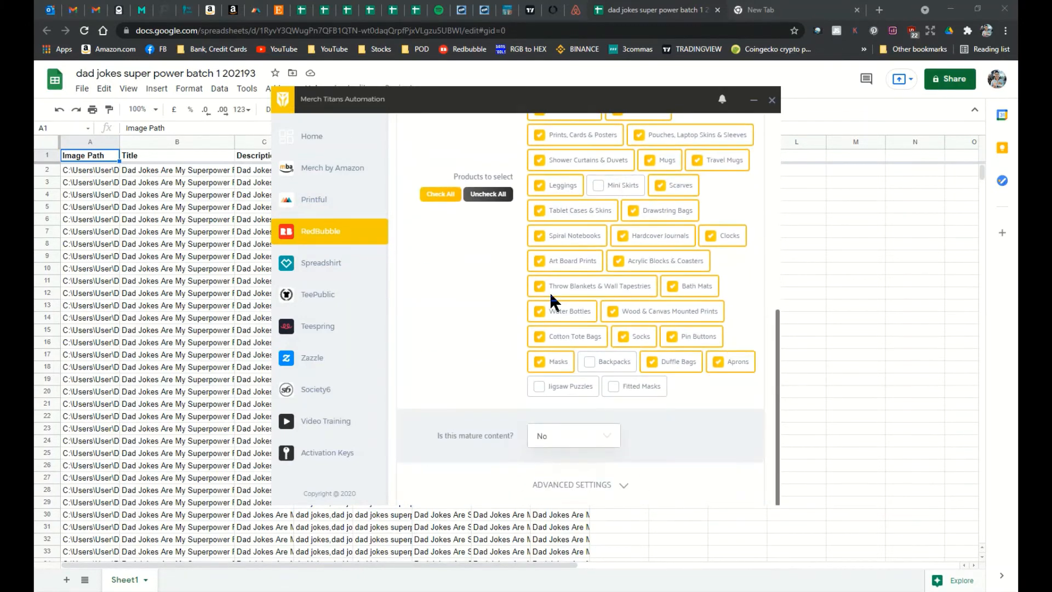
{"action": "left_click", "coordinate": [328, 267]}
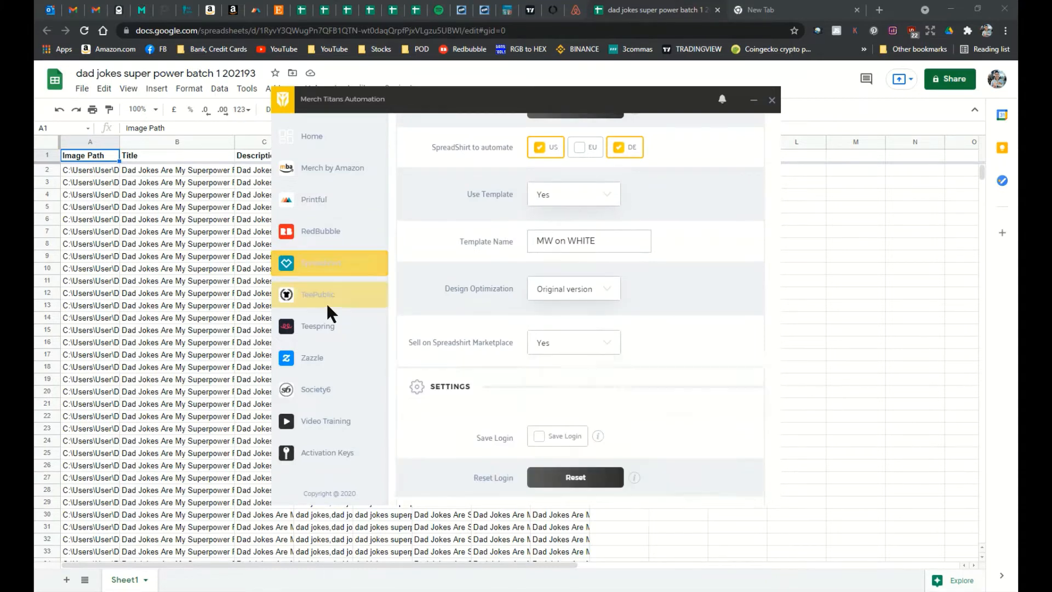
{"action": "left_click", "coordinate": [326, 303]}
{"action": "left_click", "coordinate": [326, 329]}
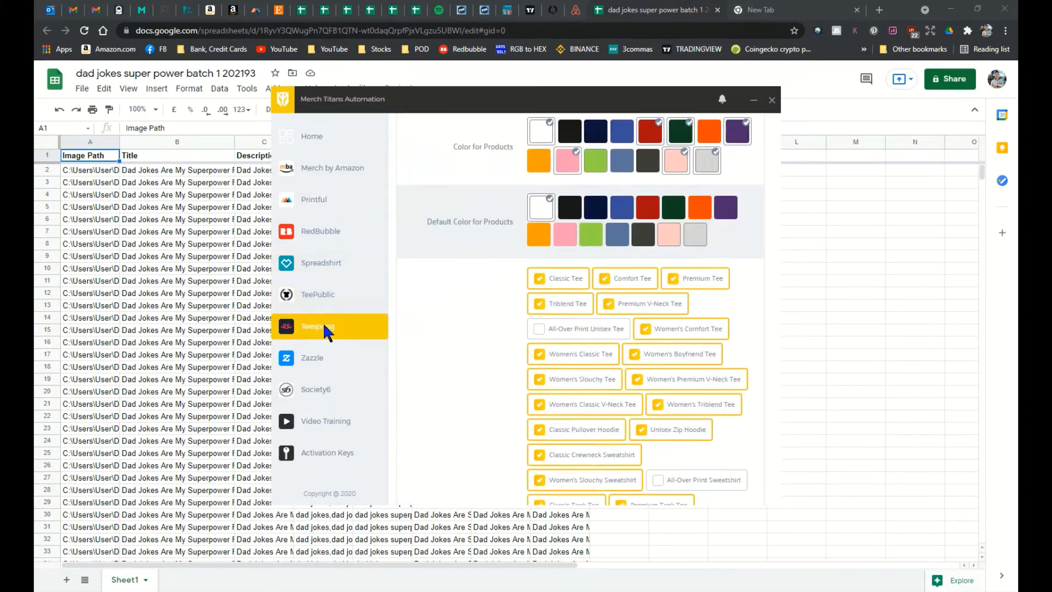
Deselect Kids Hoodie, Kids Long Sleeve T-Shirt and Kids from the TeePublic products
{"action": "left_click", "coordinate": [323, 299]}
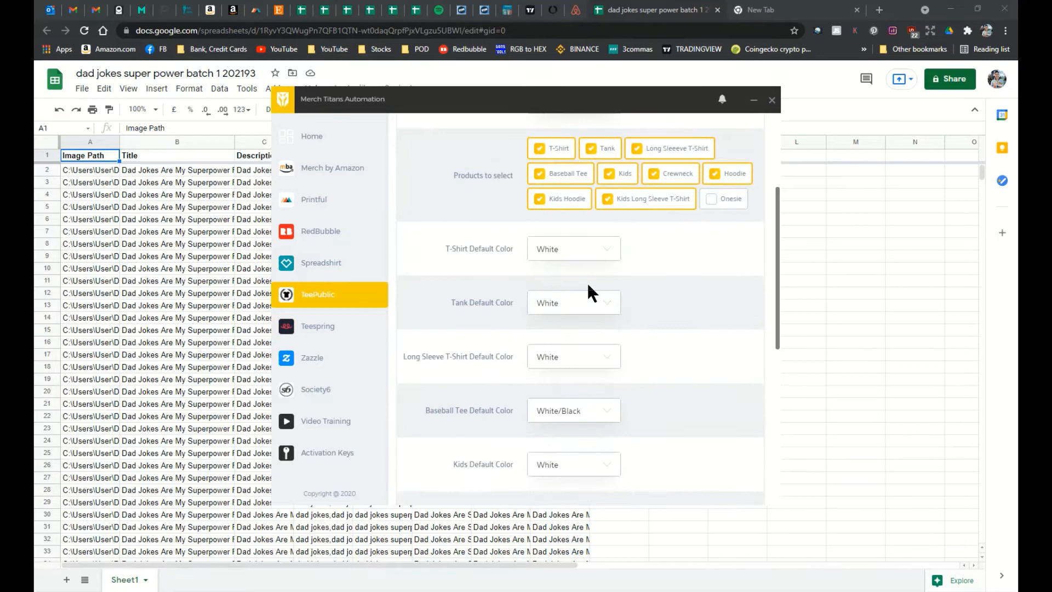
{"action": "left_click", "coordinate": [576, 211]}
{"action": "left_click", "coordinate": [615, 201]}
{"action": "left_click", "coordinate": [620, 176]}
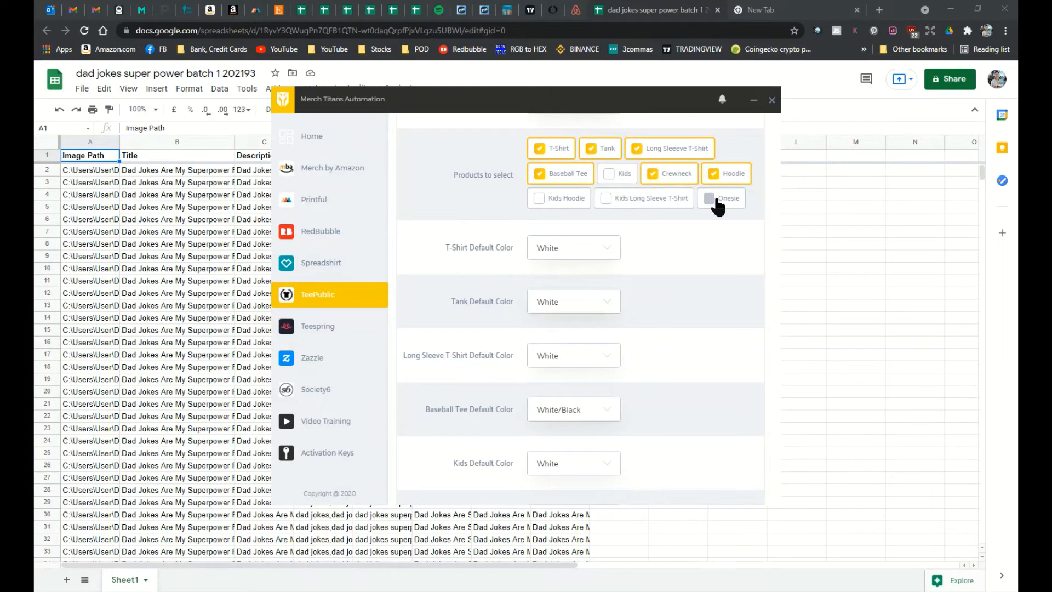
Set the TeePublic default color for T-Shirt, Tank and Long Sleeve T-Shirt to Black
{"action": "scroll", "coordinate": [574, 241], "scroll_direction": "down", "scroll_amount": 5}
{"action": "scroll", "coordinate": [564, 329], "scroll_direction": "up", "scroll_amount": 6}
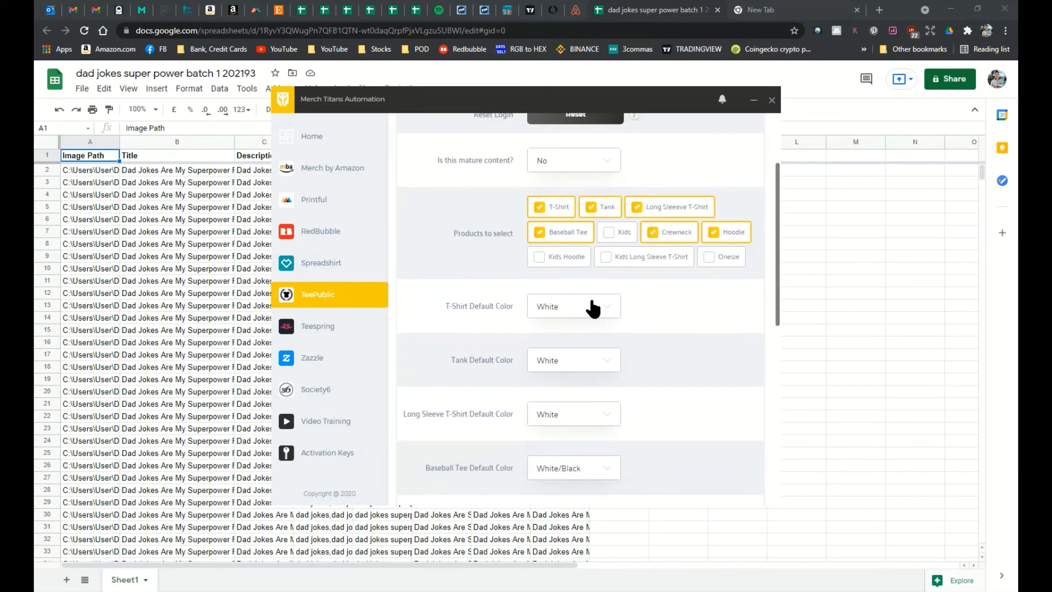
{"action": "left_click", "coordinate": [592, 309]}
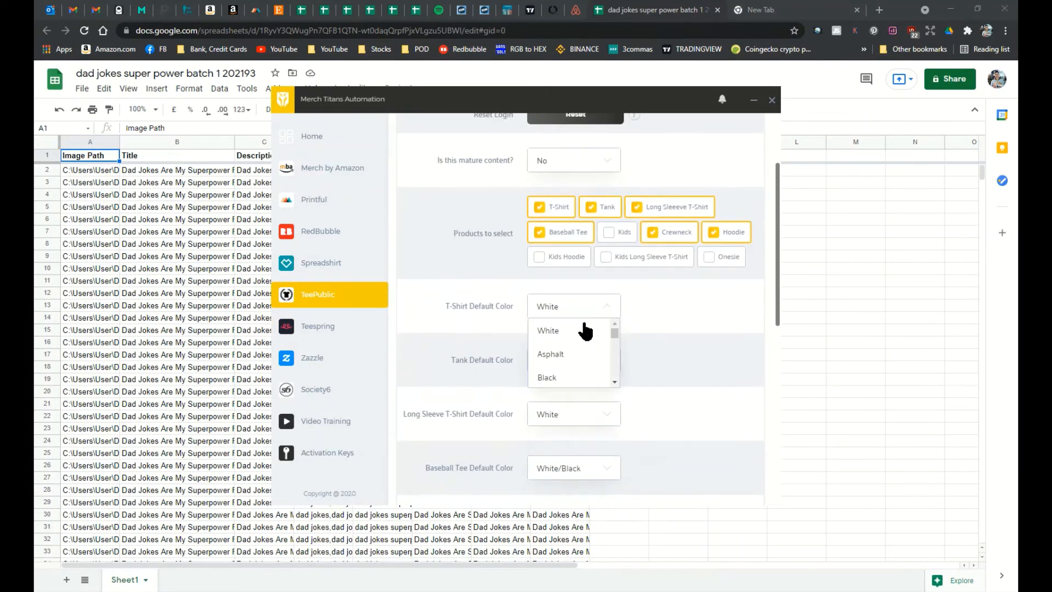
{"action": "left_click", "coordinate": [553, 382]}
{"action": "left_click", "coordinate": [559, 359]}
{"action": "left_click", "coordinate": [559, 408]}
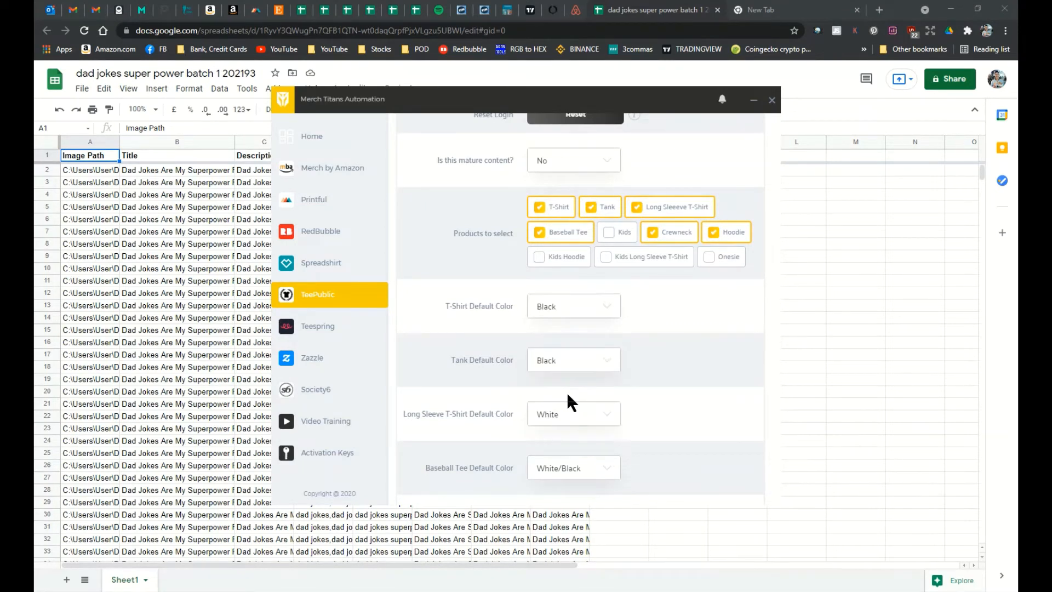
{"action": "left_click", "coordinate": [564, 417]}
{"action": "left_click", "coordinate": [548, 462]}
Set the TeePublic default color to Black/White for Baseball Tee and to Black for Kids and Crewneck
{"action": "scroll", "coordinate": [627, 389], "scroll_direction": "down", "scroll_amount": 2}
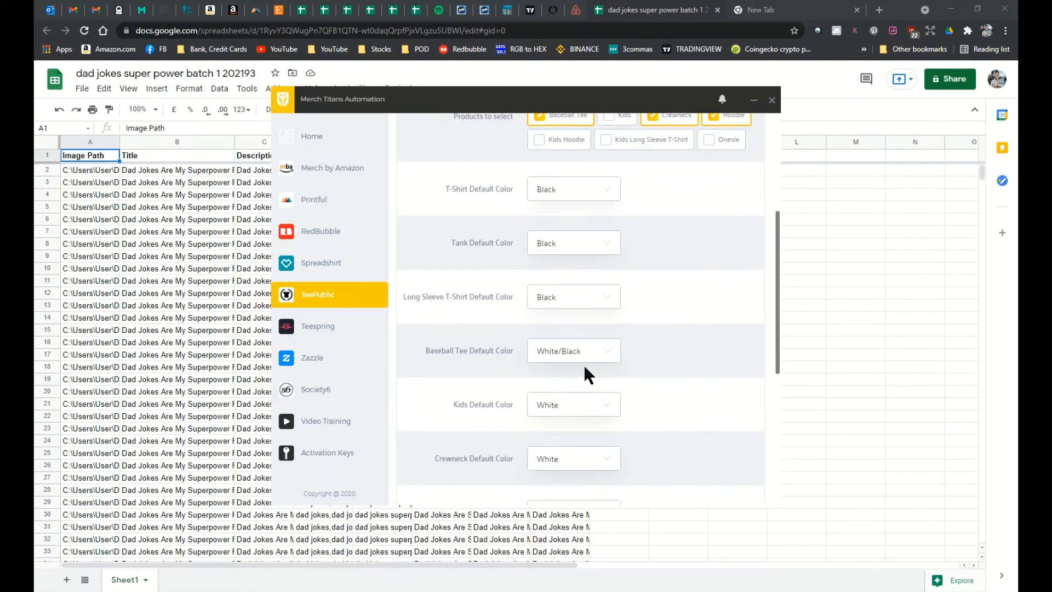
{"action": "left_click", "coordinate": [583, 364]}
{"action": "left_click", "coordinate": [560, 381]}
{"action": "left_click", "coordinate": [561, 404]}
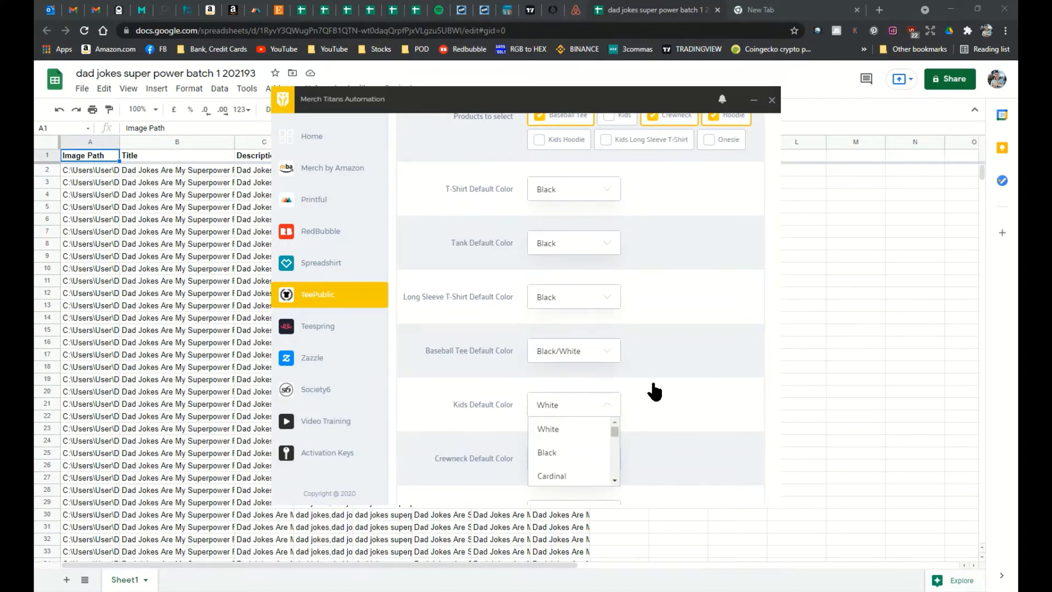
{"action": "scroll", "coordinate": [654, 392], "scroll_direction": "down", "scroll_amount": 2}
{"action": "left_click", "coordinate": [564, 334]}
{"action": "left_click", "coordinate": [564, 345]}
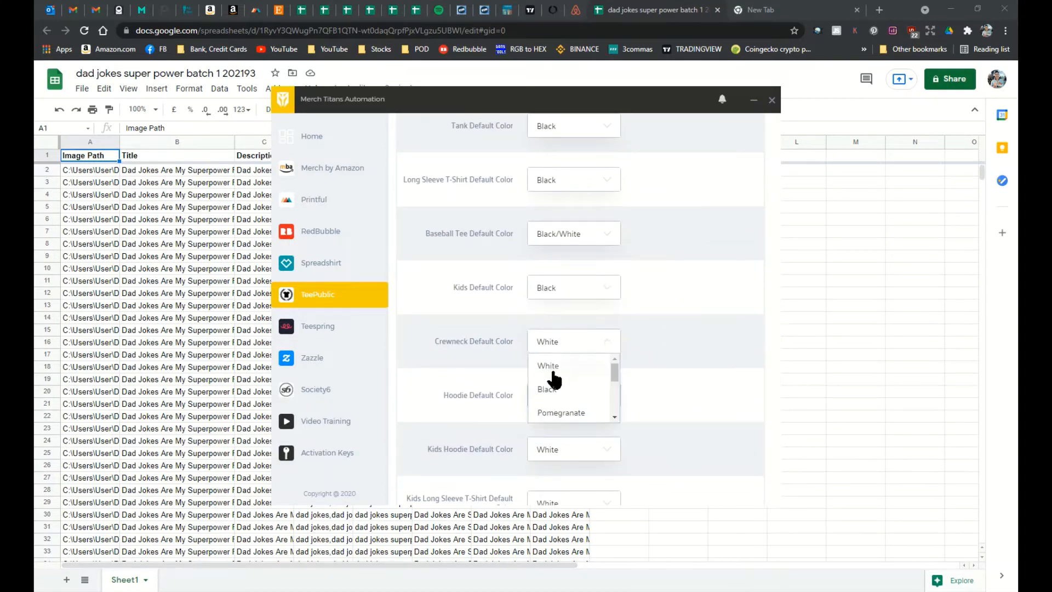
{"action": "left_click", "coordinate": [550, 388]}
Set the TeePublic default color for Hoodie, Kids Hoodie, Kids Long Sleeve T-Shirt and Onesie to Black
{"action": "left_click", "coordinate": [562, 406]}
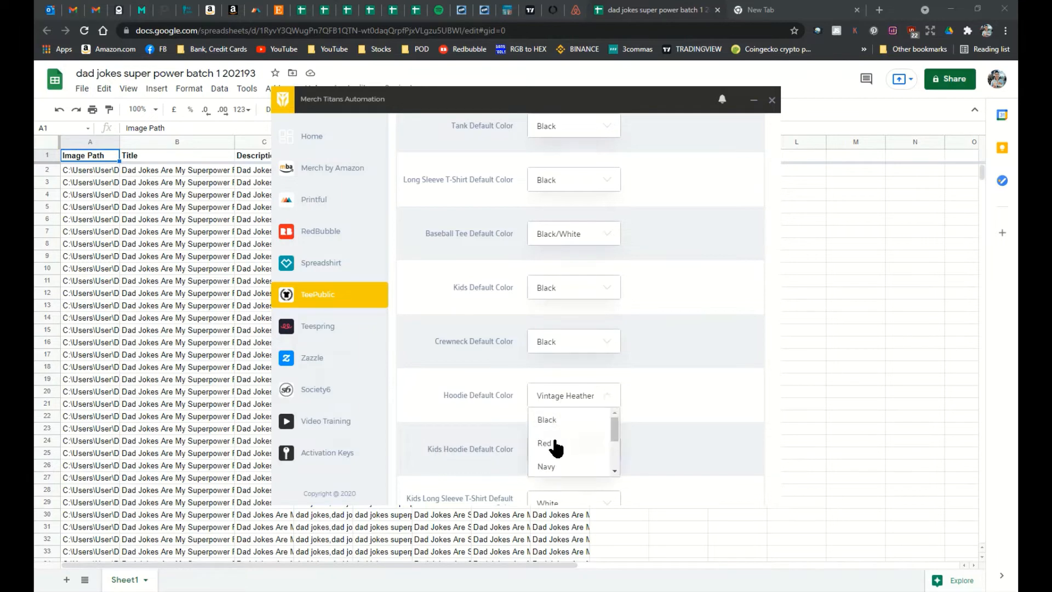
{"action": "left_click", "coordinate": [558, 444]}
{"action": "left_click", "coordinate": [562, 458]}
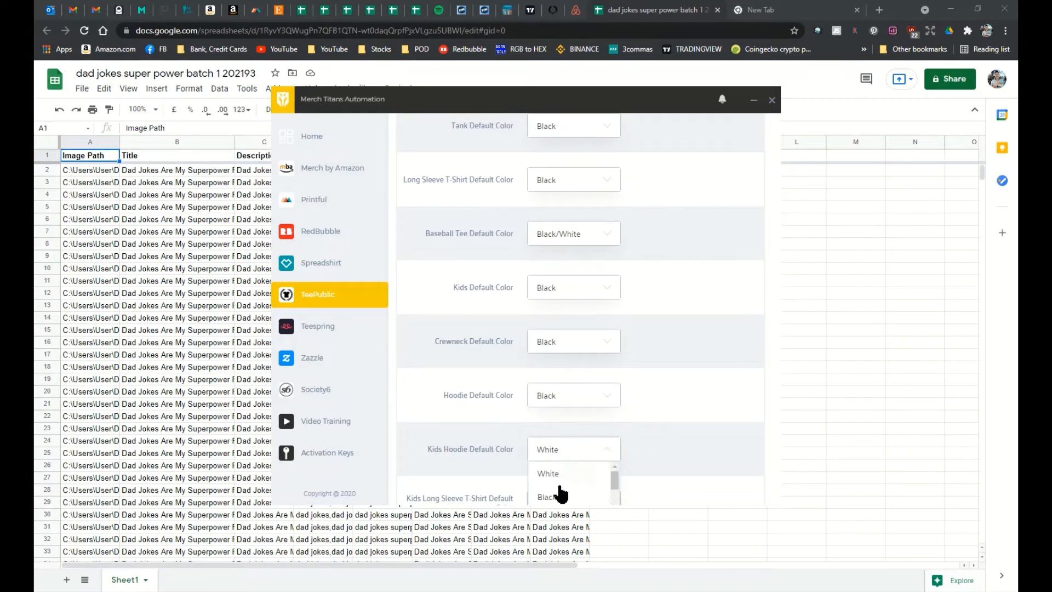
{"action": "left_click", "coordinate": [561, 495]}
{"action": "scroll", "coordinate": [674, 389], "scroll_direction": "down", "scroll_amount": 2}
{"action": "scroll", "coordinate": [678, 386], "scroll_direction": "down", "scroll_amount": 1}
{"action": "left_click", "coordinate": [582, 292]}
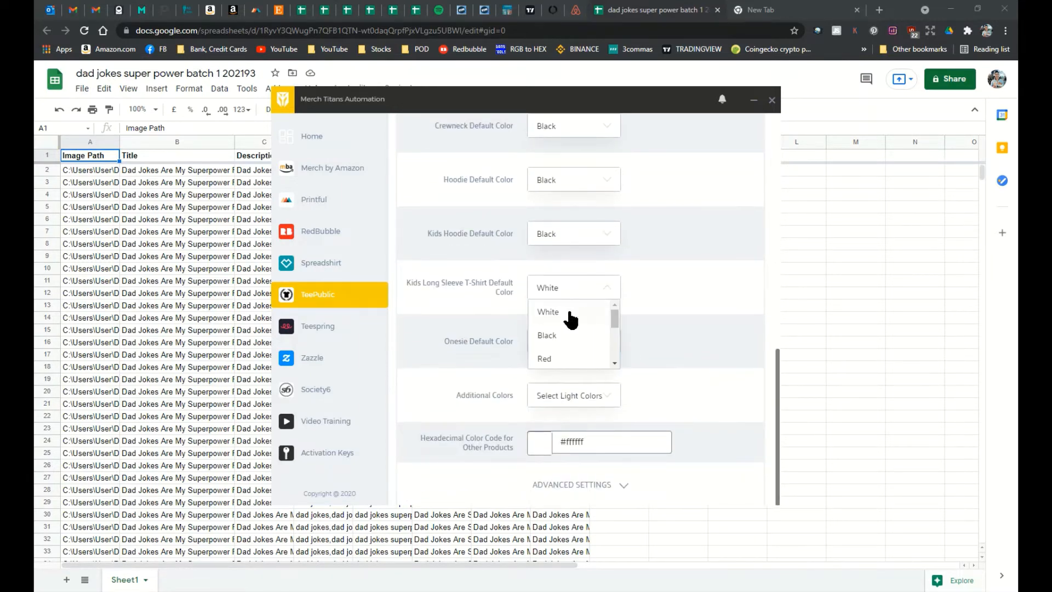
{"action": "left_click", "coordinate": [568, 313]}
{"action": "left_click", "coordinate": [548, 350]}
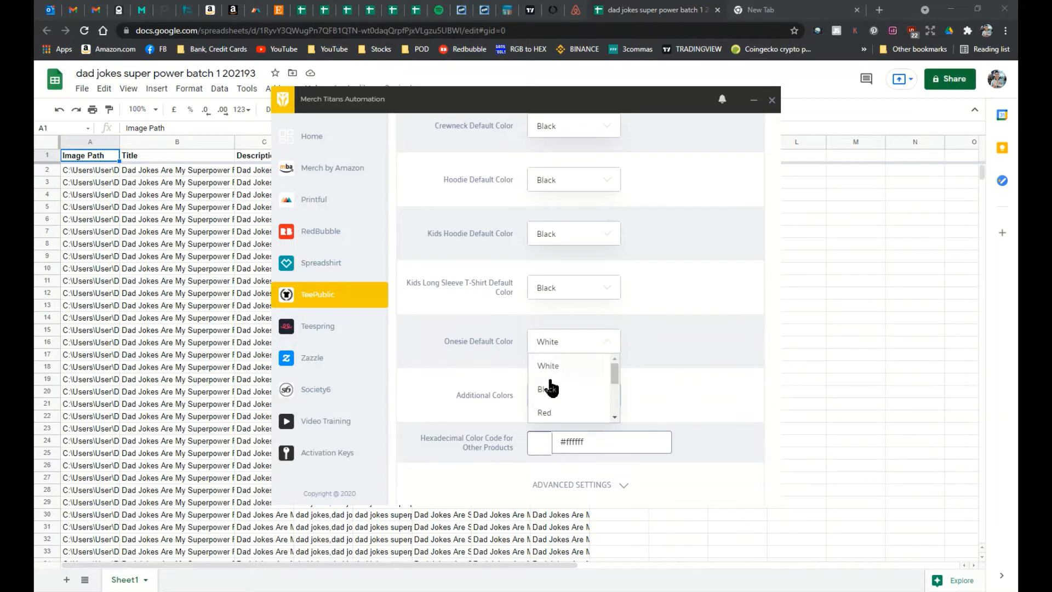
{"action": "left_click", "coordinate": [546, 384]}
Set TeePublic's Additional Colors to Select Dark Colors and the color code for other products to #000000
{"action": "left_click", "coordinate": [574, 395]}
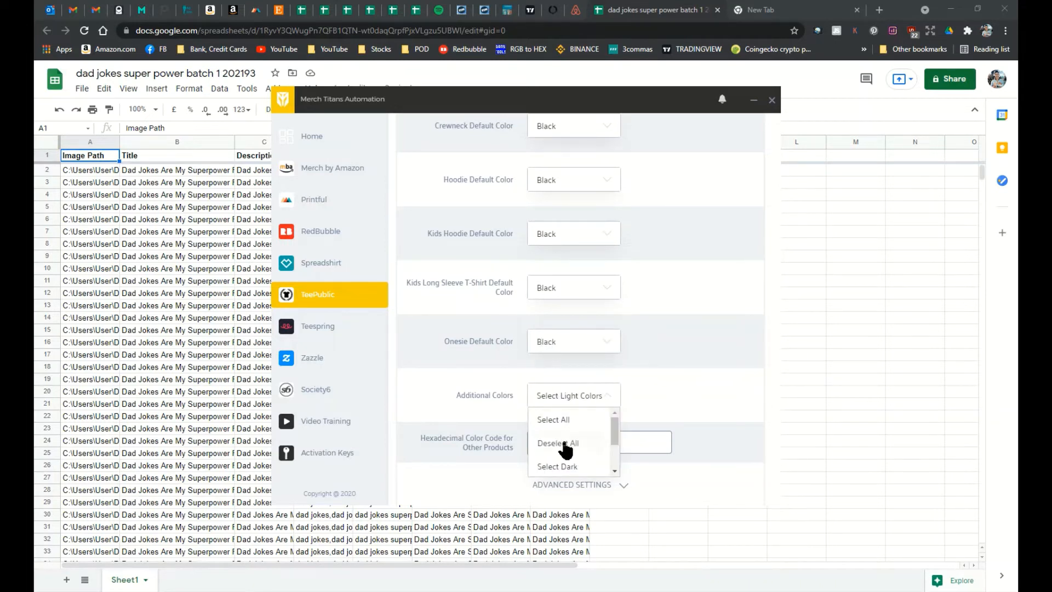
{"action": "left_click", "coordinate": [561, 467]}
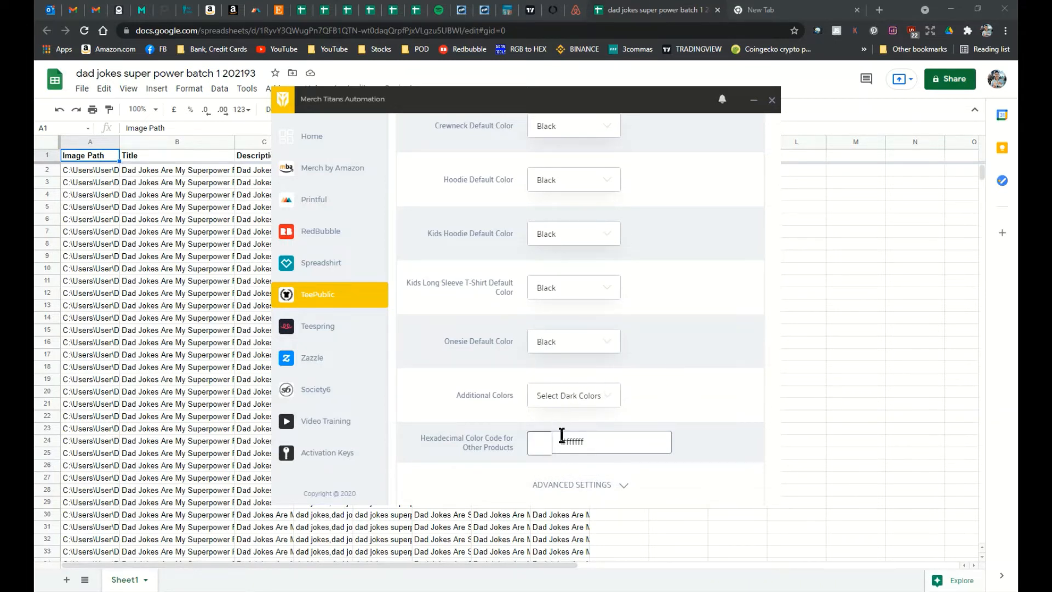
{"action": "left_click", "coordinate": [547, 445]}
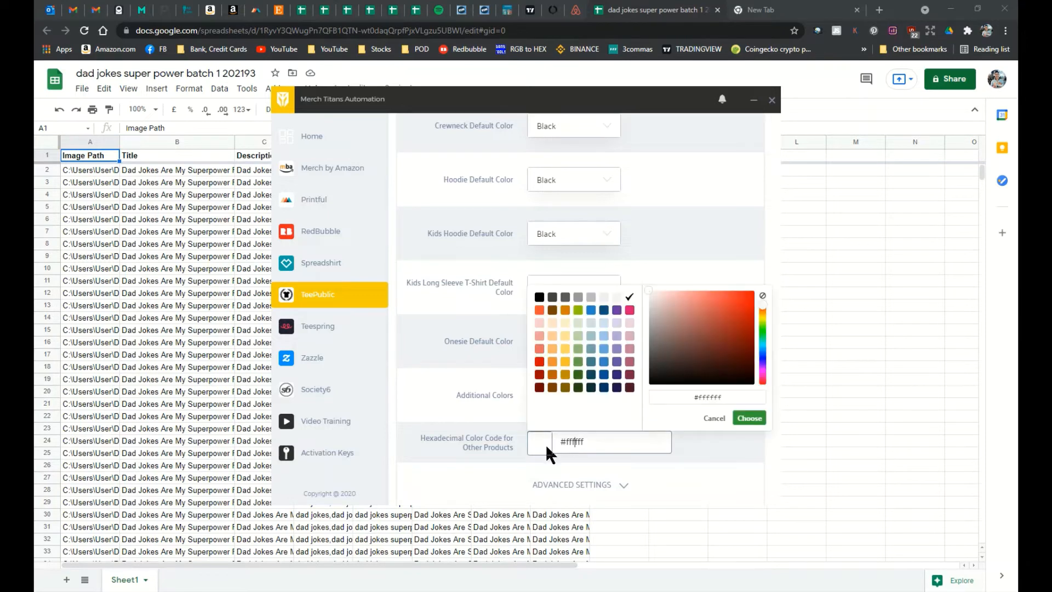
{"action": "left_click", "coordinate": [539, 302]}
{"action": "left_click", "coordinate": [749, 418]}
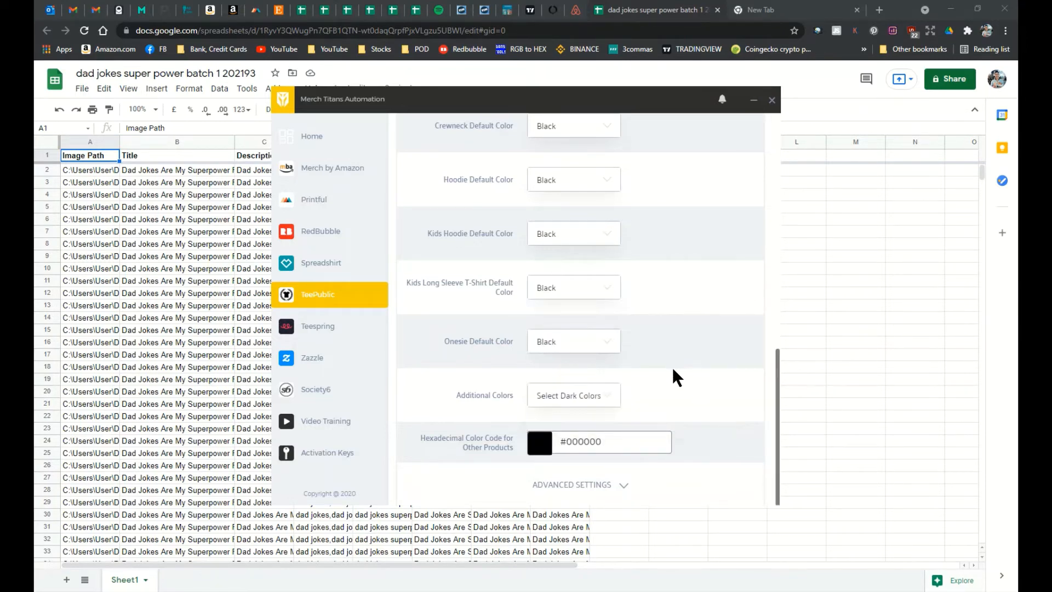
Add black to the Teespring product colors and make it the default product color
{"action": "left_click", "coordinate": [337, 329]}
{"action": "scroll", "coordinate": [575, 345], "scroll_direction": "up", "scroll_amount": 3}
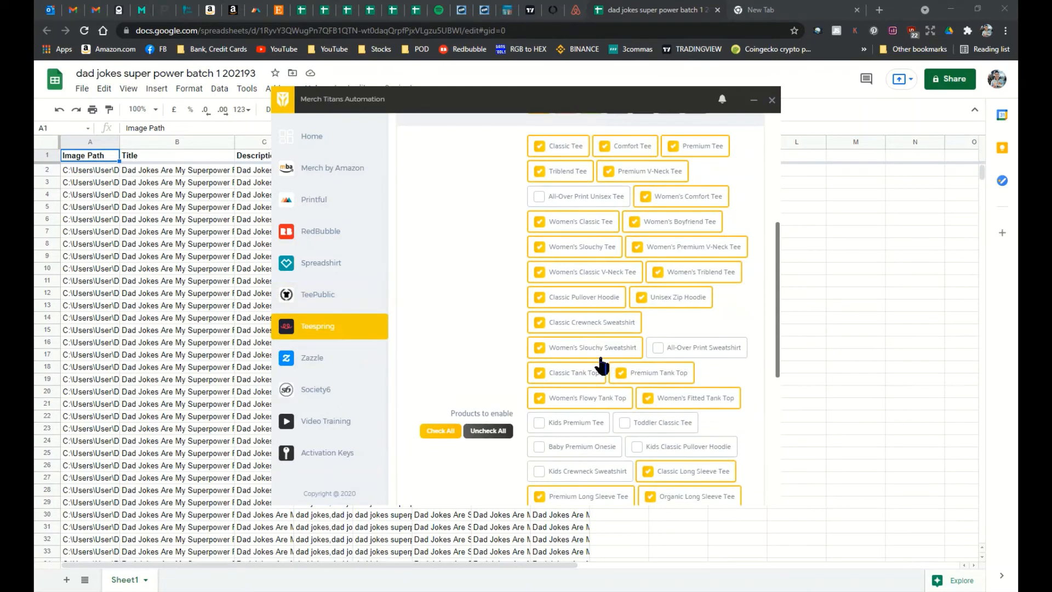
{"action": "scroll", "coordinate": [592, 356], "scroll_direction": "up", "scroll_amount": 2}
{"action": "scroll", "coordinate": [596, 364], "scroll_direction": "up", "scroll_amount": 2}
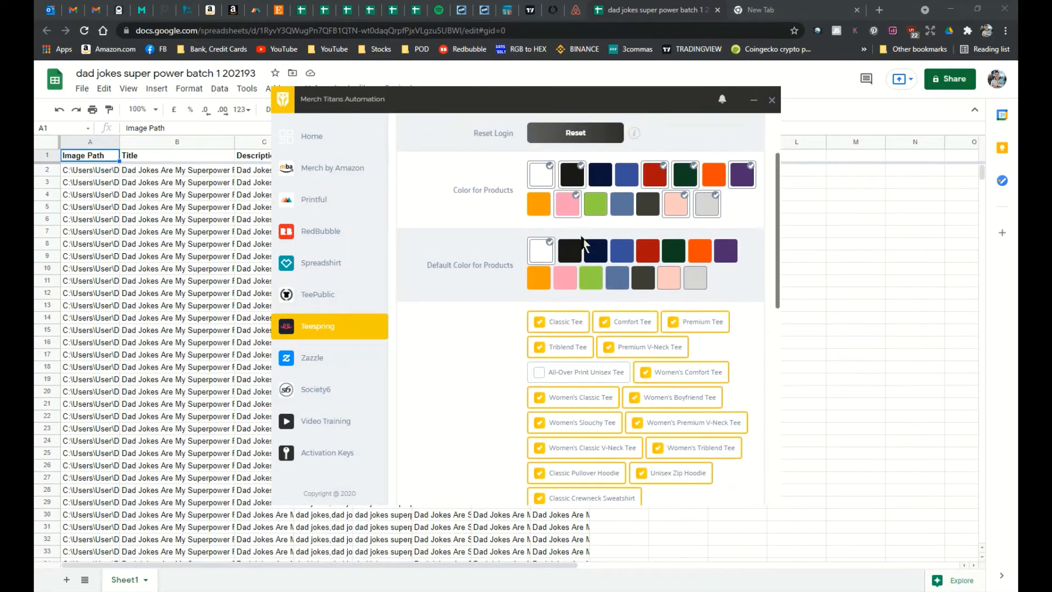
{"action": "left_click", "coordinate": [567, 253]}
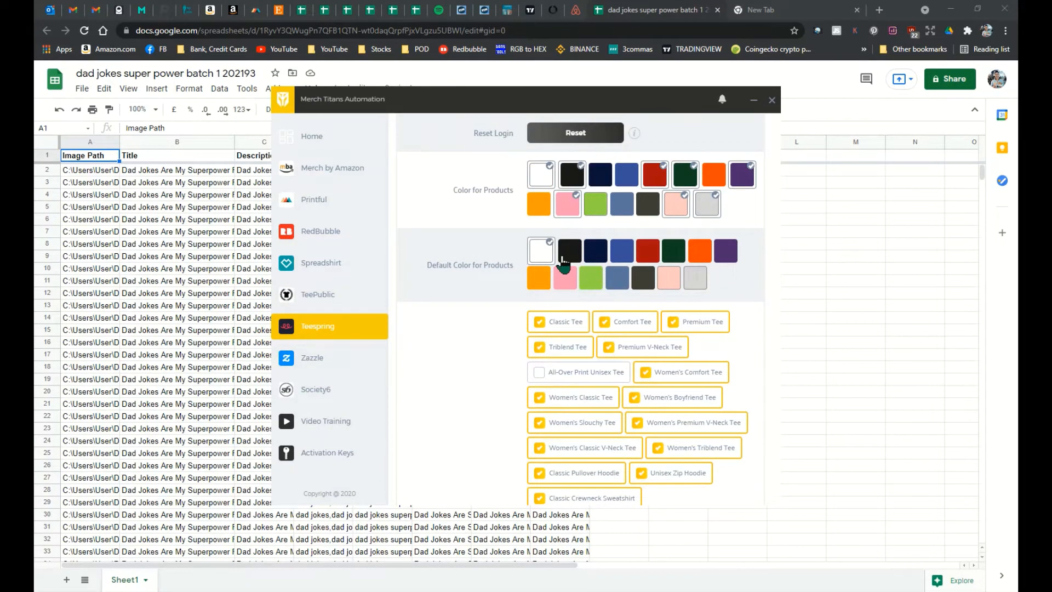
Deselect the Women's Comfort, Boyfriend, Classic, Slouchy, Premium V-Neck, Triblend and Classic V-Neck tees from the Teespring products
{"action": "scroll", "coordinate": [618, 277], "scroll_direction": "down", "scroll_amount": 2}
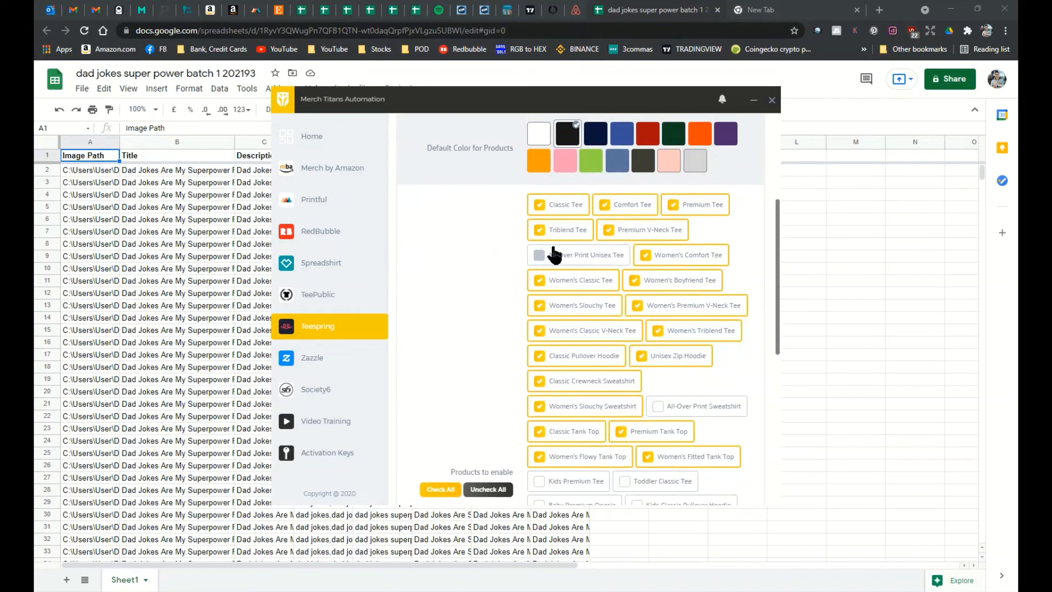
{"action": "left_click", "coordinate": [663, 265]}
{"action": "left_click", "coordinate": [628, 277]}
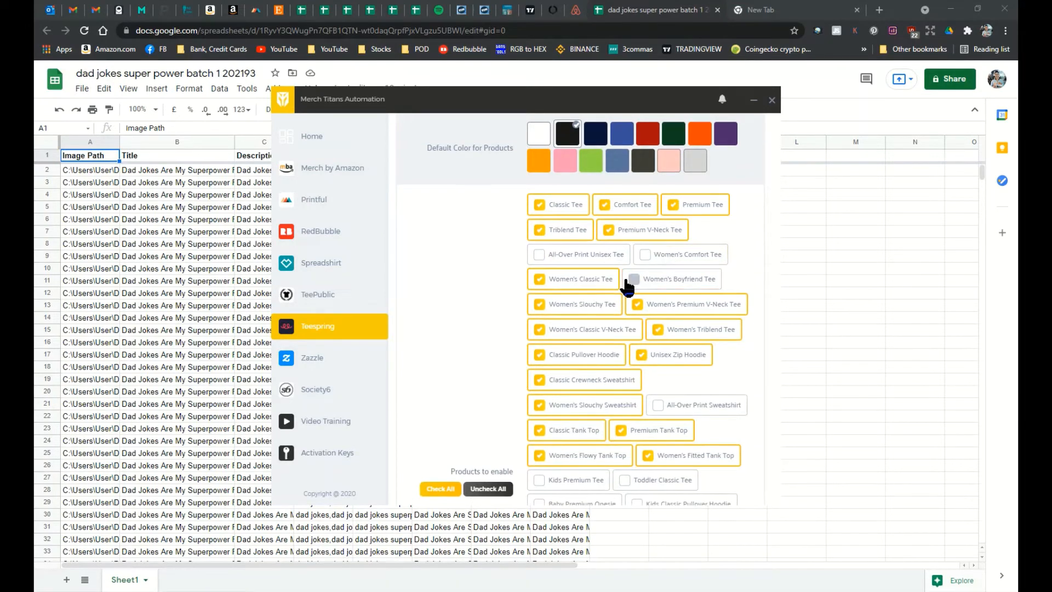
{"action": "left_click", "coordinate": [594, 279]}
{"action": "left_click", "coordinate": [592, 307]}
{"action": "left_click", "coordinate": [660, 308]}
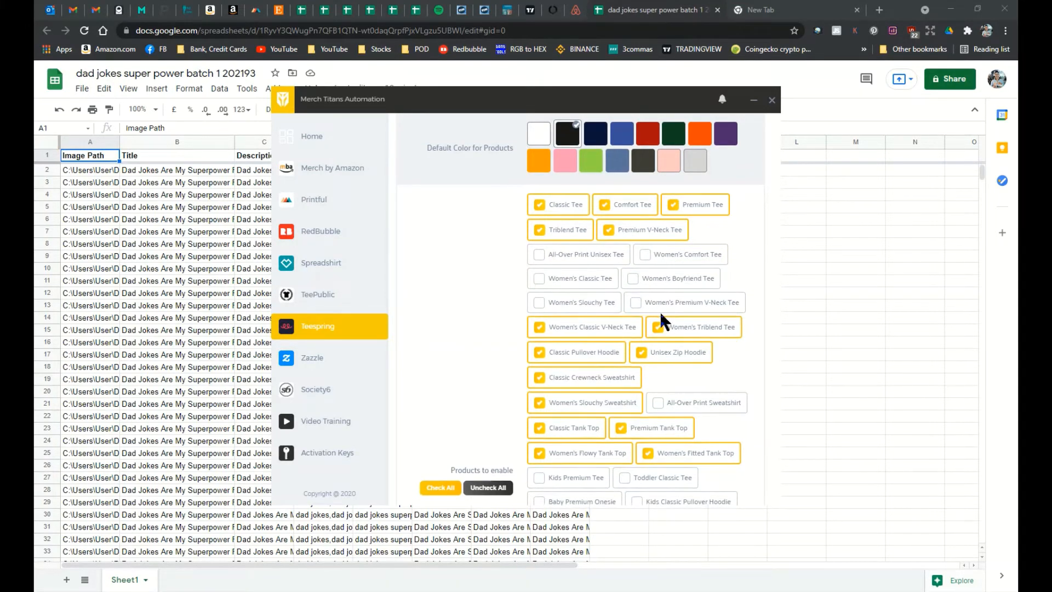
{"action": "left_click", "coordinate": [658, 328]}
{"action": "left_click", "coordinate": [600, 332]}
Deselect Women's Slouchy Sweatshirt, Women's Fitted Tank Top and Women's Flowy Tank Top from the Teespring products
{"action": "scroll", "coordinate": [647, 324], "scroll_direction": "down", "scroll_amount": 1}
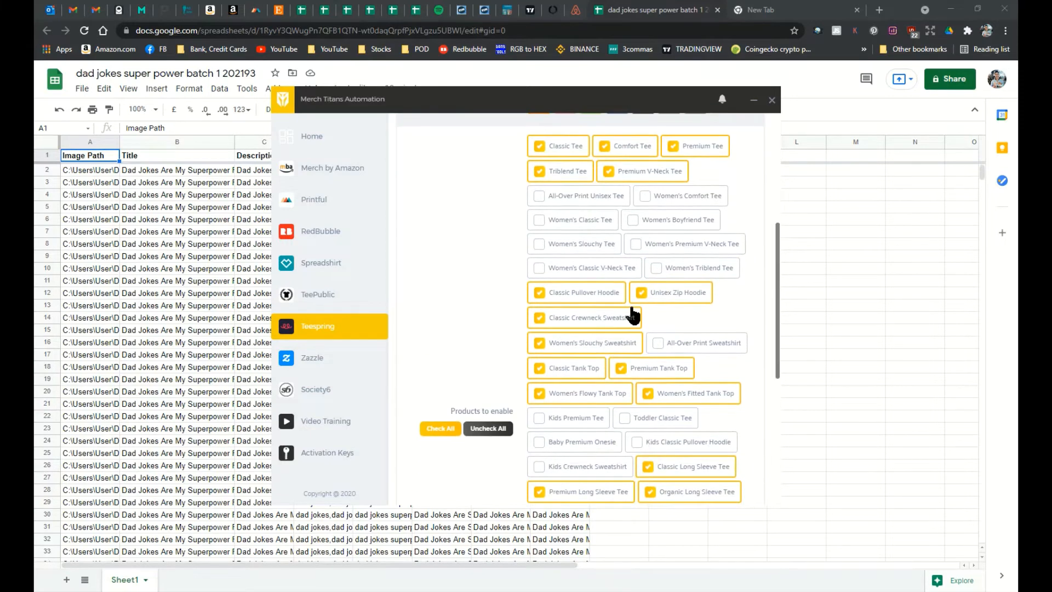
{"action": "left_click", "coordinate": [599, 345]}
{"action": "scroll", "coordinate": [614, 346], "scroll_direction": "down", "scroll_amount": 2}
{"action": "left_click", "coordinate": [660, 298]}
{"action": "left_click", "coordinate": [556, 300]}
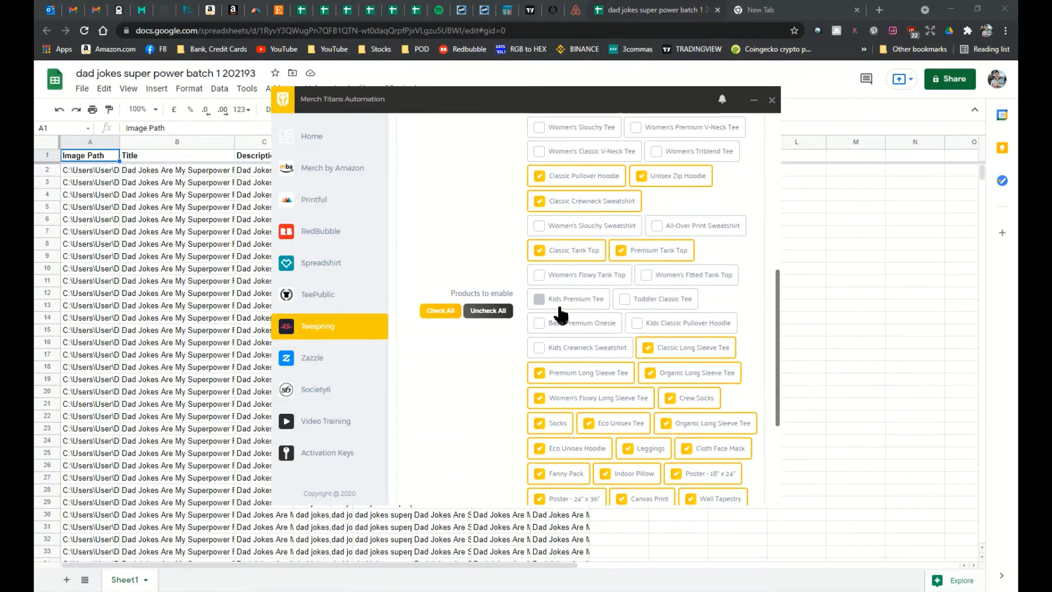
Change the dollar price in the Teespring settings
{"action": "scroll", "coordinate": [603, 274], "scroll_direction": "down", "scroll_amount": 3}
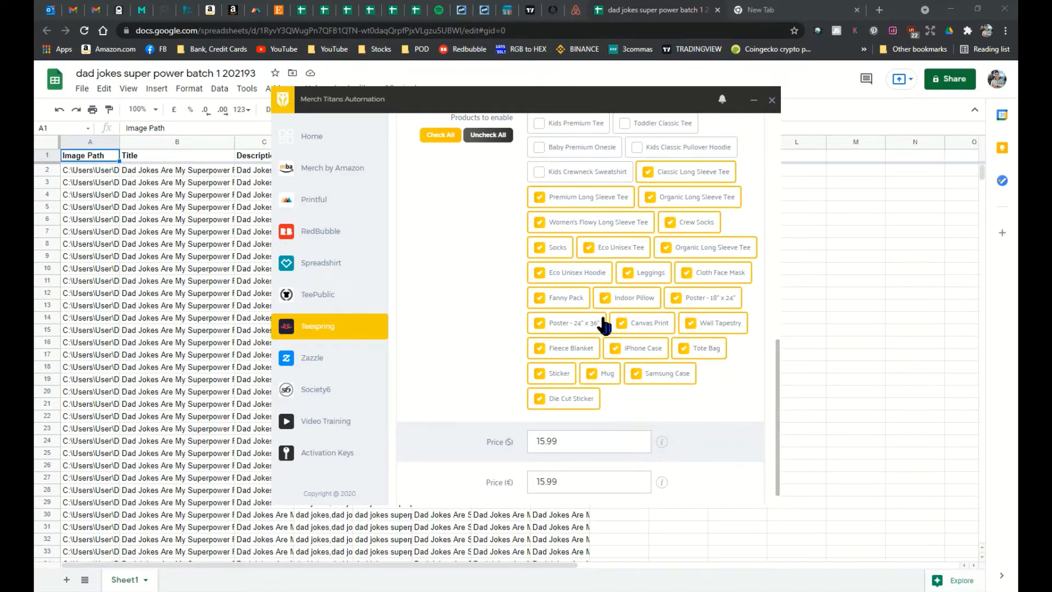
{"action": "scroll", "coordinate": [603, 323], "scroll_direction": "down", "scroll_amount": 1}
{"action": "left_click", "coordinate": [564, 406]}
{"action": "double_click", "coordinate": [540, 405]}
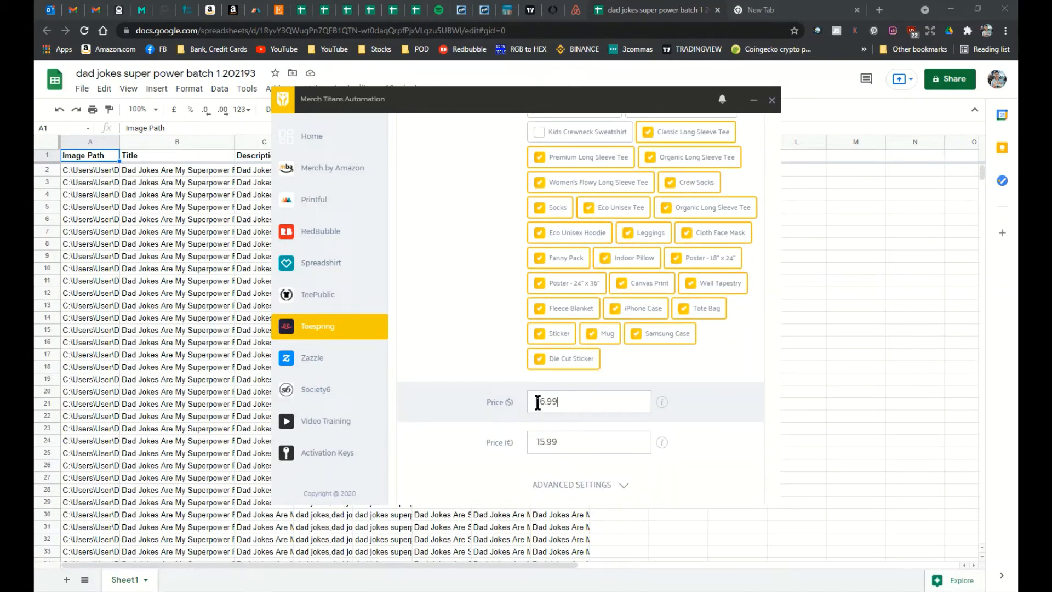
Open the Zazzle settings and check the product color and the product URL
{"action": "left_click", "coordinate": [321, 357]}
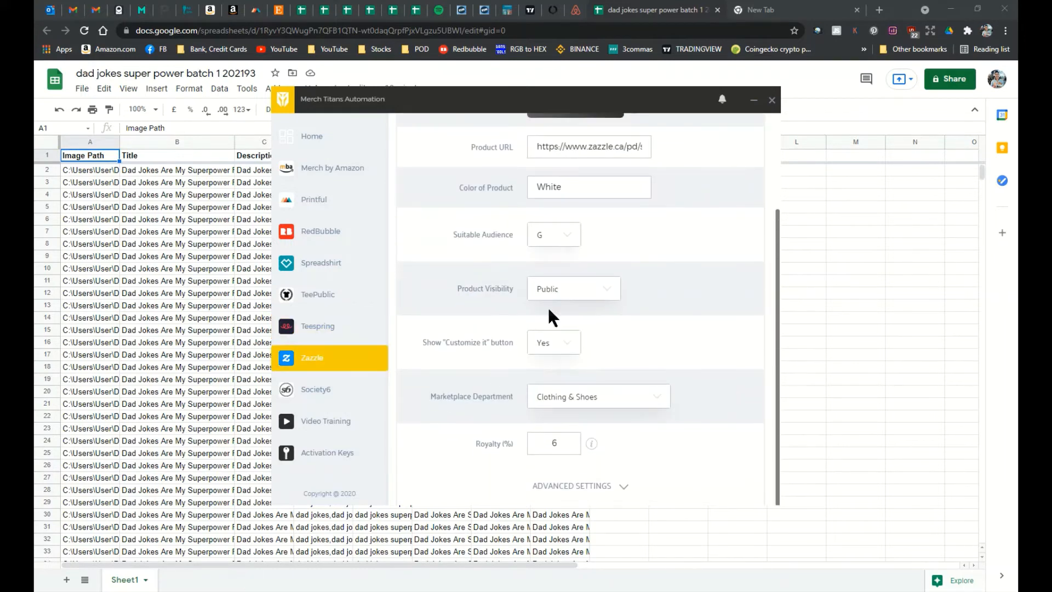
{"action": "scroll", "coordinate": [548, 307], "scroll_direction": "up", "scroll_amount": 2}
{"action": "left_click_drag", "start_coordinate": [567, 317], "coordinate": [482, 313]}
{"action": "left_click", "coordinate": [594, 271]}
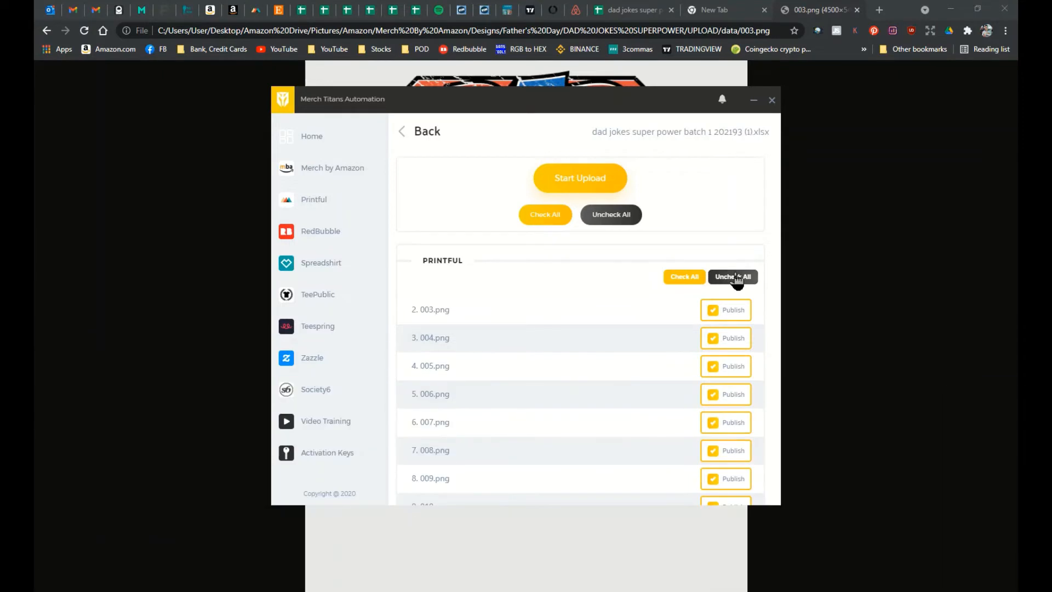
Clear all Printful designs and mark only 003.png for publishing
{"action": "left_click", "coordinate": [733, 276]}
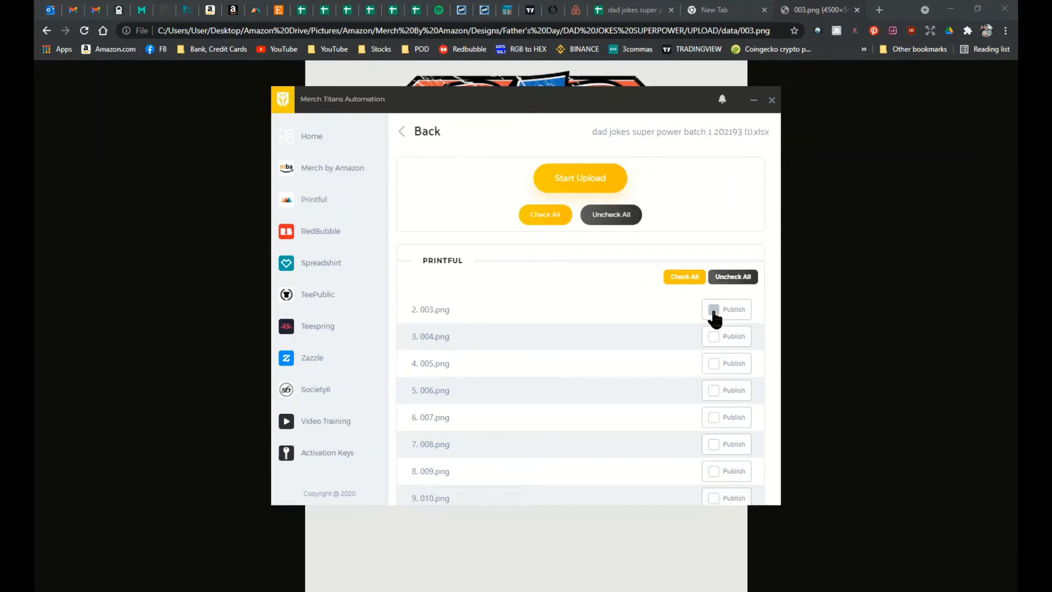
{"action": "left_click", "coordinate": [714, 310]}
Review the RedBubble, TeePublic and Teespring design lists and start the bulk upload
{"action": "scroll", "coordinate": [551, 315], "scroll_direction": "down", "scroll_amount": 7}
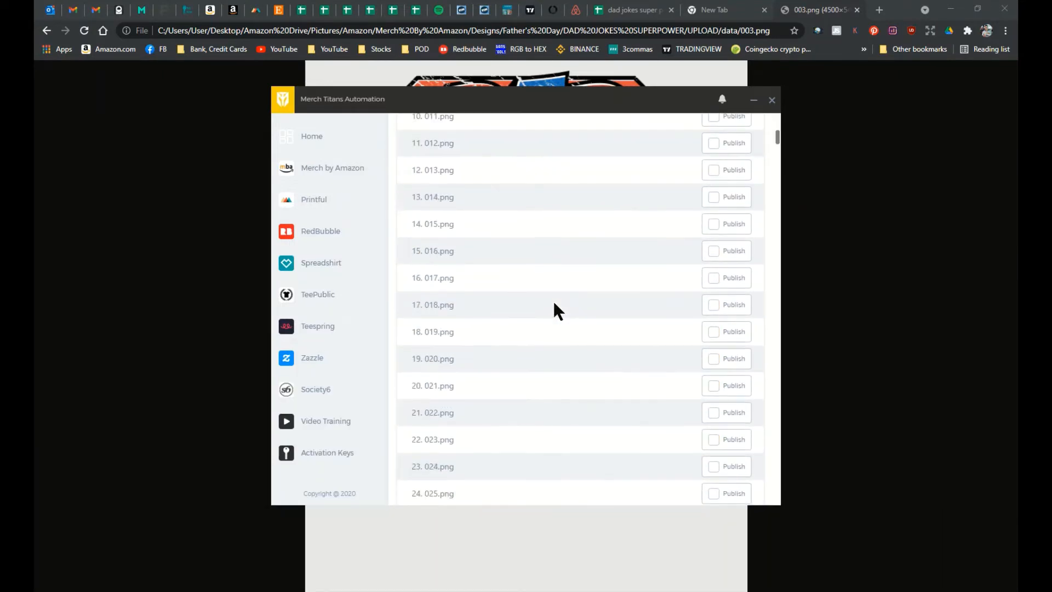
{"action": "scroll", "coordinate": [575, 307], "scroll_direction": "down", "scroll_amount": 15}
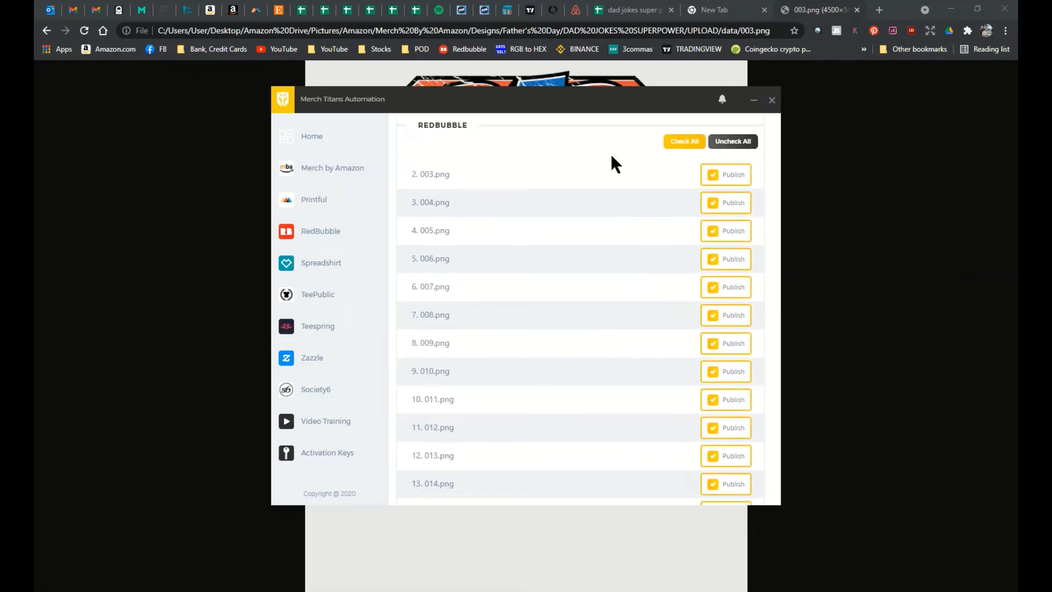
{"action": "scroll", "coordinate": [681, 294], "scroll_direction": "down", "scroll_amount": 20}
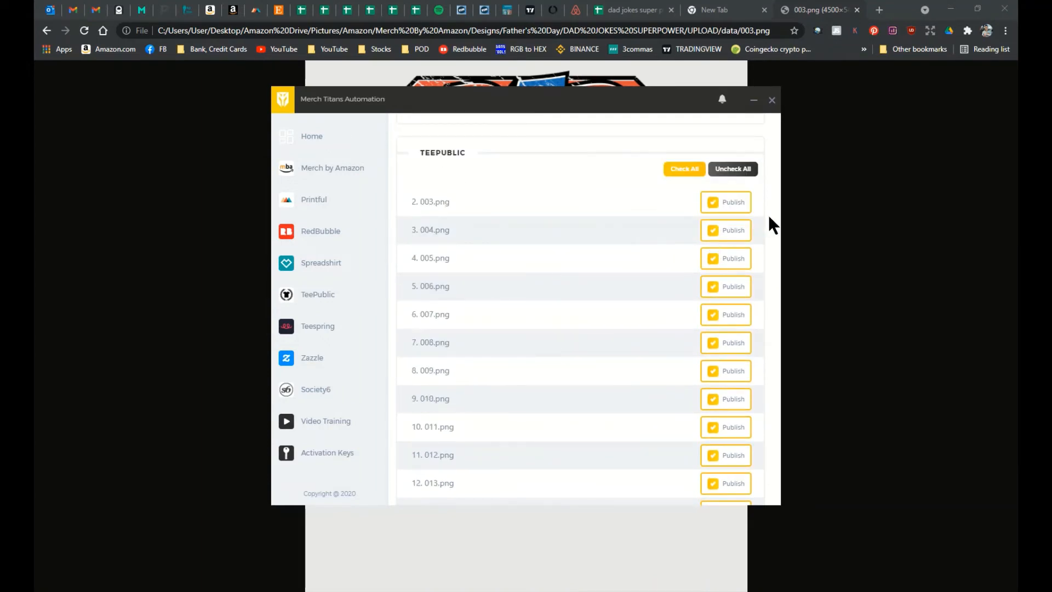
{"action": "scroll", "coordinate": [778, 227], "scroll_direction": "down", "scroll_amount": 20}
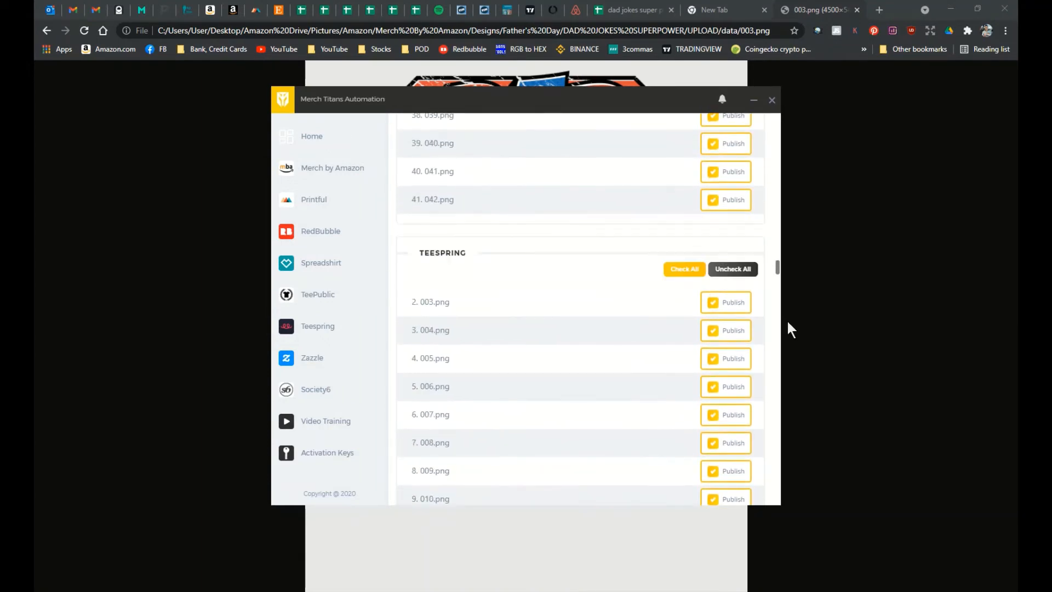
{"action": "scroll", "coordinate": [784, 307], "scroll_direction": "down", "scroll_amount": 7}
{"action": "left_click_drag", "start_coordinate": [775, 286], "coordinate": [669, 153]}
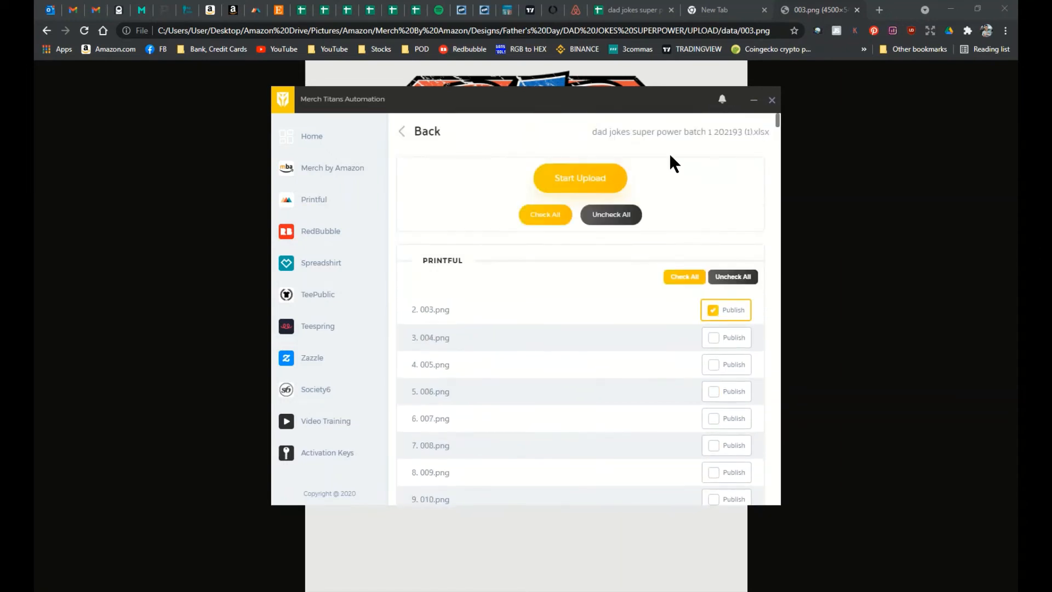
{"action": "left_click", "coordinate": [574, 185]}
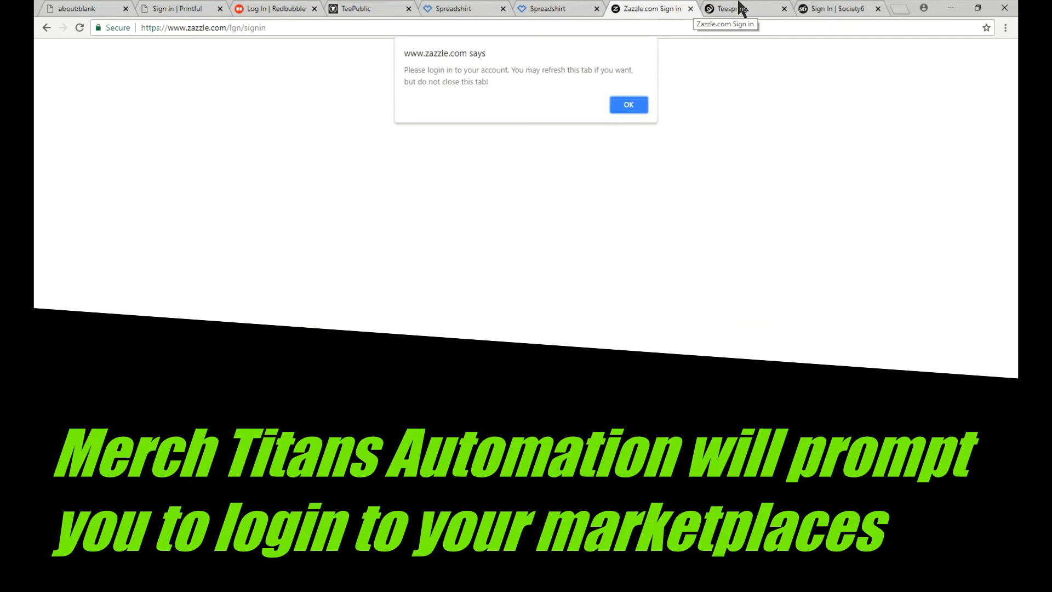
On the Redbubble copy page, enter the title "Dad Jokes Are My Superpower Funny Superhero Father's Day Pun"
{"action": "left_click", "coordinate": [740, 8]}
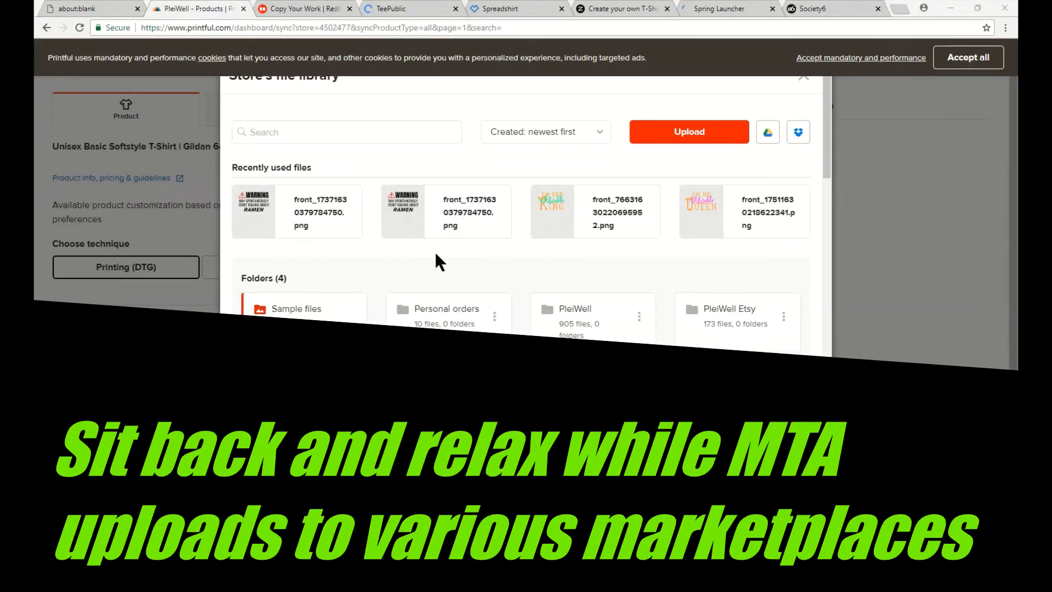
{"action": "left_click", "coordinate": [307, 9]}
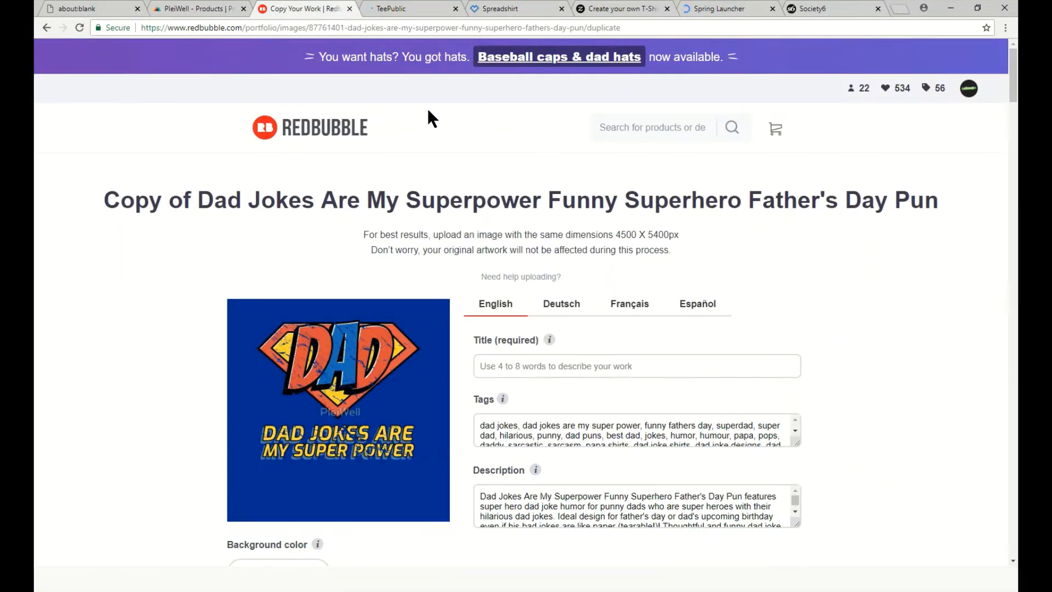
{"action": "type", "text": "Dad Jokes Are My Superp"}
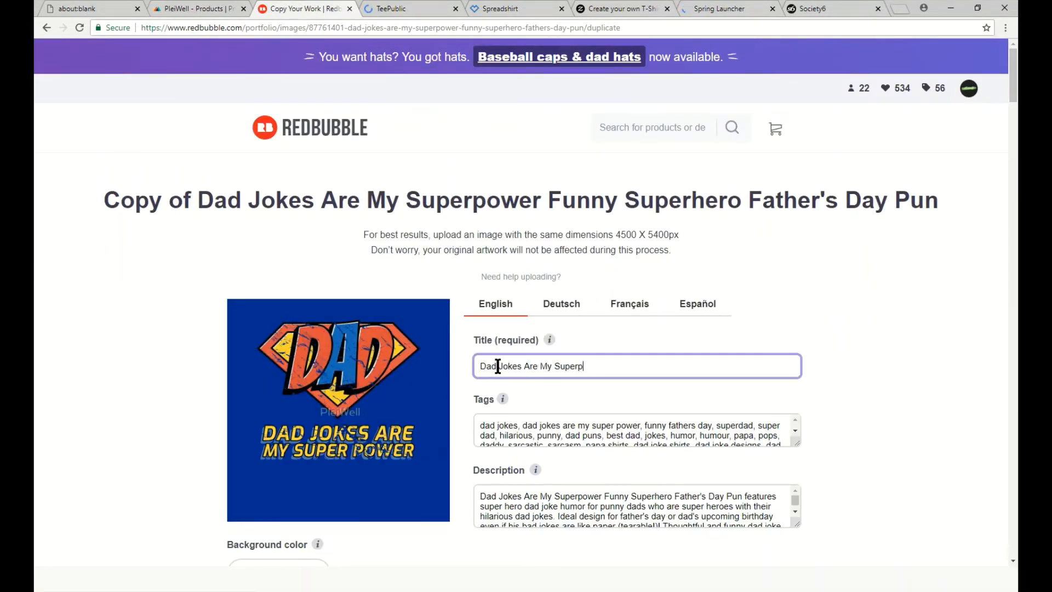
{"action": "type", "text": "ower Funny Superhero Father's Day Pun"}
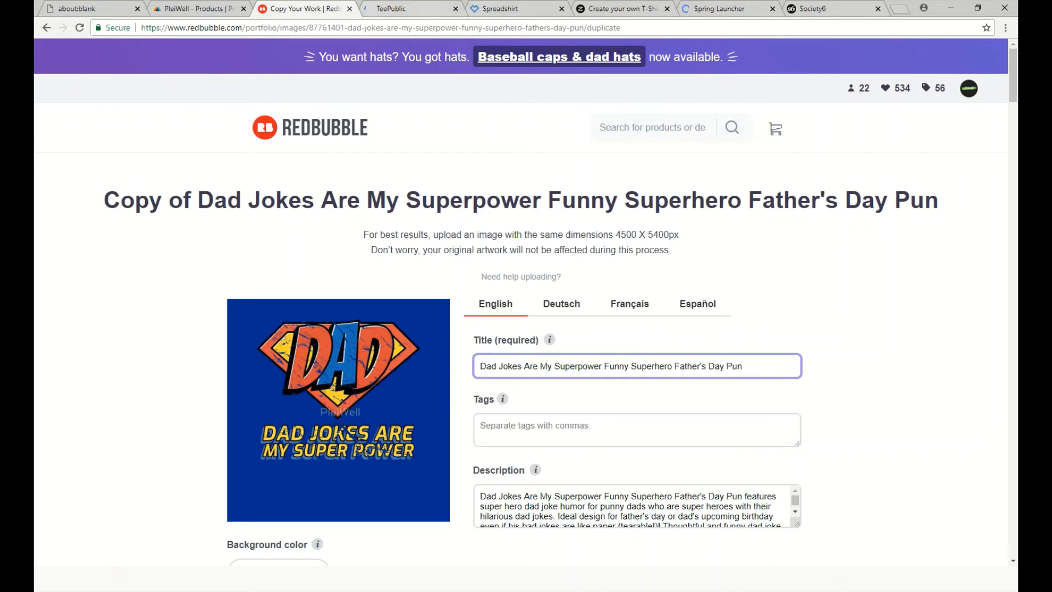
On TeePublic, enter the design title "Dad Jokes Are My Superpower Funny Superhero Father's Day Pun" and start the description with "Dad Jokes Are My Superpower"
{"action": "key", "text": "ctrl+Tab"}
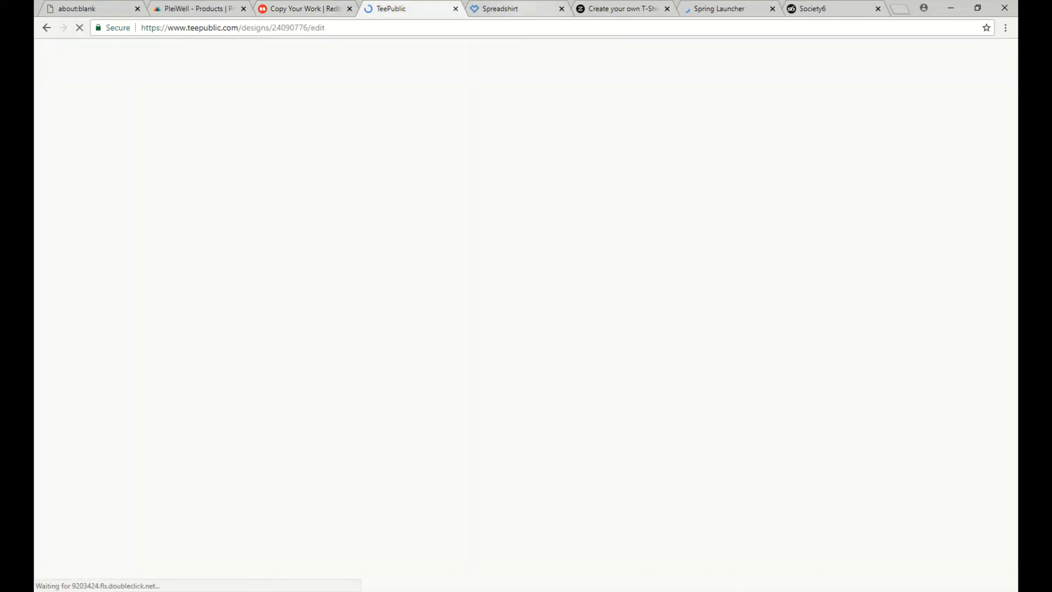
{"action": "scroll", "coordinate": [626, 301], "scroll_direction": "down", "scroll_amount": 6}
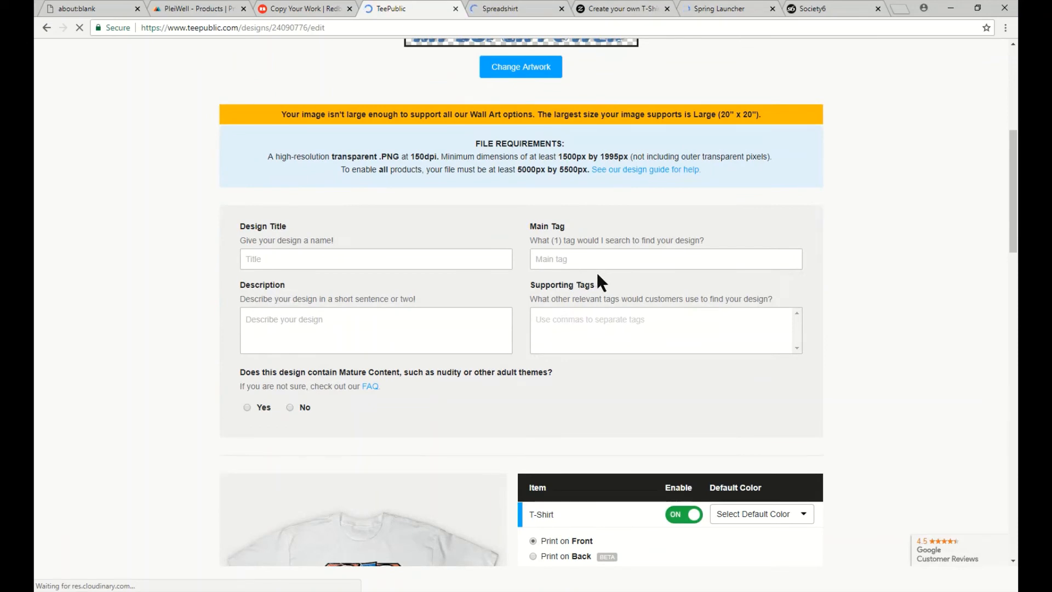
{"action": "scroll", "coordinate": [594, 276], "scroll_direction": "down", "scroll_amount": 2}
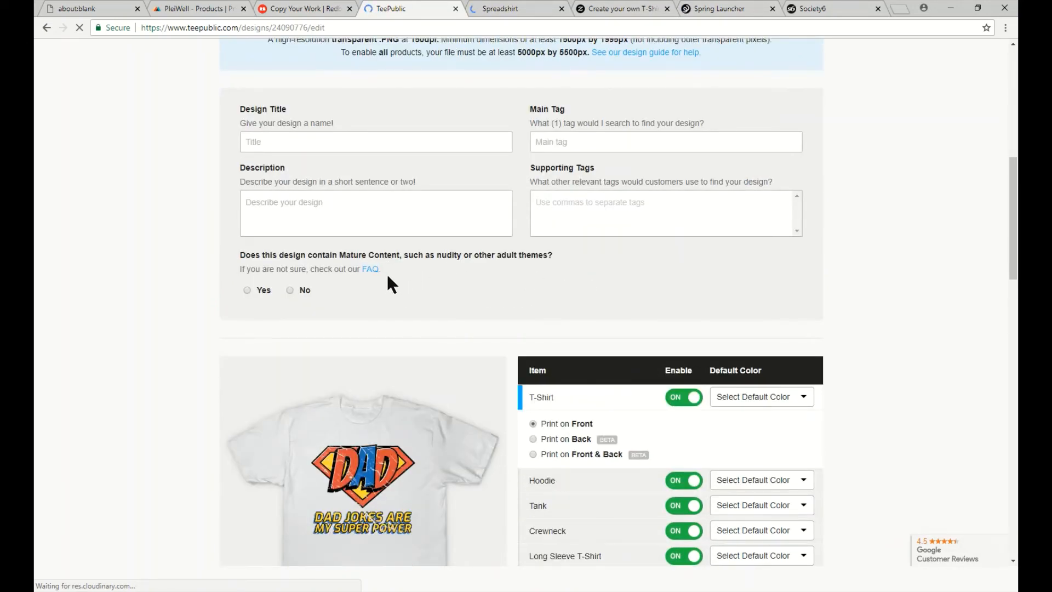
{"action": "type", "text": "Dad Jok"}
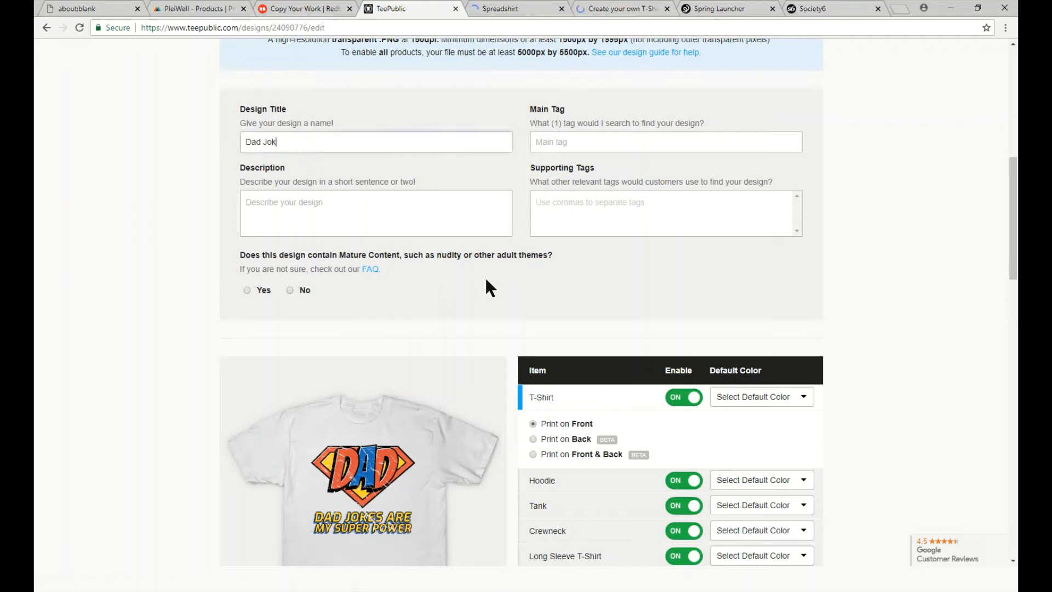
{"action": "type", "text": "es Are My Superpower Funny Superhero Father's Day Pun"}
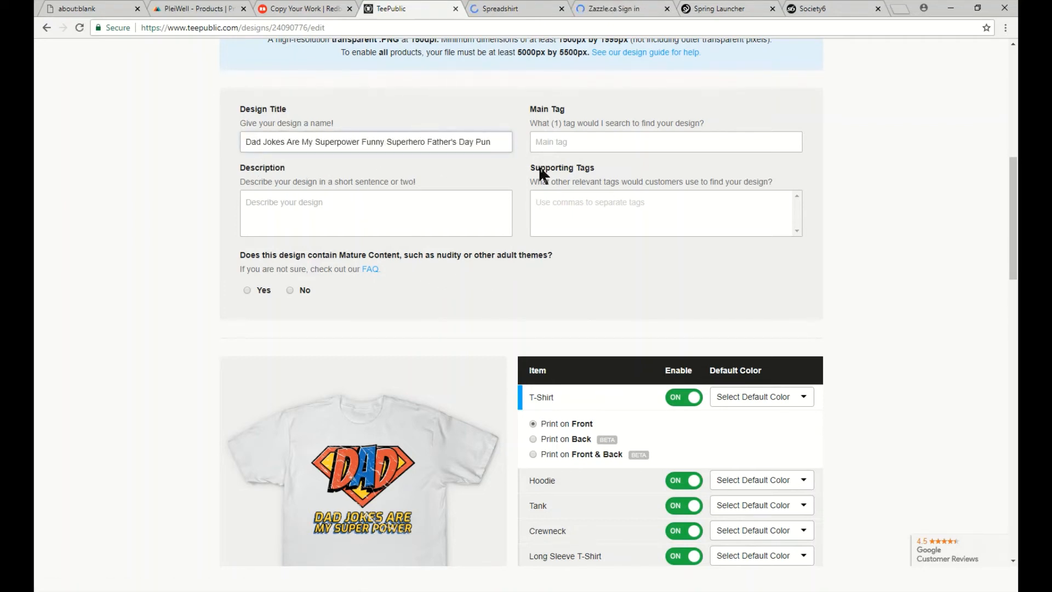
{"action": "left_click", "coordinate": [411, 229]}
{"action": "type", "text": "Dad Jokes Are My Superpower Funny"}
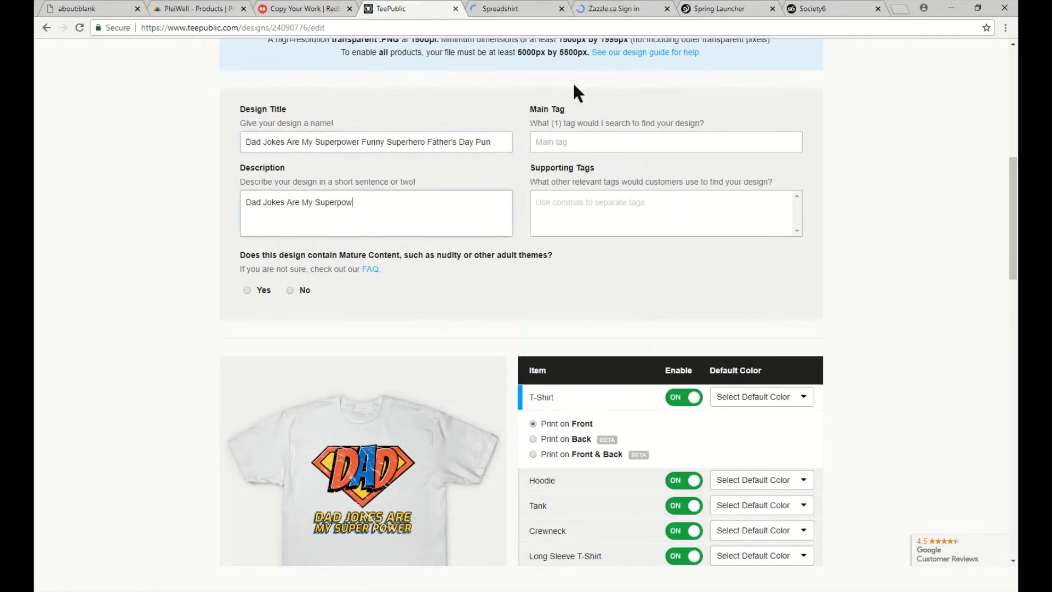
Check the upload progress on Spreadshirt, Zazzle, Teespring and Society6
{"action": "left_click", "coordinate": [499, 9]}
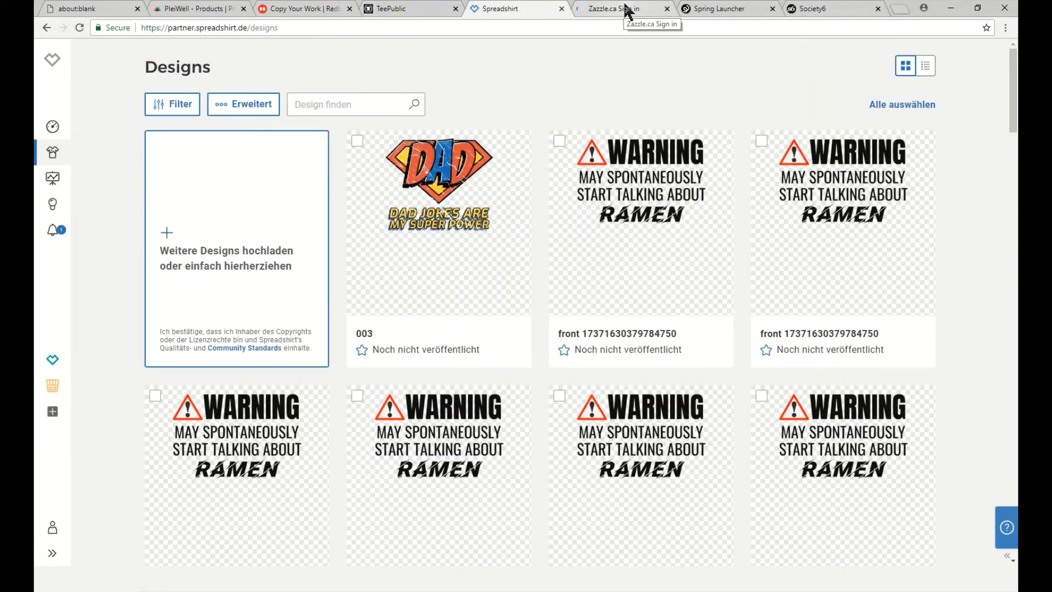
{"action": "left_click", "coordinate": [650, 8]}
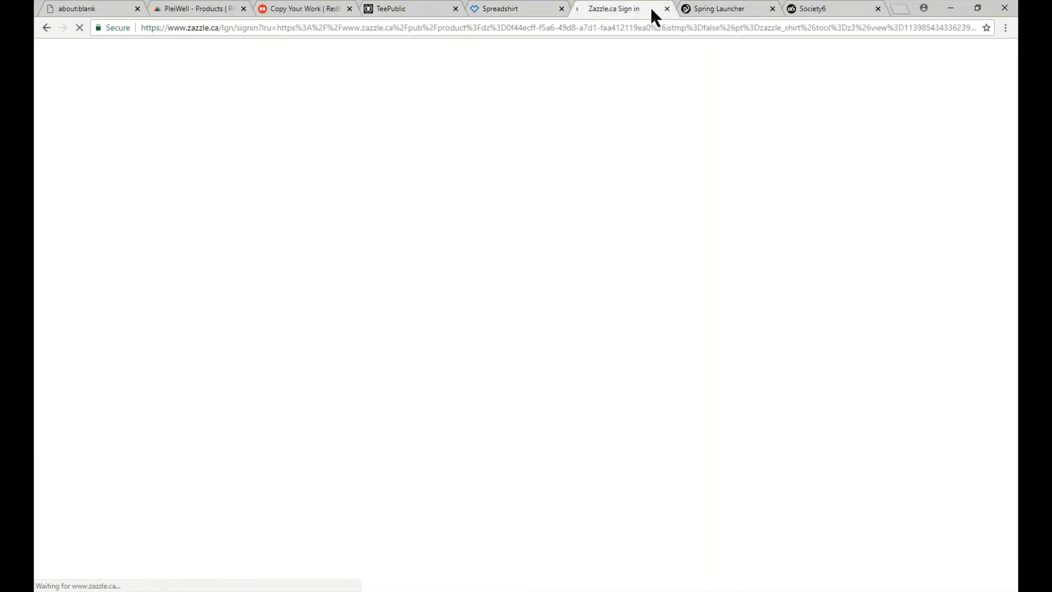
{"action": "left_click", "coordinate": [735, 8]}
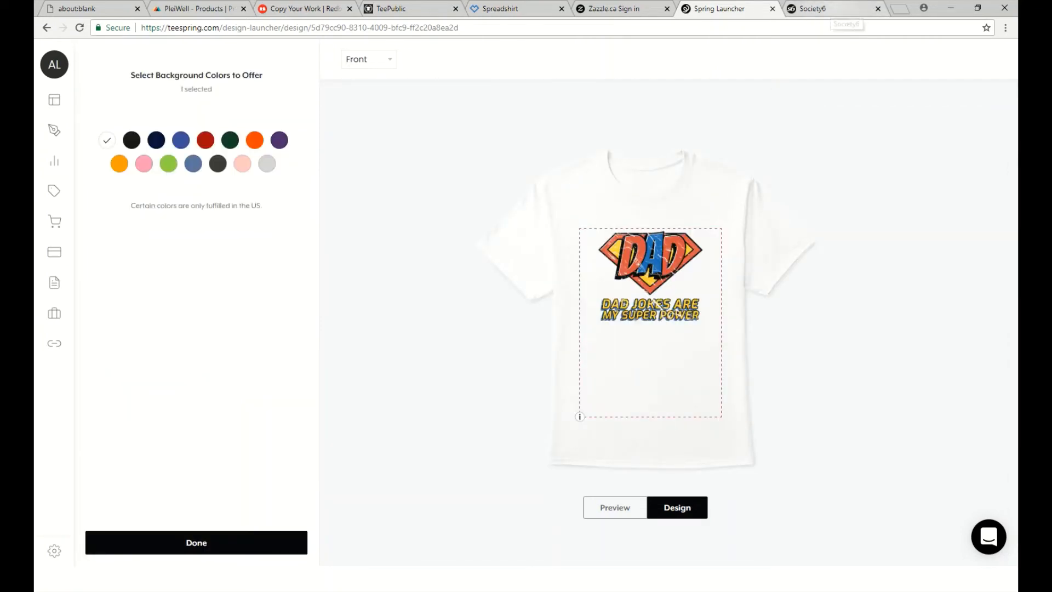
{"action": "left_click", "coordinate": [831, 9]}
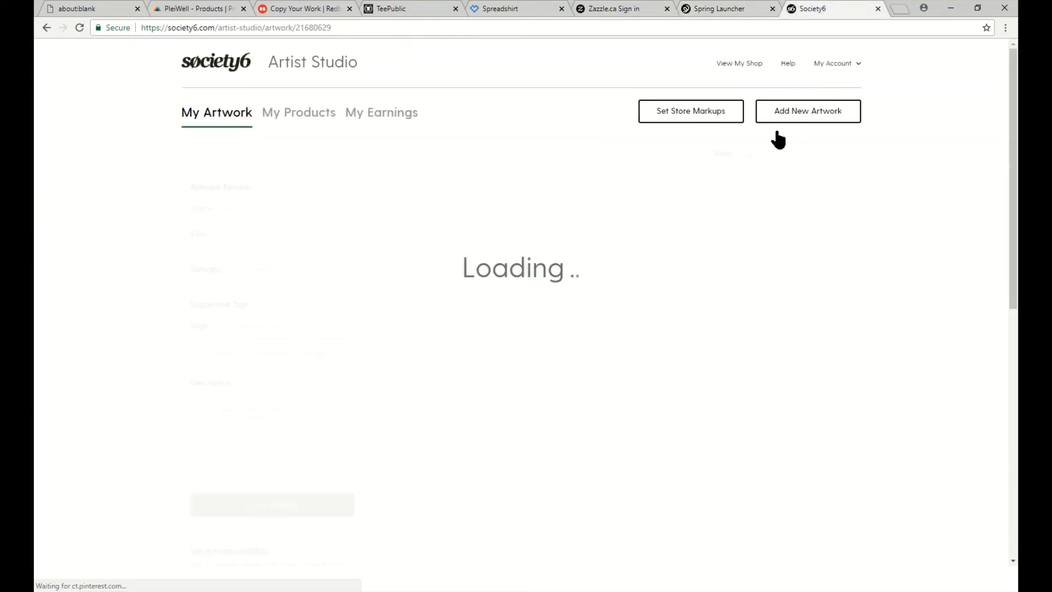
Scale the Society6 artwork to 68% on the Long Sleeve T-shirt and the Hoody, choose their colors and save both
{"action": "left_click", "coordinate": [553, 308]}
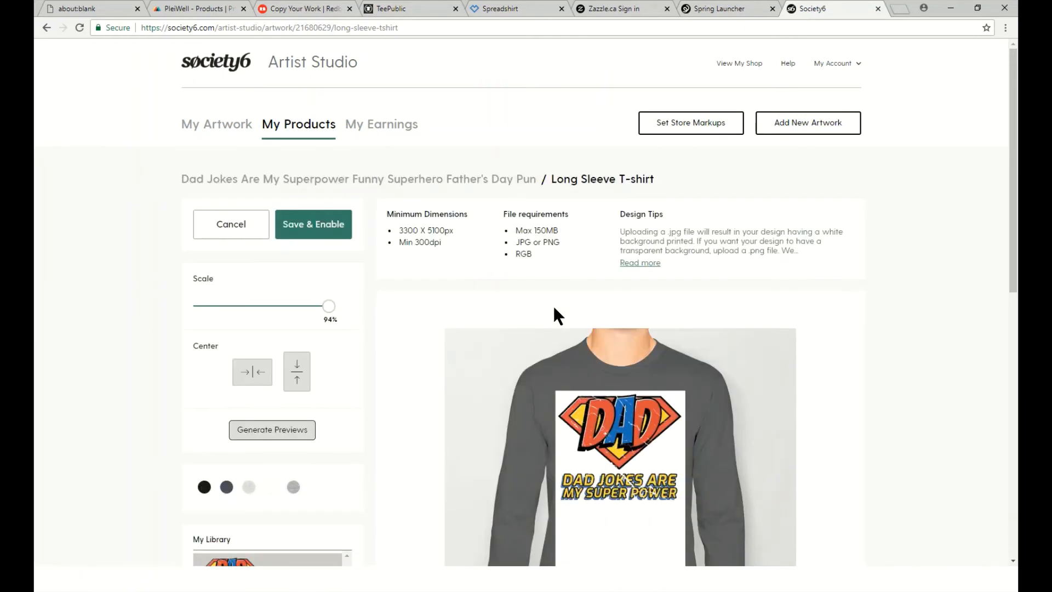
{"action": "scroll", "coordinate": [554, 309], "scroll_direction": "down", "scroll_amount": 5}
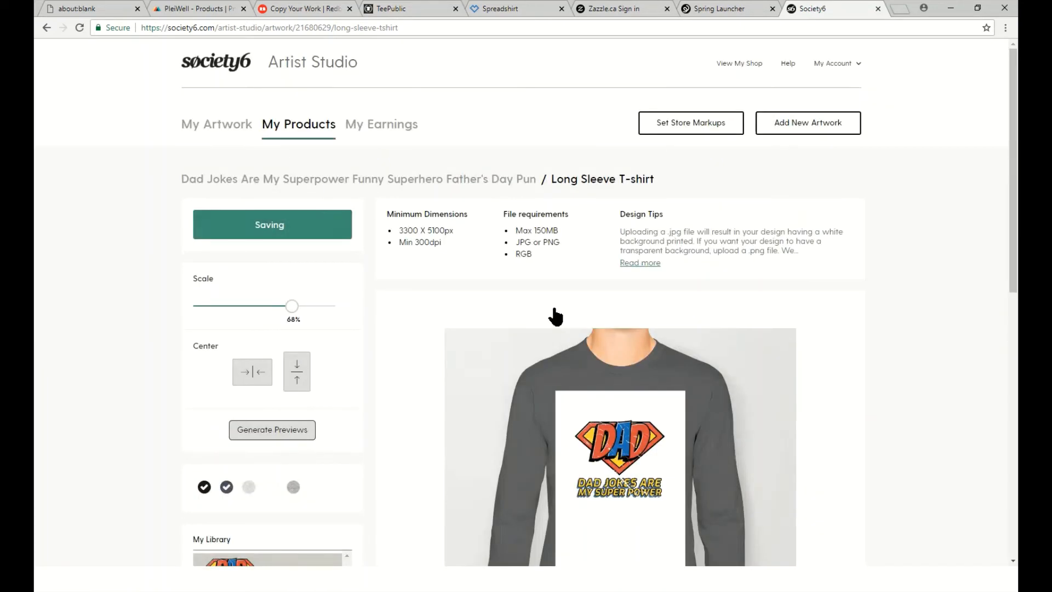
{"action": "left_click", "coordinate": [554, 308]}
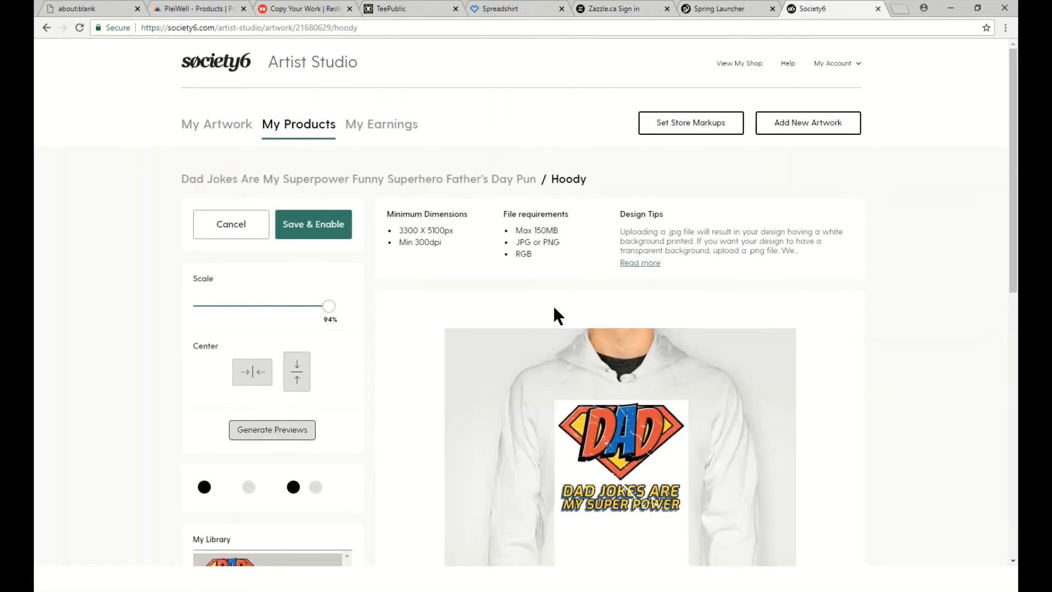
{"action": "scroll", "coordinate": [554, 309], "scroll_direction": "down", "scroll_amount": 5}
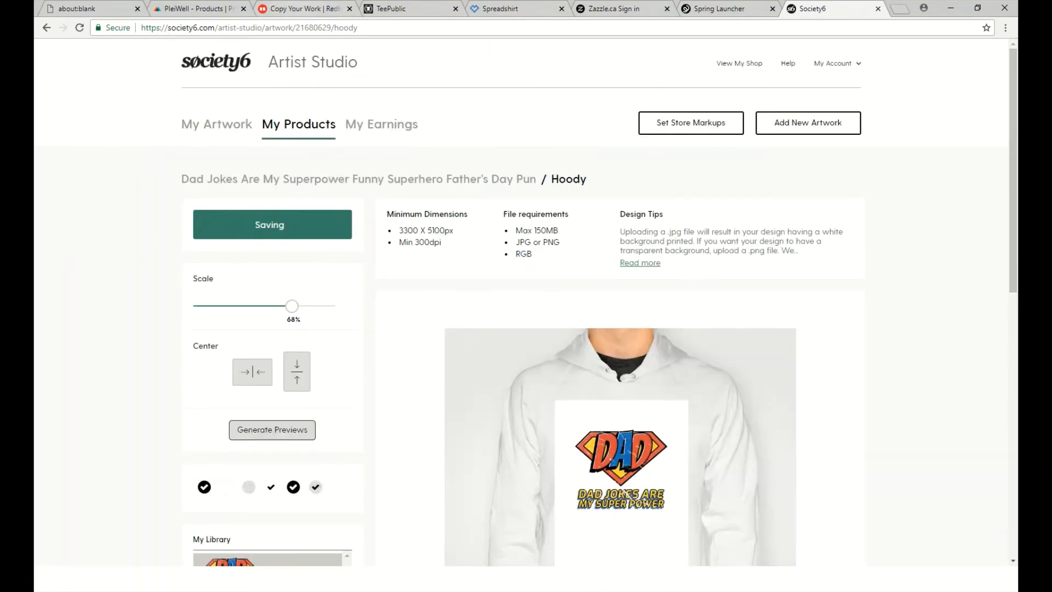
Review the Redbubble copy page's title, tags and description and which products are enabled in the previews
{"action": "left_click", "coordinate": [304, 8]}
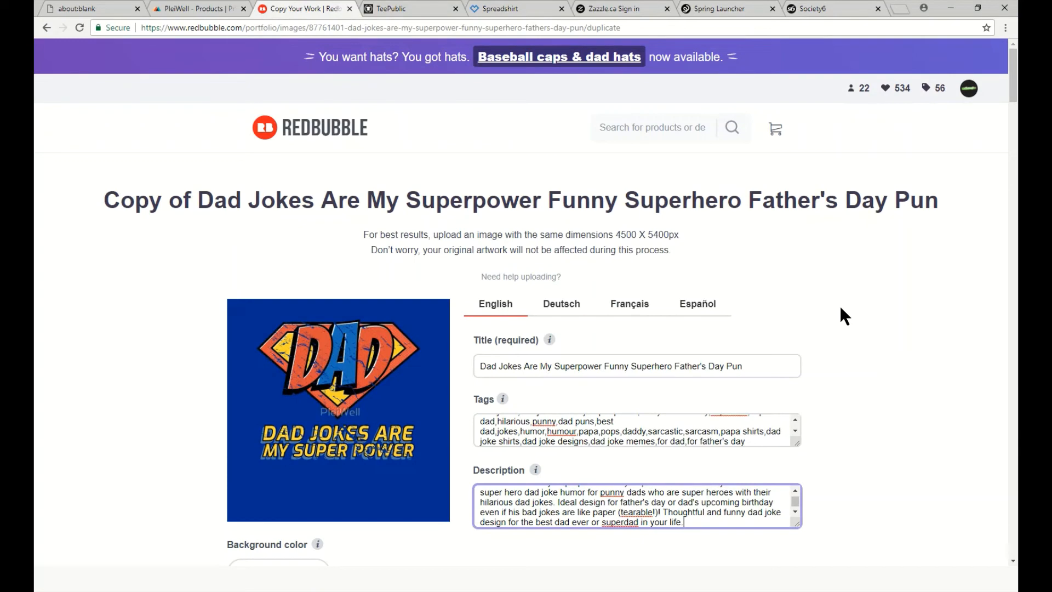
{"action": "scroll", "coordinate": [842, 317], "scroll_direction": "down", "scroll_amount": 5}
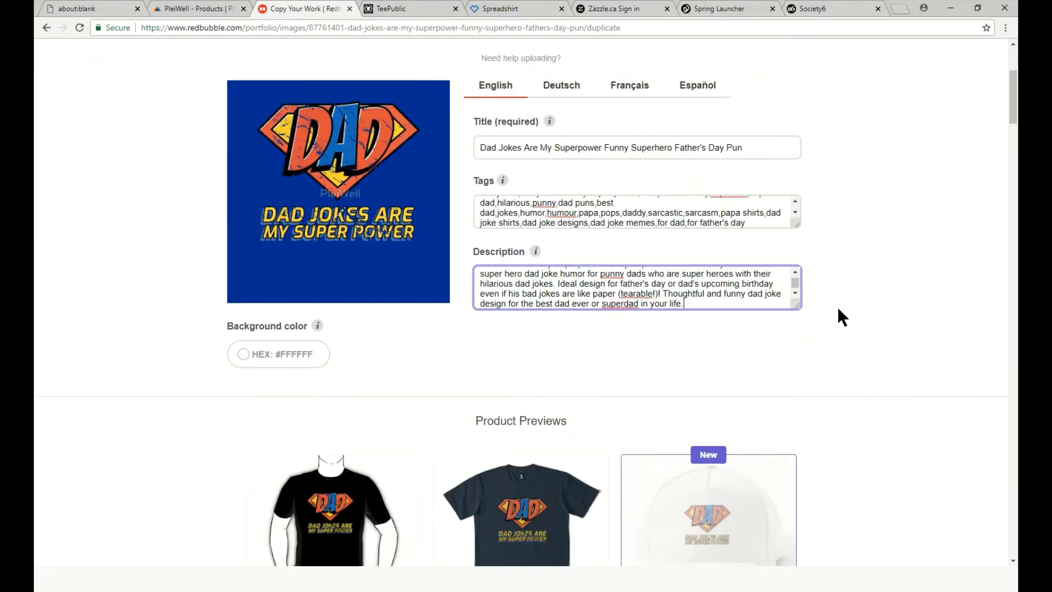
{"action": "scroll", "coordinate": [839, 307], "scroll_direction": "down", "scroll_amount": 5}
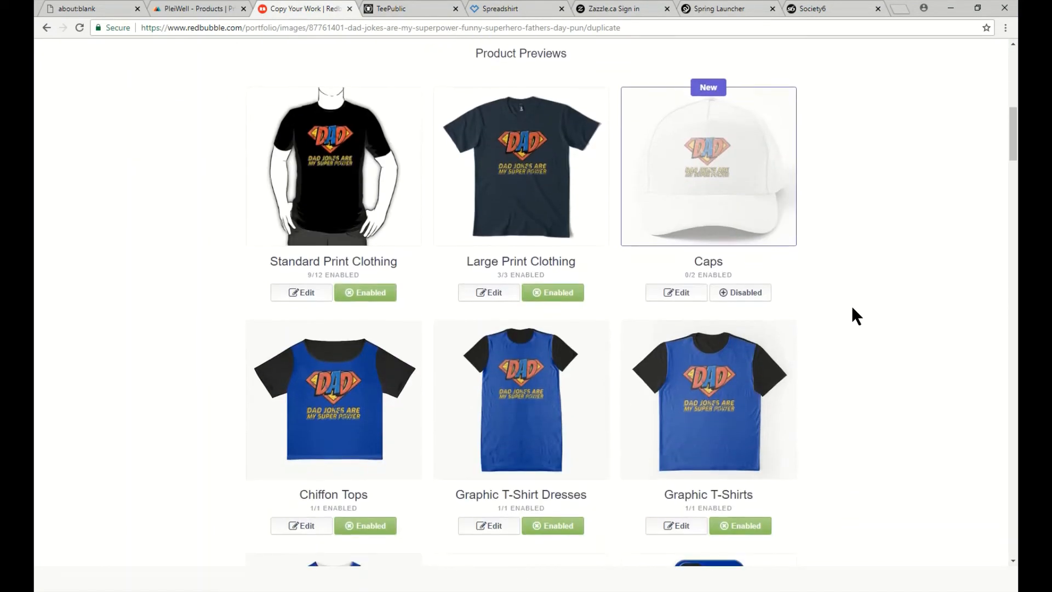
{"action": "scroll", "coordinate": [852, 308], "scroll_direction": "down", "scroll_amount": 6}
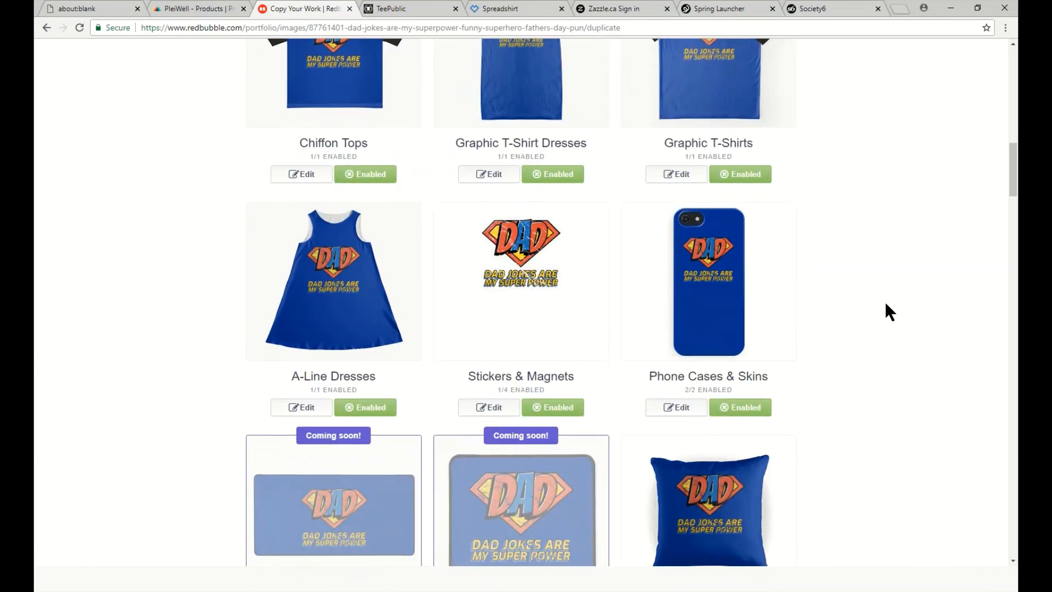
{"action": "scroll", "coordinate": [886, 310], "scroll_direction": "down", "scroll_amount": 7}
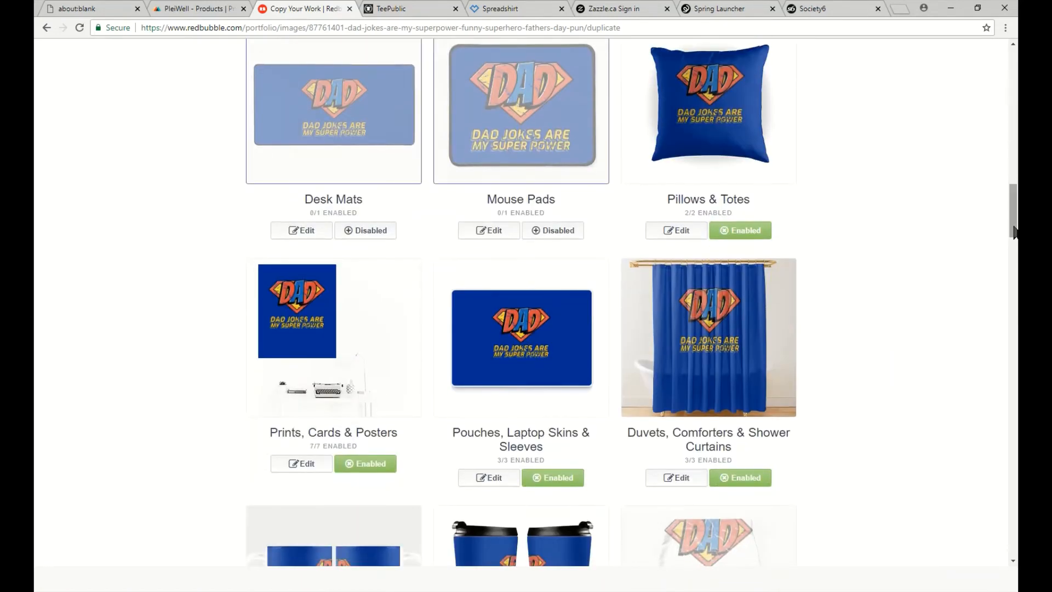
{"action": "scroll", "coordinate": [870, 320], "scroll_direction": "down", "scroll_amount": 20}
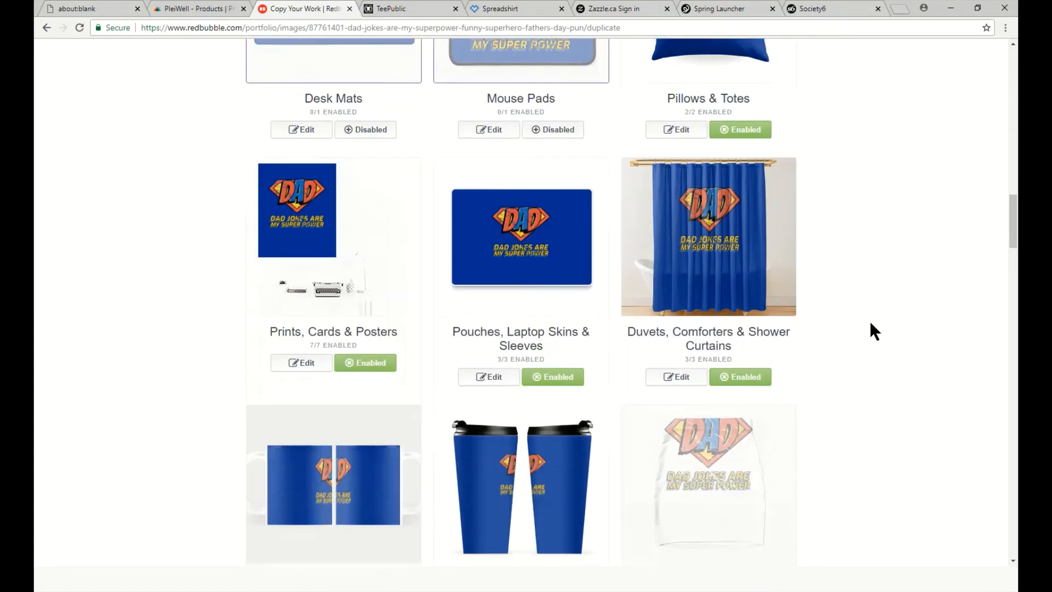
{"action": "scroll", "coordinate": [895, 300], "scroll_direction": "up", "scroll_amount": 20}
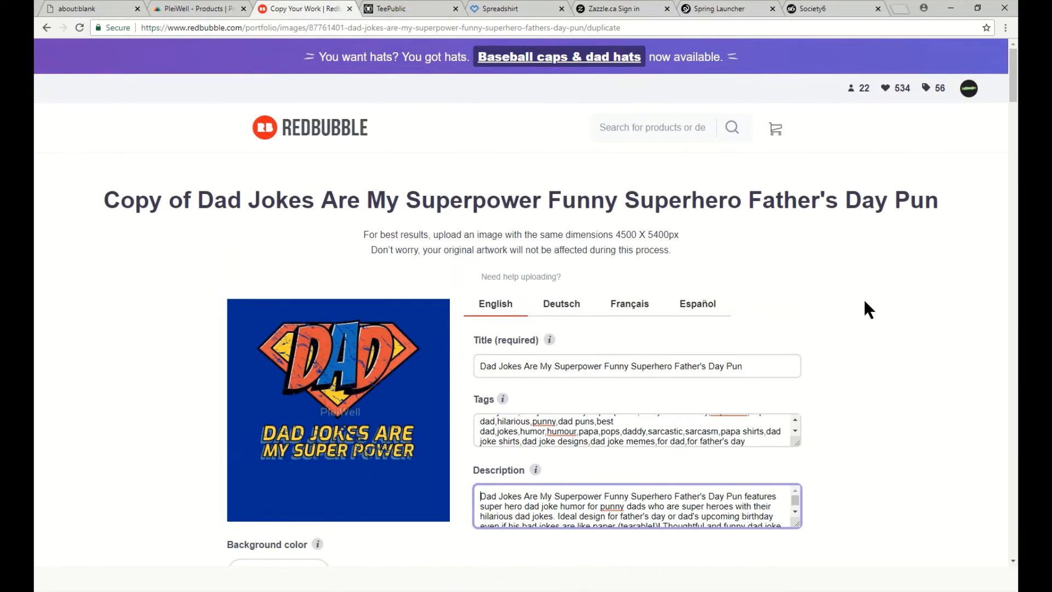
Review the TeePublic design's enabled products, product colors, title, description and tags
{"action": "left_click", "coordinate": [442, 8]}
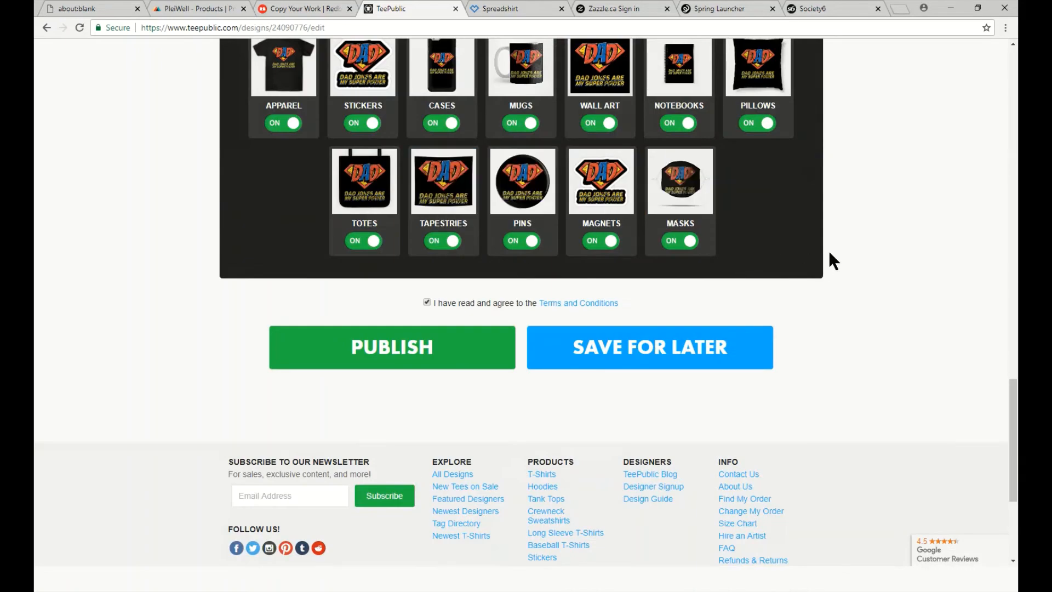
{"action": "scroll", "coordinate": [887, 290], "scroll_direction": "up", "scroll_amount": 2}
{"action": "scroll", "coordinate": [887, 287], "scroll_direction": "up", "scroll_amount": 7}
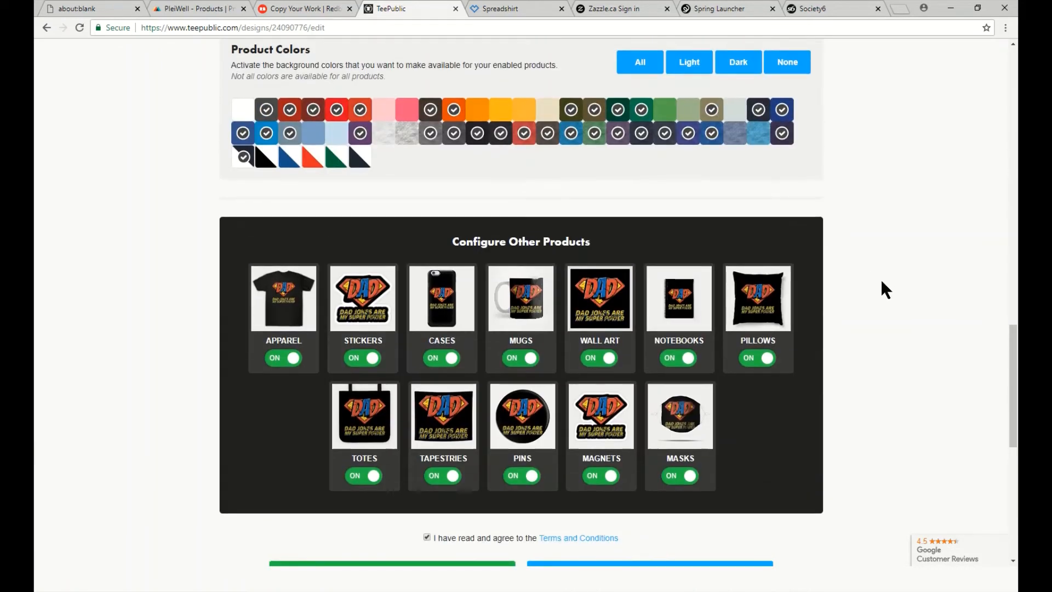
{"action": "scroll", "coordinate": [901, 291], "scroll_direction": "up", "scroll_amount": 10}
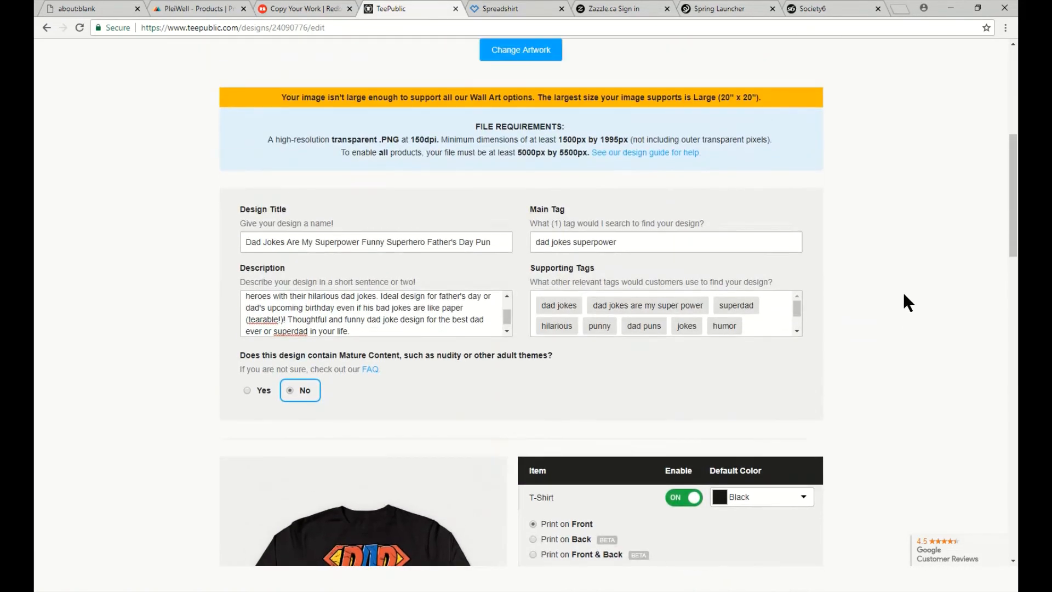
Check the TeePublic design's artwork, apparel settings, product colors and the enabled items under Configure Other Products
{"action": "scroll", "coordinate": [903, 291], "scroll_direction": "up", "scroll_amount": 6}
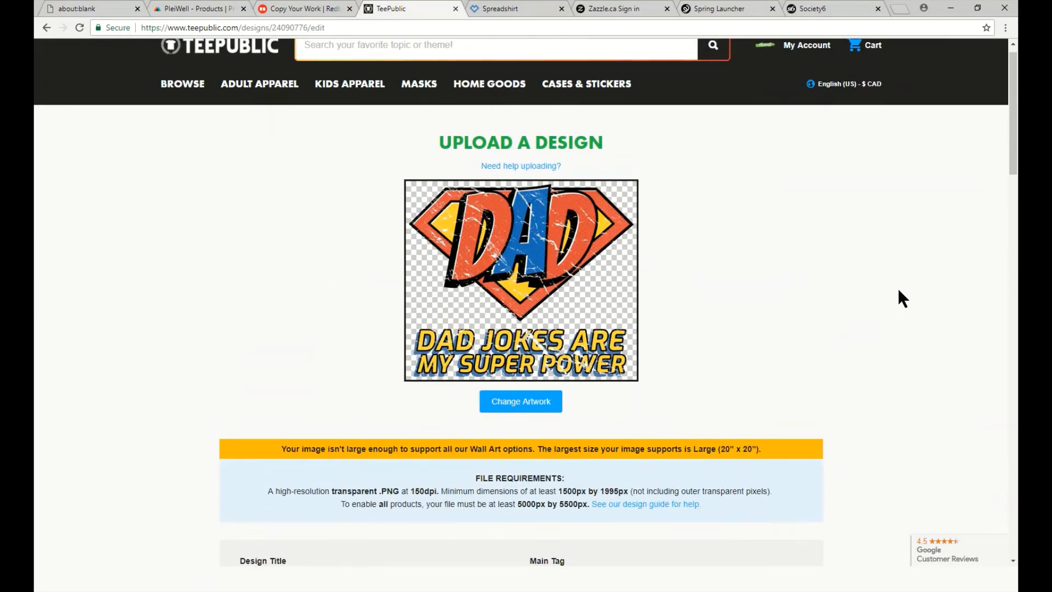
{"action": "scroll", "coordinate": [910, 294], "scroll_direction": "down", "scroll_amount": 15}
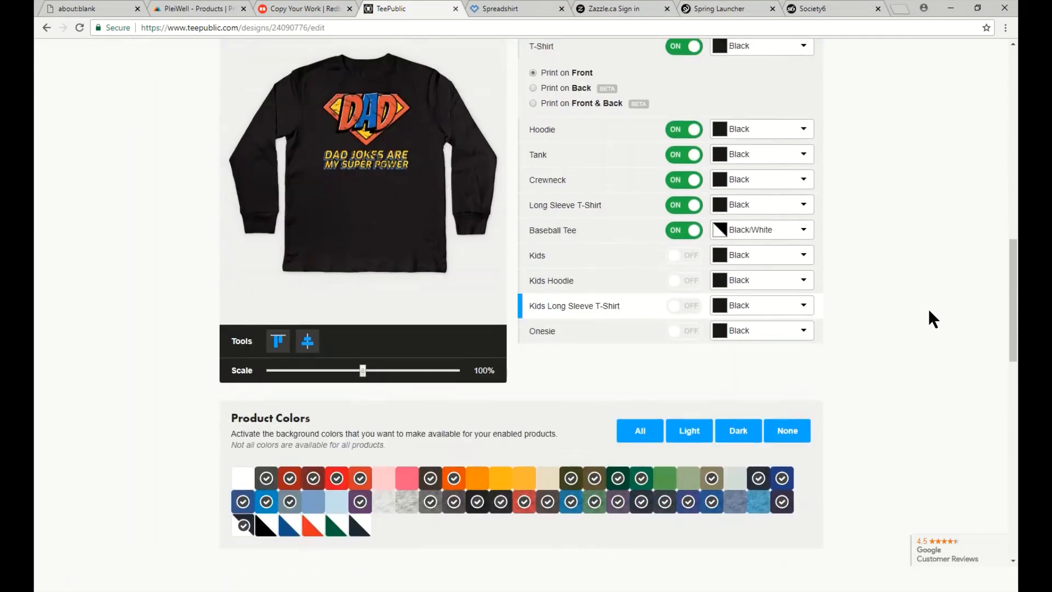
{"action": "scroll", "coordinate": [922, 314], "scroll_direction": "down", "scroll_amount": 2}
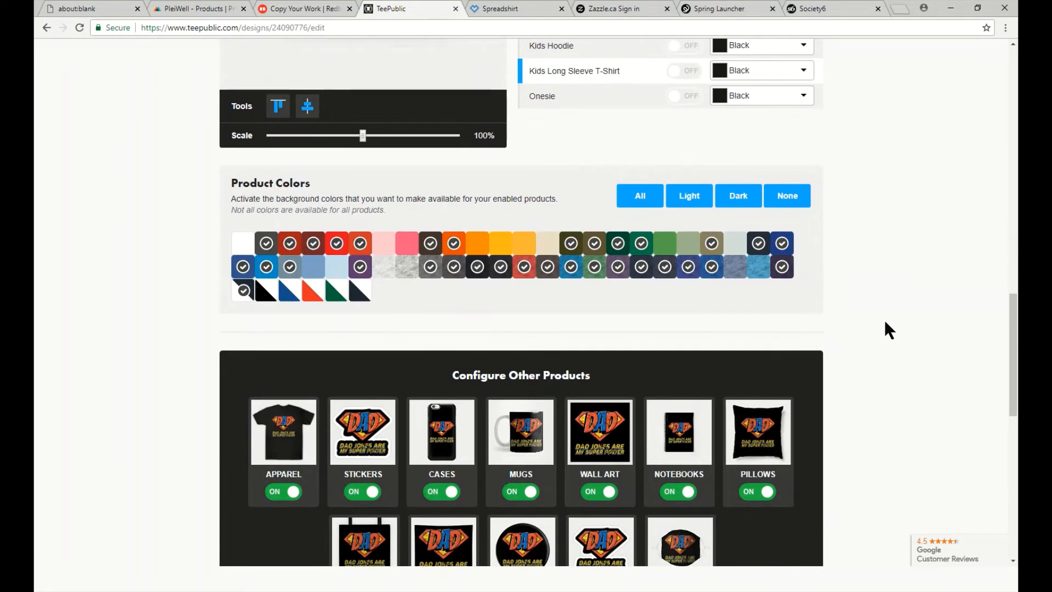
{"action": "scroll", "coordinate": [879, 320], "scroll_direction": "down", "scroll_amount": 3}
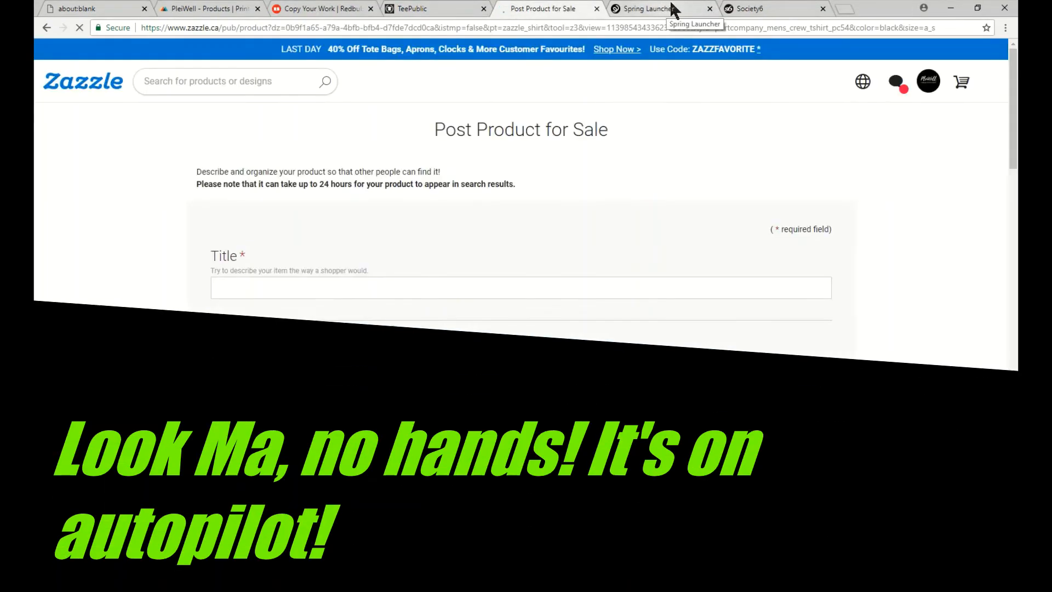
Check the automated upload progress on Spring, Society6, Redbubble, Printful and TeePublic
{"action": "left_click", "coordinate": [674, 9]}
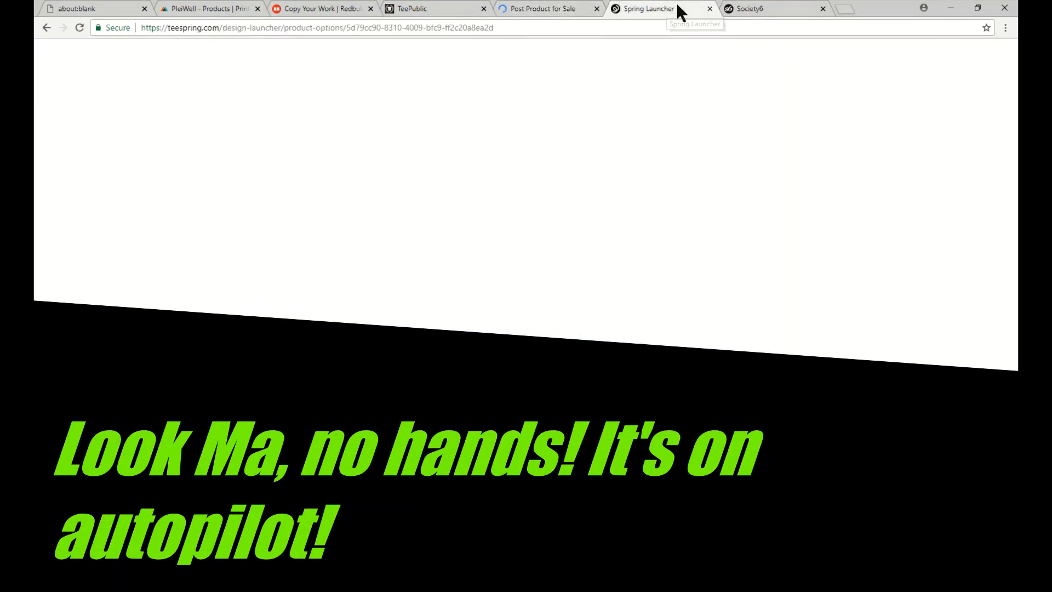
{"action": "left_click", "coordinate": [770, 5]}
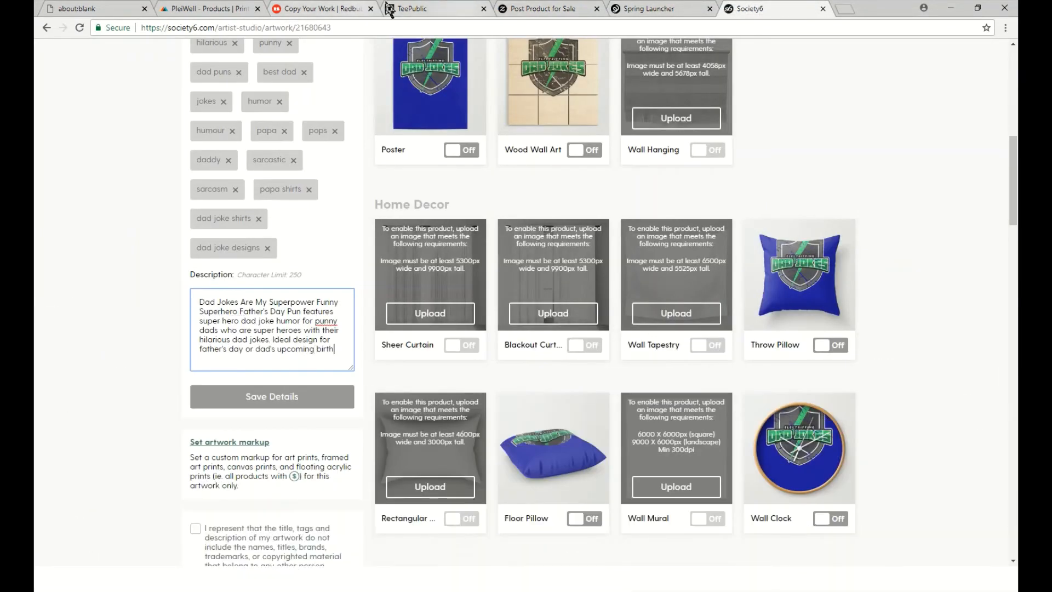
{"action": "left_click", "coordinate": [322, 9]}
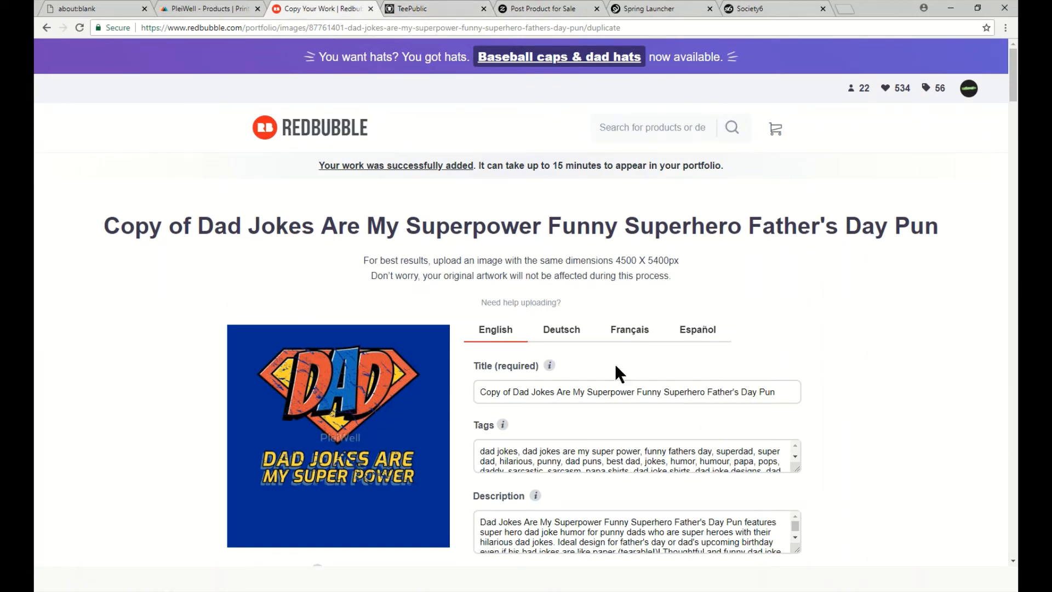
{"action": "left_click", "coordinate": [203, 8]}
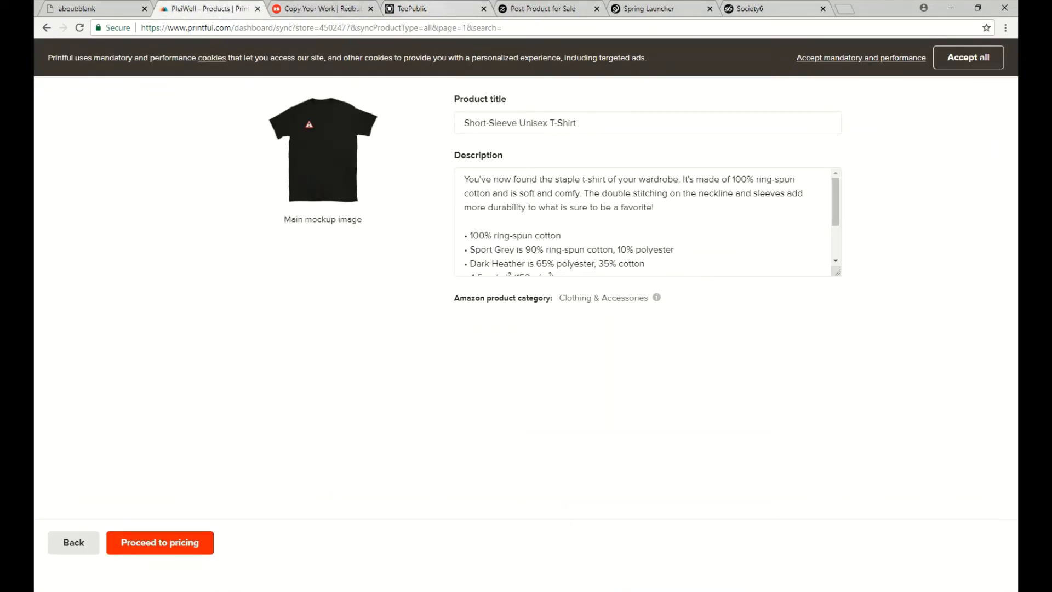
{"action": "left_click", "coordinate": [430, 10]}
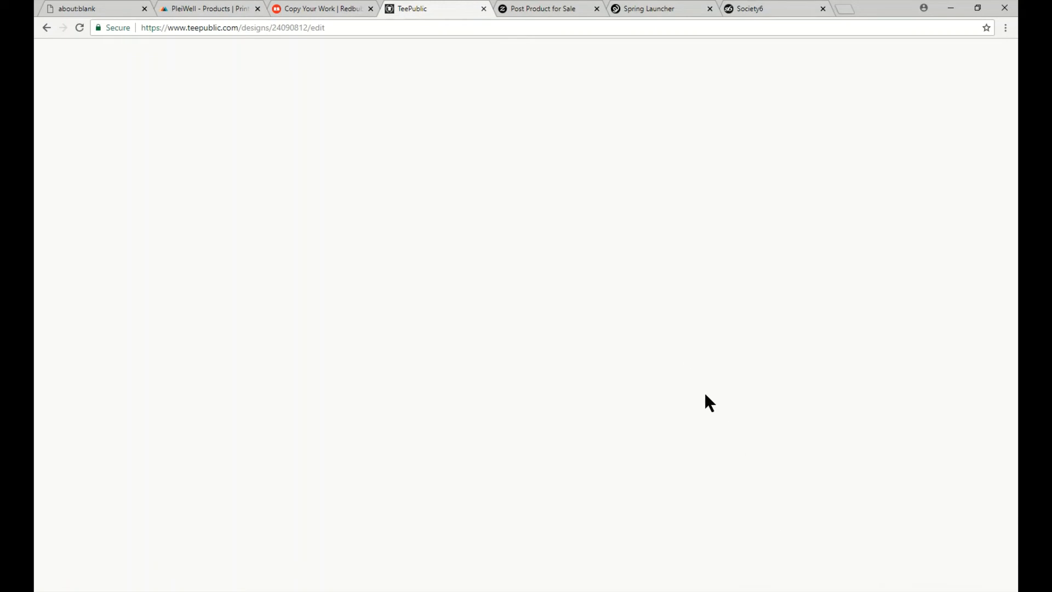
Fill in the TeePublic title "Dad Jokes Are My Superpower Funny Superhero Father's Day Pun" and begin the description with the same phrase
{"action": "type", "text": "Superhero Father's Day Pun"}
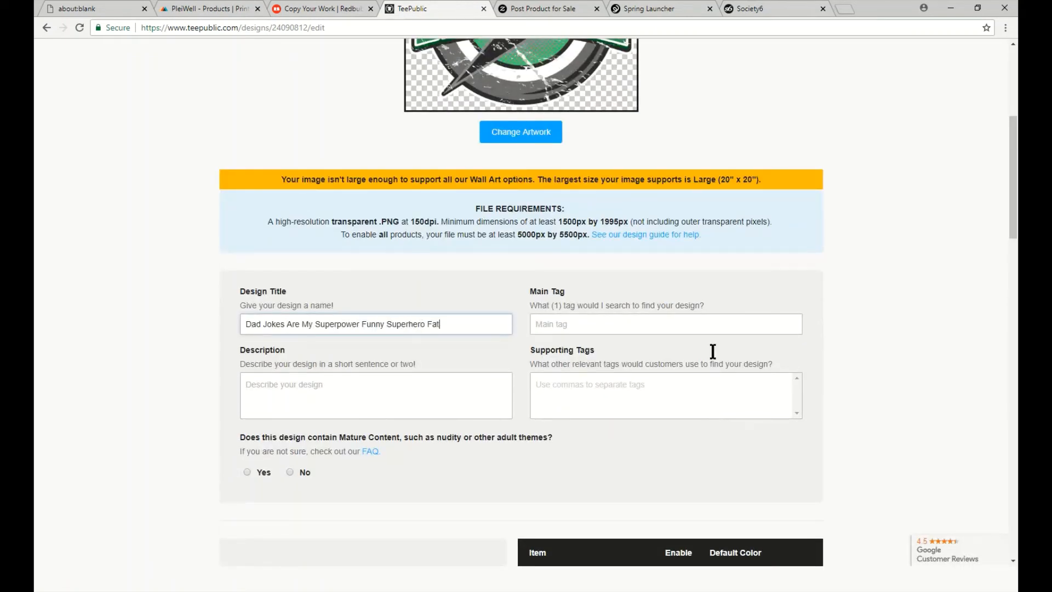
{"action": "scroll", "coordinate": [720, 342], "scroll_direction": "up", "scroll_amount": 3}
{"action": "key", "text": "Tab"}
{"action": "type", "text": "Dad Jokes Are My Superpower Funny Superhero Father's Day Pun featured"}
{"action": "scroll", "coordinate": [716, 348], "scroll_direction": "down", "scroll_amount": 6}
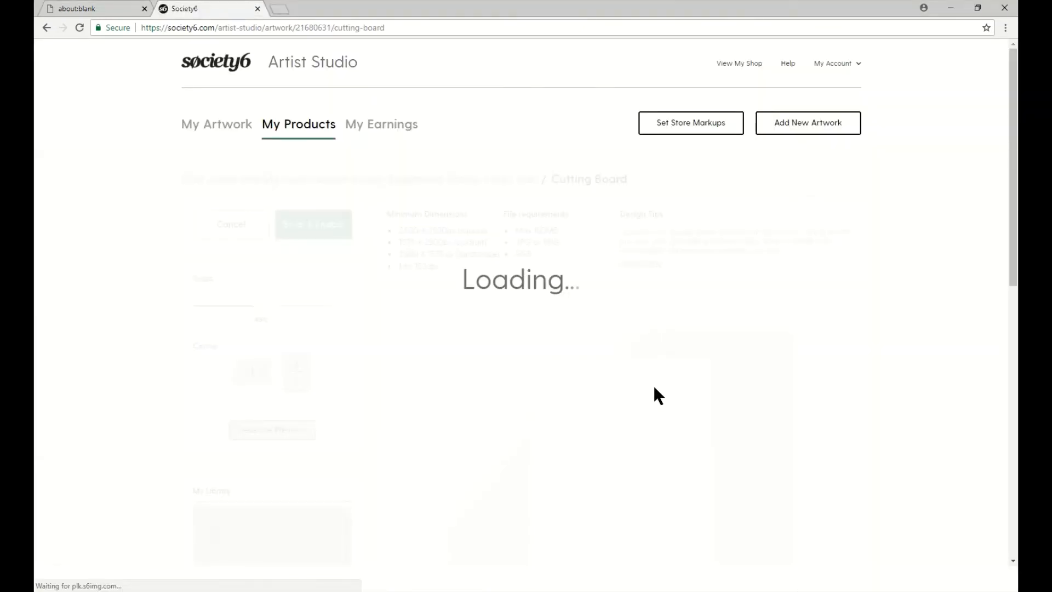
Check the artwork placement and scale on the Society6 Cutting Board product page
{"action": "scroll", "coordinate": [649, 313], "scroll_direction": "down", "scroll_amount": 5}
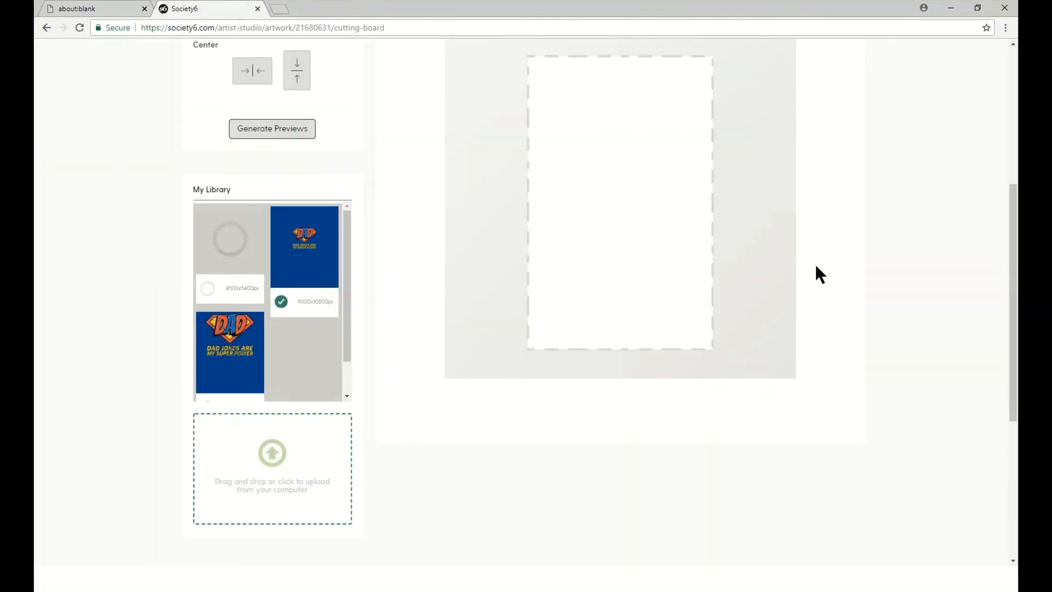
{"action": "scroll", "coordinate": [815, 268], "scroll_direction": "up", "scroll_amount": 1}
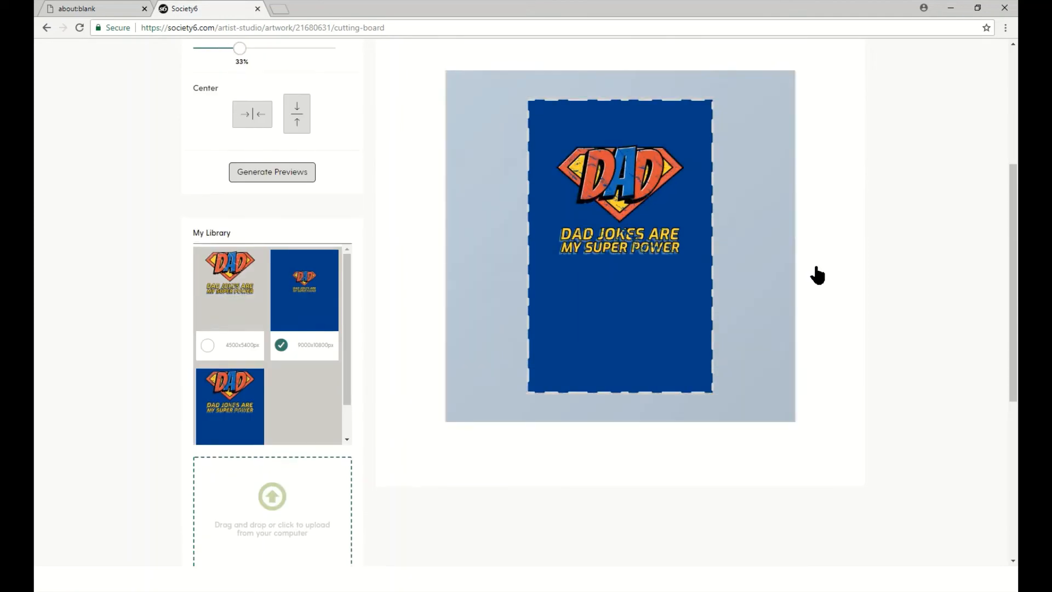
{"action": "scroll", "coordinate": [818, 275], "scroll_direction": "up", "scroll_amount": 5}
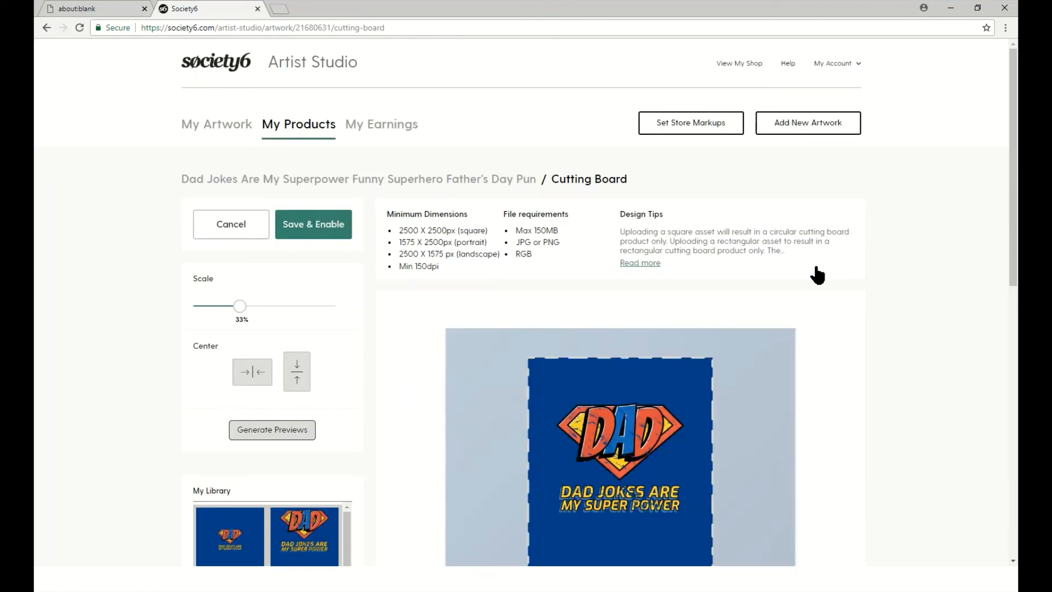
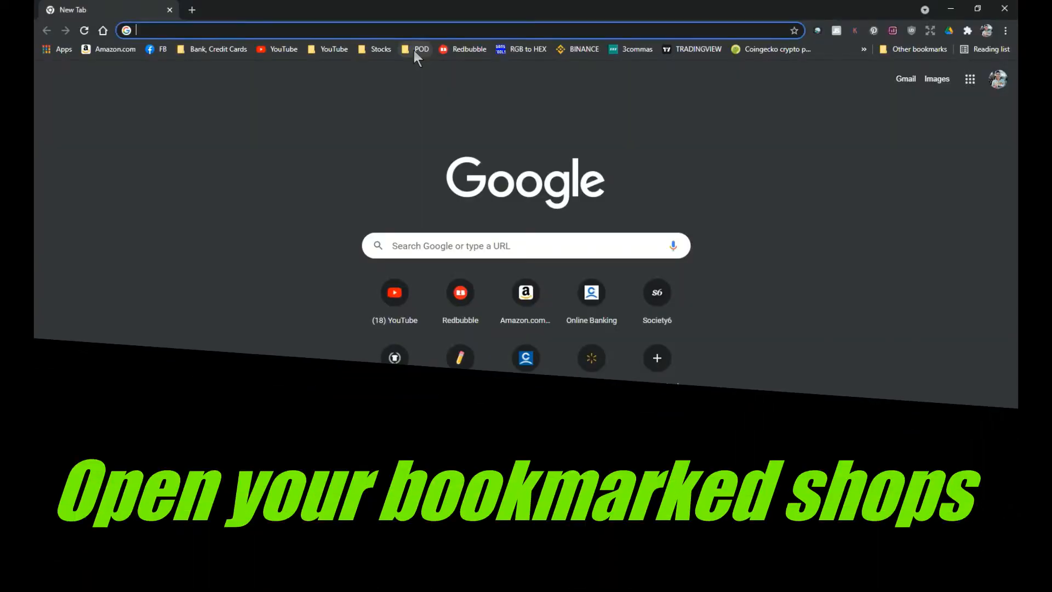
Open all bookmarked shops from the POD Marketplaces folder in new tabs
{"action": "left_click", "coordinate": [415, 52]}
{"action": "mouse_move", "coordinate": [424, 67]}
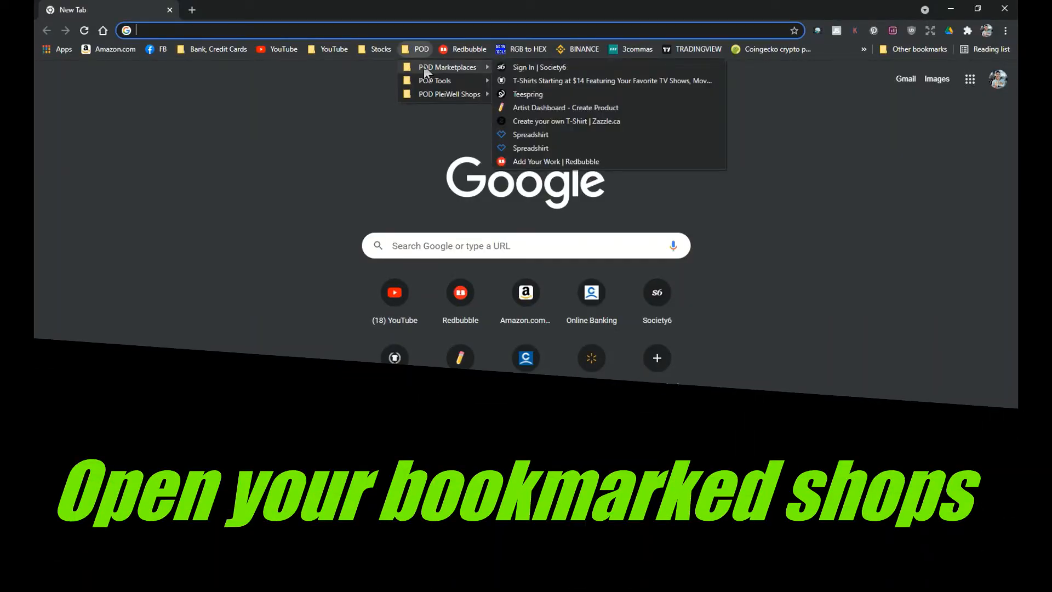
{"action": "middle_click", "coordinate": [424, 66]}
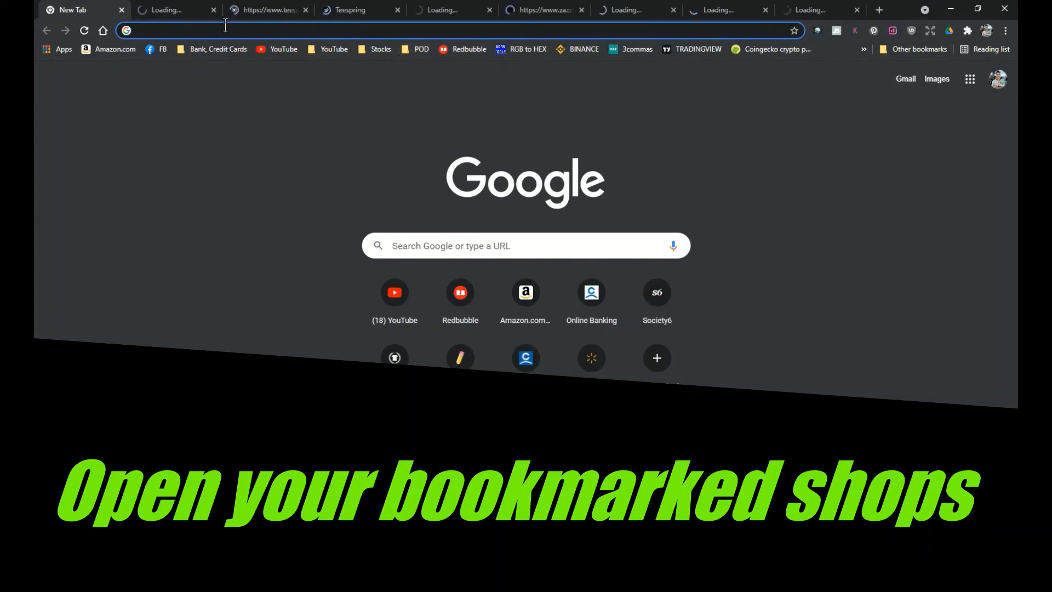
Look through the opened Society6, TeePublic, Teespring, Threadless, Zazzle, Spreadshirt and Redbubble pages to check their login status
{"action": "left_click", "coordinate": [183, 8]}
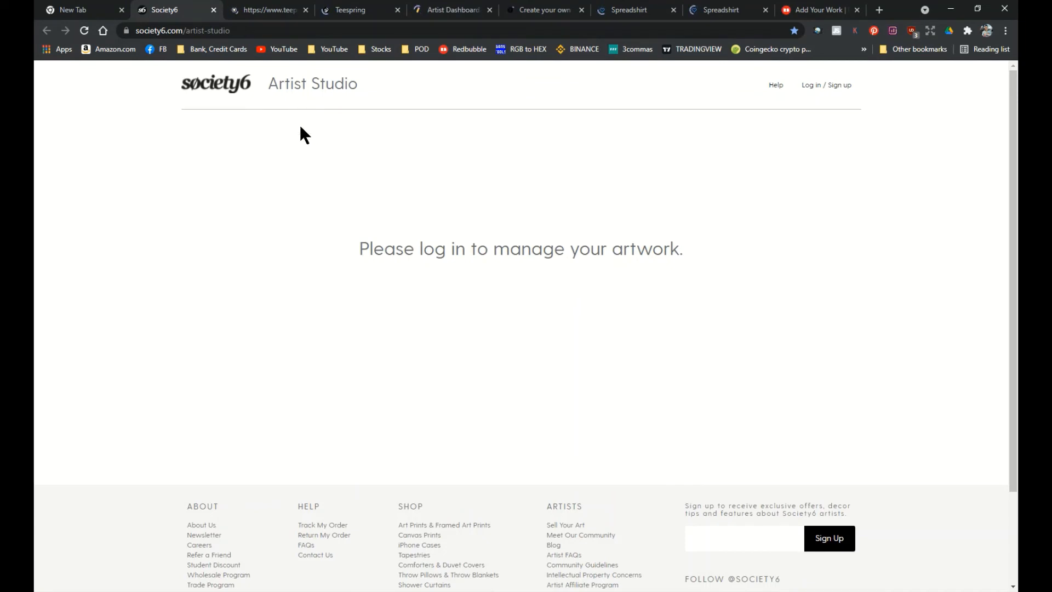
{"action": "left_click", "coordinate": [272, 11]}
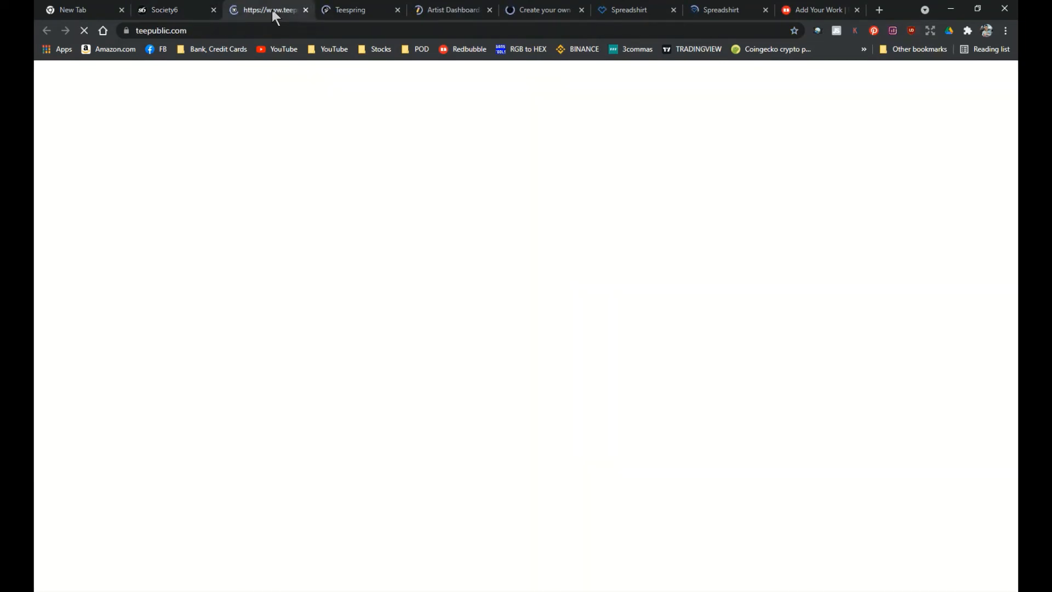
{"action": "left_click", "coordinate": [349, 11]}
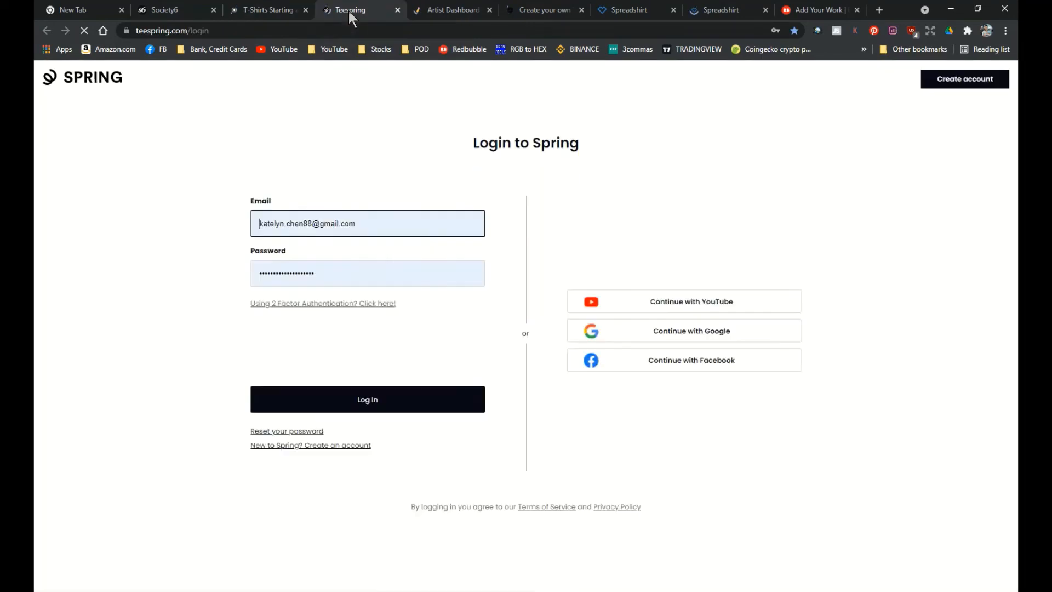
{"action": "left_click", "coordinate": [461, 11]}
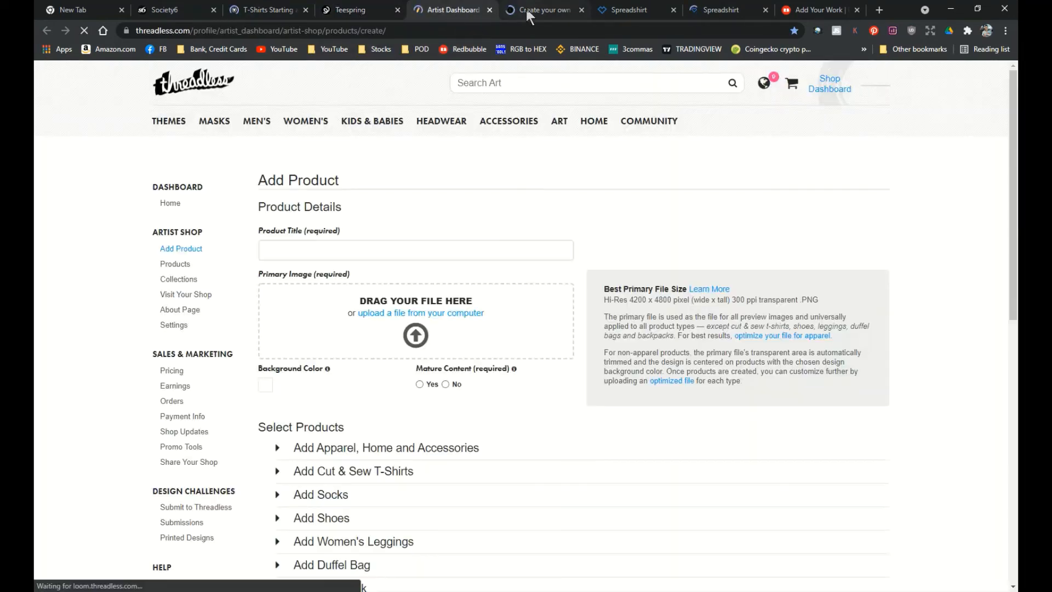
{"action": "left_click", "coordinate": [527, 9]}
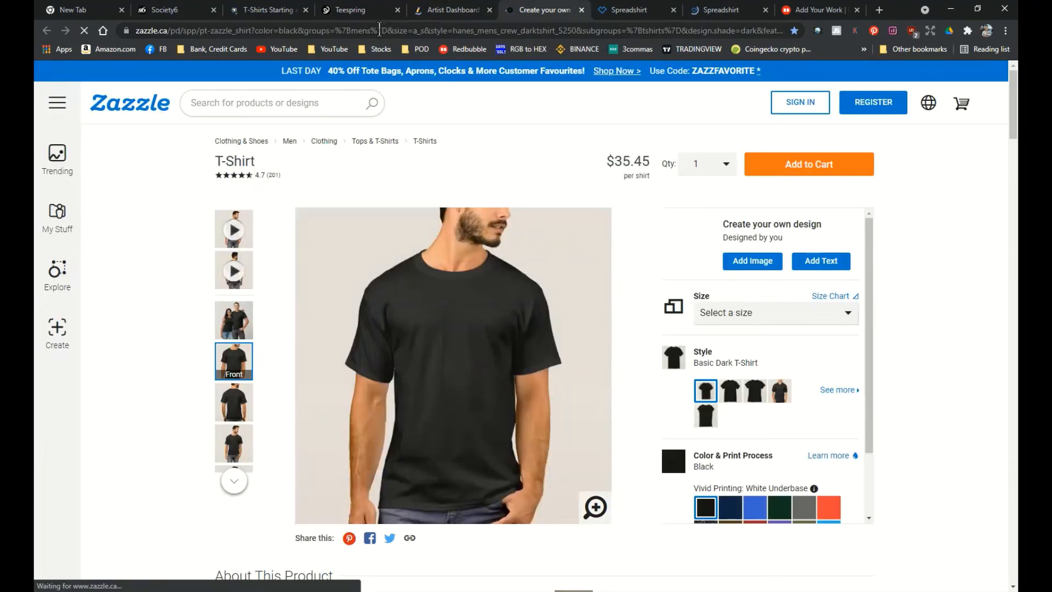
{"action": "left_click", "coordinate": [636, 10]}
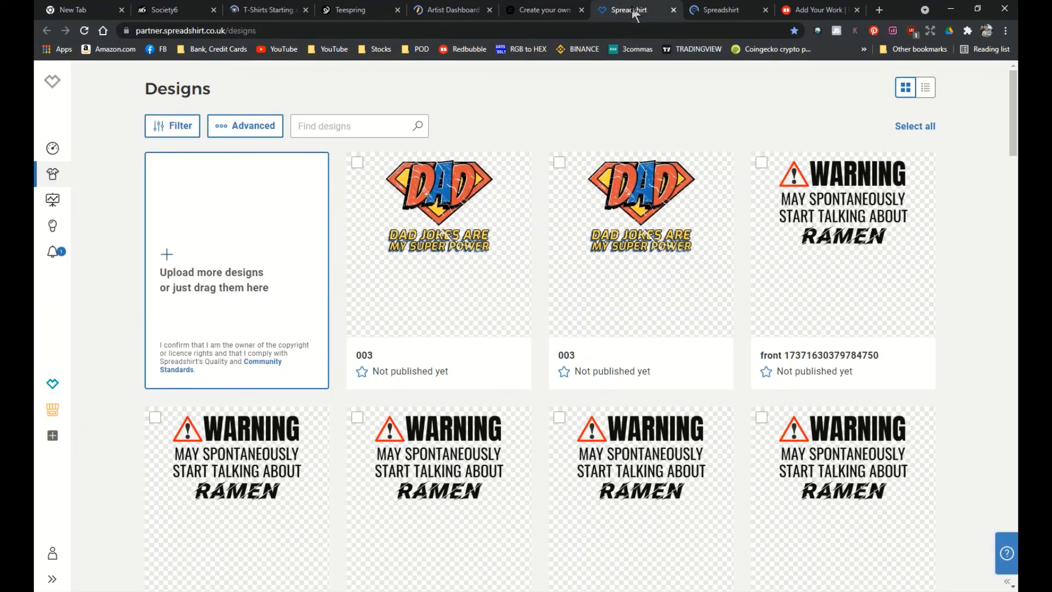
{"action": "left_click", "coordinate": [734, 10]}
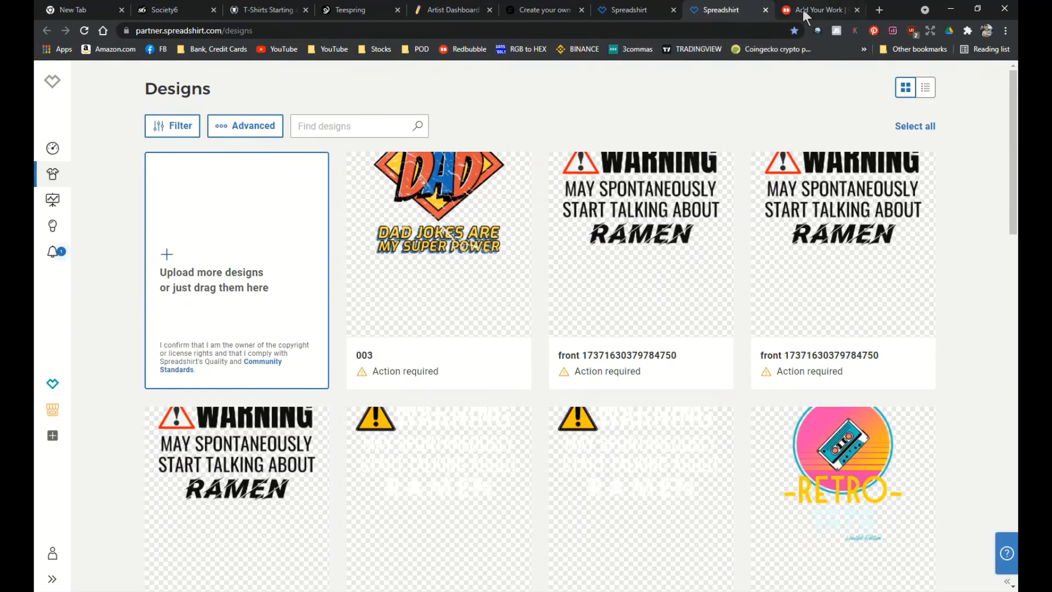
{"action": "left_click", "coordinate": [803, 9]}
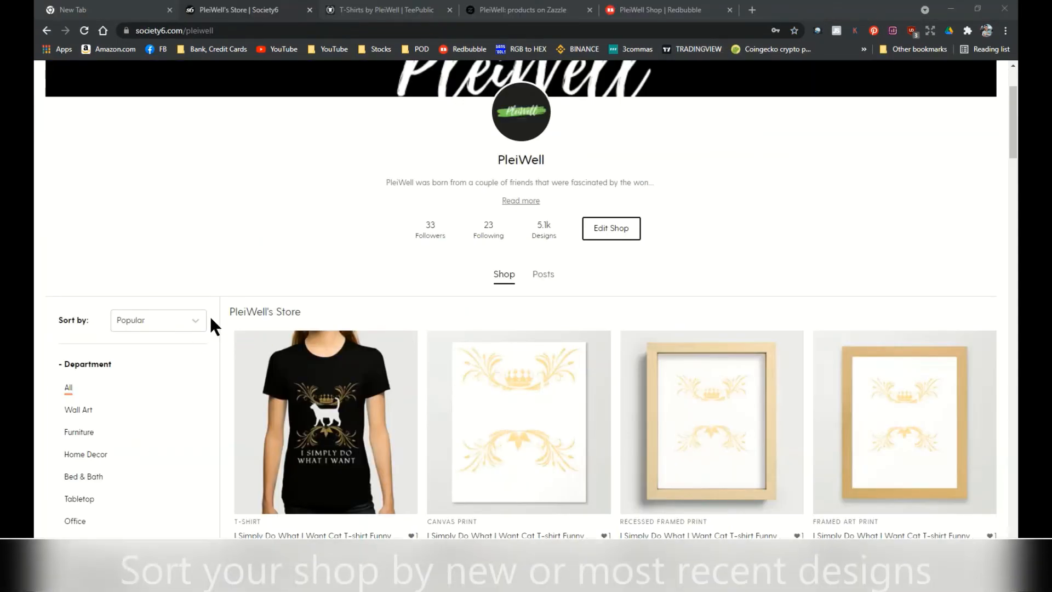
Sort the PleiWell store on Society6 by New
{"action": "scroll", "coordinate": [180, 290], "scroll_direction": "down", "scroll_amount": 1}
{"action": "left_click", "coordinate": [160, 266]}
{"action": "left_click", "coordinate": [146, 308]}
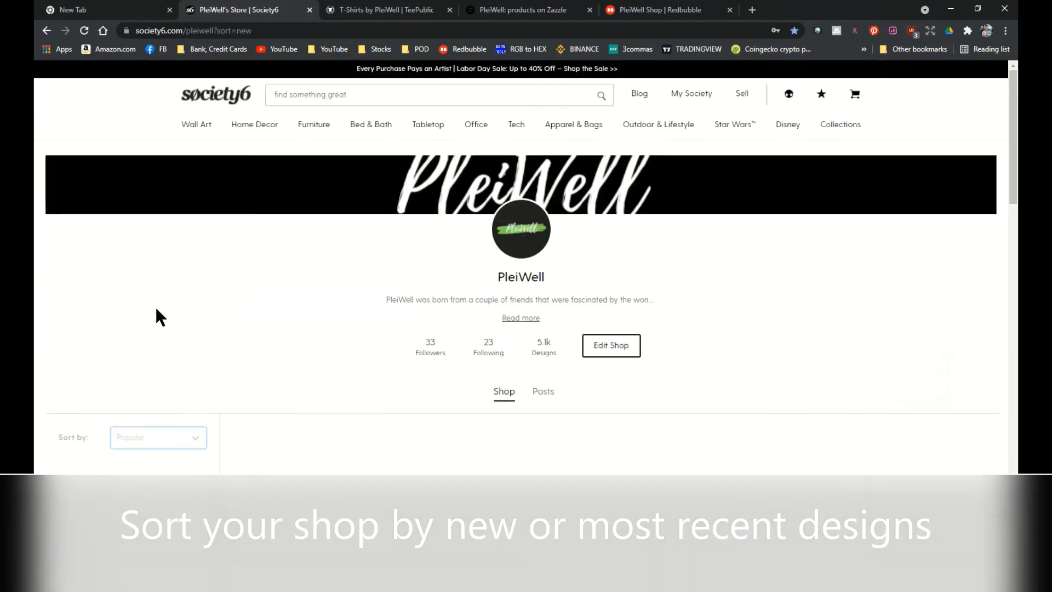
Look through the newest Dad Jokes products in the Society6 store
{"action": "scroll", "coordinate": [376, 312], "scroll_direction": "down", "scroll_amount": 2}
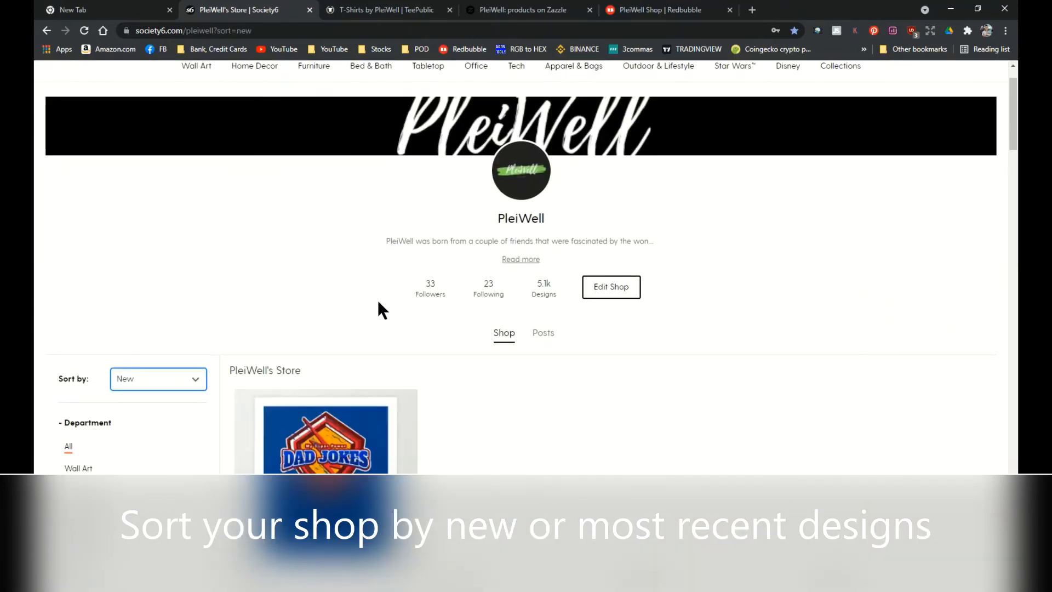
{"action": "scroll", "coordinate": [692, 304], "scroll_direction": "down", "scroll_amount": 2}
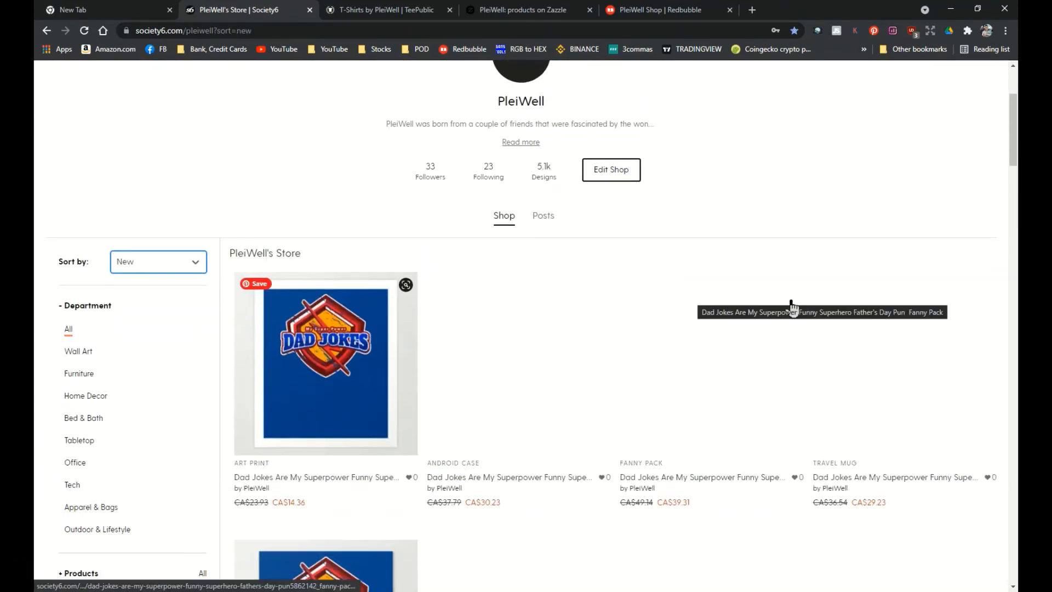
{"action": "left_click_drag", "start_coordinate": [1012, 154], "coordinate": [1000, 197]}
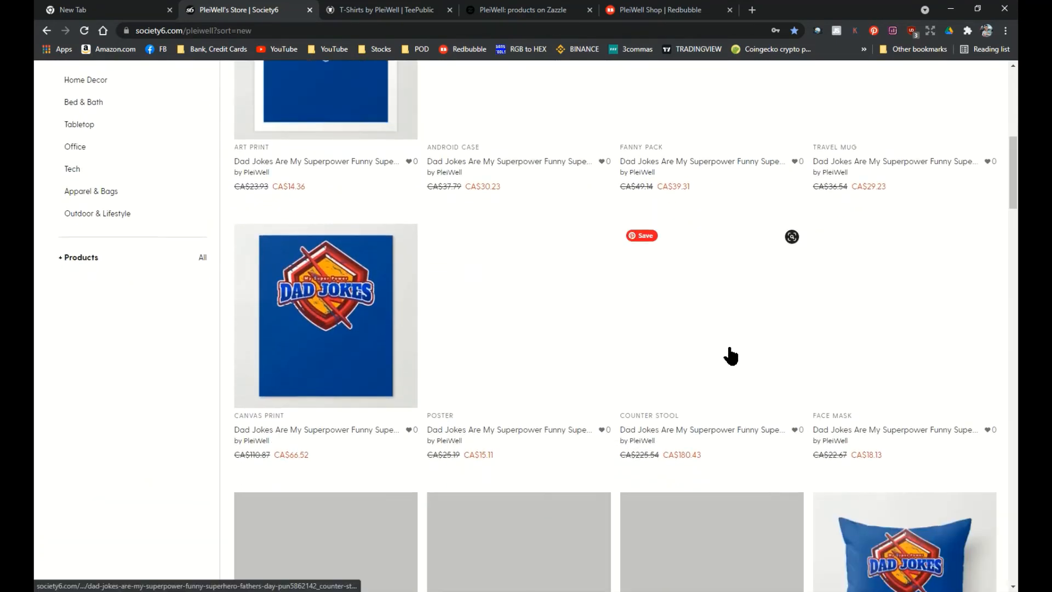
{"action": "scroll", "coordinate": [727, 356], "scroll_direction": "up", "scroll_amount": 1}
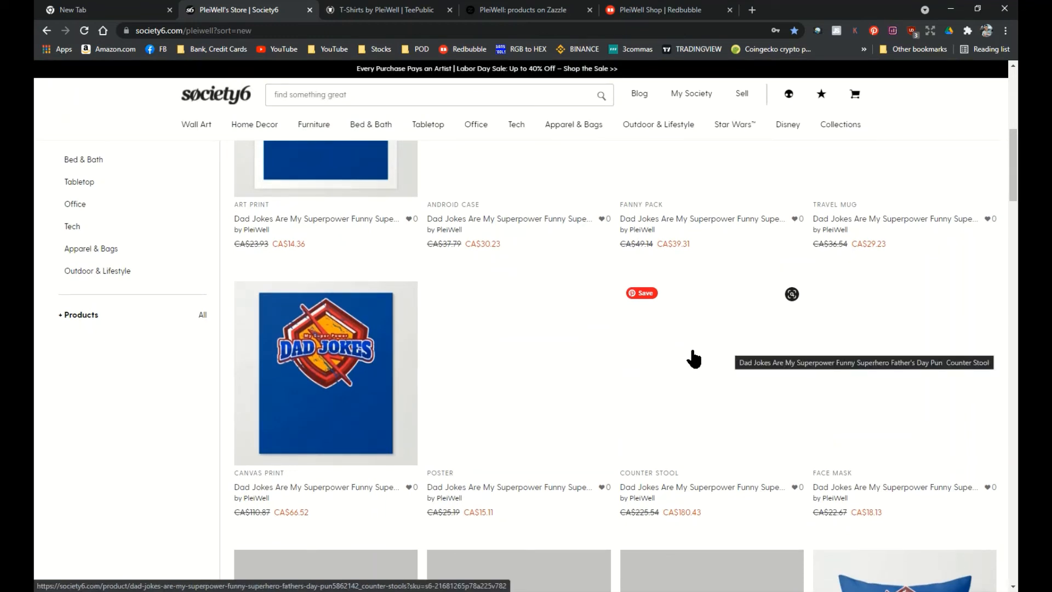
{"action": "scroll", "coordinate": [693, 359], "scroll_direction": "up", "scroll_amount": 4}
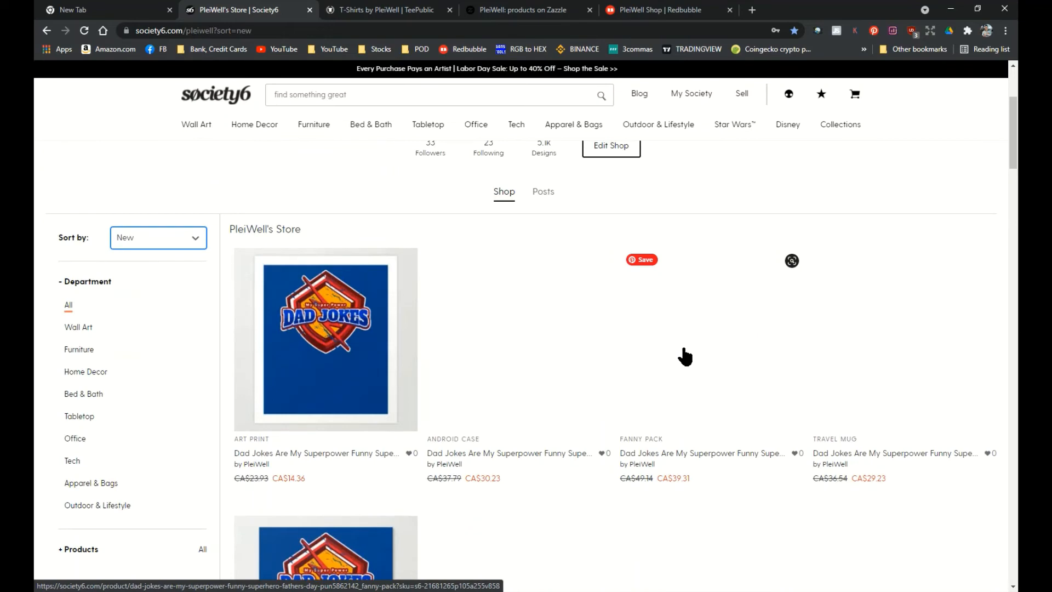
Switch to the PleiWell TeePublic storefront and sort its designs by Newest
{"action": "key", "text": "ctrl+Tab"}
{"action": "scroll", "coordinate": [867, 310], "scroll_direction": "down", "scroll_amount": 4}
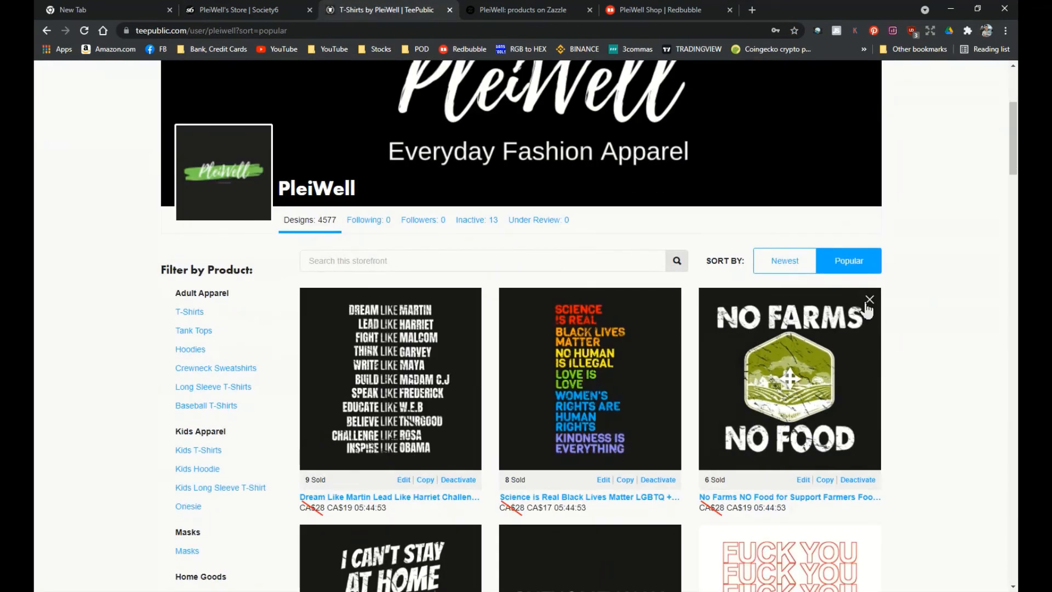
{"action": "left_click", "coordinate": [787, 263]}
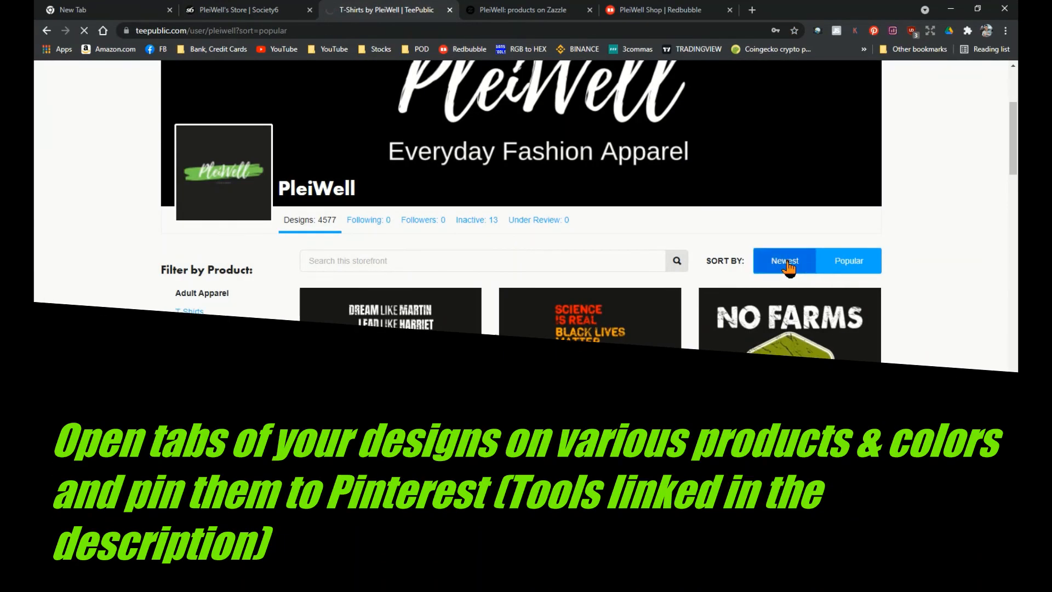
Open five of the newest Dad Jokes designs from the PleiWell TeePublic storefront in separate browser tabs
{"action": "scroll", "coordinate": [877, 274], "scroll_direction": "down", "scroll_amount": 5}
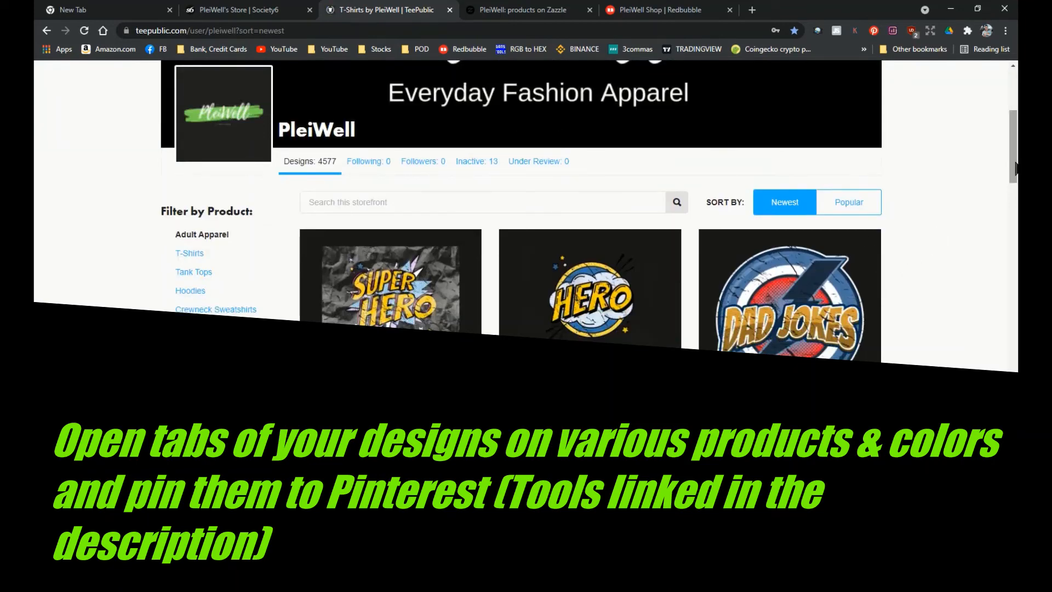
{"action": "left_click_drag", "start_coordinate": [1015, 163], "coordinate": [1009, 187]}
{"action": "middle_click", "coordinate": [419, 189]}
{"action": "middle_click", "coordinate": [581, 187]}
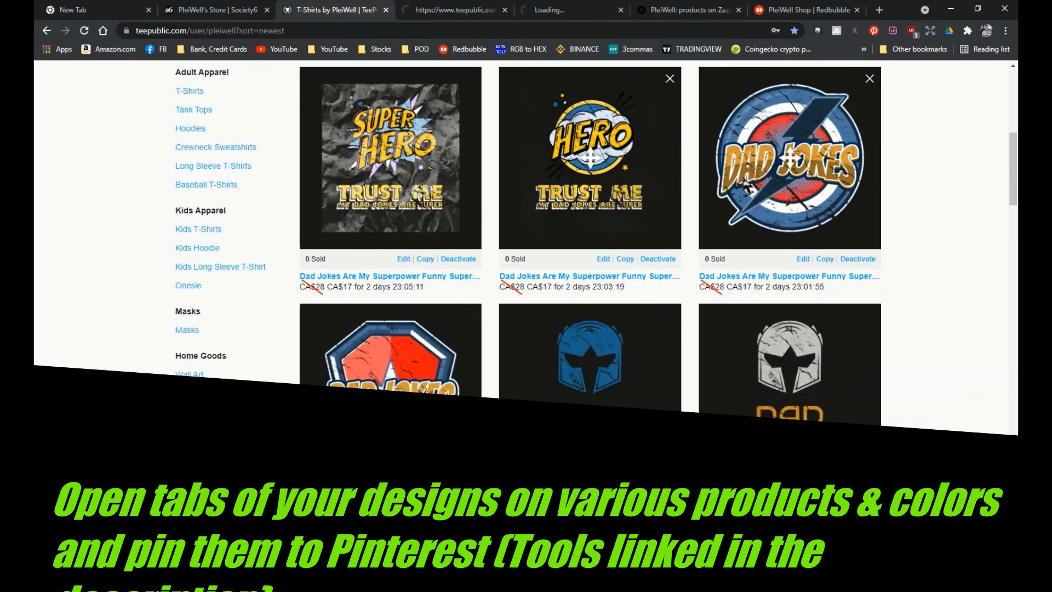
{"action": "middle_click", "coordinate": [745, 181]}
{"action": "middle_click", "coordinate": [750, 345]}
{"action": "middle_click", "coordinate": [458, 422]}
{"action": "scroll", "coordinate": [463, 430], "scroll_direction": "down", "scroll_amount": 4}
{"action": "scroll", "coordinate": [884, 86], "scroll_direction": "up", "scroll_amount": 3}
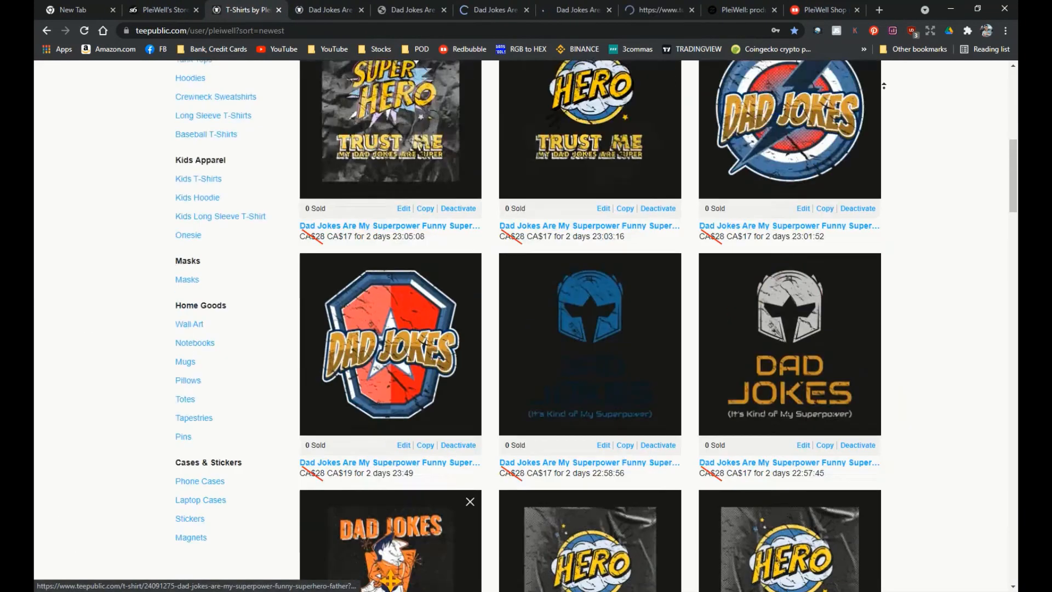
Pin all design images from the TeePublic storefront to the Pinterest board Dad Pops Father Papa Papi
{"action": "scroll", "coordinate": [884, 86], "scroll_direction": "up", "scroll_amount": 5}
{"action": "left_click", "coordinate": [875, 30]}
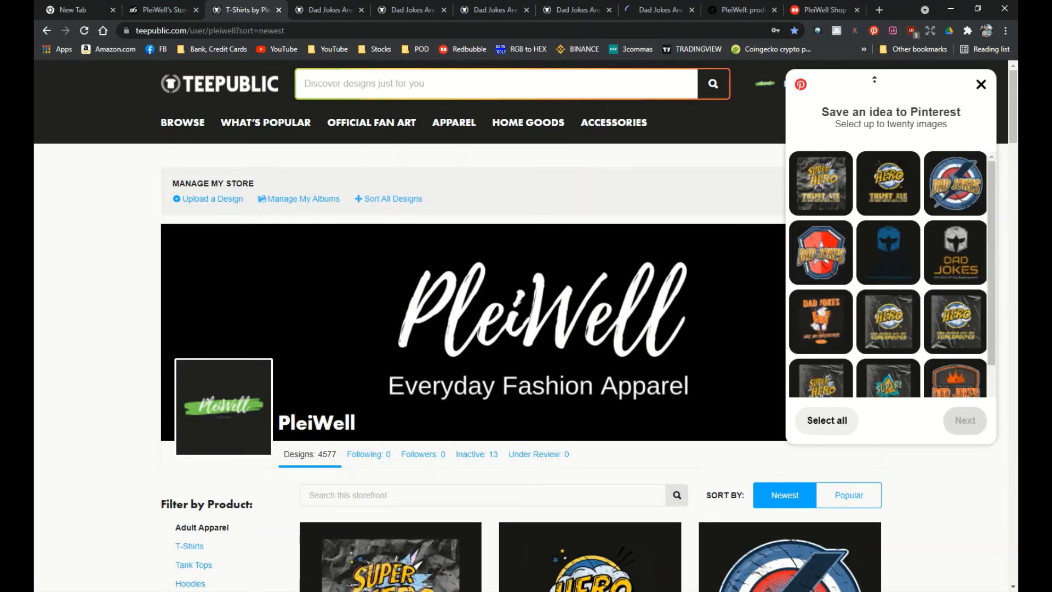
{"action": "scroll", "coordinate": [823, 425], "scroll_direction": "down", "scroll_amount": 1}
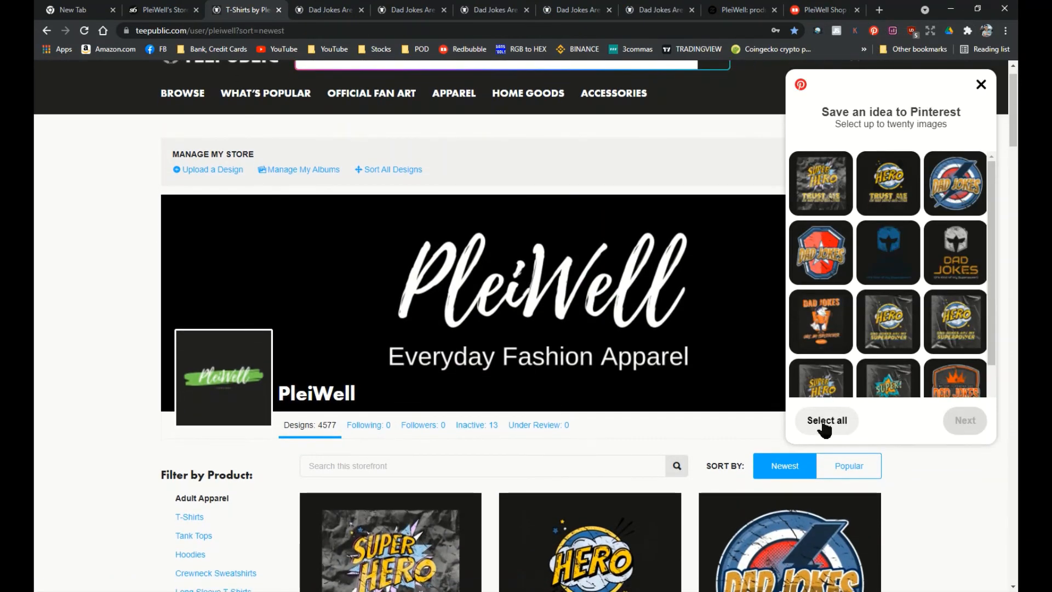
{"action": "left_click", "coordinate": [824, 423]}
{"action": "left_click", "coordinate": [945, 422]}
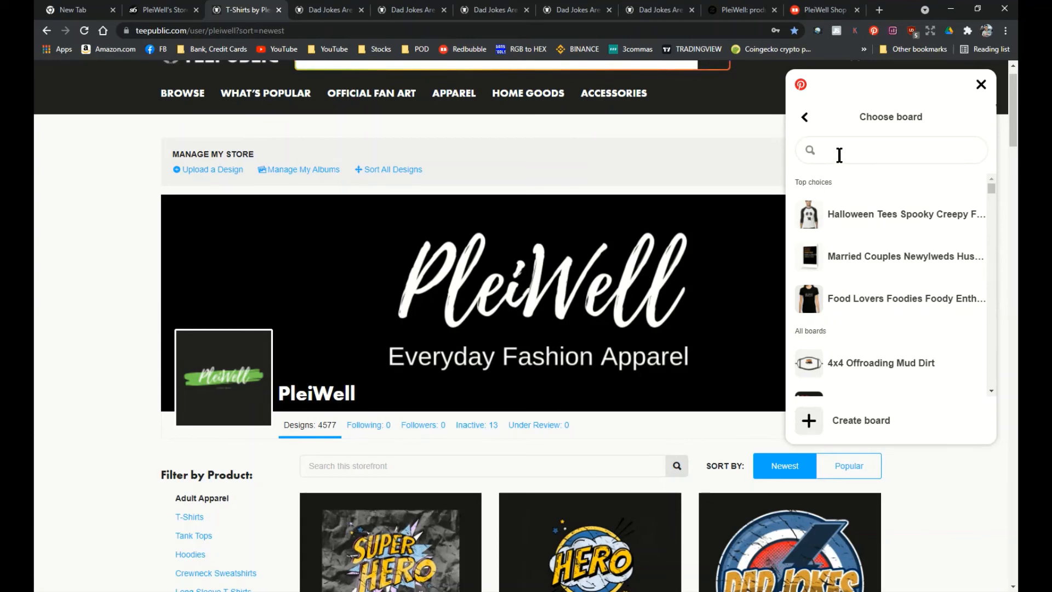
{"action": "type", "text": "AD"}
{"action": "left_click", "coordinate": [926, 196]}
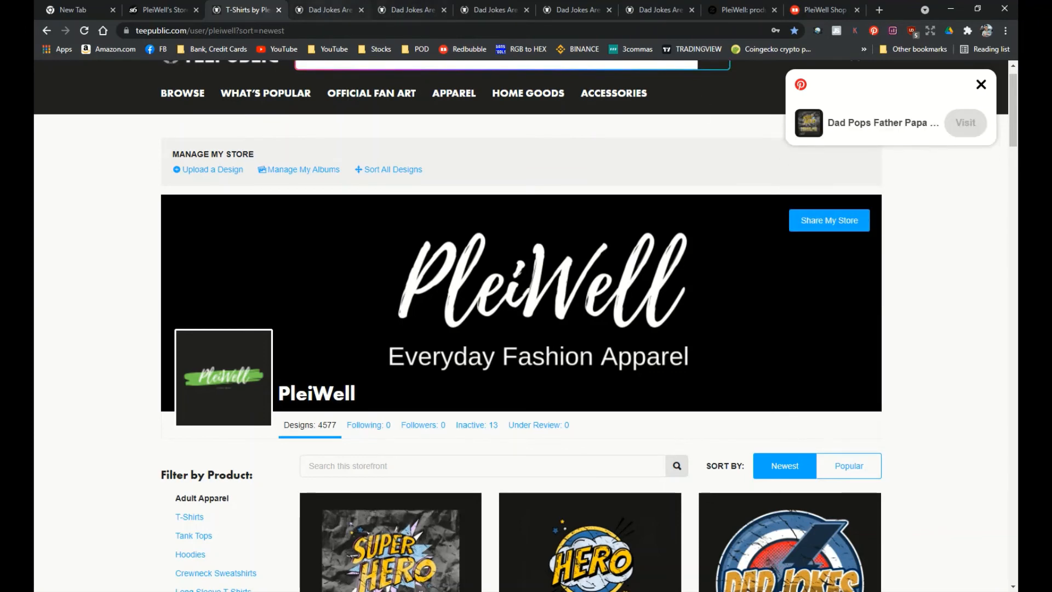
Pin the Super Hero listing's images and the black Hero crewneck sweatshirt to the Dad Pops Father Papa Papi board
{"action": "left_click", "coordinate": [328, 10]}
{"action": "scroll", "coordinate": [771, 263], "scroll_direction": "down", "scroll_amount": 12}
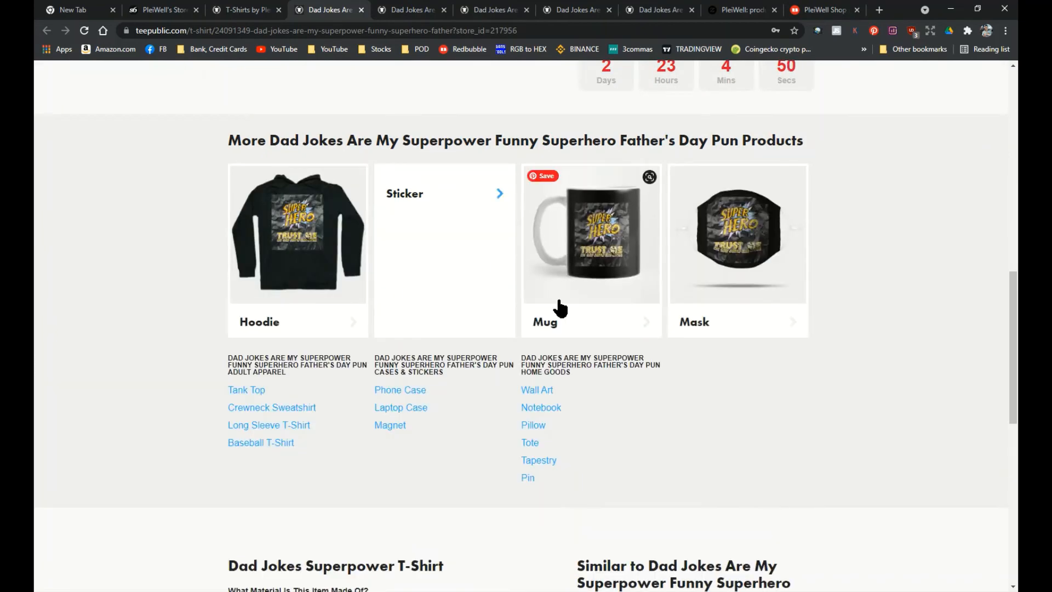
{"action": "left_click", "coordinate": [874, 31]}
{"action": "left_click", "coordinate": [822, 420]}
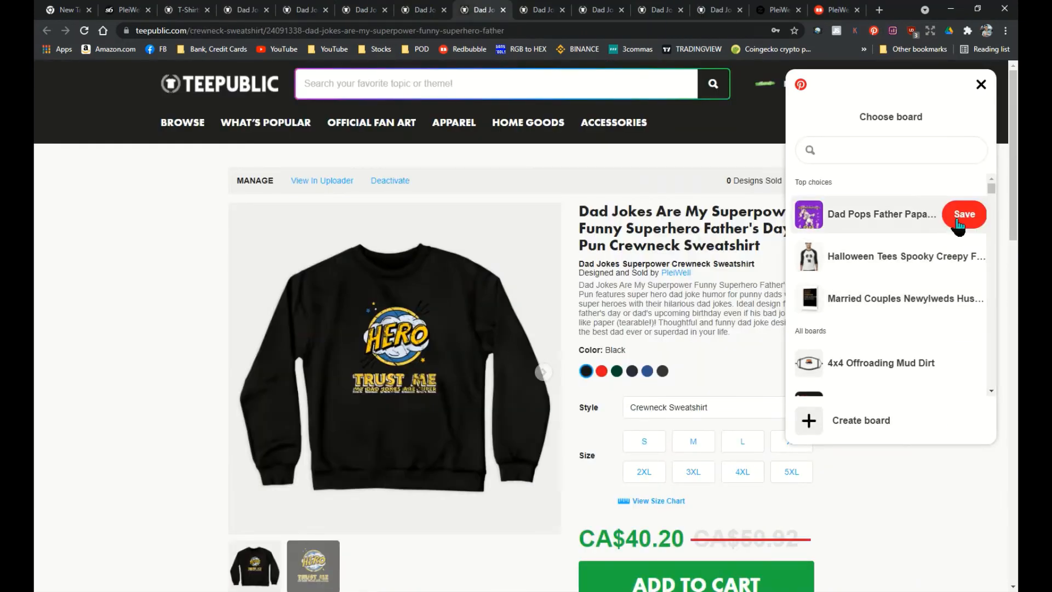
{"action": "left_click", "coordinate": [960, 215]}
{"action": "key", "text": "ctrl+w"}
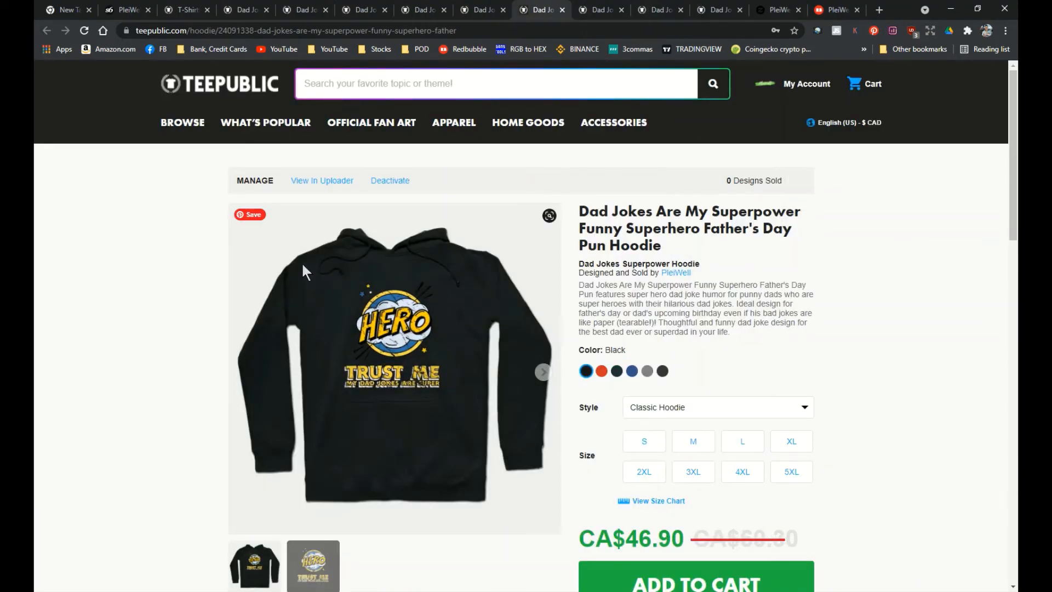
Change the Hero hoodie's color to Red and pin it to the Dad Pops Father Papa Papi board
{"action": "left_click", "coordinate": [602, 371]}
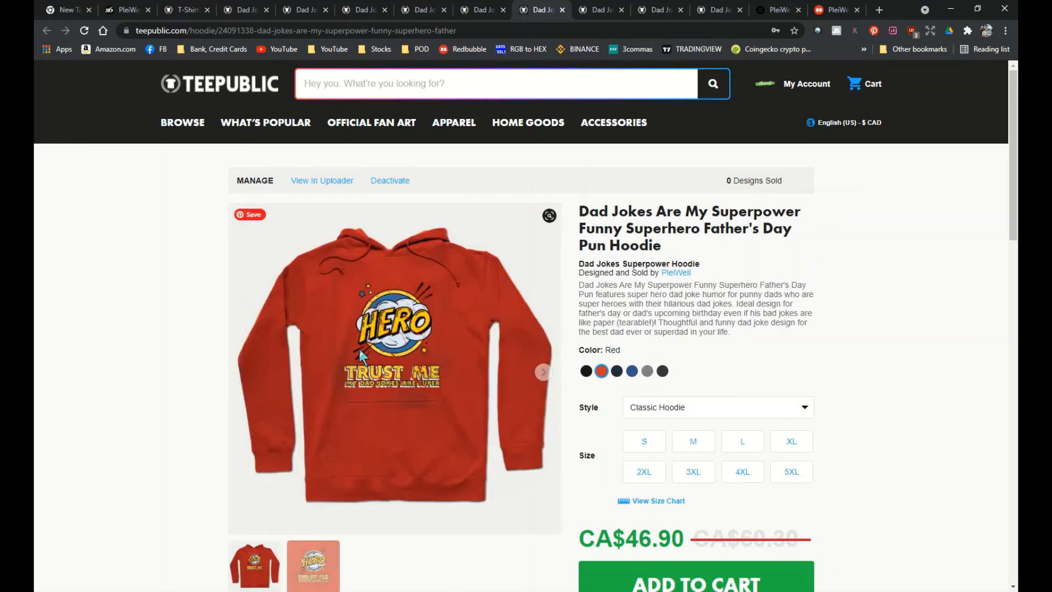
{"action": "left_click", "coordinate": [246, 215]}
{"action": "left_click", "coordinate": [951, 228]}
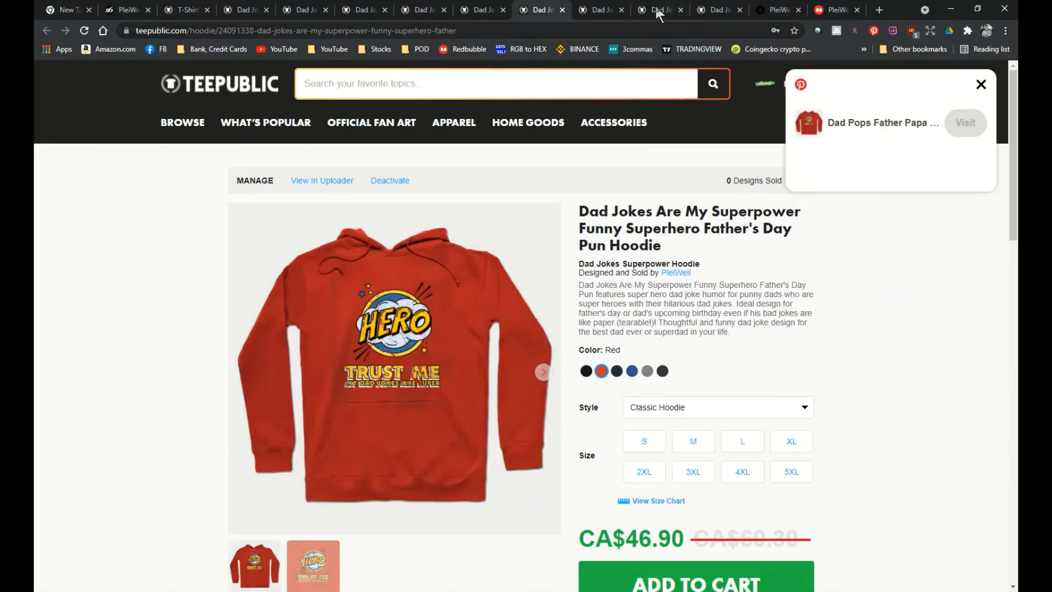
Pin the black classic T-shirt with the round Dad Jokes lightning design to the Dad Pops Father Papa Papi board
{"action": "key", "text": "ctrl+Tab"}
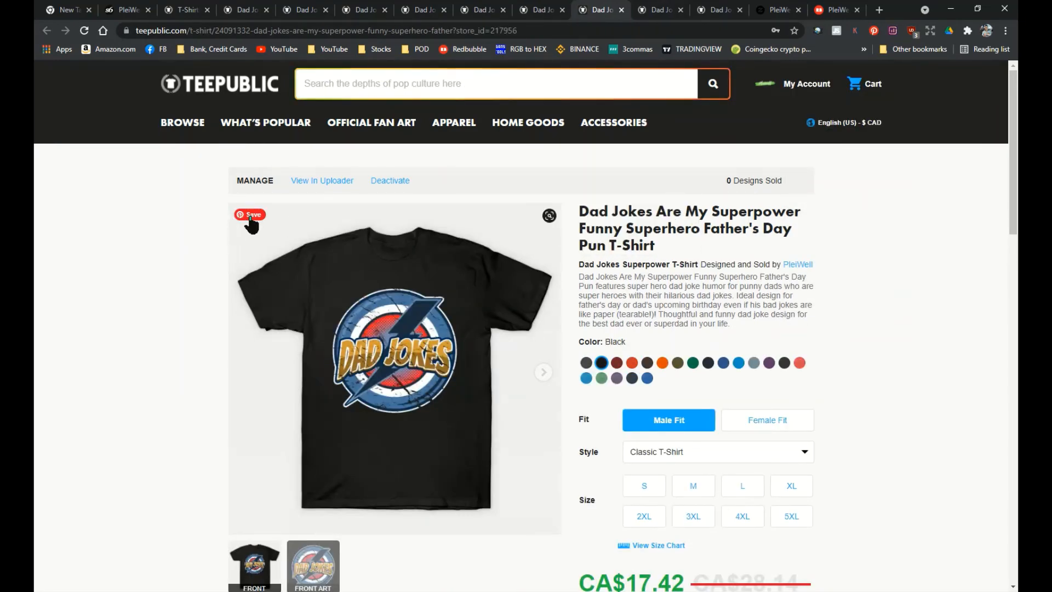
{"action": "left_click", "coordinate": [249, 215]}
{"action": "left_click", "coordinate": [963, 214]}
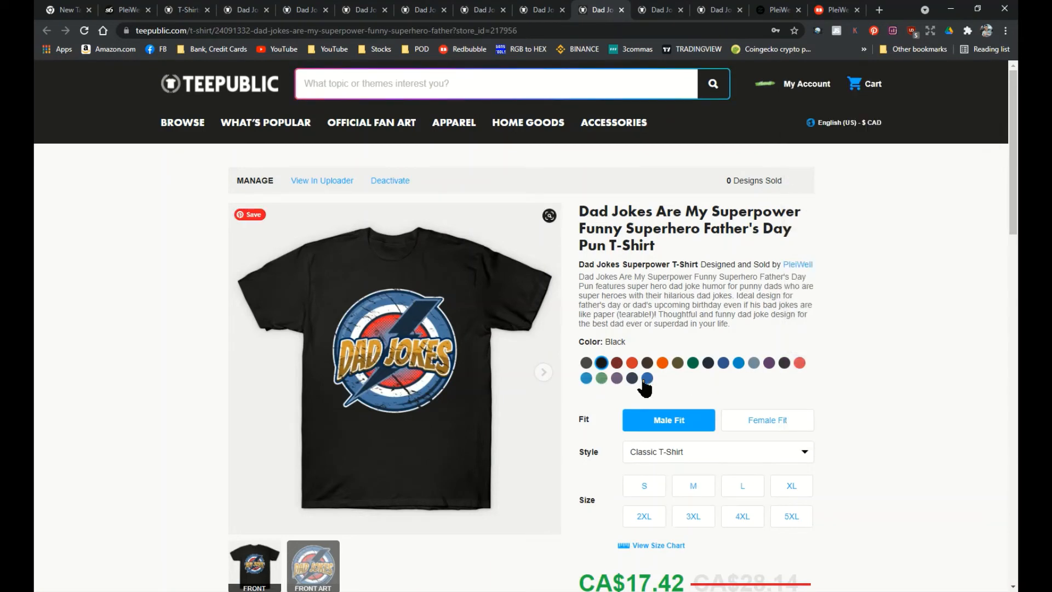
Set the lightning design's T-shirt to Tri-Blend T-Shirt (Extra Soft) in Royal Heather and pin it to the Dad Pops Father Papa Papi board
{"action": "left_click", "coordinate": [641, 451]}
{"action": "left_click", "coordinate": [663, 477]}
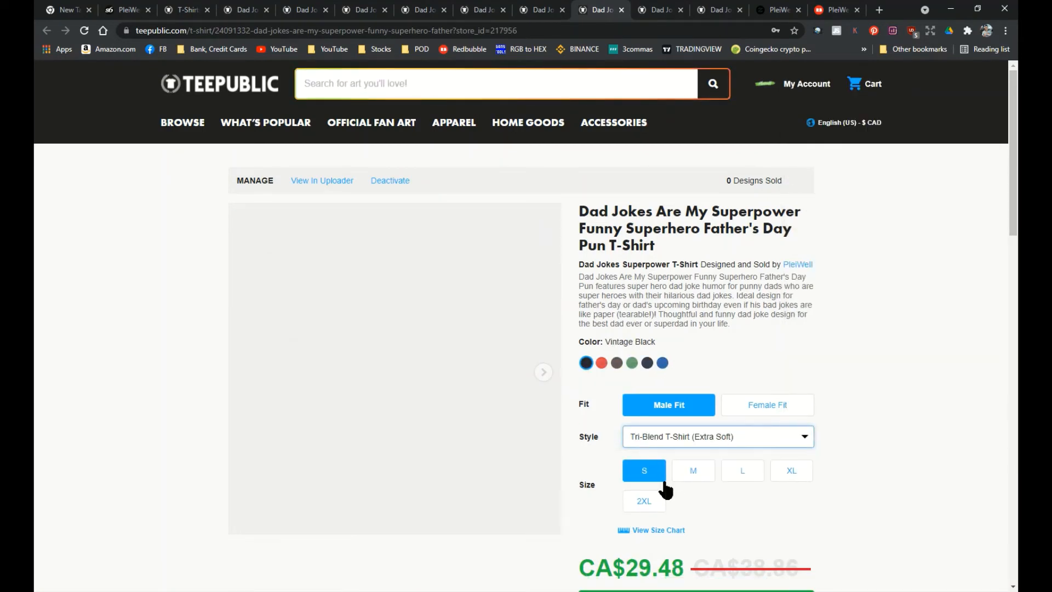
{"action": "left_click", "coordinate": [662, 364]}
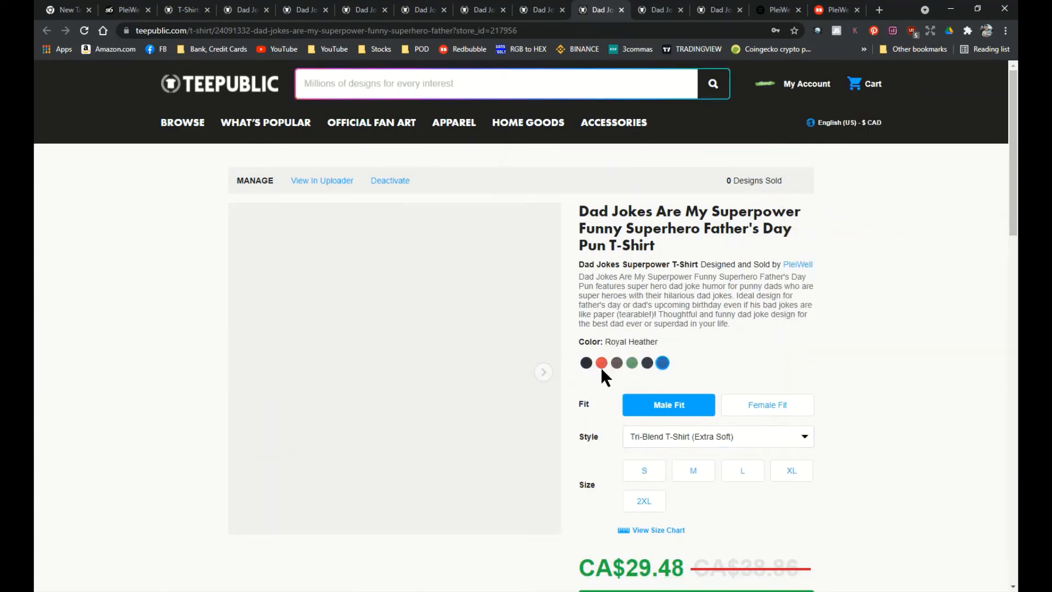
{"action": "left_click", "coordinate": [255, 216]}
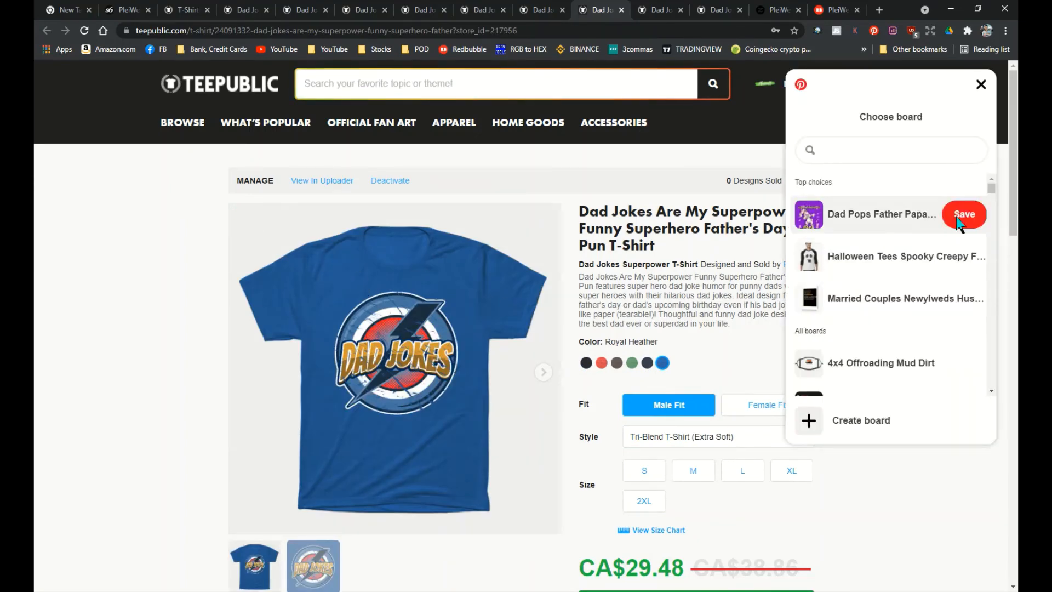
{"action": "left_click", "coordinate": [964, 214]}
Pin the black T-shirts with the helmet and red shield Dad Jokes designs to the Dad Pops Father Papa Papi board
{"action": "key", "text": "ctrl+Tab"}
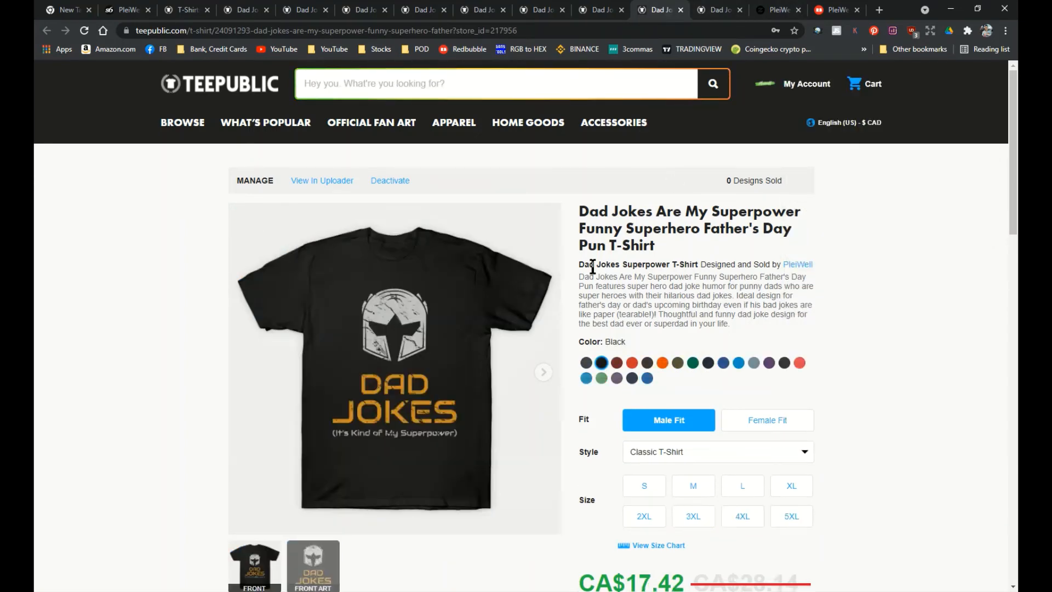
{"action": "left_click", "coordinate": [258, 217]}
{"action": "left_click", "coordinate": [965, 214]}
{"action": "key", "text": "ctrl+Tab"}
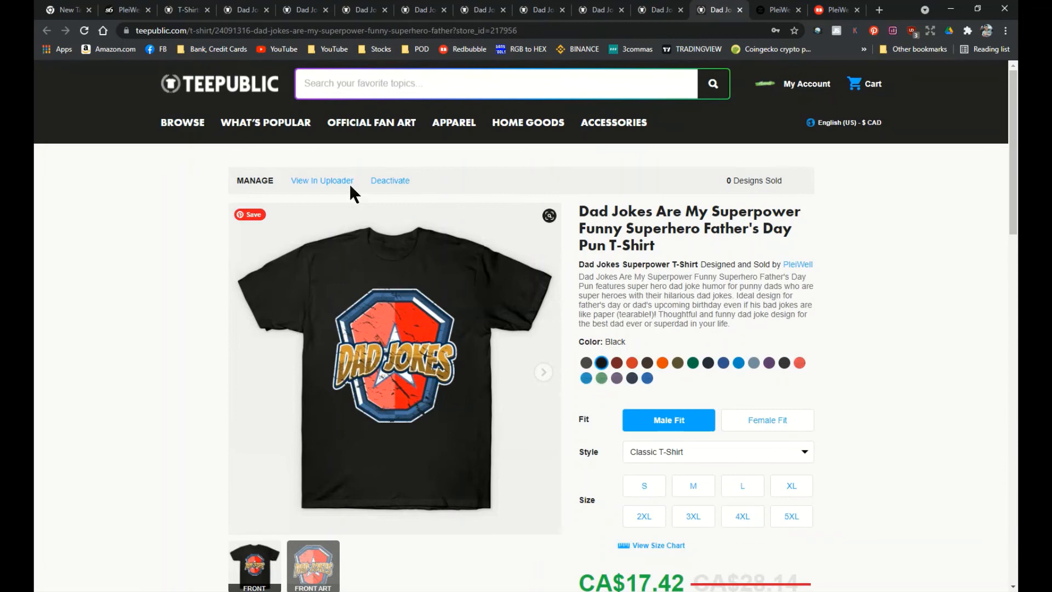
{"action": "left_click", "coordinate": [254, 216]}
{"action": "left_click", "coordinate": [964, 214]}
Switch to the PleiWell store on Zazzle and sort its products by Newest
{"action": "key", "text": "ctrl+Tab"}
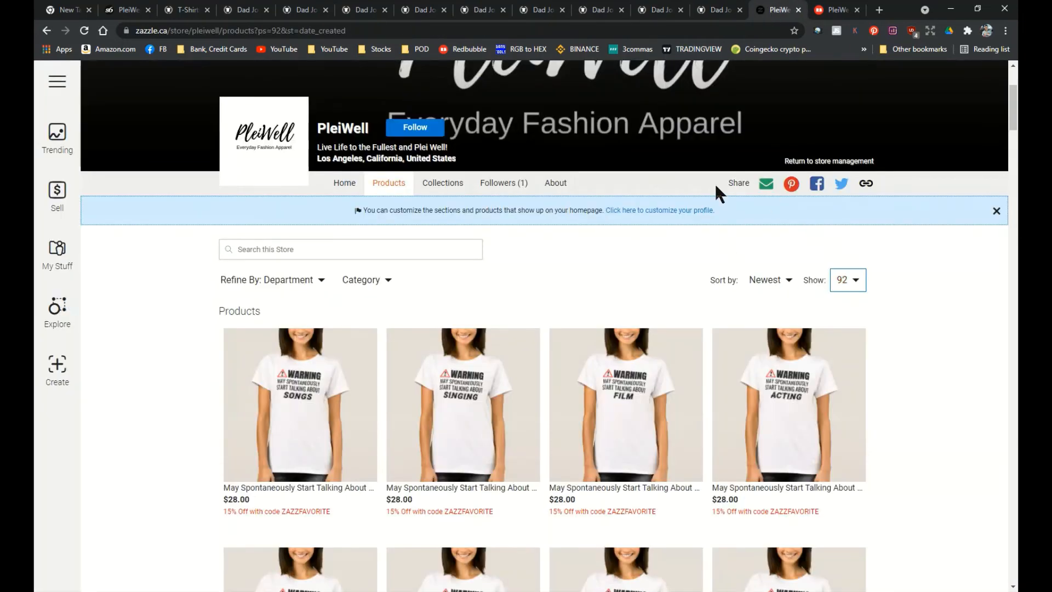
{"action": "left_click", "coordinate": [790, 286]}
{"action": "left_click", "coordinate": [772, 302]}
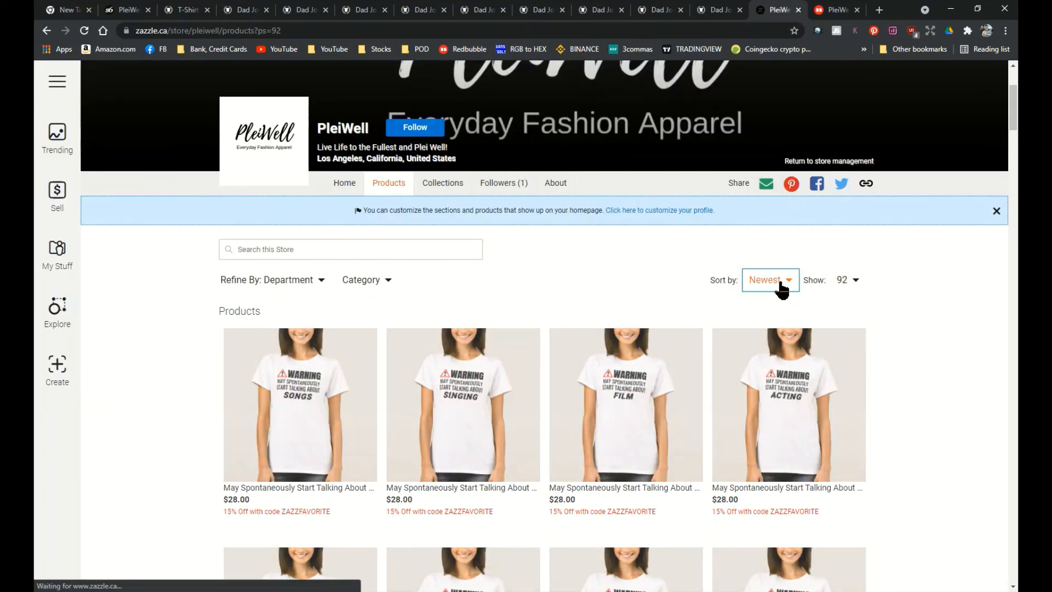
{"action": "left_click", "coordinate": [776, 290]}
{"action": "left_click", "coordinate": [738, 303]}
{"action": "scroll", "coordinate": [871, 304], "scroll_direction": "down", "scroll_amount": 1}
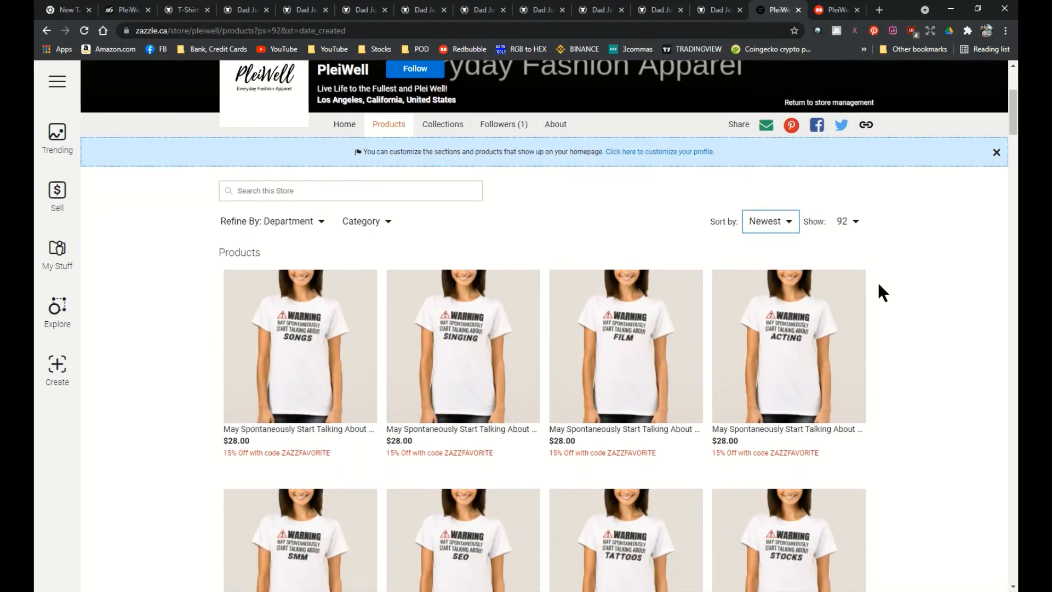
Select two of the white Warning T-shirts on Zazzle and pin them to the Sarcastic Graphic Tees board
{"action": "left_click", "coordinate": [874, 31]}
{"action": "scroll", "coordinate": [893, 320], "scroll_direction": "down", "scroll_amount": 1}
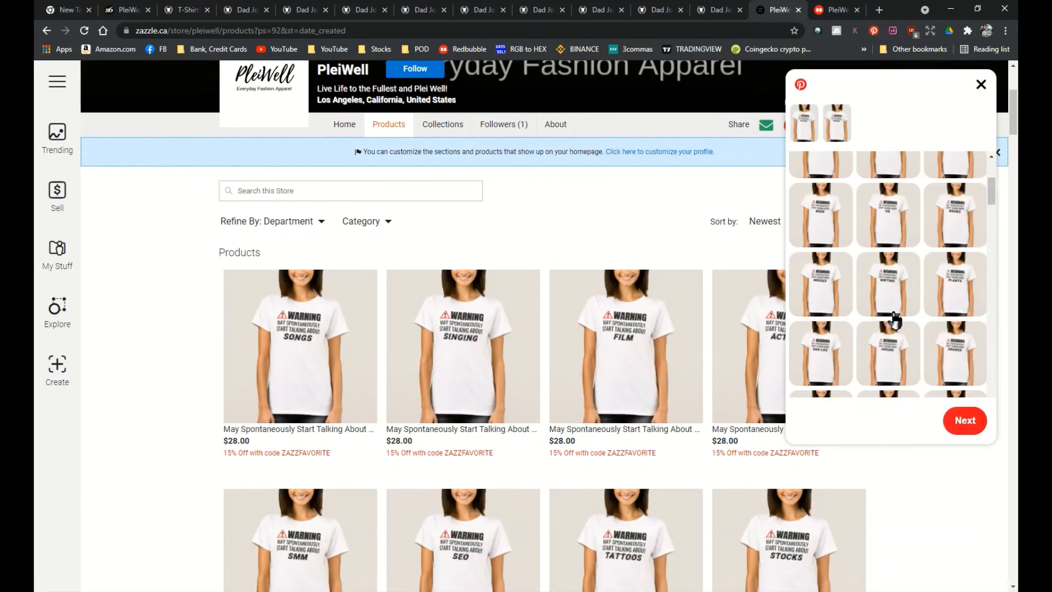
{"action": "left_click", "coordinate": [963, 421]}
{"action": "type", "text": "S"}
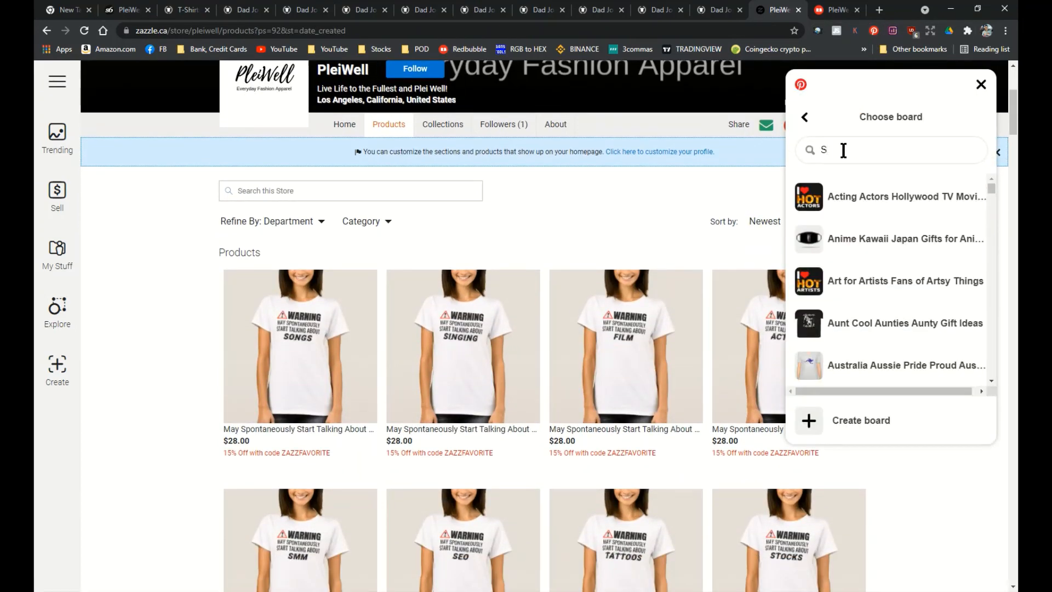
{"action": "type", "text": "ARCAS"}
{"action": "left_click", "coordinate": [963, 237]}
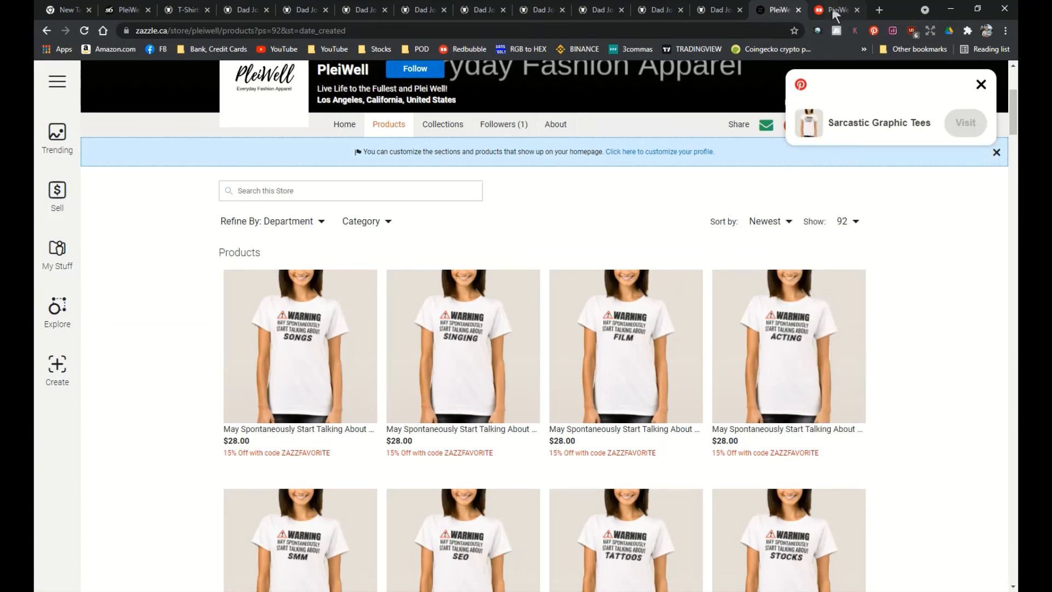
Switch to the PleiWell Redbubble shop, sort it by Newest and bring the Dad Jokes products into view
{"action": "key", "text": "ctrl+Tab"}
{"action": "scroll", "coordinate": [803, 289], "scroll_direction": "down", "scroll_amount": 10}
{"action": "left_click", "coordinate": [918, 362]}
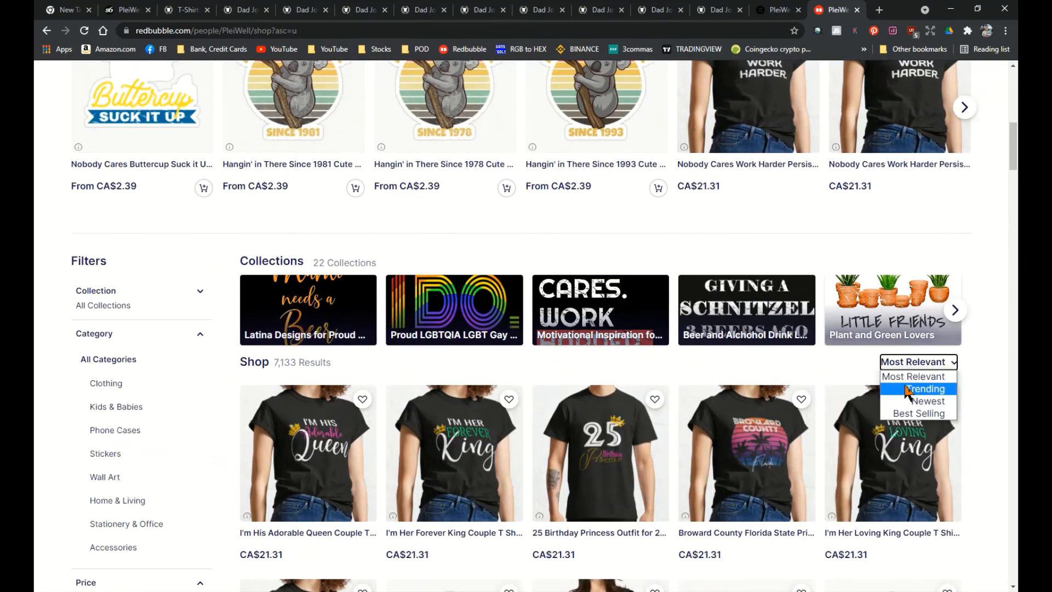
{"action": "left_click", "coordinate": [905, 402]}
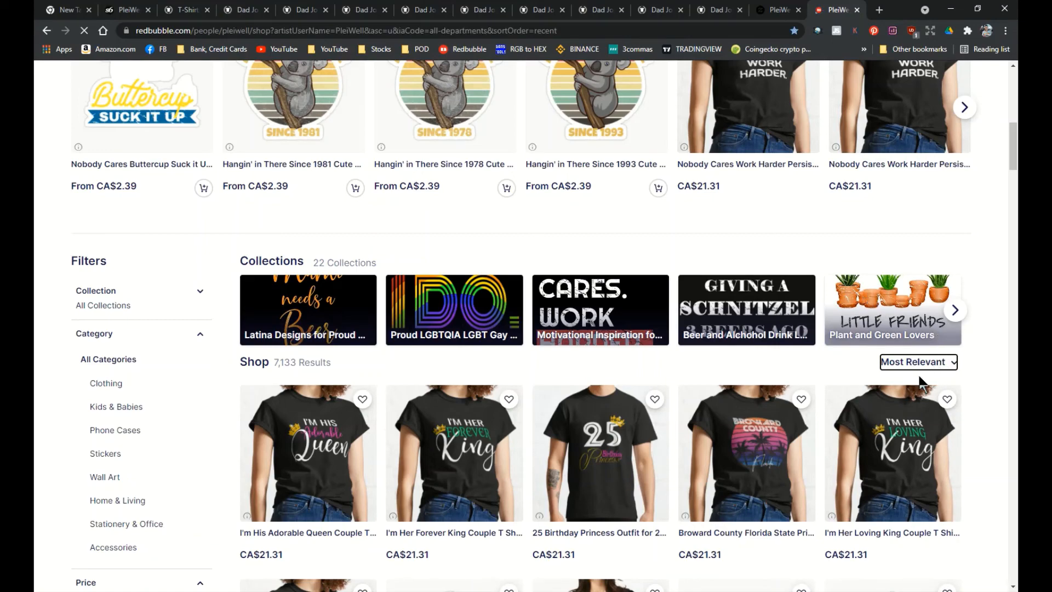
{"action": "scroll", "coordinate": [971, 317], "scroll_direction": "down", "scroll_amount": 10}
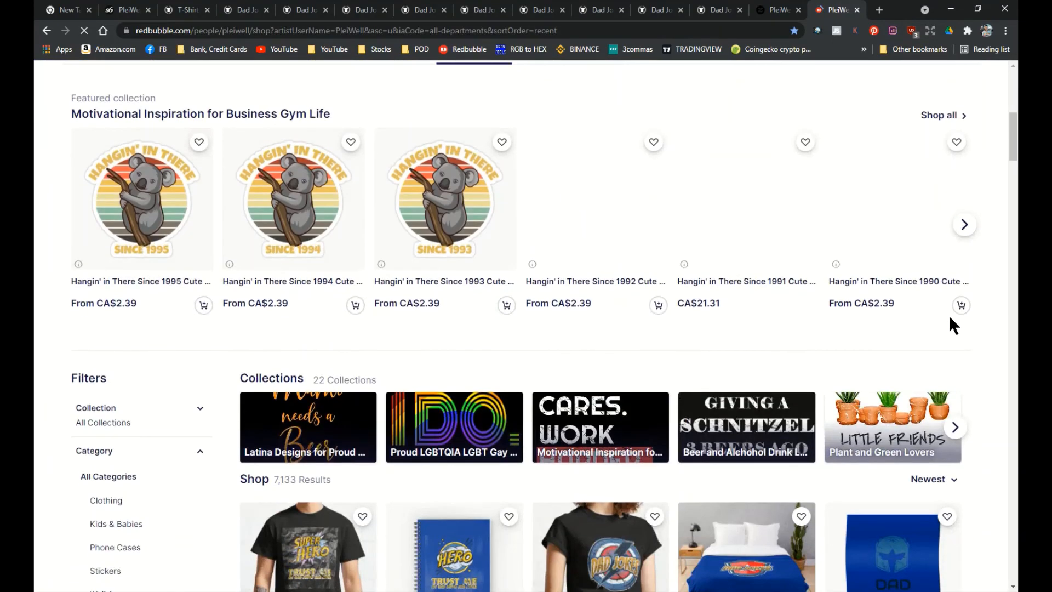
{"action": "scroll", "coordinate": [954, 327], "scroll_direction": "down", "scroll_amount": 3}
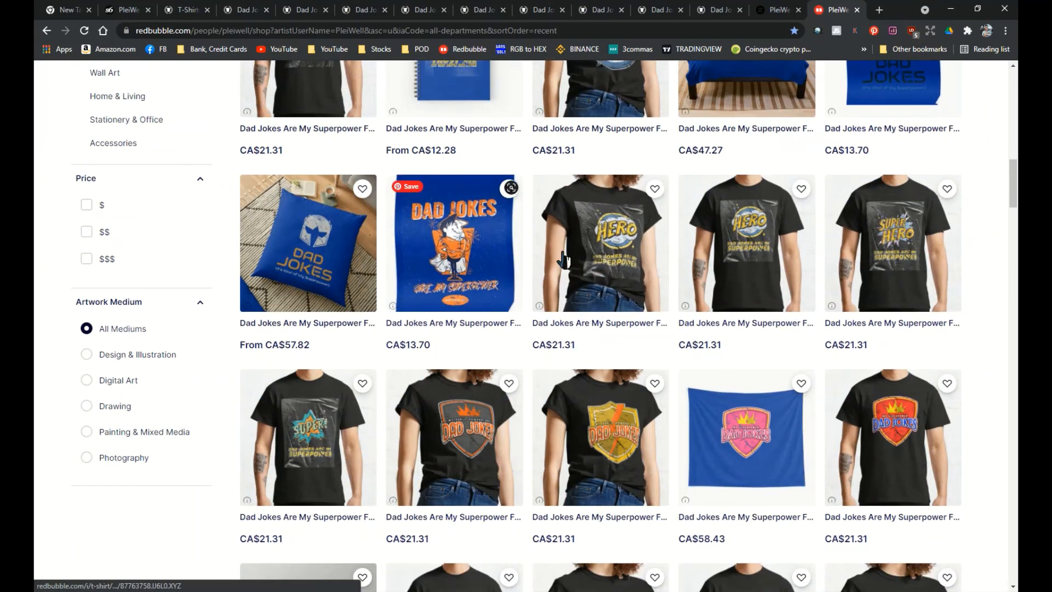
{"action": "scroll", "coordinate": [591, 257], "scroll_direction": "down", "scroll_amount": 5}
Start a Pinterest save on the Redbubble page and select the blue Dad Jokes notebook, bedding, posters, pillows and tapestry
{"action": "left_click", "coordinate": [874, 30]}
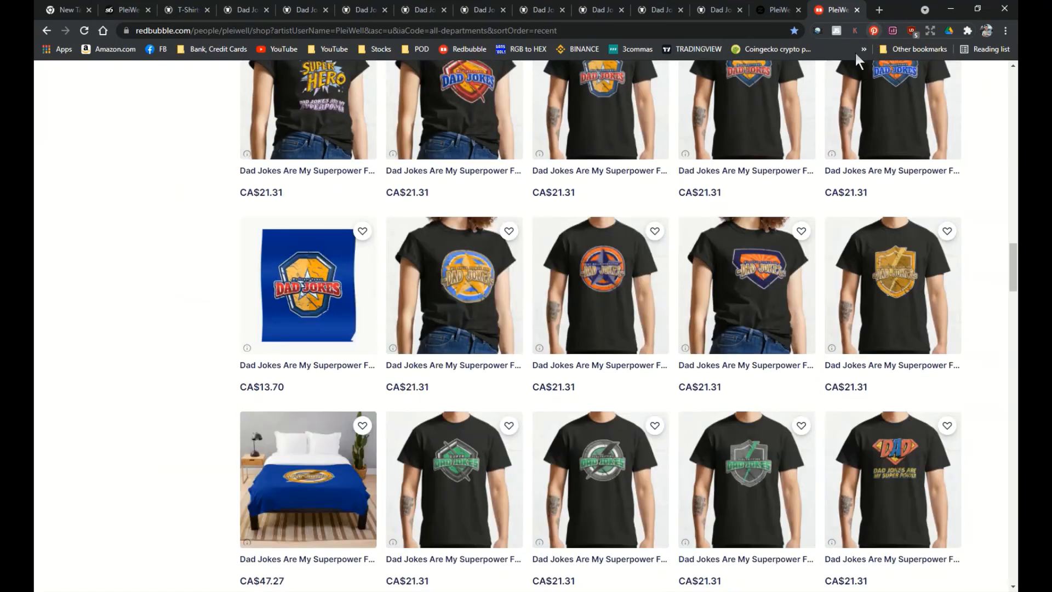
{"action": "left_click", "coordinate": [841, 388]}
{"action": "left_click", "coordinate": [833, 326]}
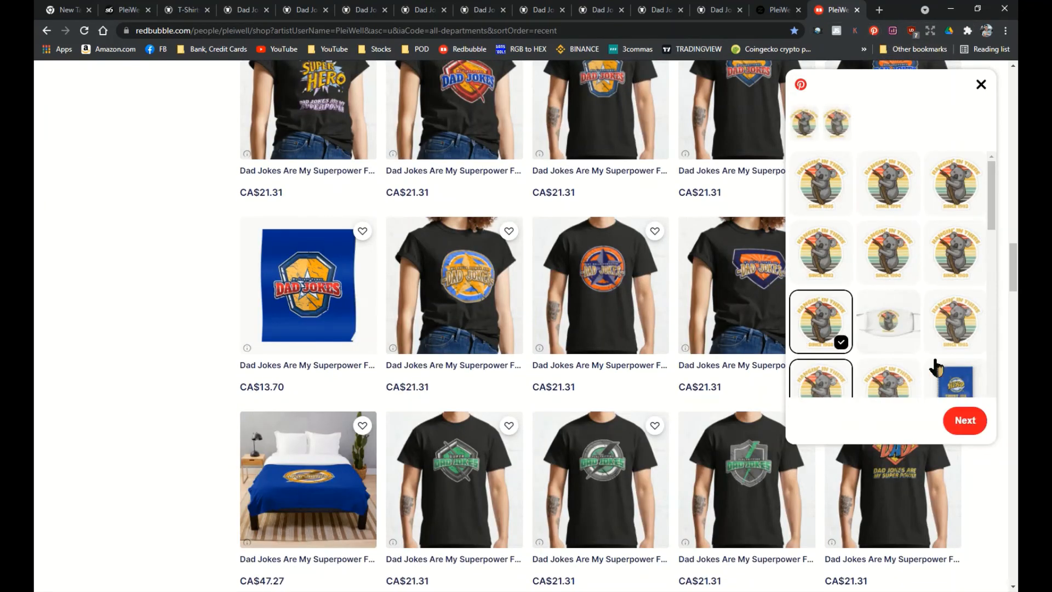
{"action": "scroll", "coordinate": [935, 362], "scroll_direction": "down", "scroll_amount": 4}
{"action": "left_click", "coordinate": [953, 228]}
{"action": "left_click", "coordinate": [954, 171]}
{"action": "left_click", "coordinate": [883, 244]}
{"action": "left_click", "coordinate": [822, 233]}
{"action": "left_click", "coordinate": [813, 302]}
{"action": "left_click", "coordinate": [885, 299]}
{"action": "left_click", "coordinate": [951, 300]}
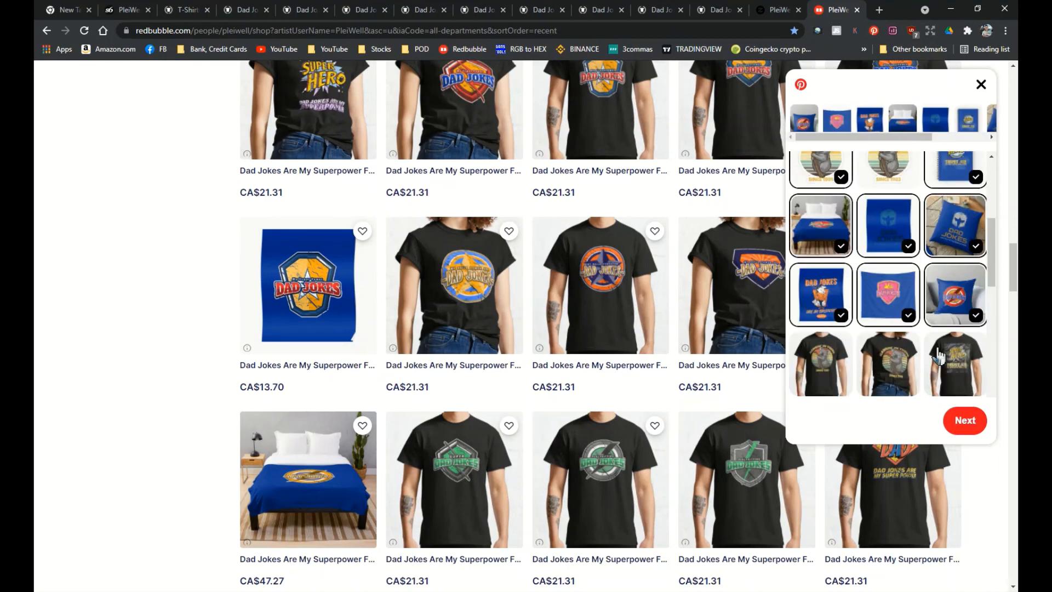
Add the black graphic T-shirts in the following rows to the Pinterest image selection
{"action": "left_click", "coordinate": [953, 362]}
{"action": "left_click", "coordinate": [887, 363]}
{"action": "left_click", "coordinate": [821, 359]}
{"action": "left_click", "coordinate": [883, 234]}
{"action": "scroll", "coordinate": [904, 296], "scroll_direction": "down", "scroll_amount": 4}
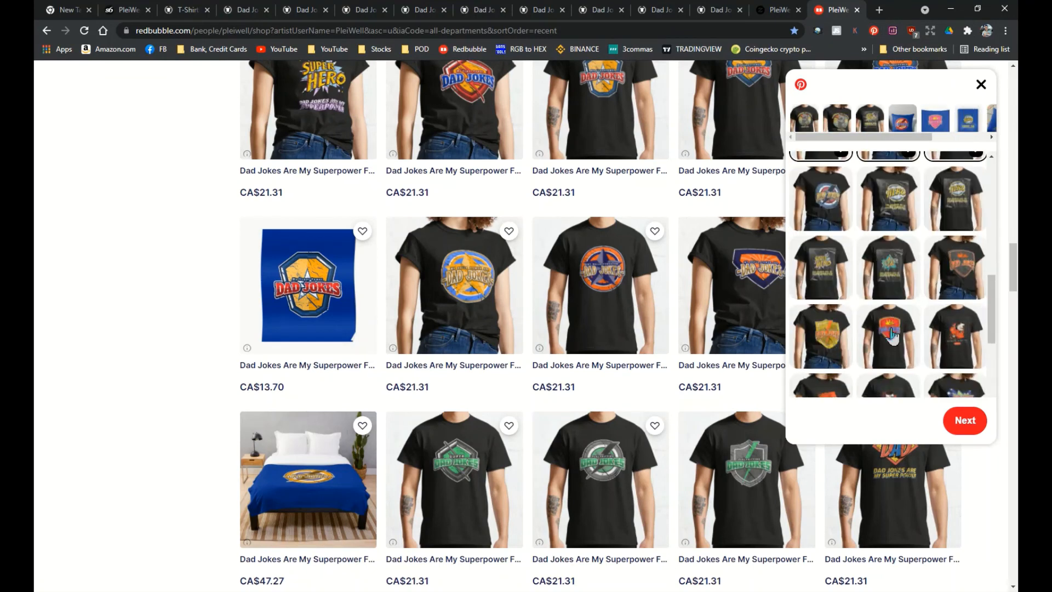
{"action": "left_click", "coordinate": [891, 331]}
{"action": "left_click", "coordinate": [887, 273]}
{"action": "left_click", "coordinate": [825, 271]}
{"action": "left_click", "coordinate": [825, 330]}
{"action": "left_click", "coordinate": [949, 333]}
{"action": "left_click", "coordinate": [954, 290]}
Add more black Dad Jokes T-shirts to the Pinterest selection and pin all selected images to the Dad Pops Father Papa Papi board
{"action": "scroll", "coordinate": [954, 303], "scroll_direction": "down", "scroll_amount": 4}
{"action": "left_click", "coordinate": [888, 252]}
{"action": "left_click", "coordinate": [825, 248]}
{"action": "left_click", "coordinate": [825, 310]}
{"action": "left_click", "coordinate": [889, 310]}
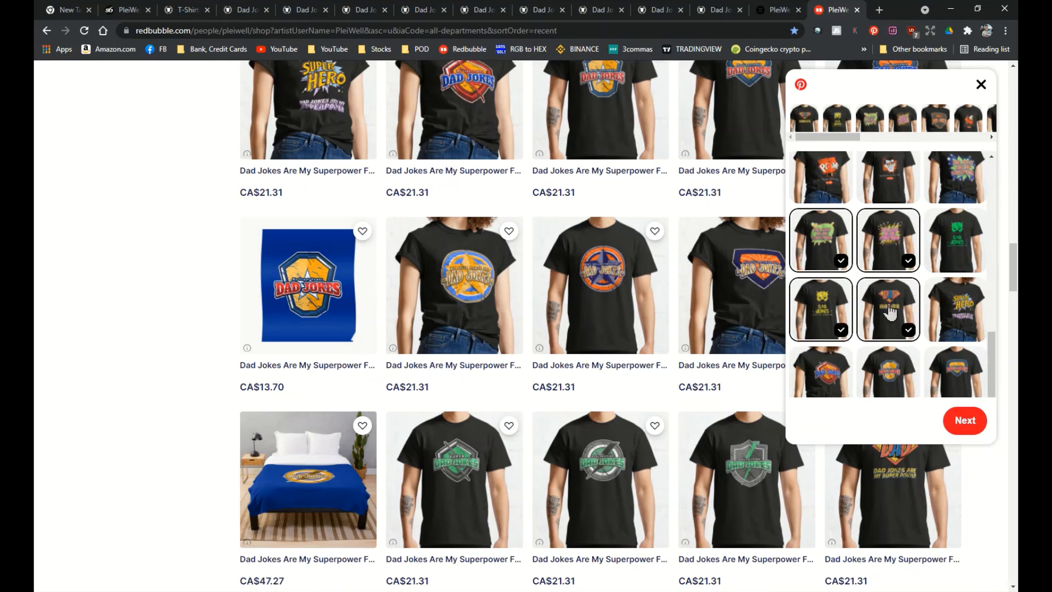
{"action": "left_click", "coordinate": [938, 244]}
{"action": "scroll", "coordinate": [936, 280], "scroll_direction": "down", "scroll_amount": 2}
{"action": "left_click", "coordinate": [975, 425]}
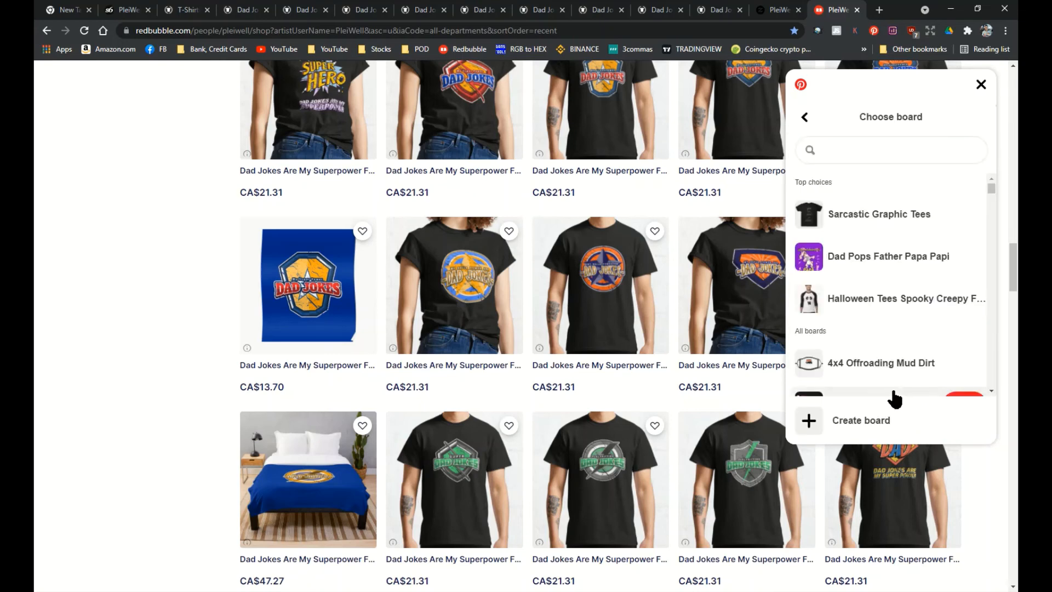
{"action": "left_click", "coordinate": [933, 259]}
Load more Redbubble listings, start another Pinterest save and select black Dad Jokes T-shirts with face, burst, superhero, star and shield designs
{"action": "scroll", "coordinate": [1005, 297], "scroll_direction": "down", "scroll_amount": 15}
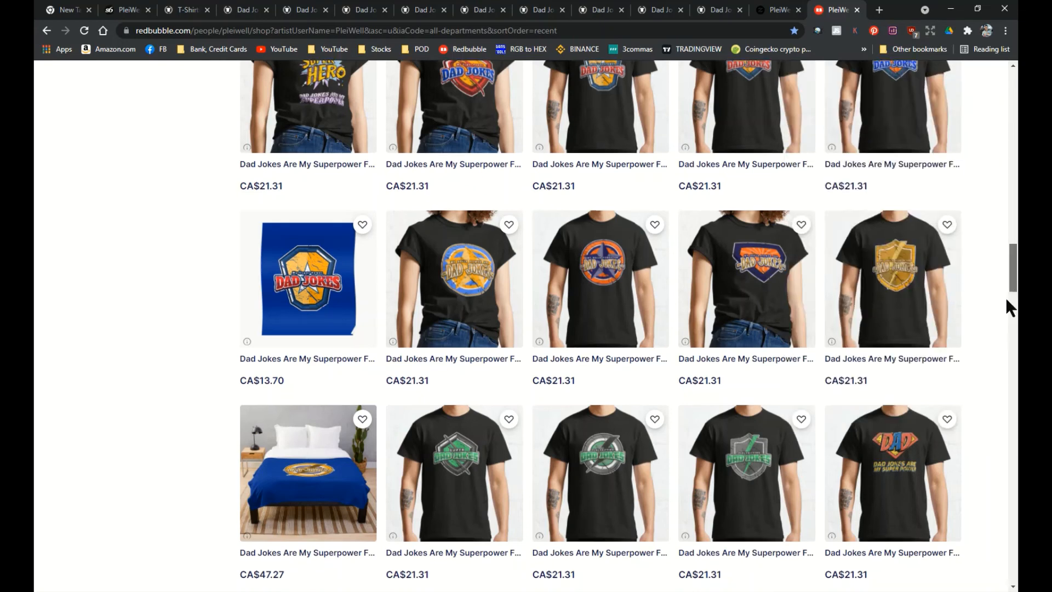
{"action": "left_click", "coordinate": [873, 30]}
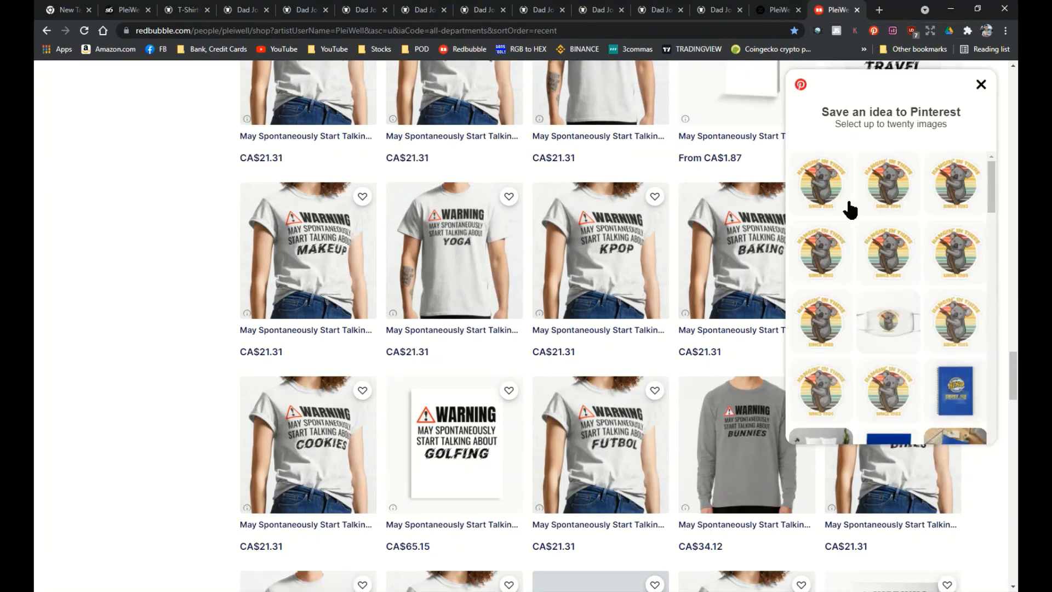
{"action": "scroll", "coordinate": [848, 321], "scroll_direction": "down", "scroll_amount": 3}
{"action": "scroll", "coordinate": [885, 309], "scroll_direction": "down", "scroll_amount": 1}
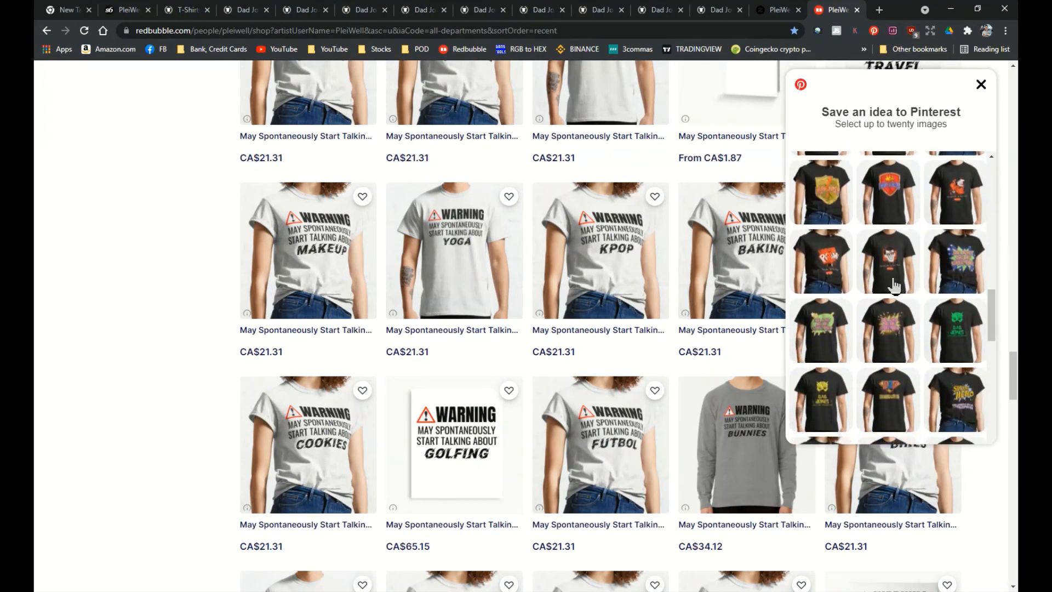
{"action": "left_click", "coordinate": [895, 282]}
{"action": "left_click", "coordinate": [899, 337]}
{"action": "left_click", "coordinate": [905, 381]}
{"action": "scroll", "coordinate": [914, 318], "scroll_direction": "down", "scroll_amount": 4}
{"action": "left_click", "coordinate": [890, 263]}
{"action": "left_click", "coordinate": [956, 305]}
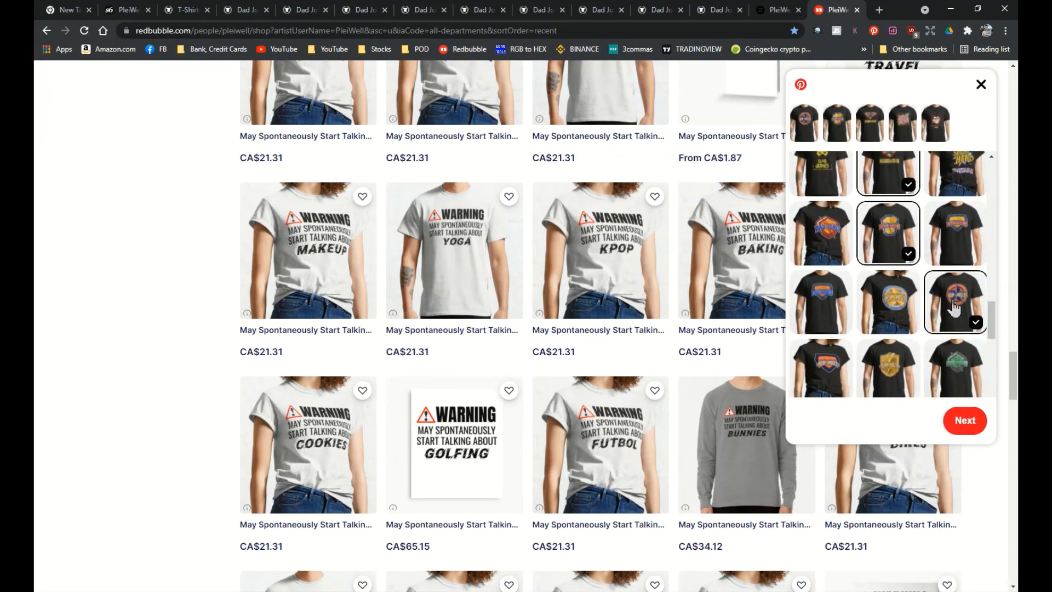
{"action": "scroll", "coordinate": [956, 307], "scroll_direction": "down", "scroll_amount": 1}
{"action": "left_click", "coordinate": [956, 315]}
{"action": "left_click", "coordinate": [889, 315]}
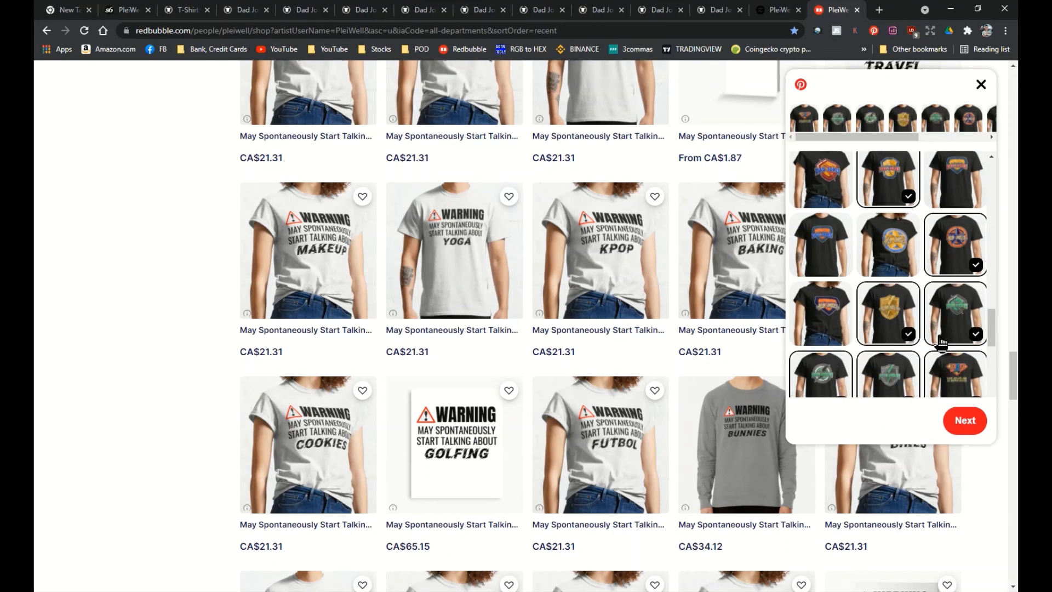
Add the white Warning T-shirts for Acting, Beer and Movies and pin the selection to the Dad Pops Father Papa Papi board
{"action": "scroll", "coordinate": [941, 342], "scroll_direction": "down", "scroll_amount": 4}
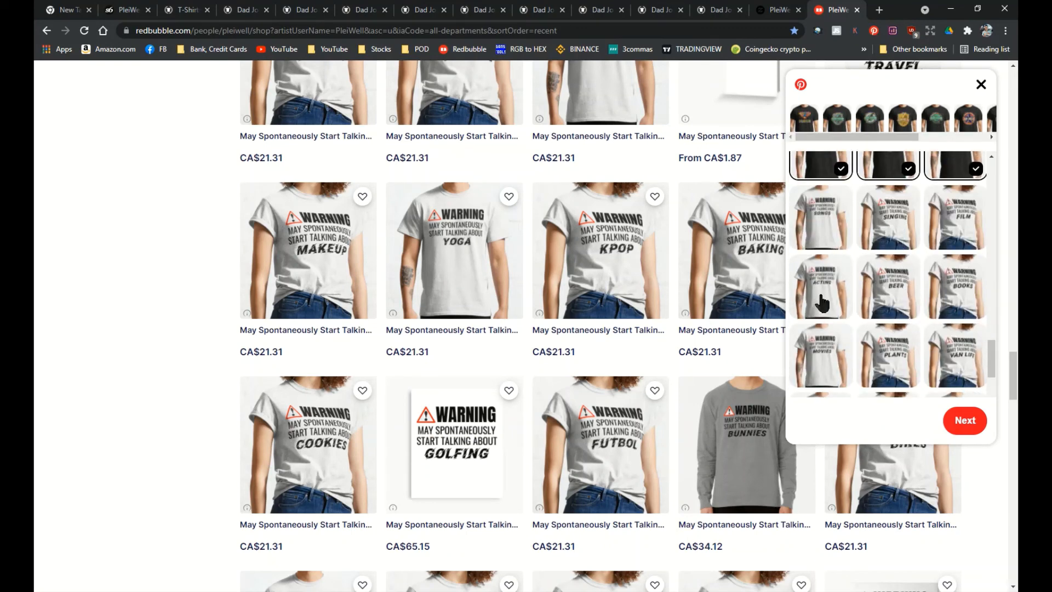
{"action": "scroll", "coordinate": [933, 280], "scroll_direction": "down", "scroll_amount": 2}
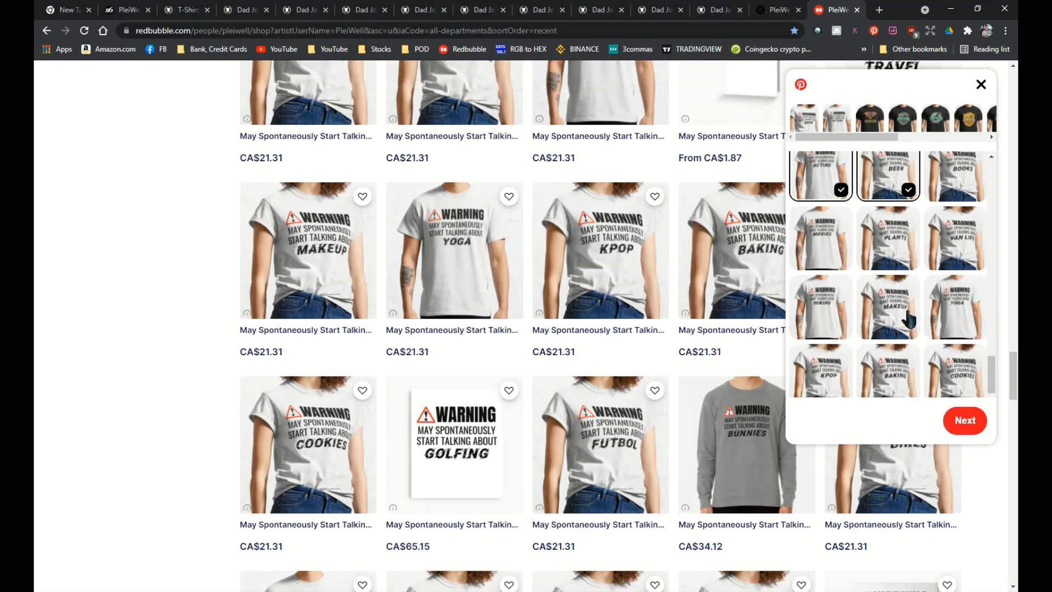
{"action": "scroll", "coordinate": [888, 318], "scroll_direction": "down", "scroll_amount": 1}
{"action": "left_click", "coordinate": [829, 201]}
{"action": "scroll", "coordinate": [861, 252], "scroll_direction": "down", "scroll_amount": 2}
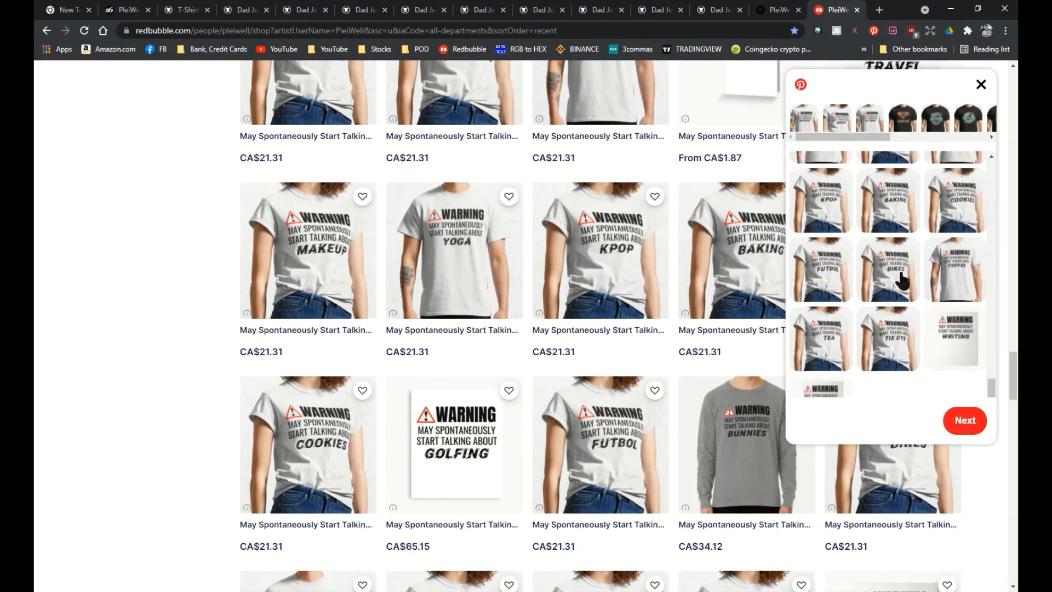
{"action": "scroll", "coordinate": [909, 329], "scroll_direction": "down", "scroll_amount": 1}
{"action": "left_click", "coordinate": [956, 420]}
{"action": "left_click", "coordinate": [955, 218]}
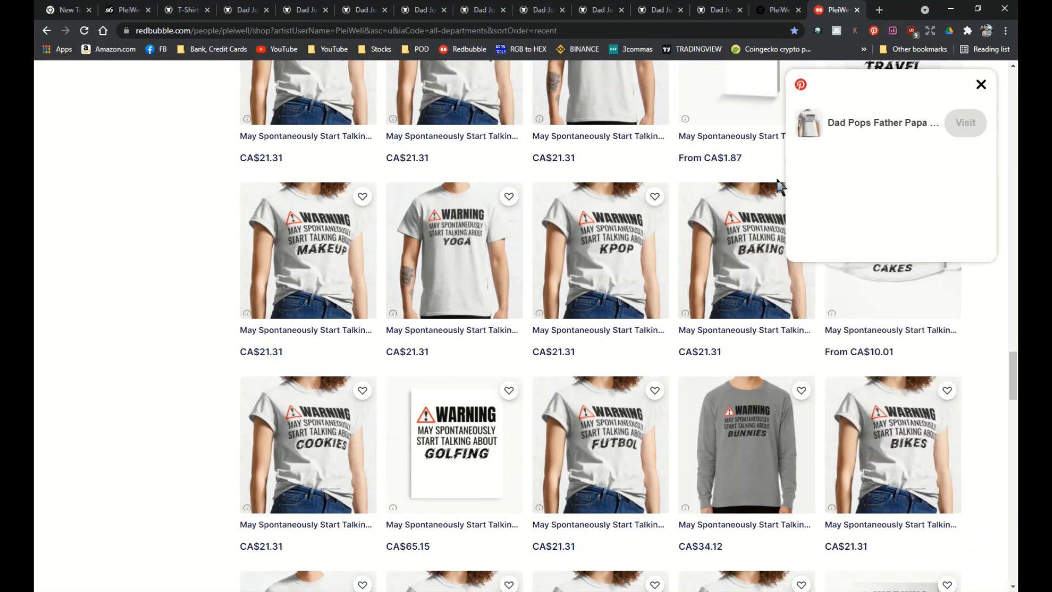
Switch to the PleiWell Society6 shop and pin the blue Dad Jokes art print and throw pillow to the Dad Pops Father Papa Papi board
{"action": "left_click", "coordinate": [132, 10]}
{"action": "scroll", "coordinate": [408, 164], "scroll_direction": "down", "scroll_amount": 4}
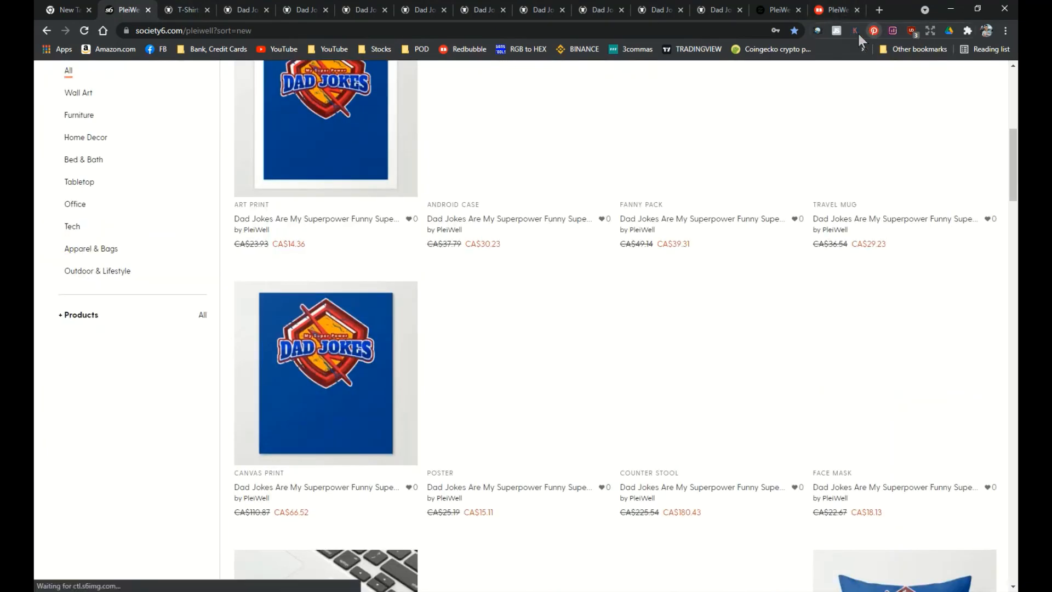
{"action": "left_click", "coordinate": [875, 31]}
{"action": "left_click", "coordinate": [893, 202]}
{"action": "scroll", "coordinate": [934, 235], "scroll_direction": "down", "scroll_amount": 2}
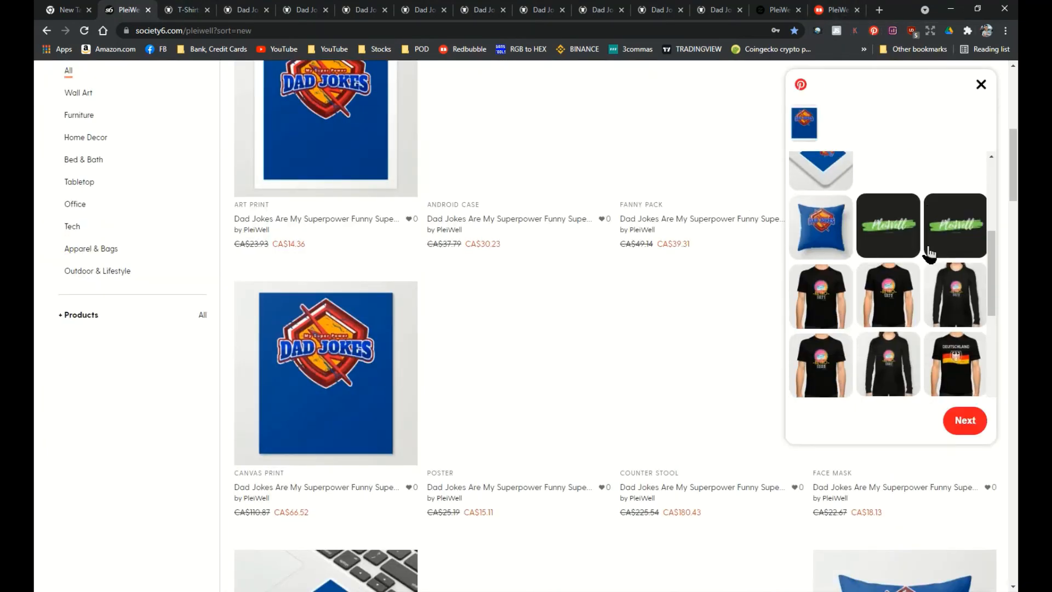
{"action": "left_click", "coordinate": [839, 241]}
{"action": "left_click", "coordinate": [956, 422]}
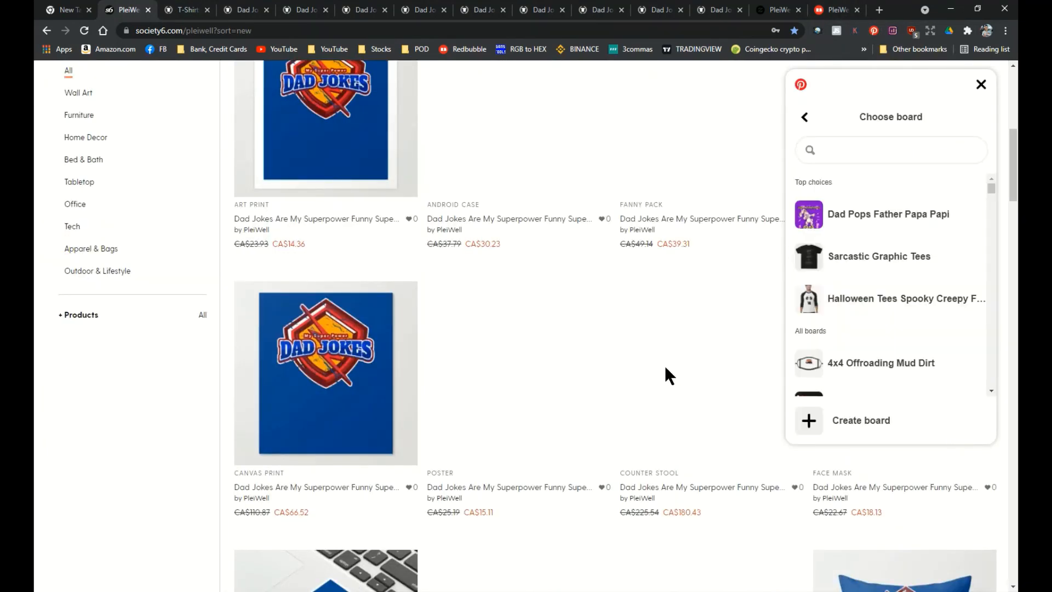
{"action": "left_click", "coordinate": [962, 215]}
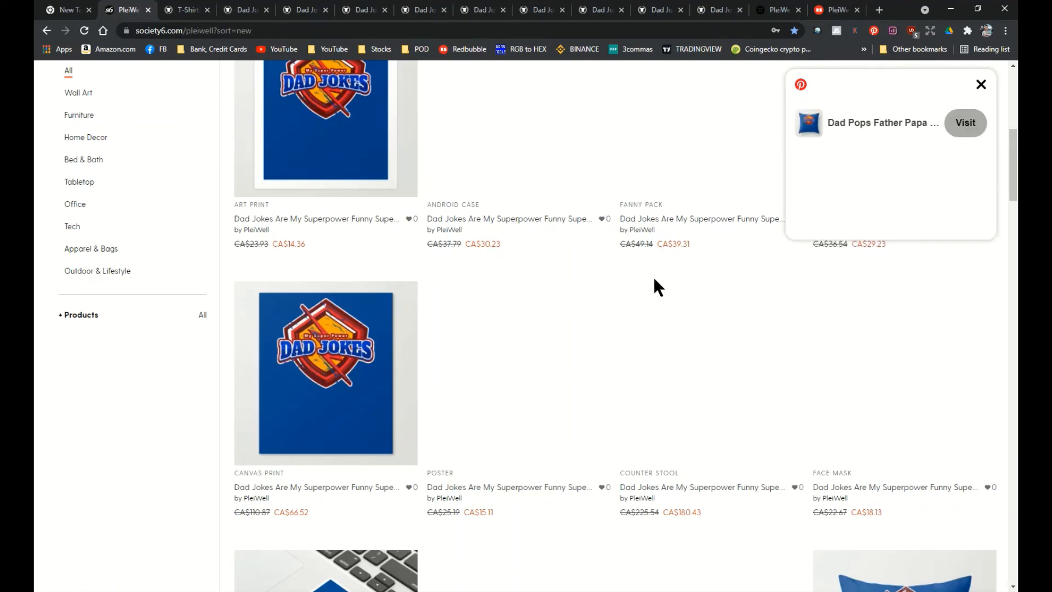
Open the saved Dad Jokes art print pin on Pinterest and follow its image to the Society6 store
{"action": "left_click_drag", "start_coordinate": [1013, 187], "coordinate": [965, 123]}
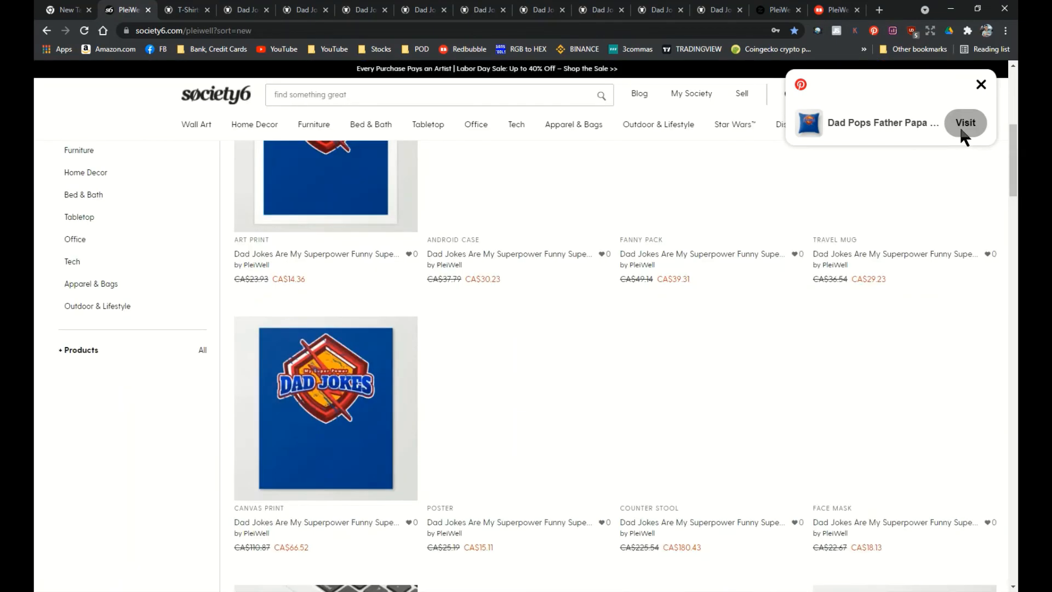
{"action": "left_click", "coordinate": [965, 122]}
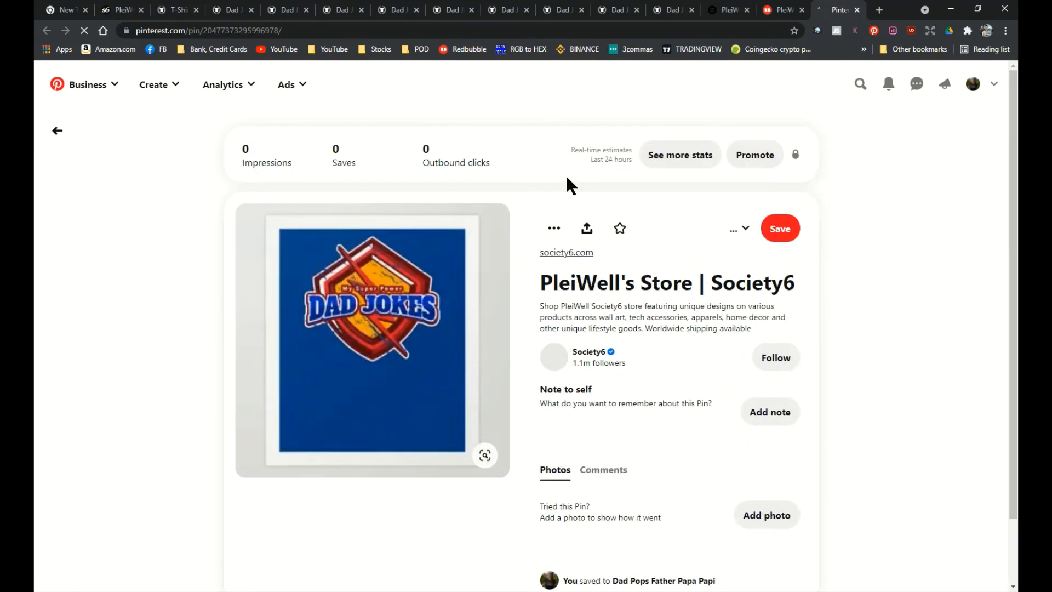
{"action": "left_click", "coordinate": [350, 339]}
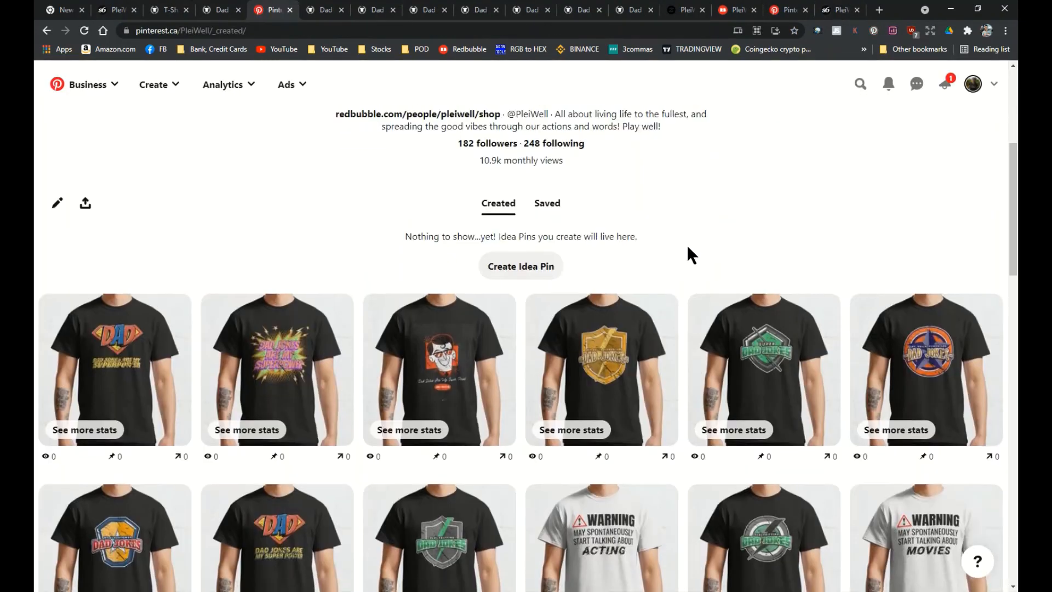
Look through the created pins on the PleiWell Pinterest profile and return to the open pin
{"action": "scroll", "coordinate": [688, 251], "scroll_direction": "down", "scroll_amount": 10}
{"action": "left_click_drag", "start_coordinate": [1009, 334], "coordinate": [1017, 171]}
{"action": "left_click", "coordinate": [786, 9]}
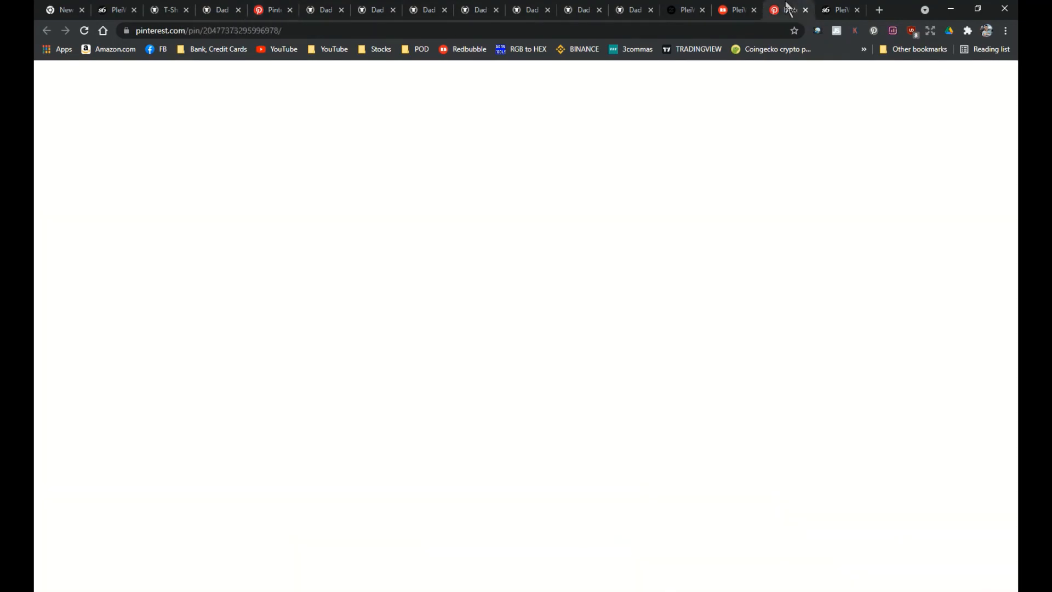
Return to the Redbubble shop, start another Pinterest save and select two blue Dad Jokes products and two black T-shirts
{"action": "left_click", "coordinate": [737, 10]}
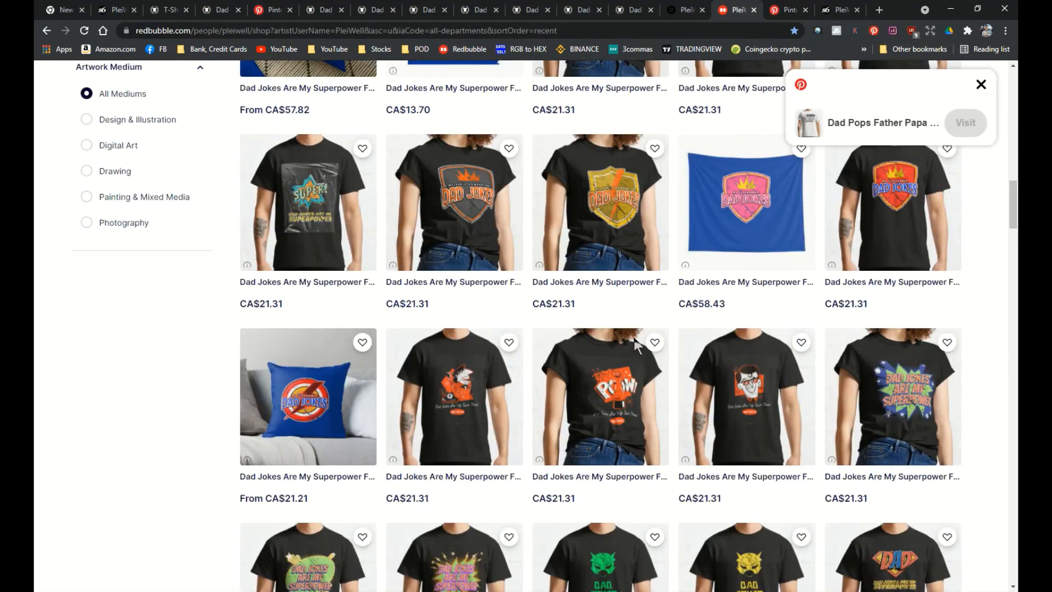
{"action": "scroll", "coordinate": [603, 329], "scroll_direction": "down", "scroll_amount": 20}
{"action": "left_click", "coordinate": [875, 34]}
{"action": "scroll", "coordinate": [942, 258], "scroll_direction": "down", "scroll_amount": 10}
{"action": "left_click", "coordinate": [956, 306]}
{"action": "scroll", "coordinate": [932, 306], "scroll_direction": "down", "scroll_amount": 10}
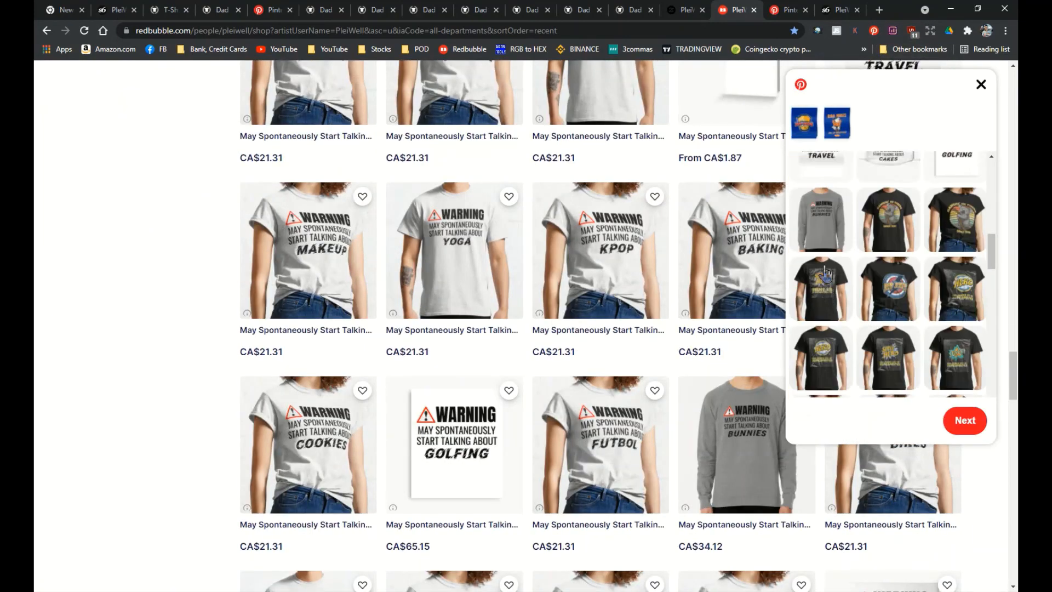
{"action": "left_click", "coordinate": [821, 356]}
{"action": "scroll", "coordinate": [825, 340], "scroll_direction": "down", "scroll_amount": 3}
{"action": "left_click", "coordinate": [822, 253]}
Select four more products further down the image list and pin the selection to the Dad Pops Father Papa Papi board
{"action": "scroll", "coordinate": [828, 342], "scroll_direction": "down", "scroll_amount": 10}
{"action": "left_click", "coordinate": [821, 223]}
{"action": "left_click", "coordinate": [821, 293]}
{"action": "left_click", "coordinate": [956, 362]}
{"action": "left_click", "coordinate": [953, 298]}
{"action": "left_click", "coordinate": [965, 421]}
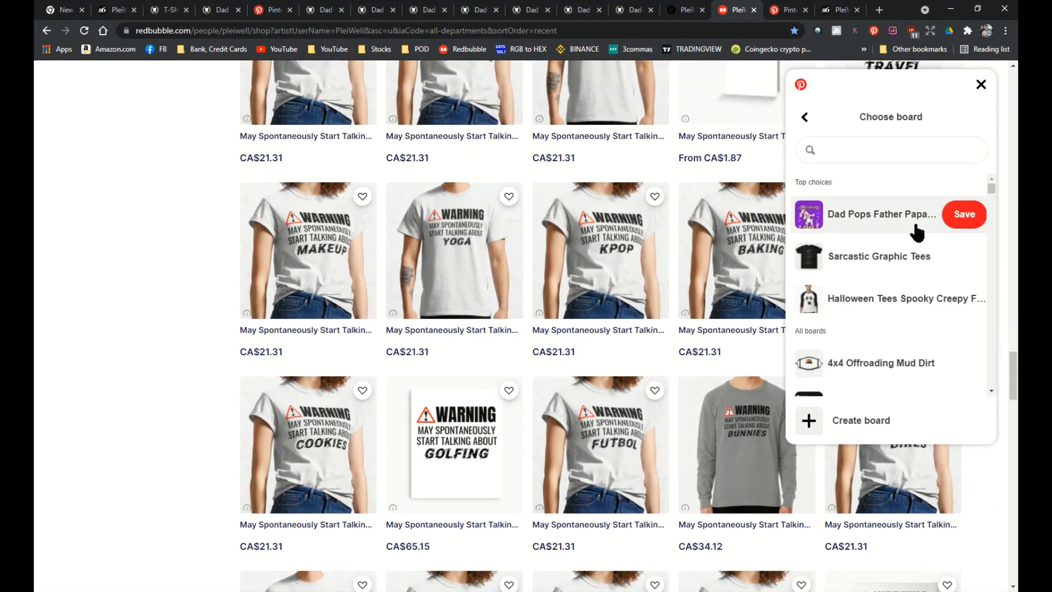
{"action": "left_click", "coordinate": [965, 214]}
Reload the PleiWell Pinterest profile, highlight its web address and review the profile header and newly created pins
{"action": "left_click", "coordinate": [789, 10]}
{"action": "left_click", "coordinate": [841, 10]}
{"action": "left_click", "coordinate": [274, 10]}
{"action": "left_click", "coordinate": [84, 31]}
{"action": "left_click_drag", "start_coordinate": [1014, 131], "coordinate": [1017, 171]}
{"action": "scroll", "coordinate": [710, 208], "scroll_direction": "up", "scroll_amount": 4}
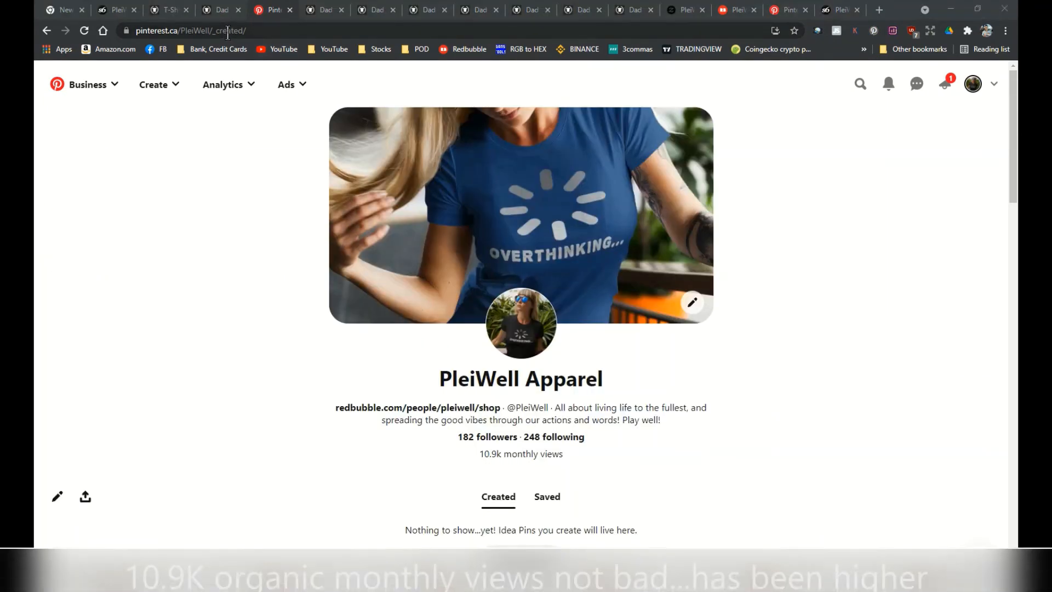
{"action": "left_click_drag", "start_coordinate": [247, 31], "coordinate": [181, 31]}
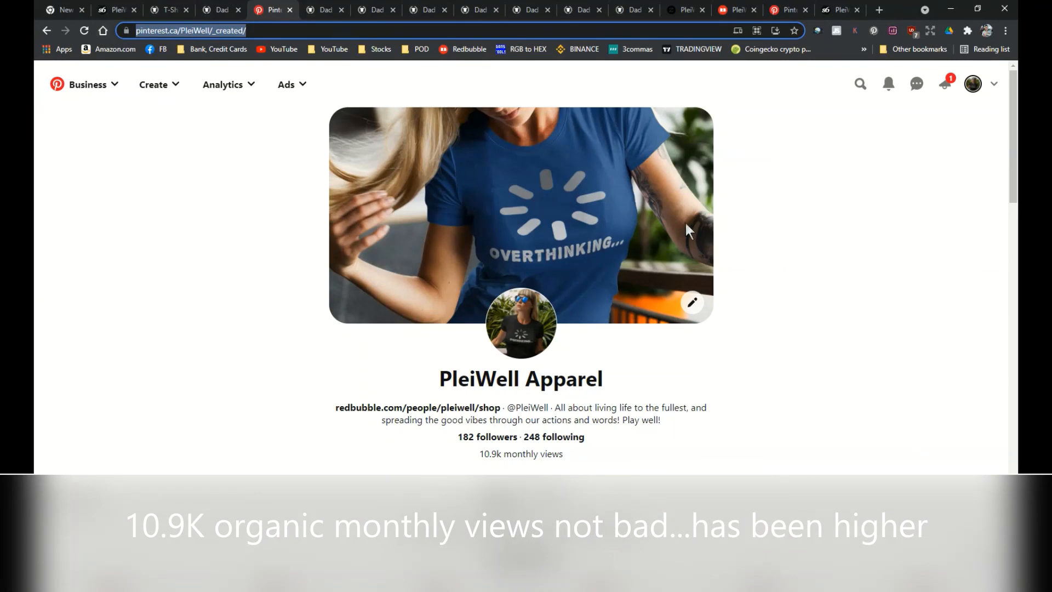
{"action": "scroll", "coordinate": [685, 477], "scroll_direction": "down", "scroll_amount": 3}
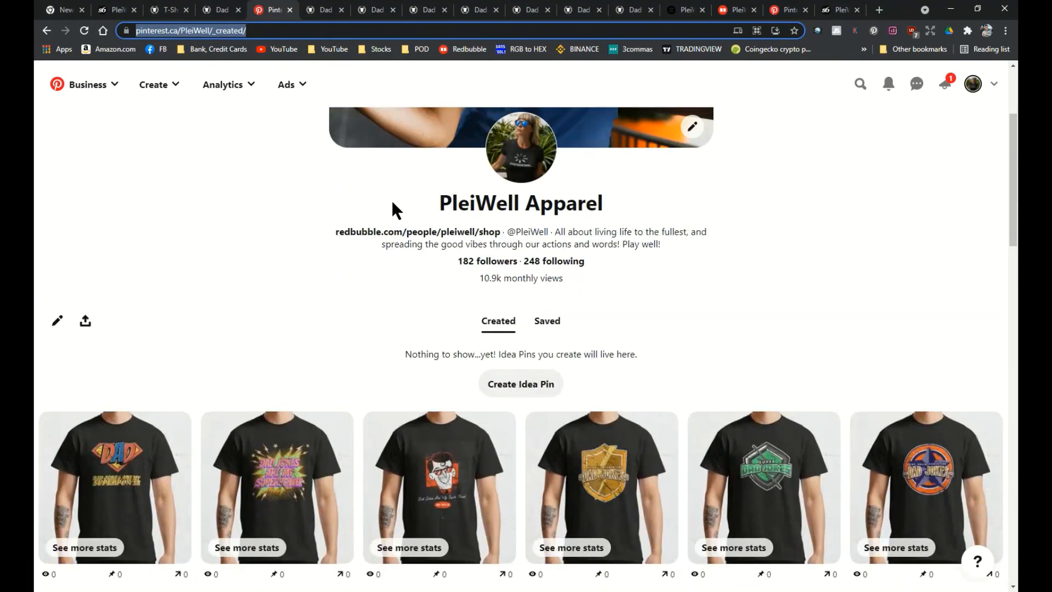